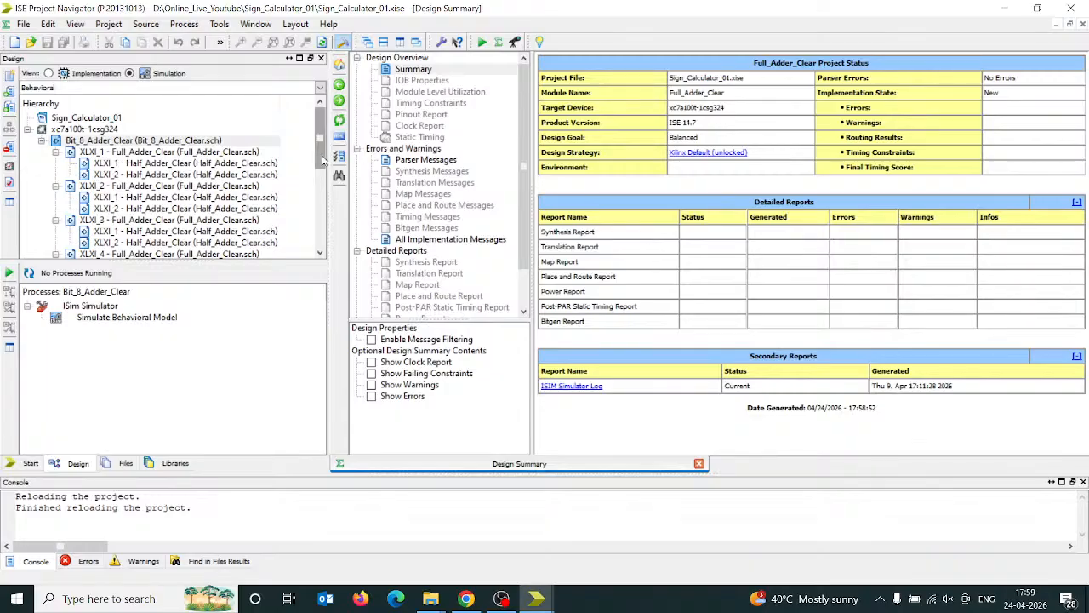
- Look through the adder hierarchy, switch to the combonational_circuits project window and display the Calci_with_SSD schematic
scroll(323, 160, "down", 5)
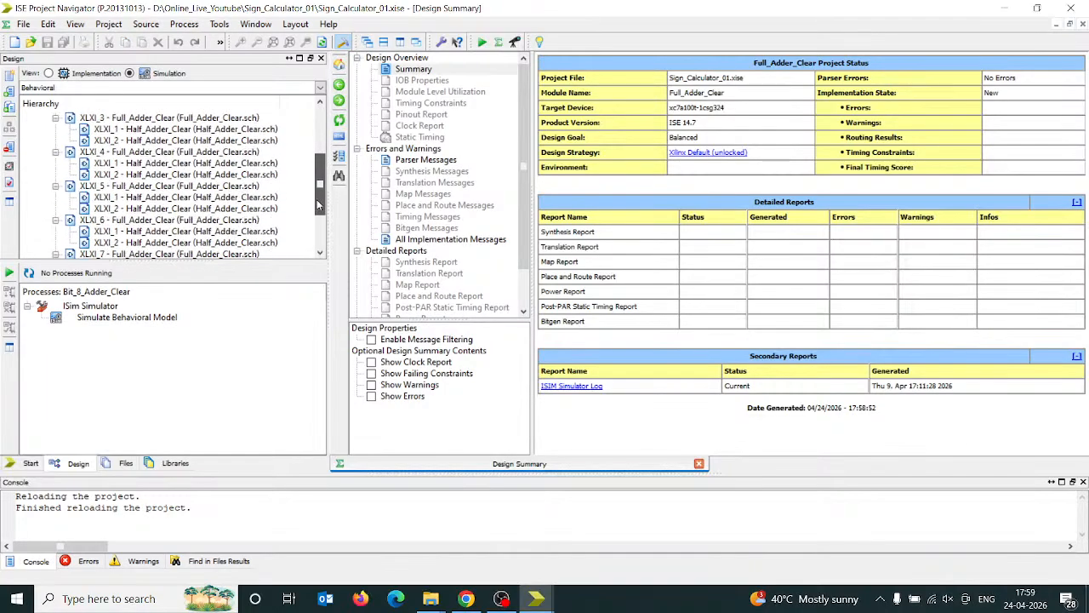
scroll(318, 252, "up", 5)
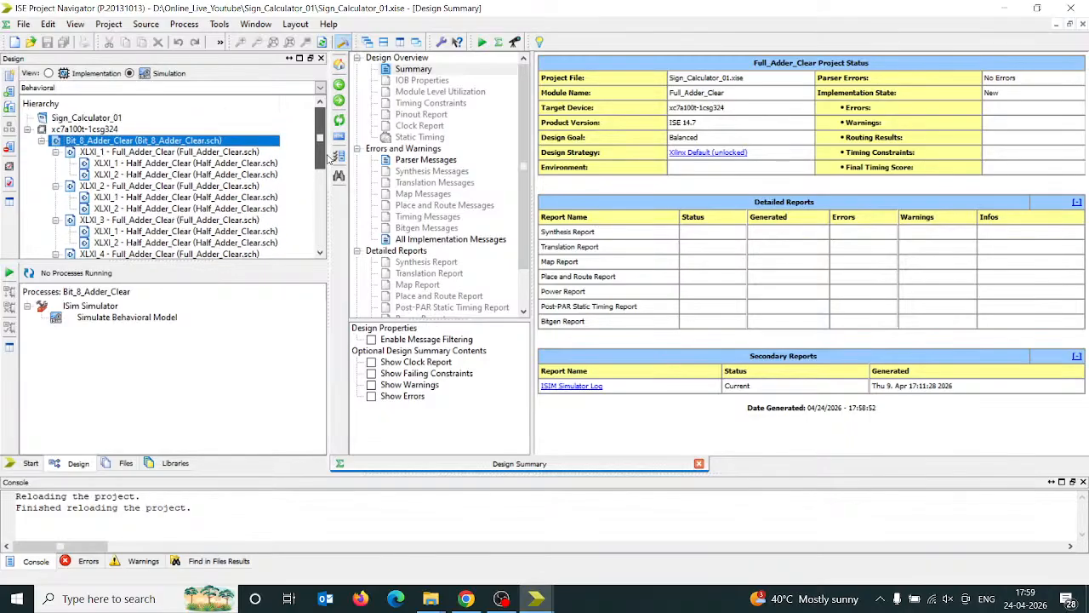
left_click(535, 600)
left_click(596, 545)
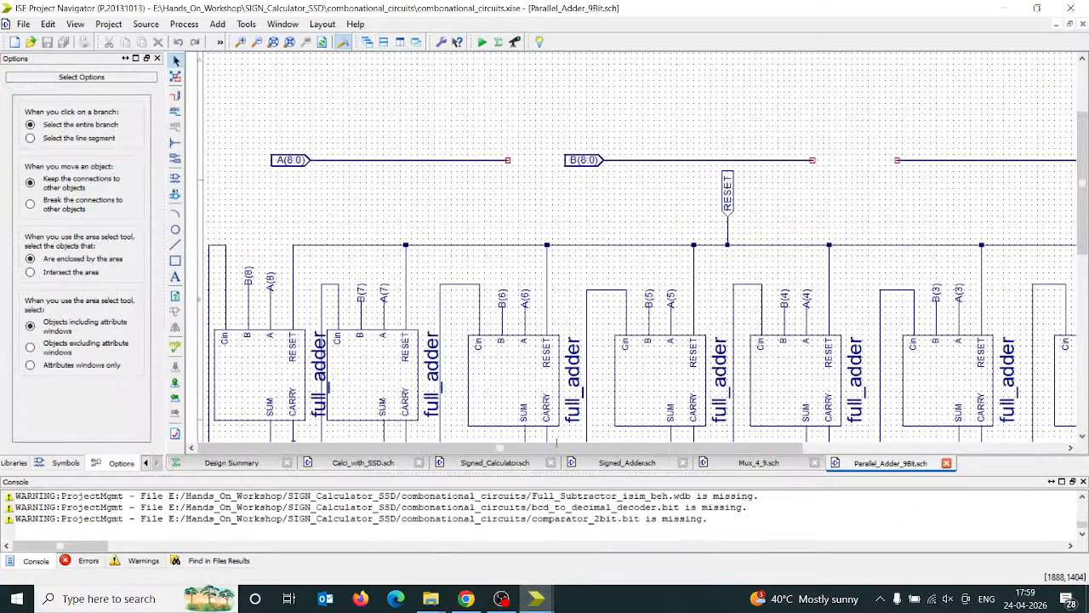
left_click(247, 462)
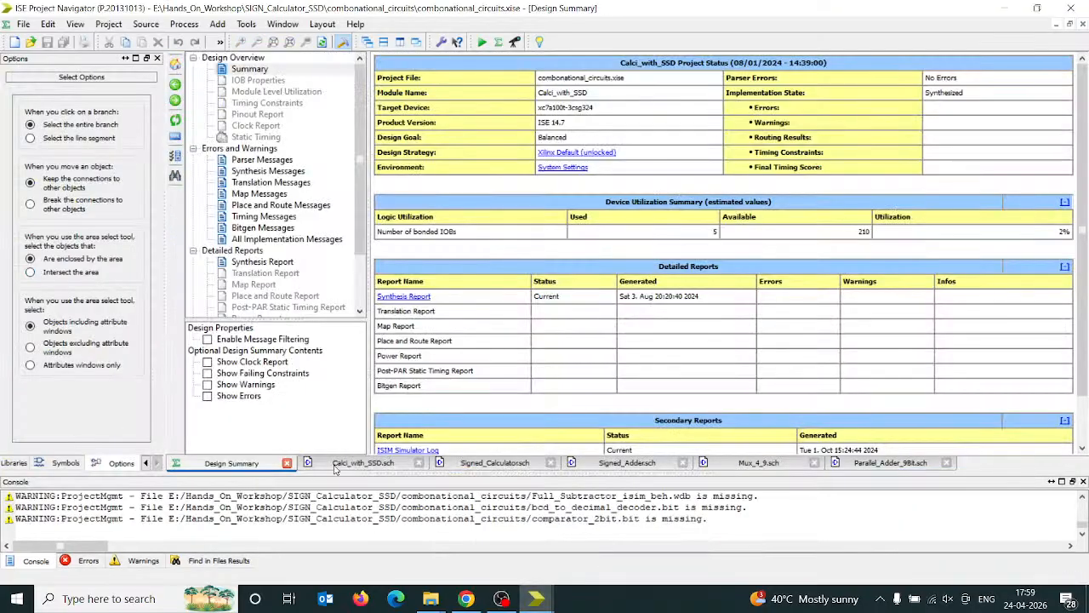
left_click(357, 462)
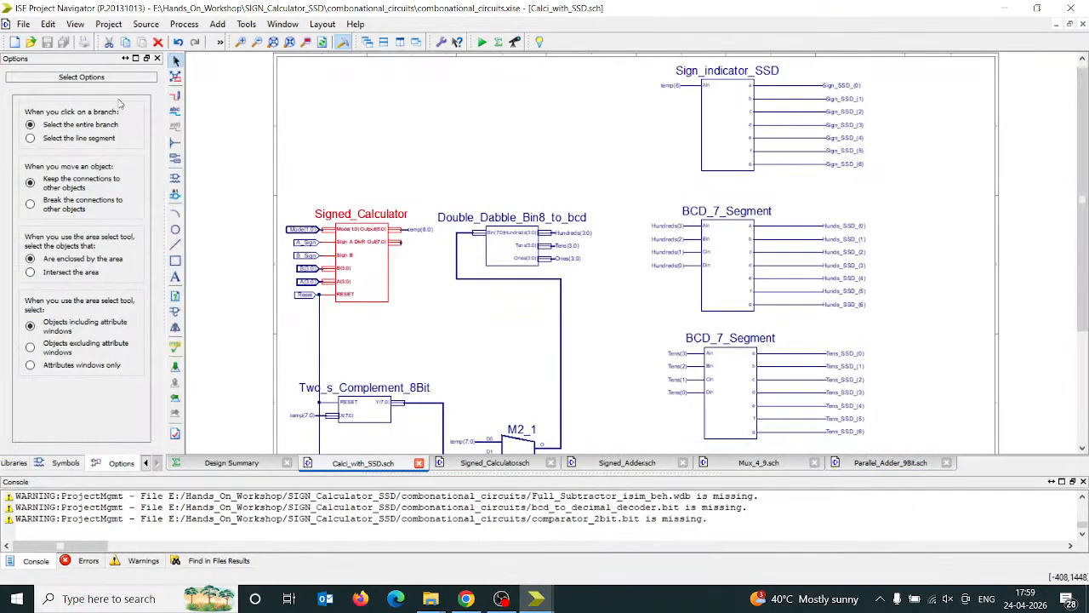
- Show the design hierarchy, open Calci_with_SSD from it and widen the side pane
left_click(148, 462)
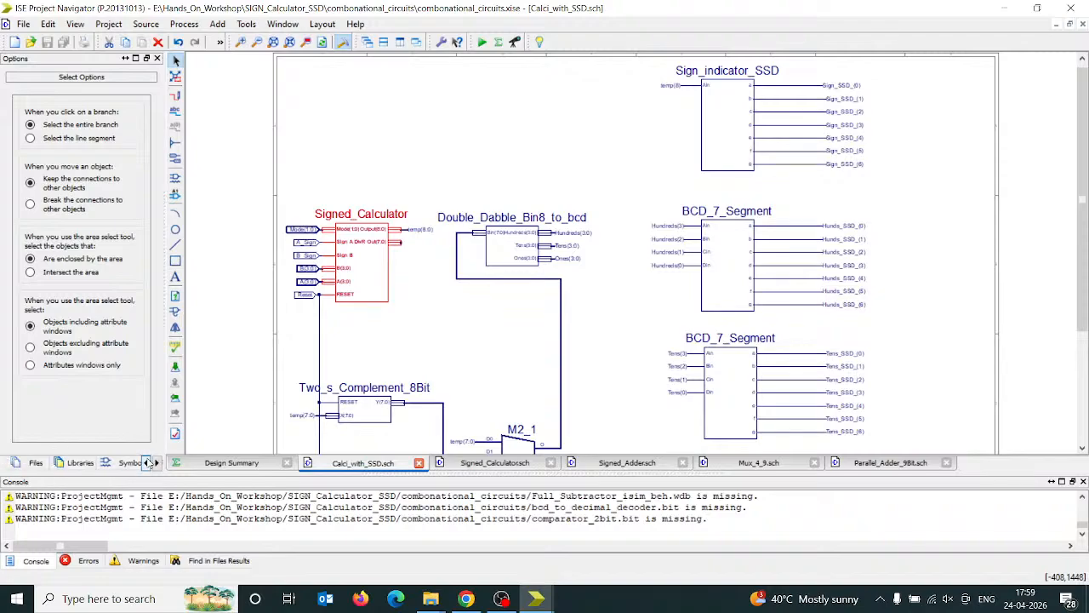
left_click(148, 462)
left_click(148, 462)
left_click(78, 463)
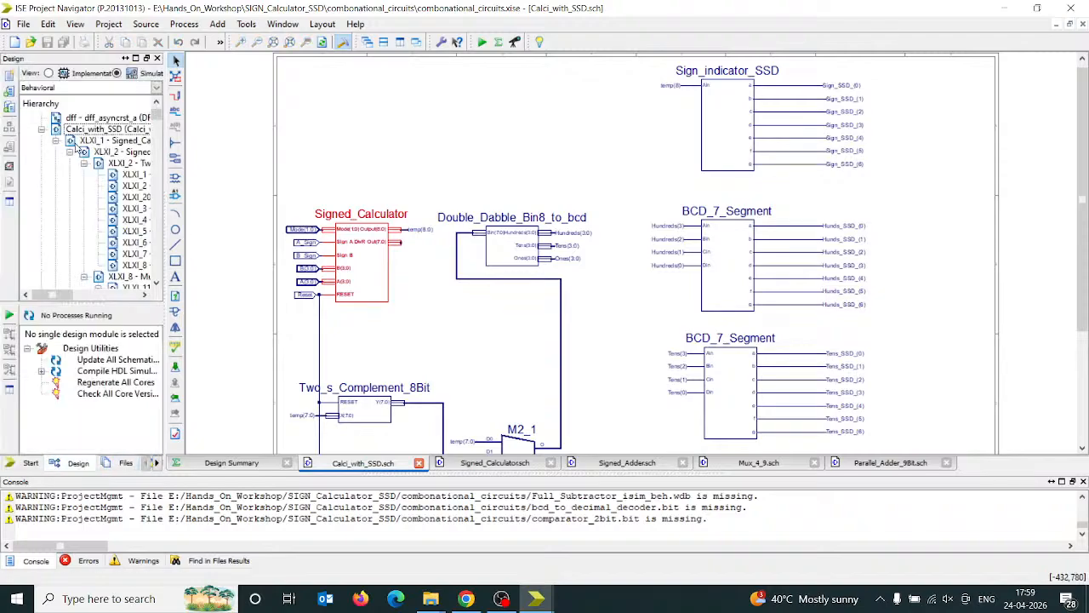
double_click(74, 130)
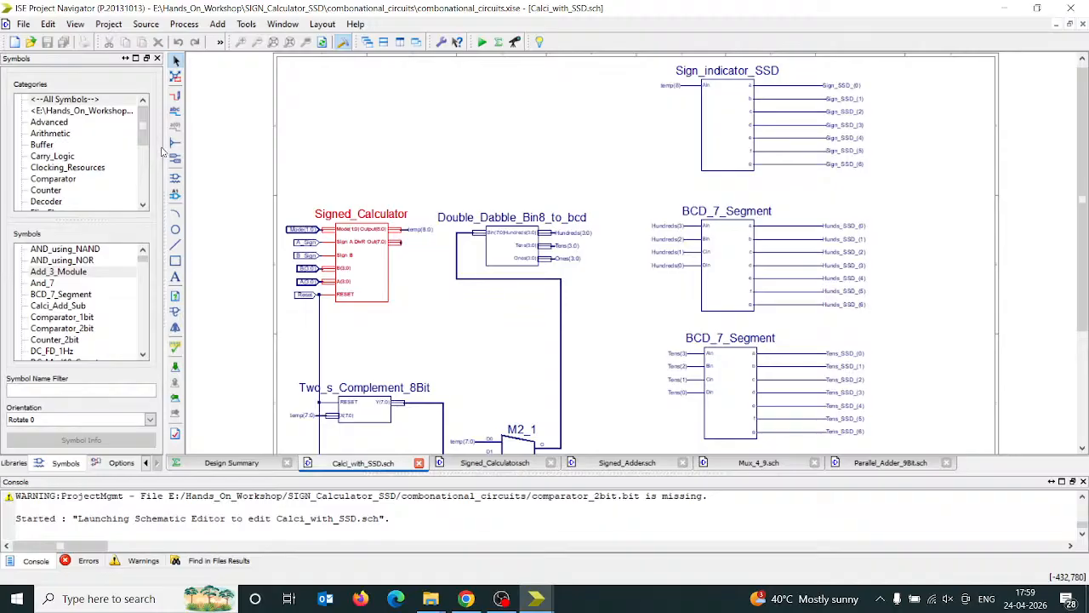
left_click_drag(164, 147, 315, 153)
- Close all open schematics, leaving only the Design Summary open
left_click(521, 462)
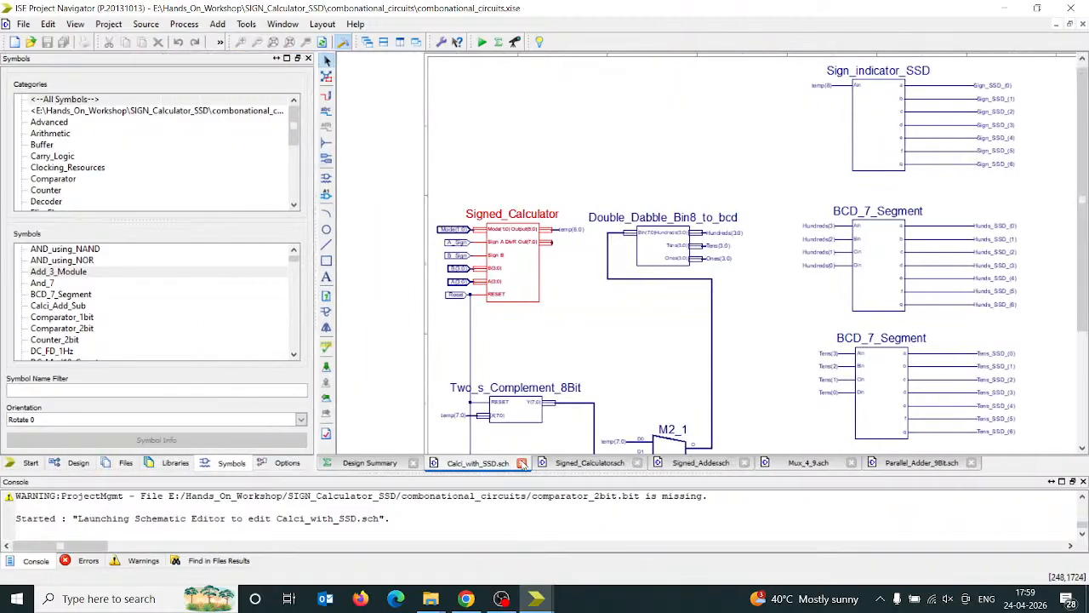
left_click(564, 462)
left_click(563, 462)
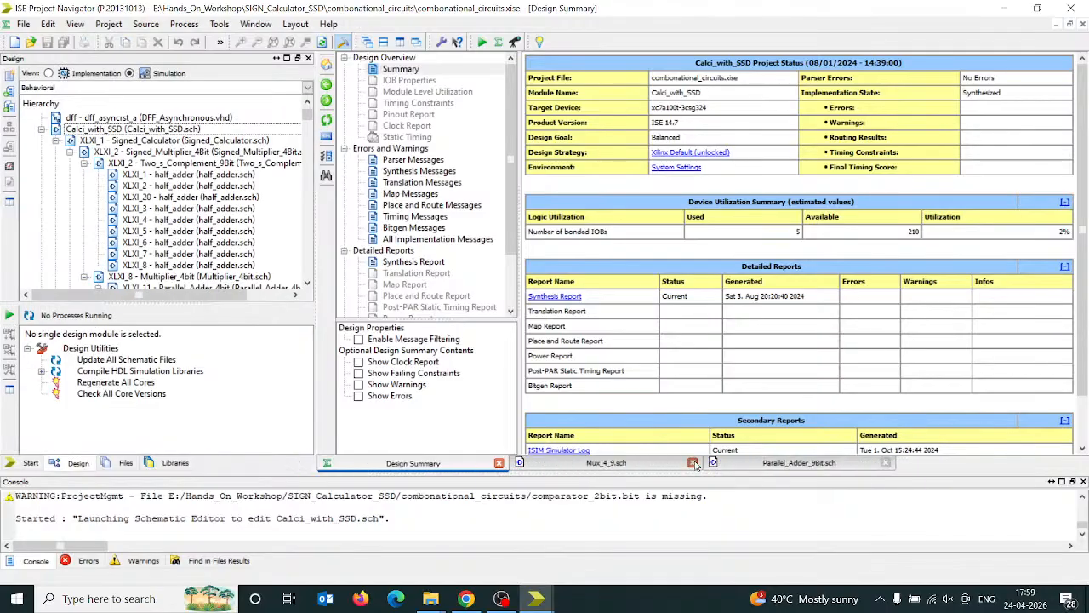
left_click(694, 464)
left_click(822, 464)
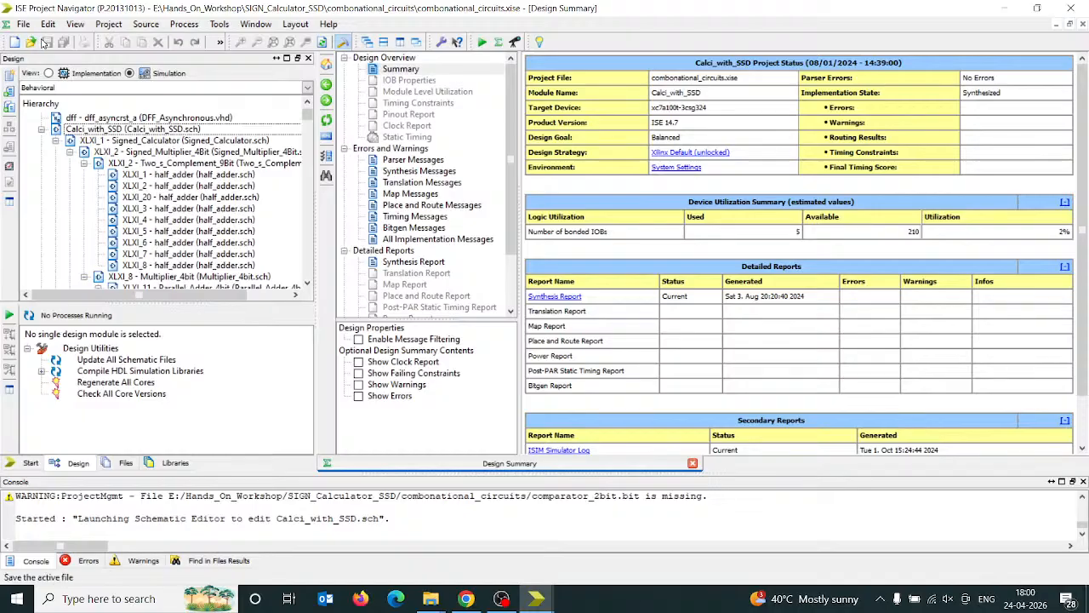
- Open the Calci_with_SSD schematic from the hierarchy and enlarge the view around the Signed_Calculator block
double_click(98, 130)
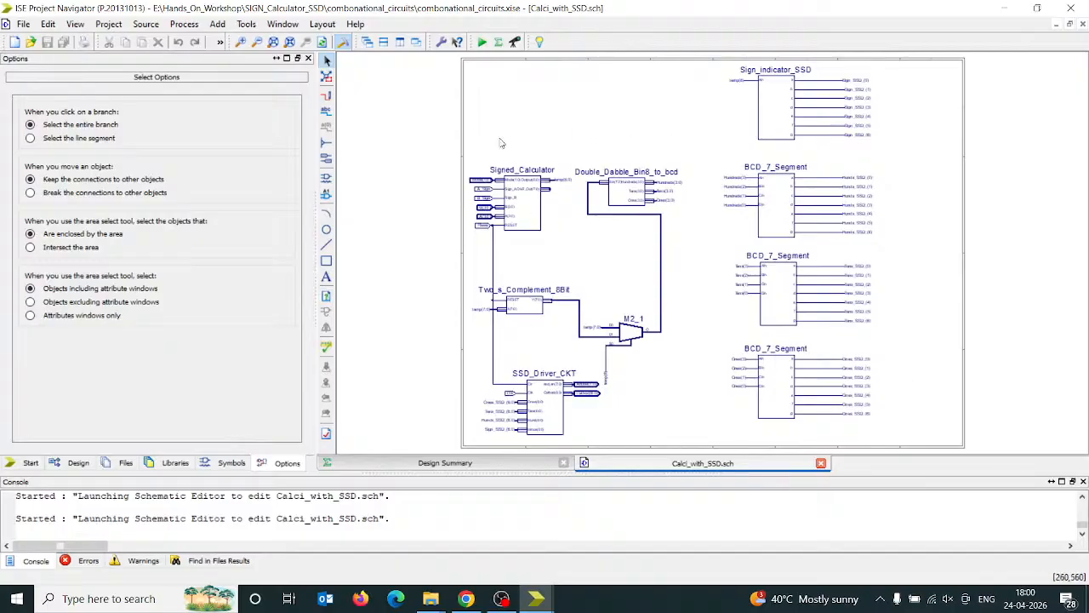
left_click_drag(422, 112, 575, 252)
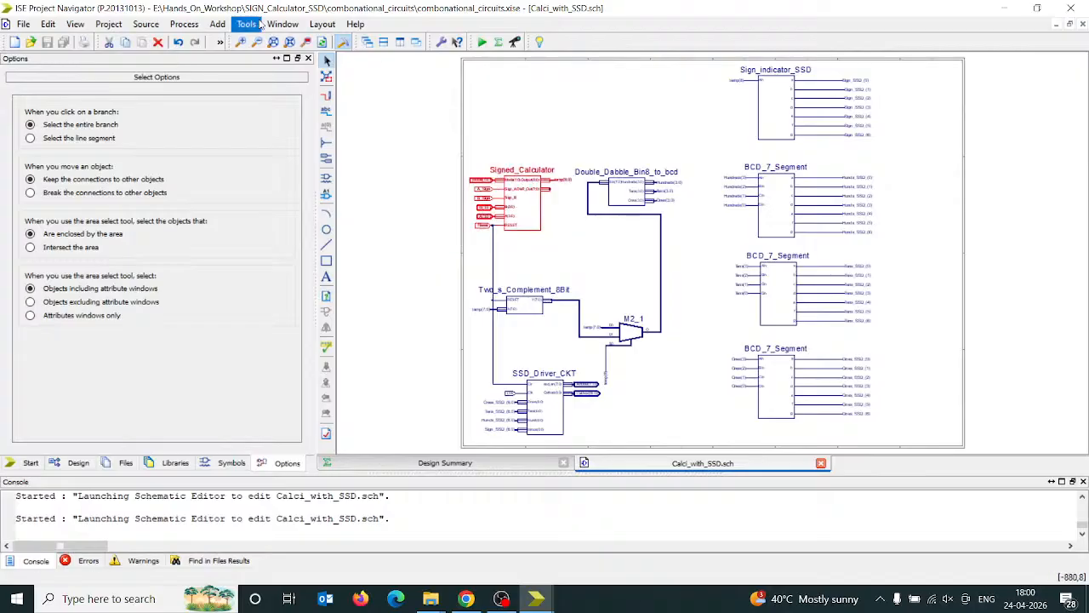
left_click(242, 43)
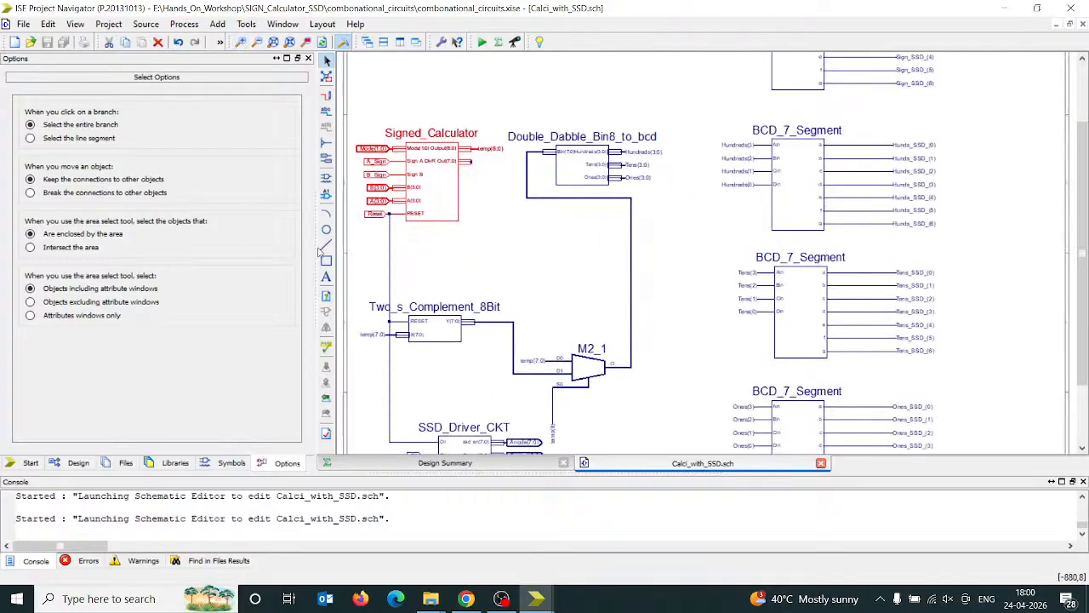
left_click_drag(314, 246, 180, 246)
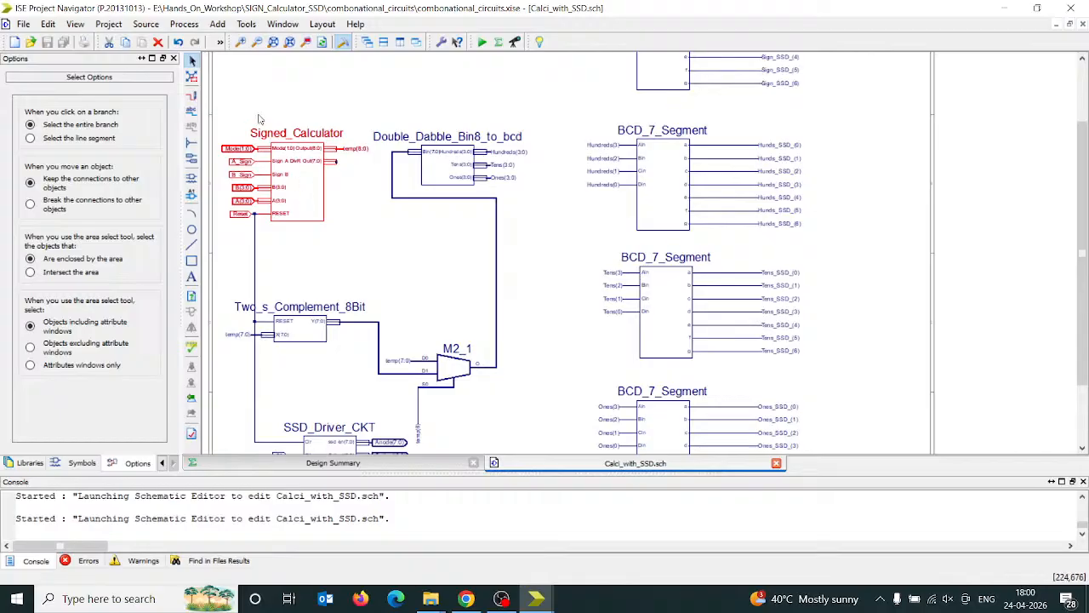
right_click(294, 182)
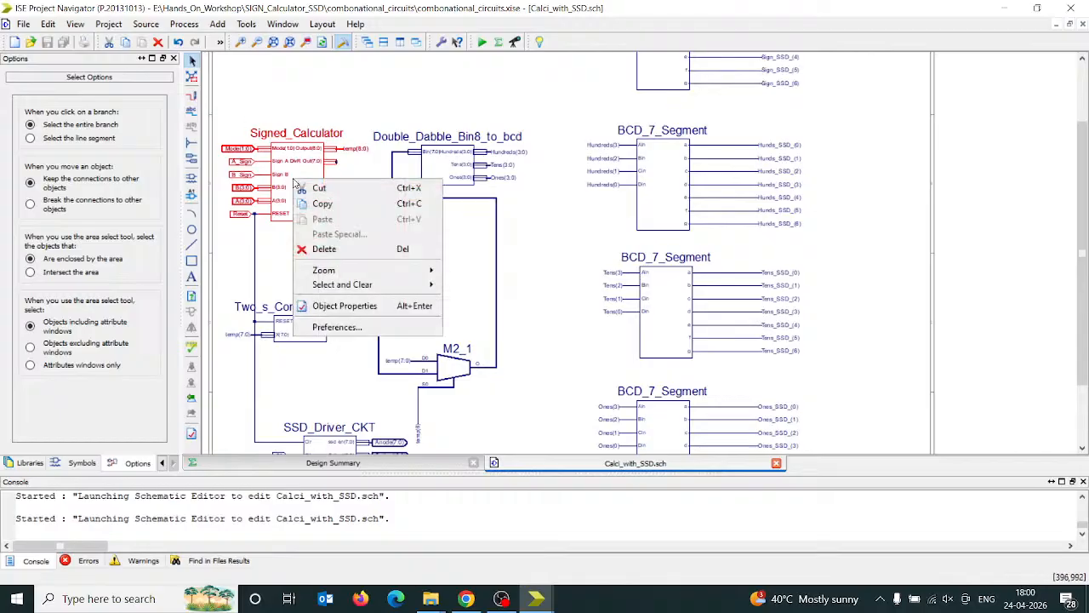
mouse_move(337, 292)
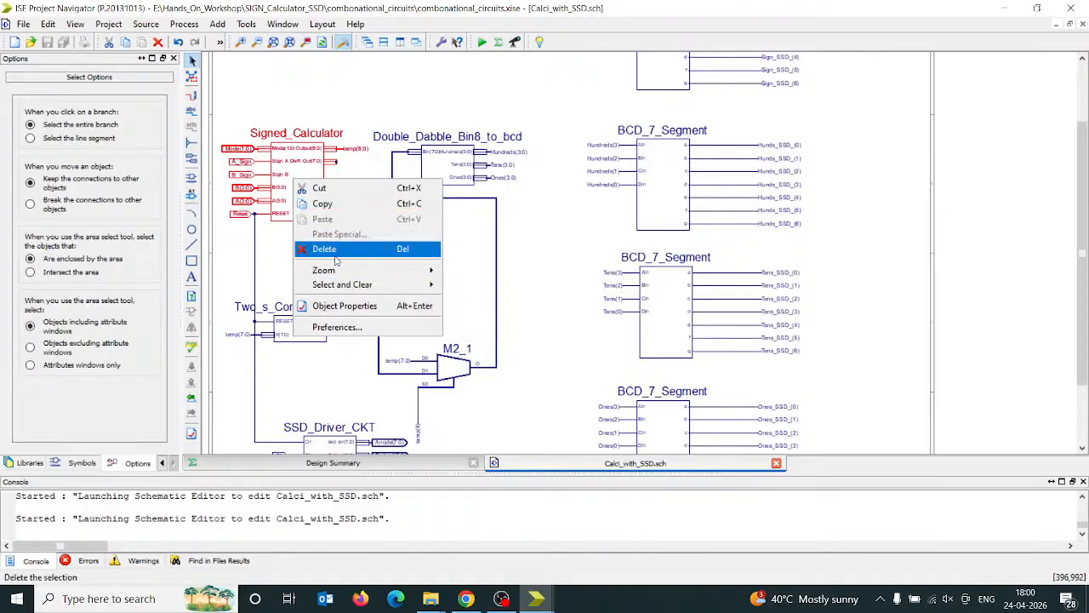
left_click(315, 187)
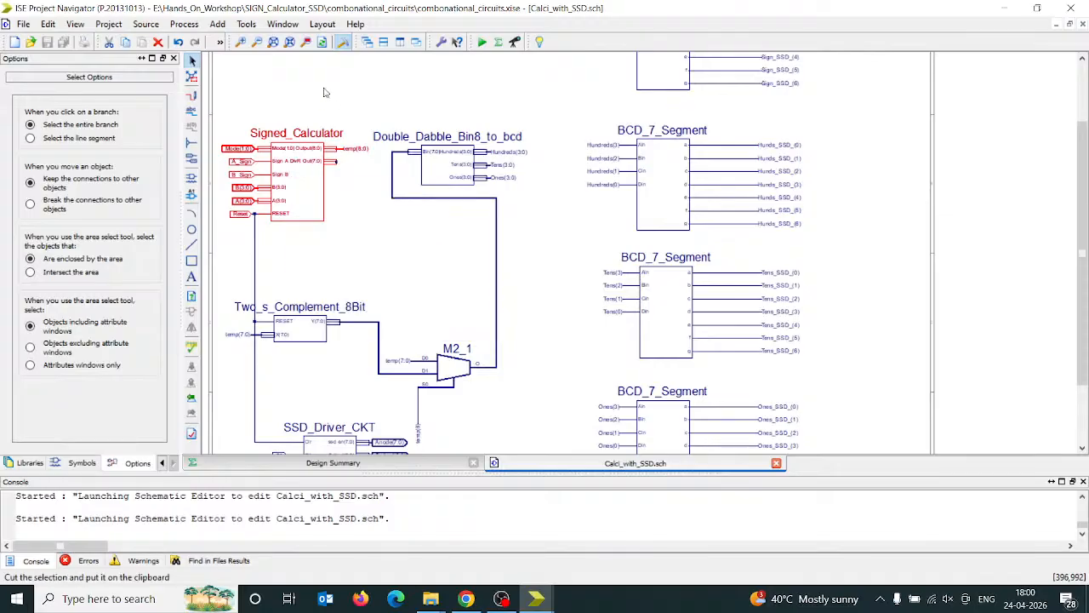
- Push into the Signed_Calculator symbol and examine the blocks in its underlying schematic
left_click(297, 225)
right_click(298, 221)
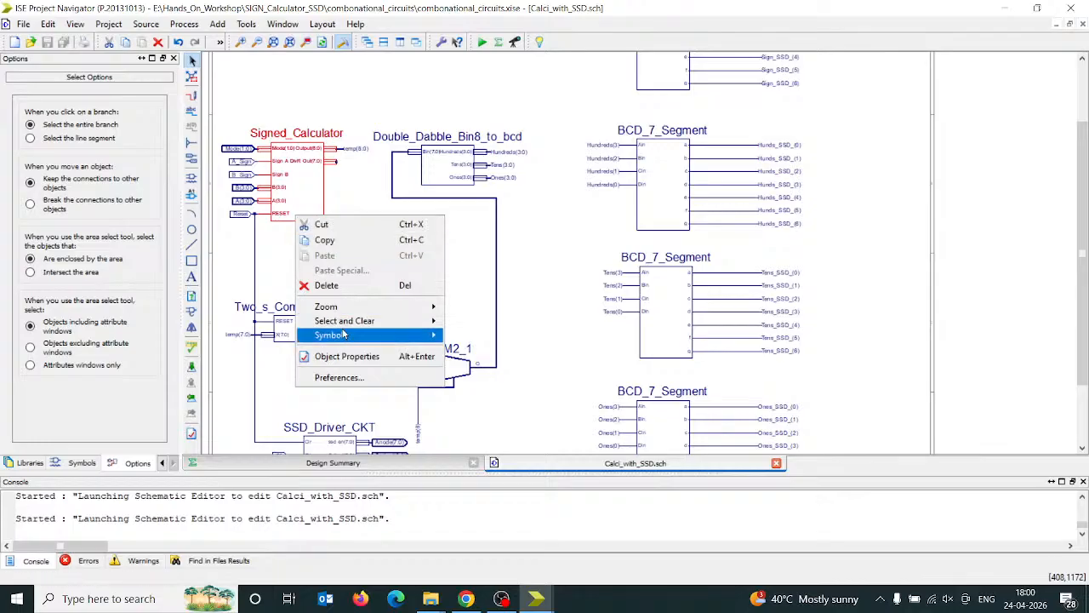
mouse_move(369, 337)
left_click(476, 340)
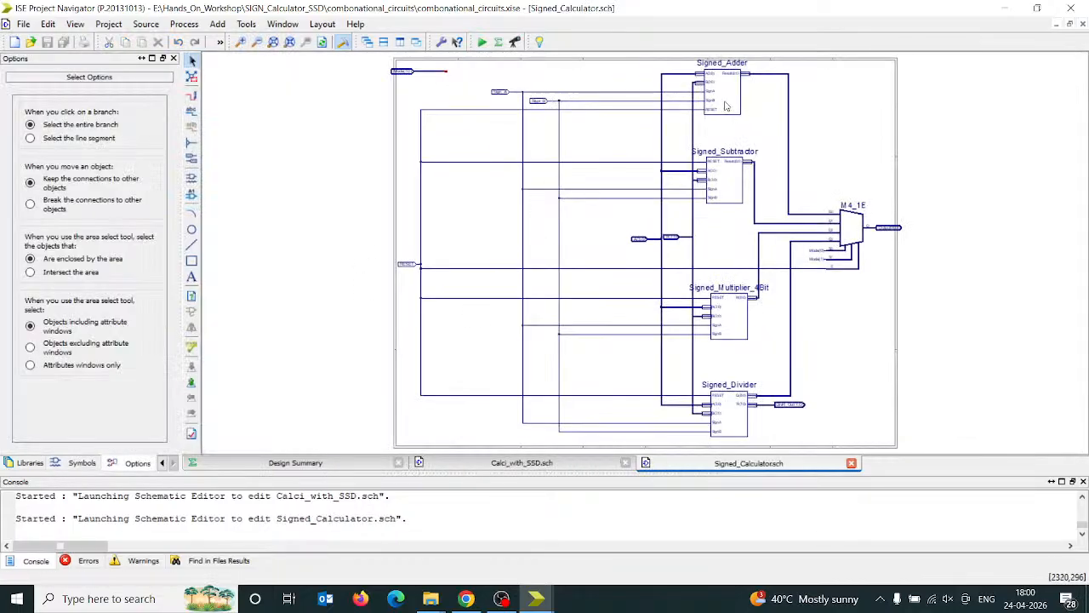
left_click(721, 183)
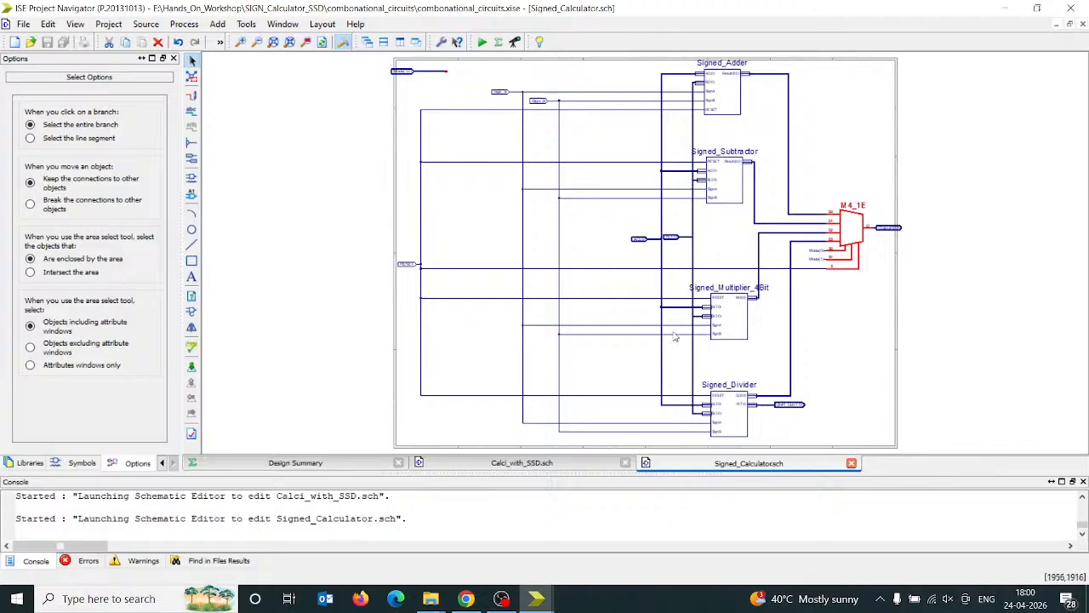
- Return to the Calci_with_SSD schematic and switch back to the Sign_Calculator_01 project window
left_click(517, 466)
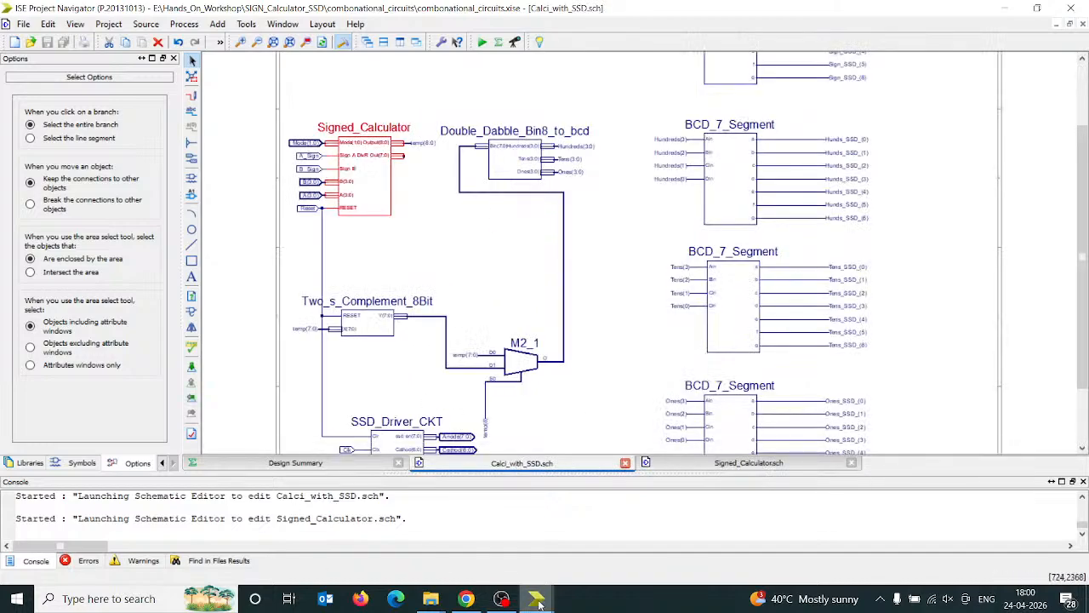
mouse_move(538, 602)
left_click(421, 537)
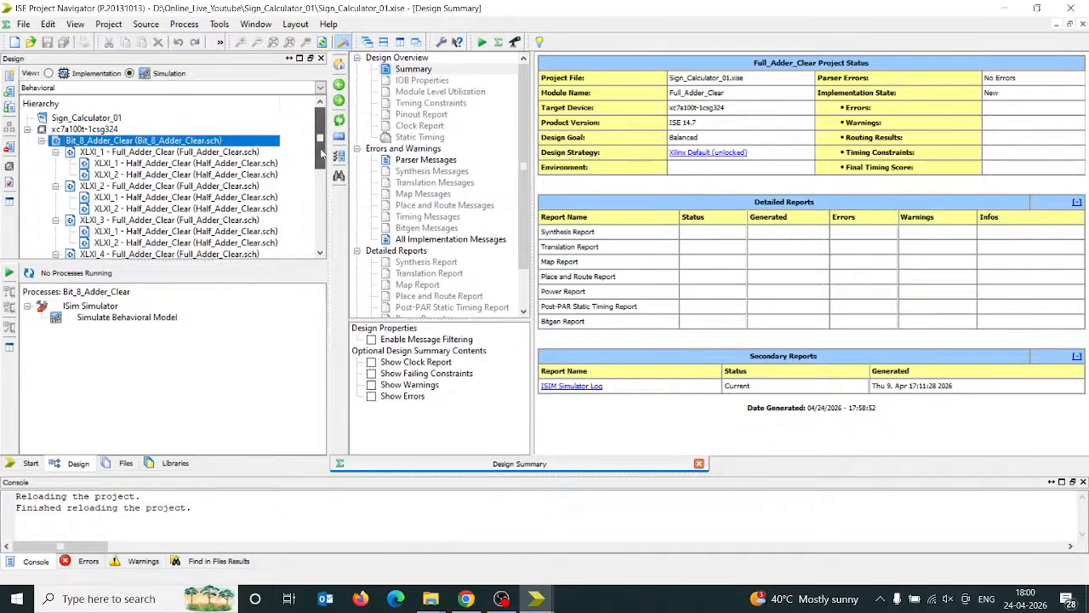
- Open the Half_Adder_Clear schematic under XLXI_8, recover its previous work and enlarge the circuit for viewing
left_click_drag(320, 153, 330, 237)
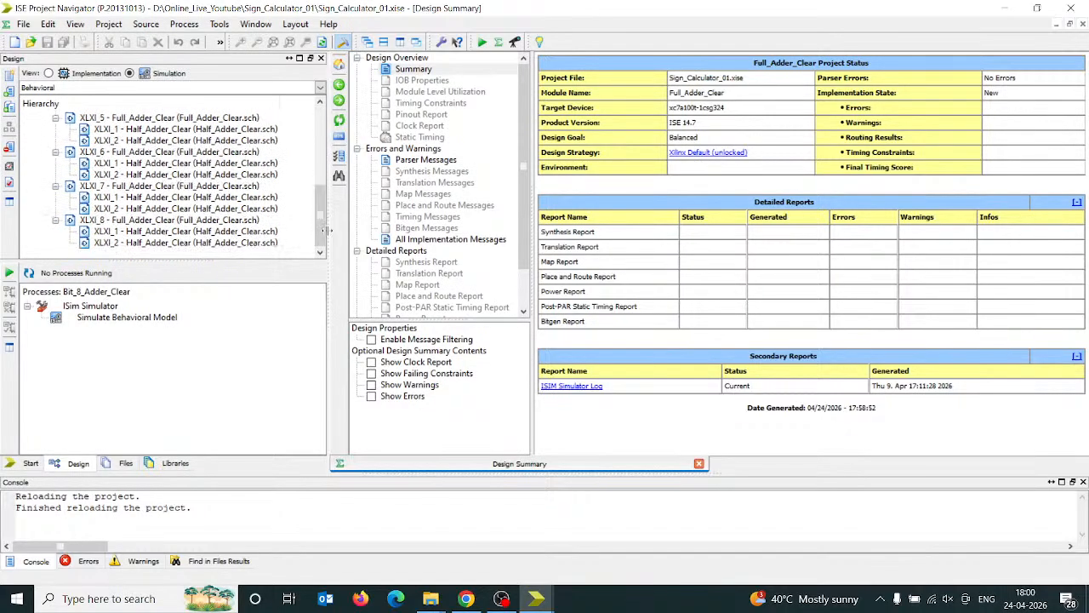
double_click(158, 244)
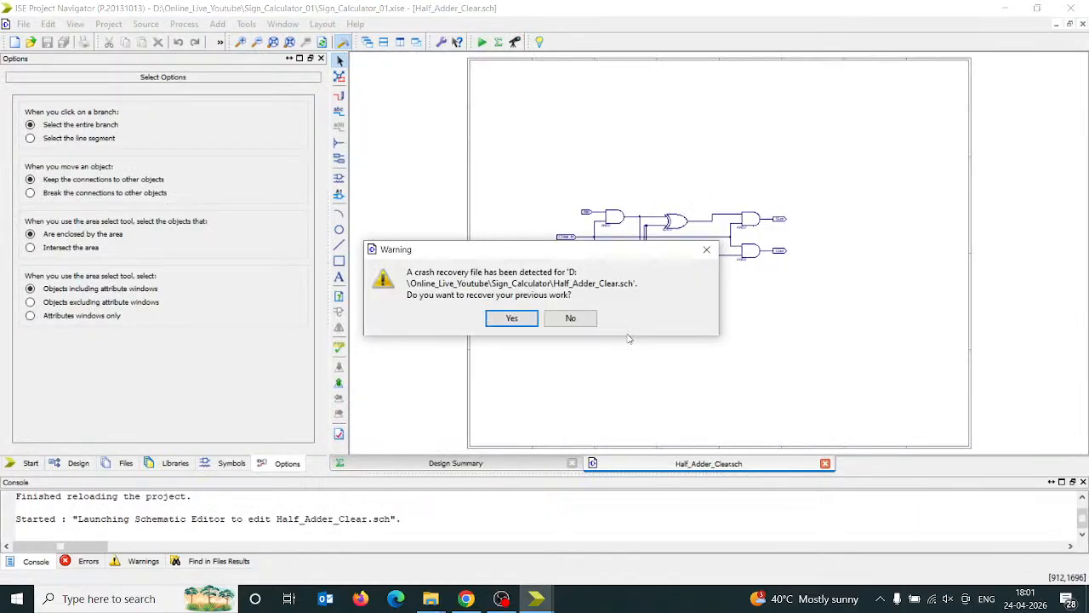
left_click(509, 321)
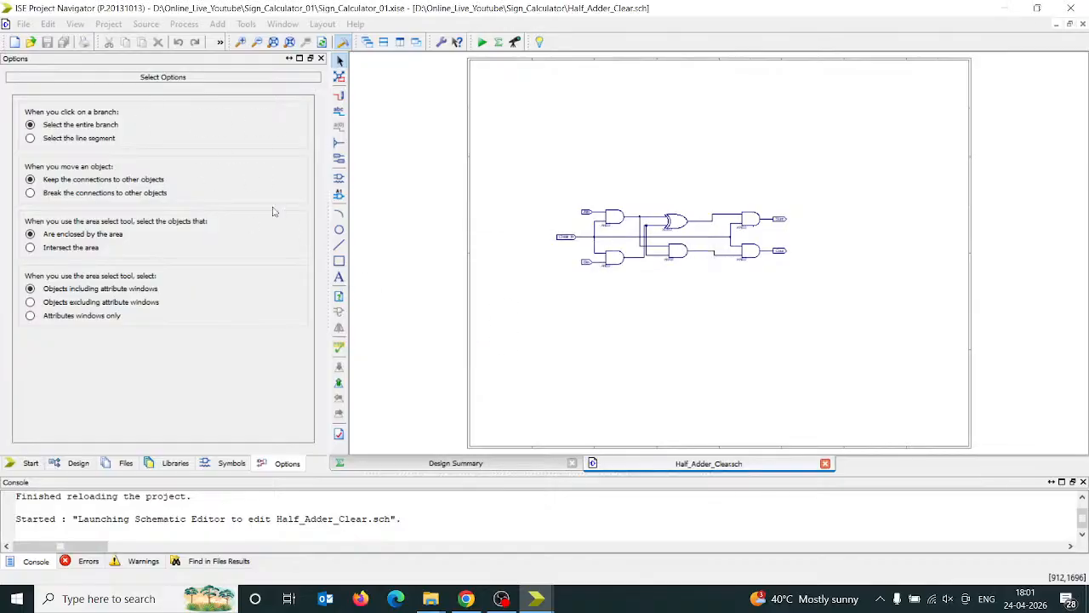
left_click(550, 320)
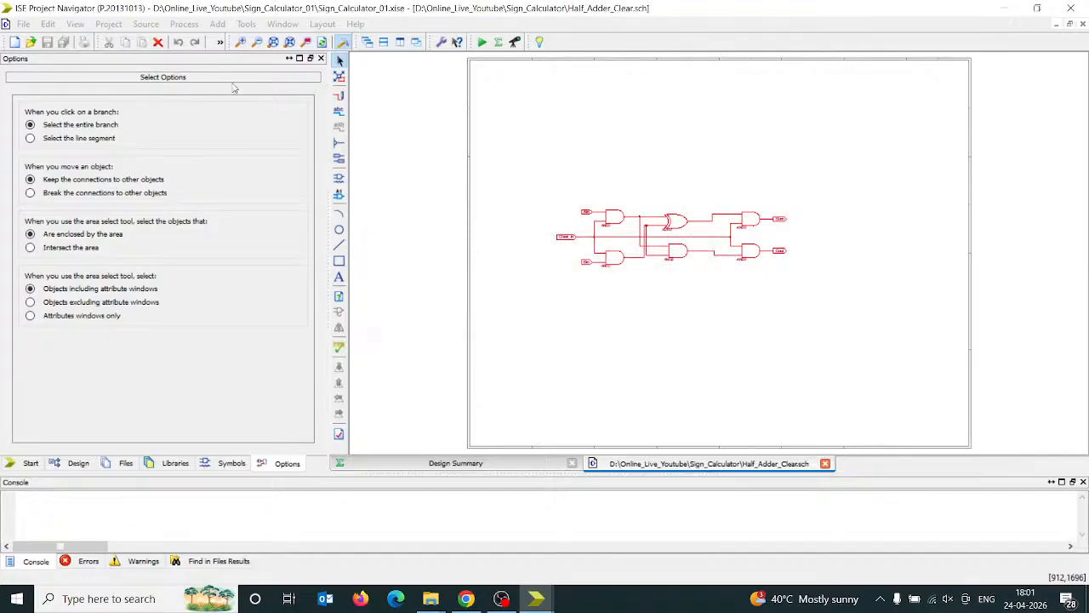
left_click(240, 41)
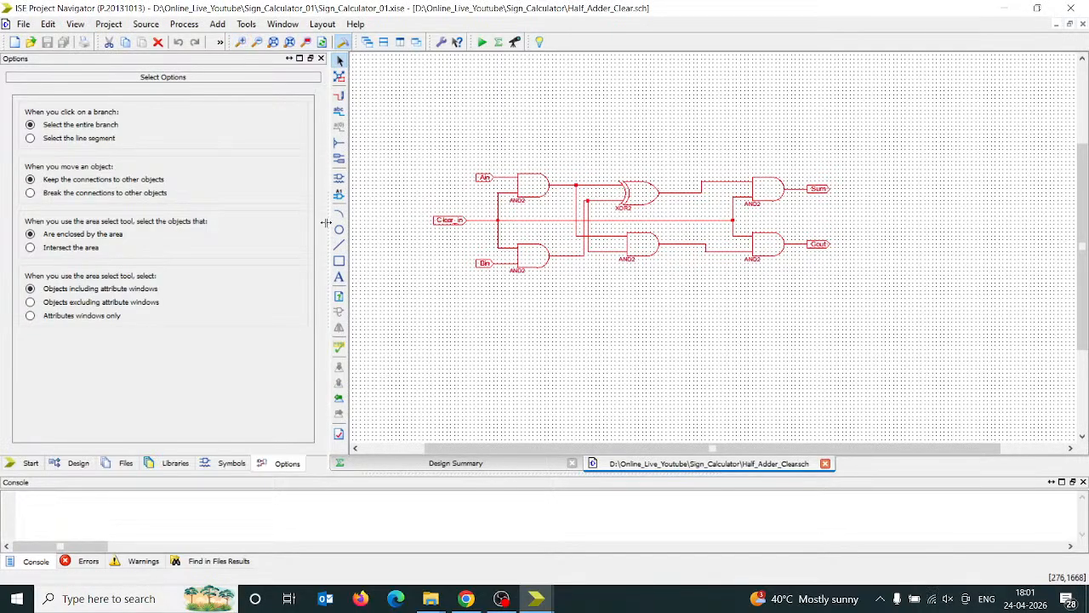
left_click_drag(326, 223, 164, 224)
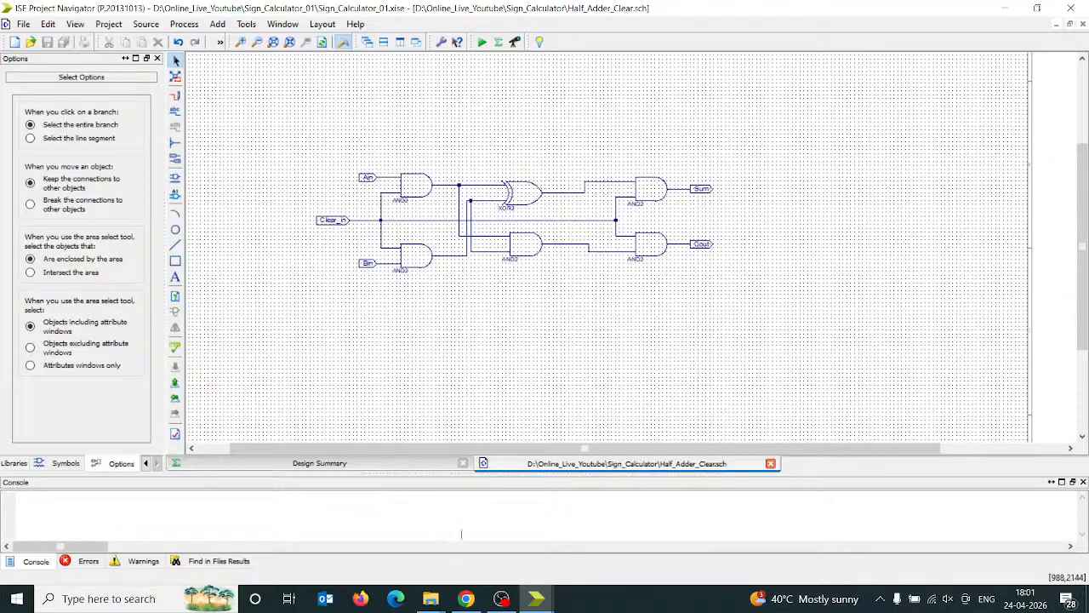
- Switch to YouTube Studio in Chrome and open the details of "Xilinx Installation On Windows 11, Session -7" in a new tab to examine the description's download link
left_click(466, 598)
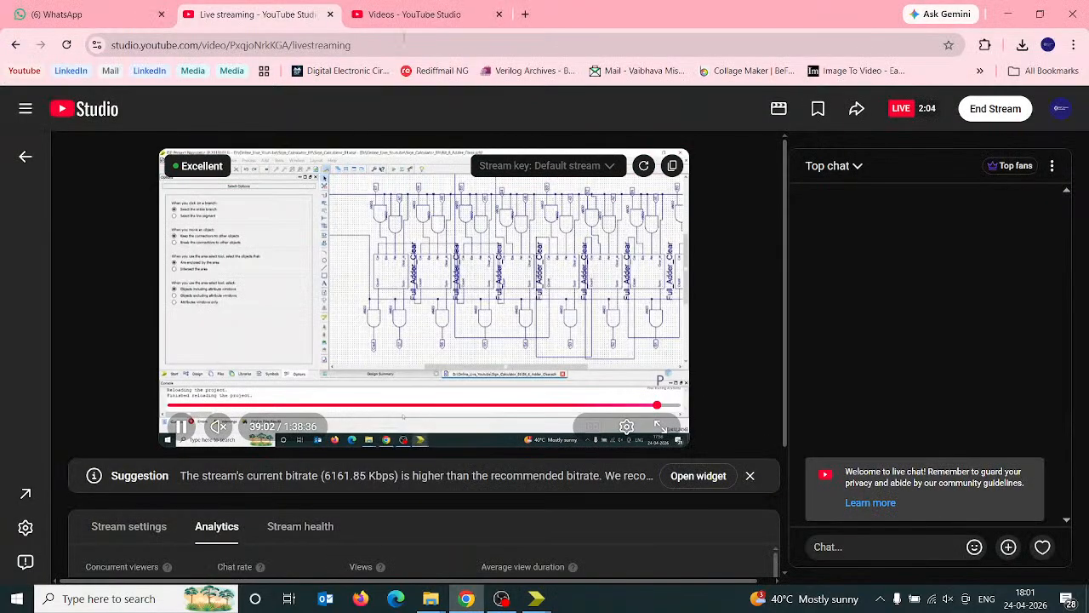
left_click(407, 14)
scroll(389, 289, "down", 3)
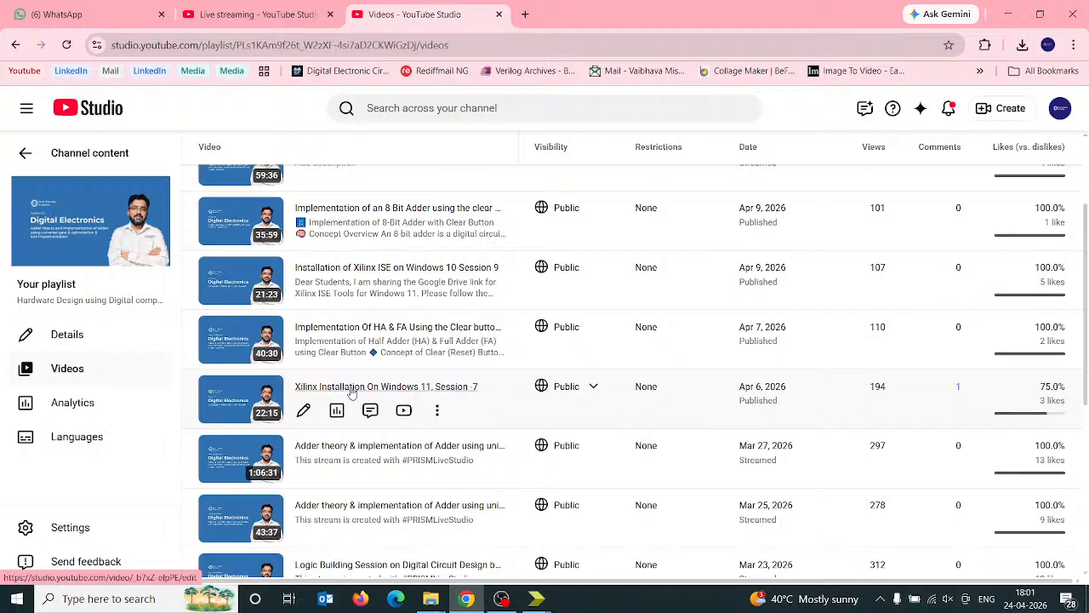
right_click(412, 394)
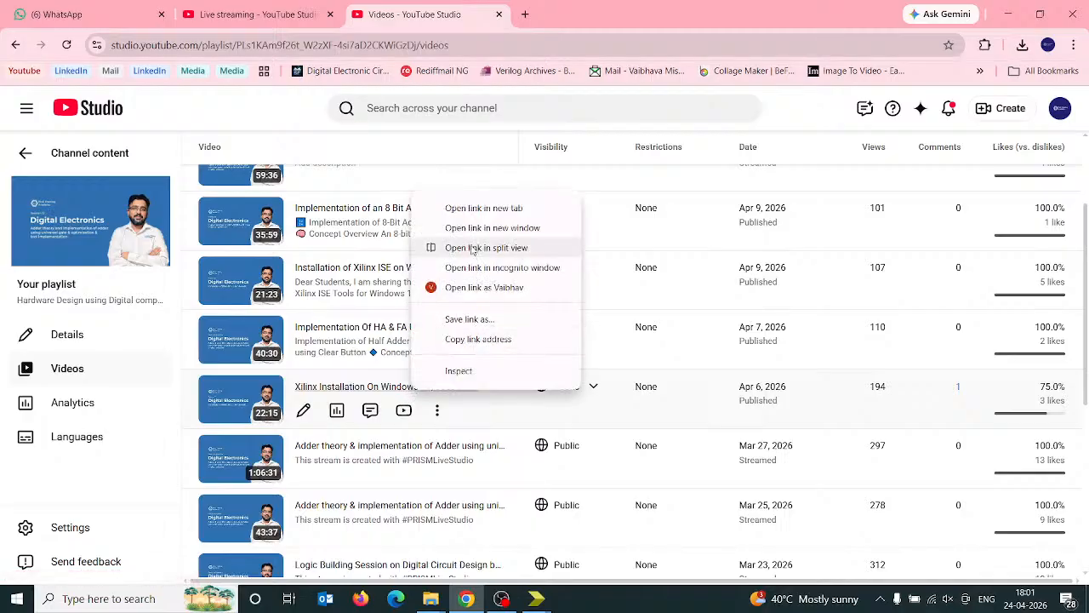
left_click(478, 213)
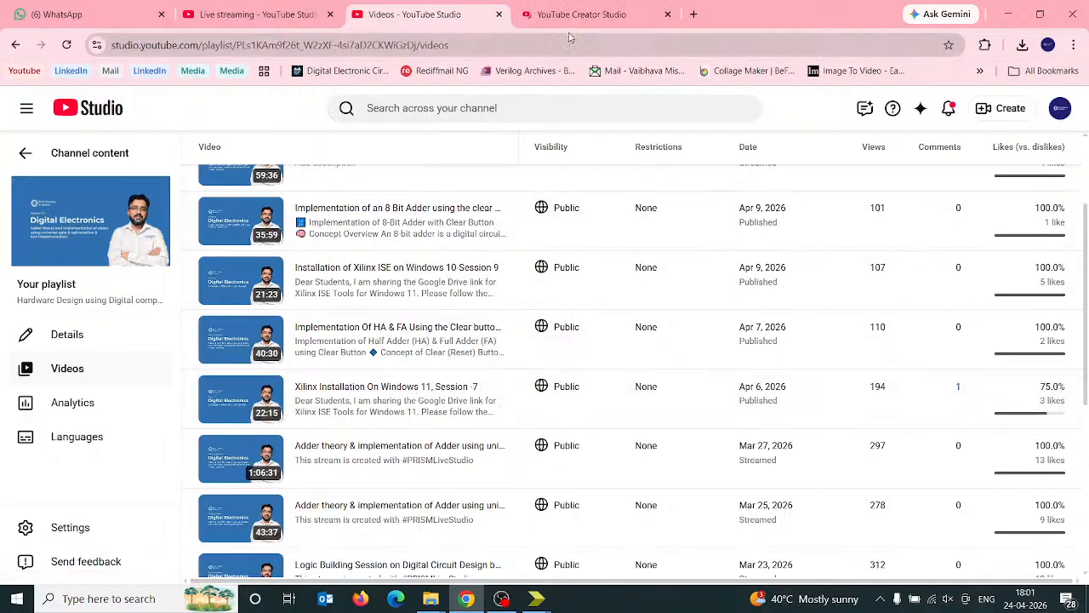
left_click(572, 17)
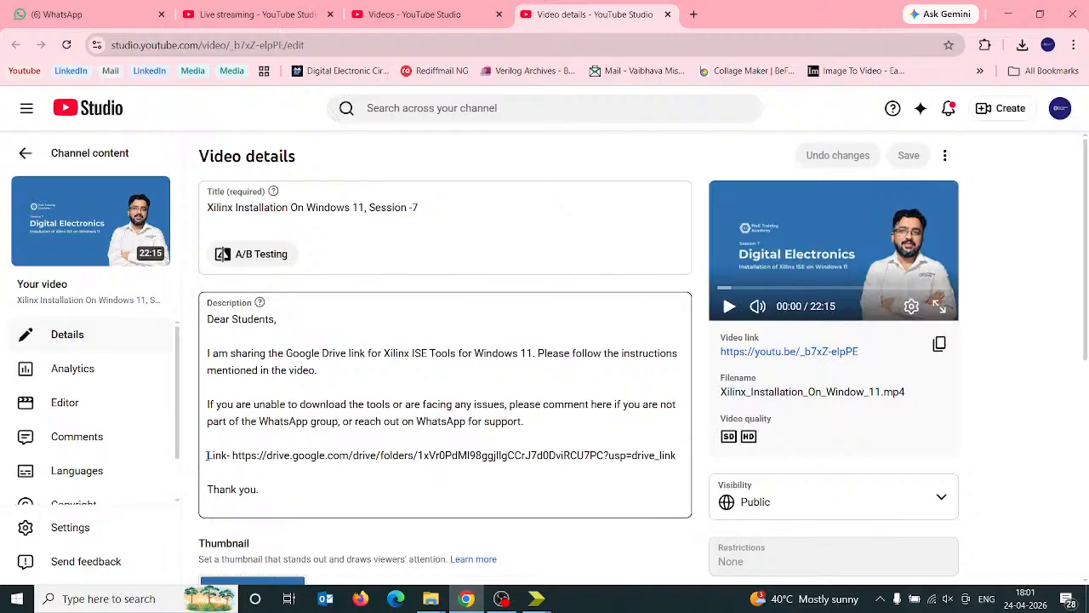
left_click(453, 457)
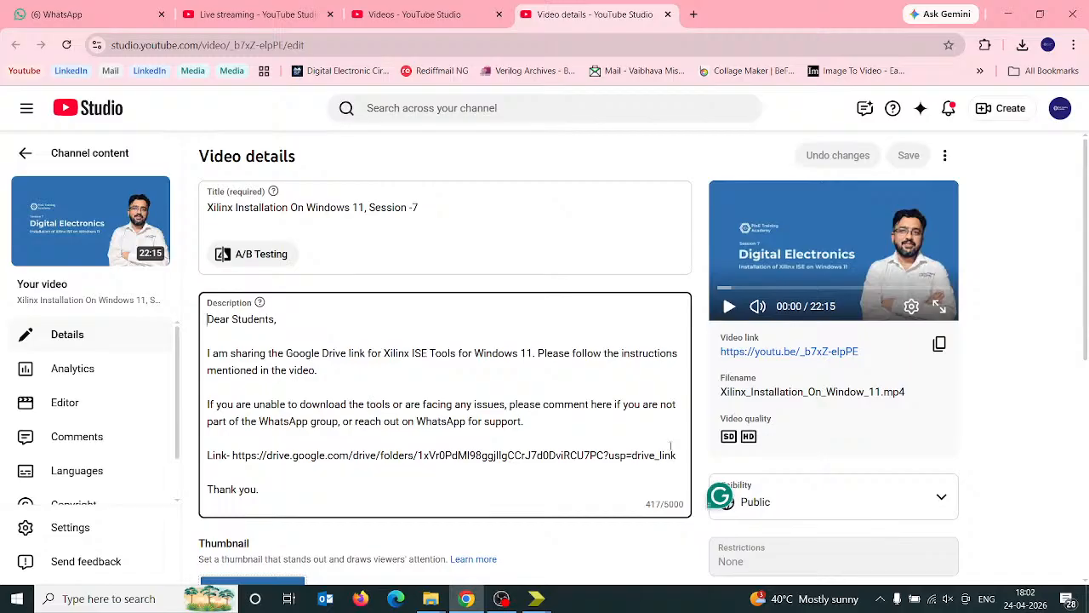
- Open the details of "Installation of Xilinx ISE on Windows 10-Session 9" in a new tab and highlight the Google Drive link in its description
left_click(415, 14)
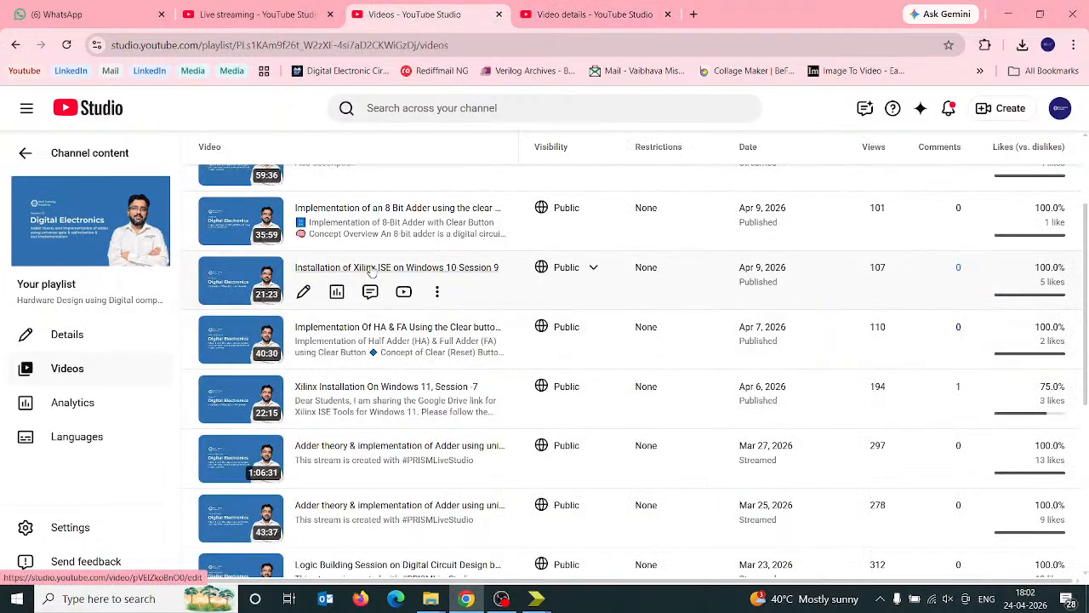
right_click(372, 272)
left_click(442, 285)
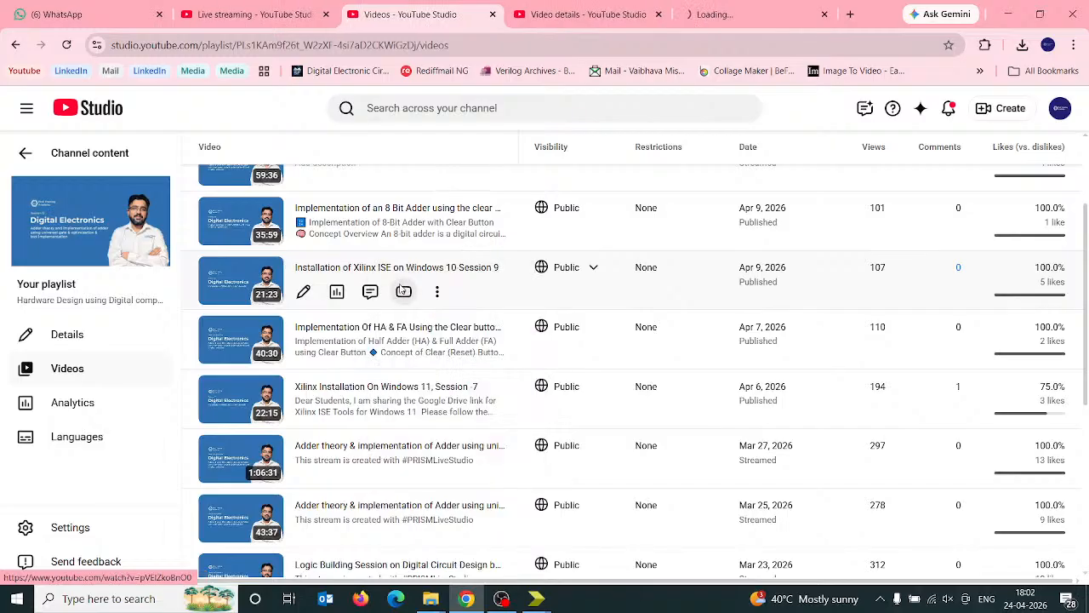
left_click(733, 16)
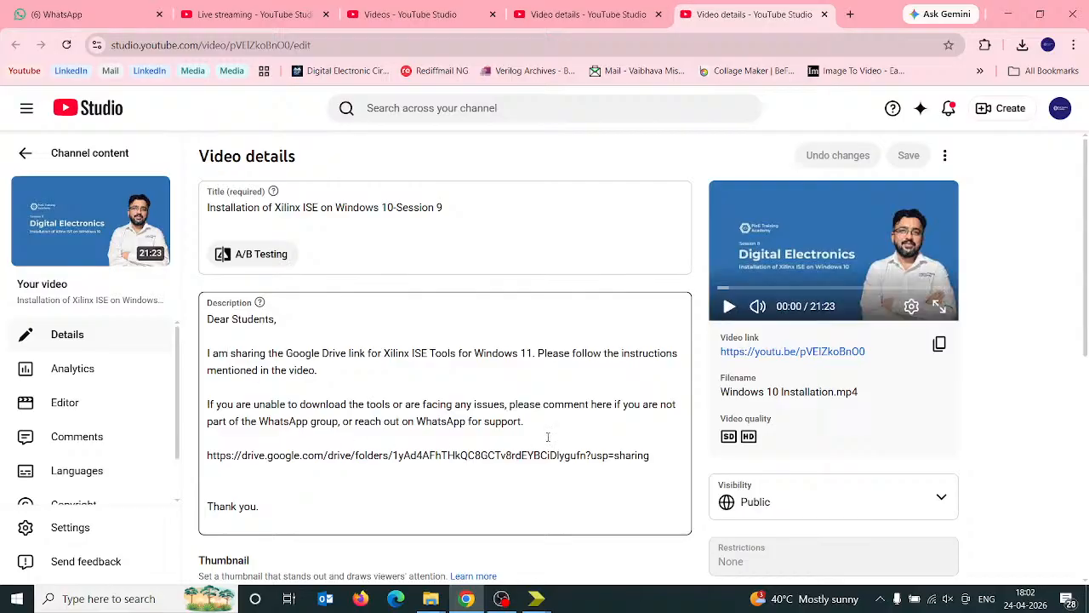
left_click_drag(653, 454, 519, 457)
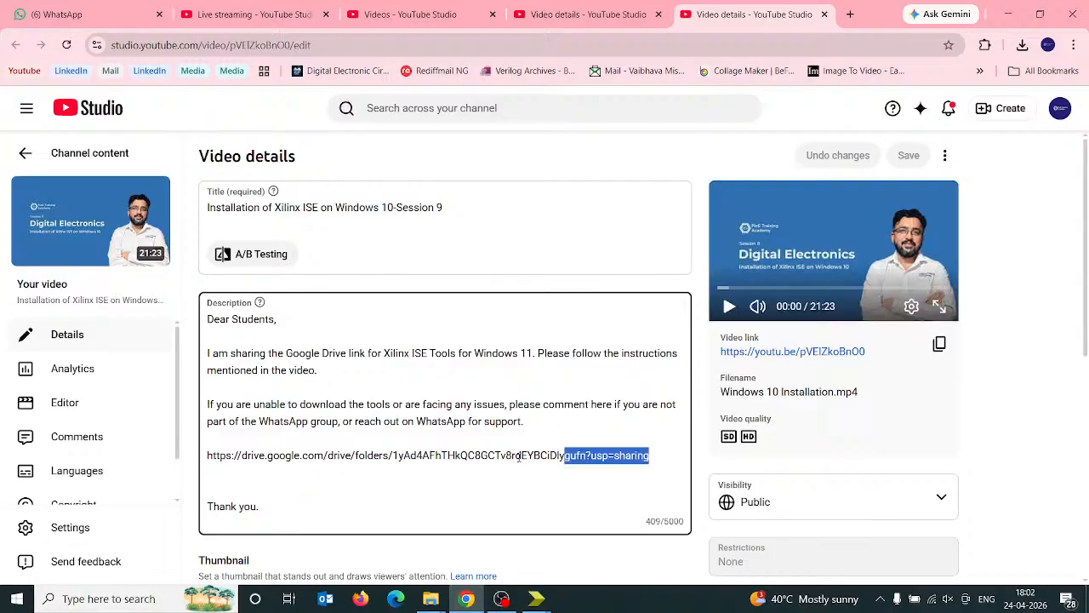
left_click_drag(316, 457, 204, 457)
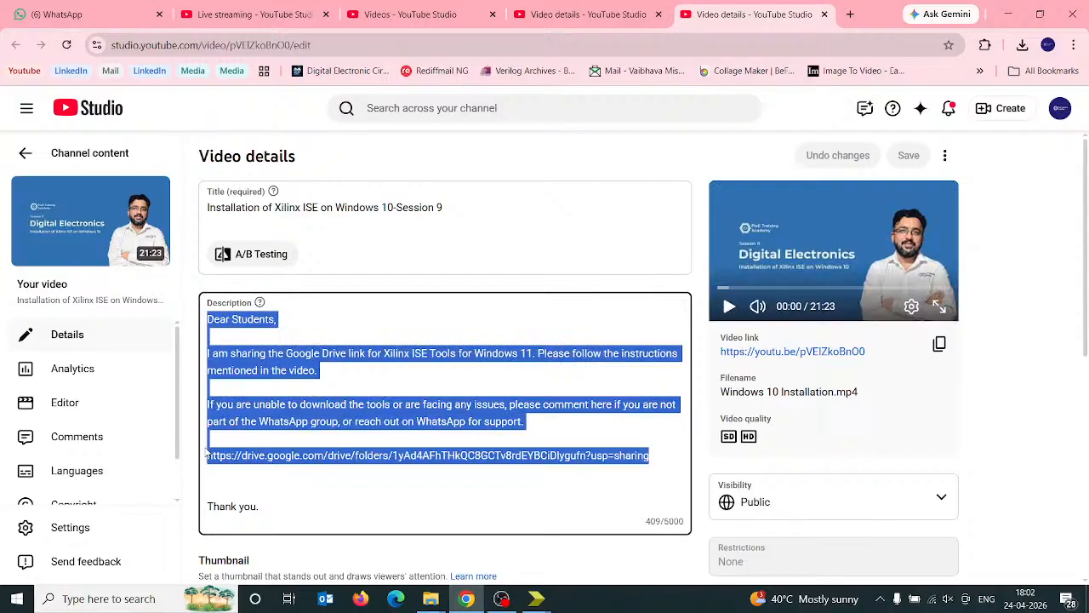
- Return to the playlist's video list to point out the 8-bit adder session, and switch back to the Sign_Calculator_01 project in Xilinx ISE
left_click(400, 15)
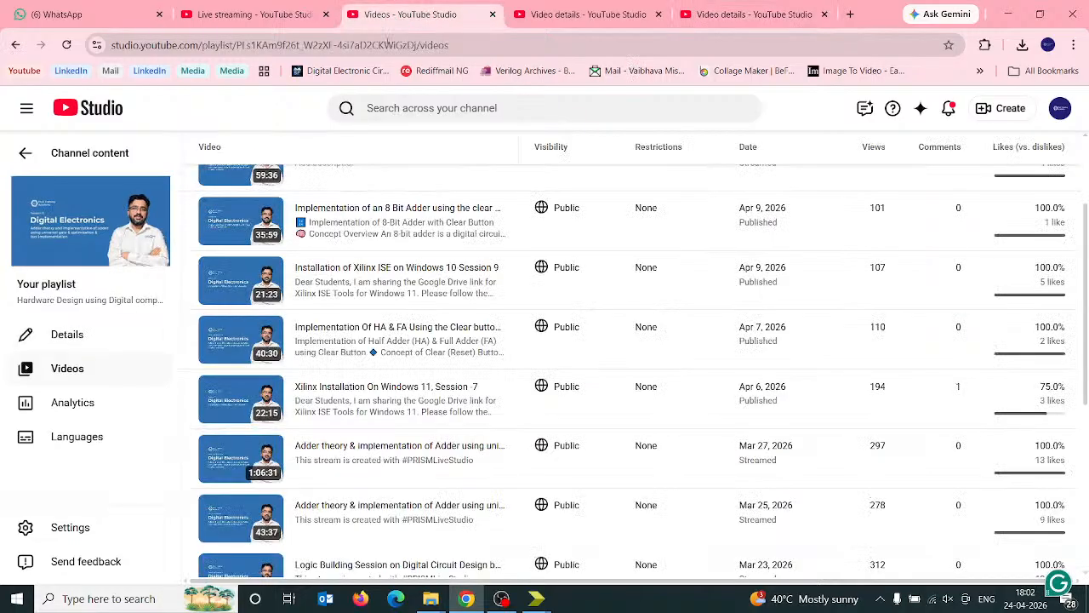
mouse_move(438, 350)
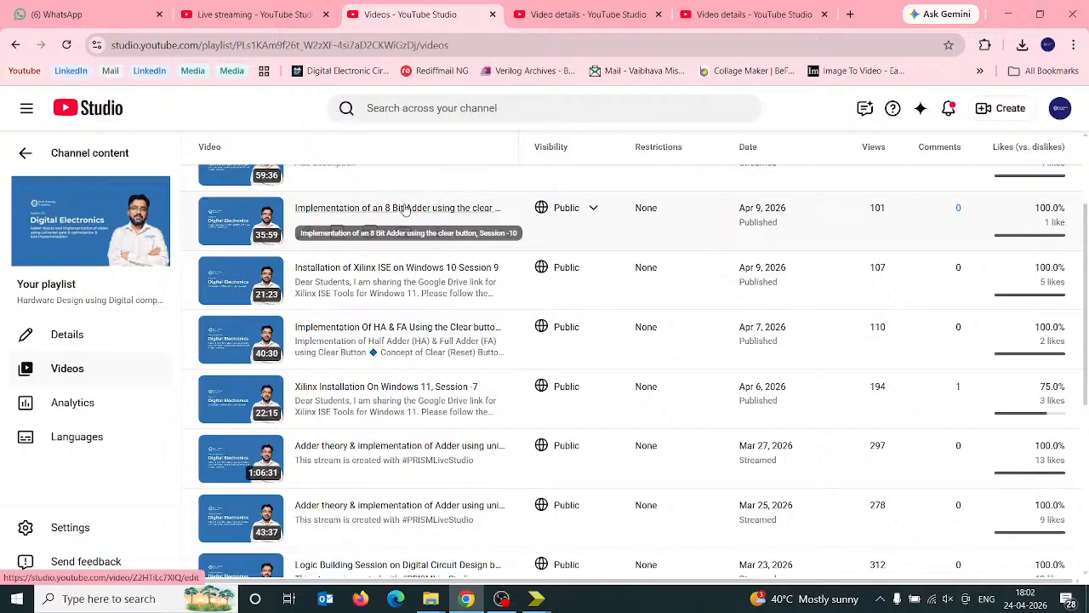
left_click(536, 599)
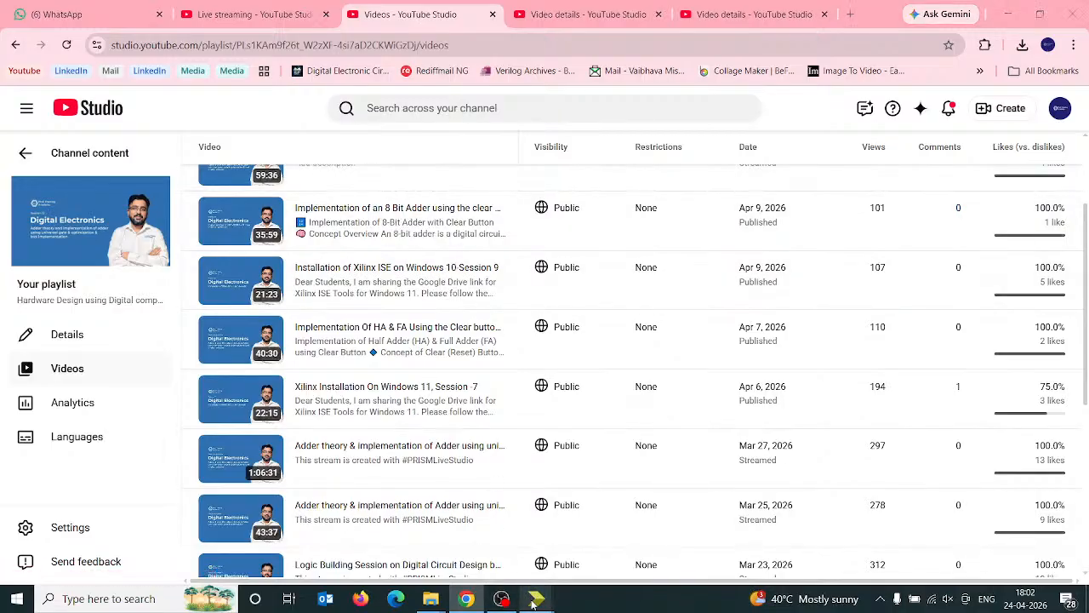
left_click(466, 515)
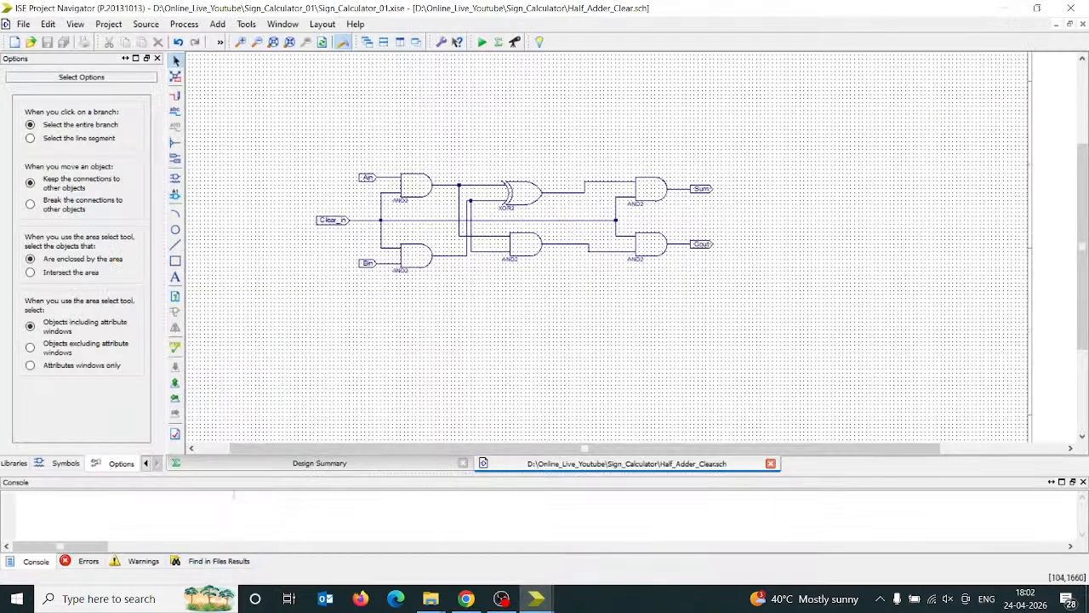
- Show the design hierarchy in a wider panel and open the Bit_8_Adder_Clear schematic from it
left_click(146, 463)
left_click(146, 463)
left_click(147, 463)
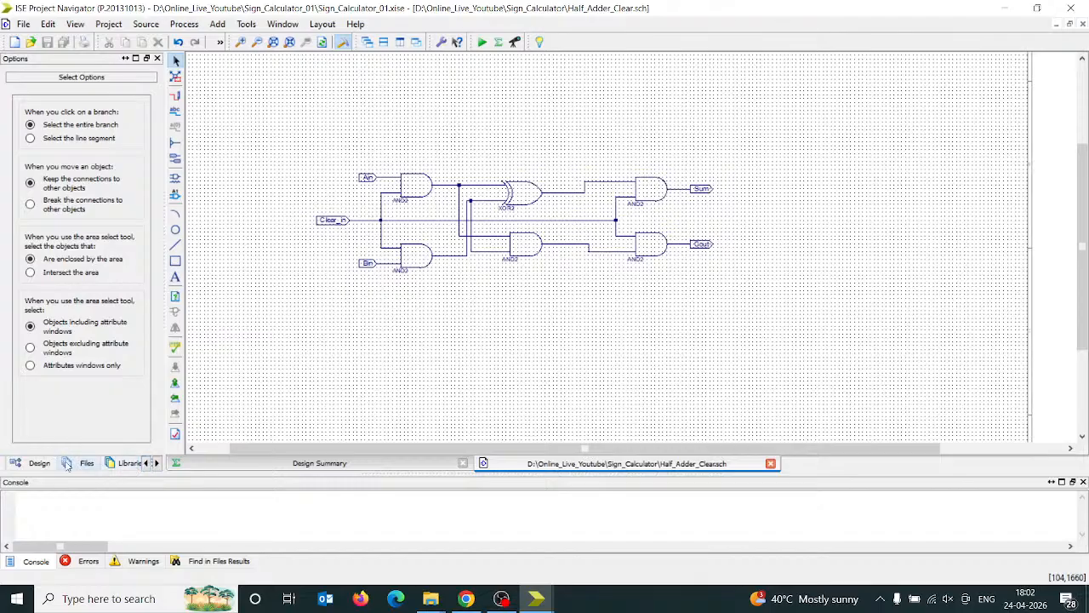
left_click(14, 463)
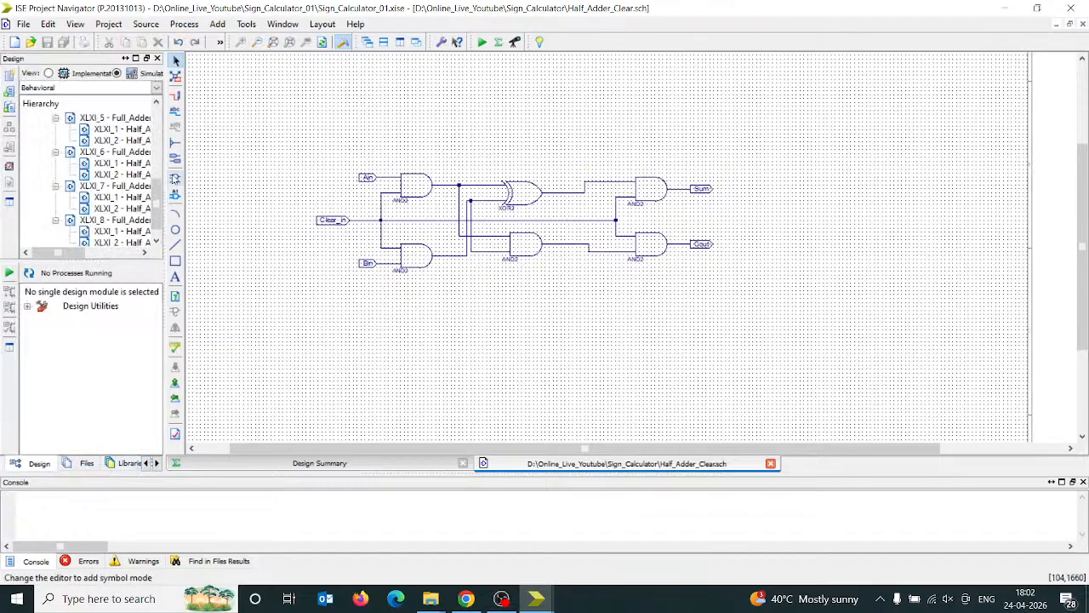
left_click_drag(164, 157, 273, 183)
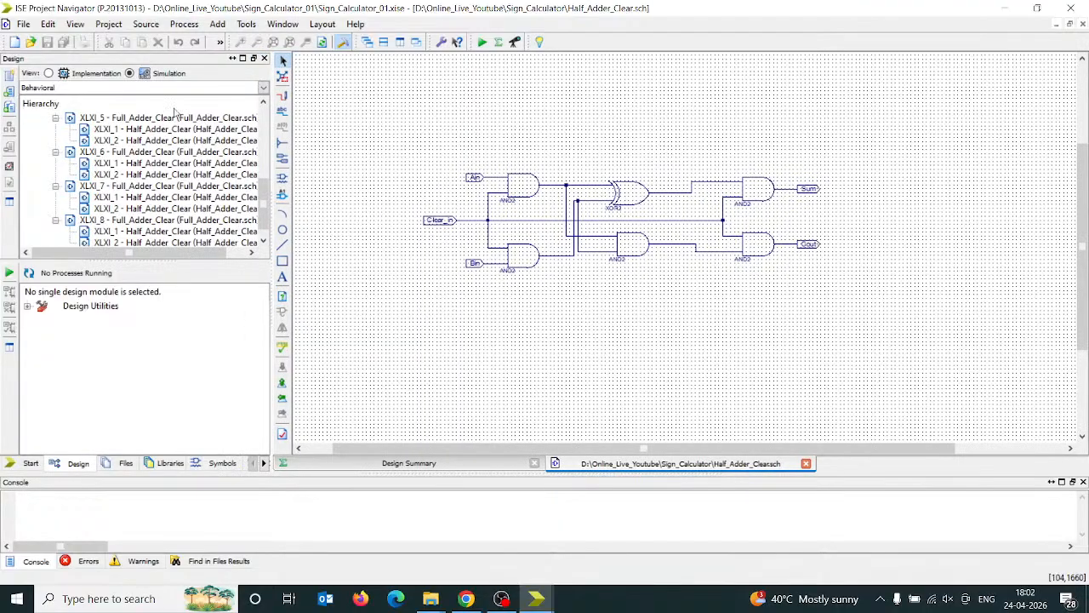
left_click_drag(265, 190, 266, 119)
double_click(126, 141)
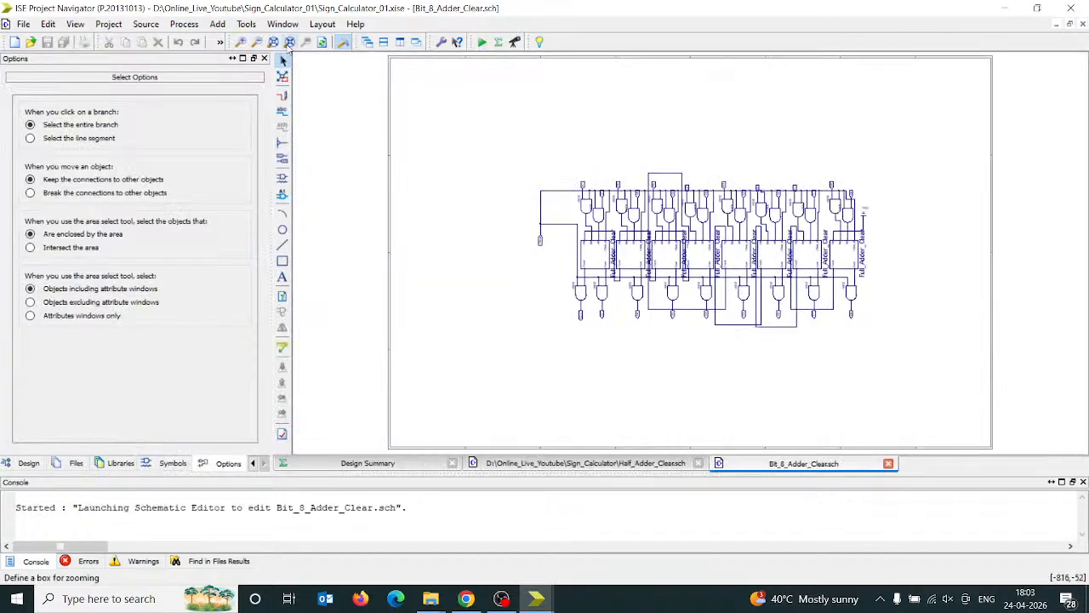
- Enlarge the Bit_8_Adder_Clear circuit and examine its Clear input, AND gates, full adder blocks and outputs
left_click(240, 43)
left_click(240, 43)
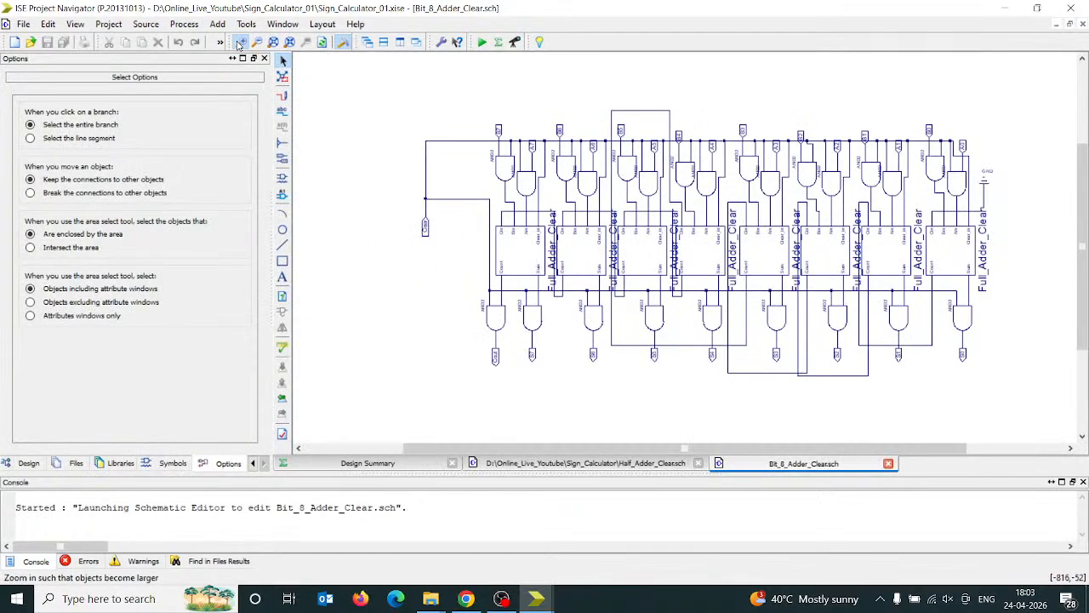
left_click(240, 43)
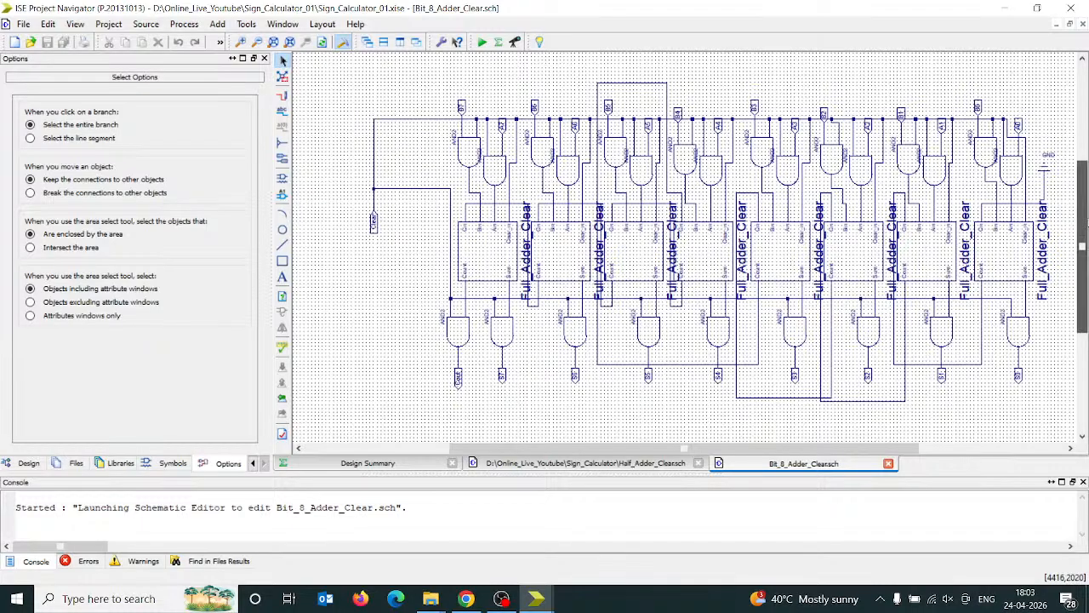
scroll(491, 189, "up", 1)
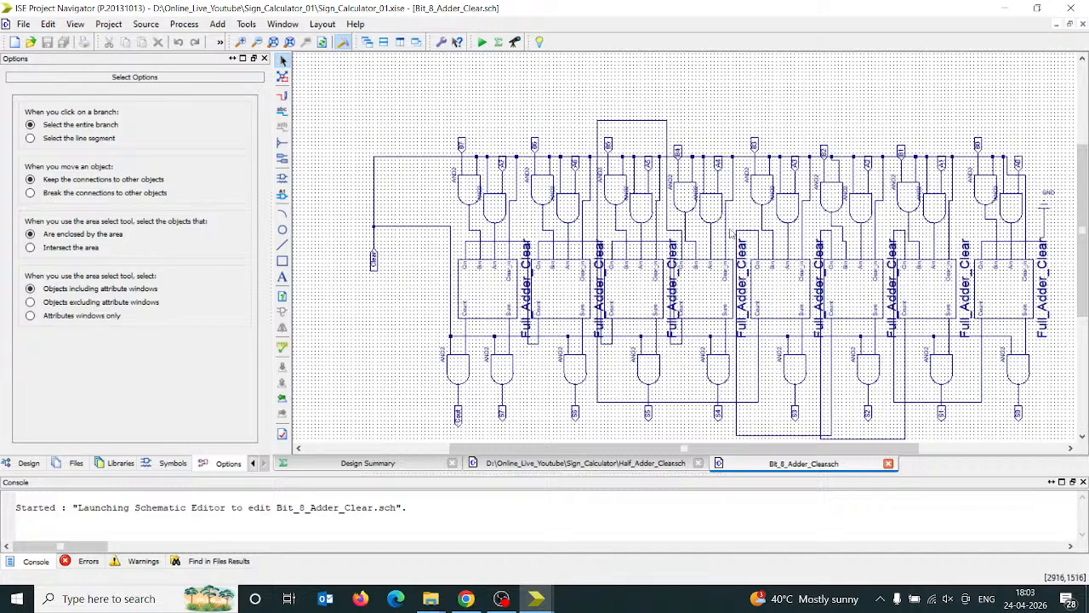
left_click_drag(865, 450, 891, 451)
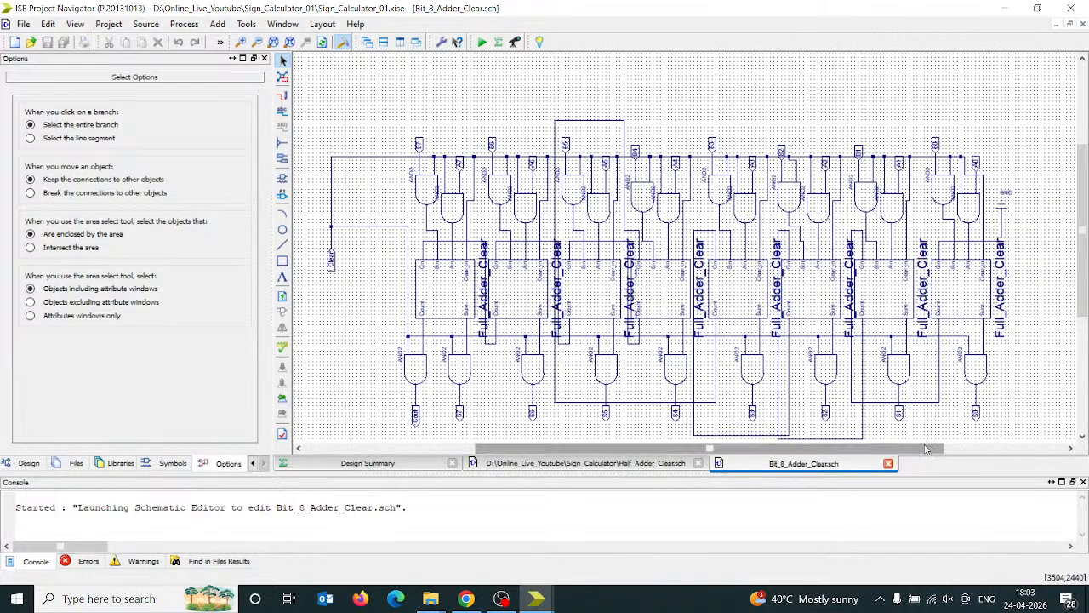
left_click_drag(1084, 277, 1084, 296)
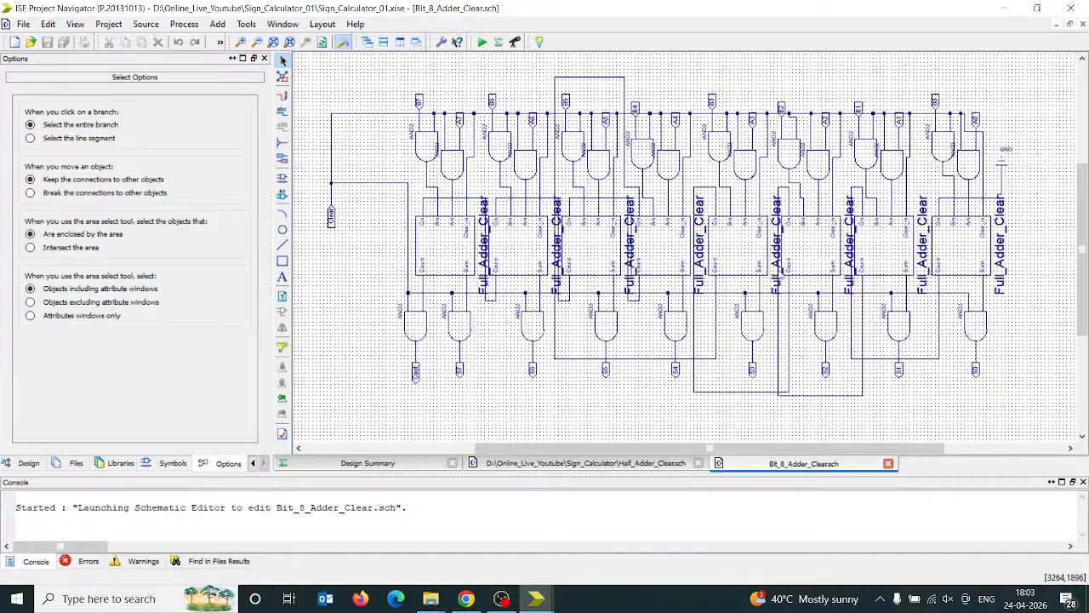
mouse_move(481, 158)
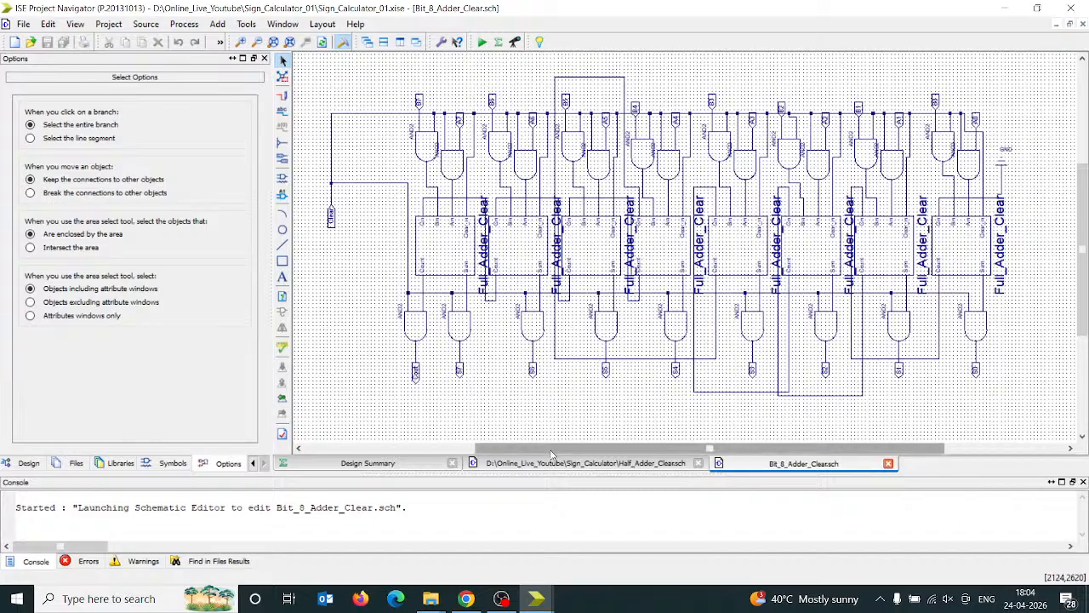
left_click_drag(552, 450, 485, 451)
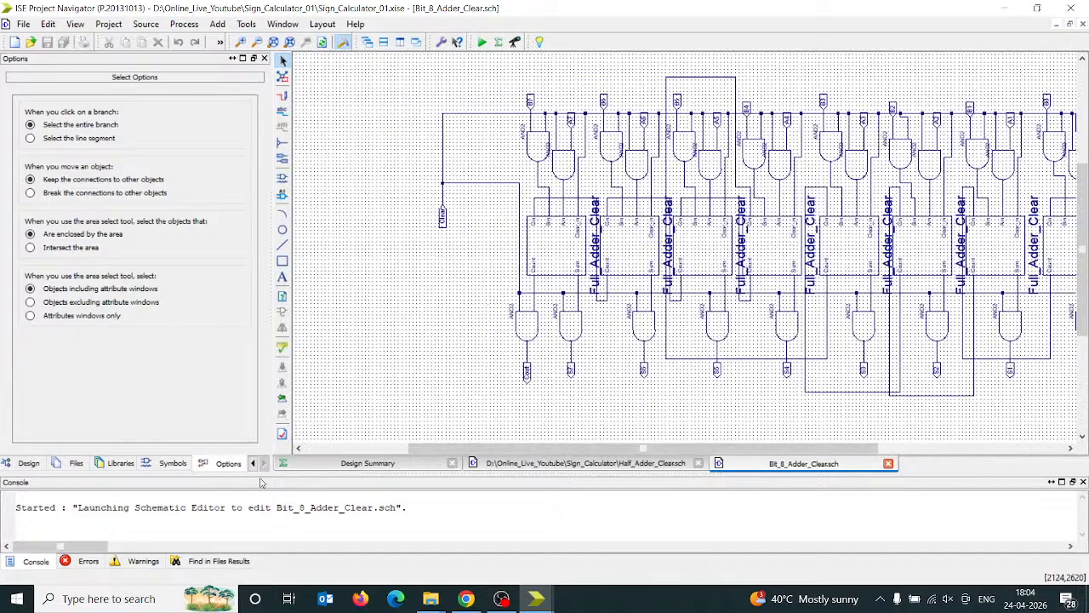
- Return to the design hierarchy and select the Bit_8_Adder_Clear module to check its source options in the Simulation view
left_click(19, 464)
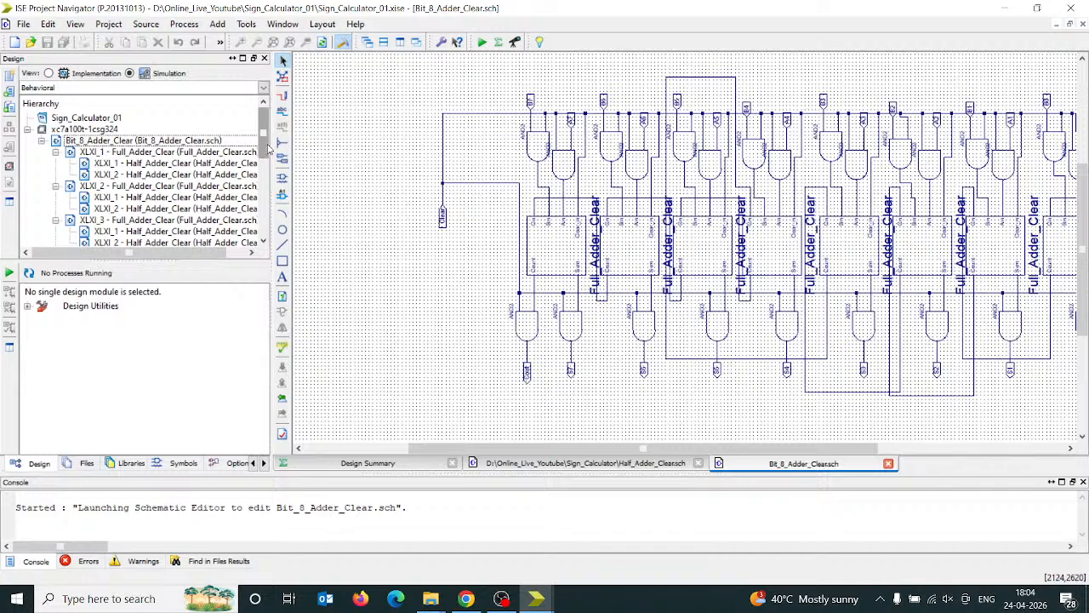
mouse_move(267, 148)
left_mouse_down()
mouse_move(268, 158)
mouse_move(269, 145)
left_mouse_up()
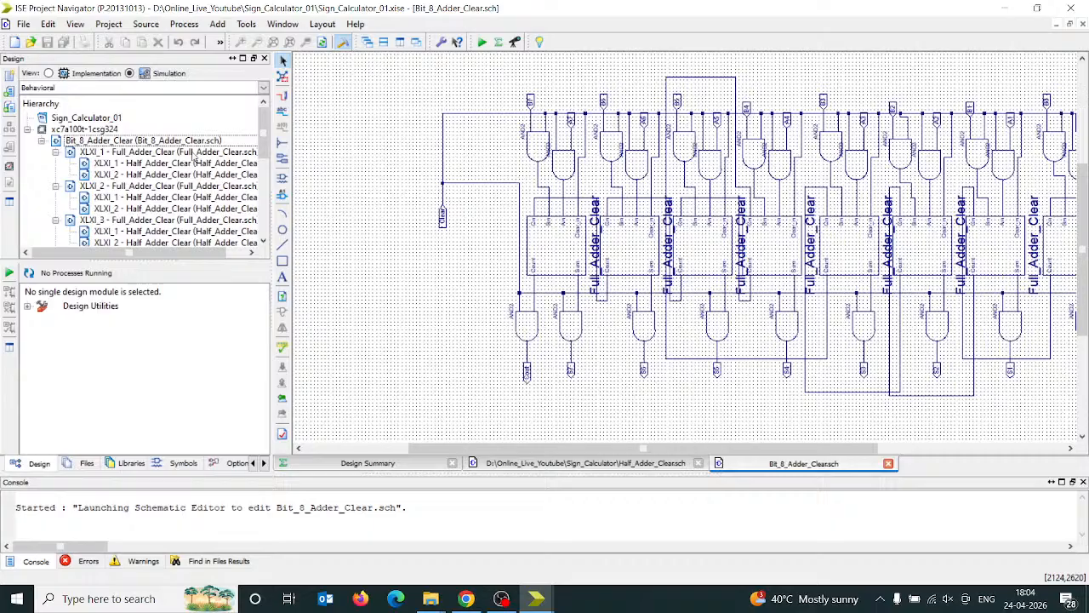
left_click(136, 141)
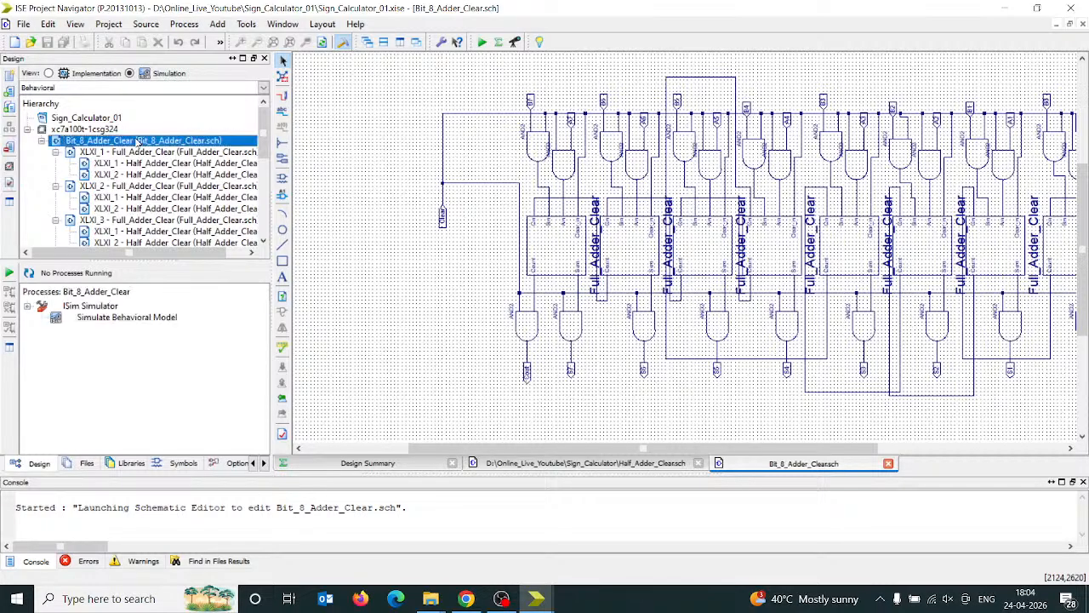
right_click(136, 141)
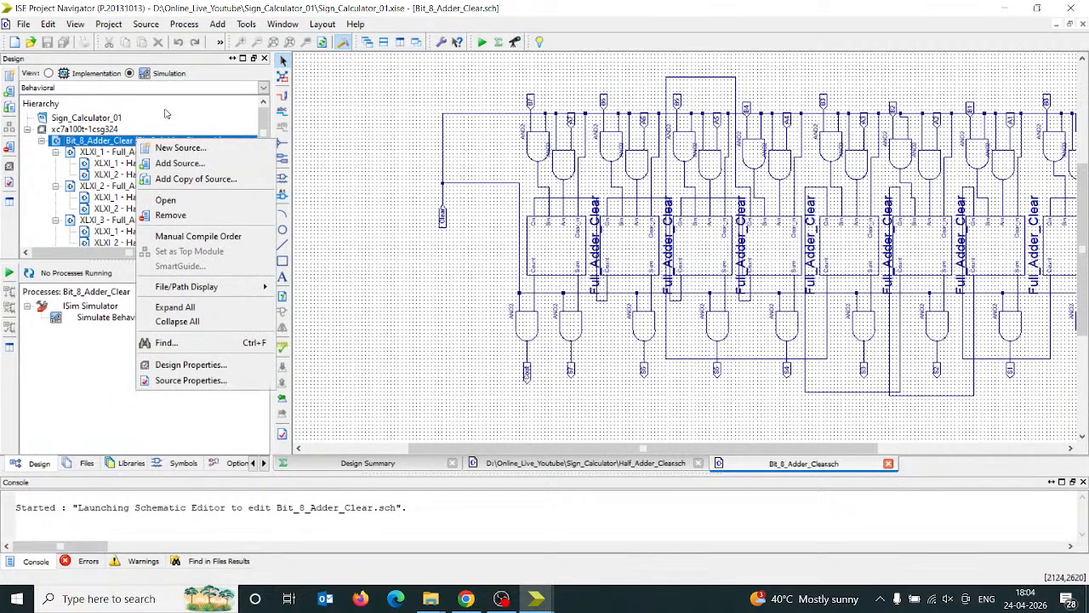
left_click(168, 112)
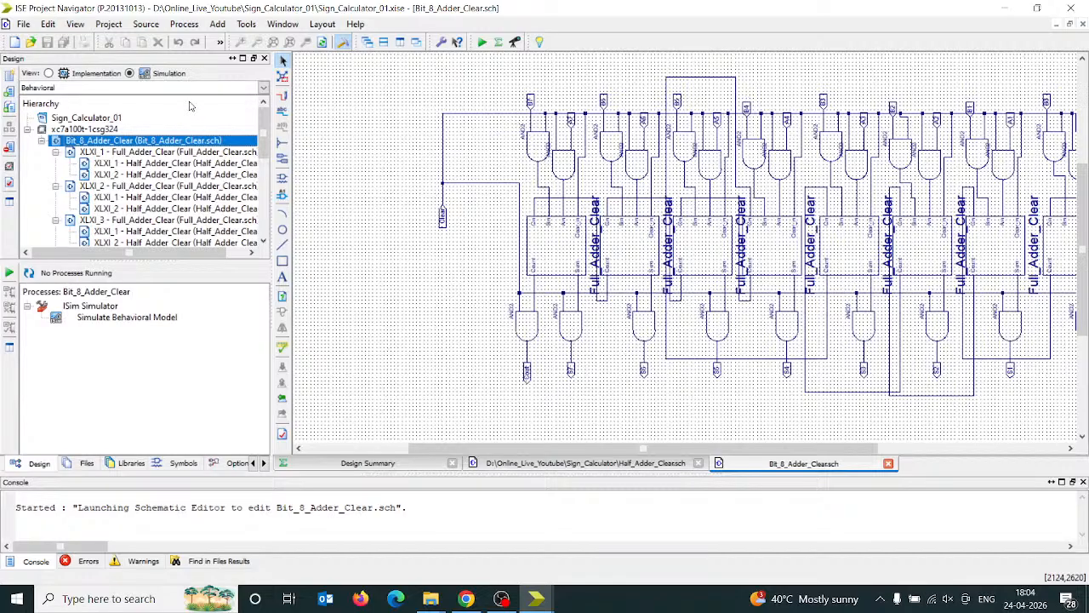
left_click(163, 374)
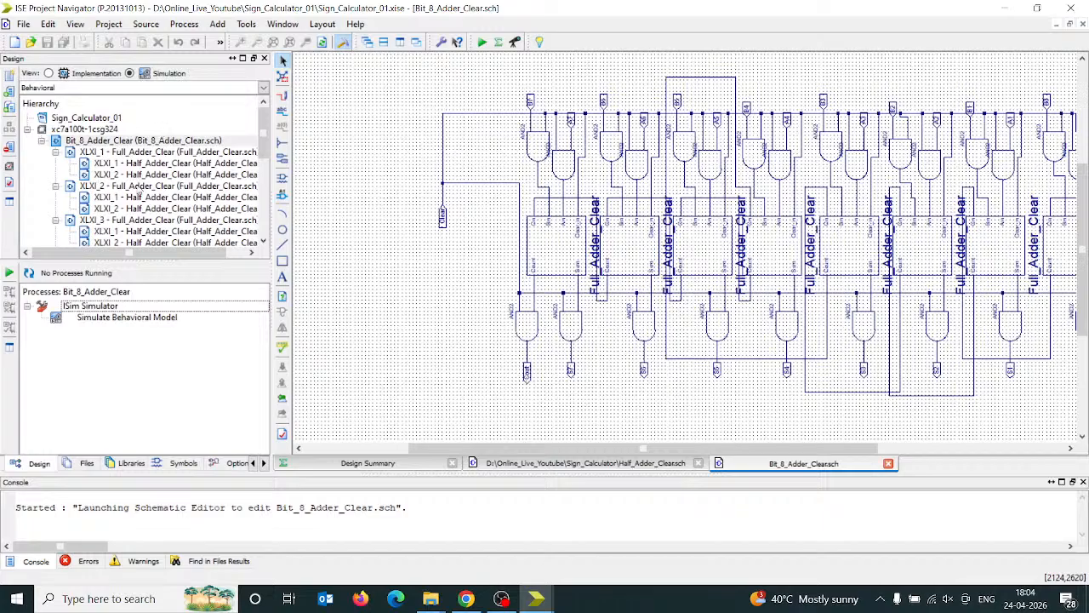
- Compare the hierarchy in the Implementation and Simulation views, and leave it set to Implementation
left_click(81, 75)
left_click(100, 138)
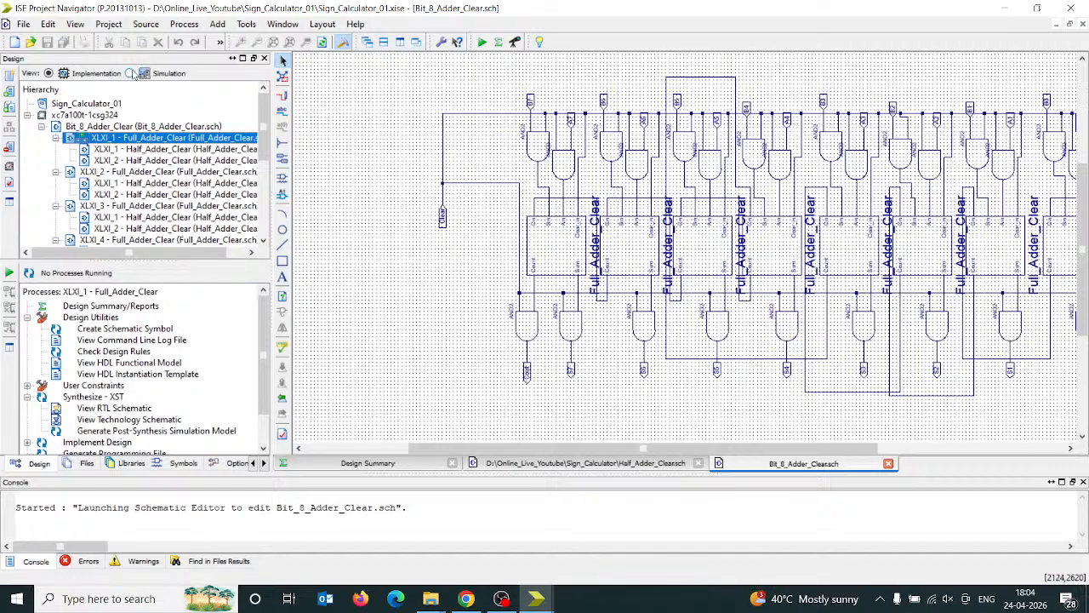
left_click(129, 73)
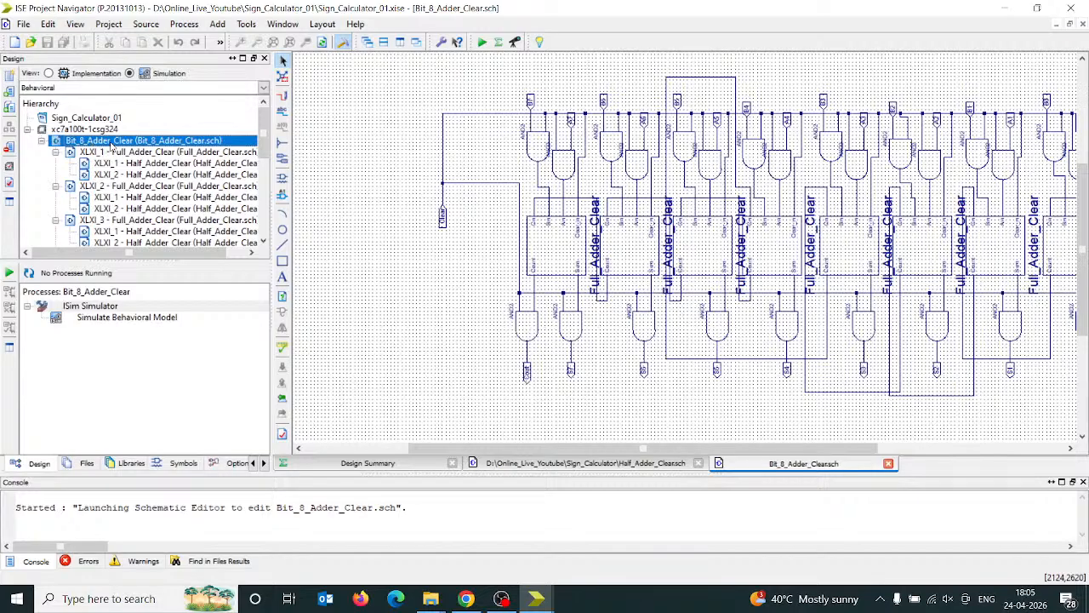
left_click(68, 73)
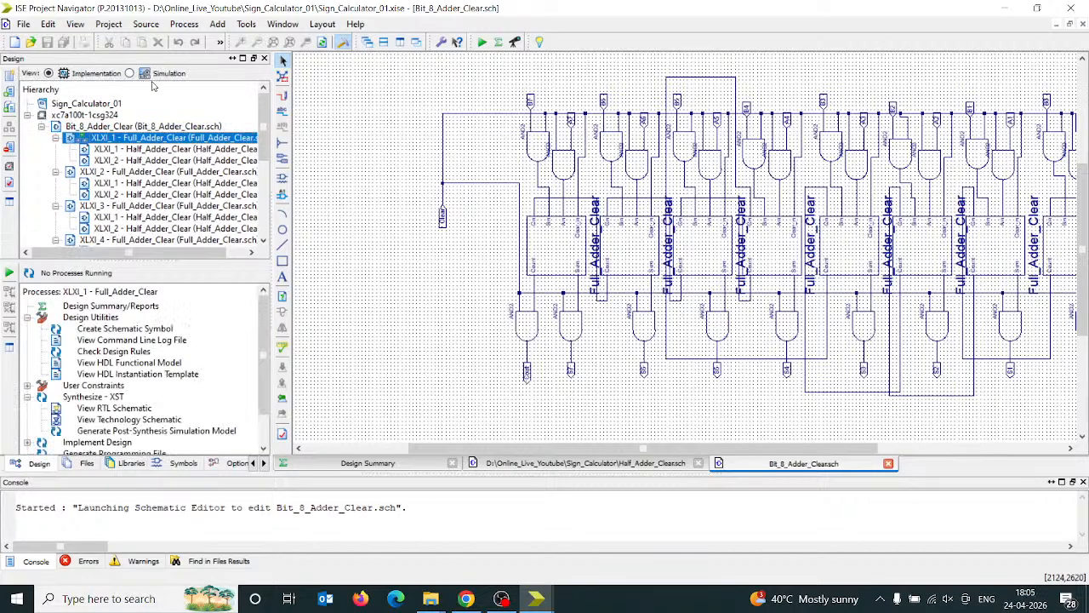
- Add a new Schematic source named Adder_8_Bit_Bus_Clear to the project in the Sign_Calculator_01 folder
right_click(111, 127)
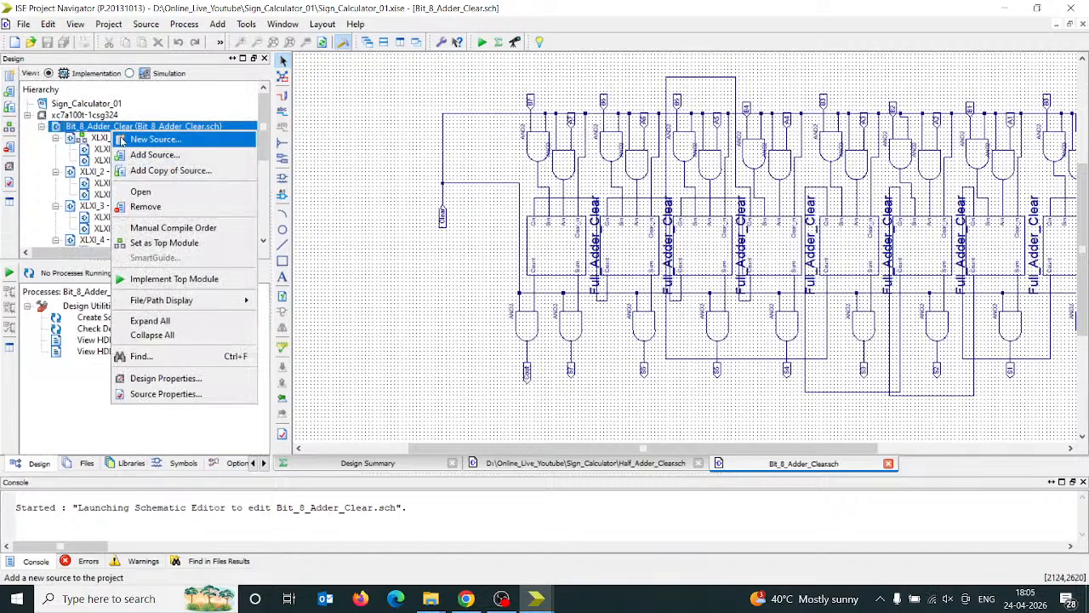
left_click(126, 141)
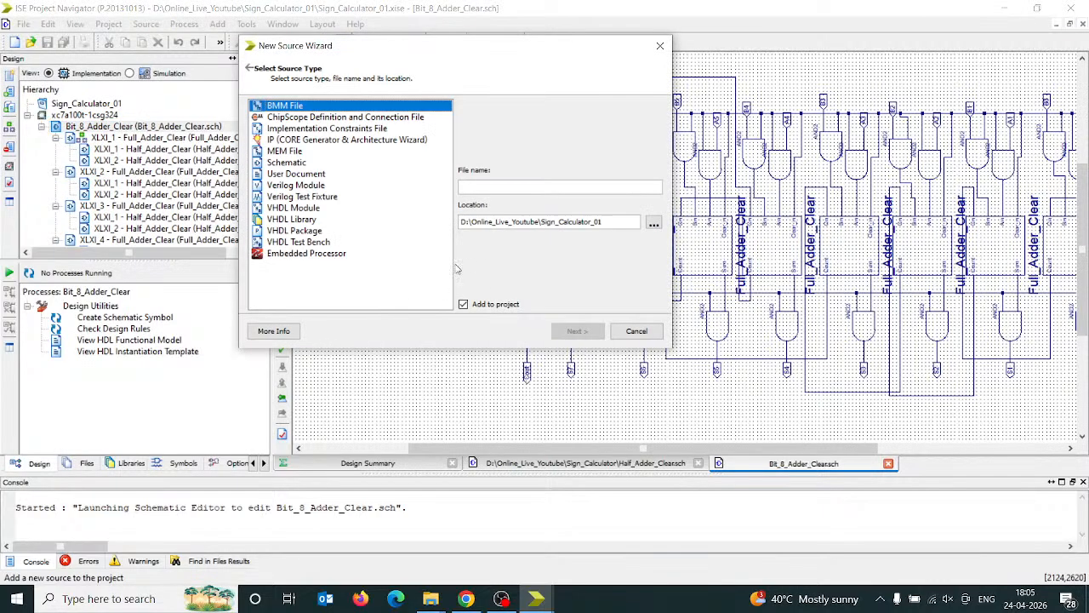
left_click(289, 162)
left_click(472, 182)
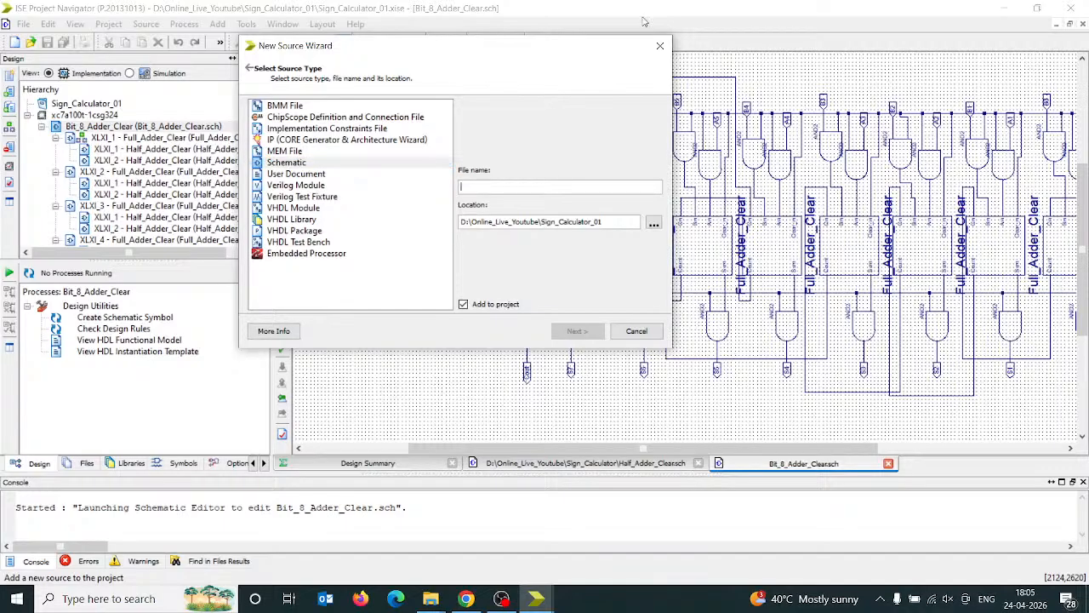
type("Adder_8_Bit_Bus_Clear")
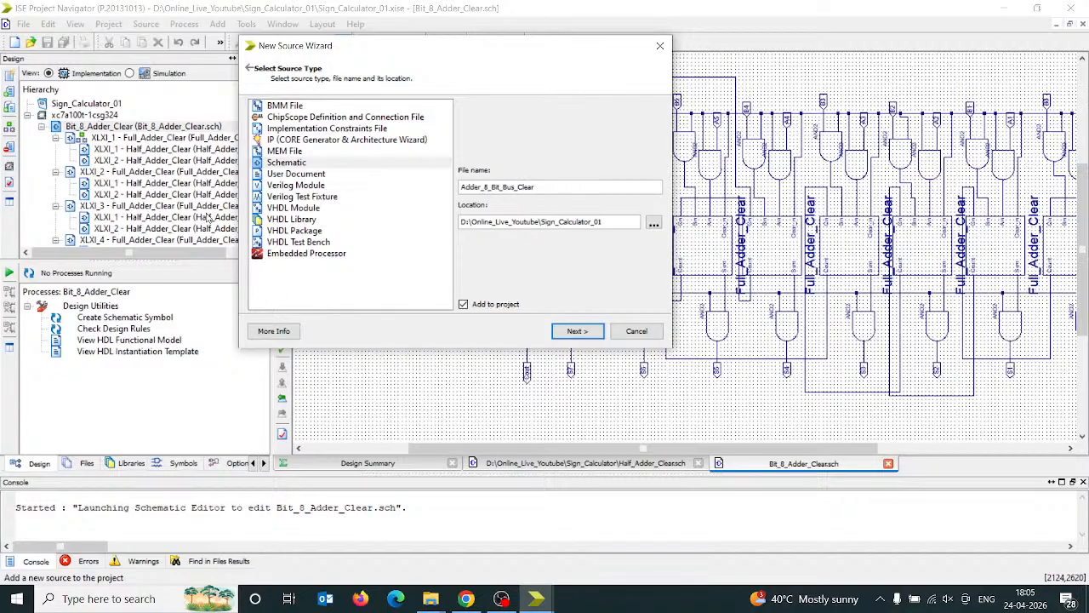
left_click(578, 332)
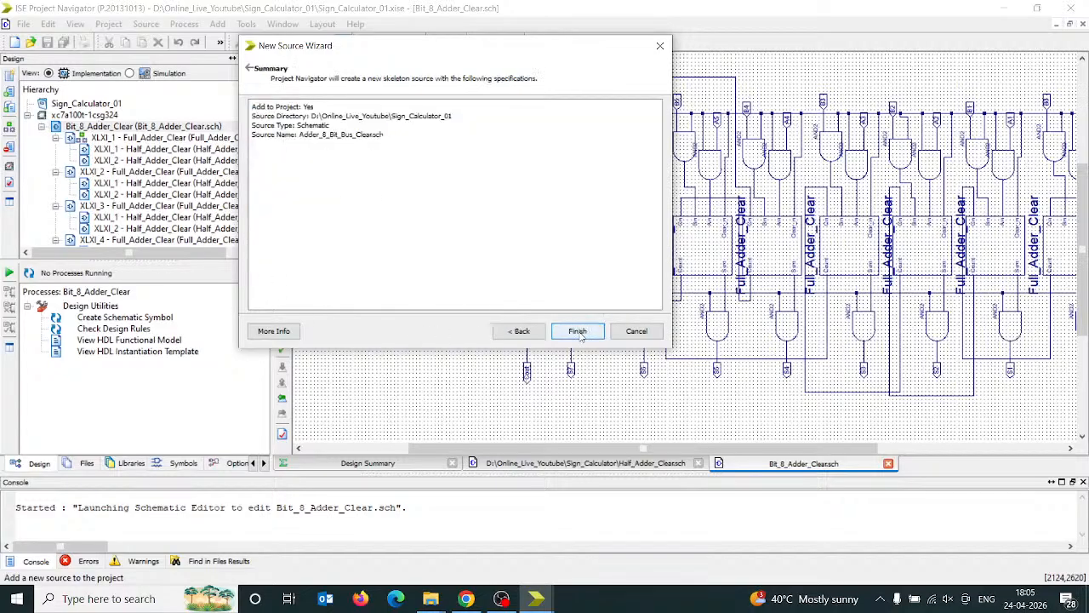
left_click(580, 333)
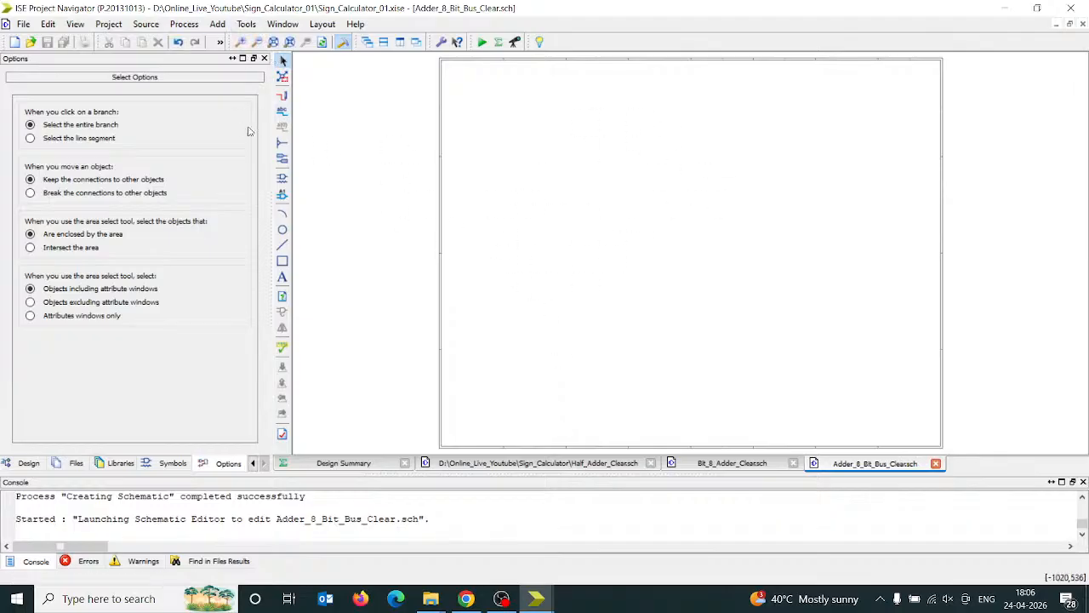
- Place a Full_Adder_Clear symbol from the project's own symbol category on the right side of the sheet, rotated 90 degrees
left_click_drag(270, 147, 161, 163)
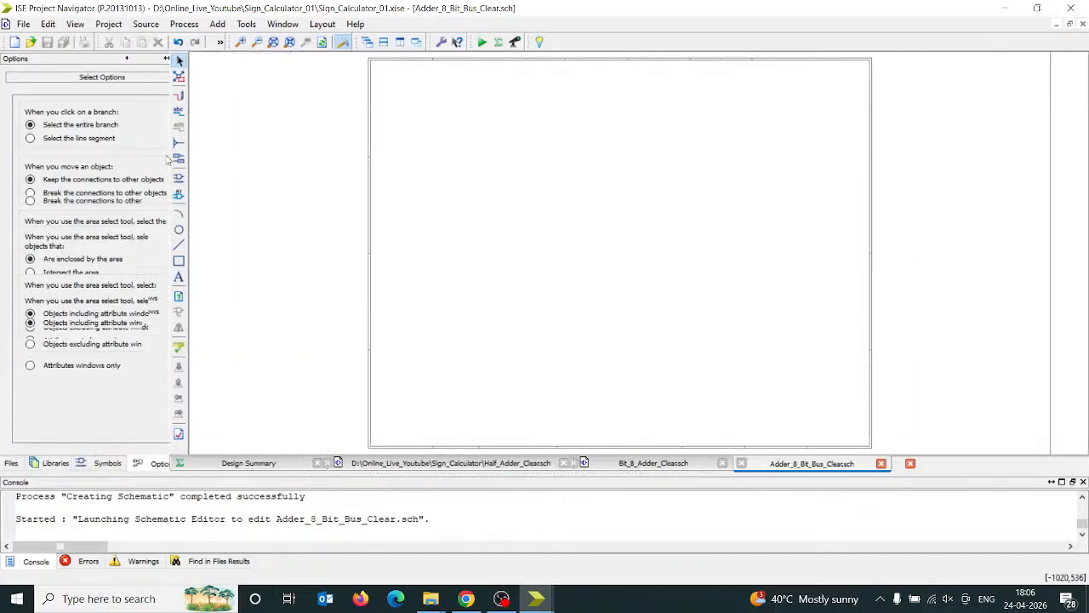
left_click(247, 45)
left_click(247, 46)
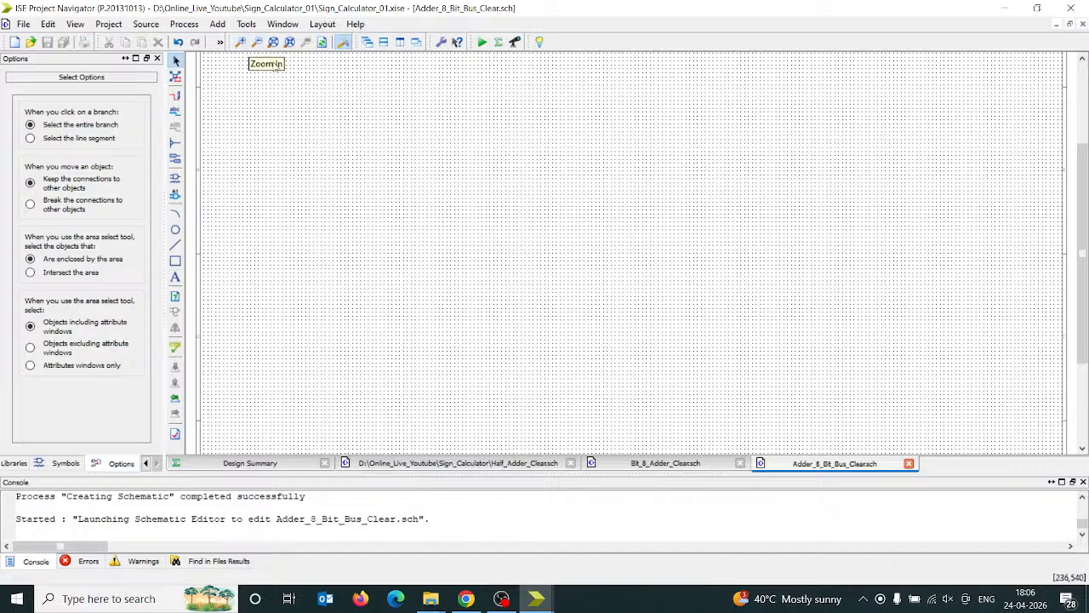
left_click_drag(1086, 200, 1085, 92)
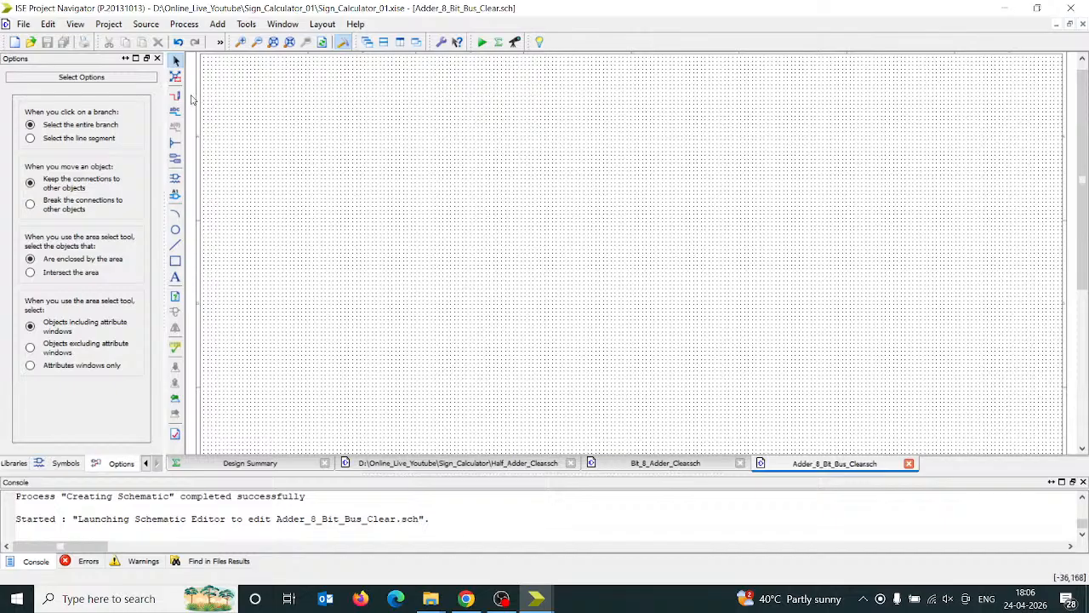
left_click(240, 46)
left_click(240, 46)
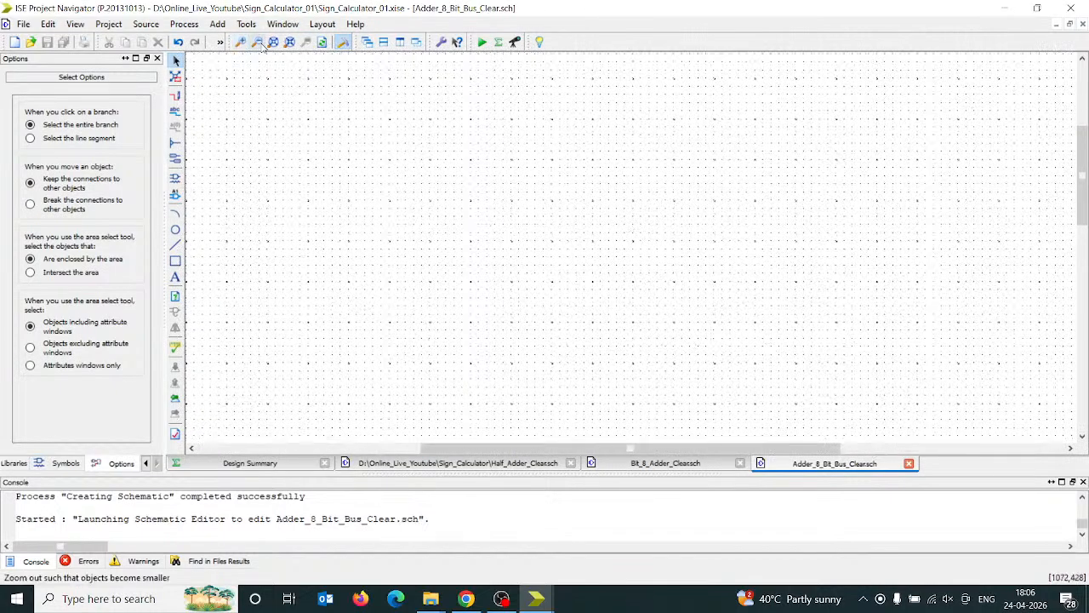
left_click(258, 43)
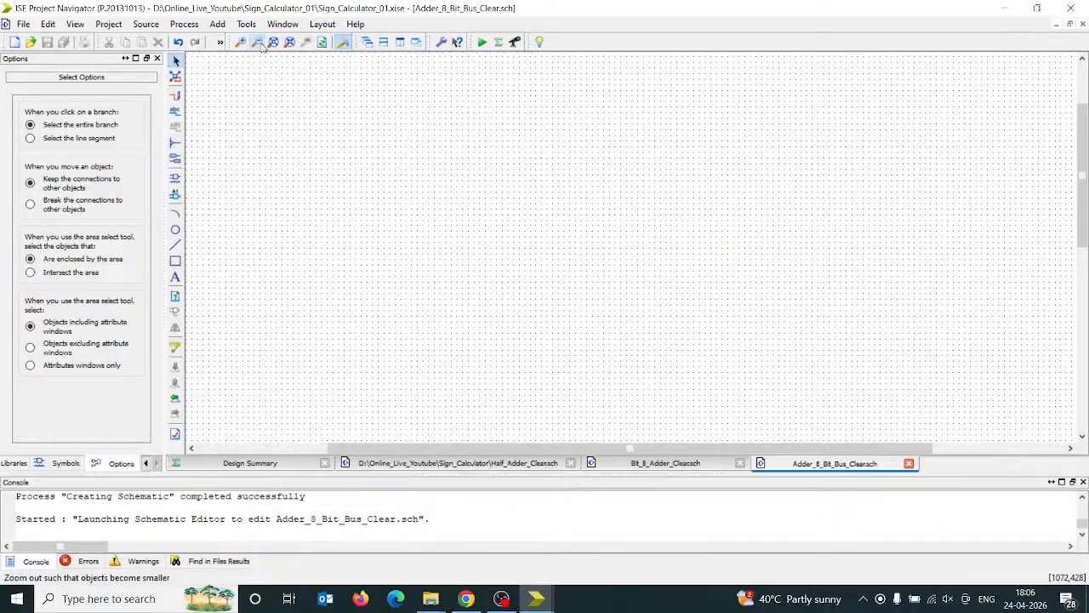
left_click(67, 464)
left_click(84, 122)
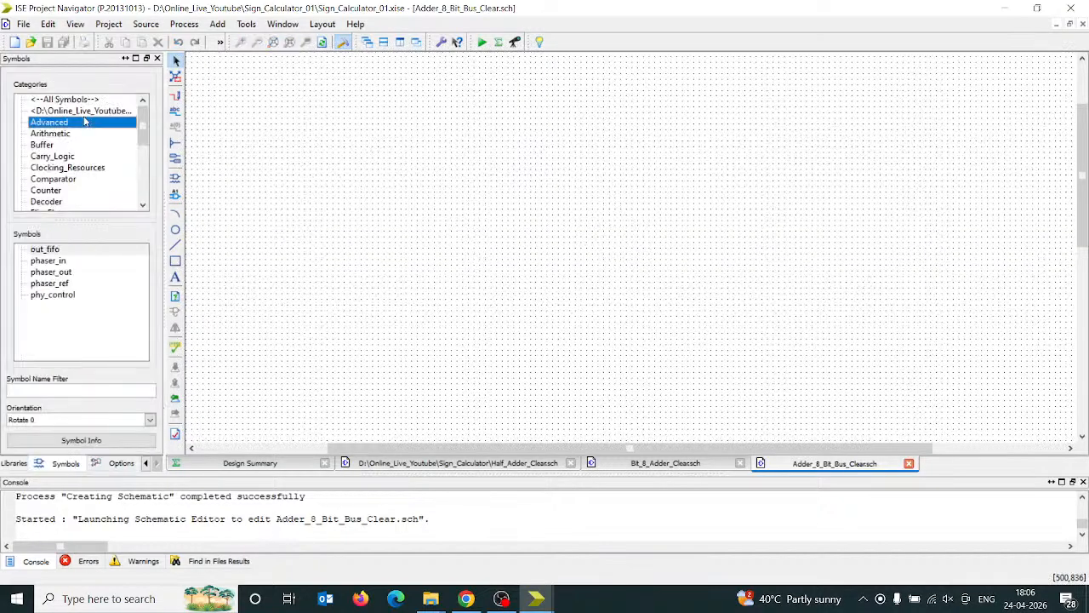
left_click(94, 111)
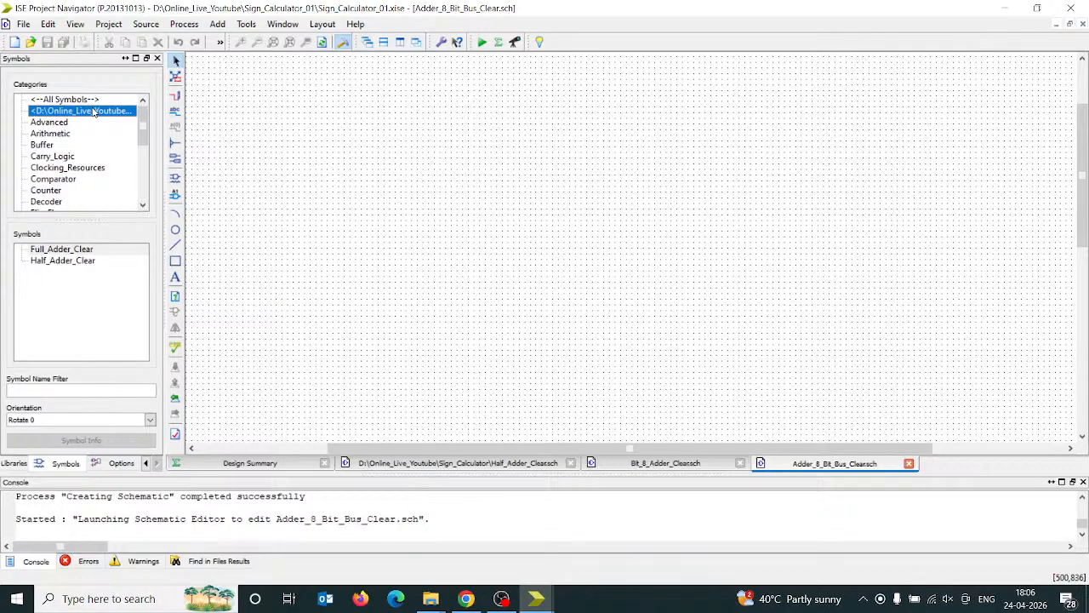
left_click(66, 252)
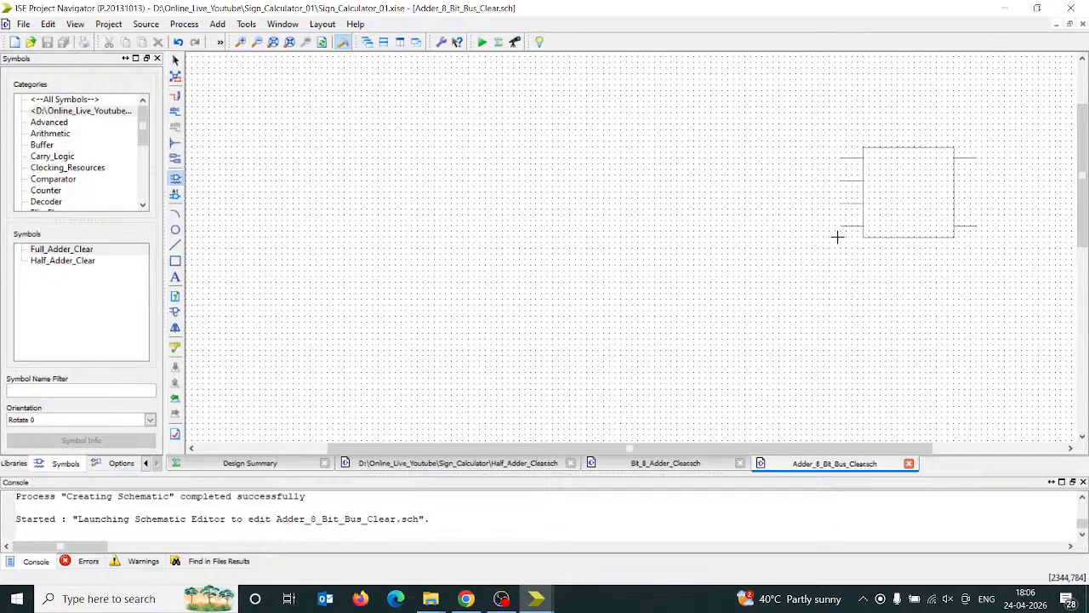
key("ctrl+r")
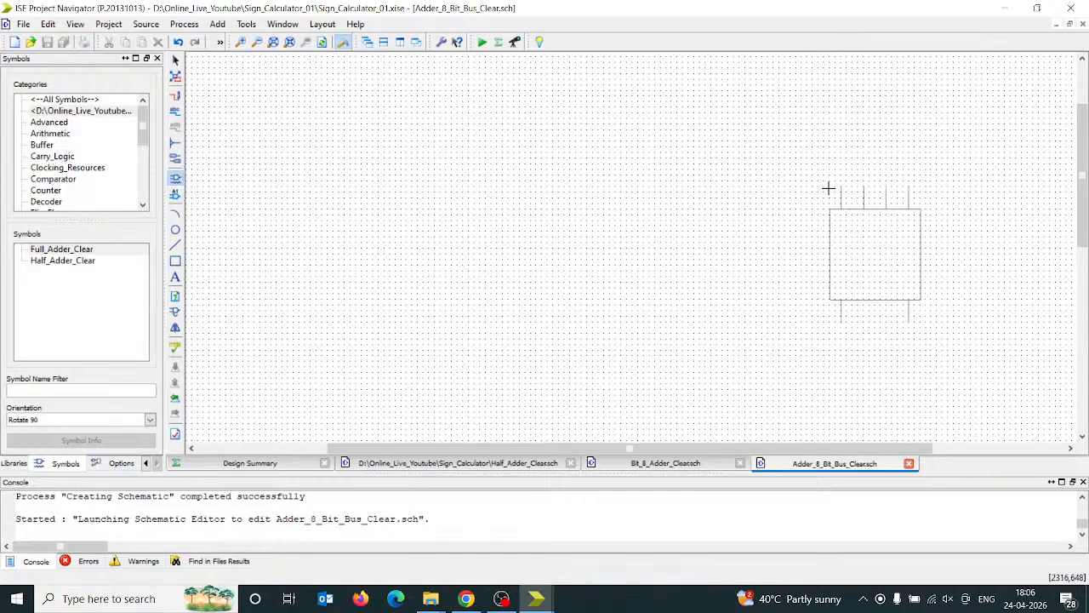
left_click(897, 174)
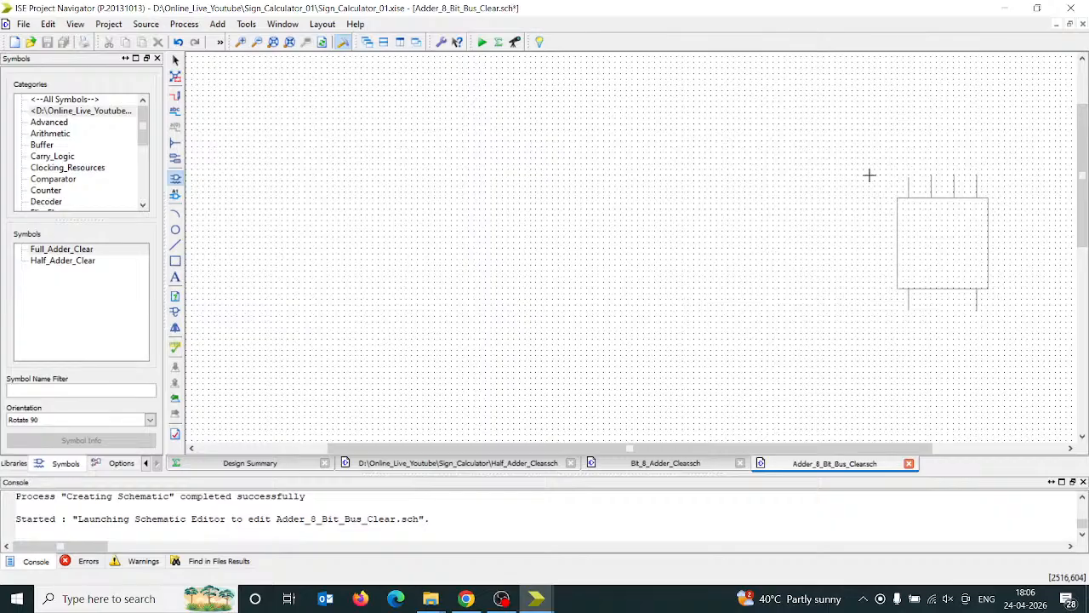
- Place six more Full_Adder_Clear symbols, rotated 90 degrees, in an aligned row extending left from the first one
left_click(752, 174)
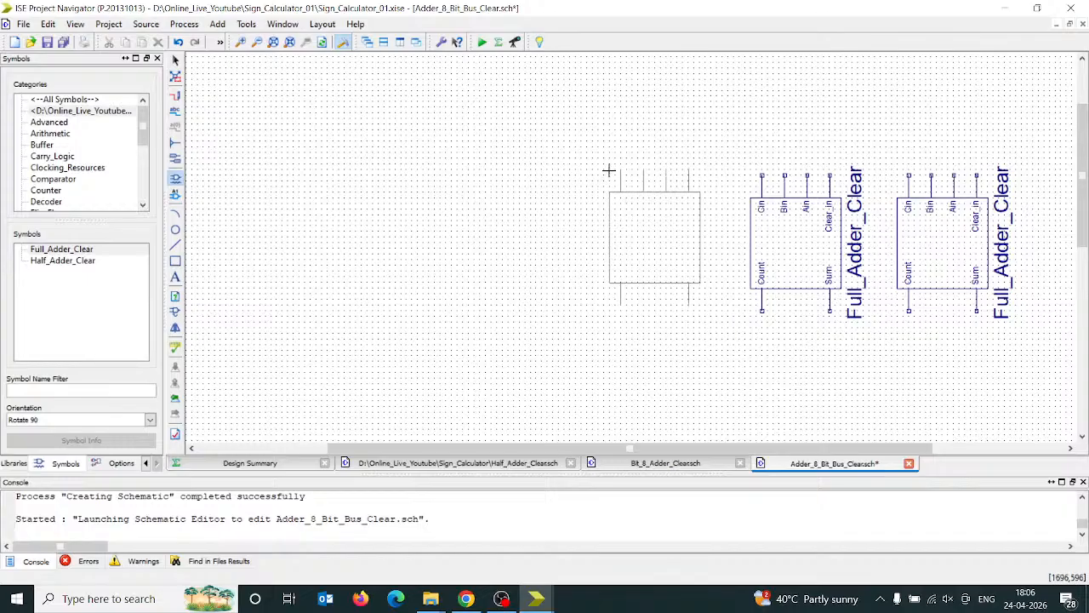
left_click(603, 173)
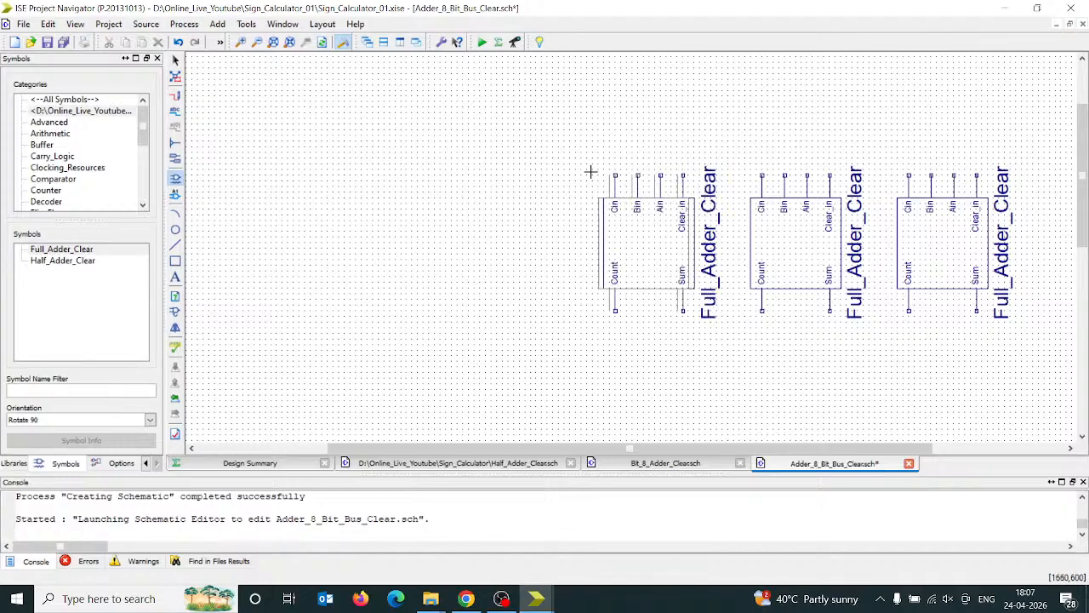
left_click(464, 174)
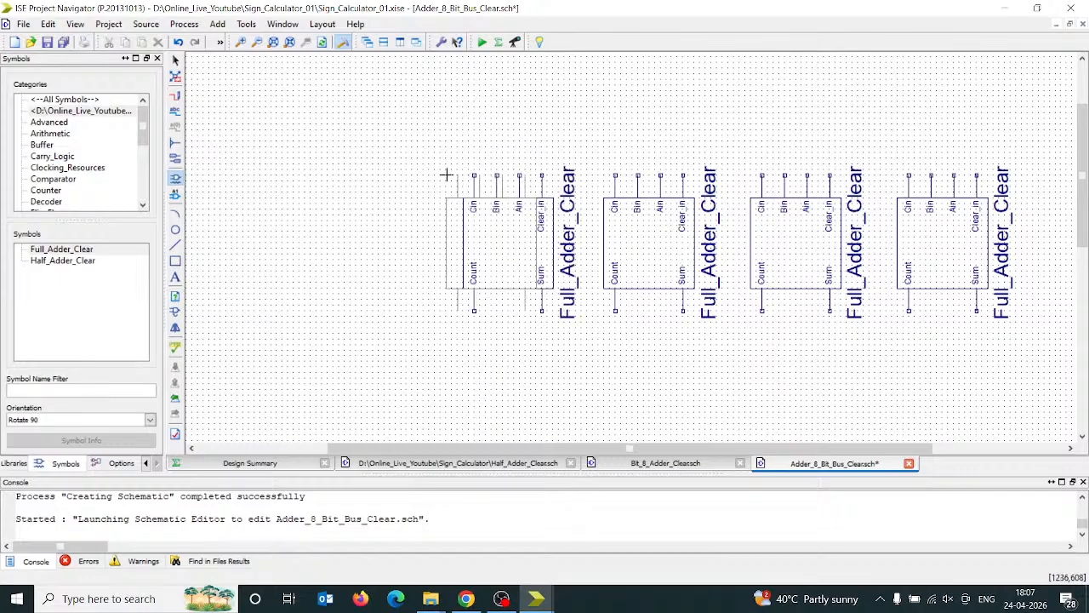
left_click(319, 173)
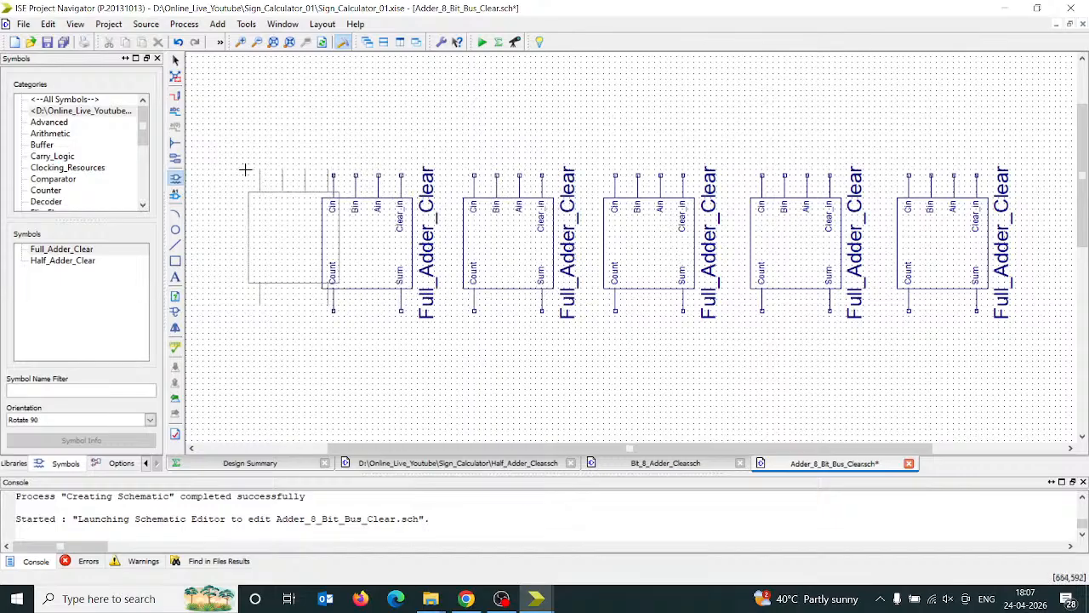
left_click_drag(492, 452, 427, 452)
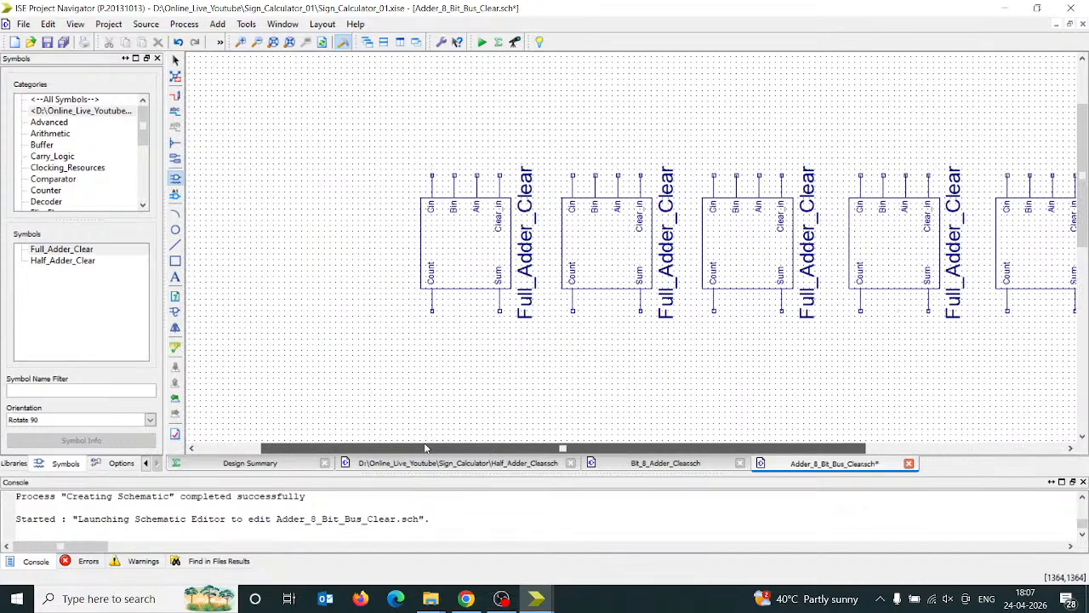
left_click(289, 173)
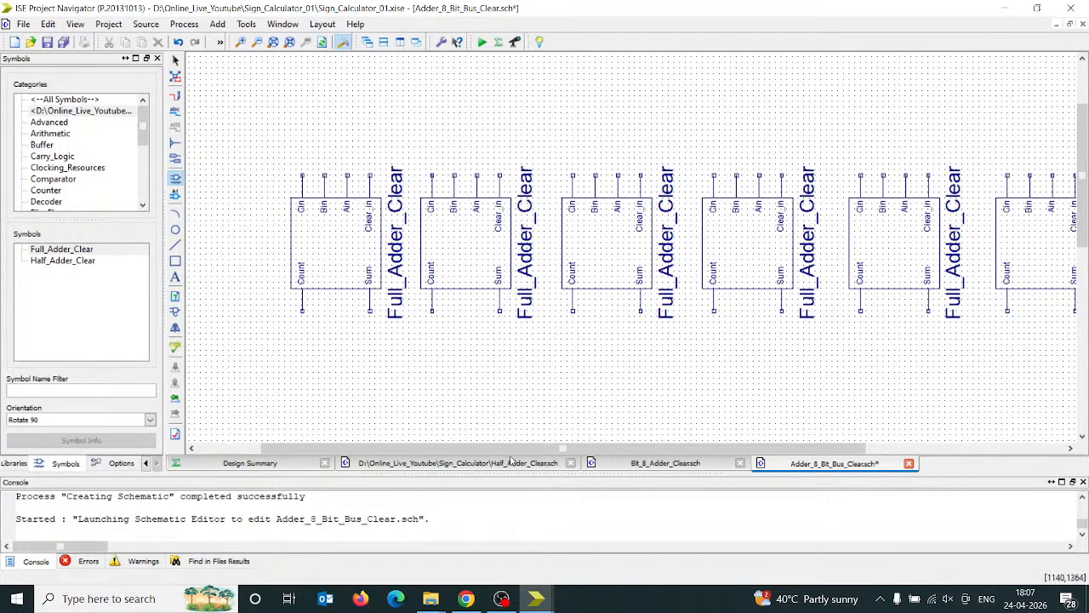
left_click_drag(512, 448, 455, 451)
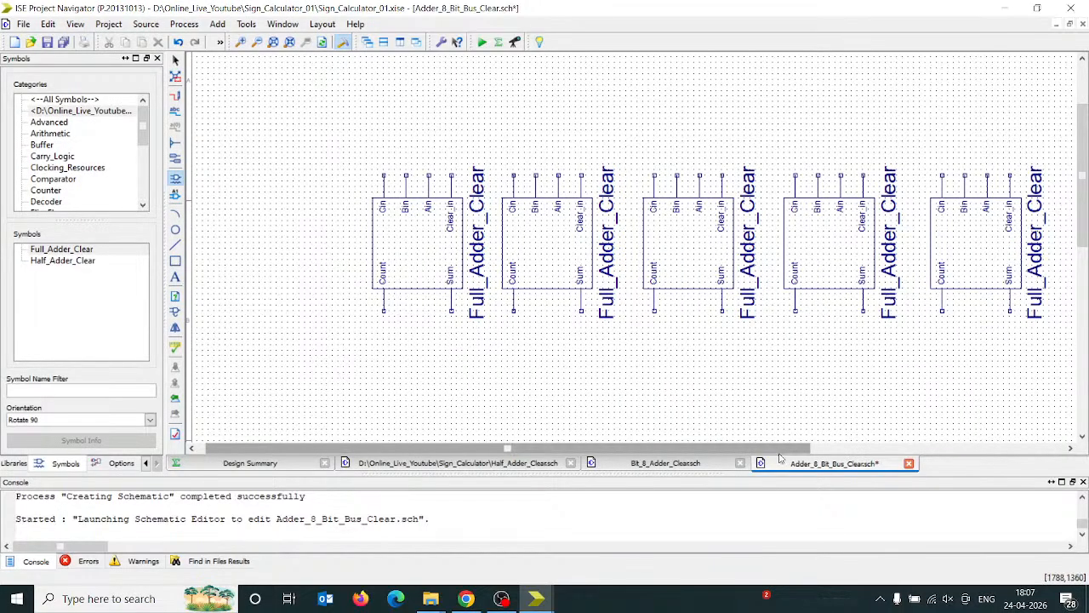
mouse_move(733, 450)
left_mouse_down()
mouse_move(907, 454)
mouse_move(719, 455)
left_mouse_up()
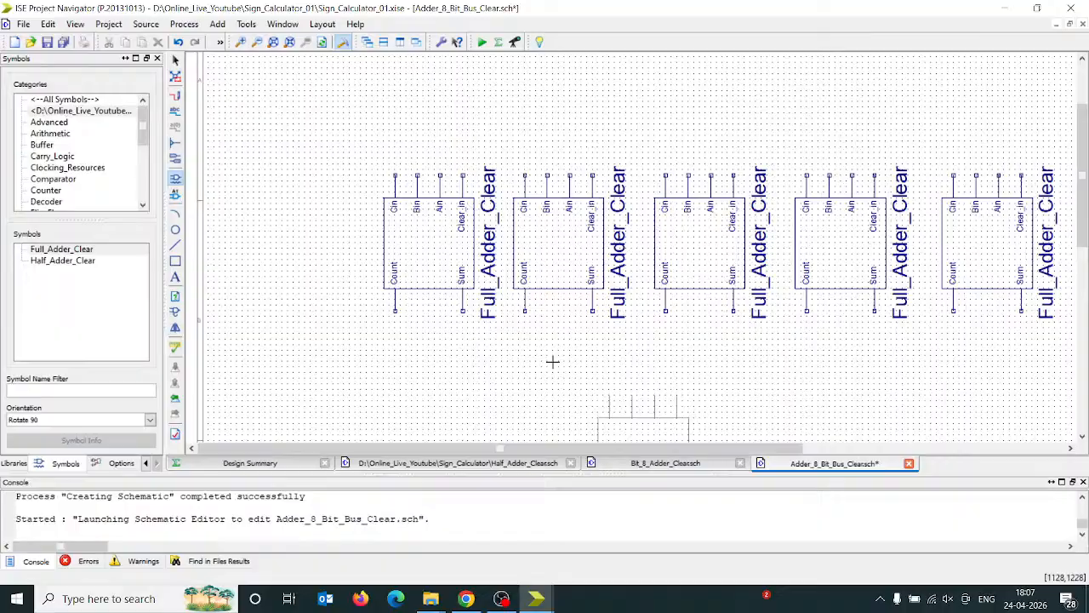
left_click(258, 177)
- Place the eighth Full_Adder_Clear symbol at the right end of the row, aligned with the others
left_click_drag(686, 449, 950, 457)
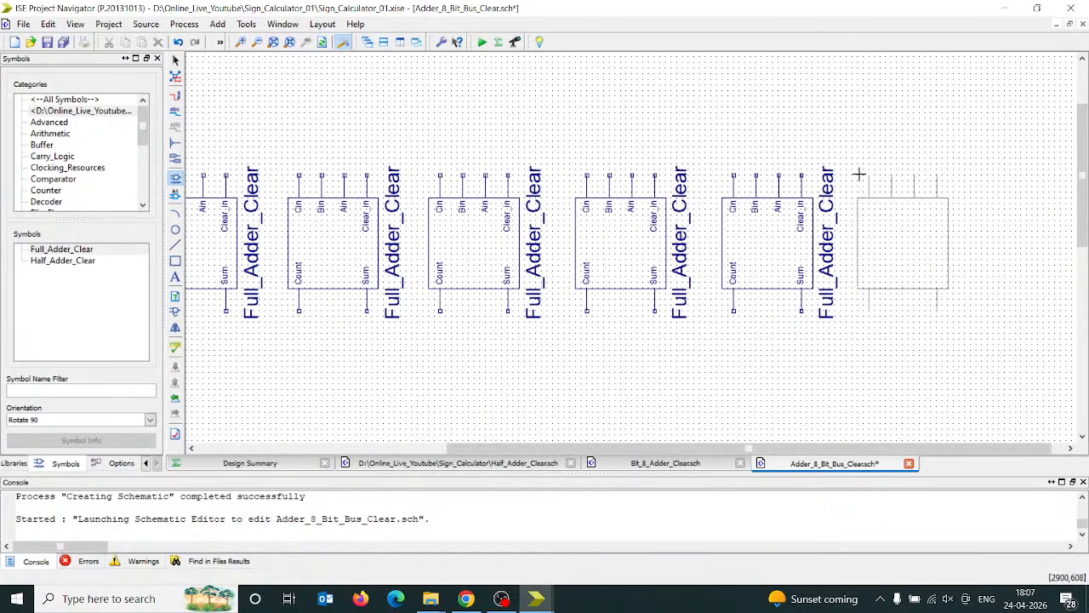
left_click(858, 175)
key("Escape")
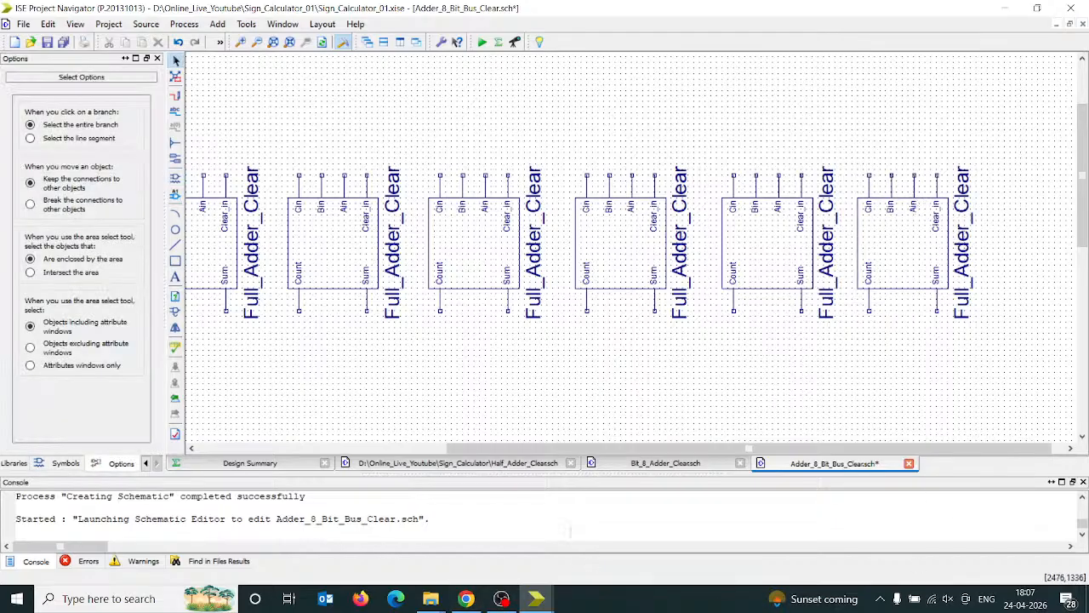
left_click_drag(698, 449, 783, 416)
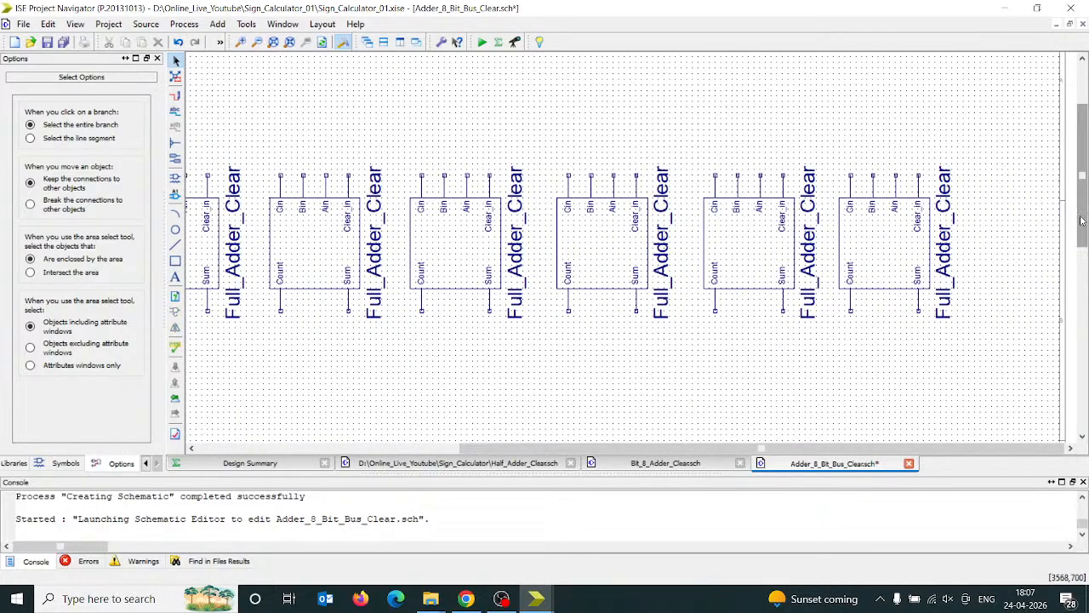
left_click_drag(1083, 221, 1085, 209)
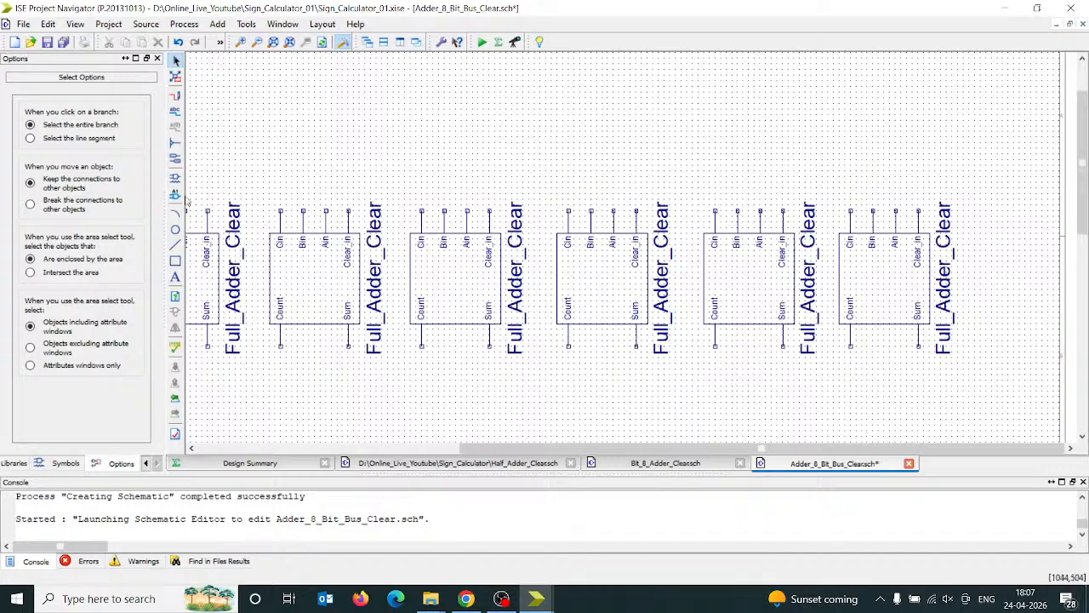
left_click(62, 463)
left_click(64, 390)
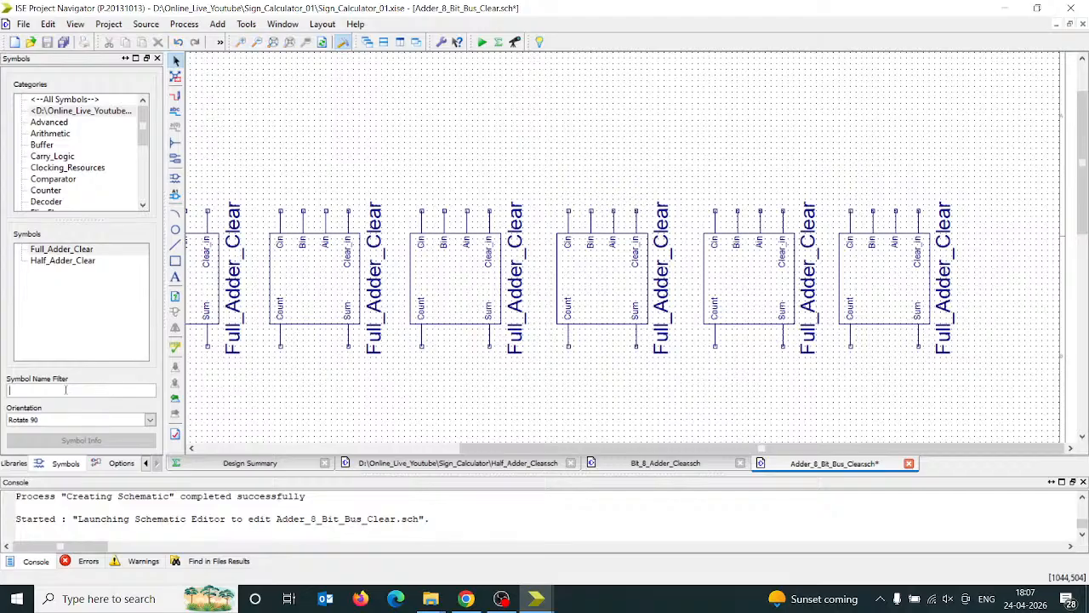
type("and")
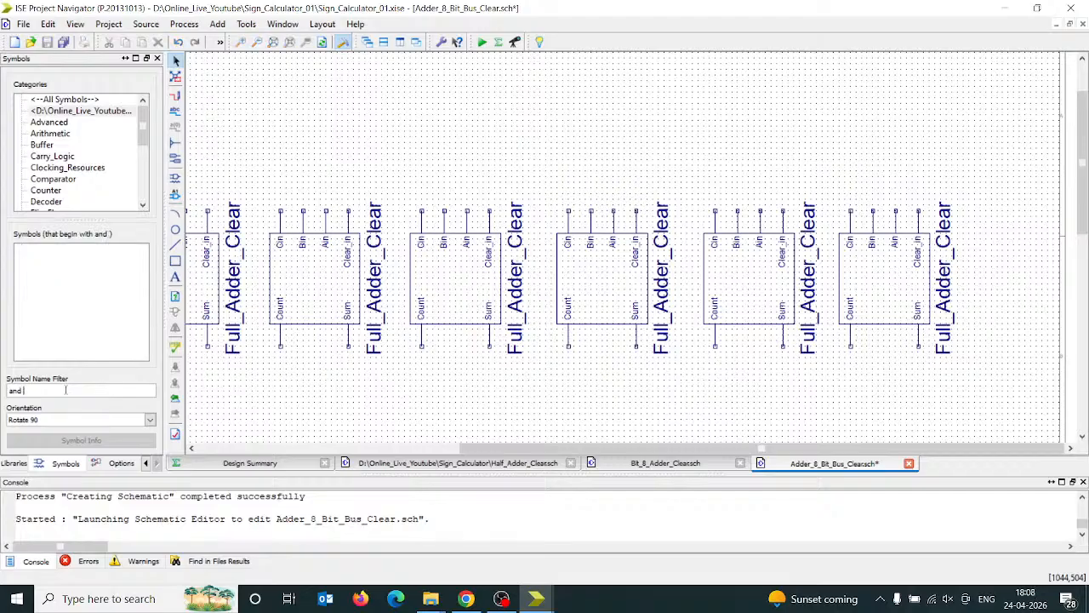
key("BackSpace")
key("BackSpace")
key("BackSpace")
key("BackSpace")
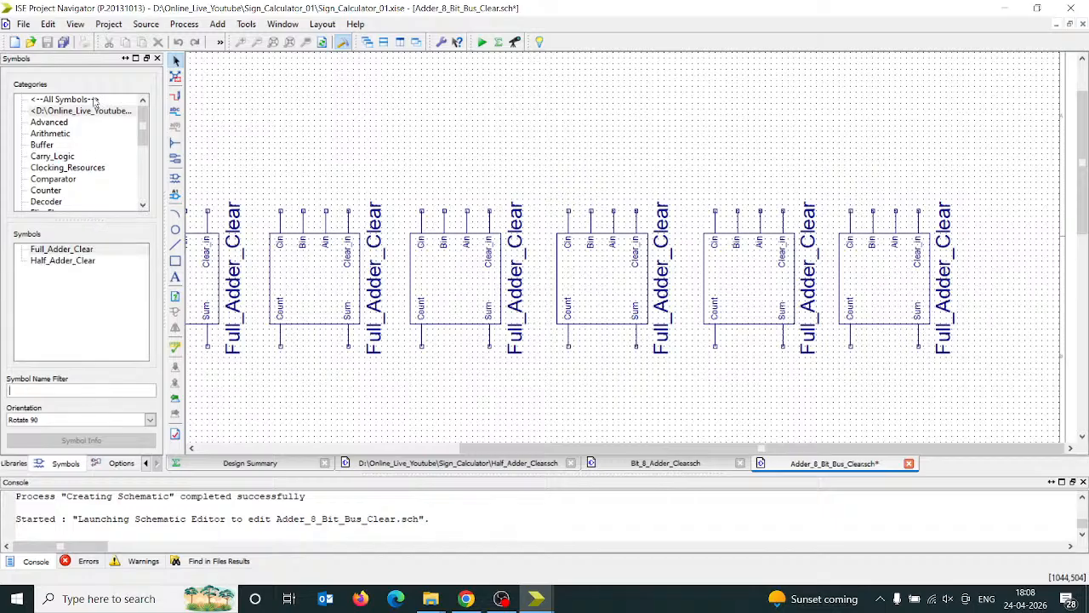
- Place two AND2 gates from all symbols, rotated 90 degrees, above the rightmost full adder, with the lower gate's output on its Ain pin
left_click(75, 100)
left_click(66, 390)
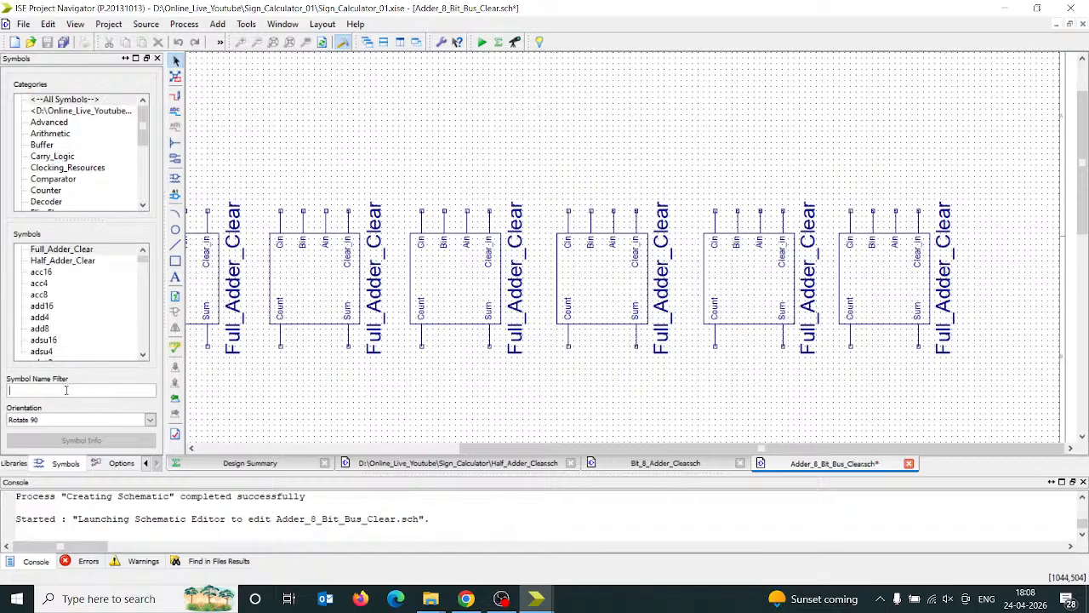
type("and2")
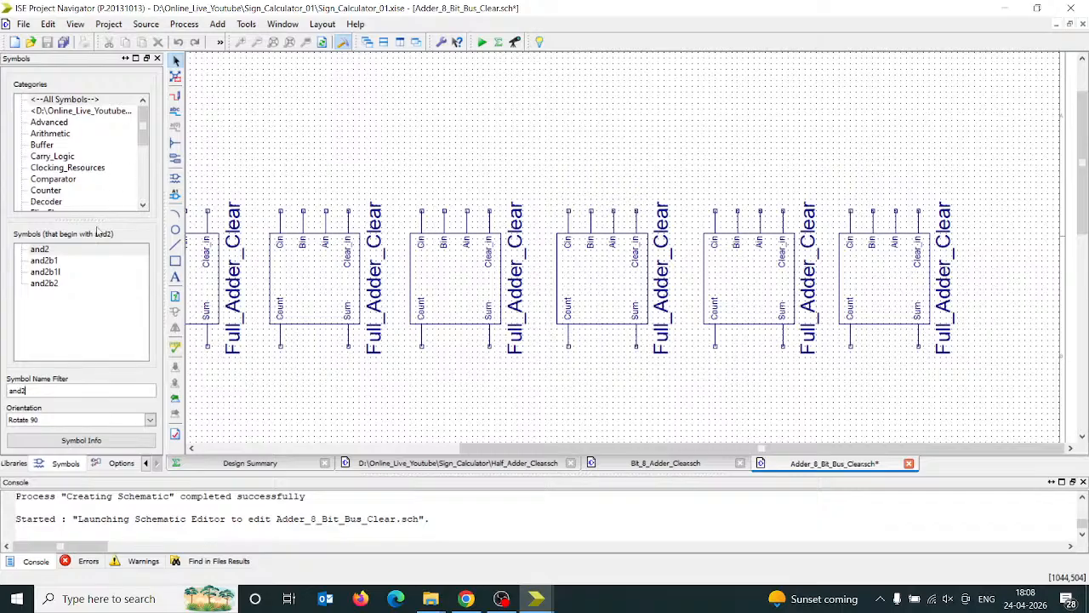
left_click(88, 251)
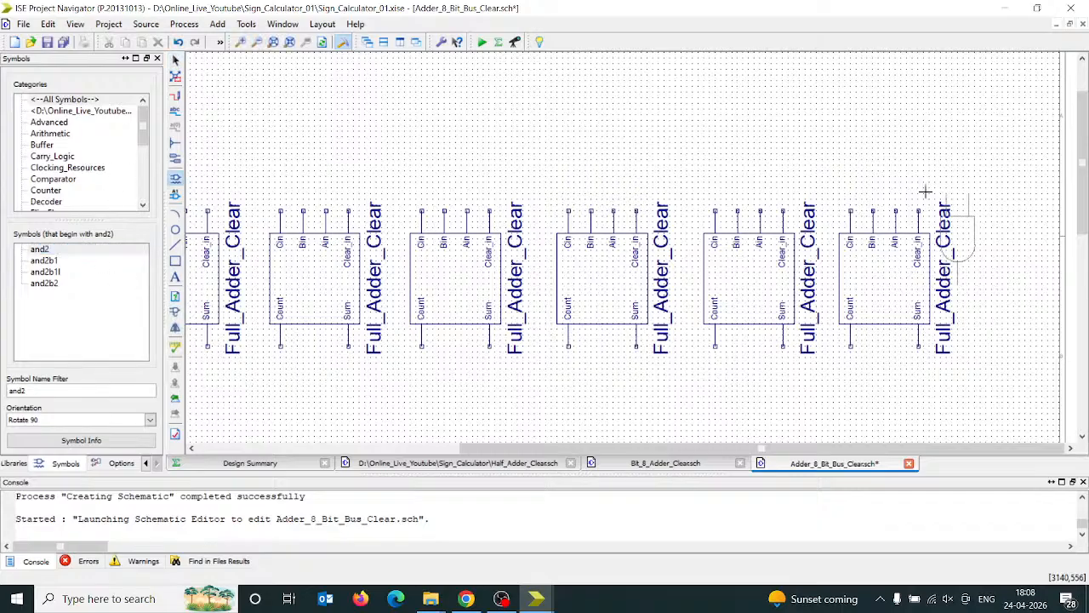
left_click(862, 109)
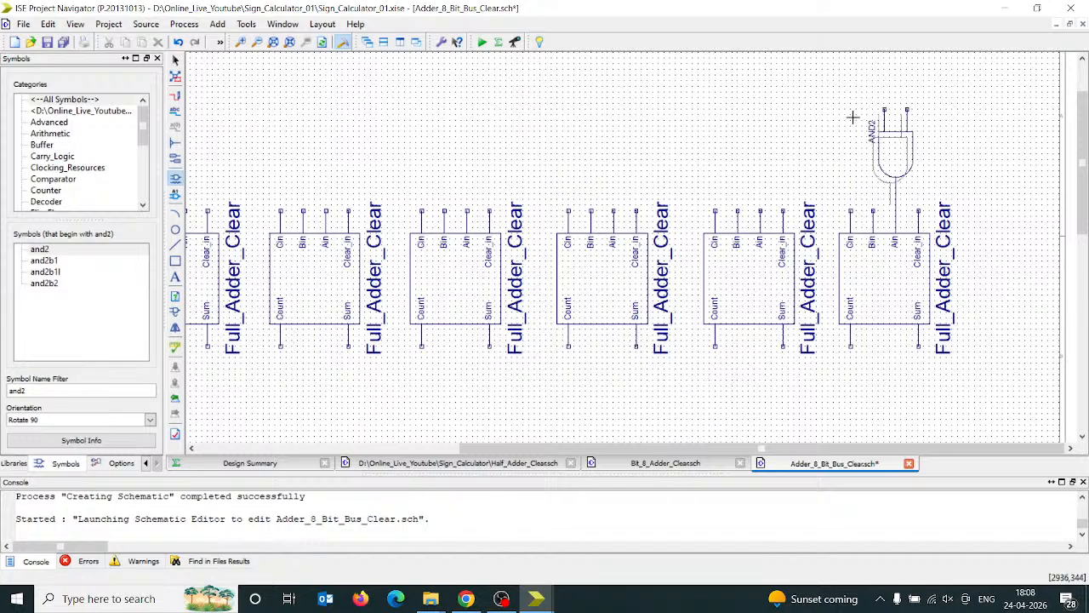
left_click(820, 81)
key("Escape")
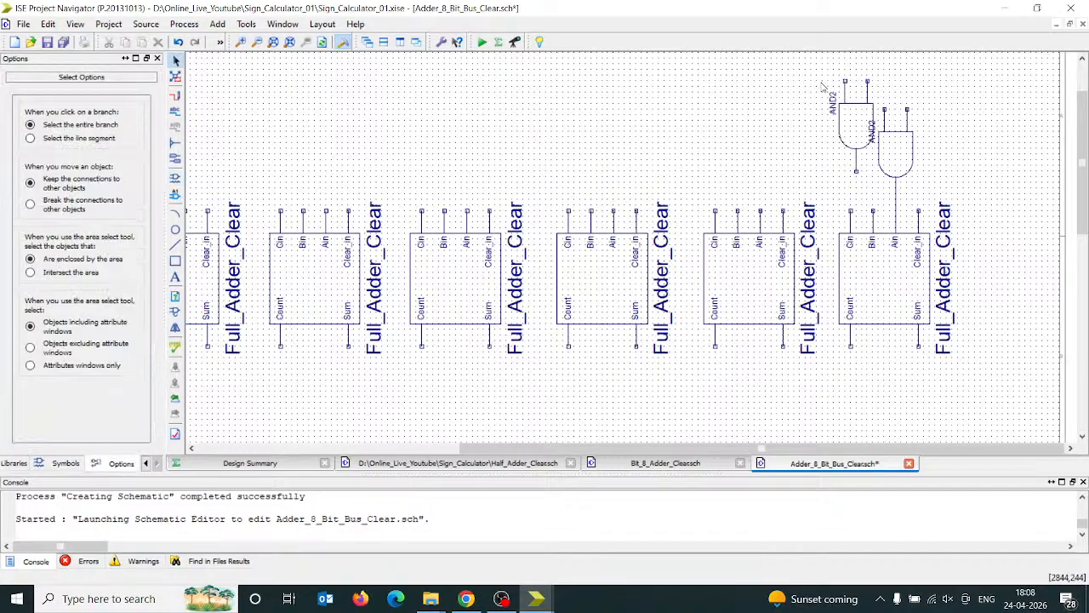
- Copy the AND2 gate pair above the rightmost full adder and paste it above the next two full adders, aligned with their Ain pins
left_click_drag(824, 63, 960, 257)
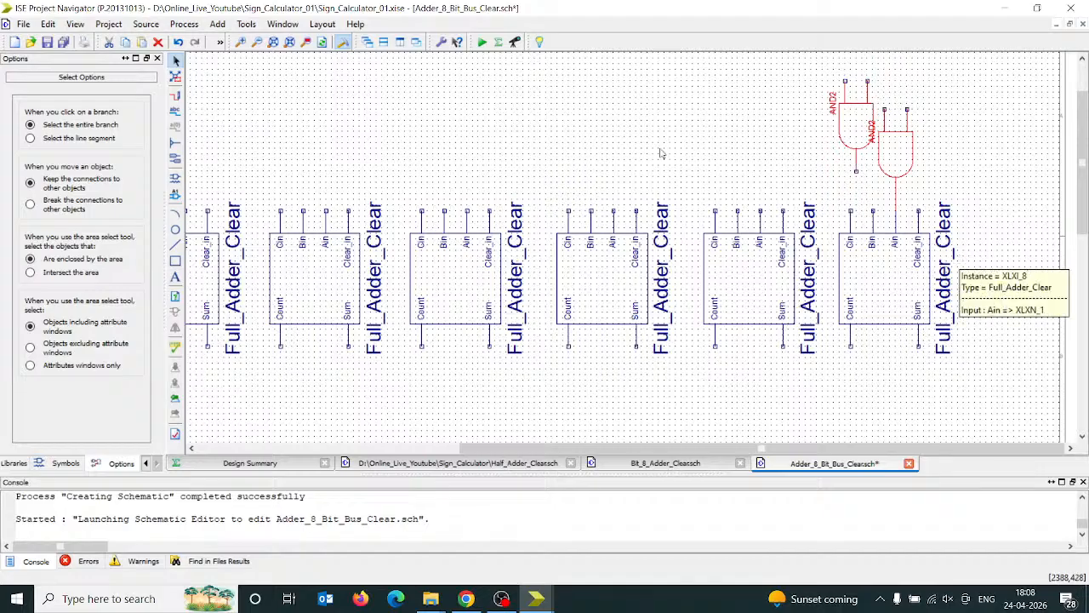
right_click(685, 143)
left_click(734, 274)
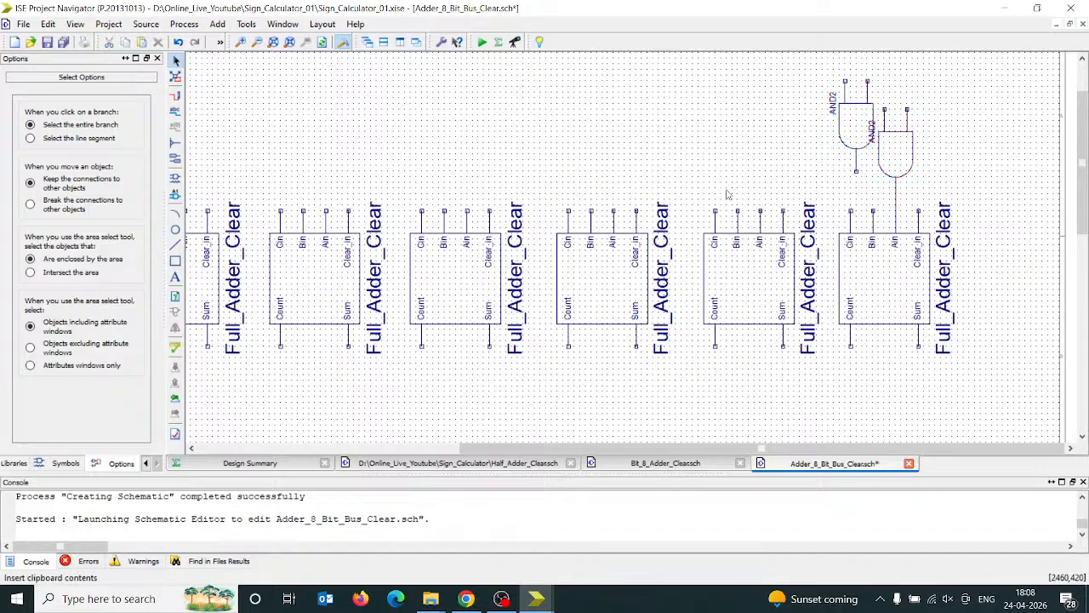
left_click(690, 79)
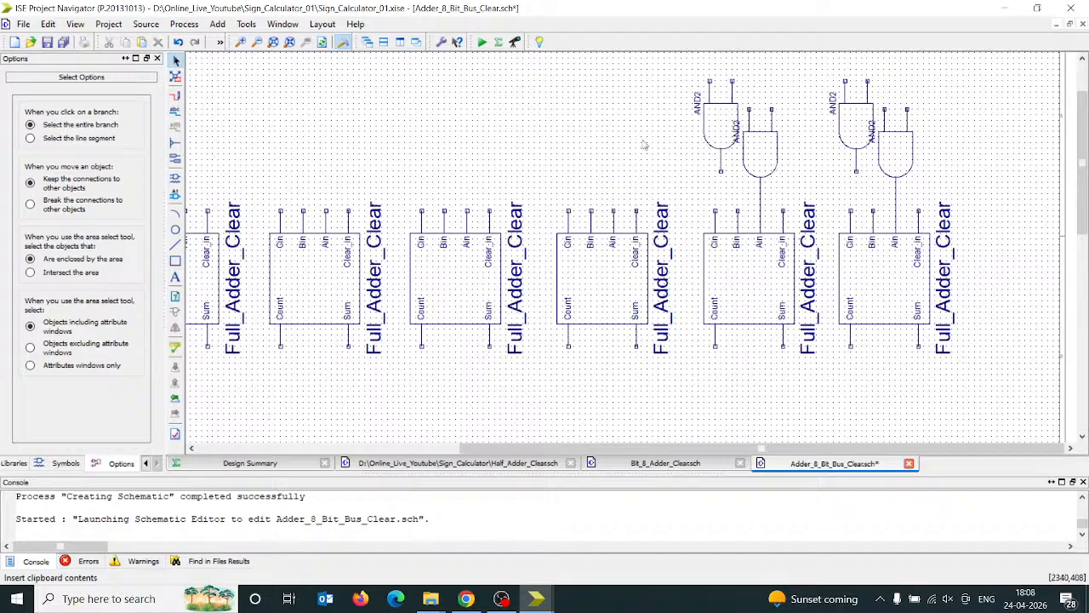
left_click(545, 80)
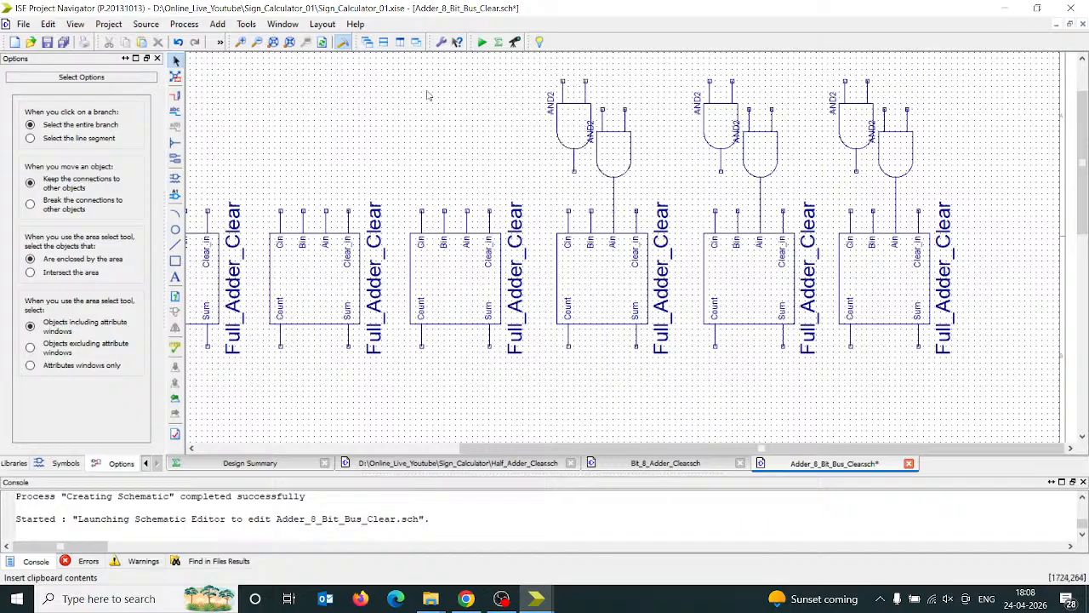
- Try to paste the AND2 pair above the fourth full adder from the right and adjust its lower gate, and undo the paste
key("ctrl+v")
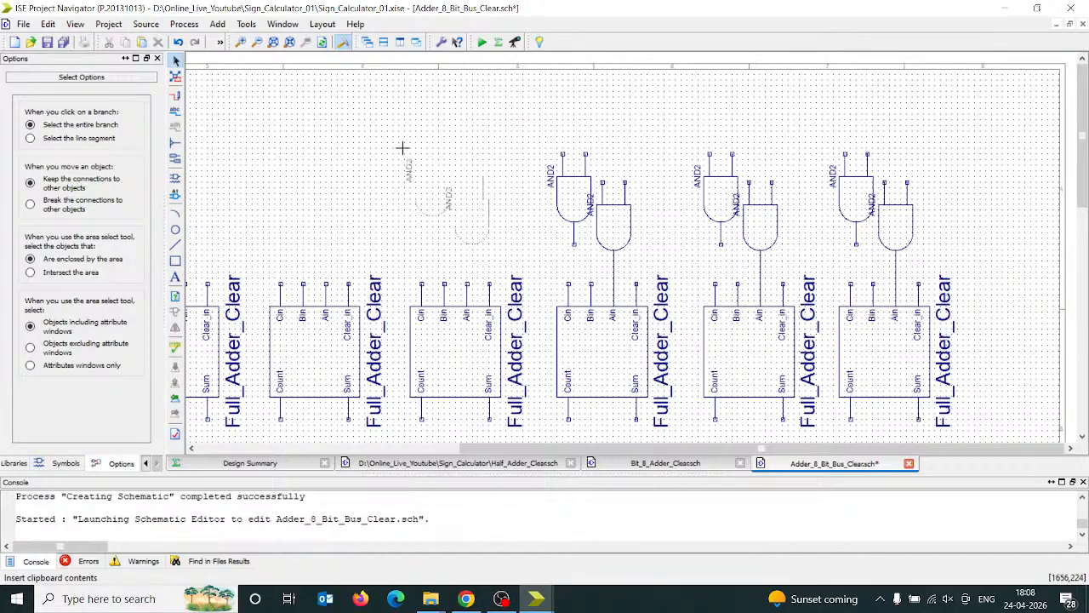
left_click(402, 148)
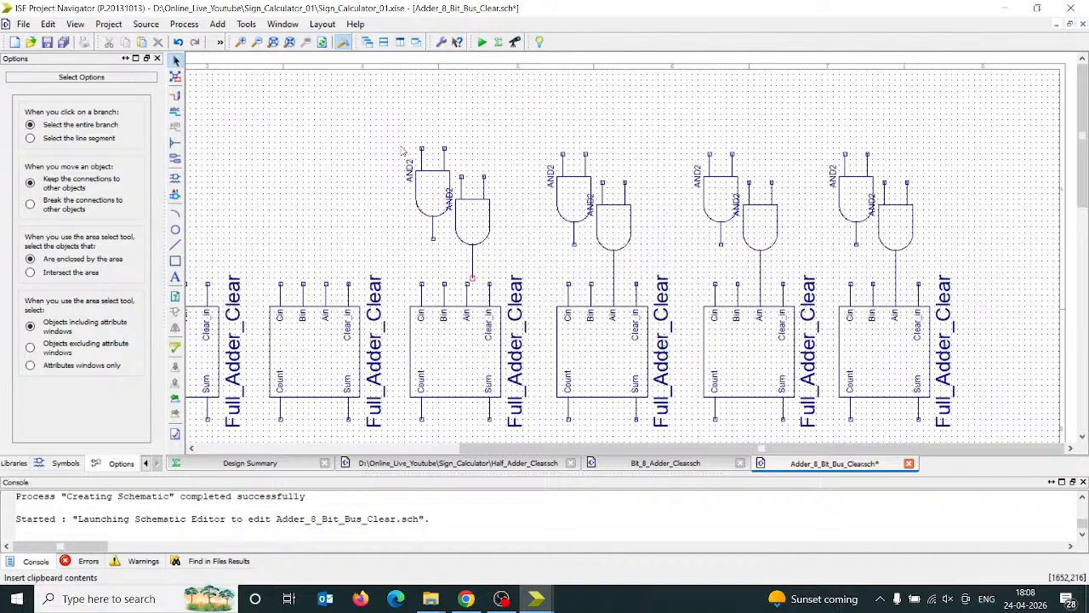
left_click(481, 217)
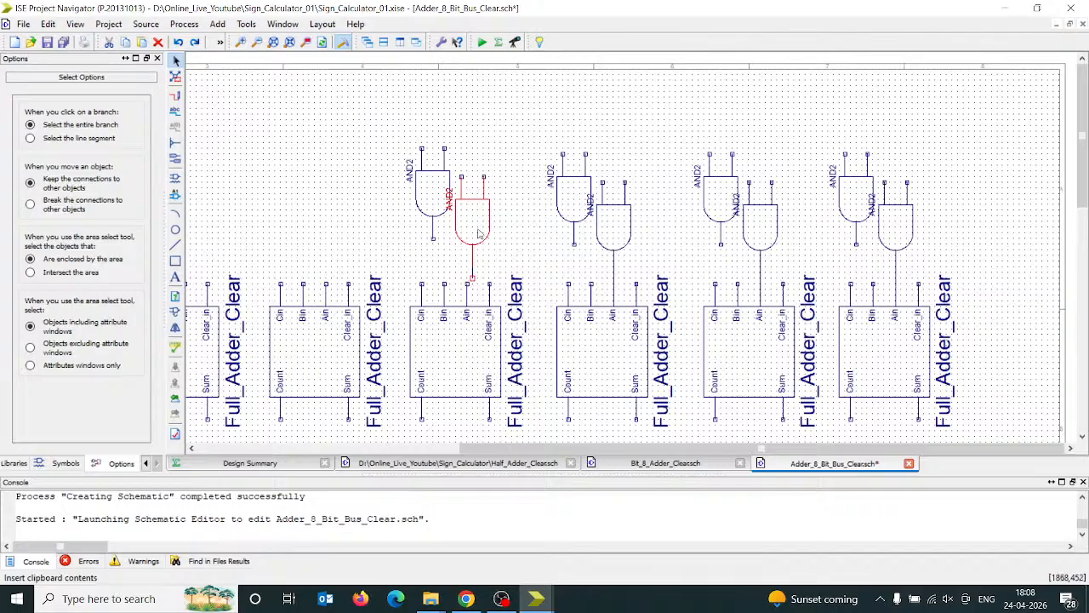
left_click_drag(478, 232, 485, 221)
key("ctrl+z")
key("ctrl+z")
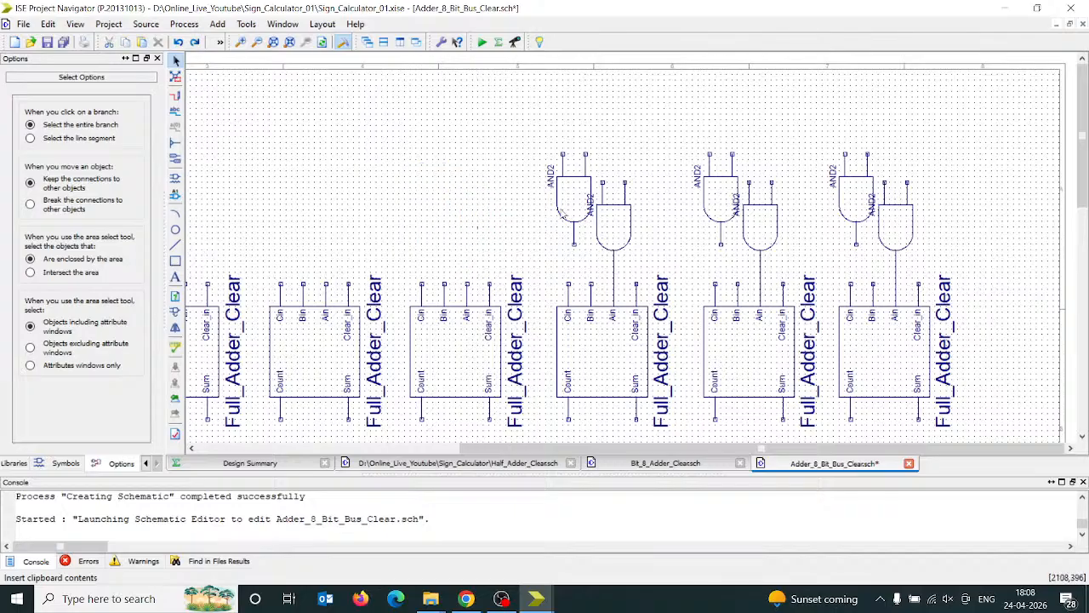
left_click_drag(531, 124, 657, 288)
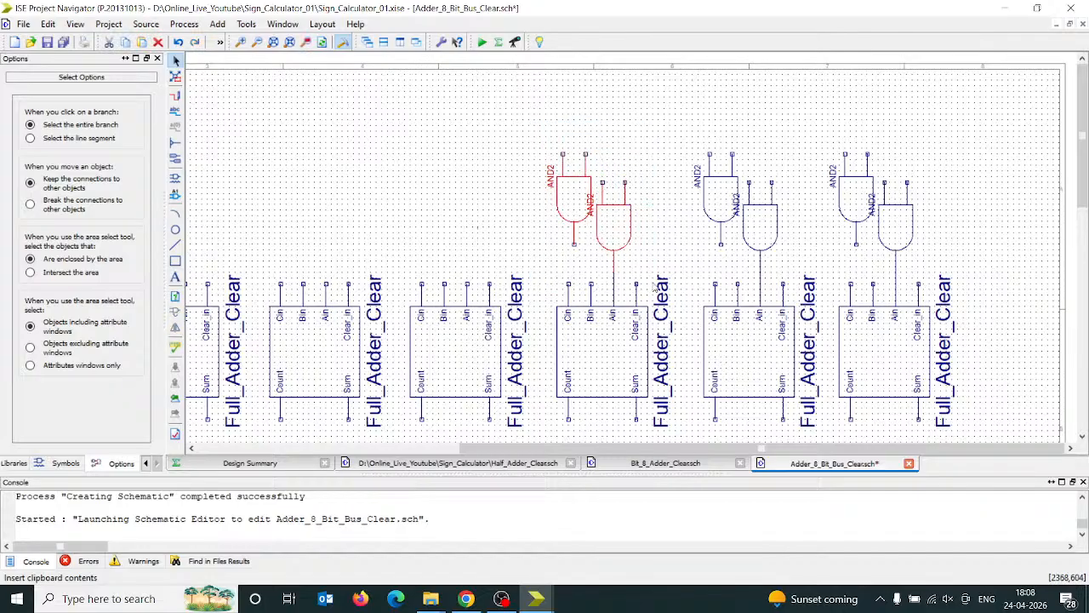
right_click(423, 188)
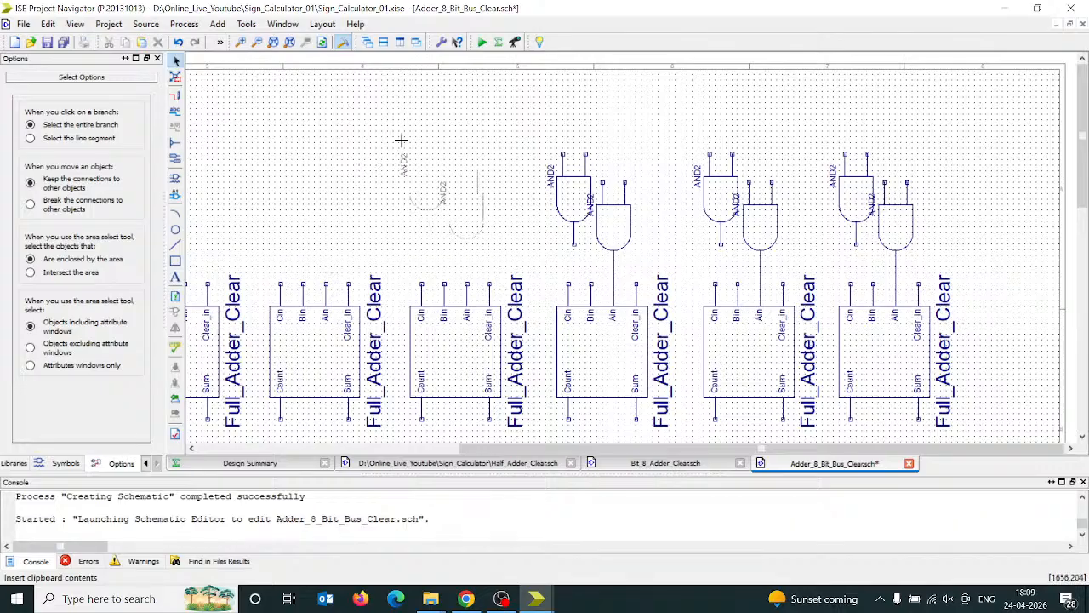
left_click(624, 237)
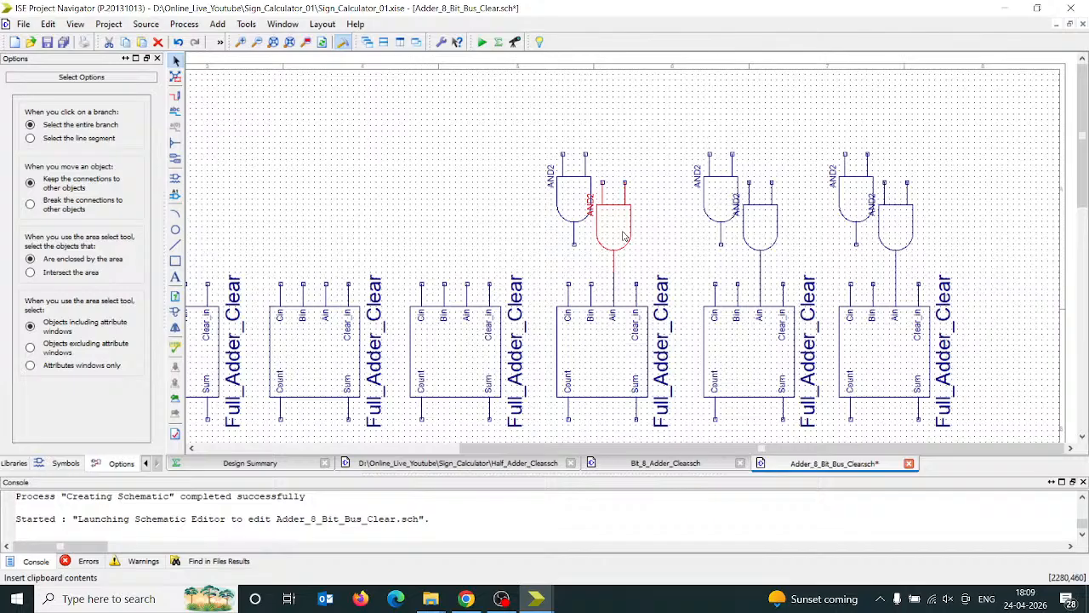
right_click(398, 179)
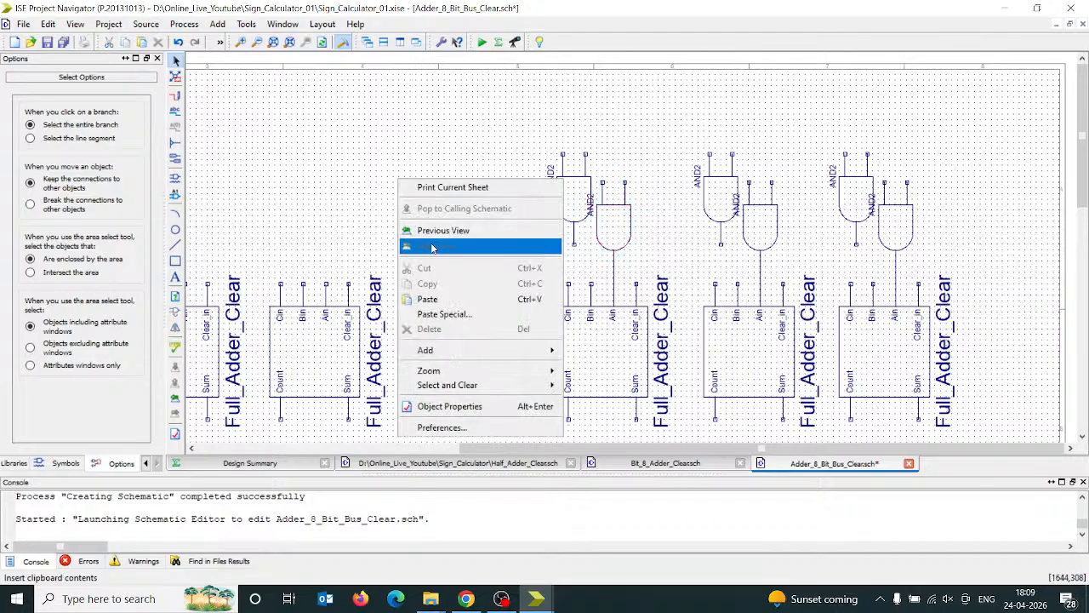
left_click(443, 299)
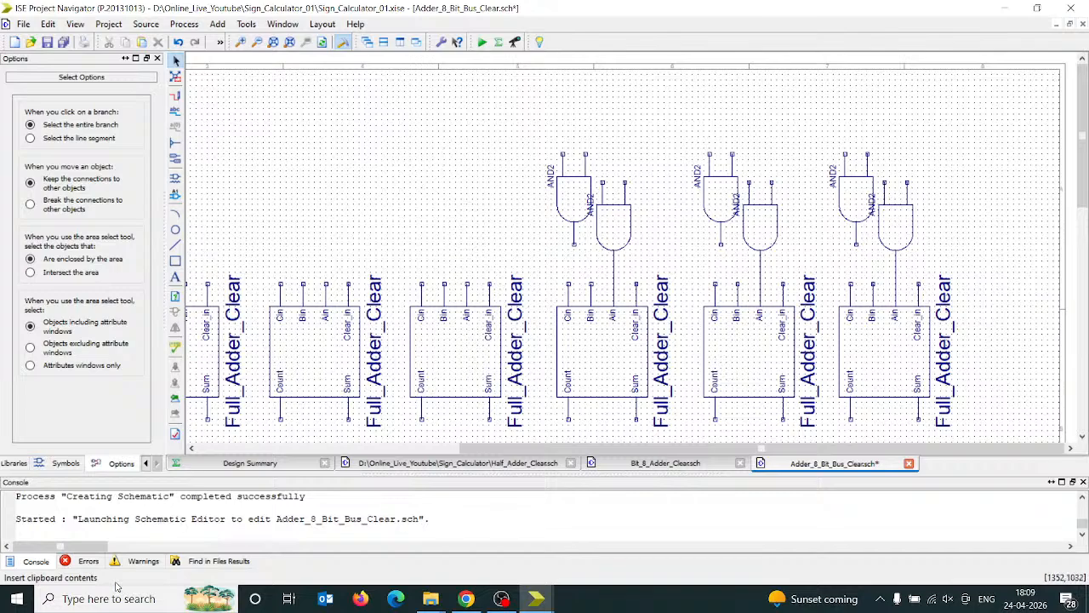
- Place one and2 gate, rotated 90 degrees, on the Ain pin of each of the five remaining full adders
left_click(68, 463)
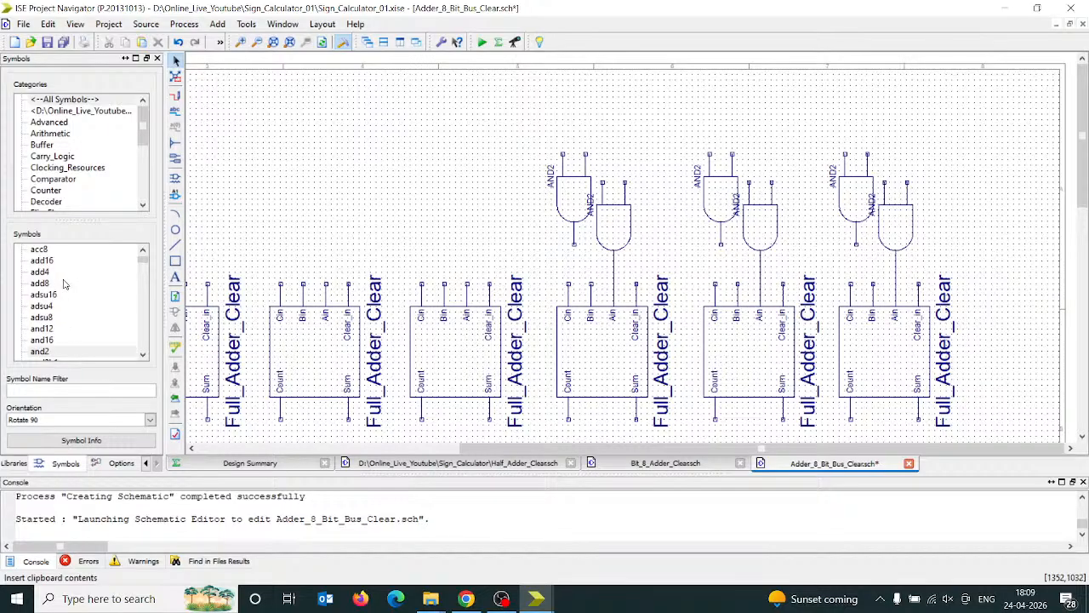
left_click(74, 393)
type("and2")
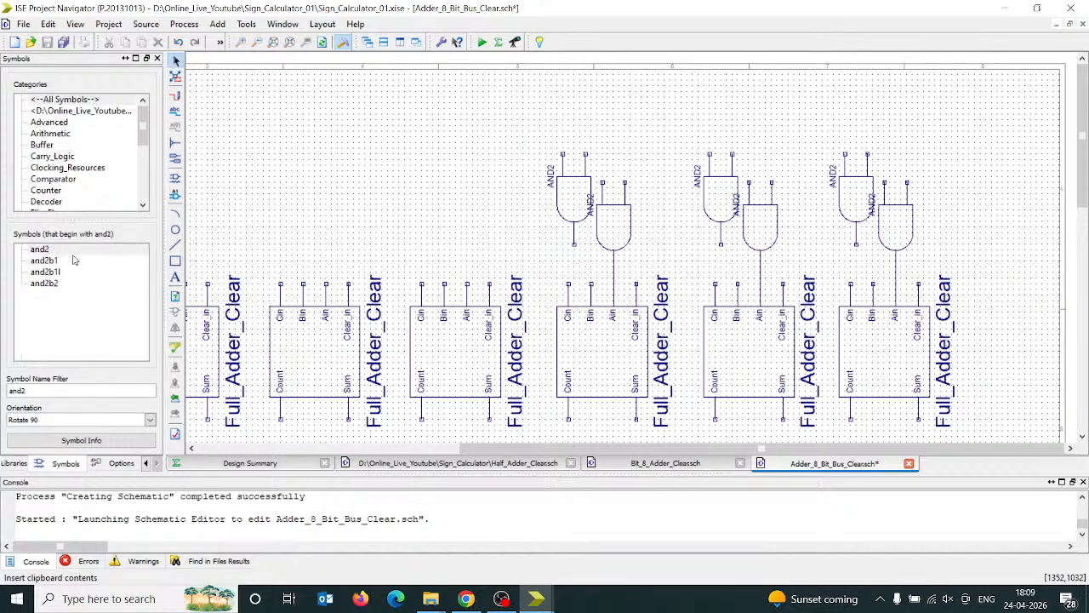
left_click(71, 250)
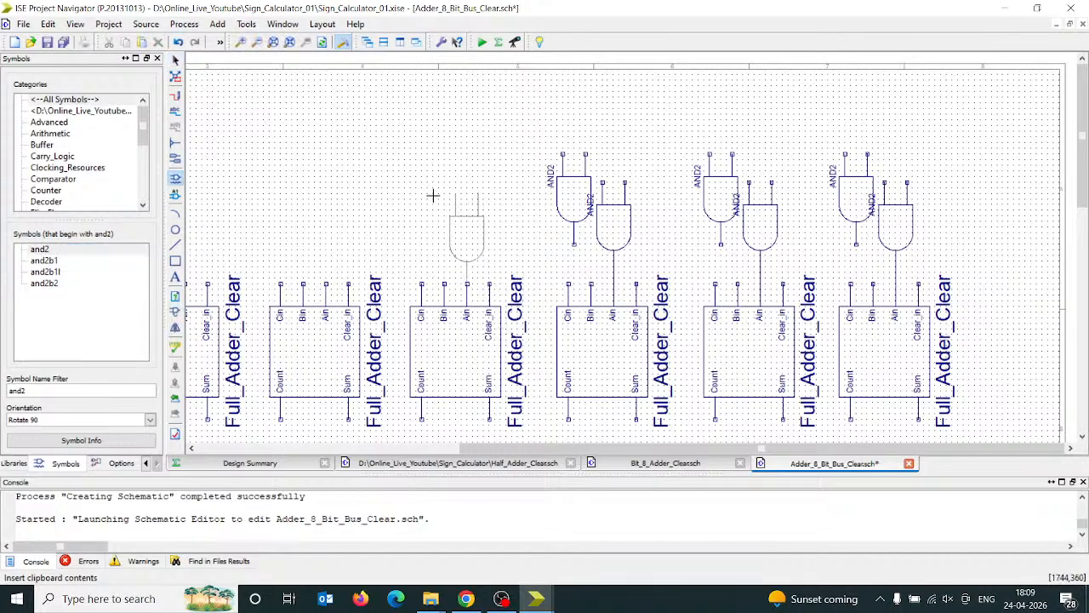
left_click(432, 196)
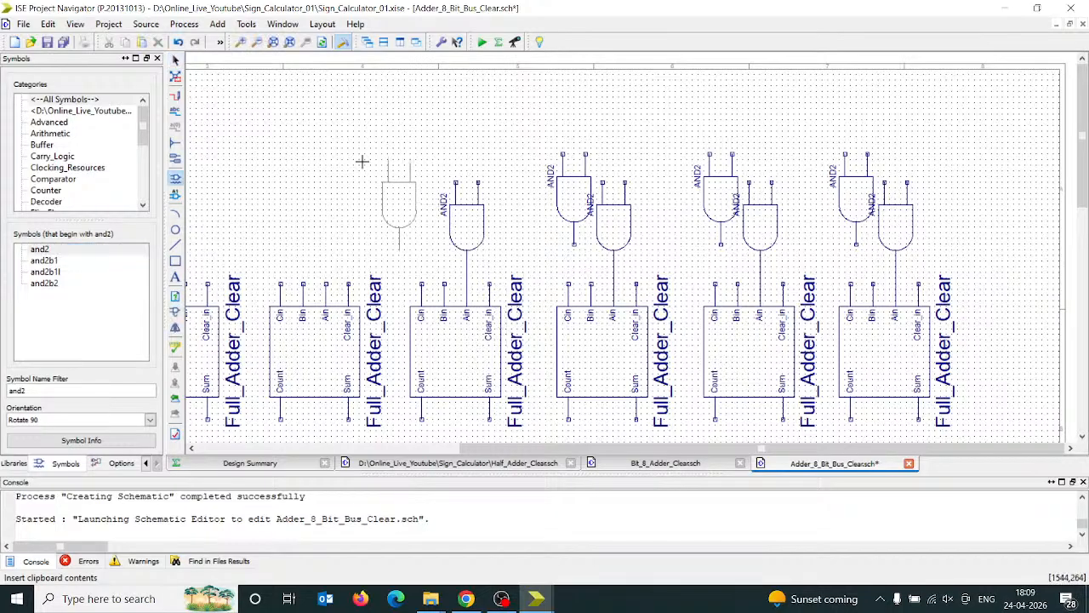
left_click(289, 194)
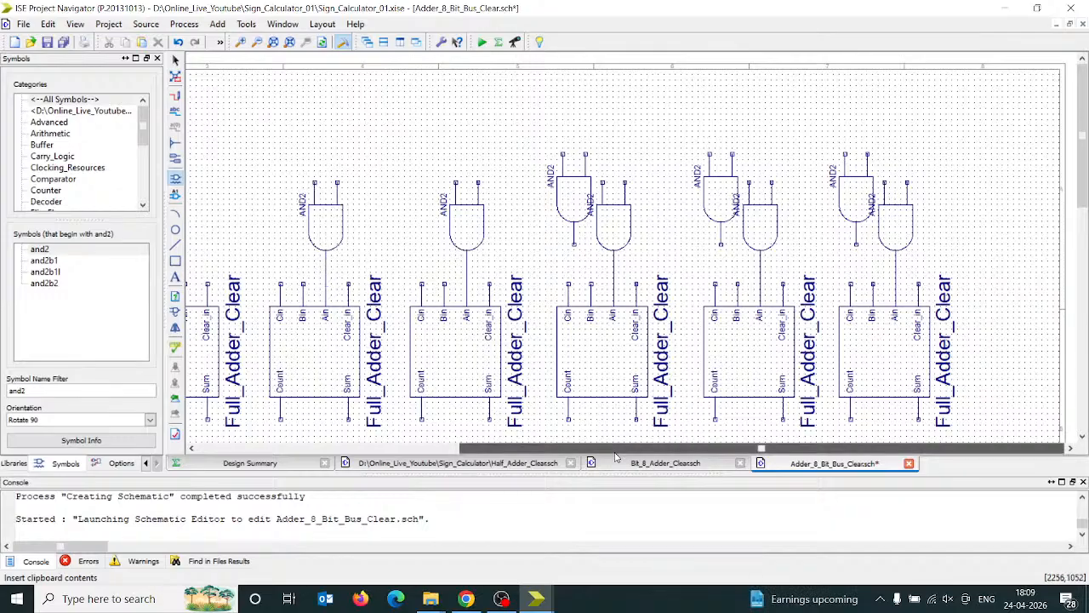
left_click_drag(615, 457, 469, 450)
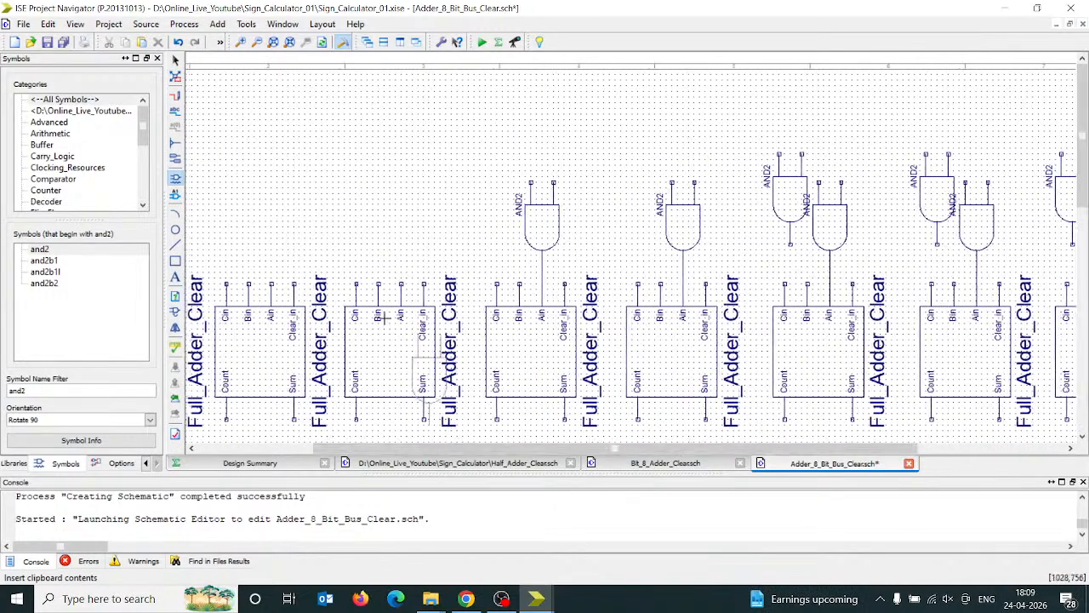
left_click(366, 185)
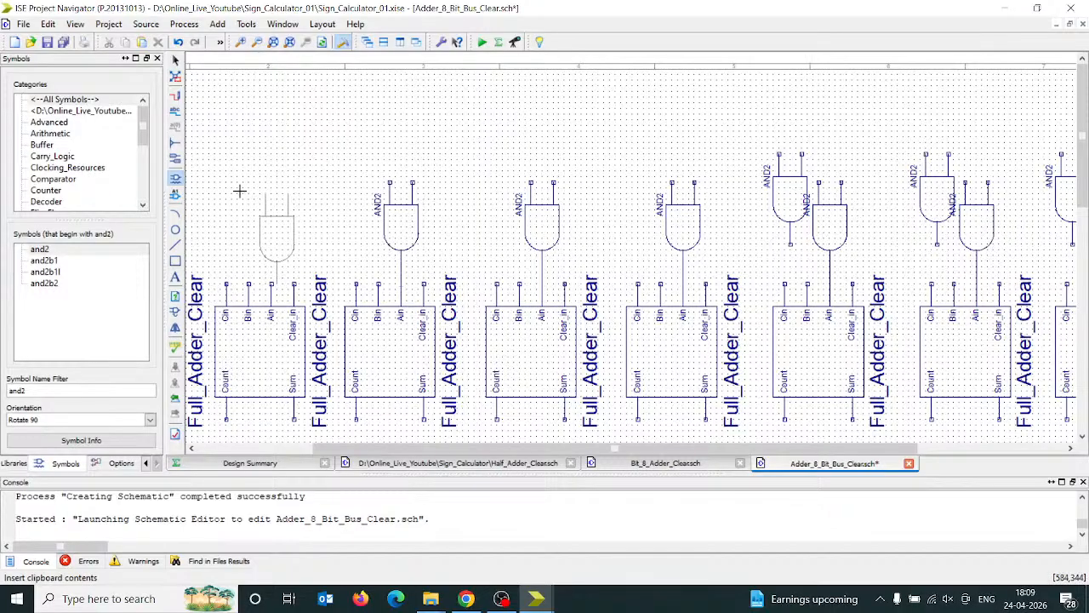
left_click(236, 185)
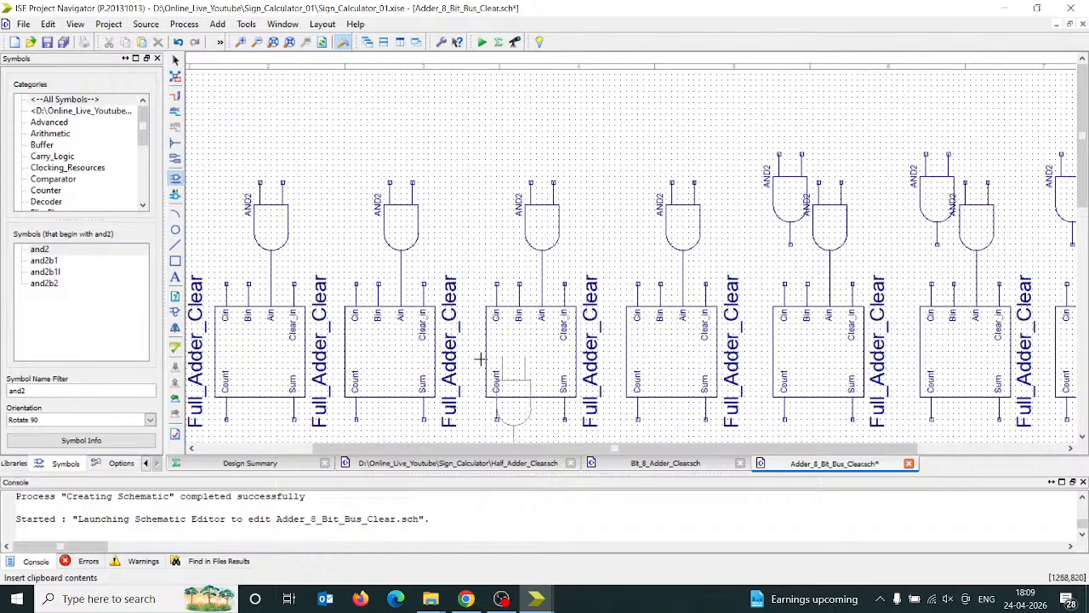
left_click_drag(516, 448, 396, 448)
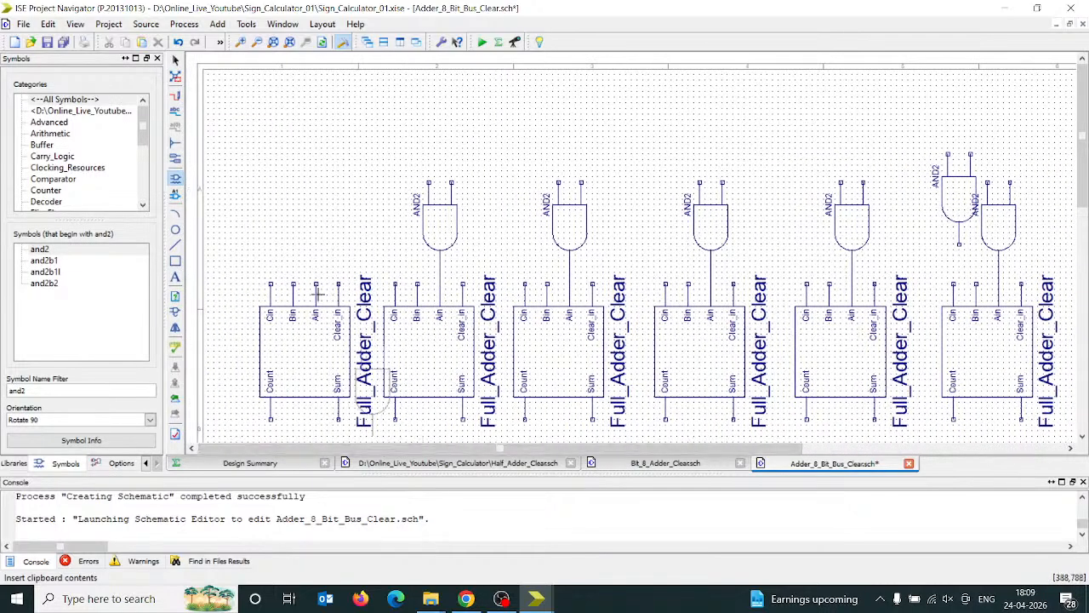
left_click(282, 194)
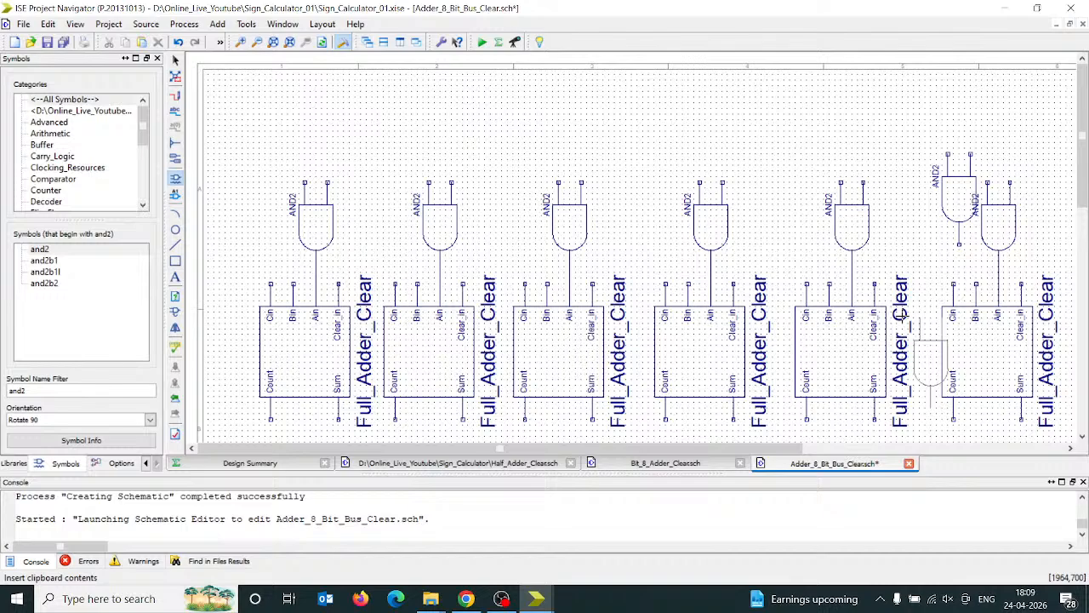
- Place a second AND2 gate, slightly higher and to the left of the first, above each of the same five full adders
left_click(772, 152)
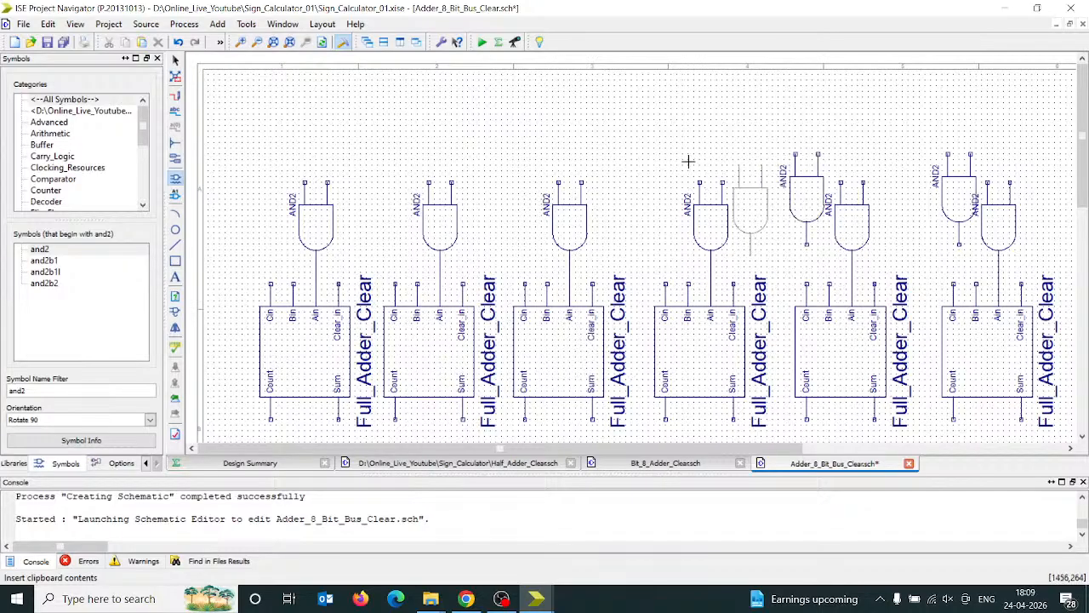
left_click(629, 152)
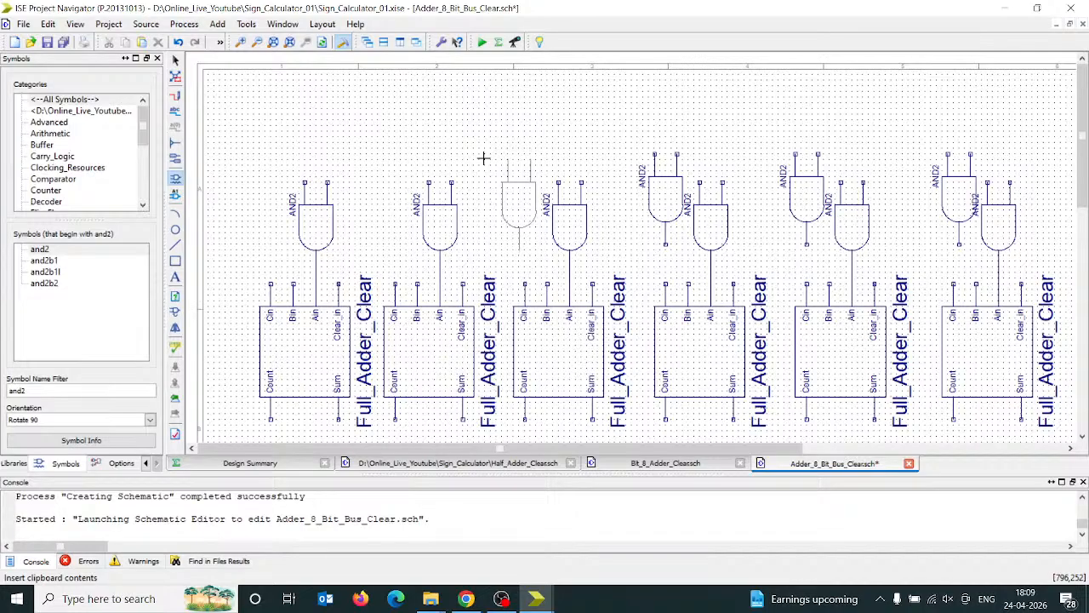
left_click(491, 153)
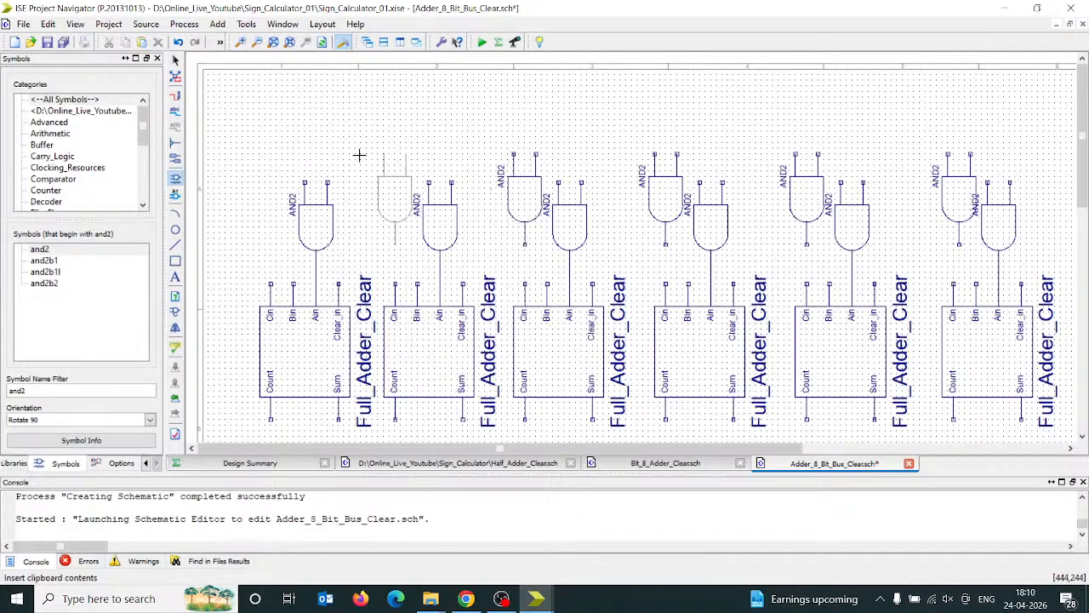
left_click(359, 155)
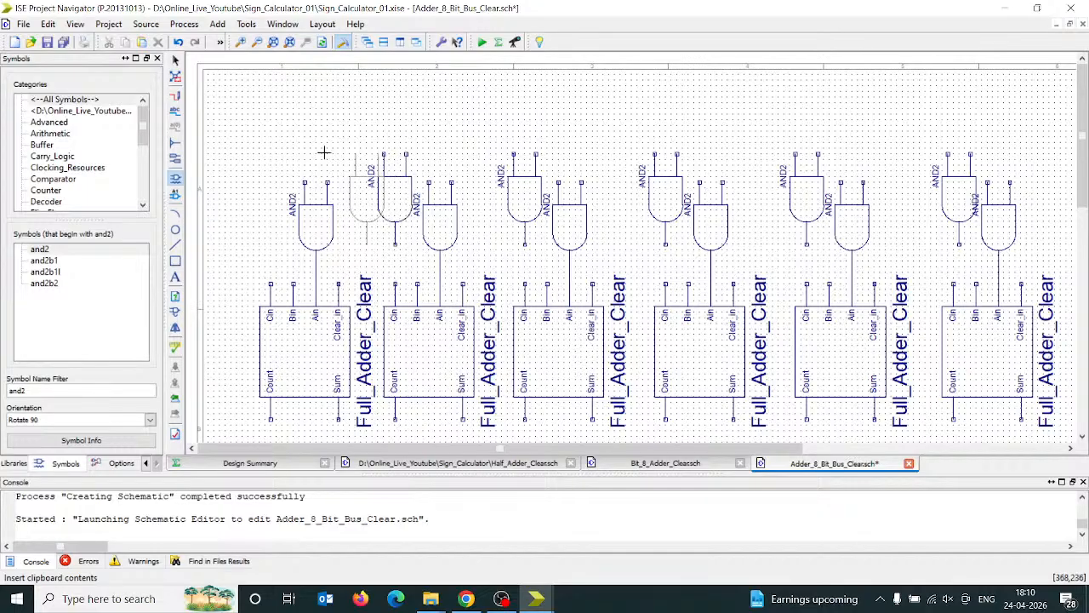
left_click(237, 155)
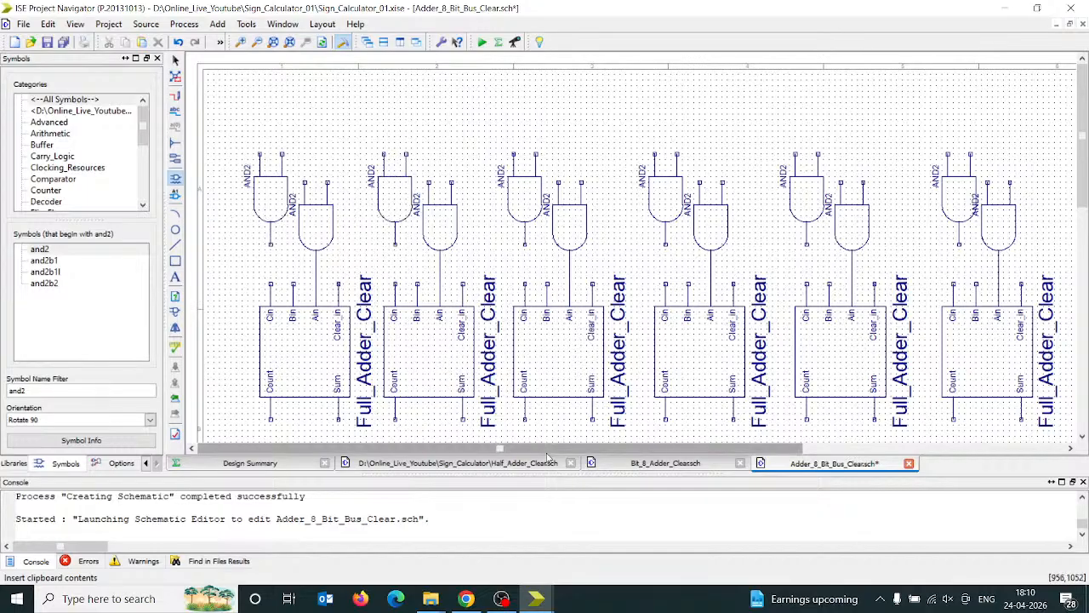
left_click_drag(595, 450, 258, 435)
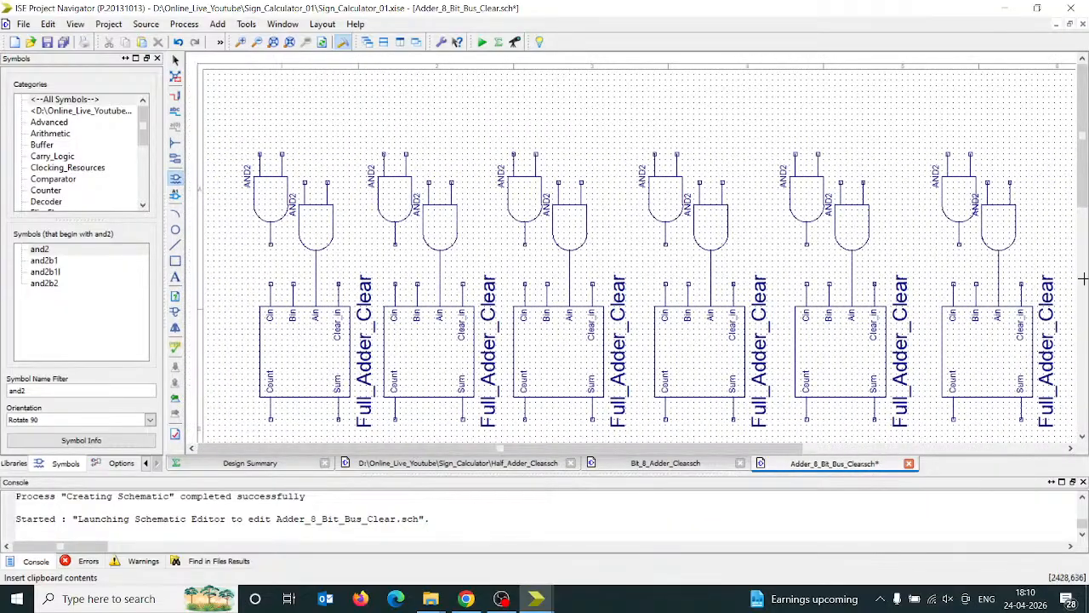
key("Escape")
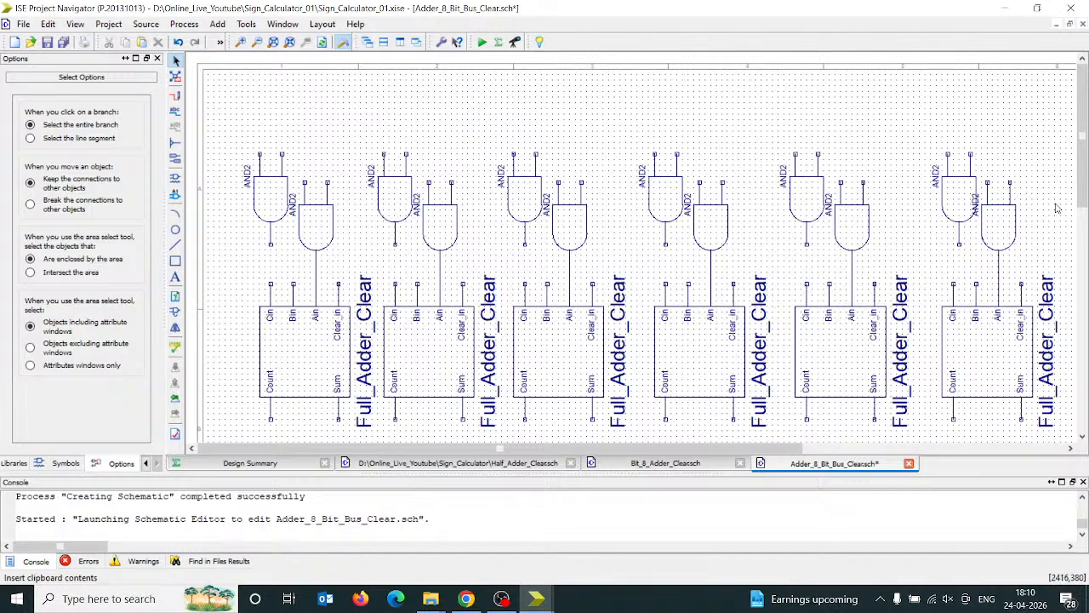
- Examine the row of AND2 gates above the full adders and how the lower ones meet the Ain pins
left_click(998, 223)
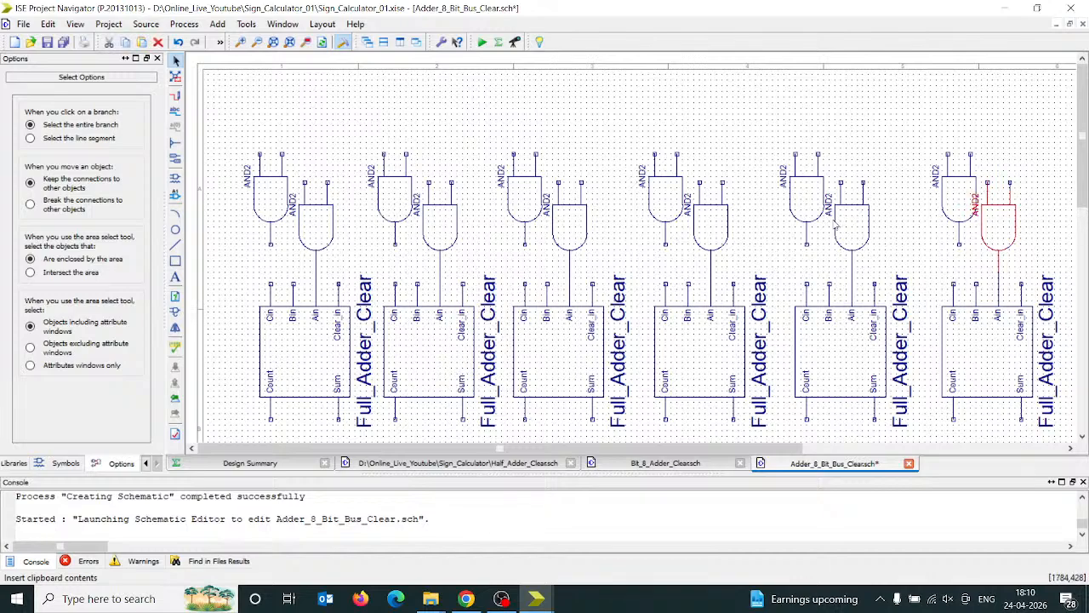
left_click(848, 223)
left_click(1011, 227)
left_click(563, 228)
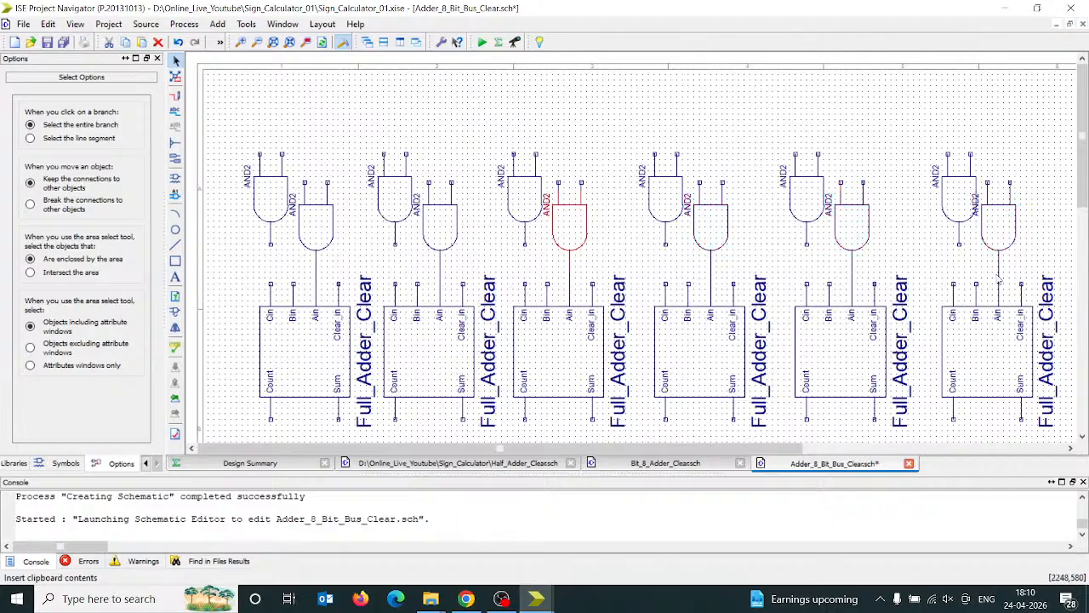
left_click(1002, 232)
left_click(840, 241)
left_click(709, 240)
left_click(582, 232)
left_click(437, 234)
left_click(319, 236)
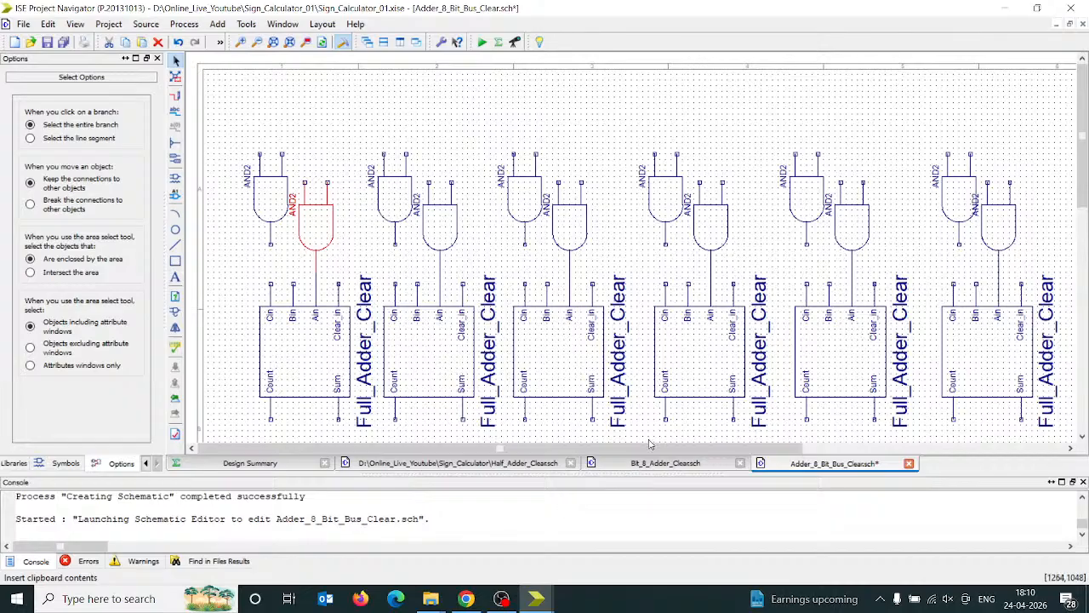
left_click_drag(654, 451, 786, 451)
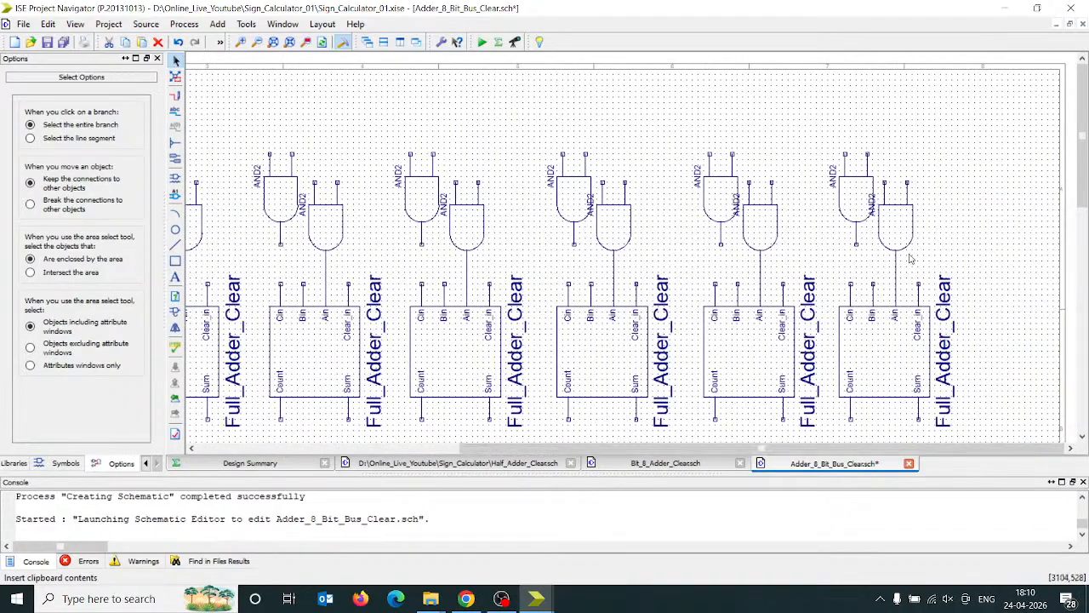
left_click(874, 228)
left_click(754, 239)
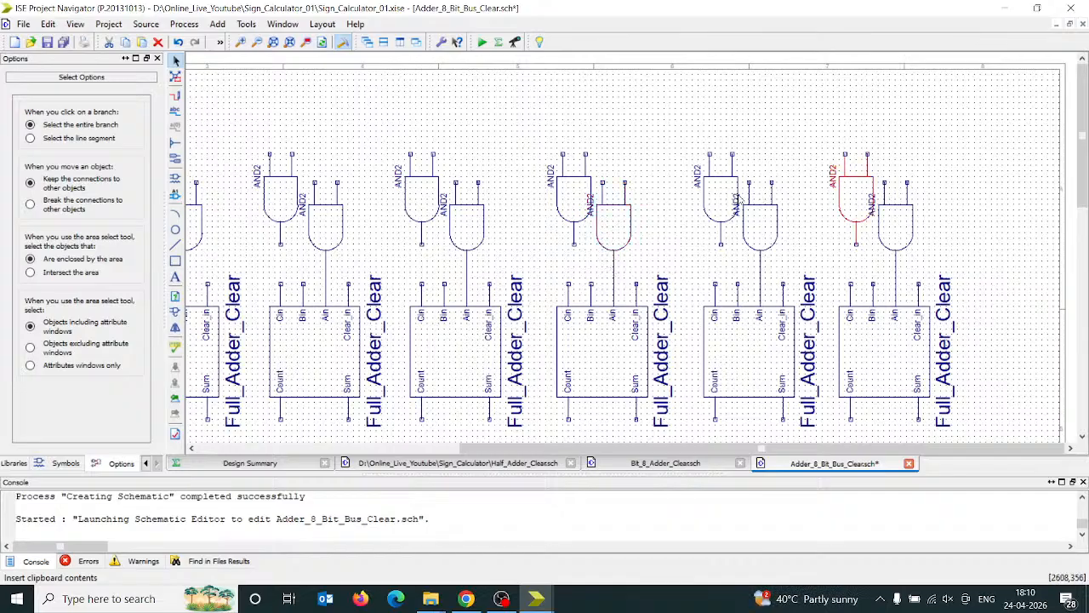
- Inspect the upper AND2 gates one by one along the whole row of full adders
left_click(713, 204)
left_click(576, 205)
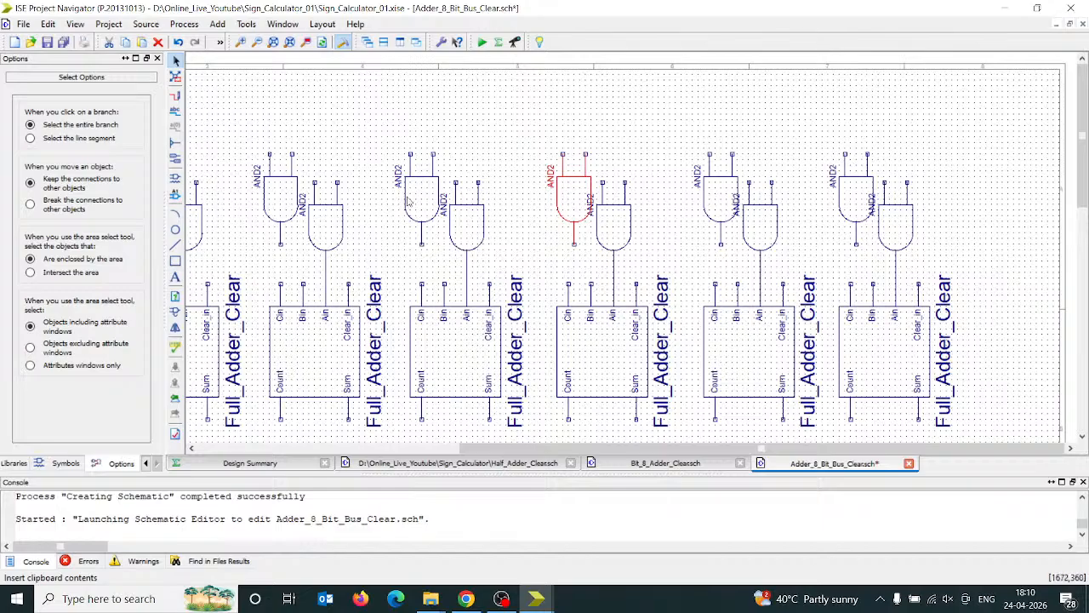
left_click(409, 201)
left_click(276, 197)
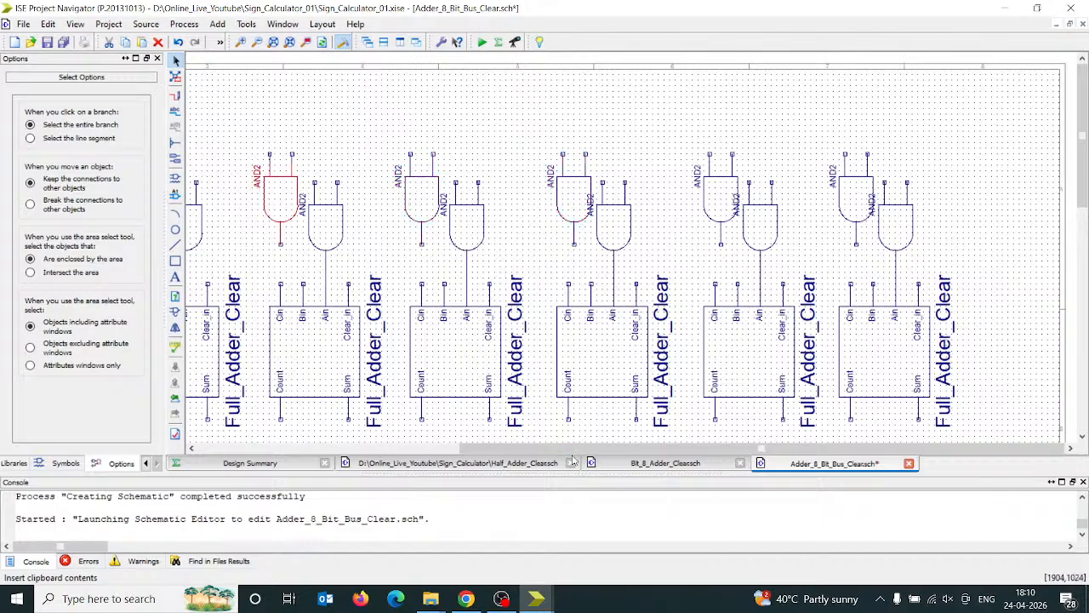
left_click_drag(574, 450, 307, 403)
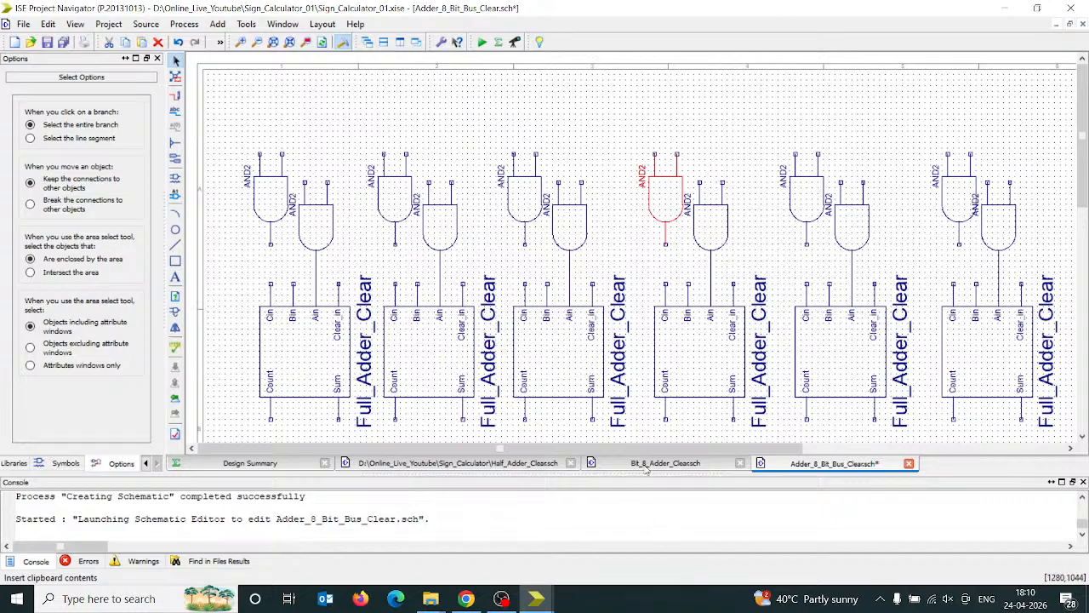
left_click_drag(647, 449, 908, 466)
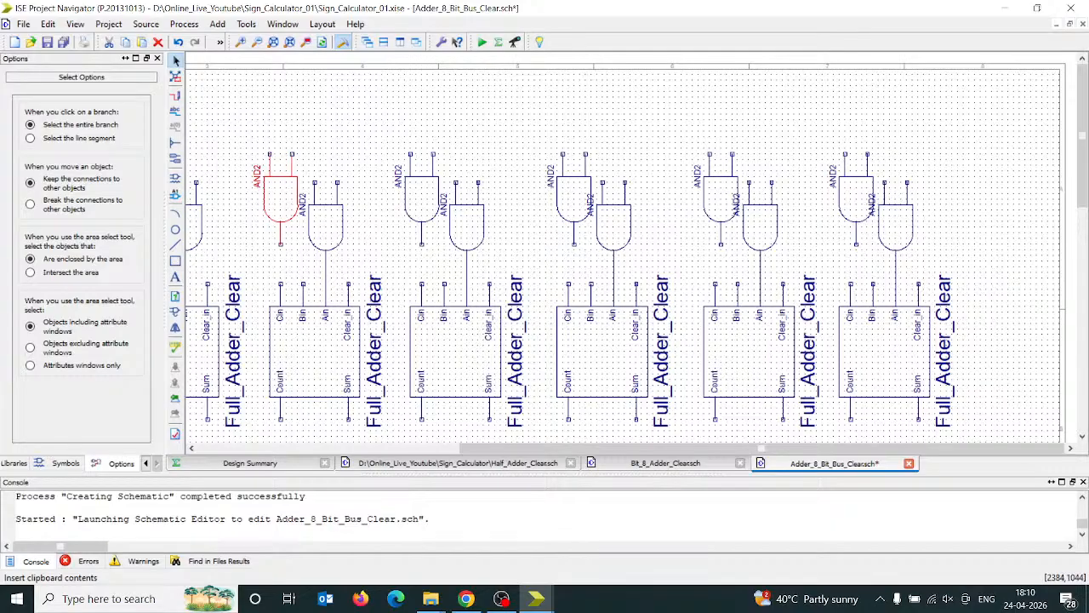
left_click_drag(691, 448, 574, 453)
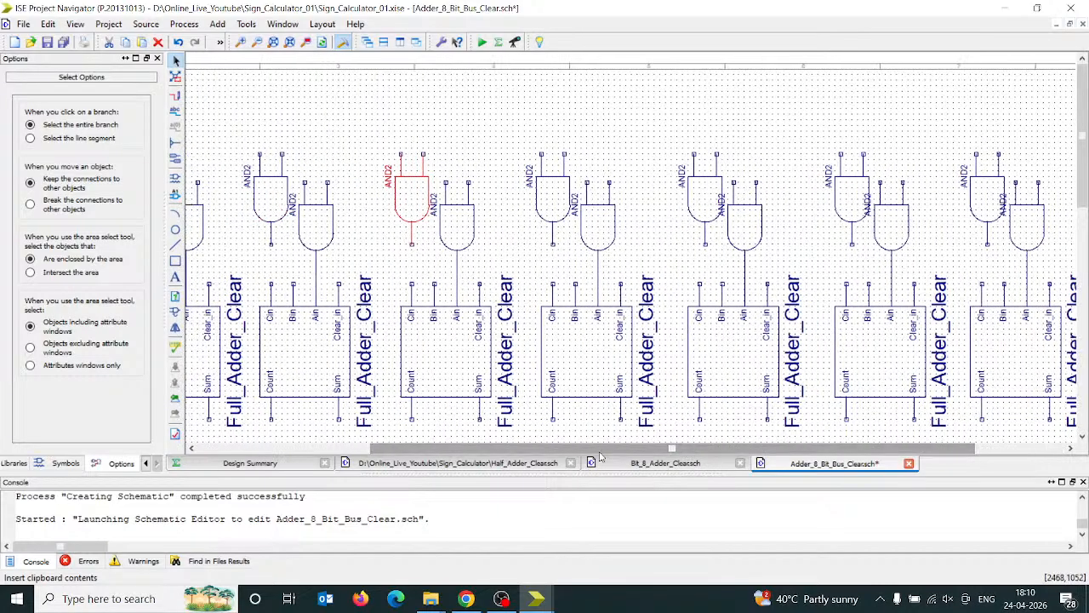
- Draw a horizontal wire above the AND2 gates, spanning all eight full adders
left_click(174, 98)
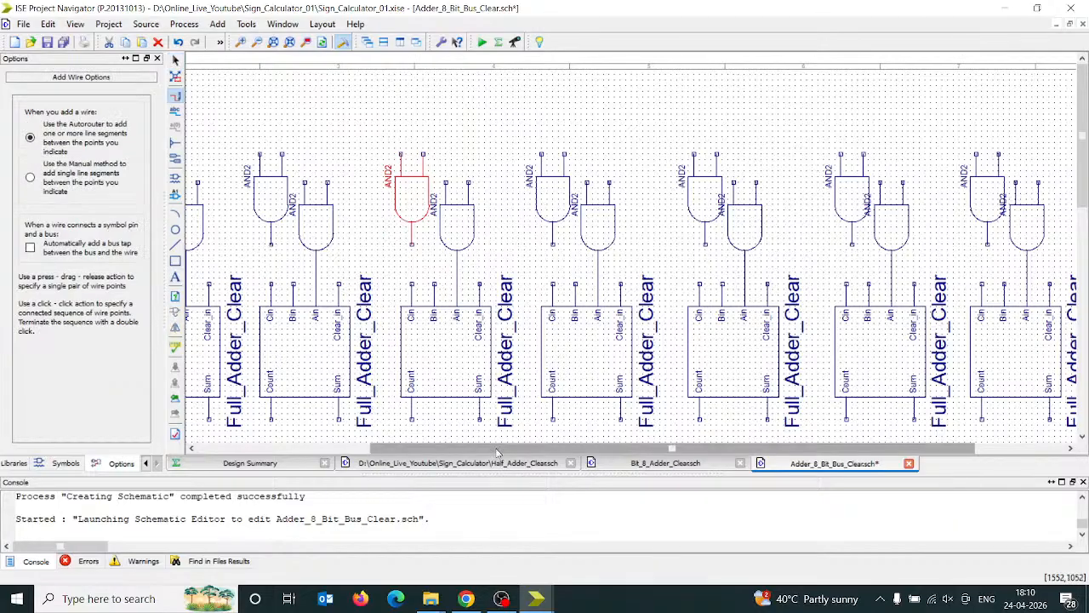
left_click_drag(498, 451, 341, 440)
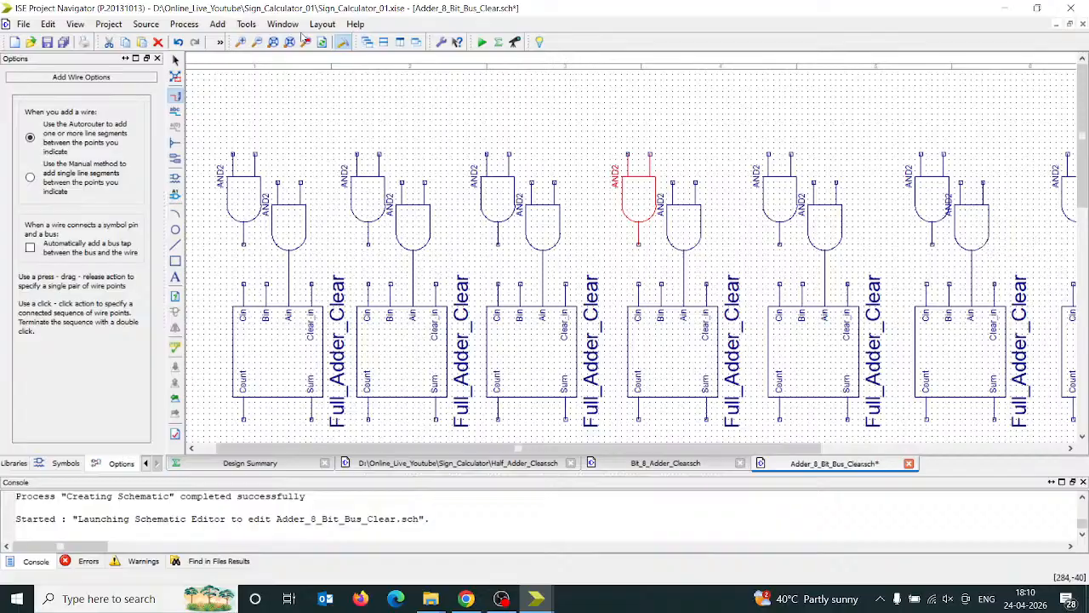
left_click(256, 42)
left_click(256, 43)
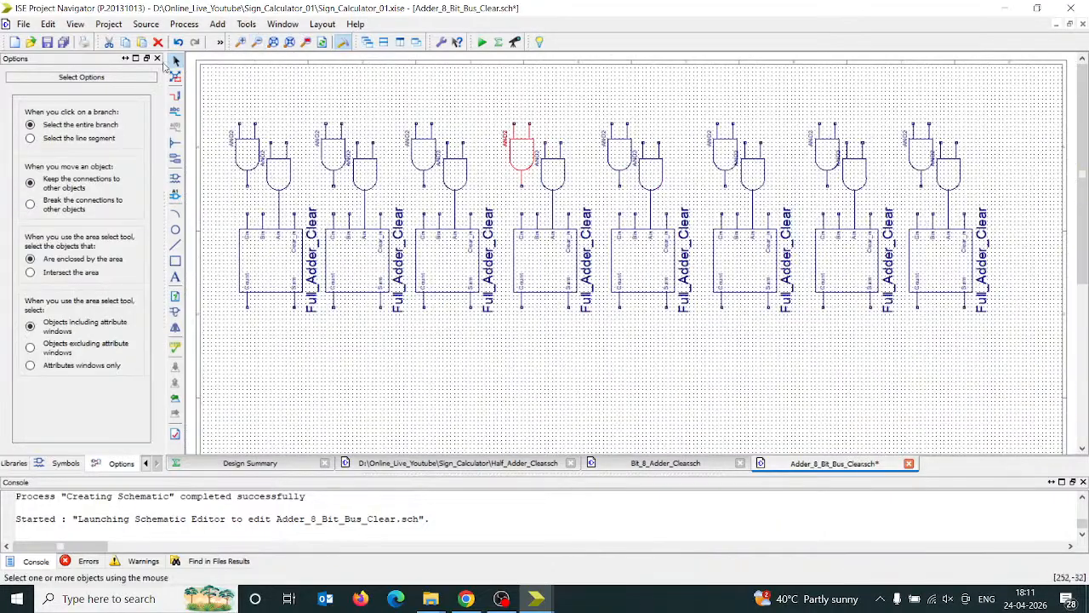
left_click(176, 96)
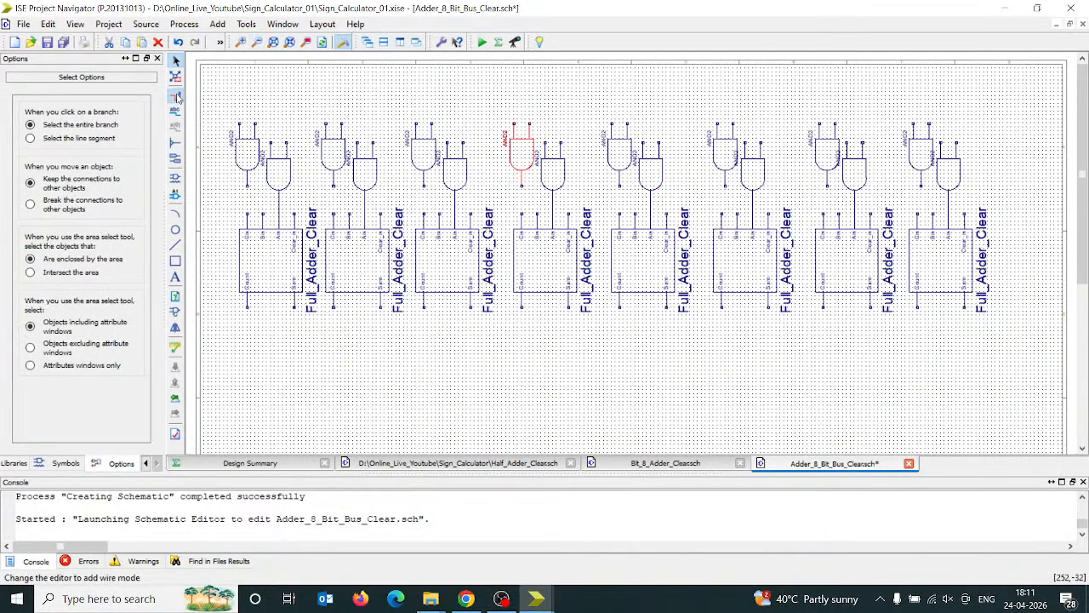
left_click(244, 92)
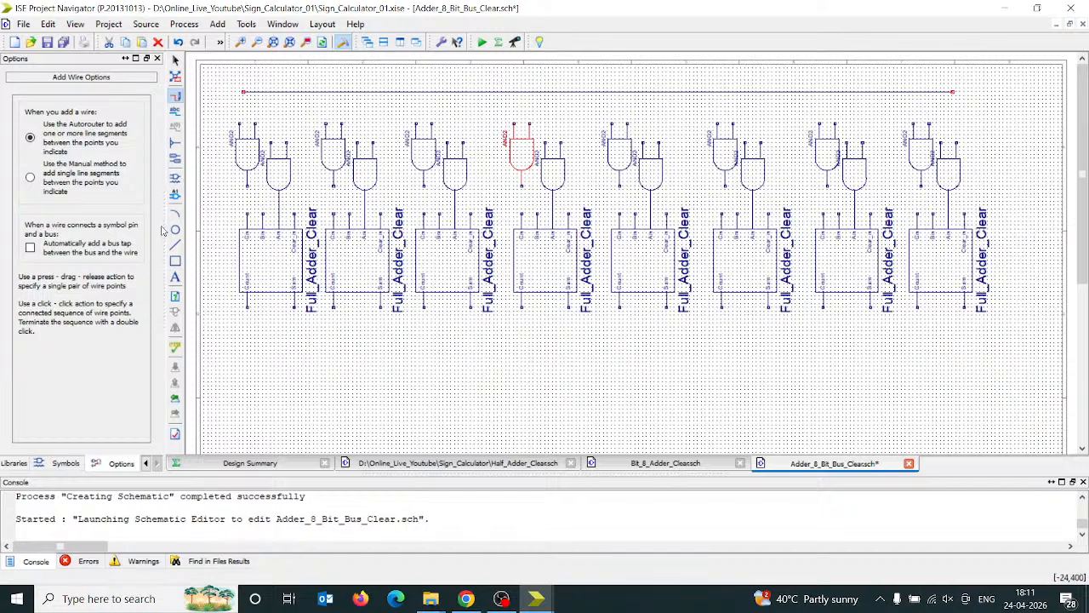
- Add an automatic I/O marker to the starting end of the long horizontal wire
left_click(175, 158)
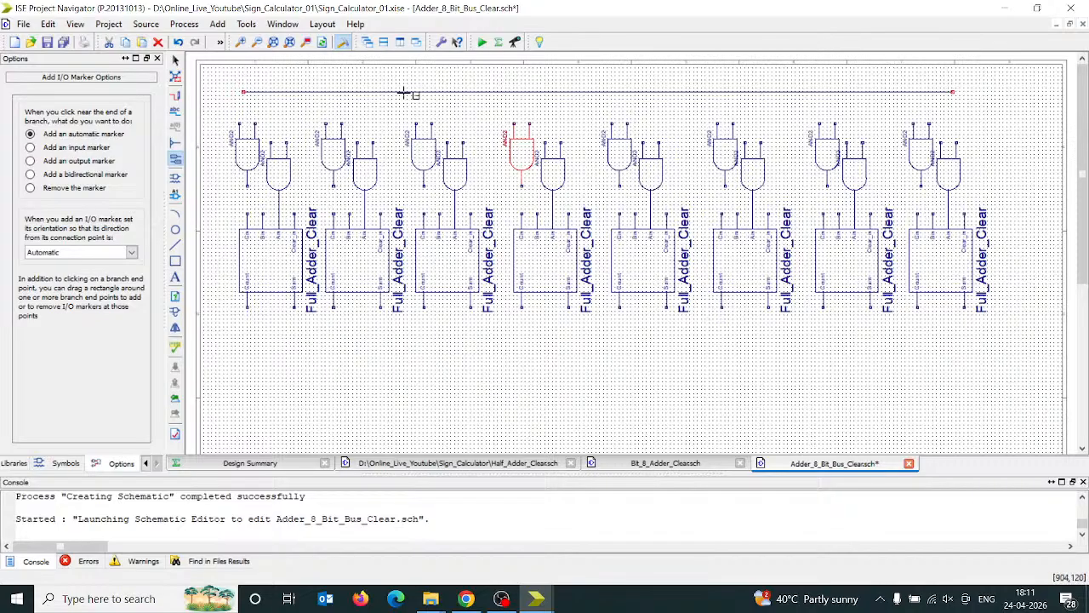
left_click(241, 91)
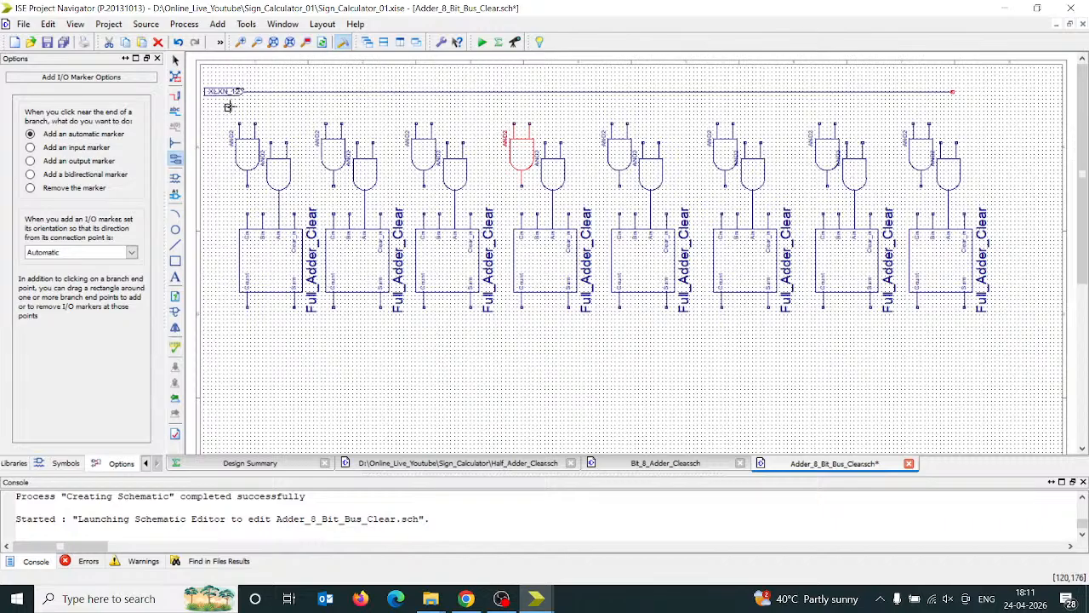
key("Escape")
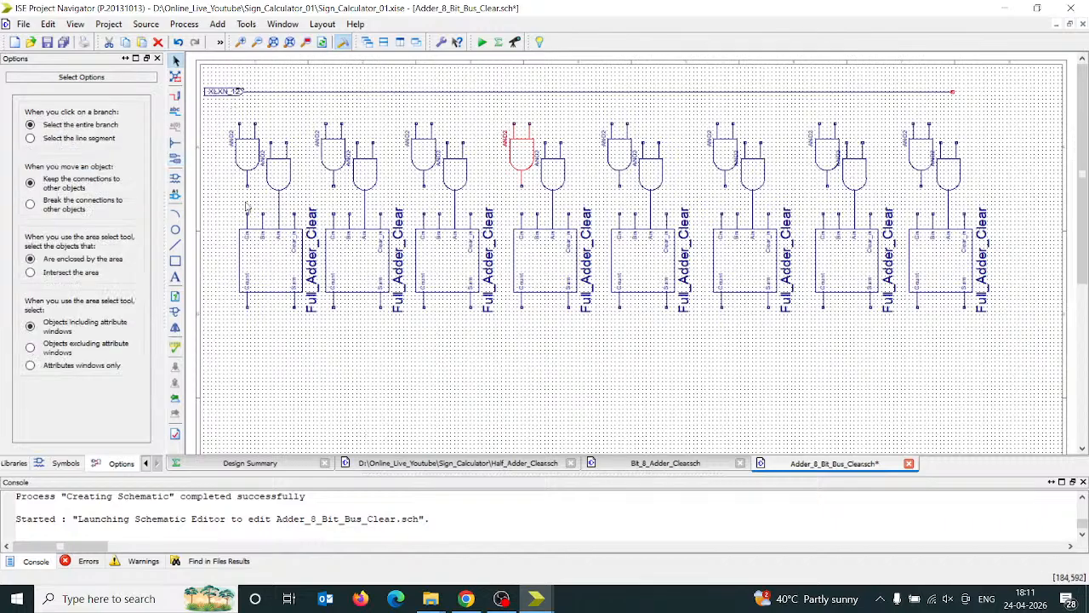
- Rename the net of the new input marker to A(7:0) in its object properties and apply the change
double_click(239, 92)
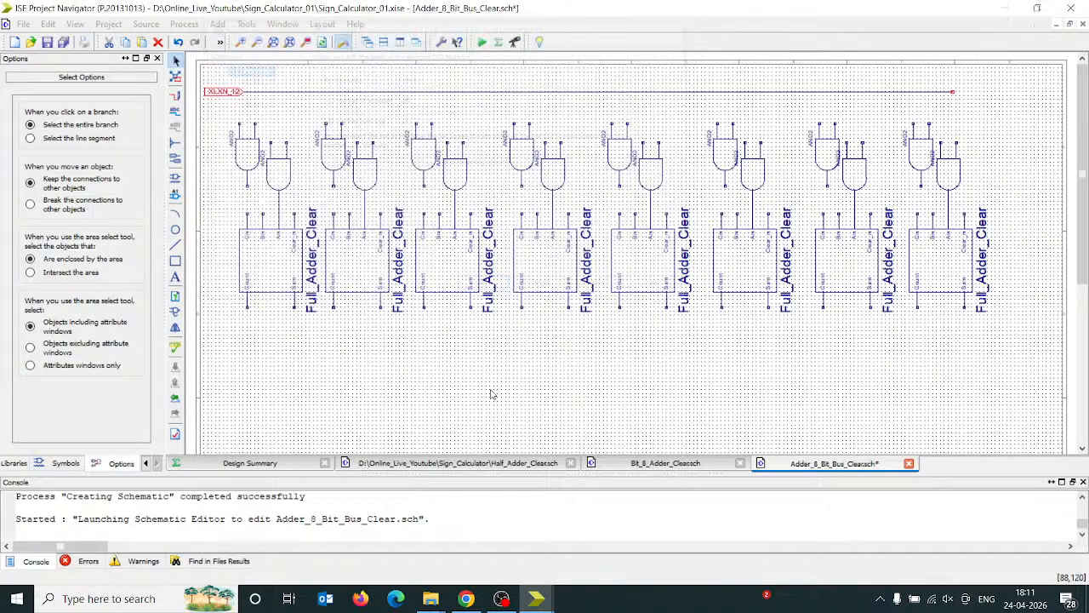
left_click(683, 27)
left_click(240, 42)
left_click(240, 43)
left_click(241, 43)
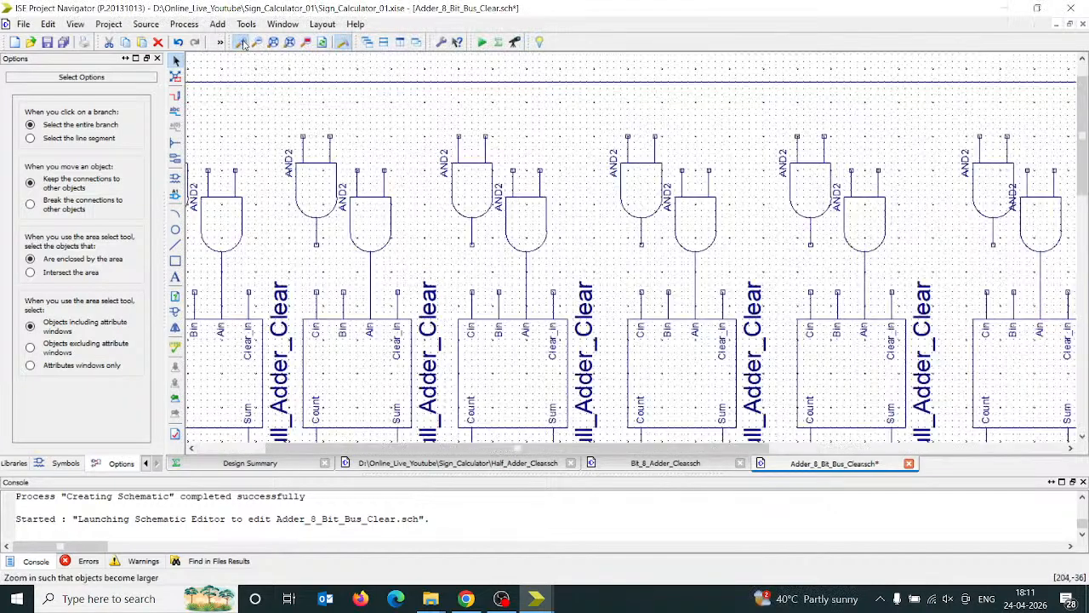
left_click(241, 42)
left_click_drag(1082, 98, 1083, 76)
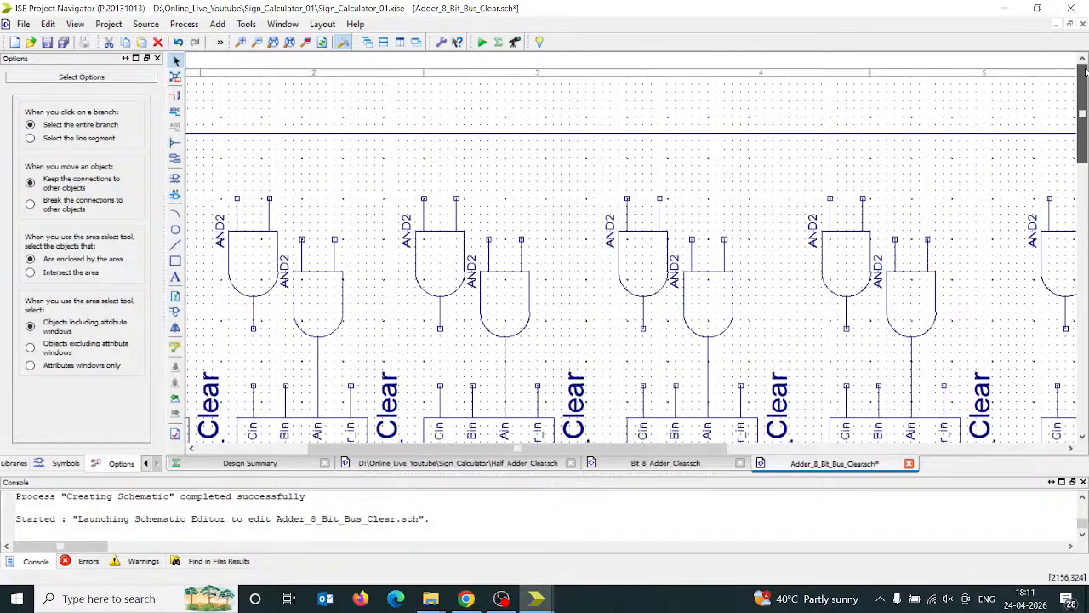
left_click_drag(542, 450, 432, 450)
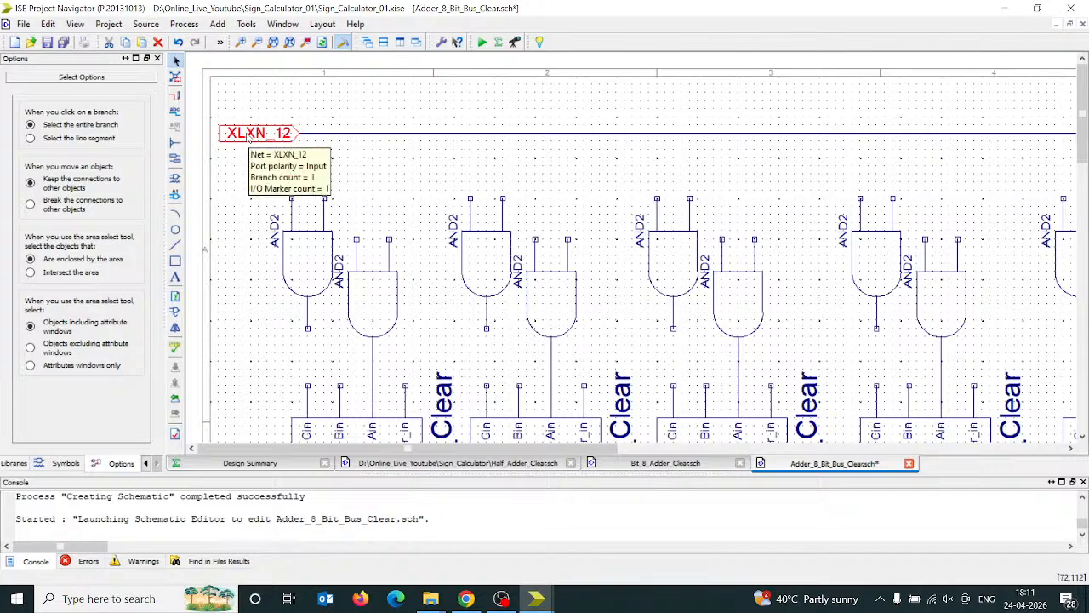
double_click(249, 136)
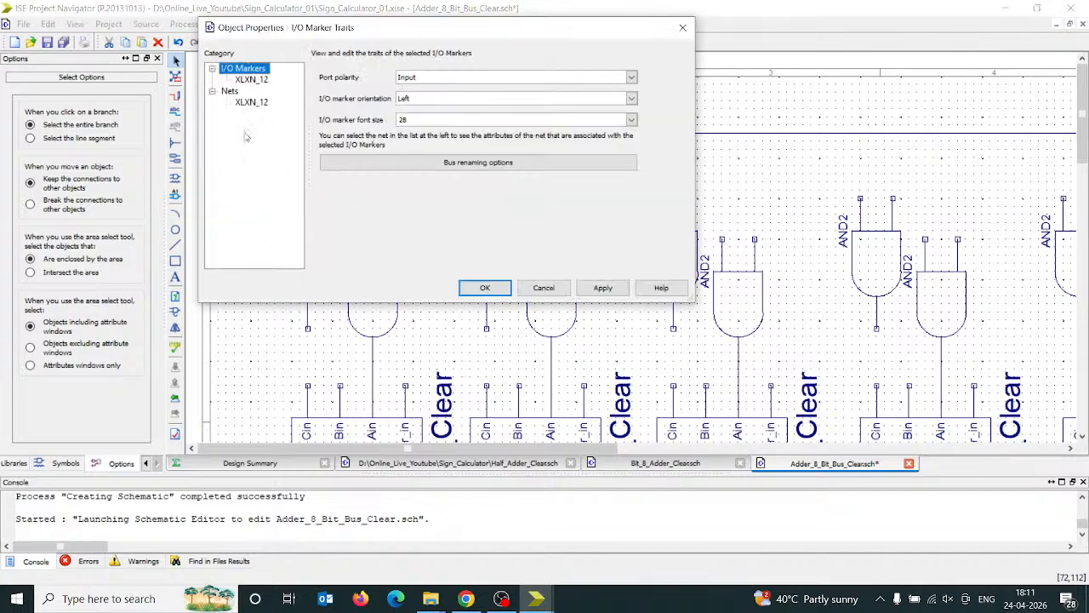
left_click(240, 103)
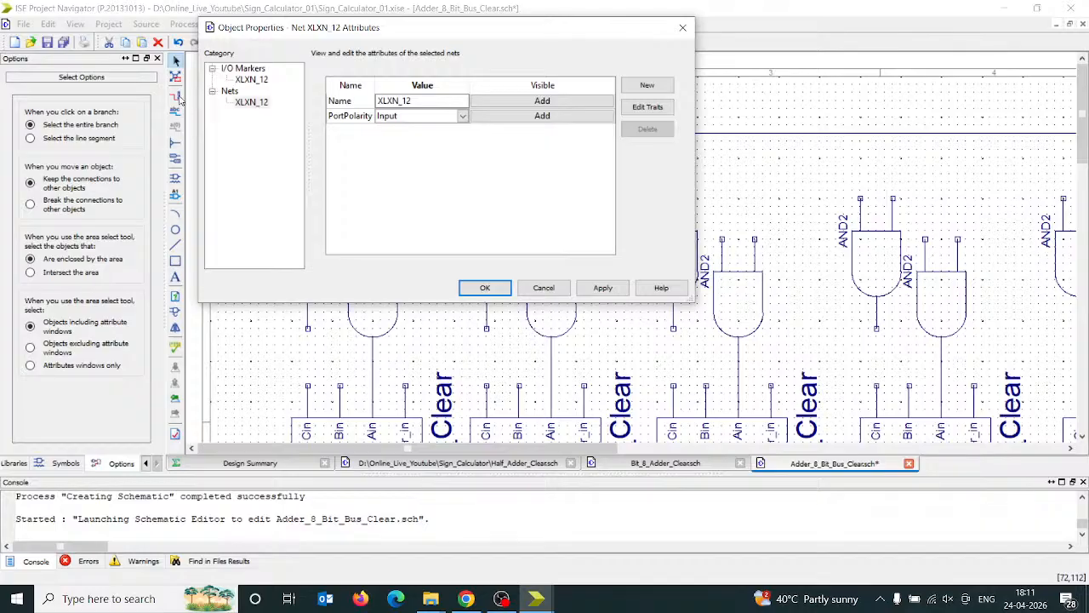
left_click(534, 101)
type("A")
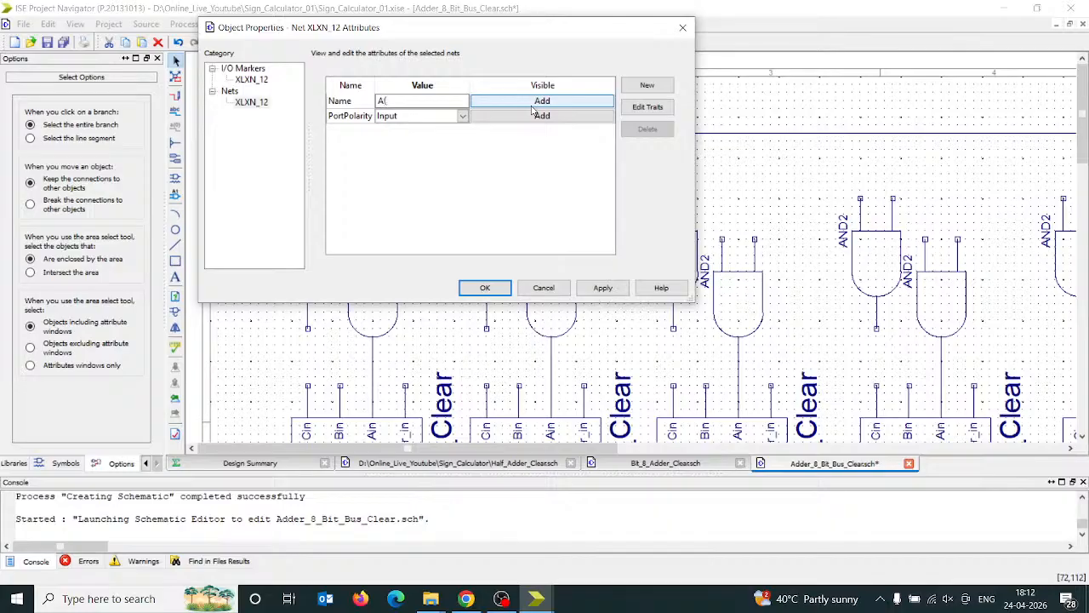
type("(")
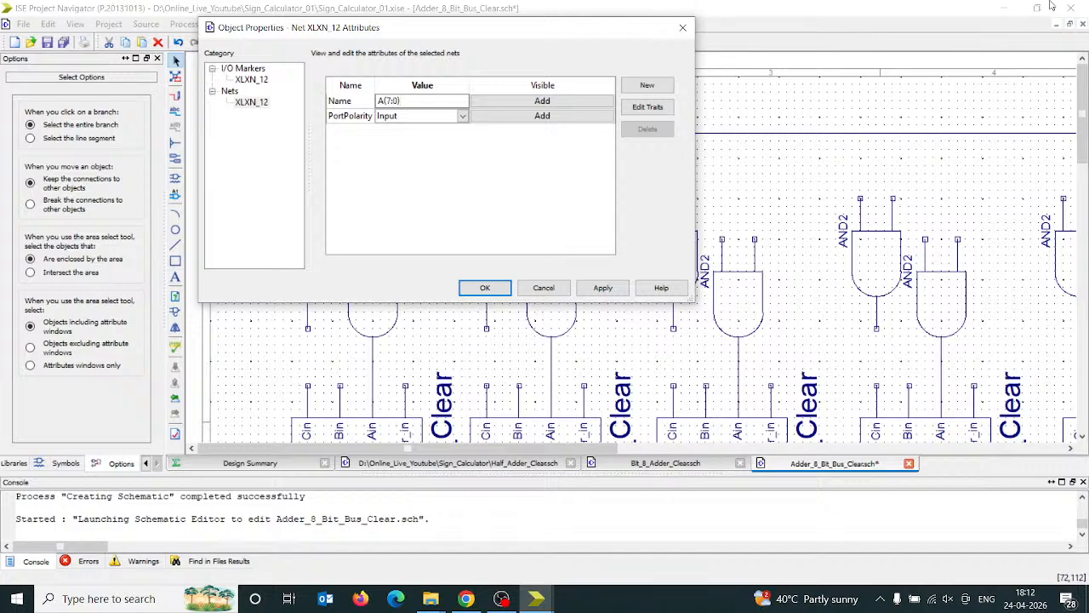
left_click_drag(594, 90, 605, 157)
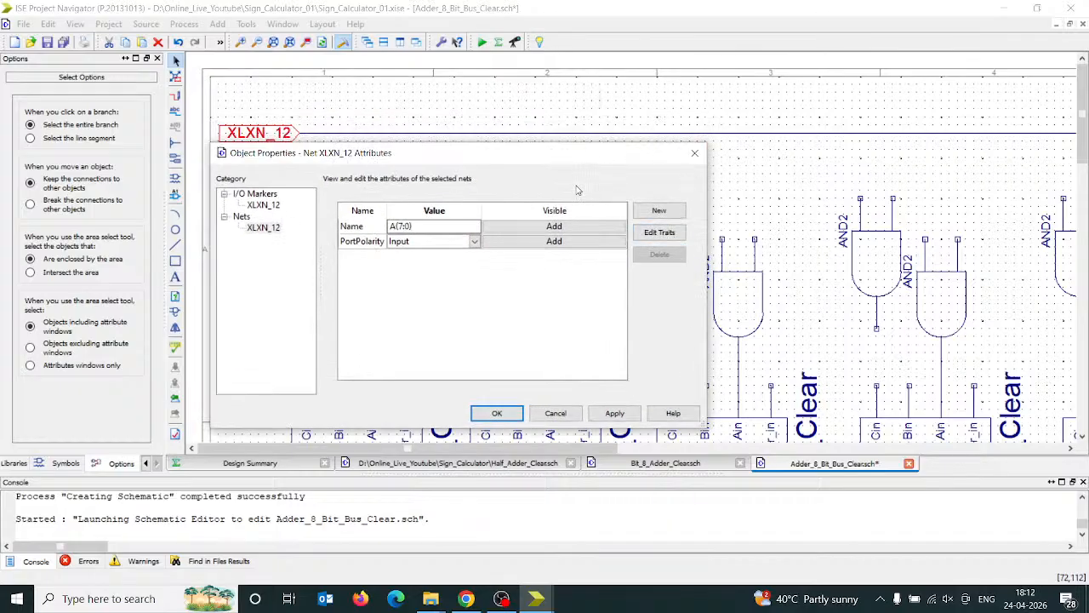
left_click_drag(577, 160, 616, 233)
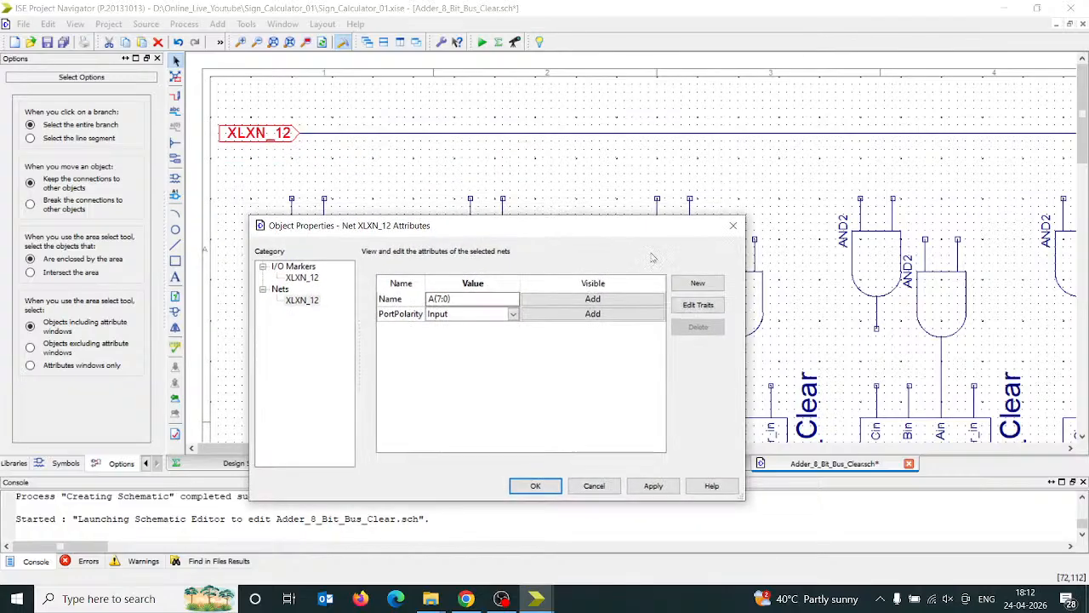
left_click(653, 487)
left_click(535, 486)
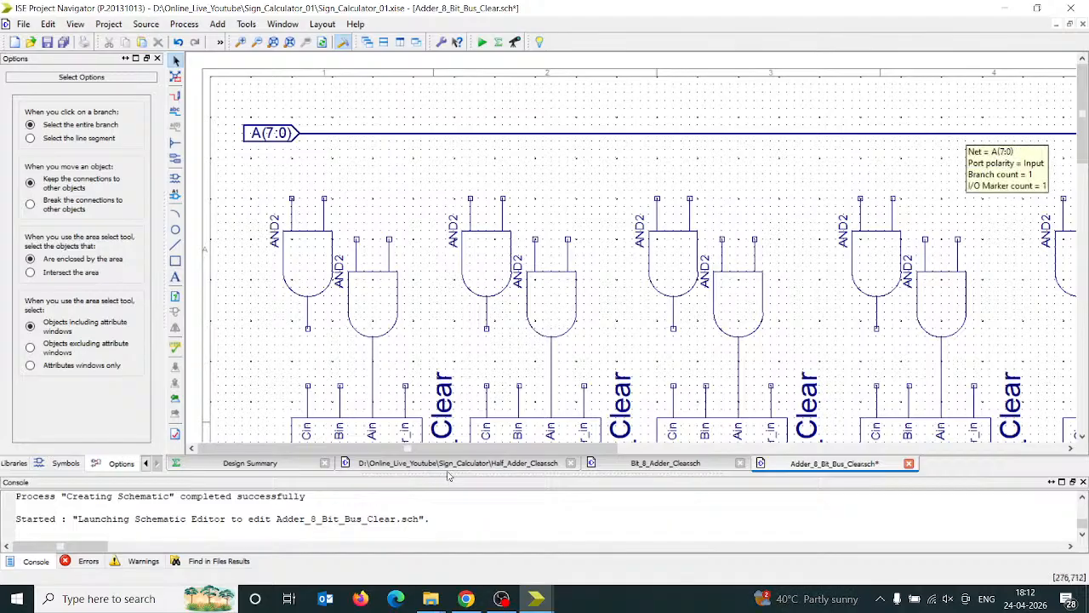
- Examine the lower AND2 gates beneath the A(7:0) bus, starting from the bus's open end
left_click_drag(465, 448, 872, 465)
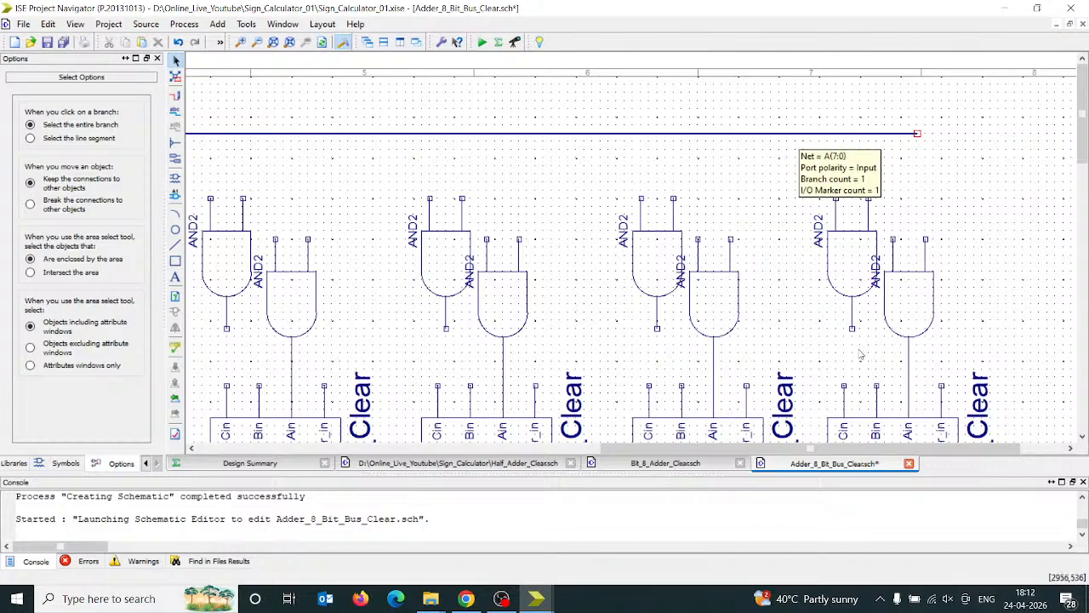
left_click_drag(748, 449, 796, 447)
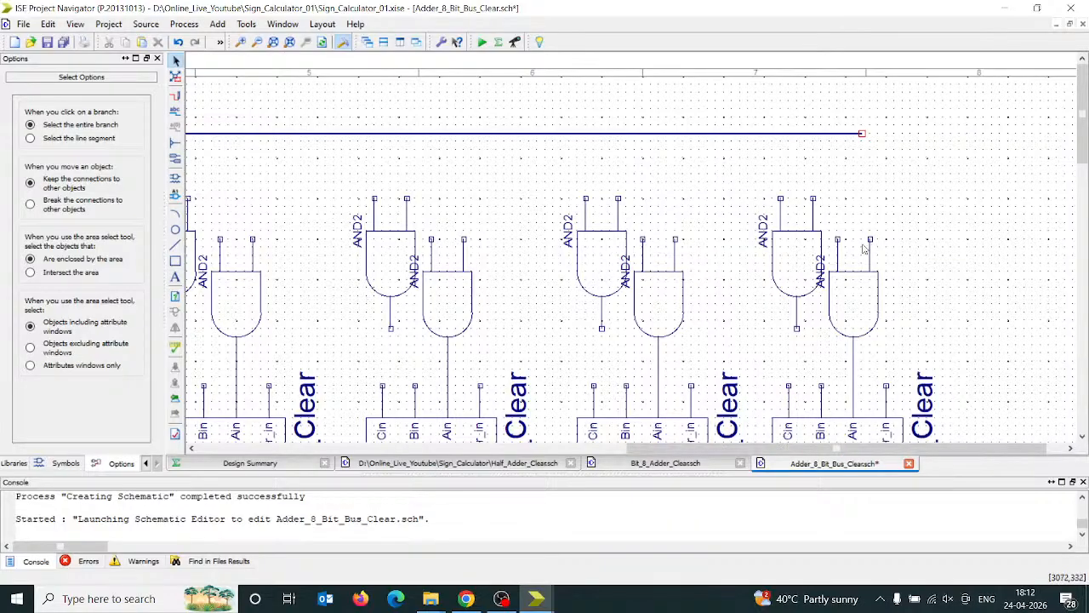
left_click(869, 298)
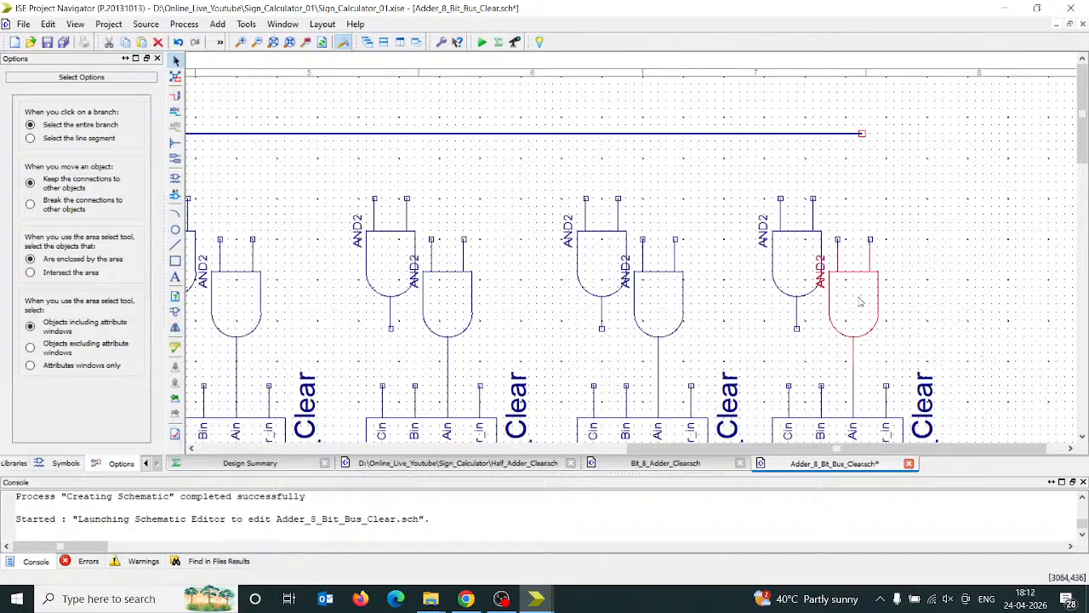
left_click(647, 311)
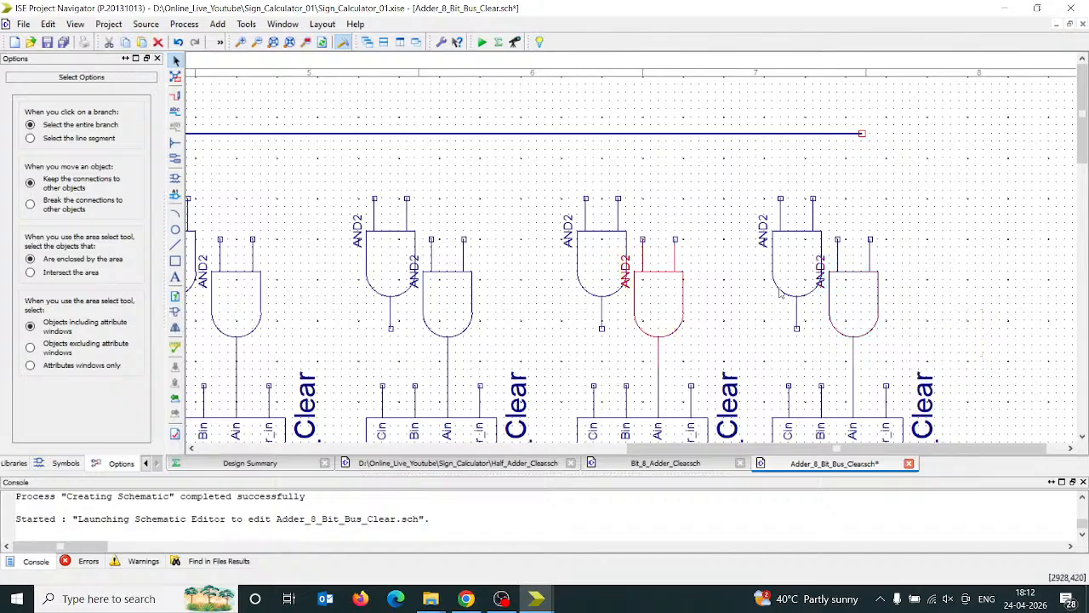
left_click(441, 297)
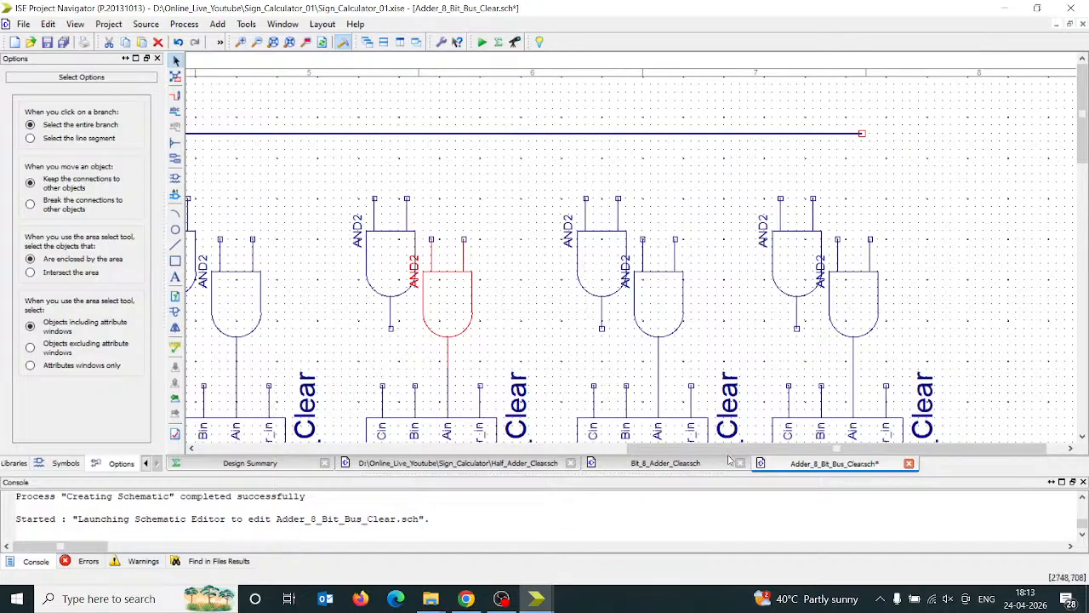
left_click_drag(725, 449, 295, 449)
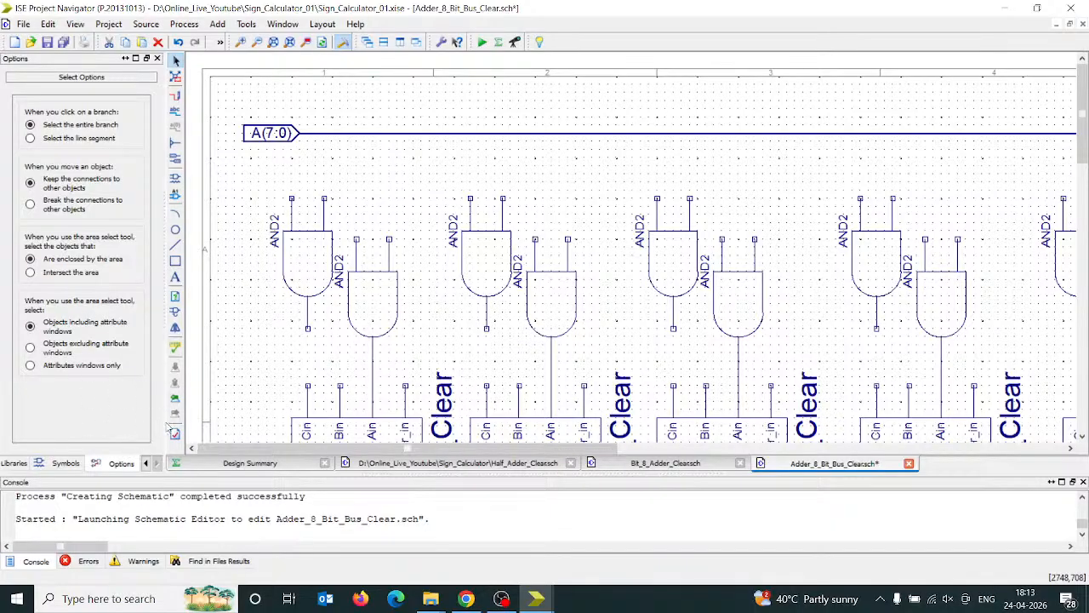
- Place top-oriented bus taps on the A(7:0) bus, one above an input of the lower AND2 gate of each of the three rightmost full adders
left_click(175, 142)
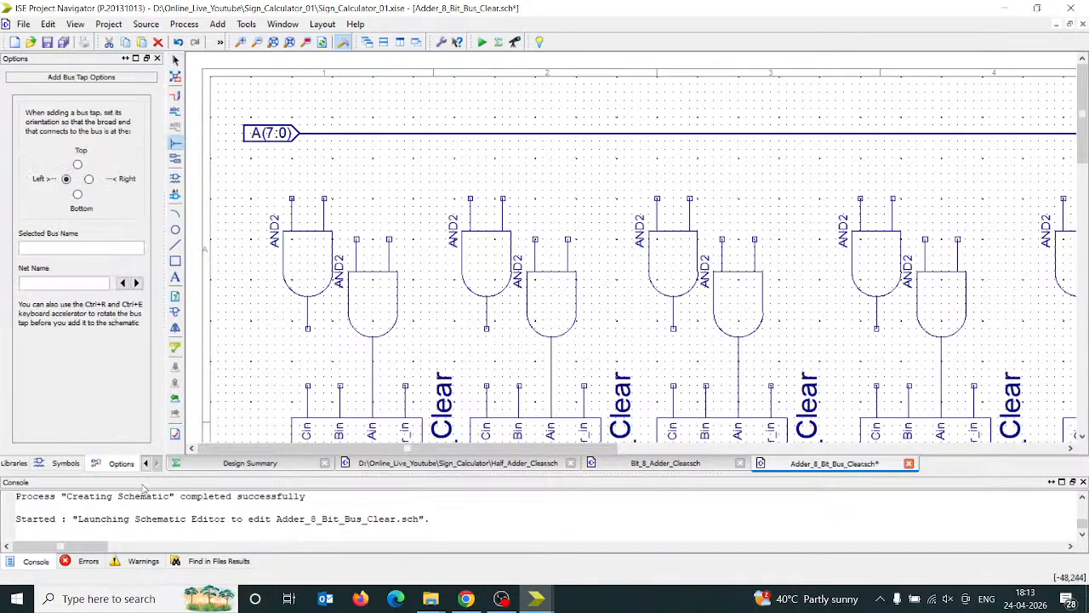
left_click(77, 164)
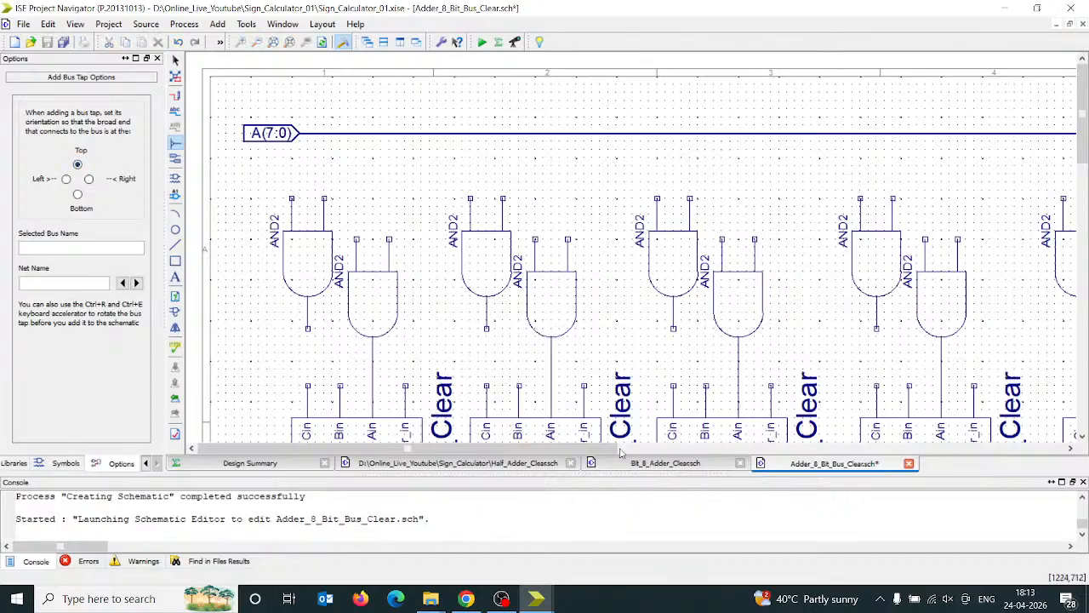
left_click_drag(580, 449, 968, 448)
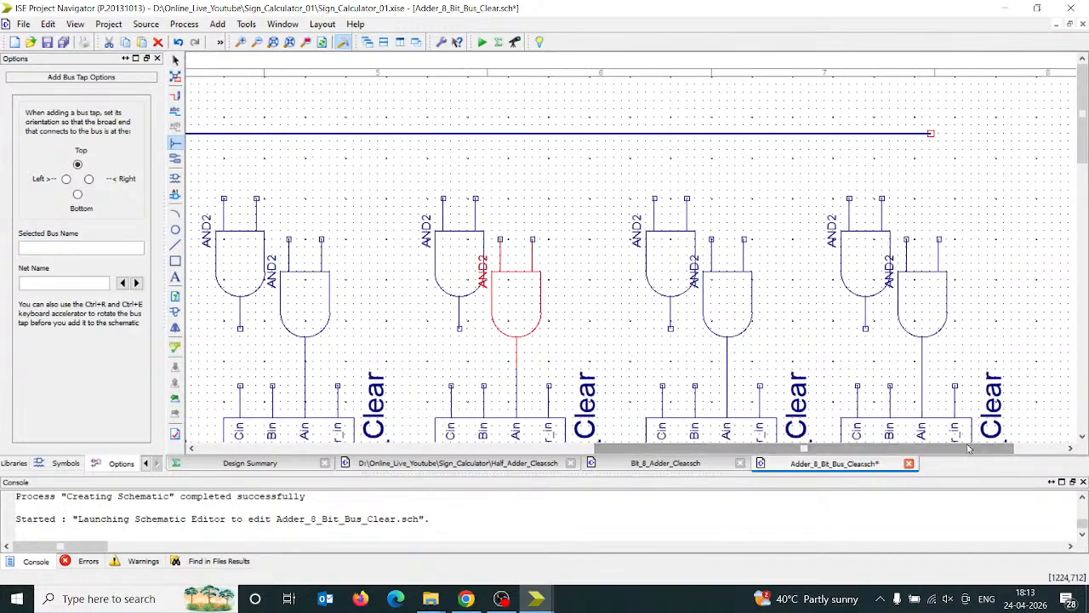
left_click(906, 158)
left_click(744, 155)
left_click(532, 156)
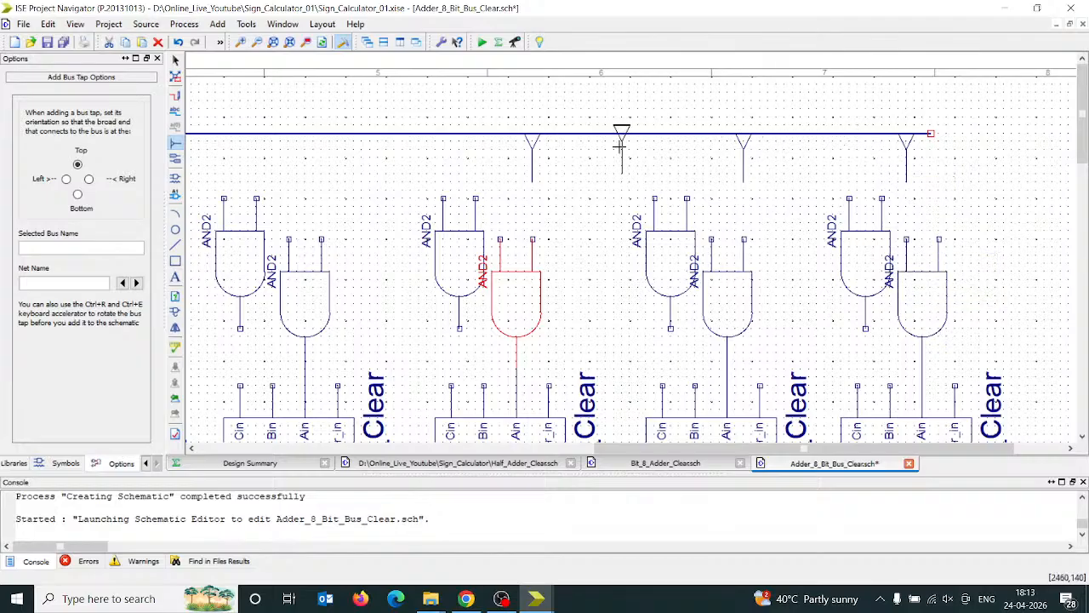
key("Escape")
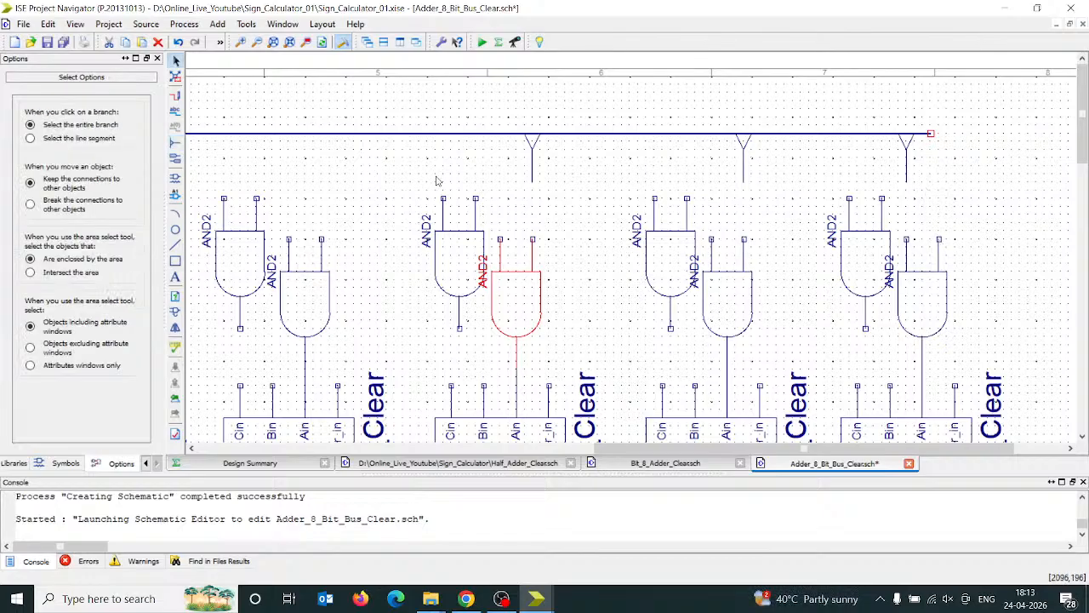
left_click(174, 95)
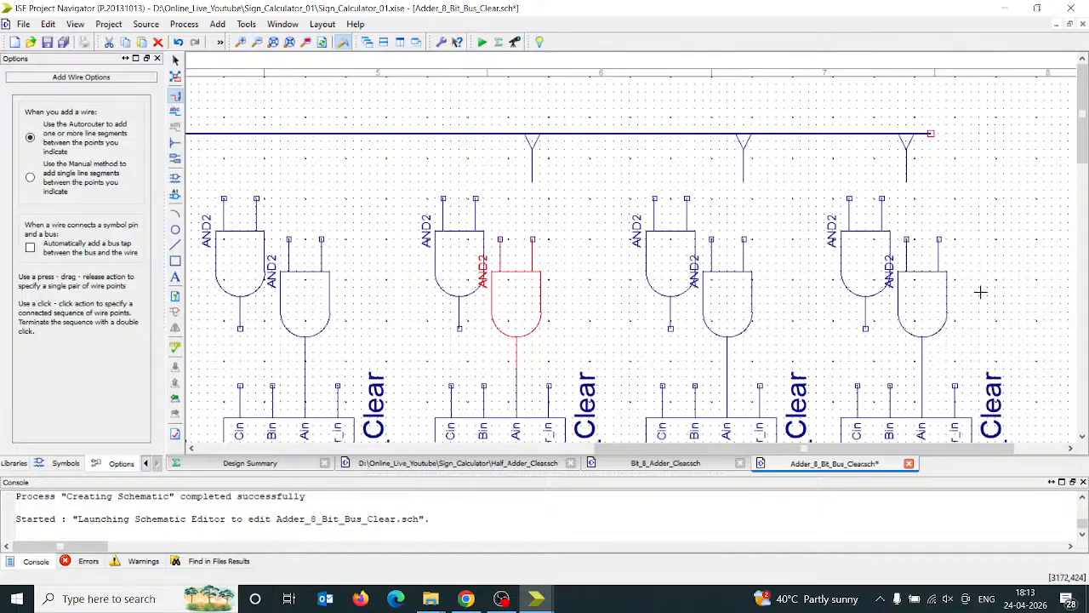
left_click(906, 240)
key("Escape")
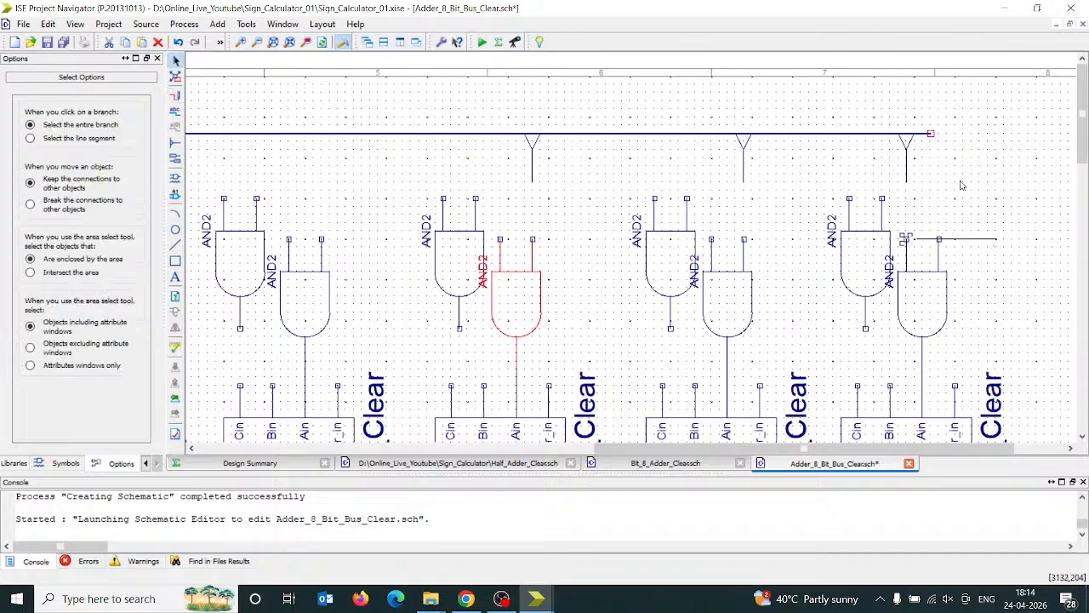
- Wire the right input of the lower AND2 gate on each of the three rightmost full adders to its bus tap
left_click(174, 97)
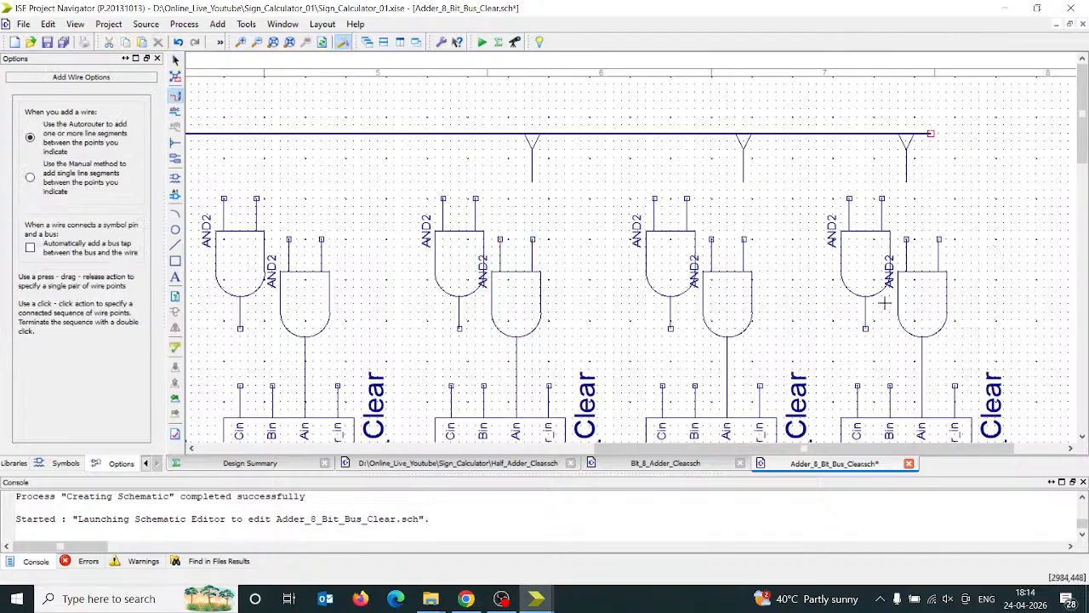
left_click(939, 239)
left_click(906, 181)
left_click(744, 239)
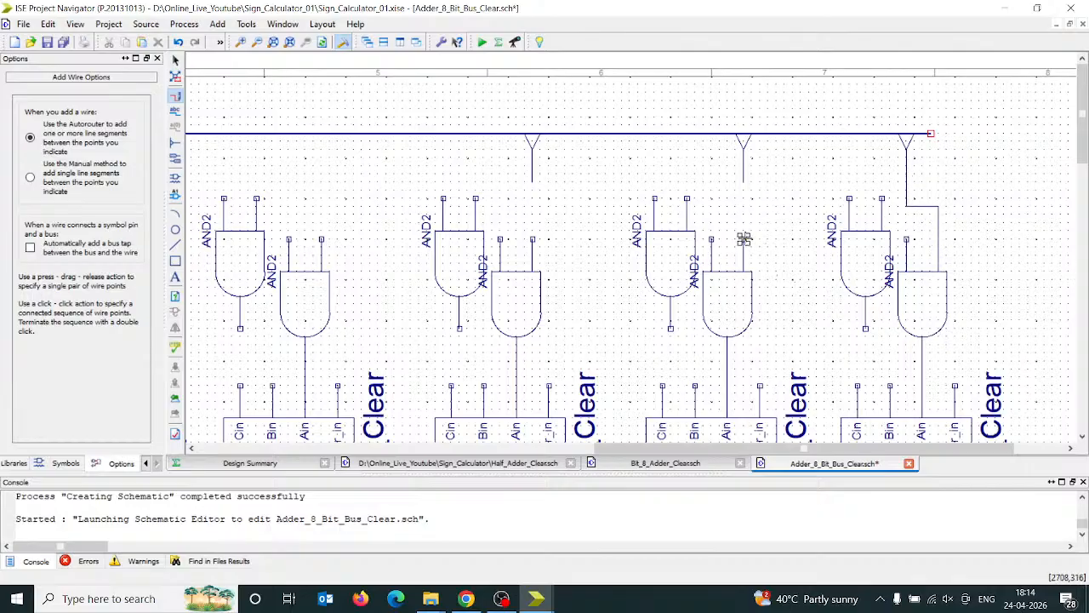
left_click(744, 181)
left_click(532, 182)
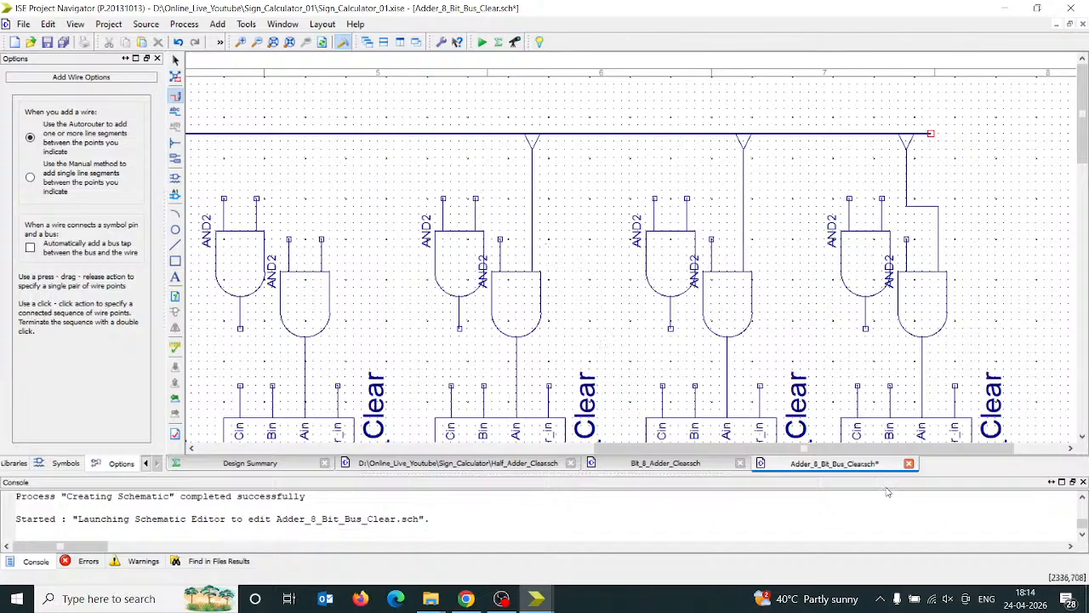
key("Escape")
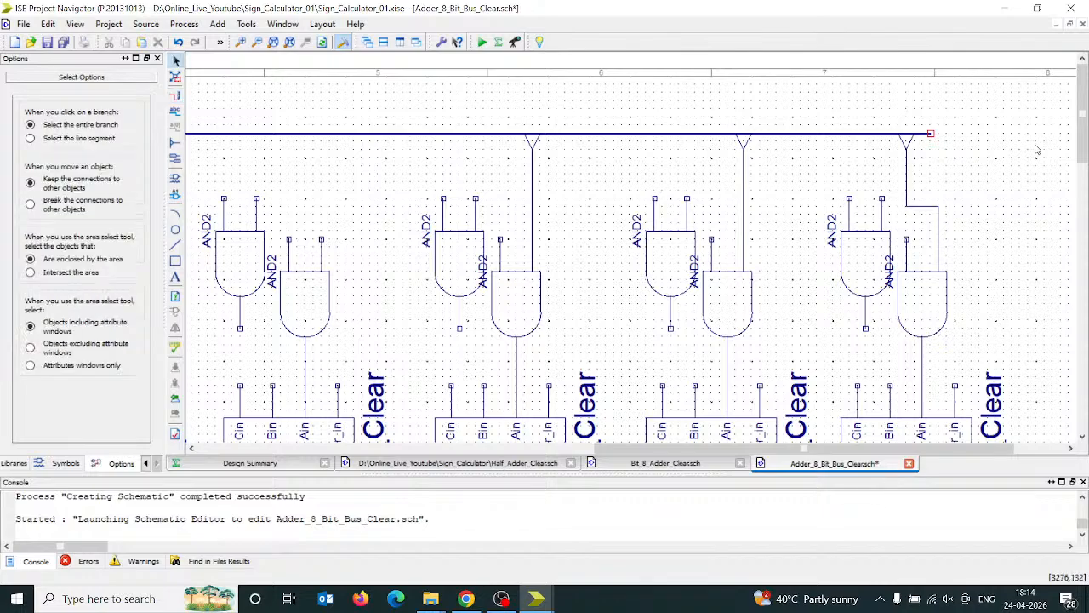
- Extend the open end of the A(7:0) bus farther beyond the rightmost bus tap
left_click(932, 136)
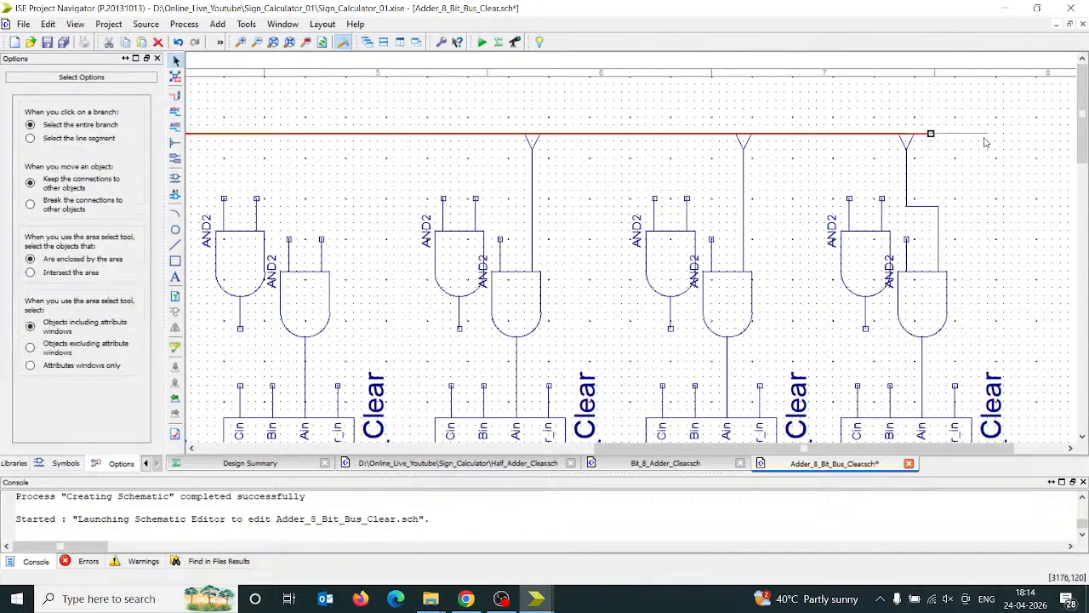
left_click_drag(1001, 141, 1011, 136)
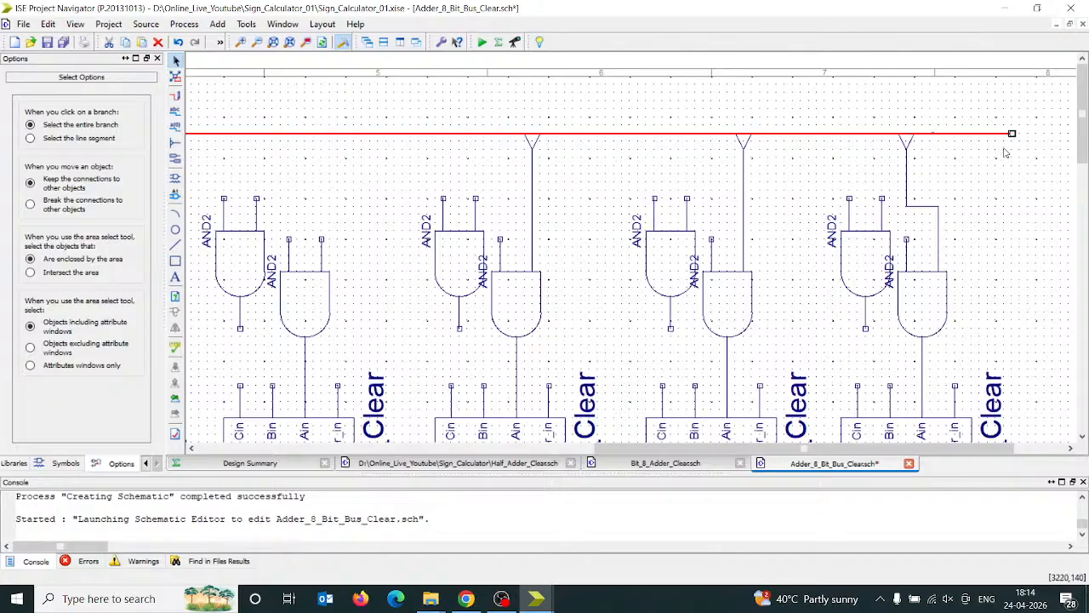
- Try to move the rightmost bus tap, and raise the horizontal jog of its wire to the tap's lower end
left_click(909, 143)
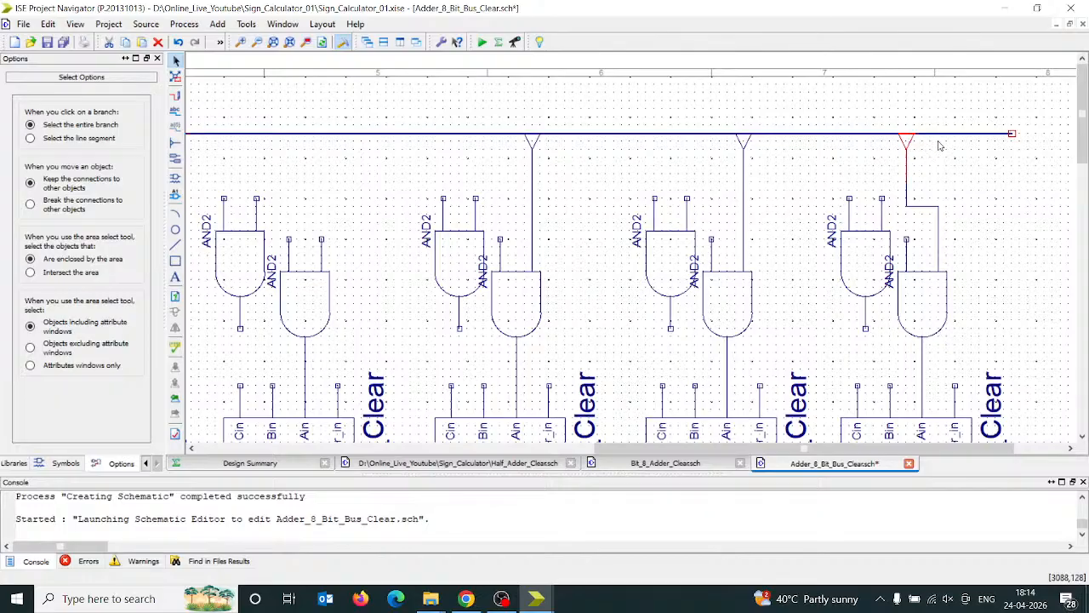
left_click_drag(940, 146, 925, 151)
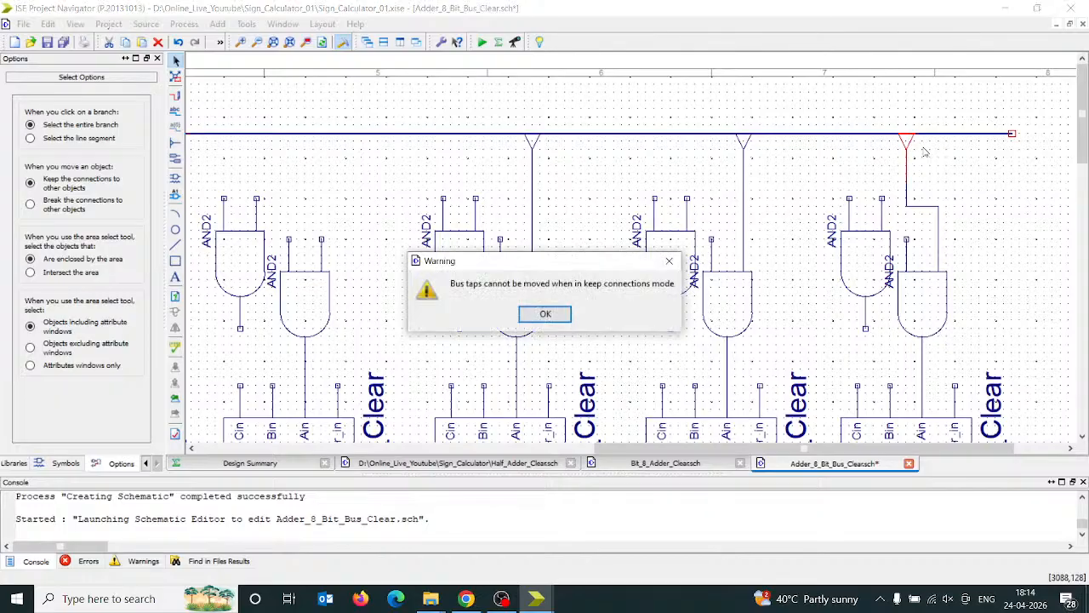
left_click(564, 314)
left_click(913, 200)
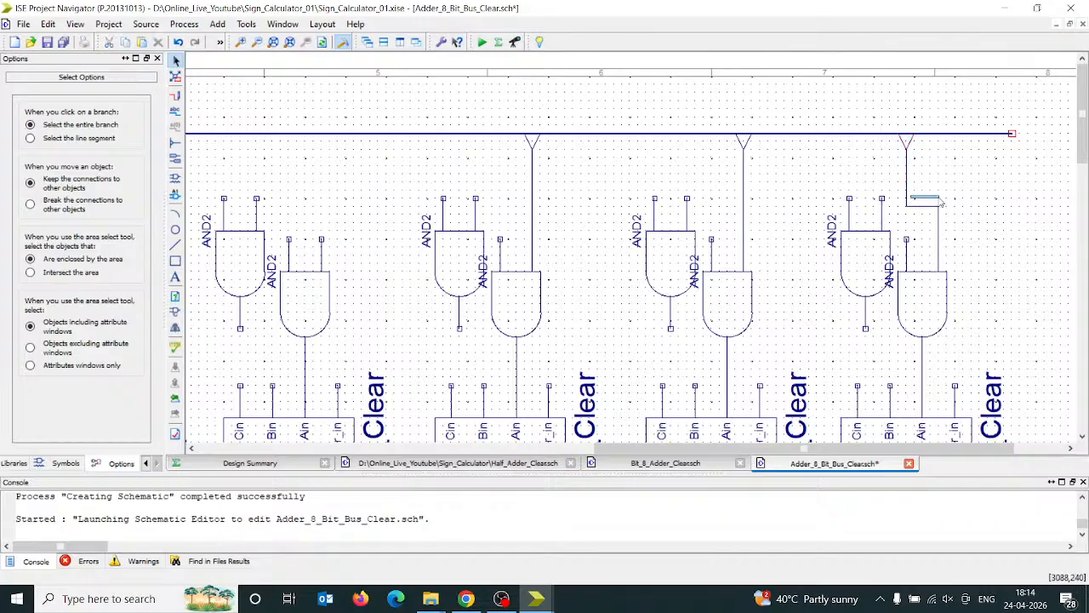
left_click_drag(907, 205, 934, 206)
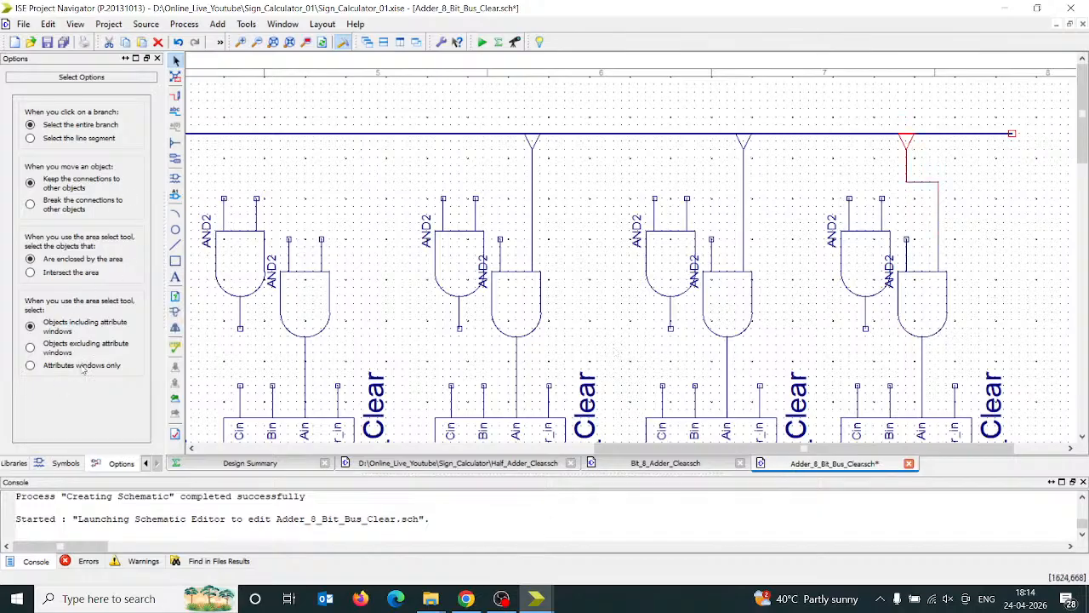
- Place top-oriented bus taps on the A(7:0) bus above the right inputs of the lower AND2 gates of the remaining five full adders
left_click(176, 142)
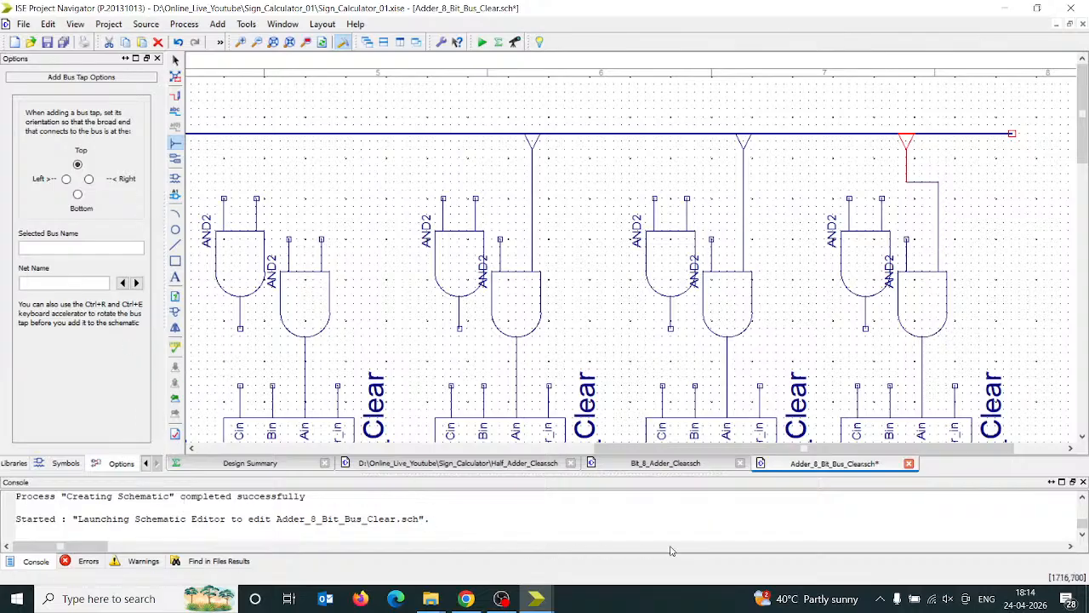
left_click_drag(694, 448, 602, 448)
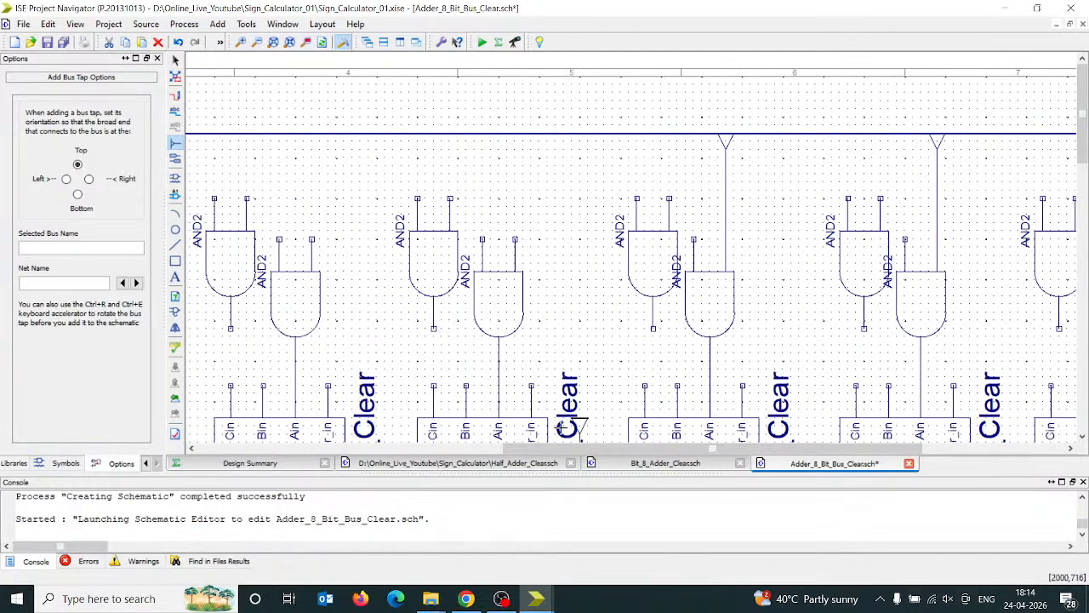
left_click(514, 157)
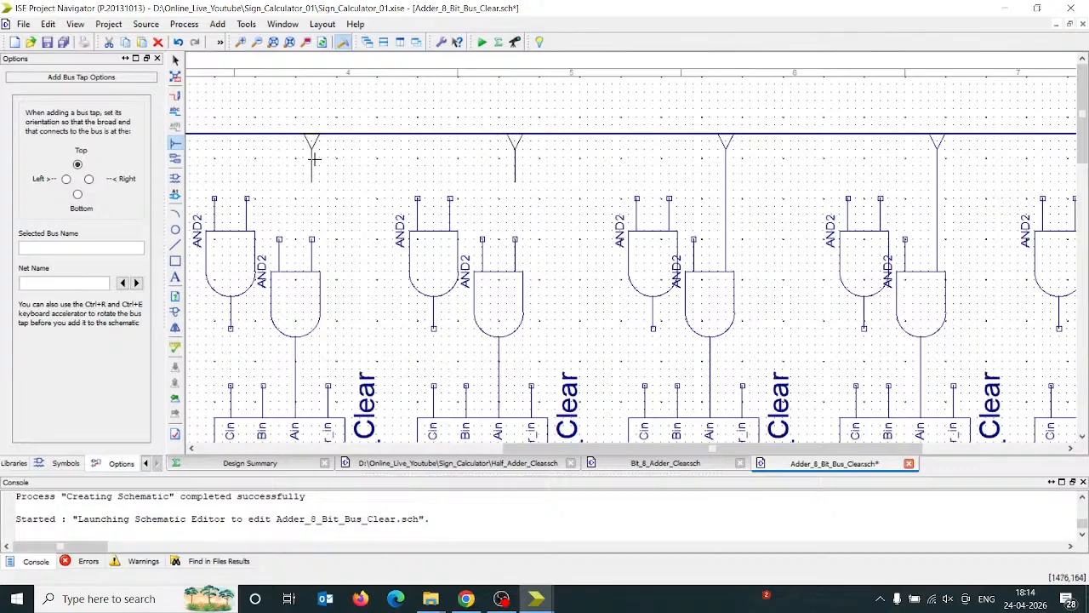
left_click(313, 158)
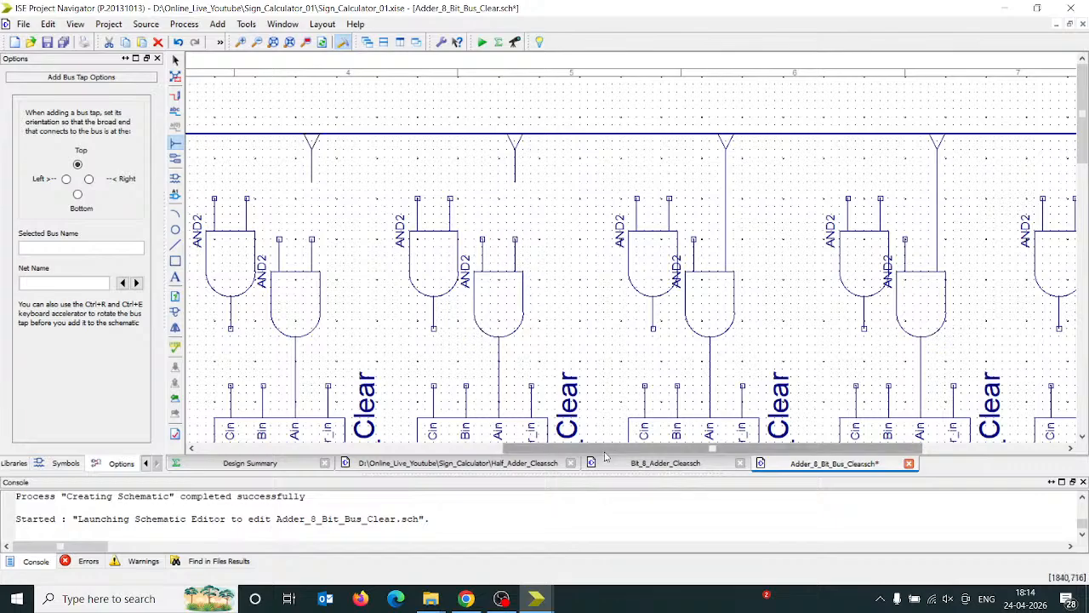
left_click_drag(605, 448, 483, 456)
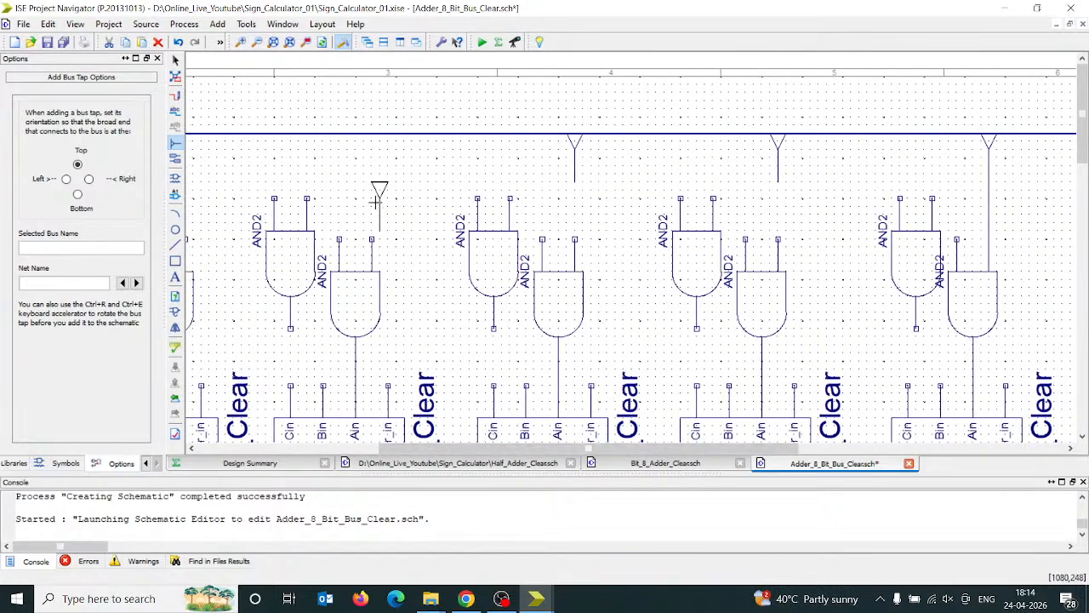
left_click(372, 153)
left_click_drag(476, 449, 366, 448)
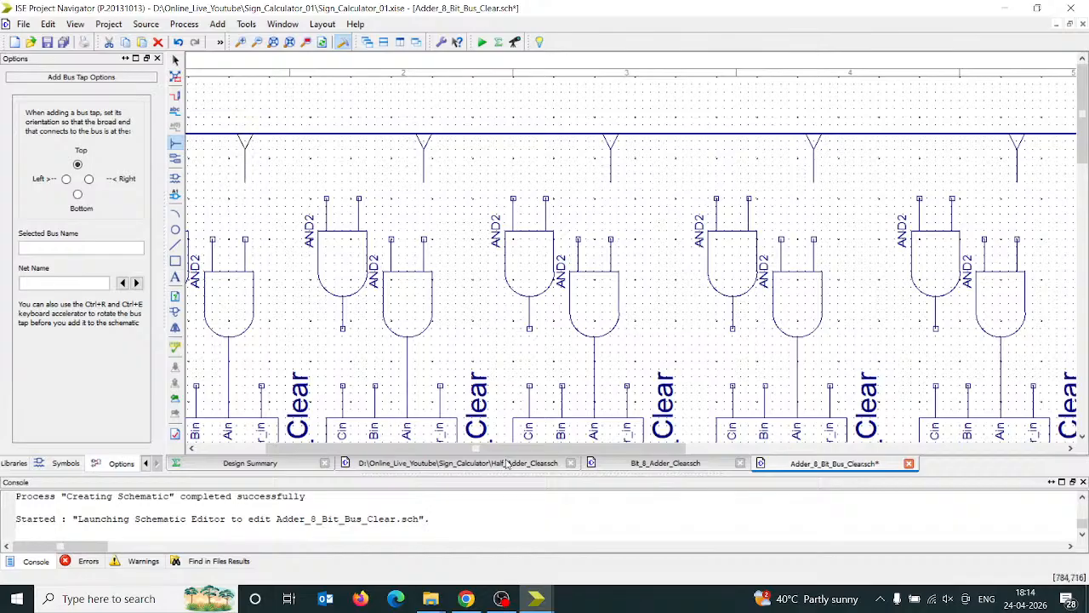
- Try additional bus taps above the upper AND2 gates of the two leftmost full adders, and undo them
left_click_drag(463, 451, 393, 453)
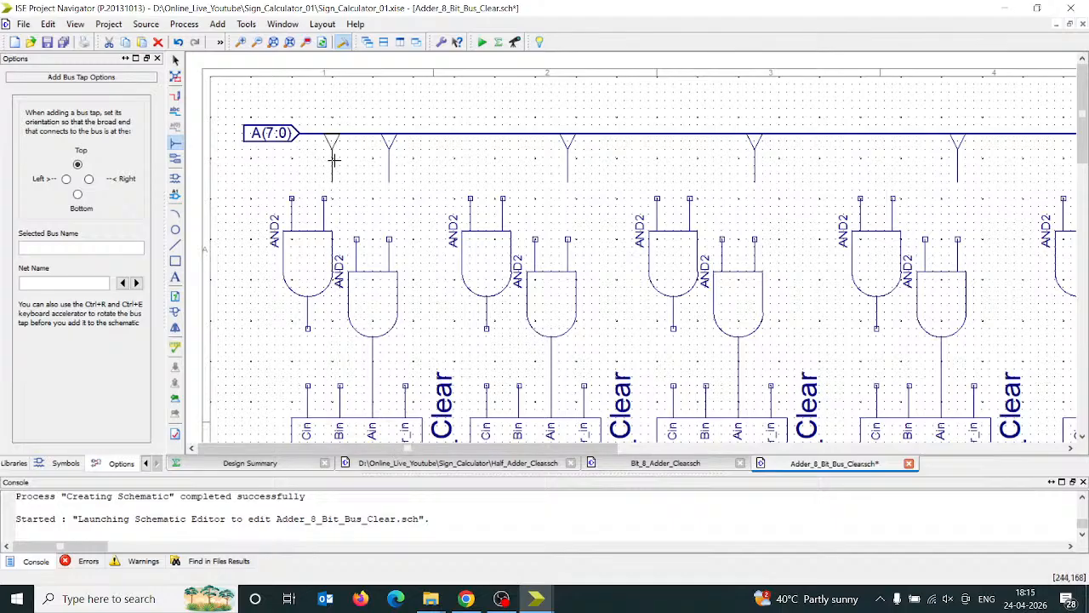
left_click(337, 160)
left_click(469, 156)
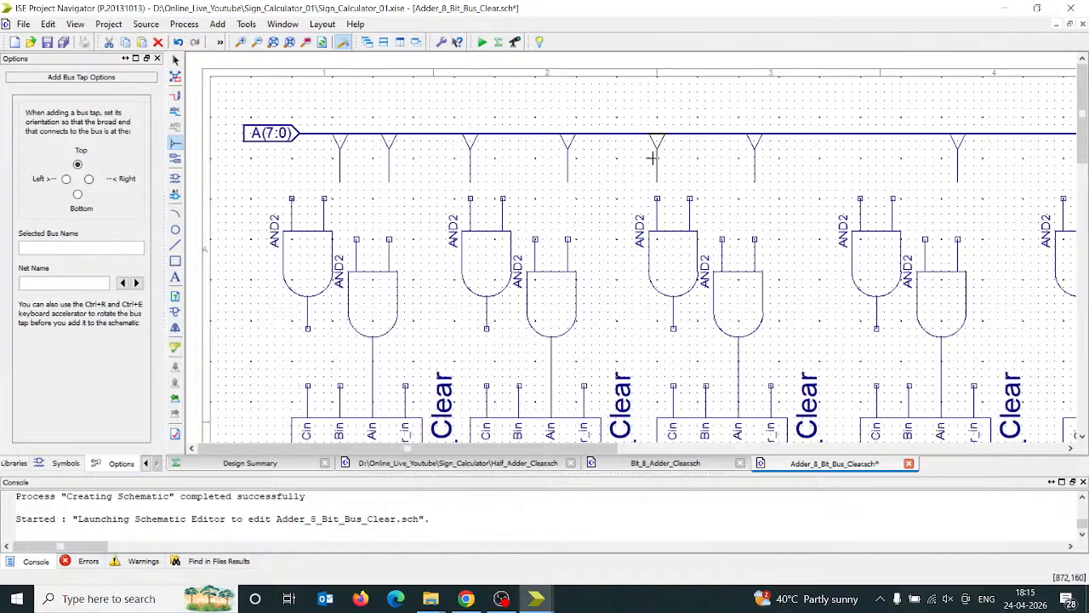
key("ctrl+z")
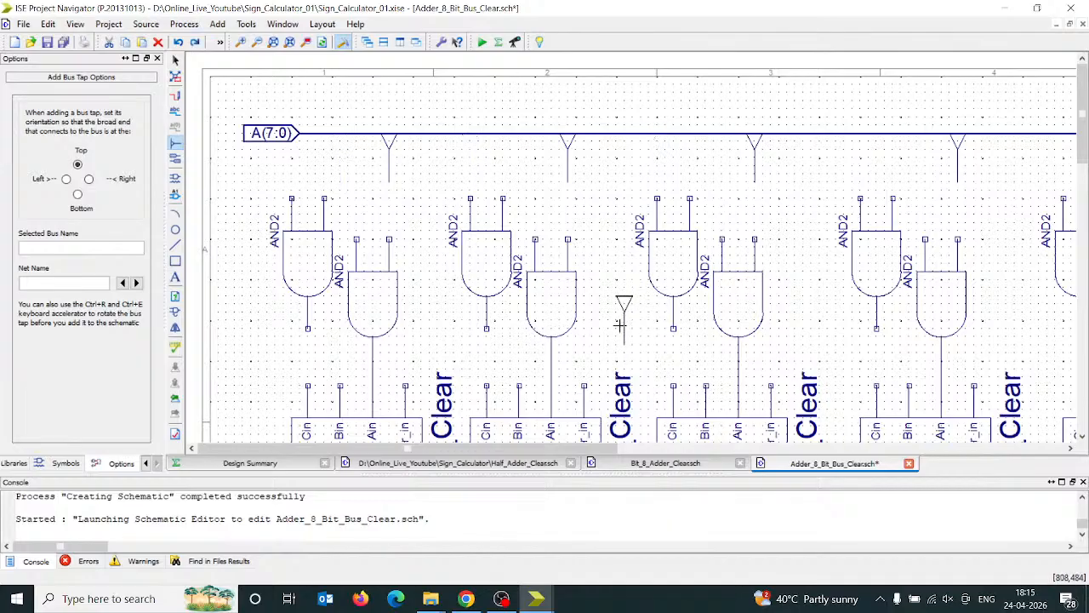
- Wire the lower AND2 gates of the fourth and fifth full adders from the bus's open end to their bus taps
left_click_drag(606, 449, 1059, 448)
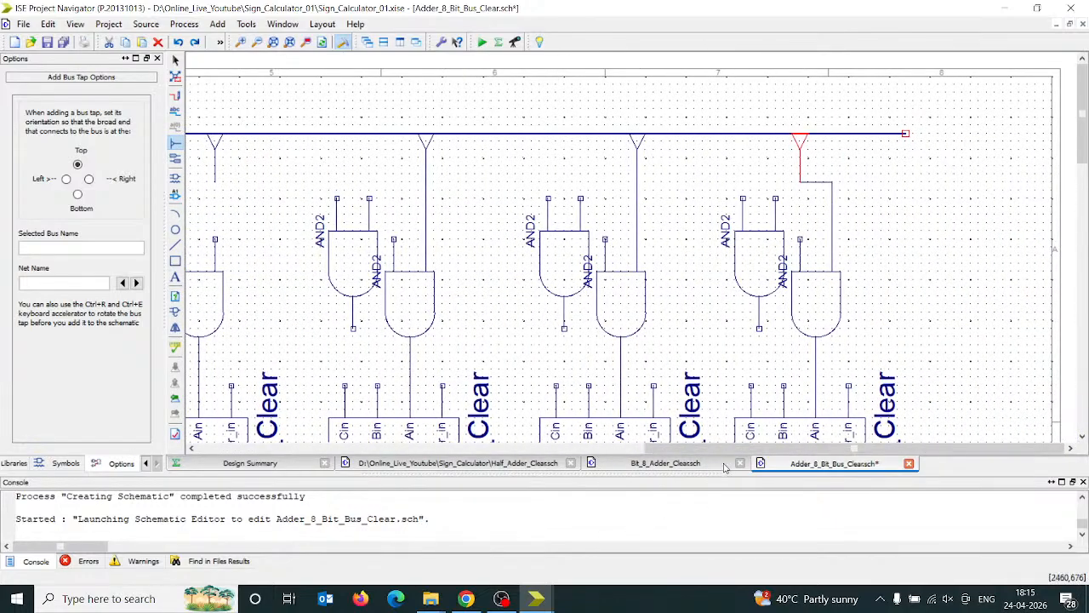
left_click_drag(724, 449, 571, 450)
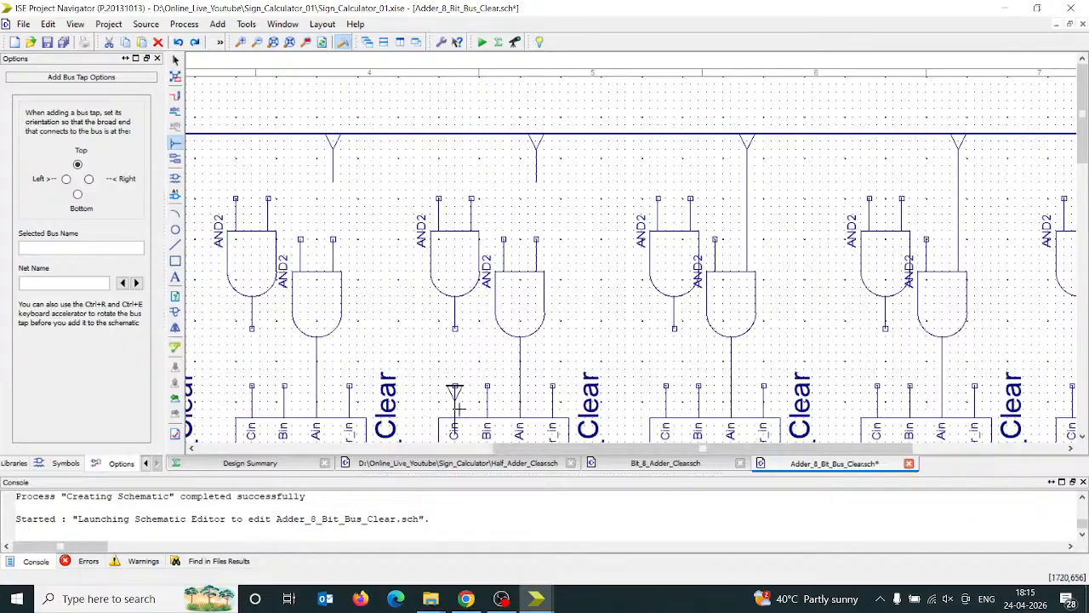
left_click(176, 62)
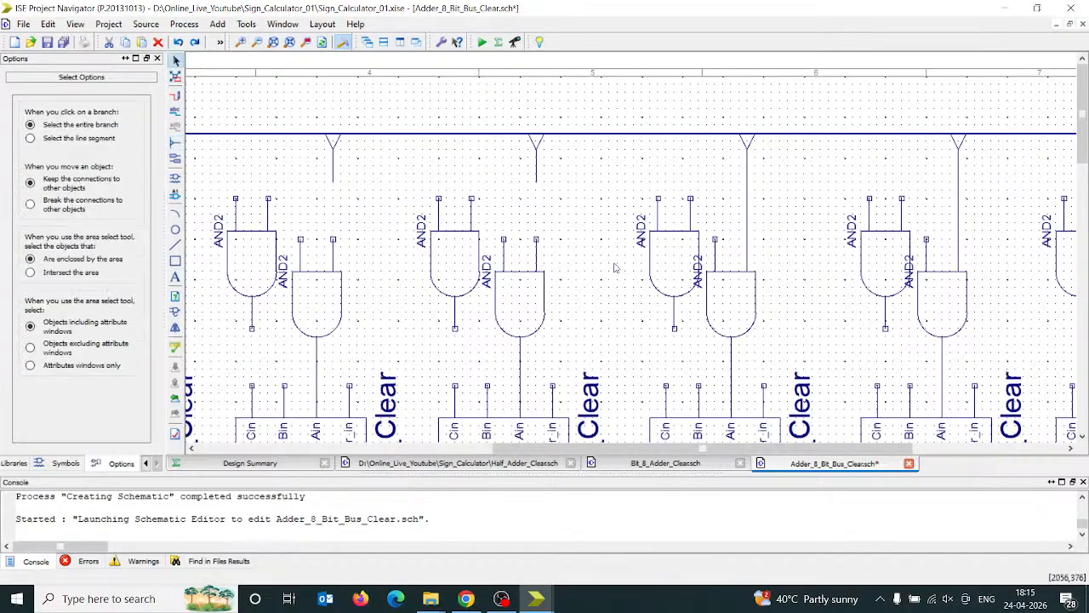
left_click(175, 96)
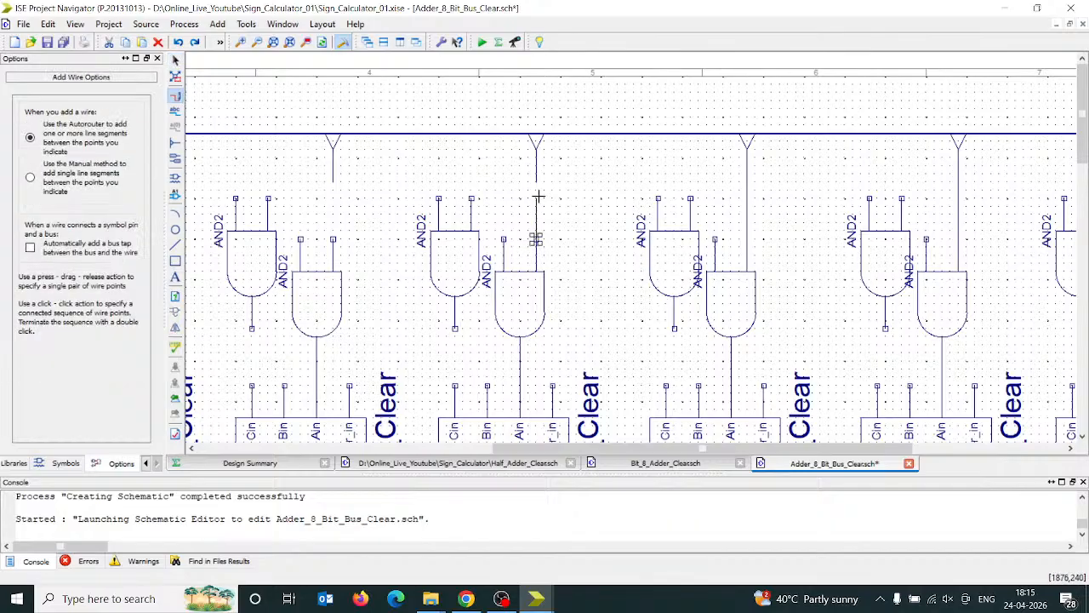
left_click(536, 240)
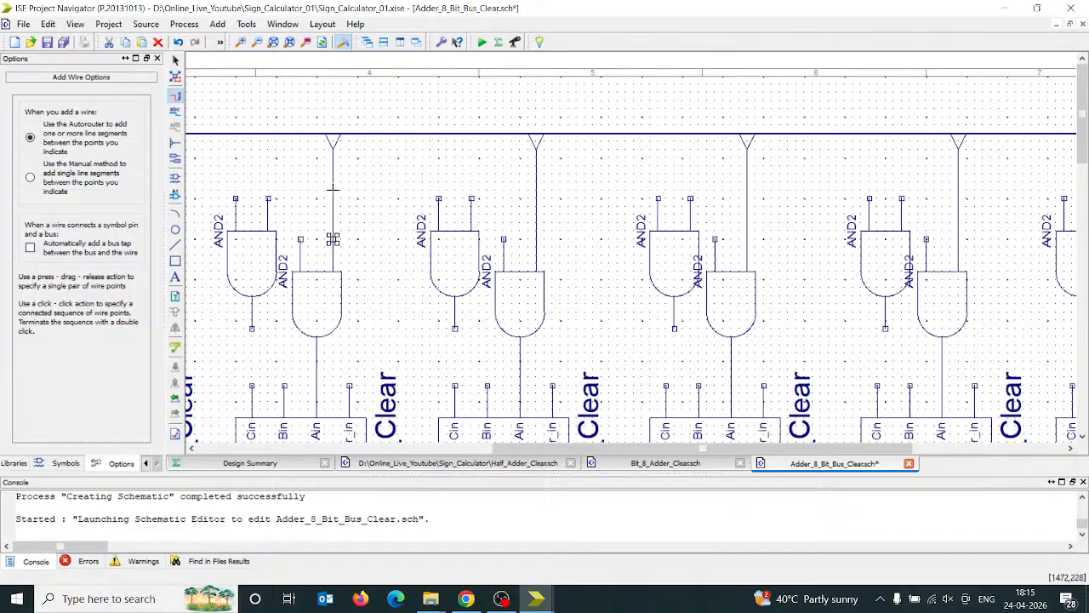
left_click(332, 182)
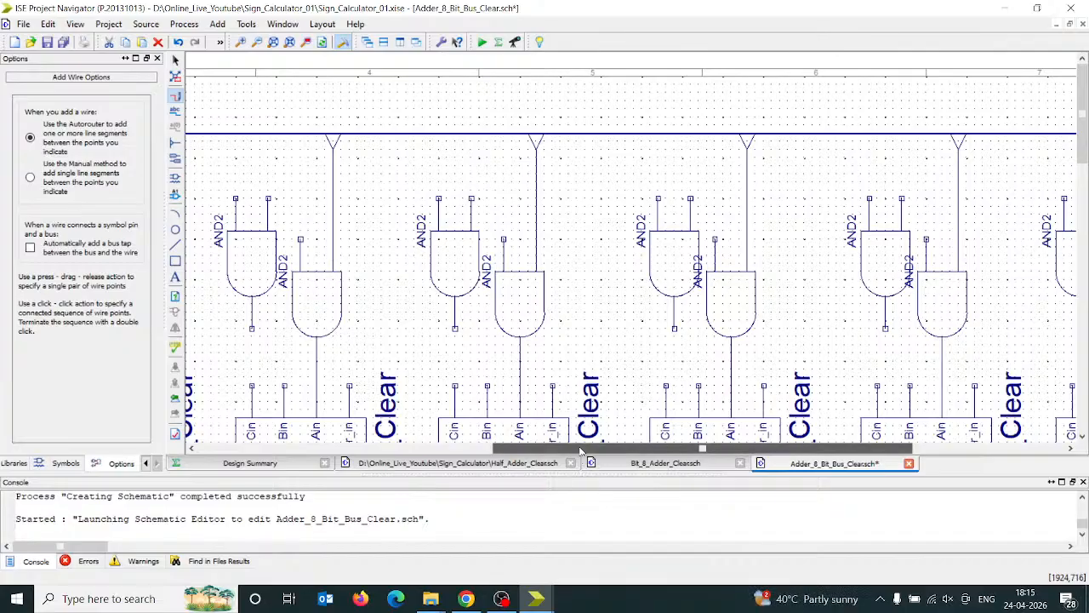
- Wire the lower AND2 gates of the three full adders nearest the A(7:0) marker to their bus taps
left_click_drag(570, 449, 392, 457)
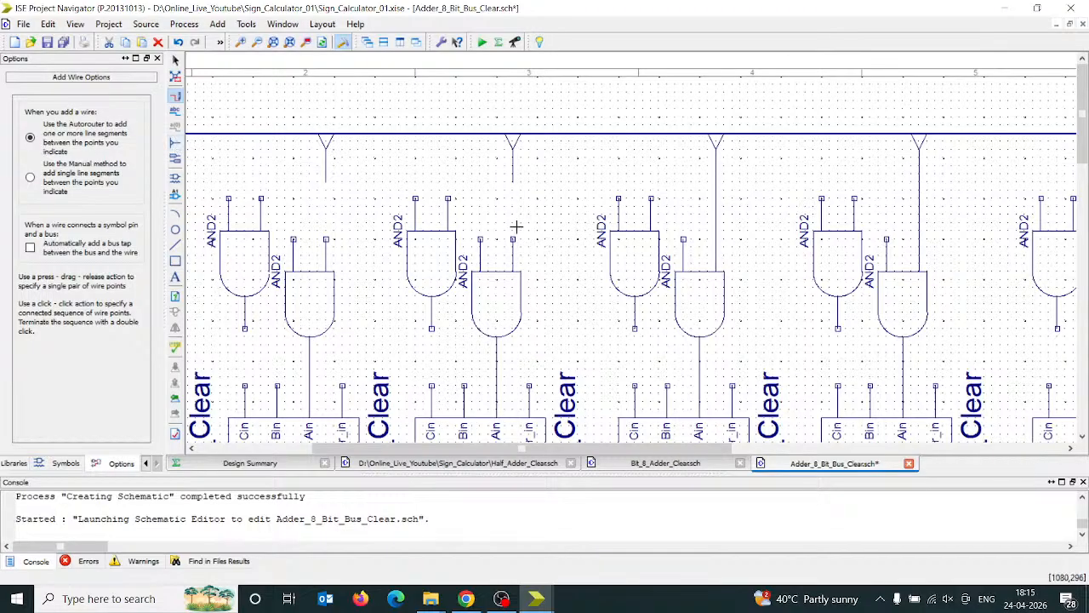
left_click(512, 181)
left_click(325, 238)
left_click(326, 182)
left_click_drag(647, 449, 520, 453)
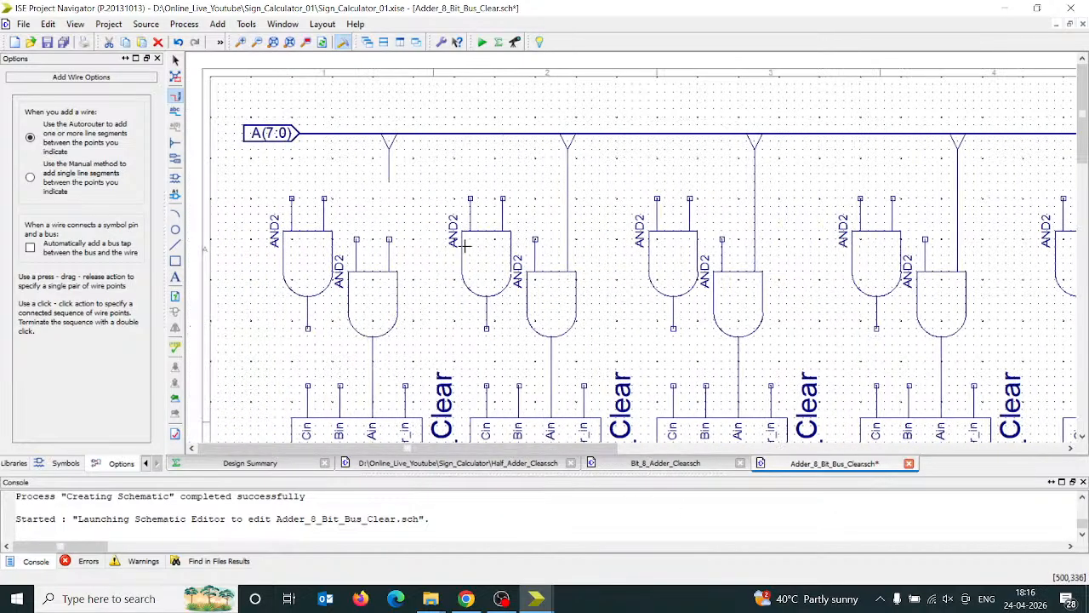
left_click(388, 239)
left_click(389, 181)
- Reconnect the bus tap to the lower AND2 gate of the third full adder from the bus's open end
left_click_drag(575, 451, 1068, 465)
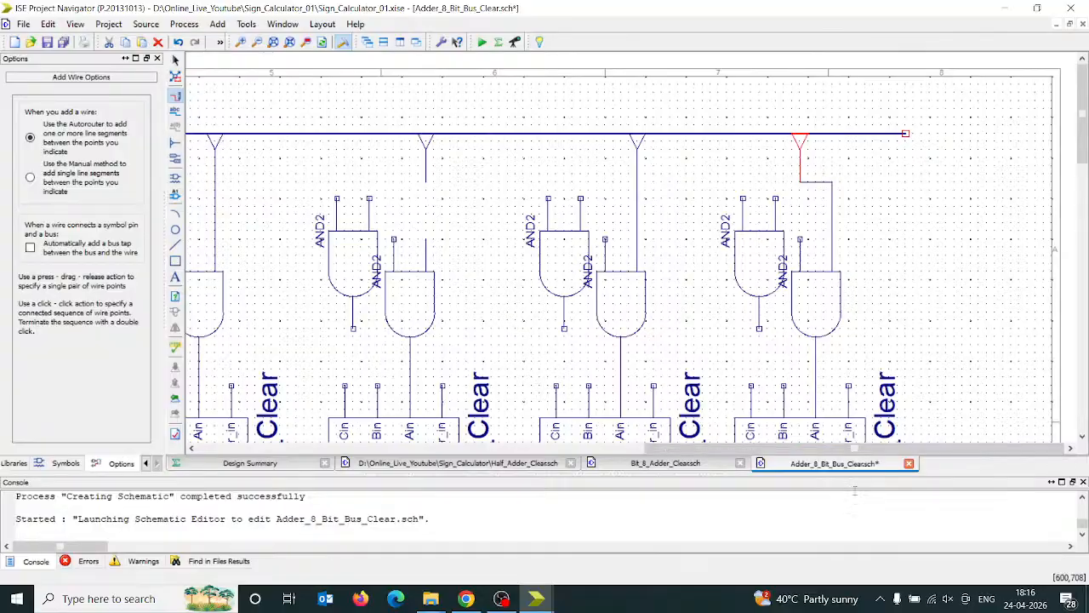
left_click(426, 238)
left_click(427, 182)
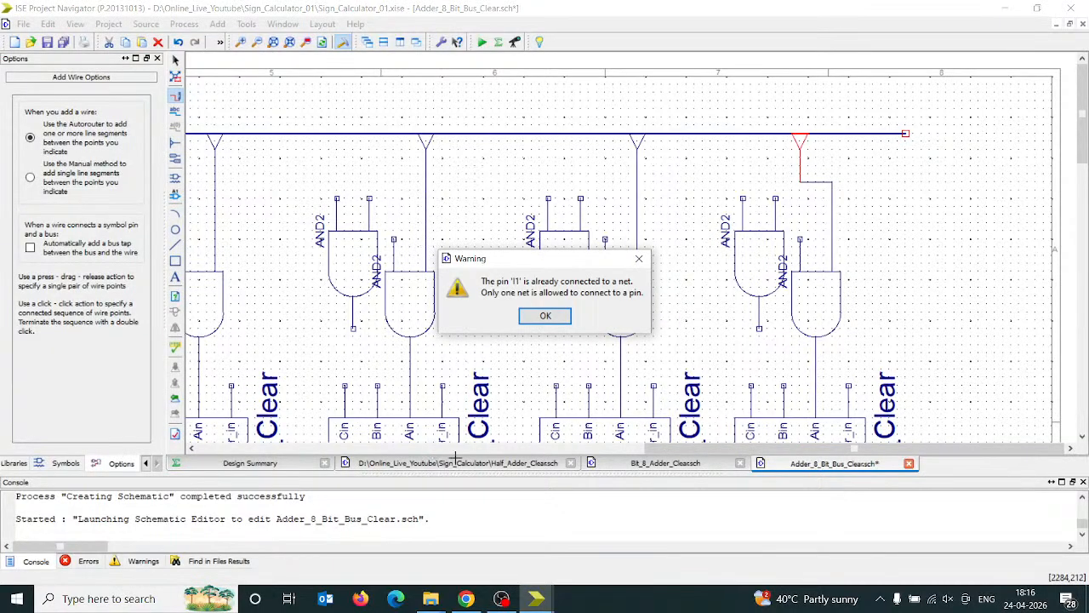
left_click(543, 316)
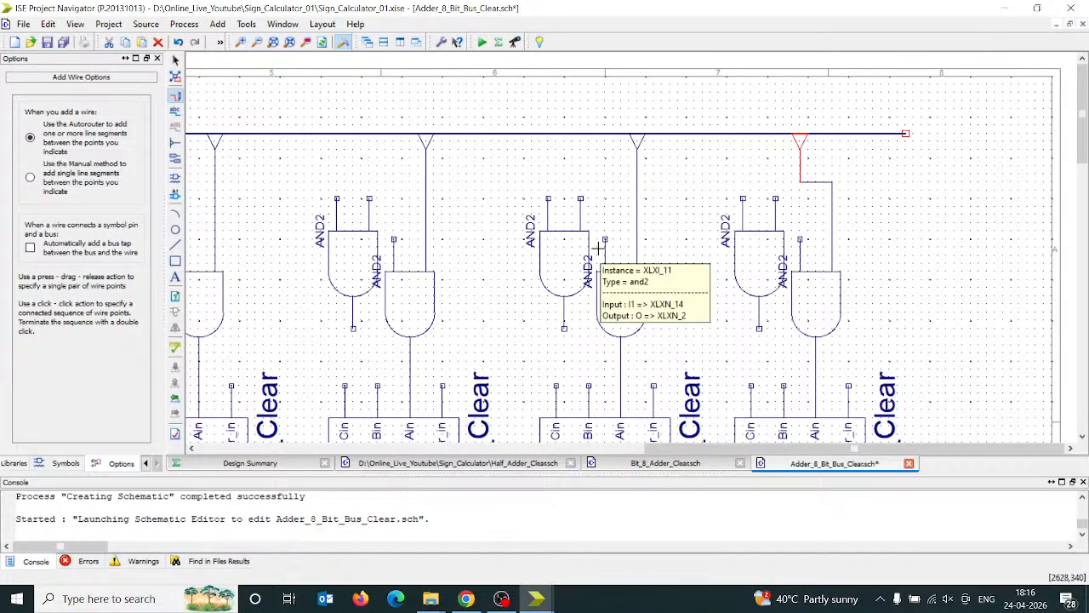
key("Escape")
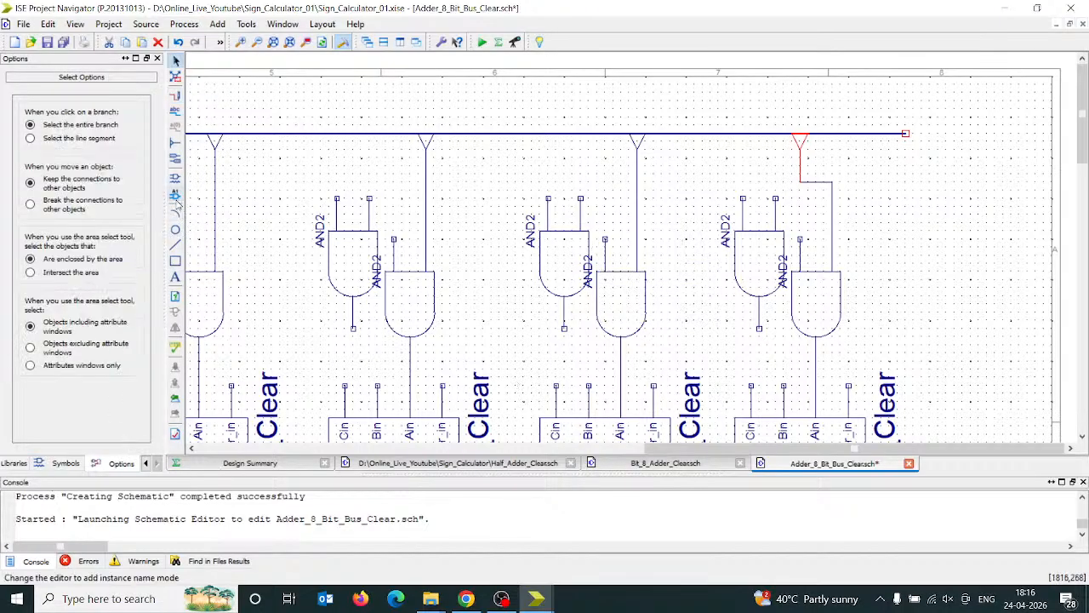
- Name the bus-tap wires of the three full adders nearest the A(7:0) marker A(7), A(6) and A(5), decreasing the name after each
left_click(175, 112)
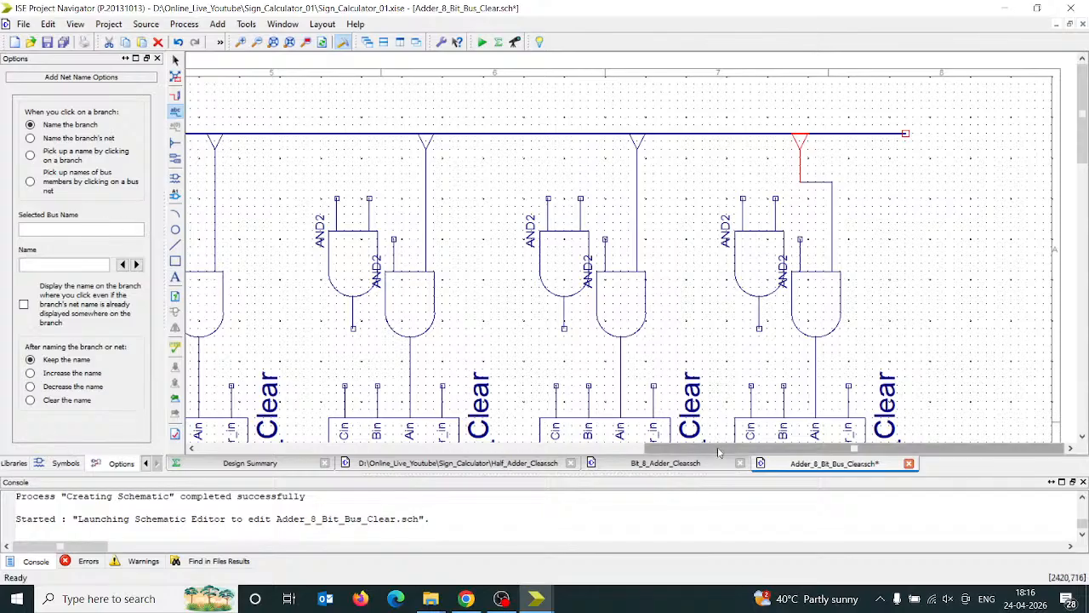
left_click_drag(723, 449, 255, 461)
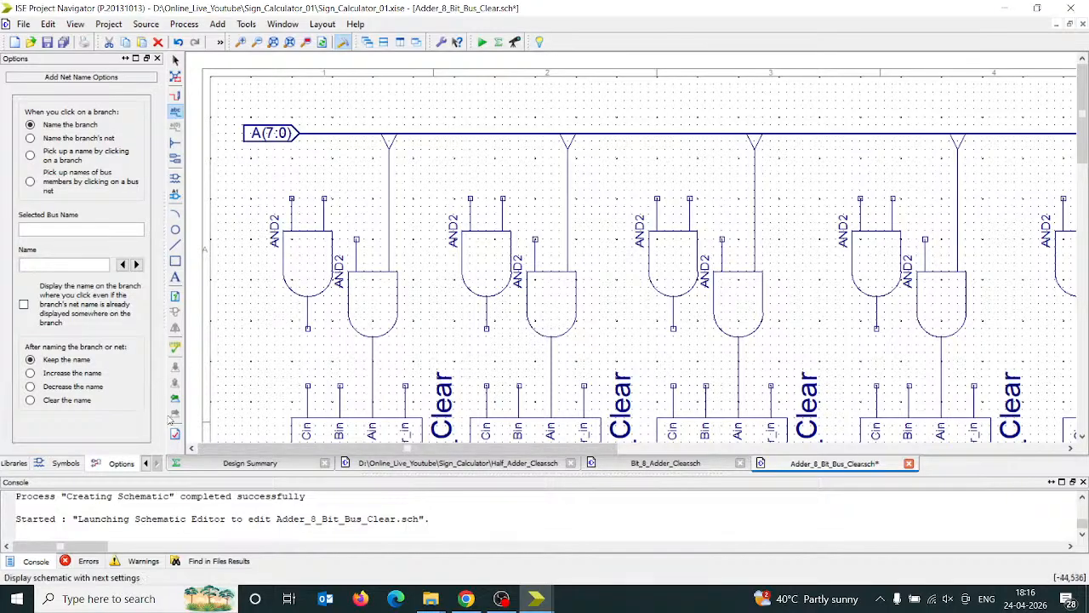
left_click(45, 262)
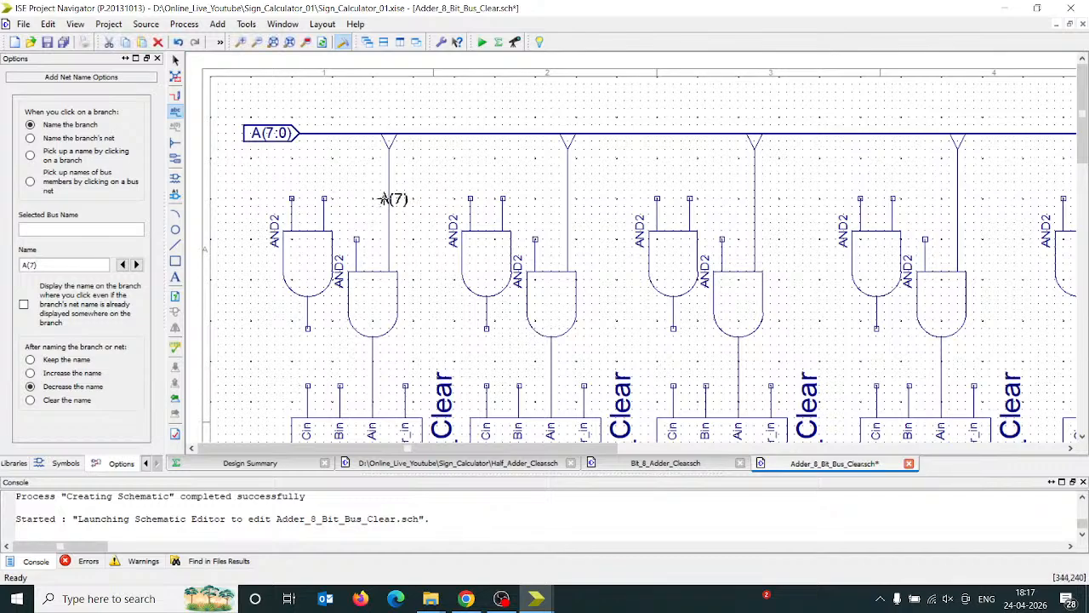
left_click(388, 199)
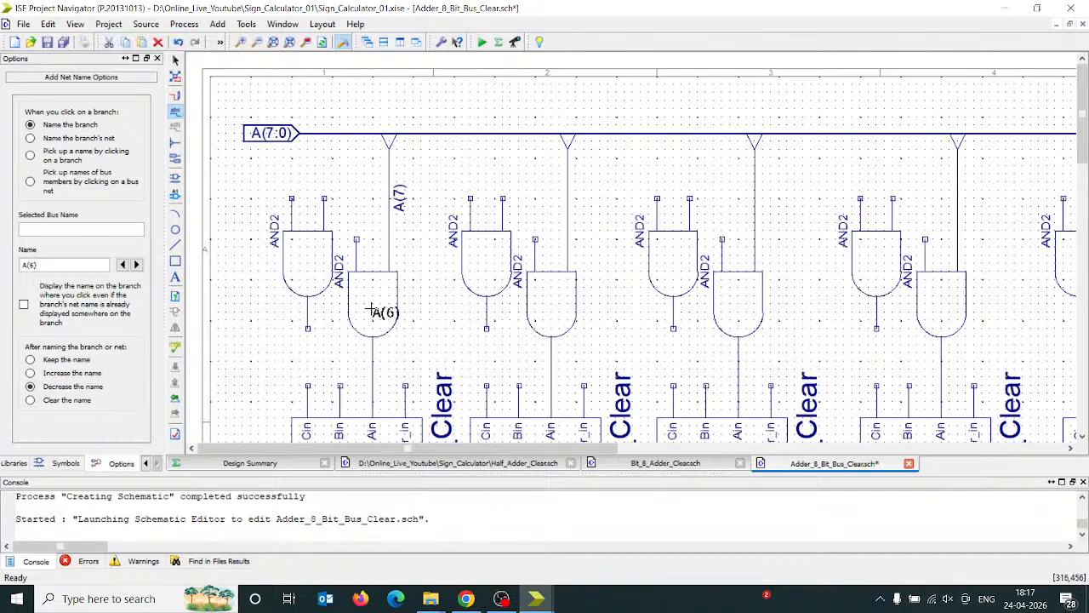
left_click(569, 205)
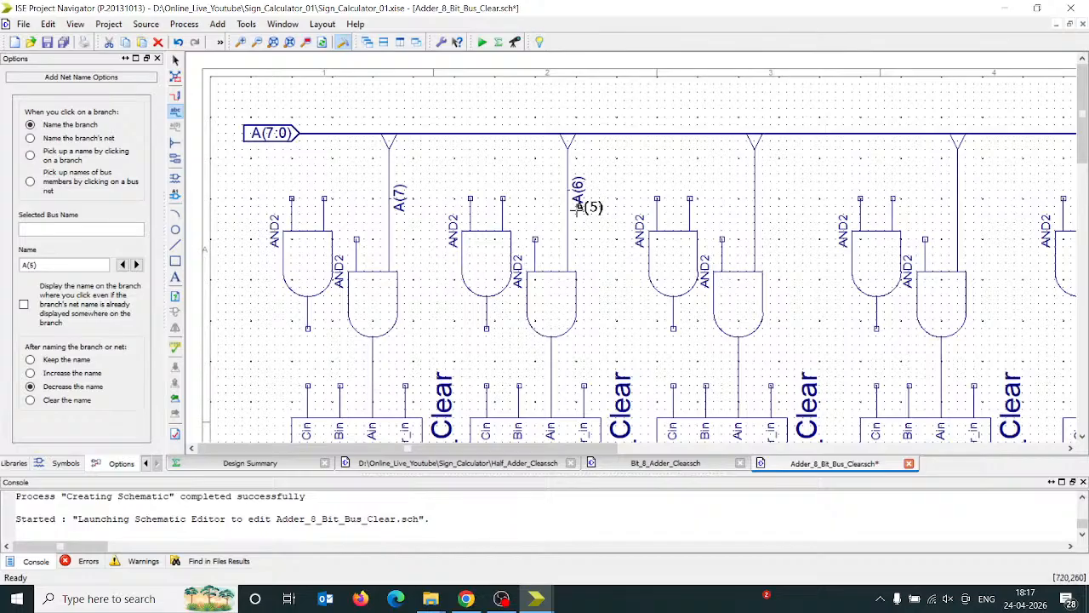
left_click(755, 194)
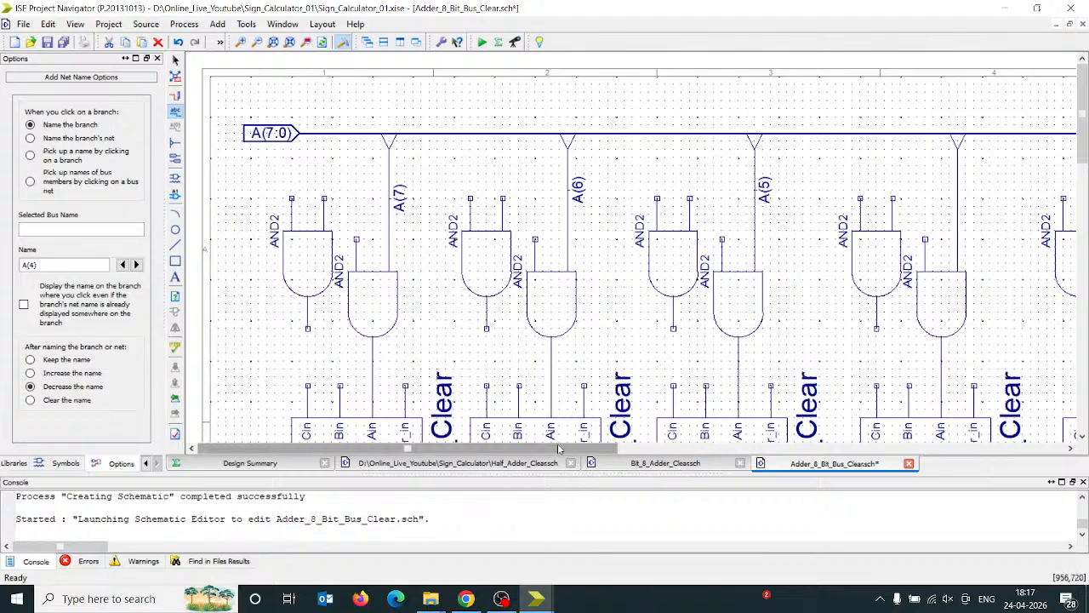
- Name the remaining five bus-tap wires A(4), A(3), A(2), A(1) and A(0), working towards the bus's open end
left_click_drag(558, 449, 696, 442)
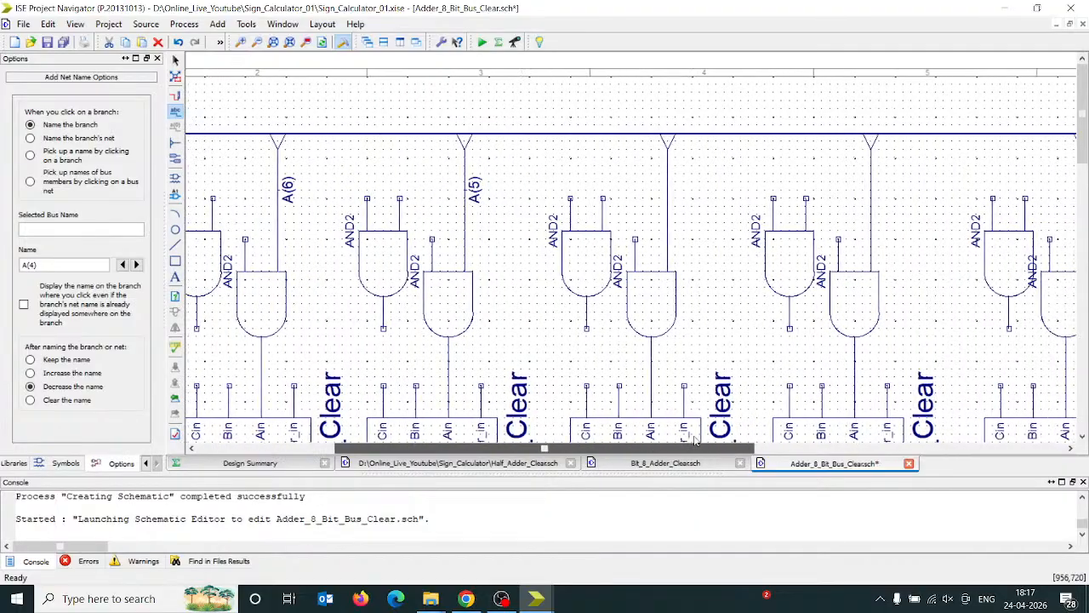
left_click(667, 198)
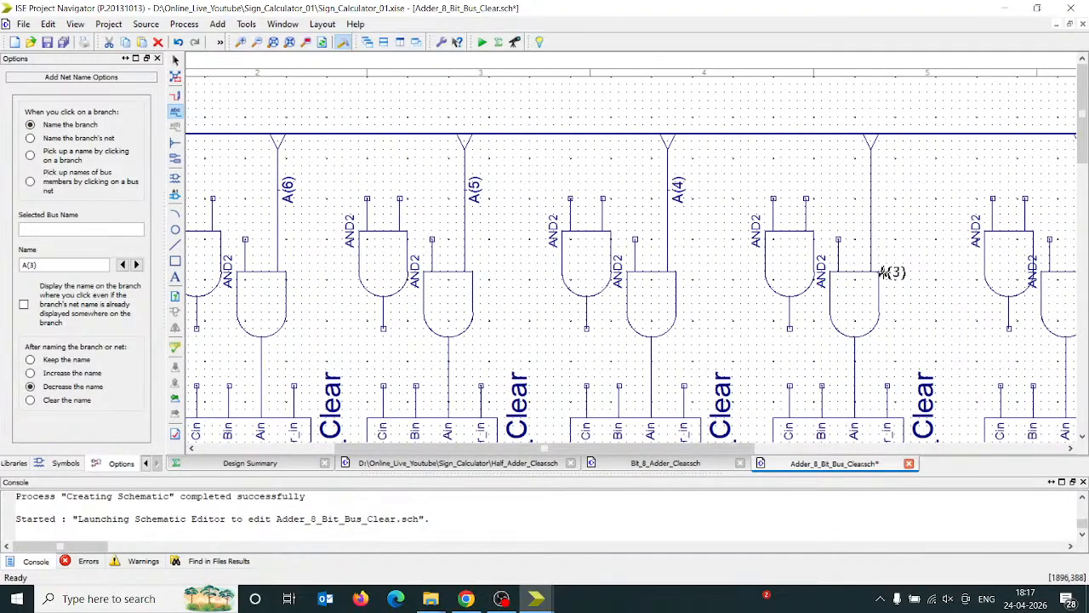
left_click(871, 200)
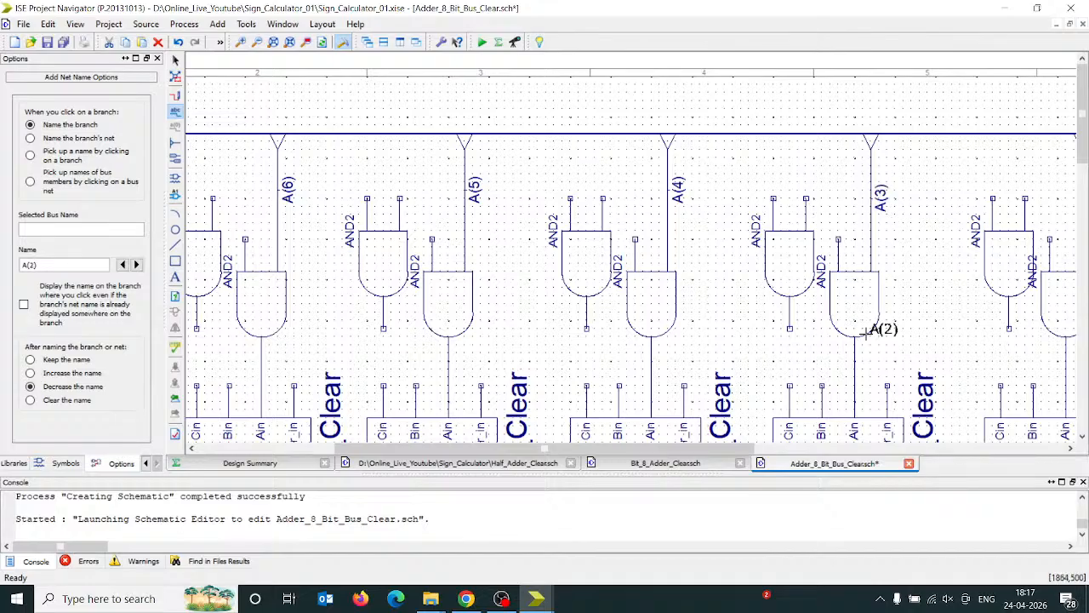
left_click_drag(638, 455, 862, 451)
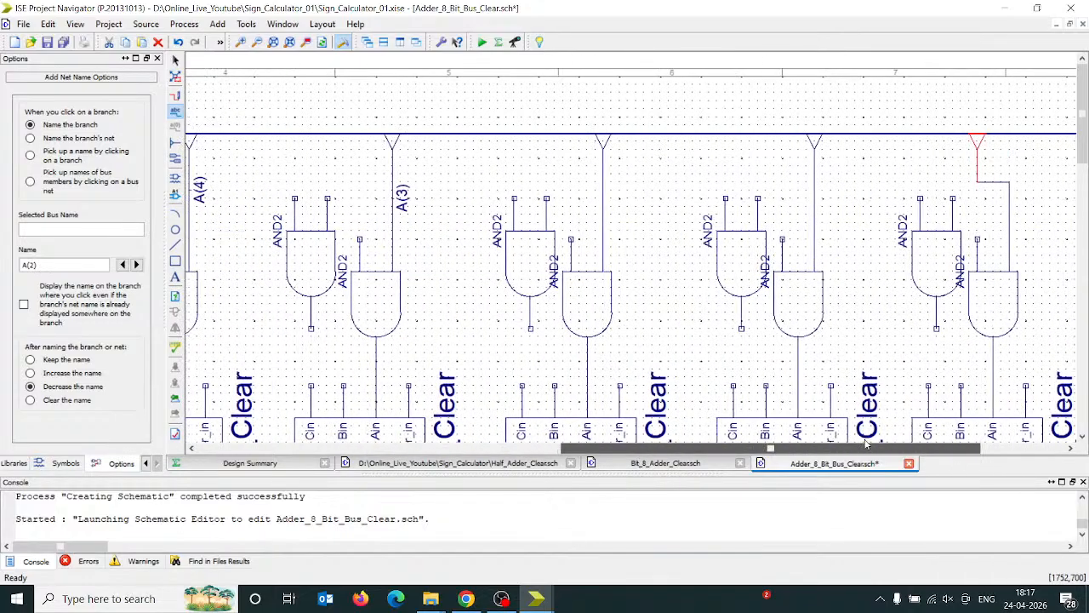
left_click(602, 199)
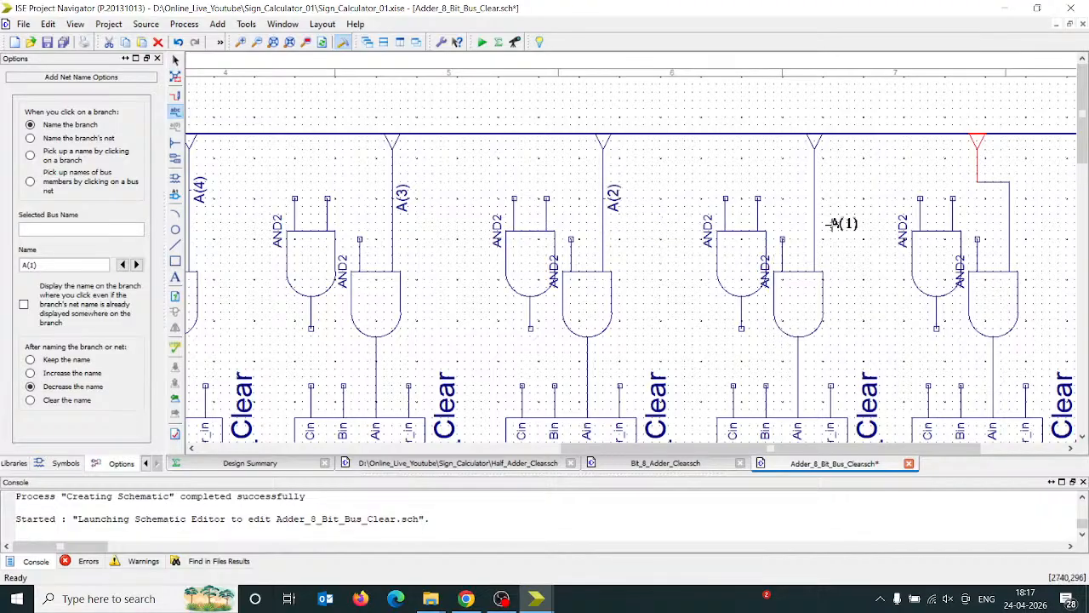
left_click(816, 206)
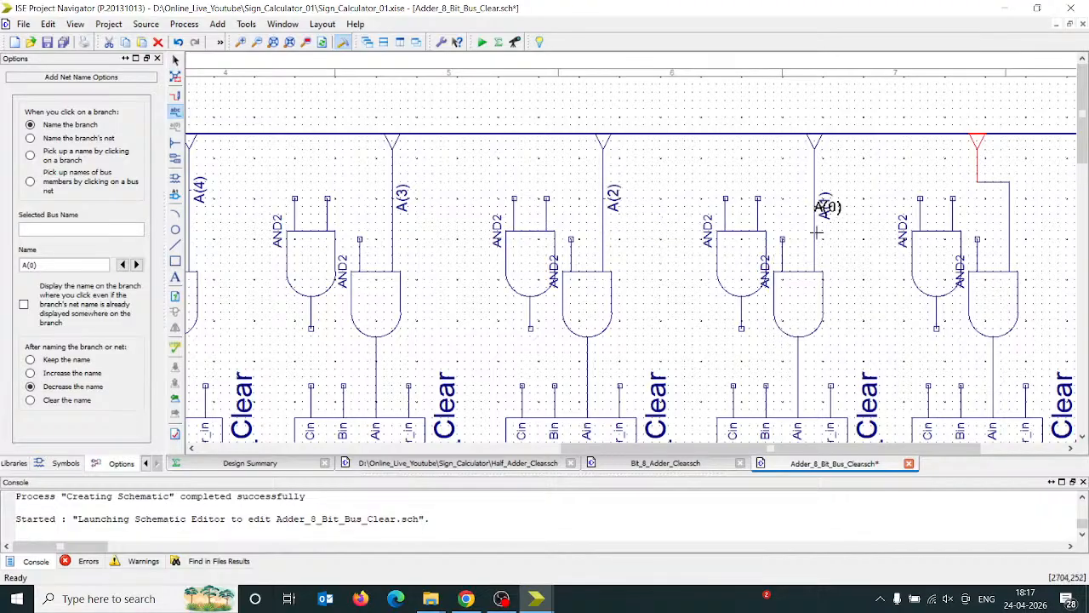
left_click_drag(829, 448, 914, 449)
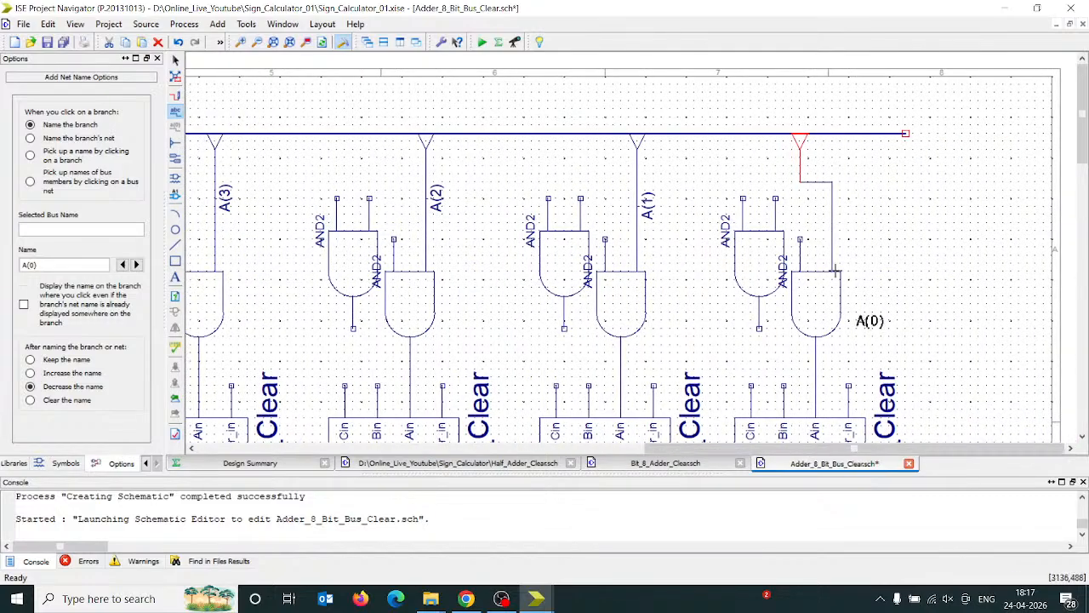
left_click(828, 206)
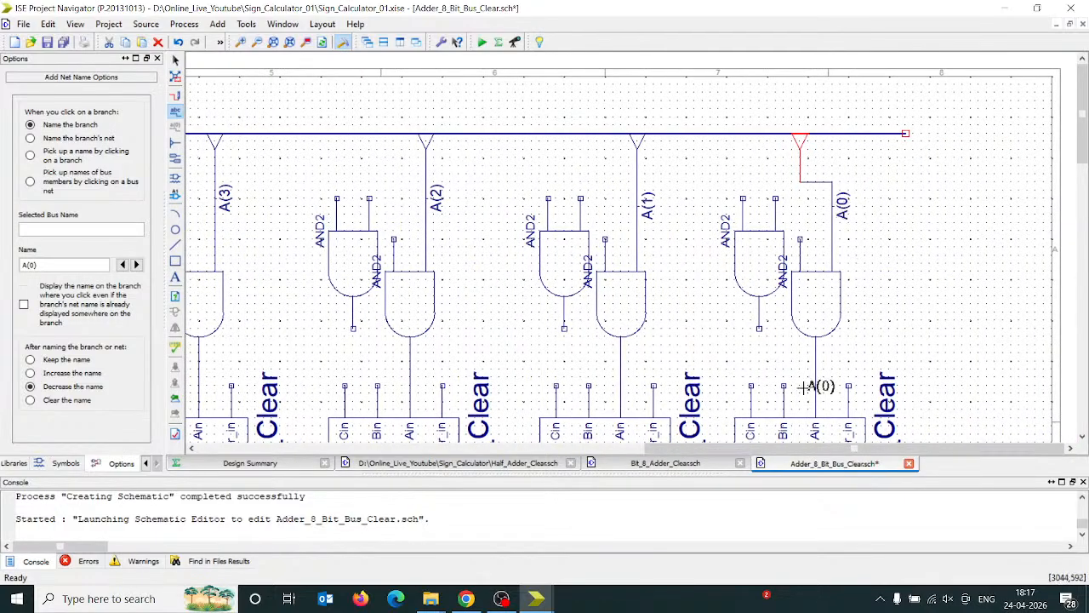
- Draw a horizontal wire above the A(7:0) bus, spanning all eight full adders and ending level with the bus's open end
left_click_drag(791, 449, 293, 451)
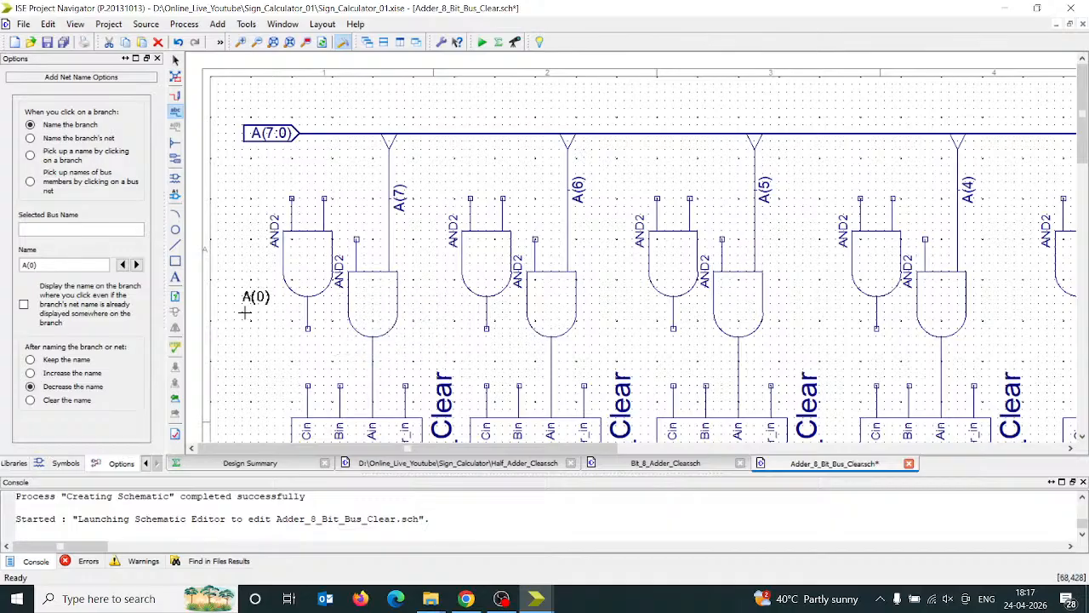
left_click(175, 96)
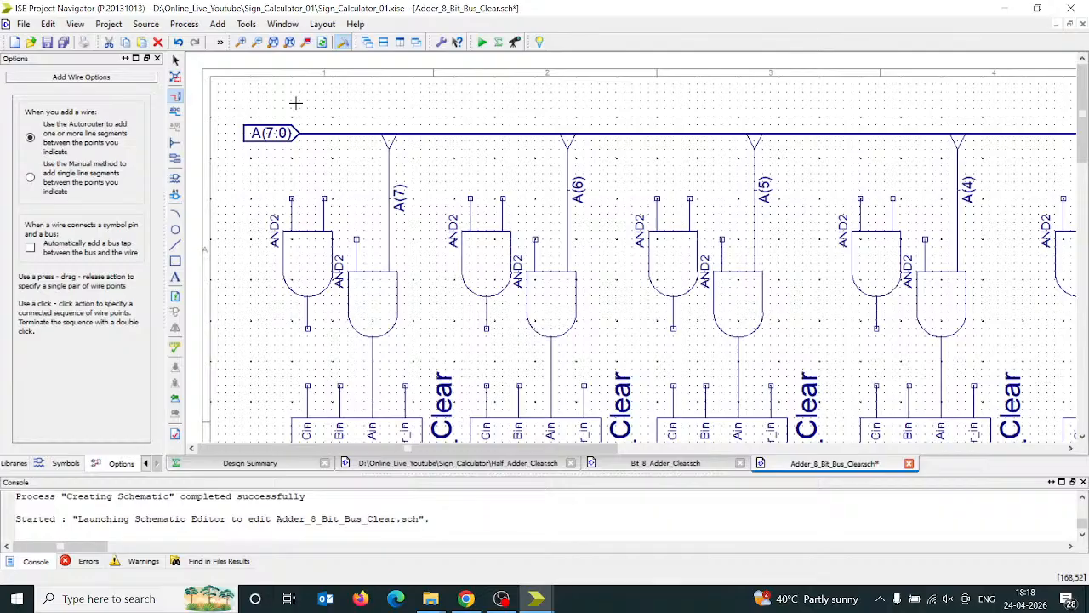
left_click_drag(294, 100, 1048, 102)
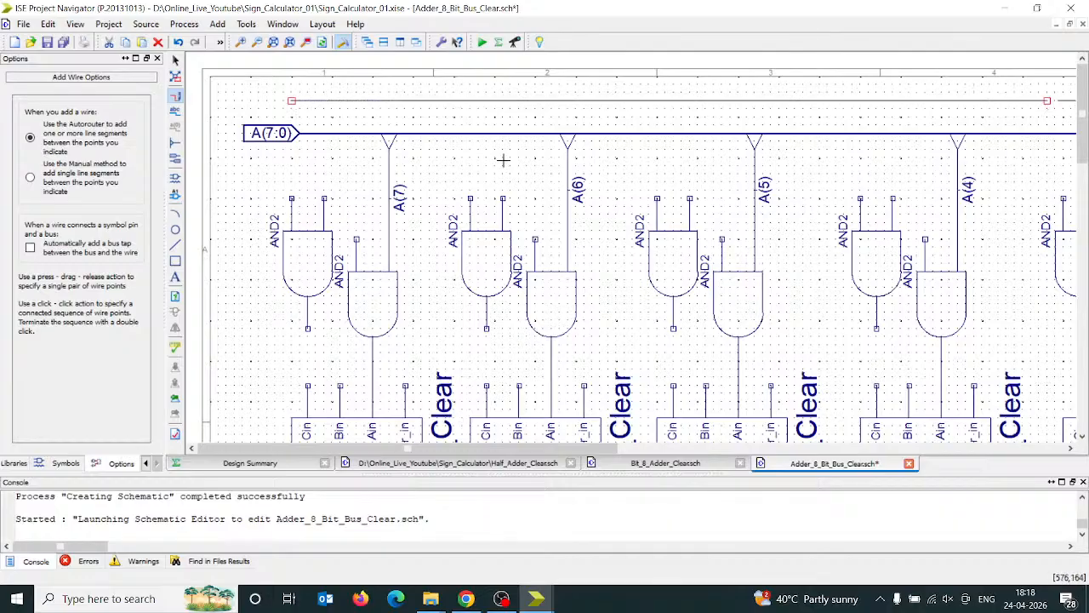
left_click(258, 41)
left_click(259, 41)
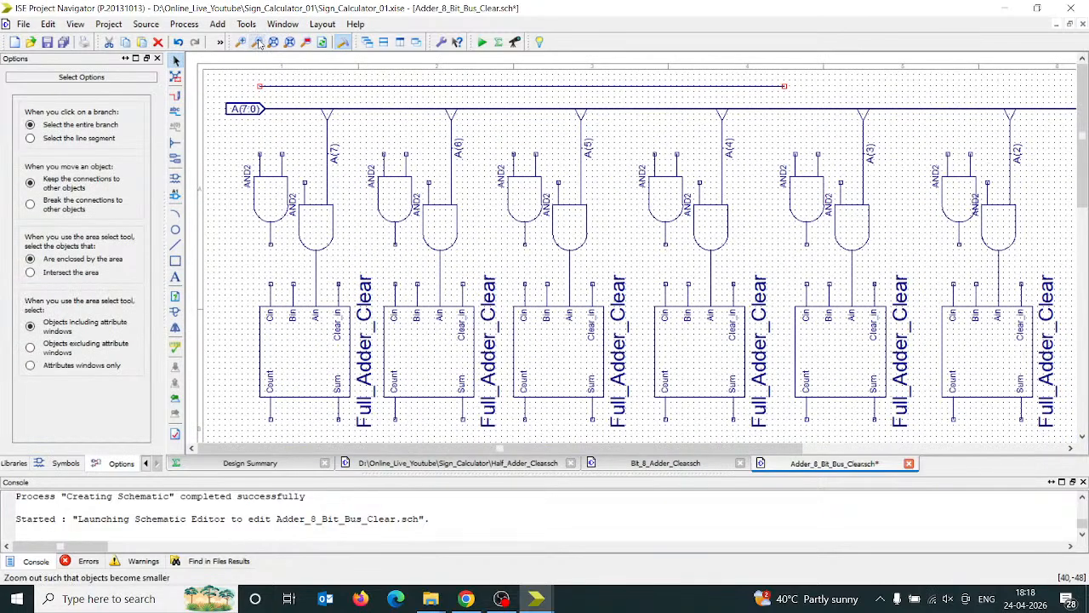
left_click(258, 42)
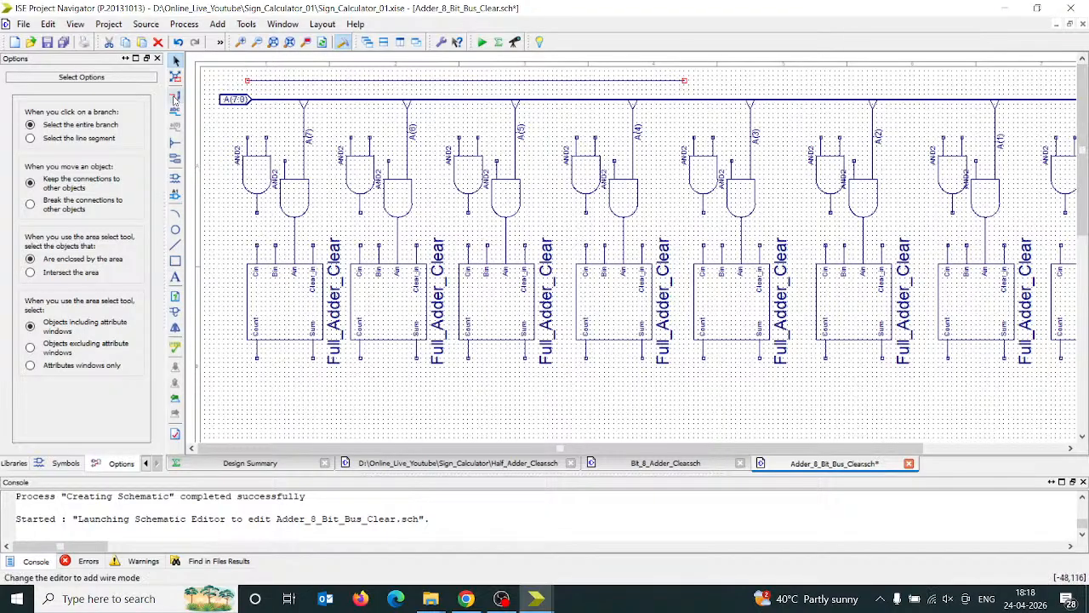
left_click(174, 97)
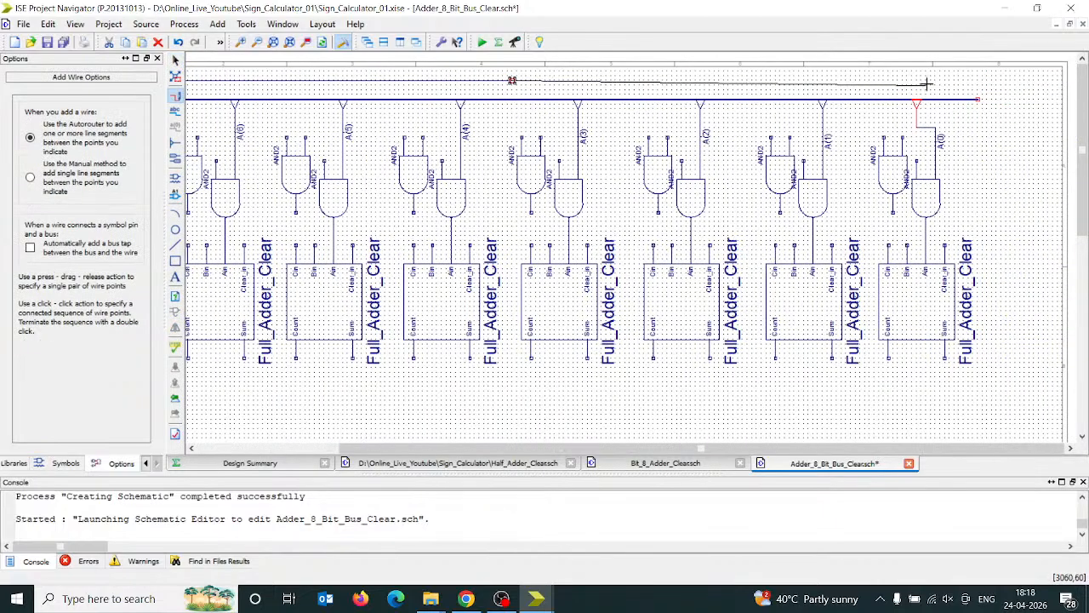
double_click(976, 80)
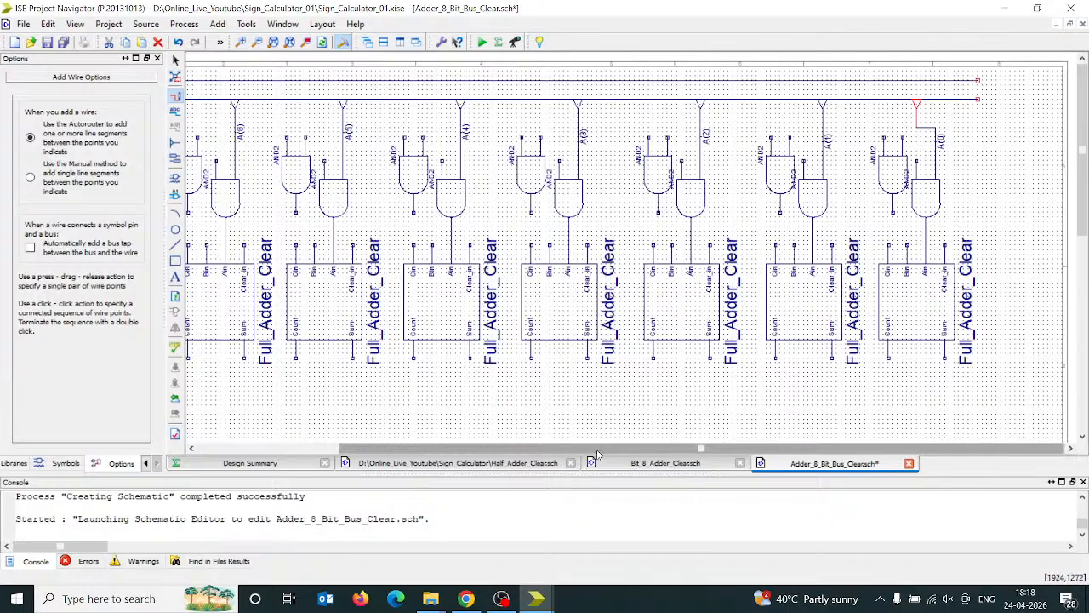
- Add an automatic I/O marker to the new upper wire at the end nearest the A(7:0) marker
left_click_drag(598, 449, 417, 451)
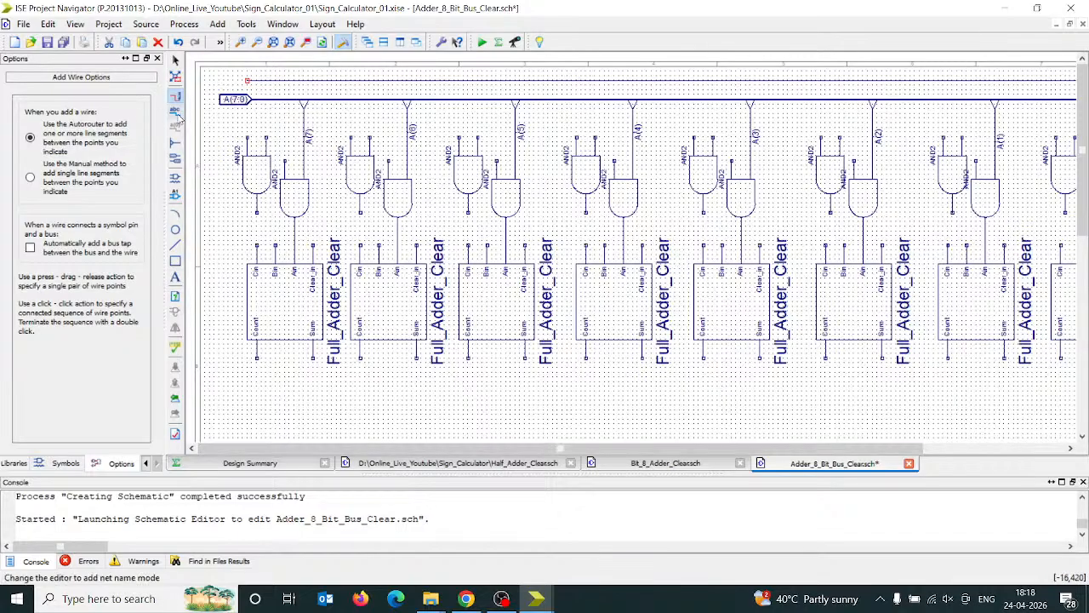
left_click(176, 159)
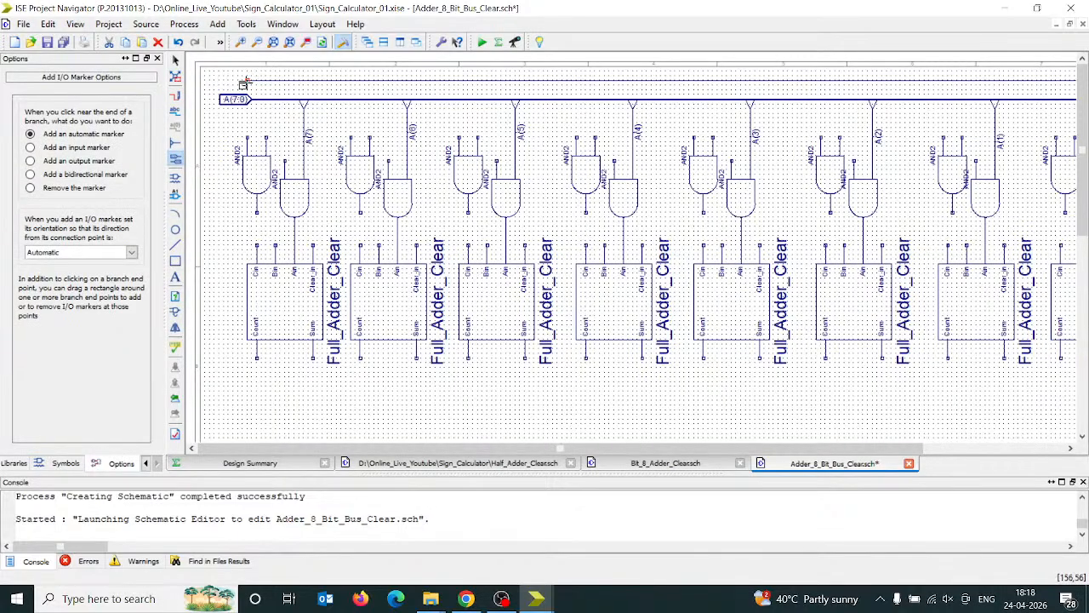
left_click(243, 80)
key("Escape")
- Rename the net of the new upper I/O marker to B(7:0)
left_click(219, 86)
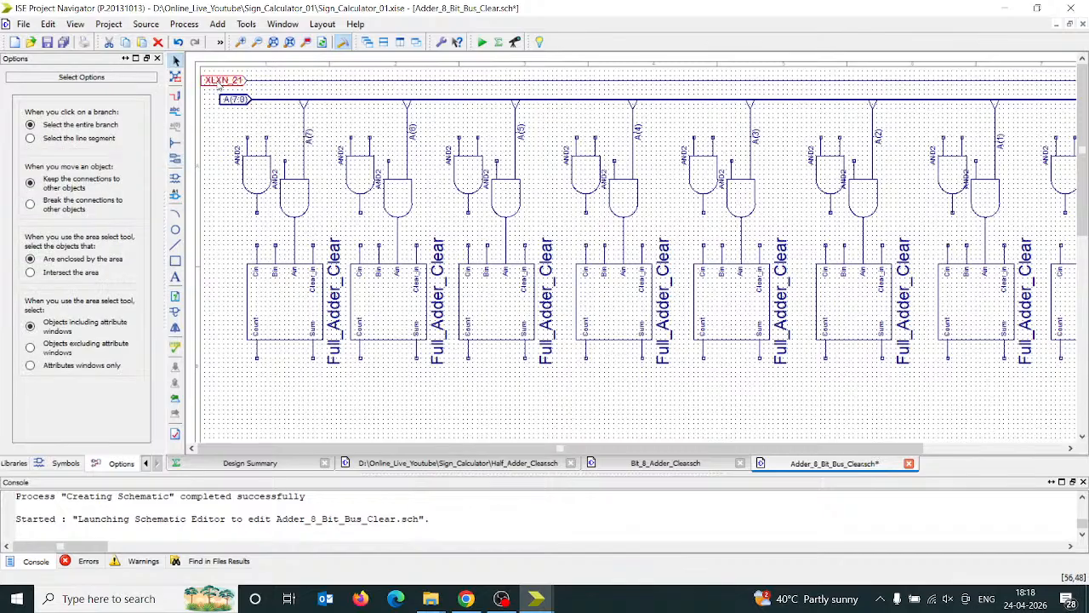
double_click(219, 85)
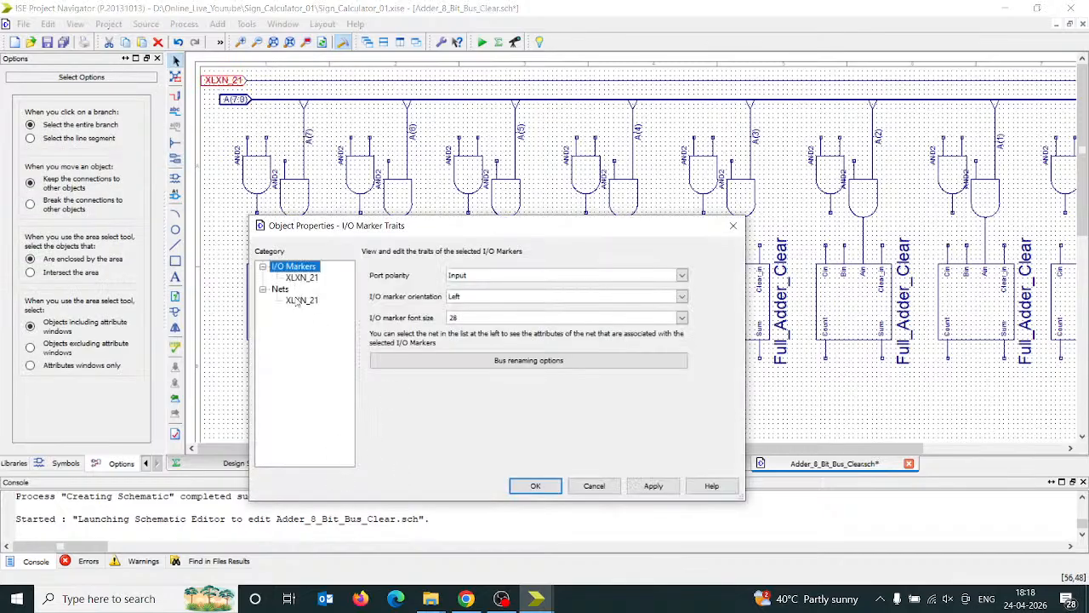
left_click(300, 300)
left_click_drag(481, 302, 378, 297)
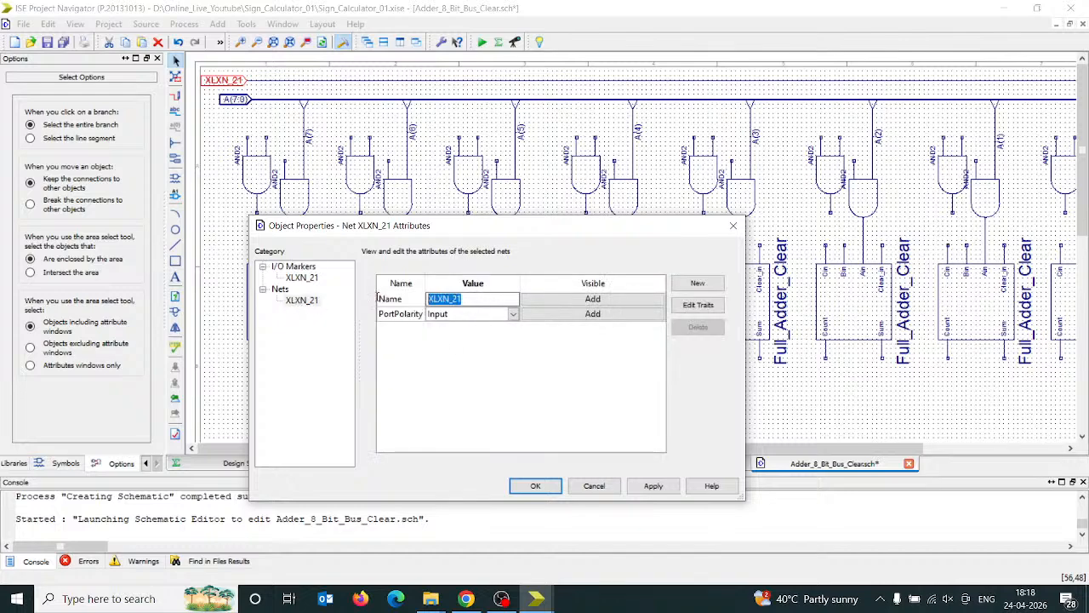
type("B(7:0")
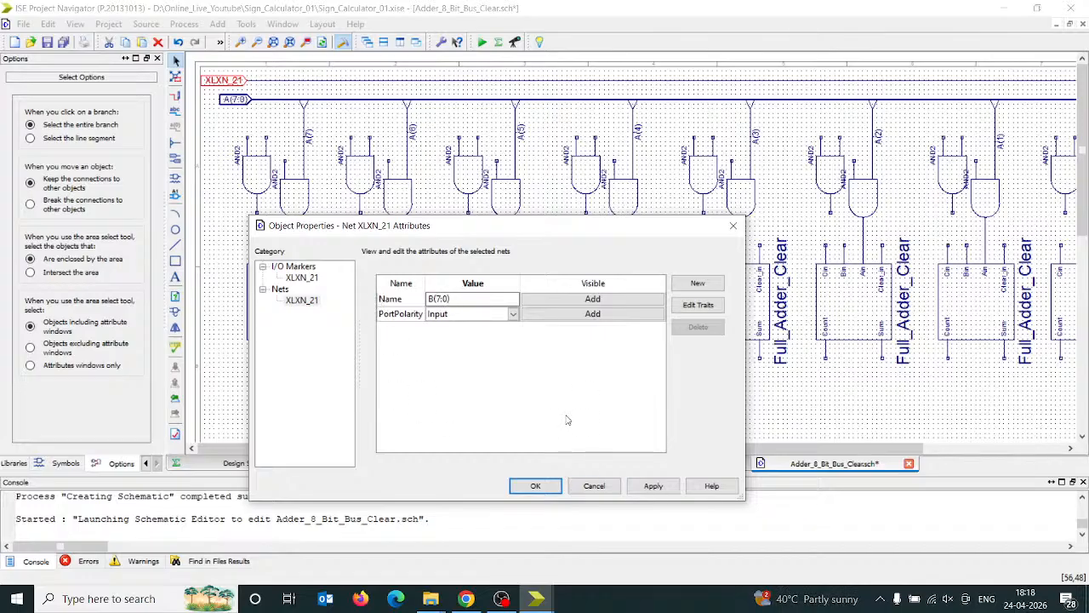
left_click(535, 485)
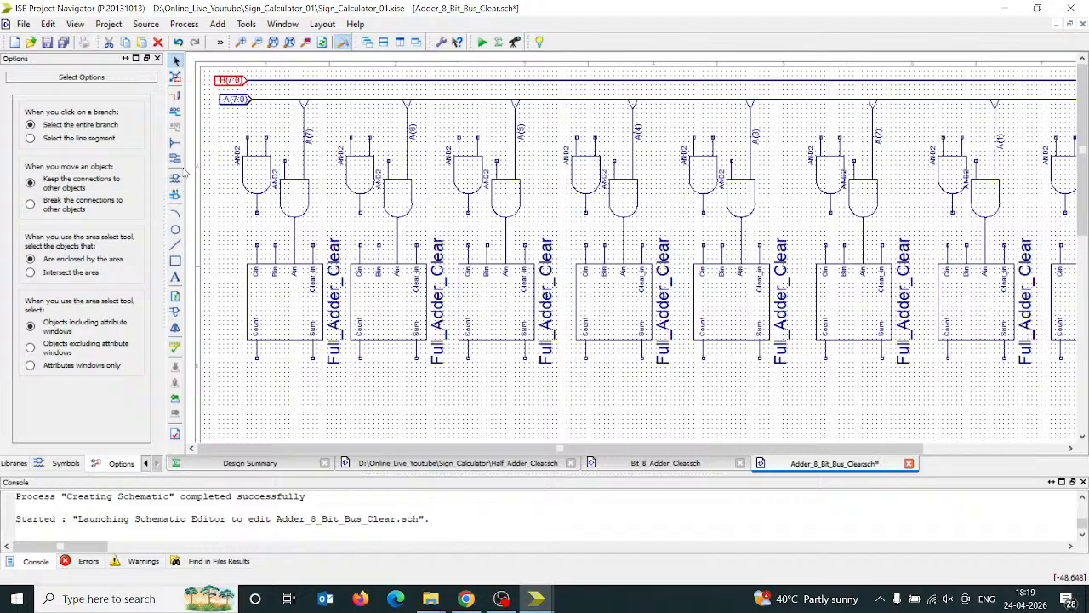
- Move the A(7:0) bus line with its taps, AND2 gates and all eight full adders down, away from the B(7:0) bus
left_click(176, 144)
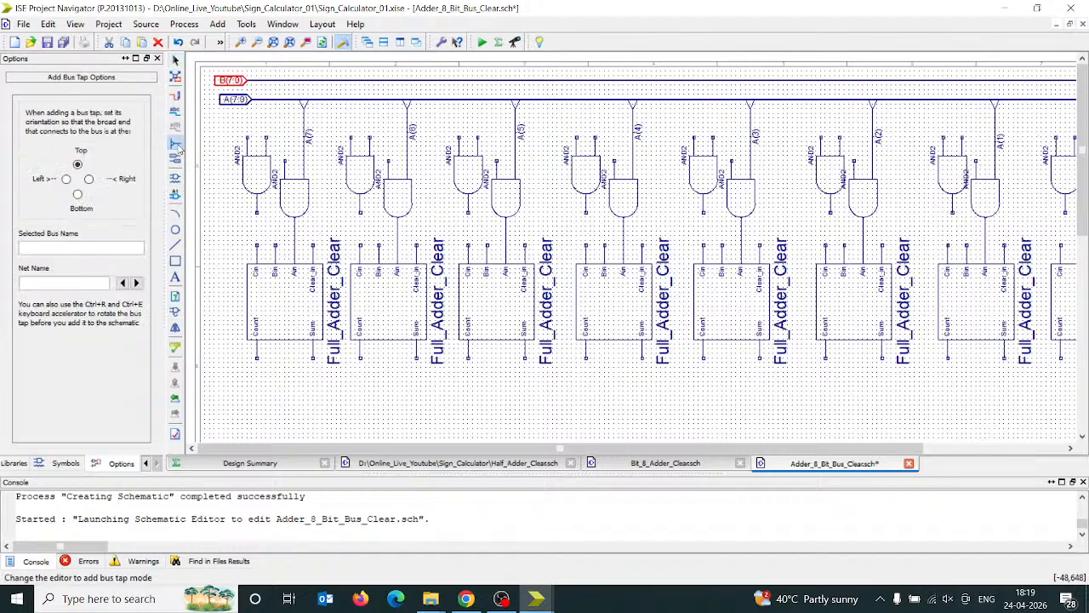
key("Escape")
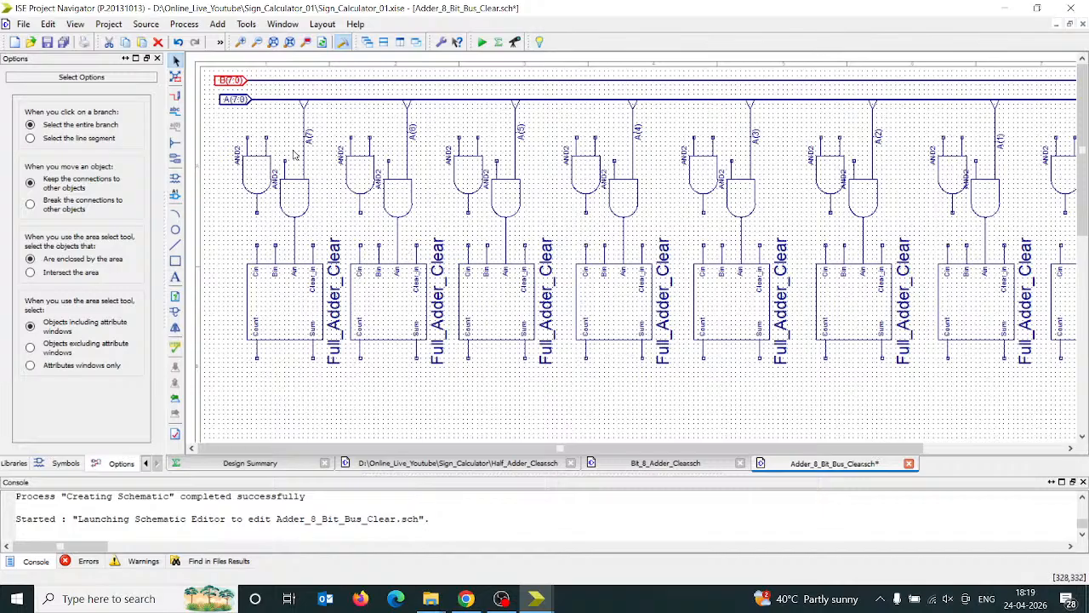
left_click(258, 43)
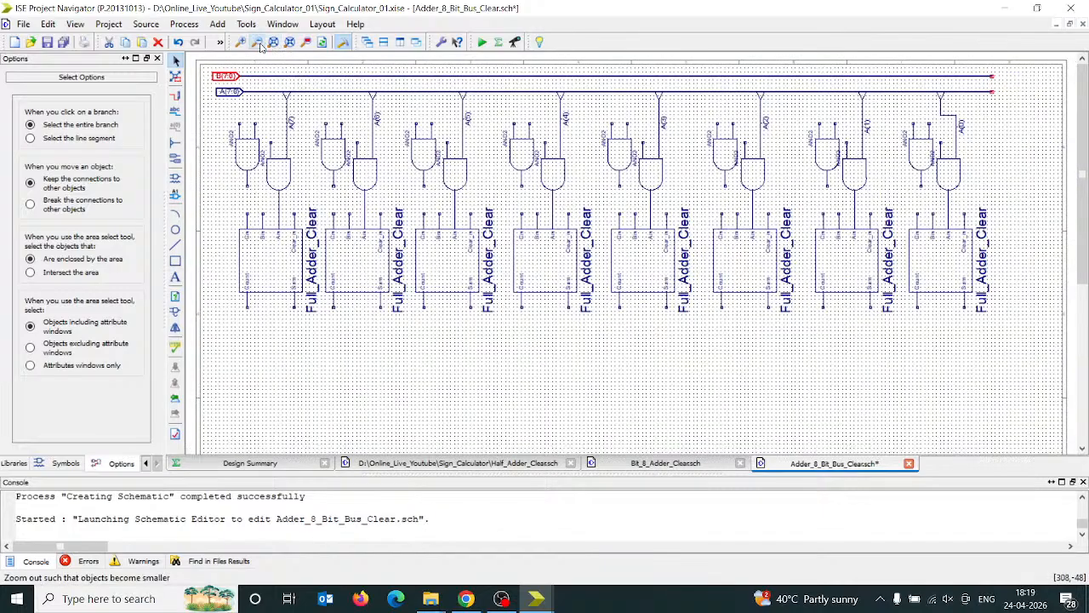
left_click_drag(1023, 92, 193, 390)
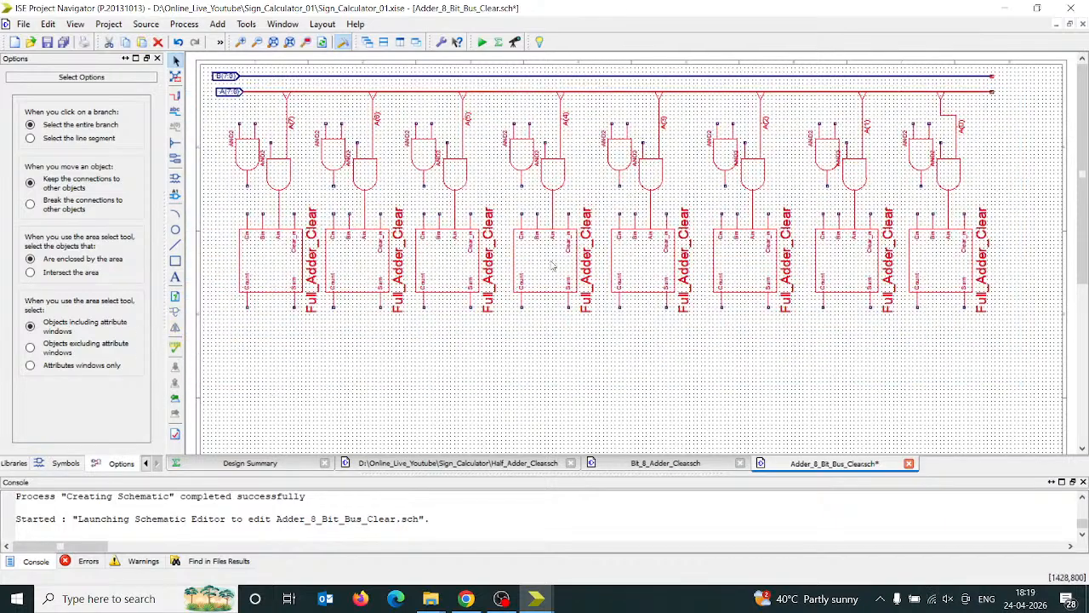
left_click_drag(550, 267, 571, 358)
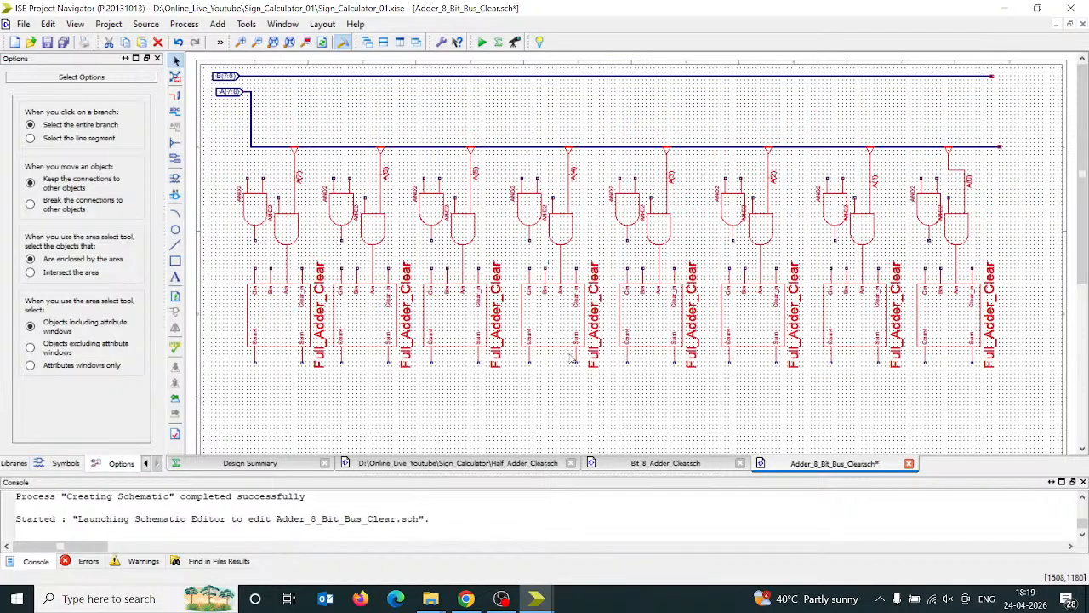
- Move the A(7:0) marker down in line with its bus so the connection runs straight
left_click(356, 96)
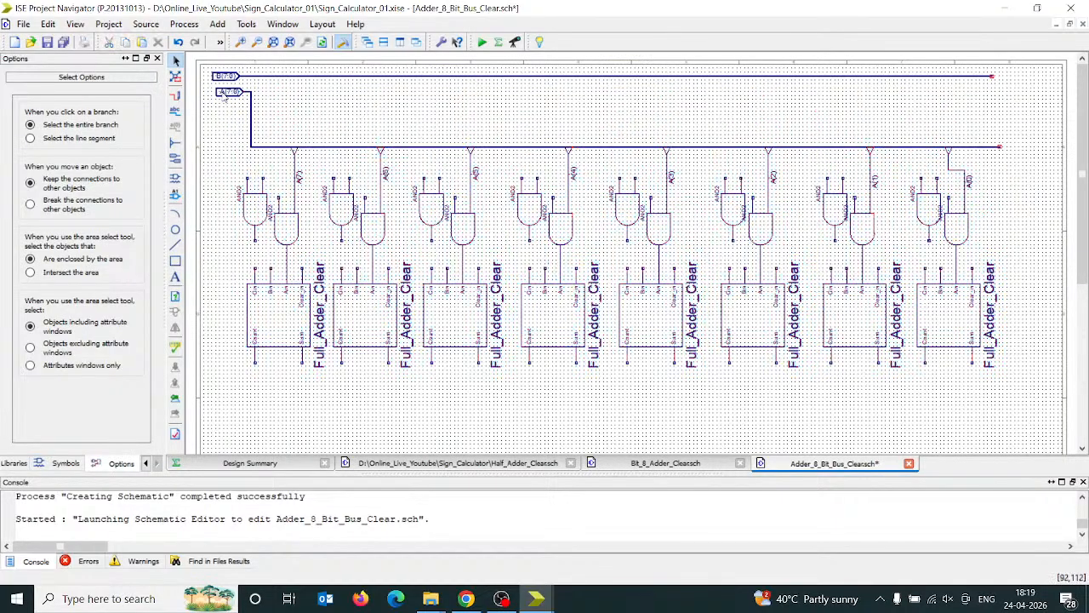
left_click_drag(223, 96, 219, 147)
left_click(316, 127)
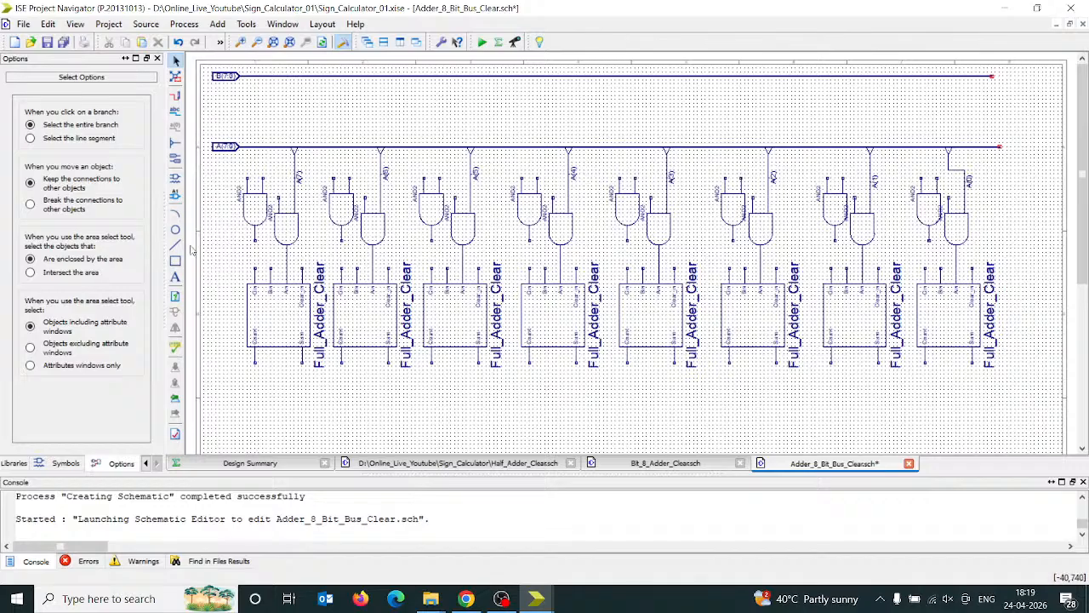
- Add five bus taps with the broad end up on the B(7:0) bus, above the B-side AND2 gates for bits 7 to 3
left_click(175, 145)
left_click(241, 42)
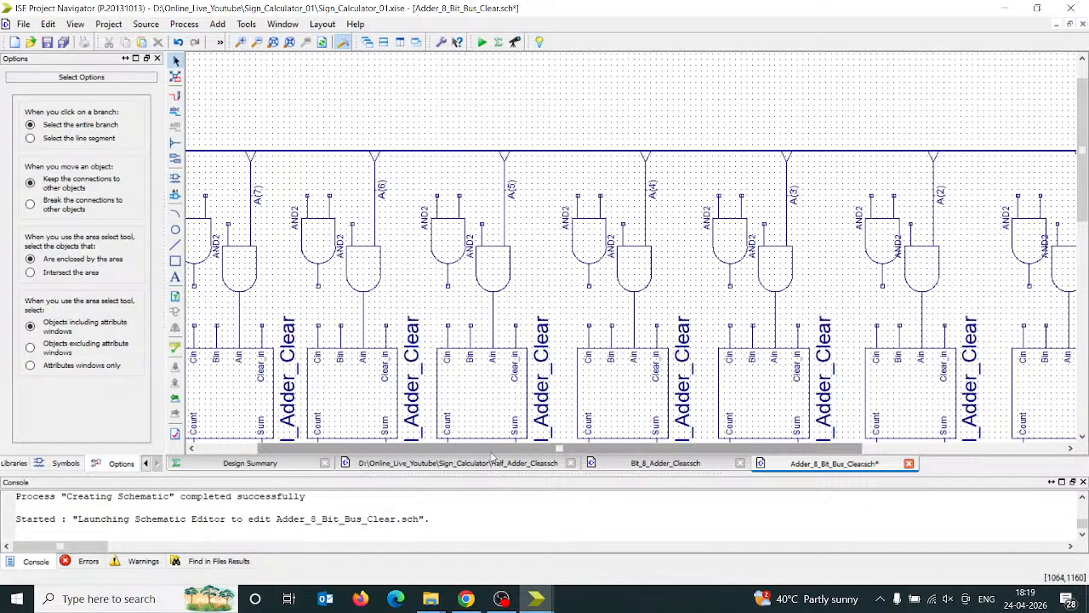
left_click_drag(493, 443, 348, 464)
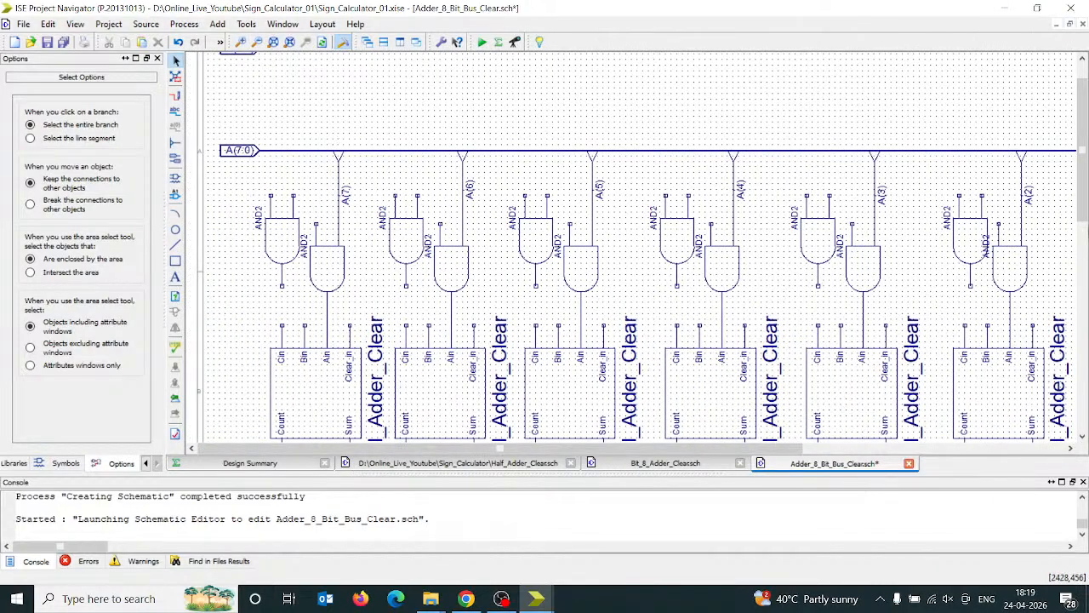
left_click_drag(1084, 193, 1086, 166)
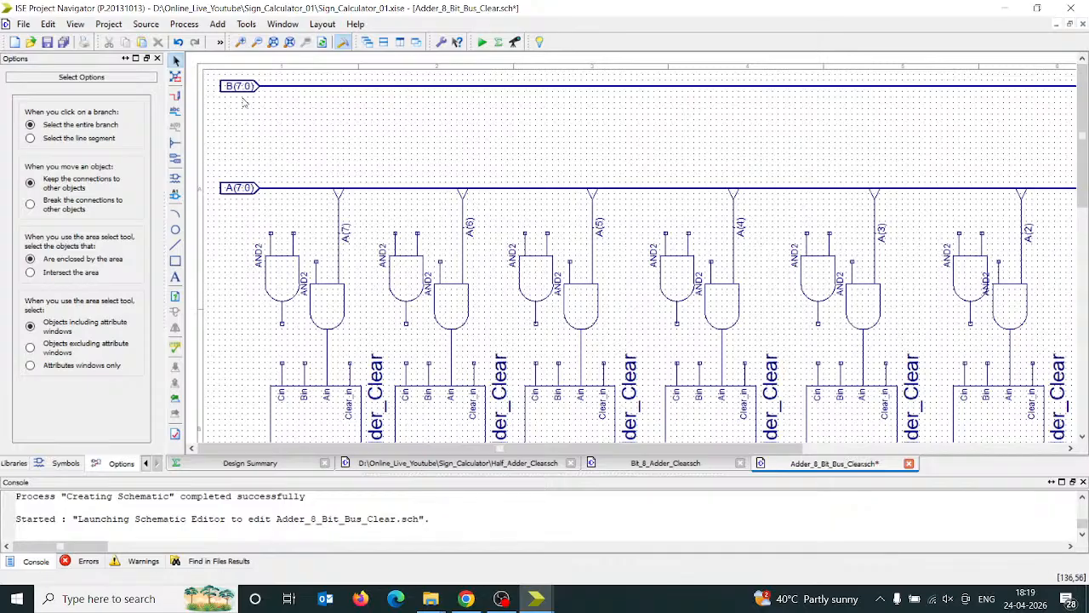
left_click(176, 142)
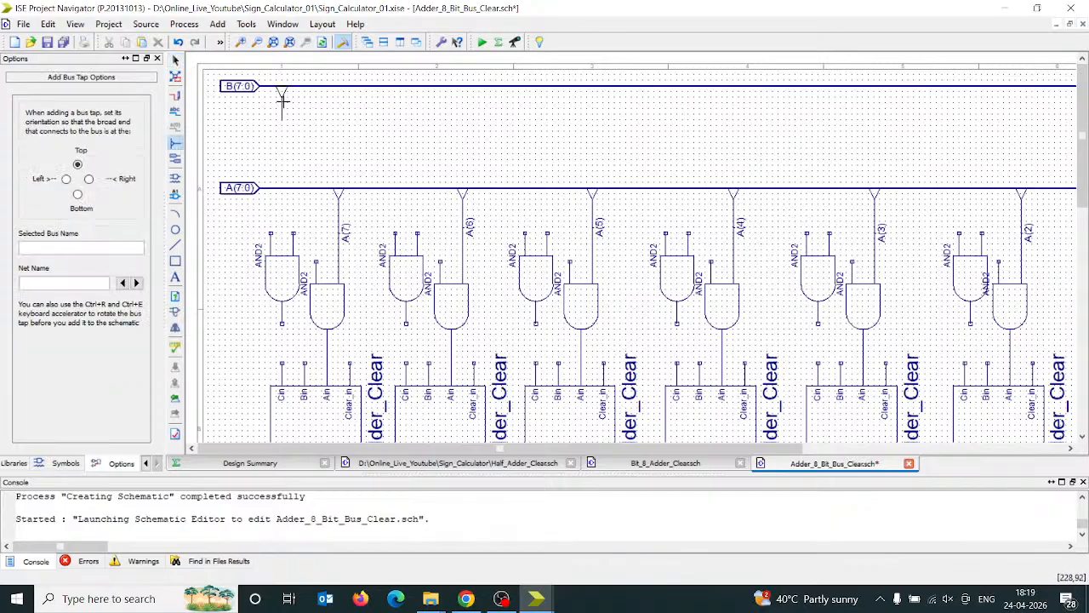
left_click(282, 101)
left_click(394, 103)
left_click(524, 101)
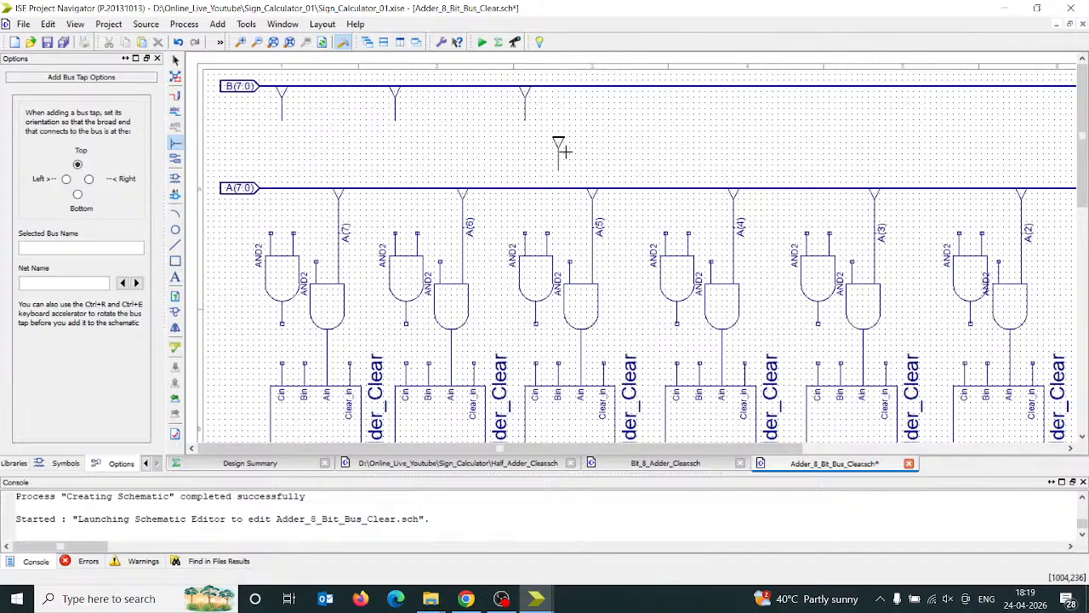
left_click(661, 102)
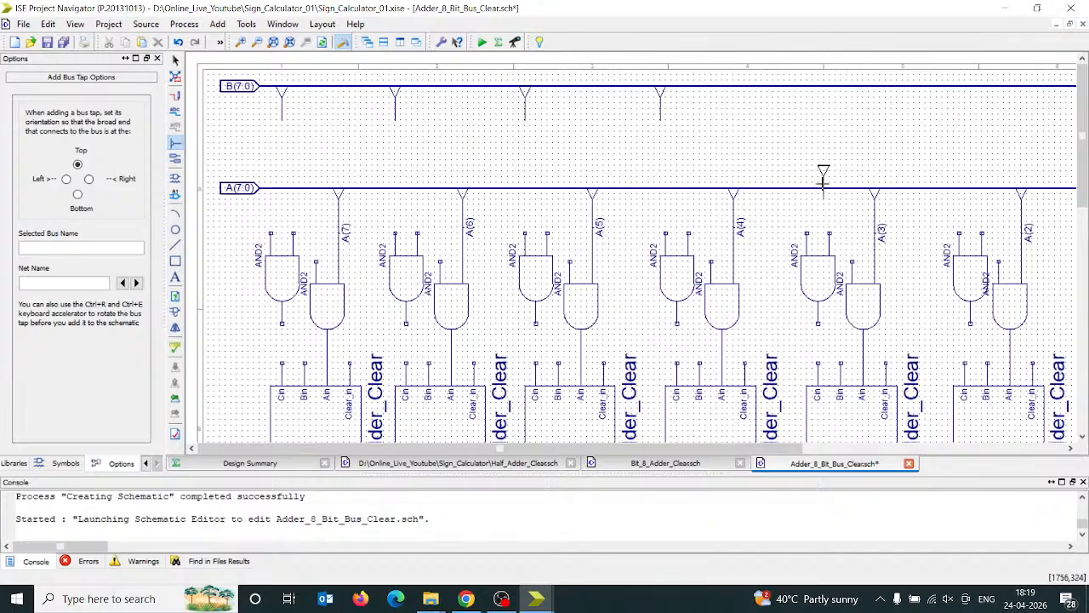
left_click(807, 103)
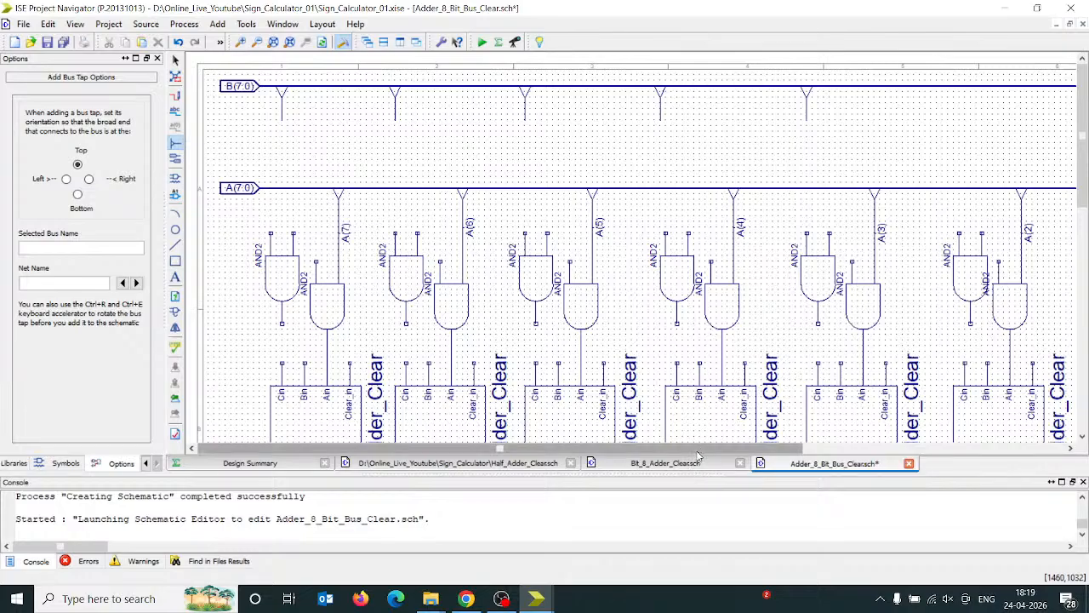
- Add the remaining three bus taps on the B(7:0) bus, above the B-side AND2 gates for bits 2, 1 and 0
left_click_drag(700, 448, 858, 453)
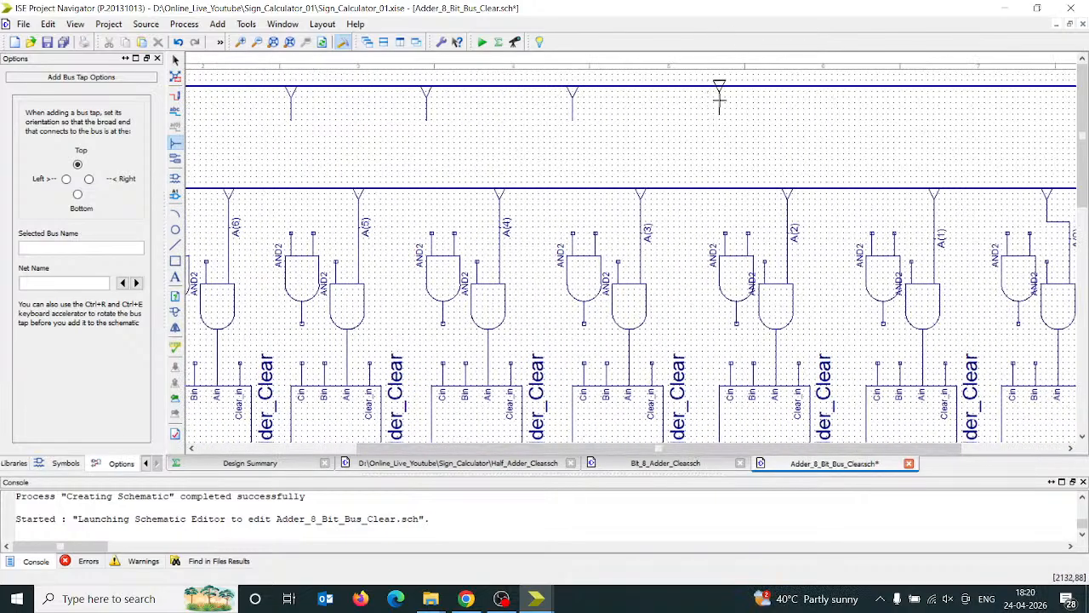
left_click(719, 102)
left_click(865, 102)
left_click_drag(785, 449, 909, 447)
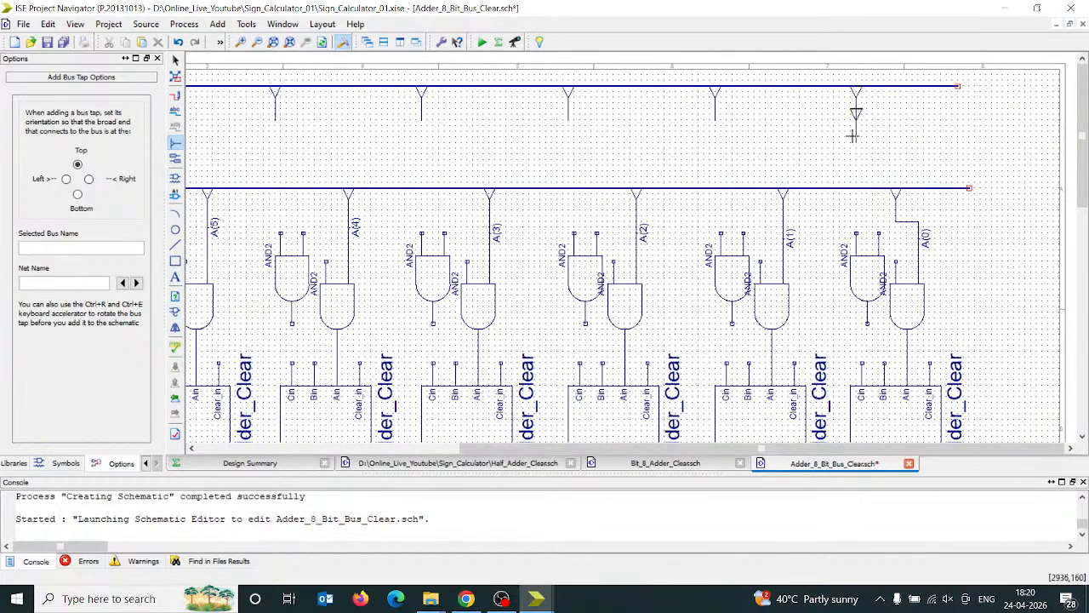
- Wire the B(7:0) bus taps for bits 7, 6 and 5 to the first inputs of the B-side AND2 gates below them
left_click_drag(870, 449, 602, 458)
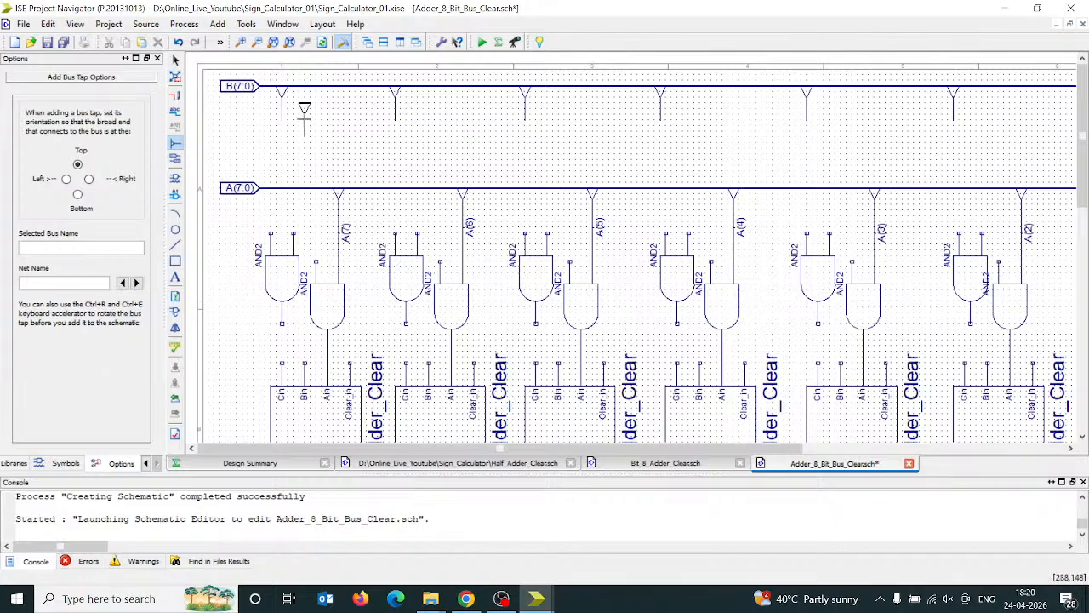
left_click(176, 98)
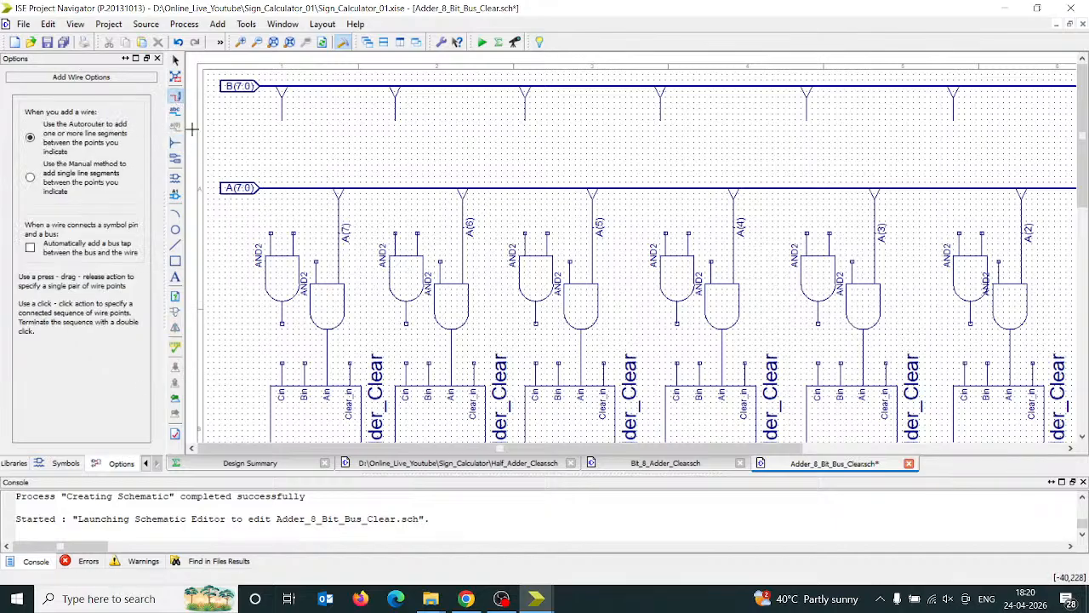
left_click(271, 232)
left_click(282, 121)
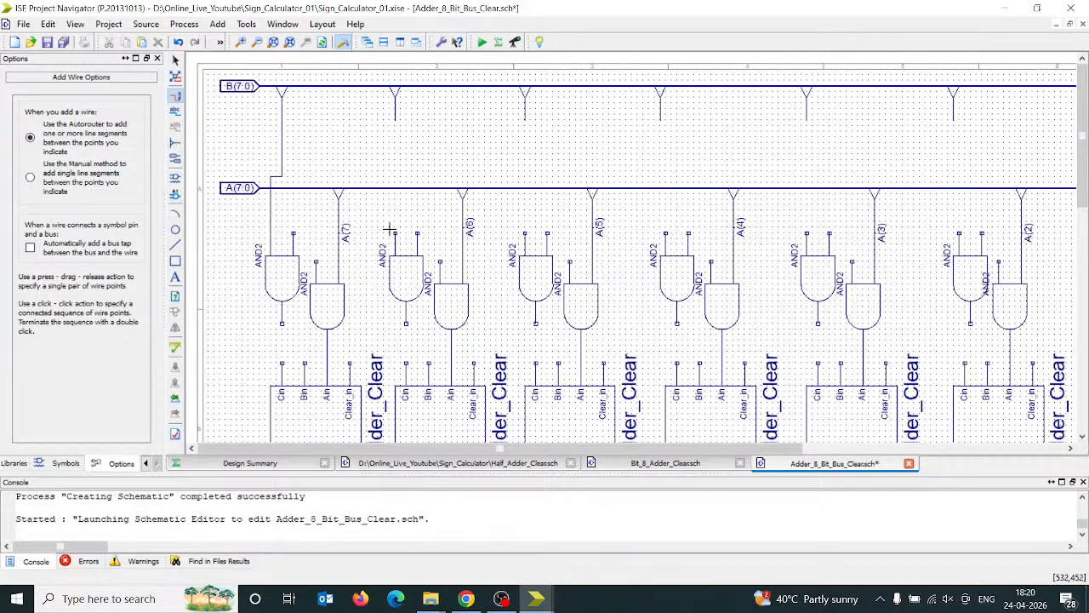
left_click(394, 232)
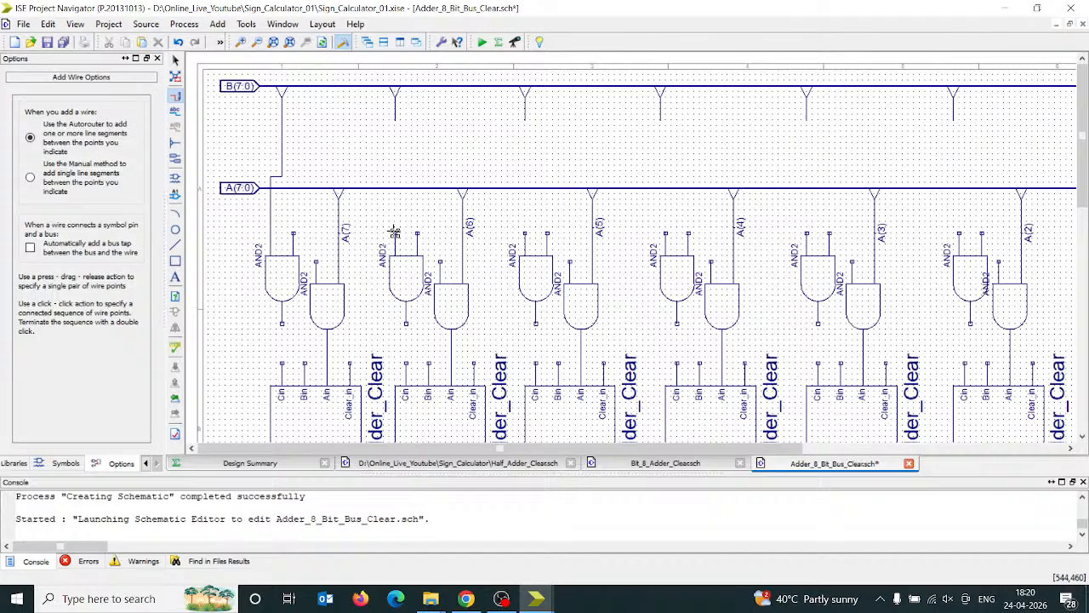
left_click(394, 120)
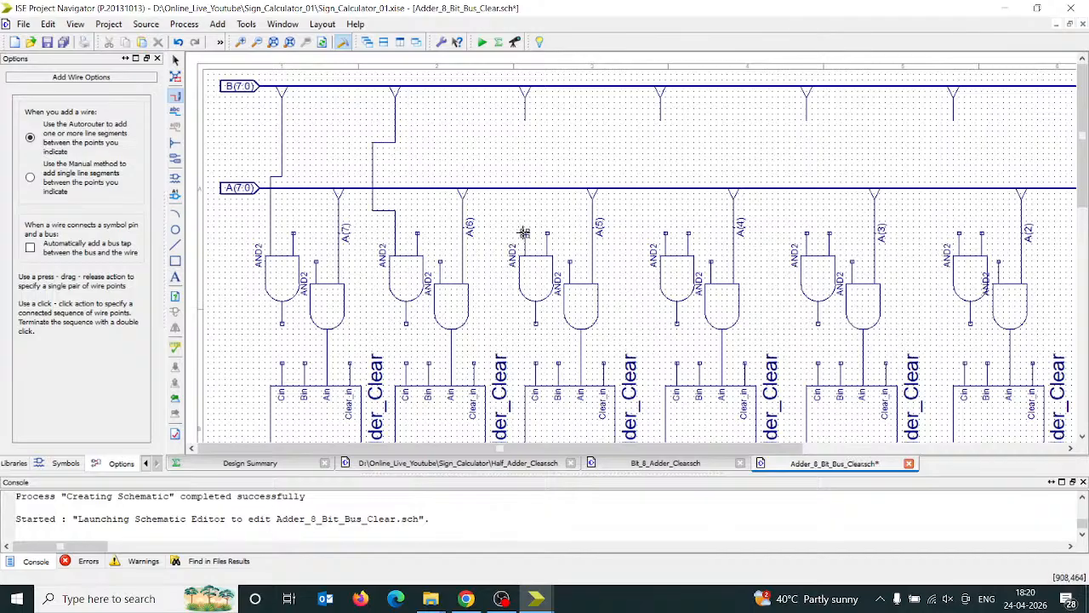
left_click(523, 232)
double_click(525, 120)
- Wire the outputs of the B-side AND2 gates for bits 7 to 3 to the Bin pins of their full adders
left_click(281, 324)
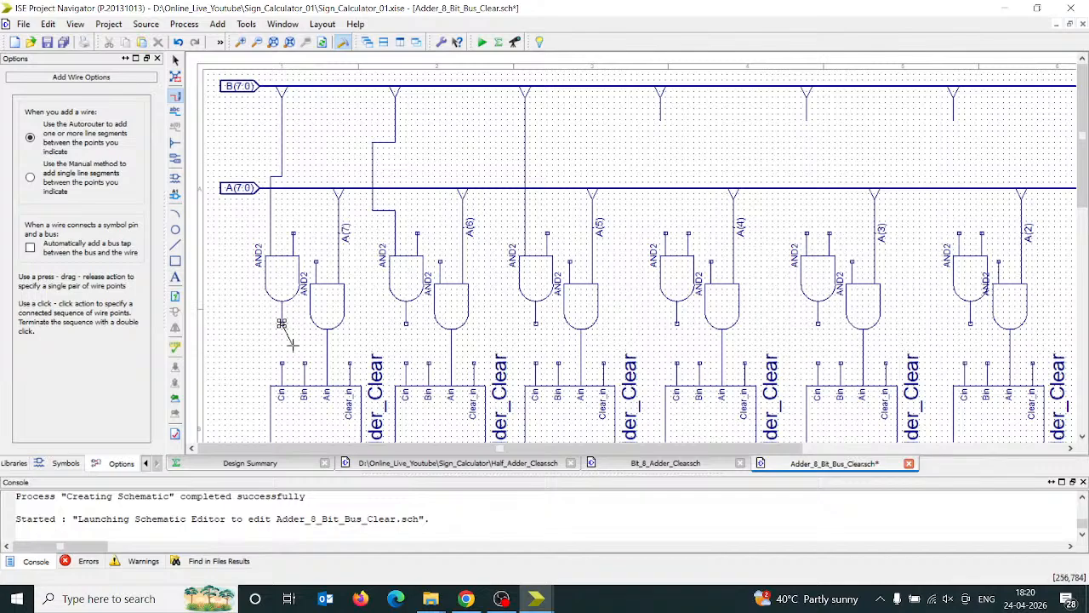
left_click(304, 363)
left_click(406, 324)
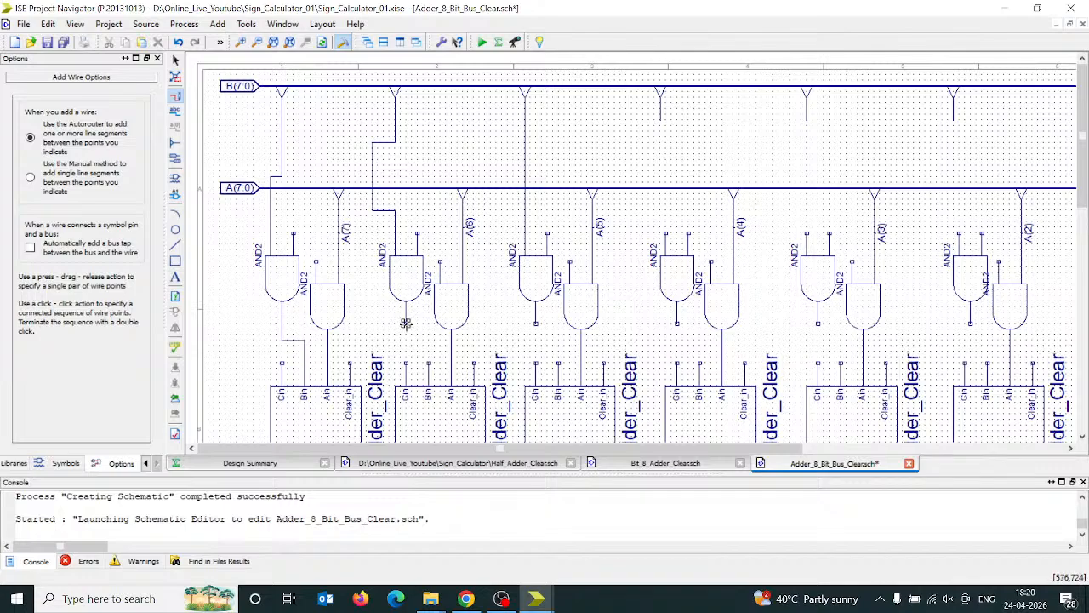
left_click(428, 362)
left_click(535, 323)
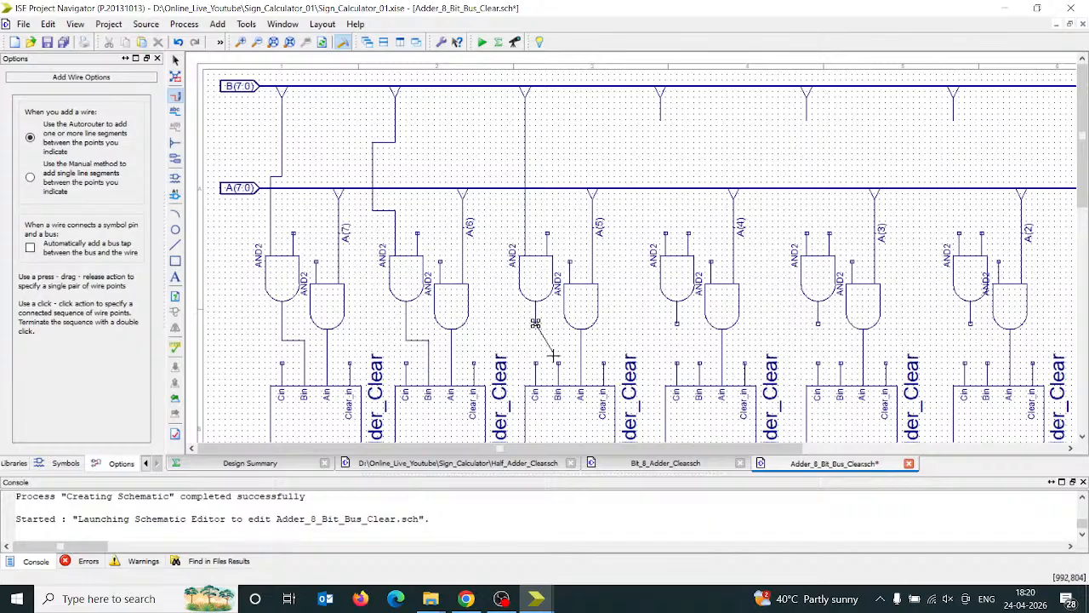
left_click(558, 363)
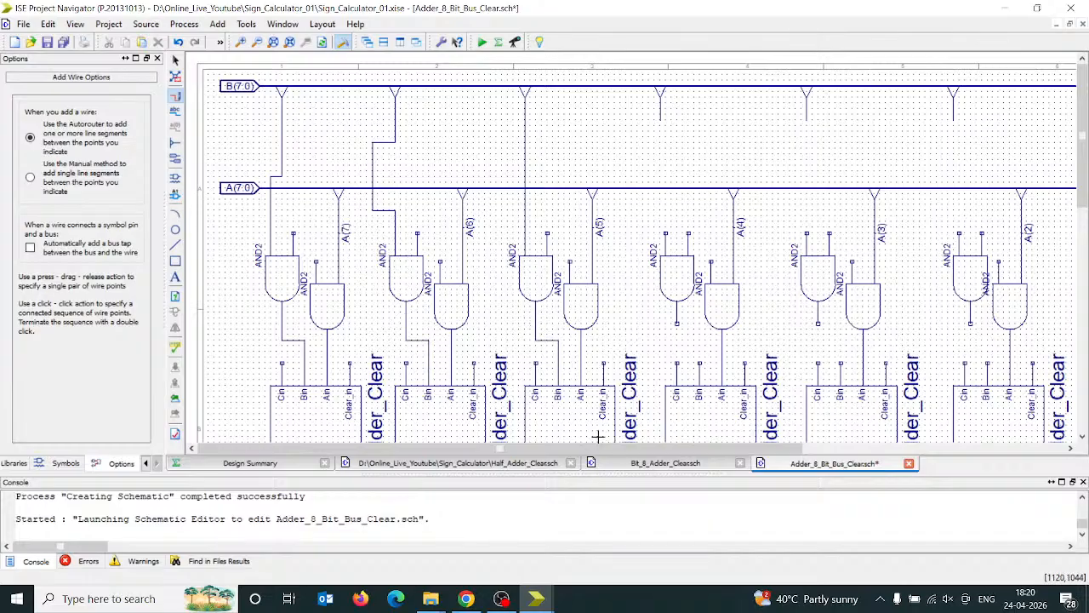
left_click(676, 324)
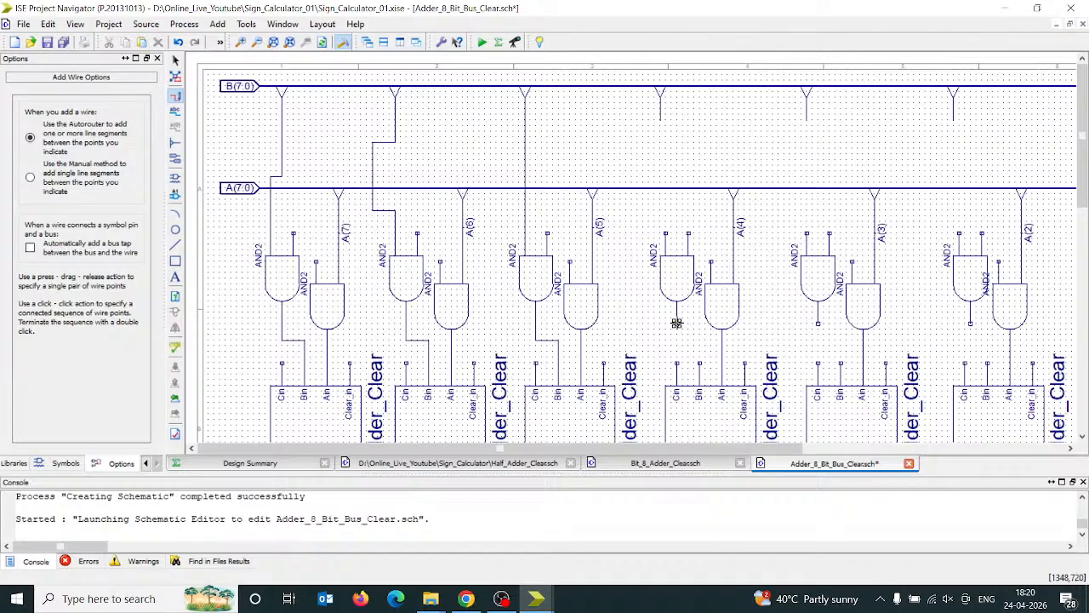
left_click(698, 364)
left_click_drag(740, 449, 842, 462)
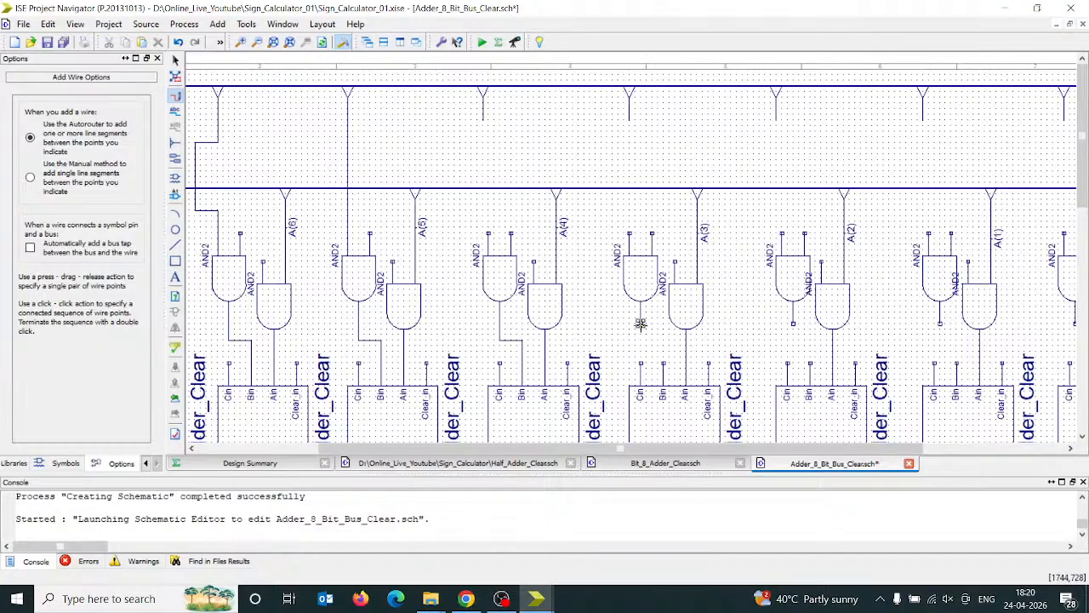
left_click(663, 363)
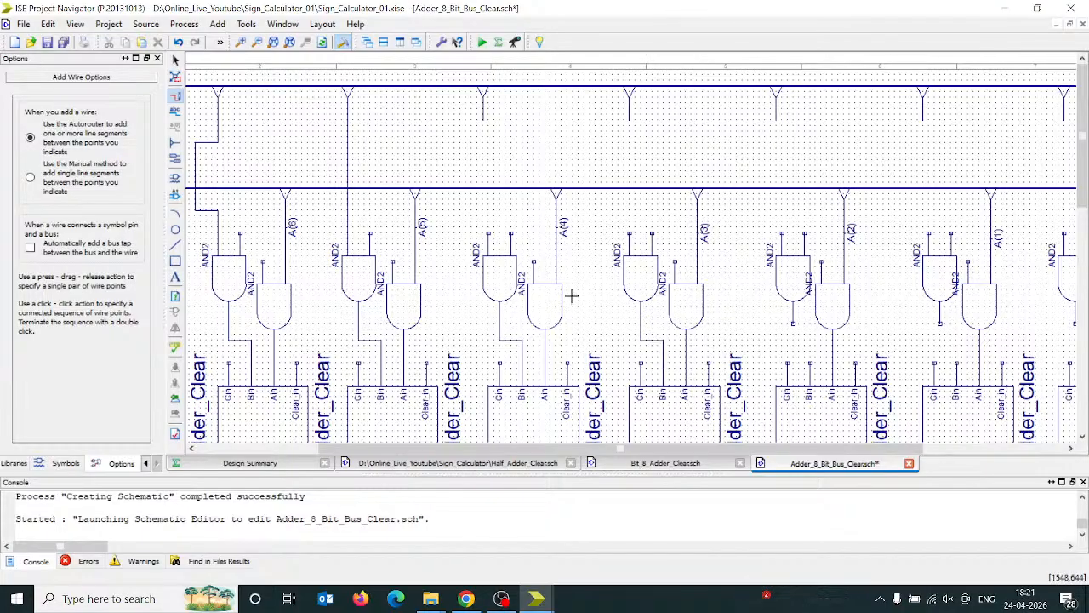
- Wire the B(7:0) bus taps for bits 4, 3 and 2 to the first inputs of their B-side AND2 gates
left_click(488, 232)
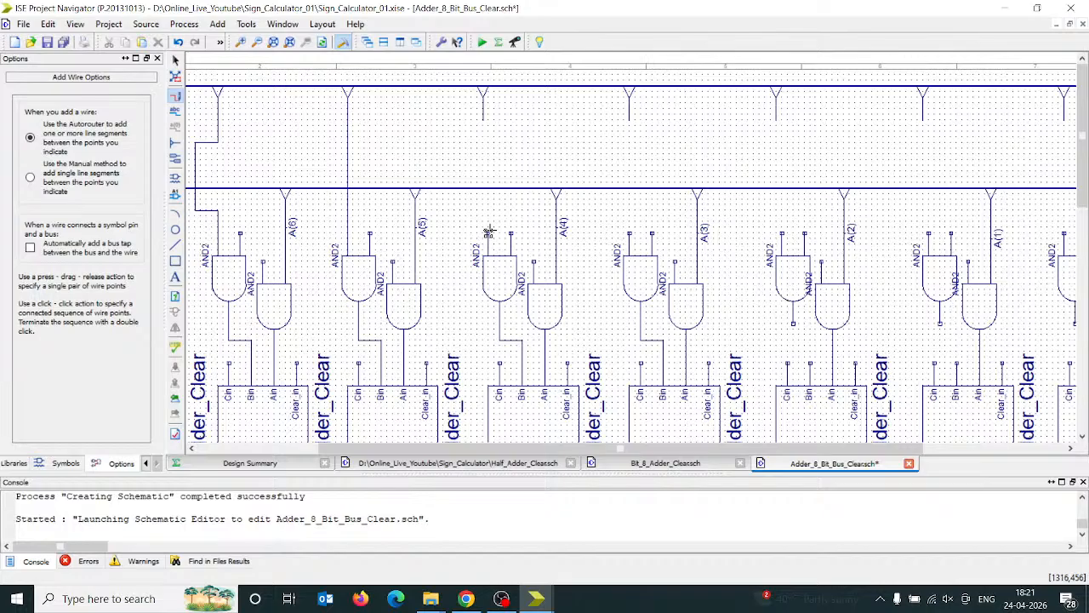
left_click(485, 119)
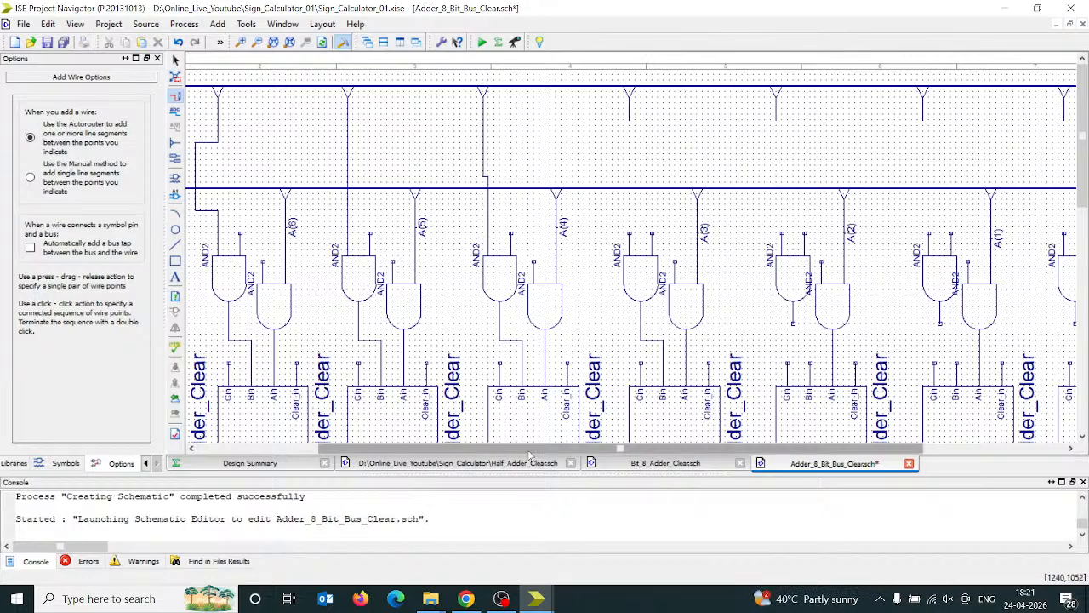
left_click(628, 233)
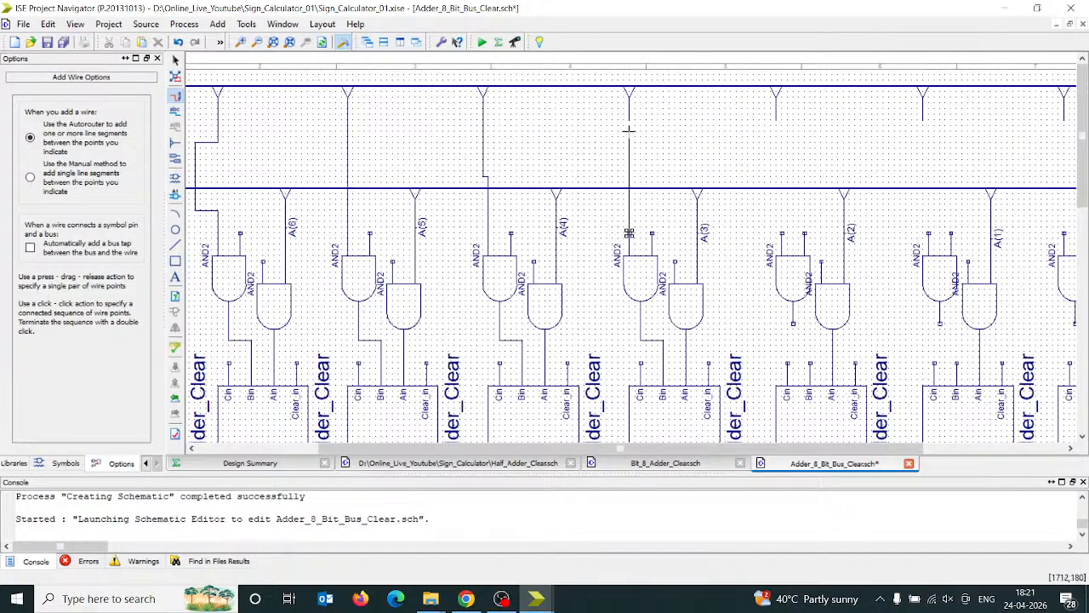
left_click(630, 120)
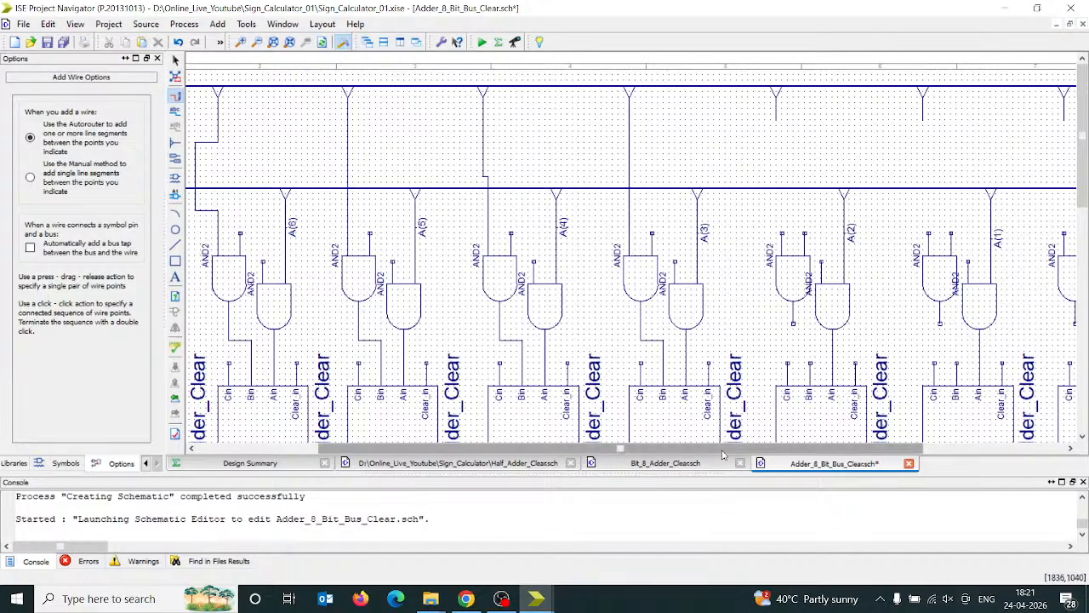
left_click_drag(723, 450, 825, 451)
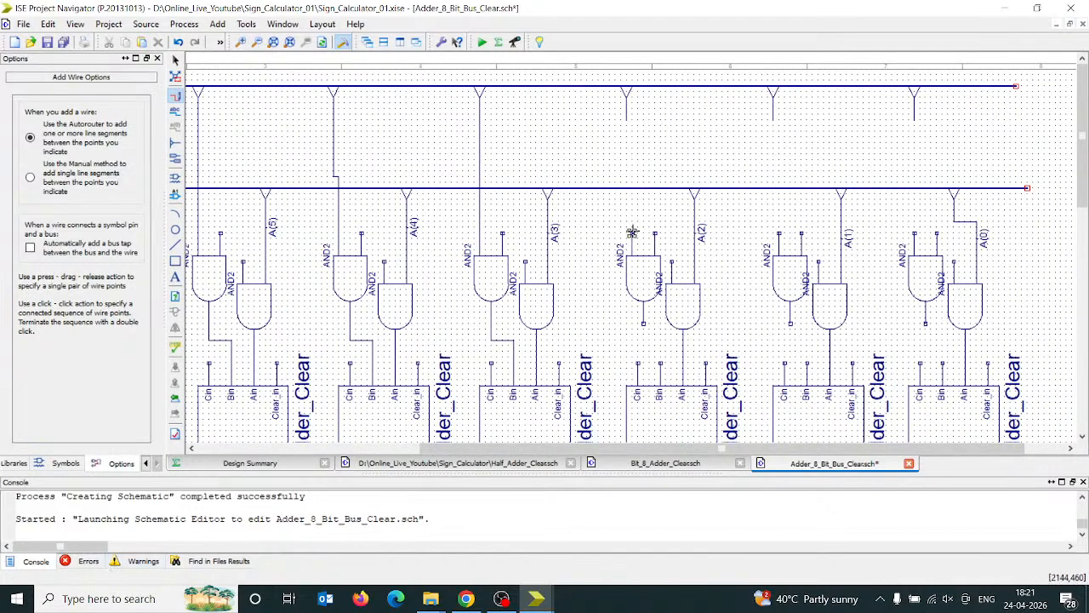
left_click_drag(632, 232, 627, 116)
- Wire the B-side AND2 outputs to Bin for bits 2 to 0, and the B bus taps to AND2 inputs for bits 1 and 0
left_click_drag(640, 324, 665, 349)
key("Escape")
left_click(176, 96)
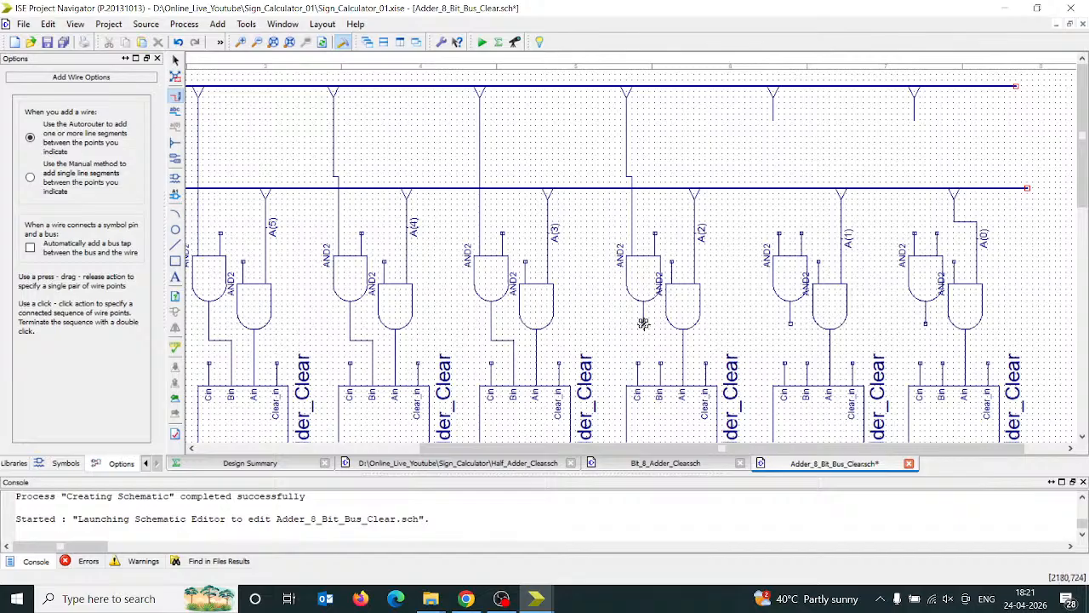
left_click_drag(644, 323, 661, 363)
left_click_drag(790, 323, 807, 361)
left_click_drag(926, 323, 942, 364)
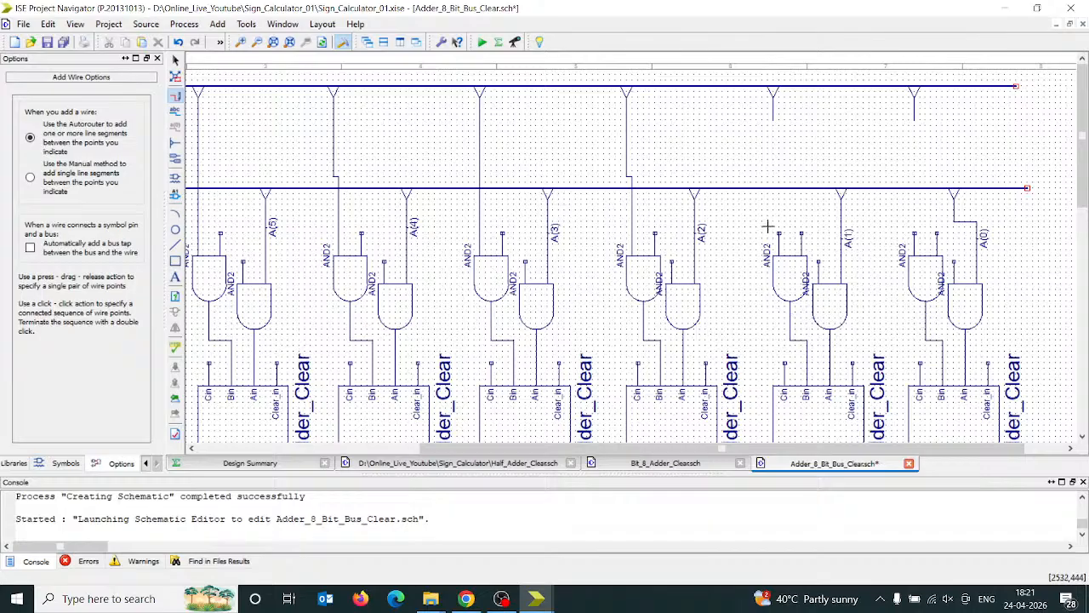
left_click_drag(778, 230, 773, 119)
left_click_drag(913, 231, 914, 120)
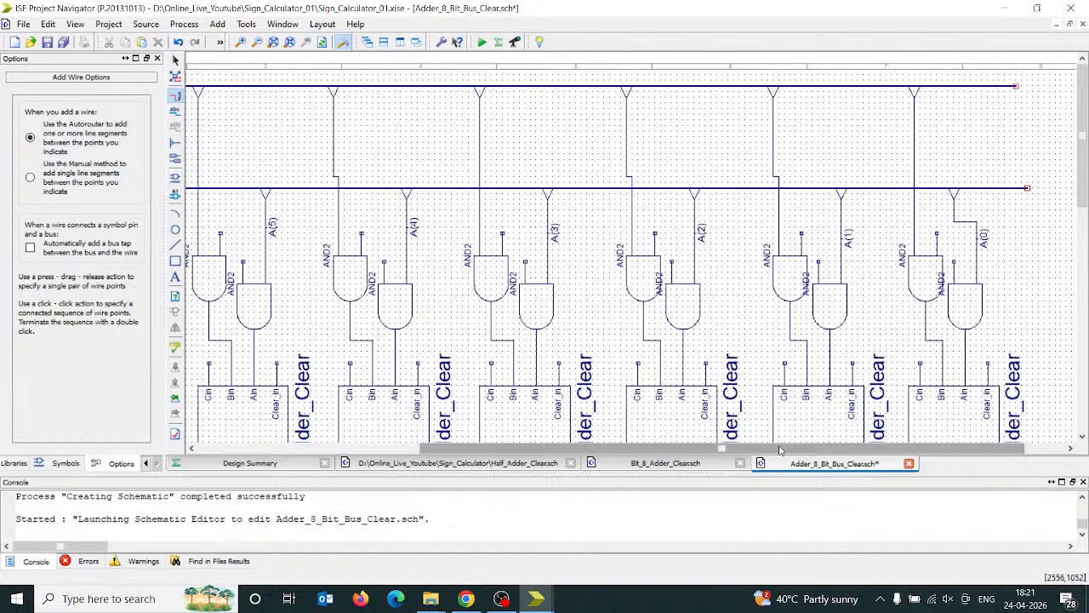
- Name the branch from the first B bus tap, above the bit 7 AND2 gate, B(7:0)
left_click_drag(780, 449, 498, 455)
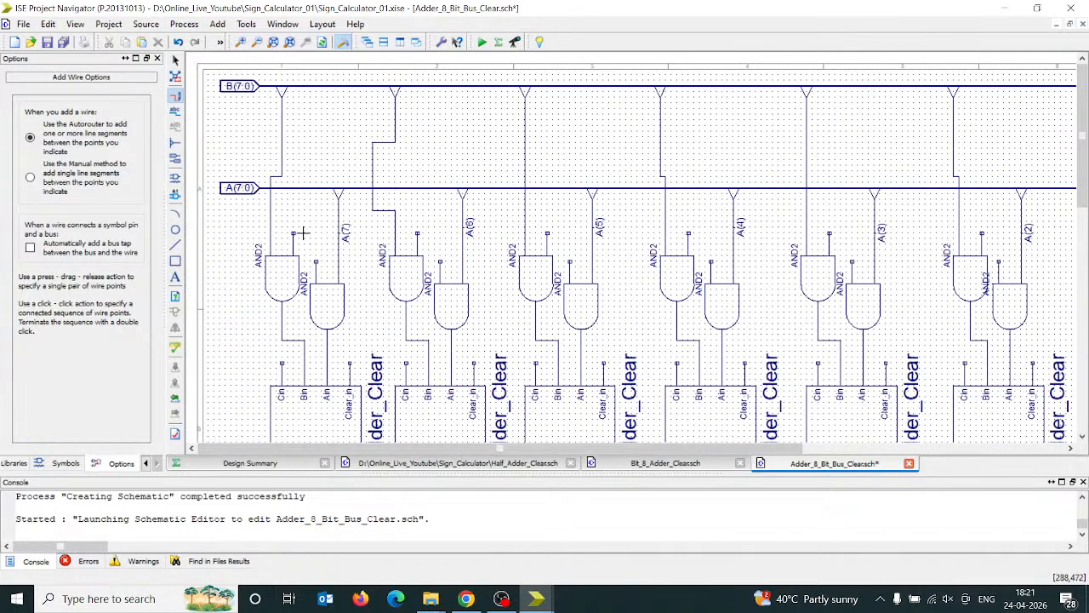
left_click(175, 112)
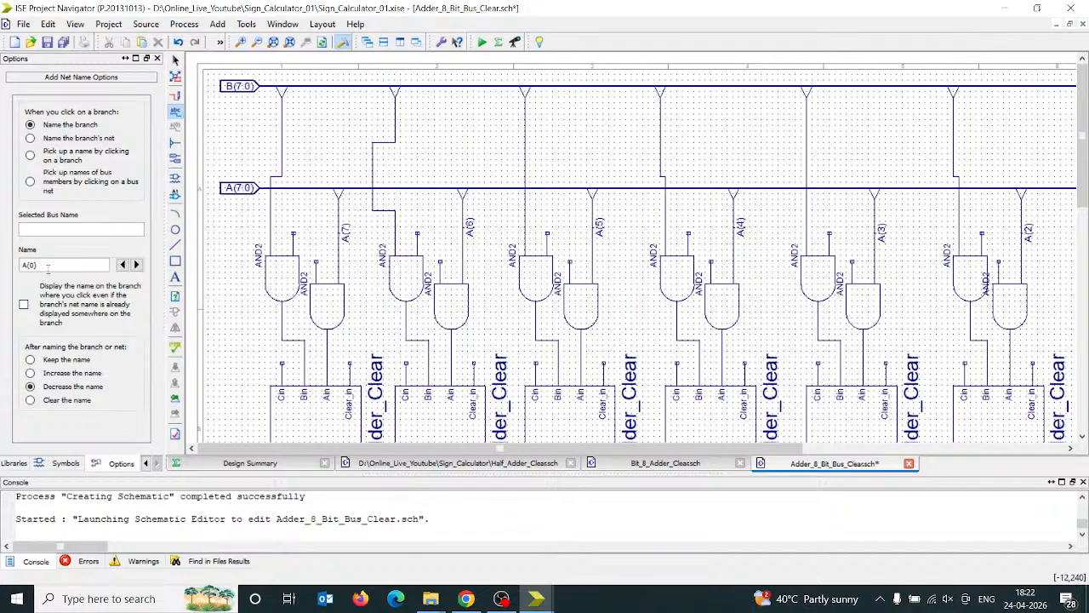
left_click_drag(47, 268, 2, 267)
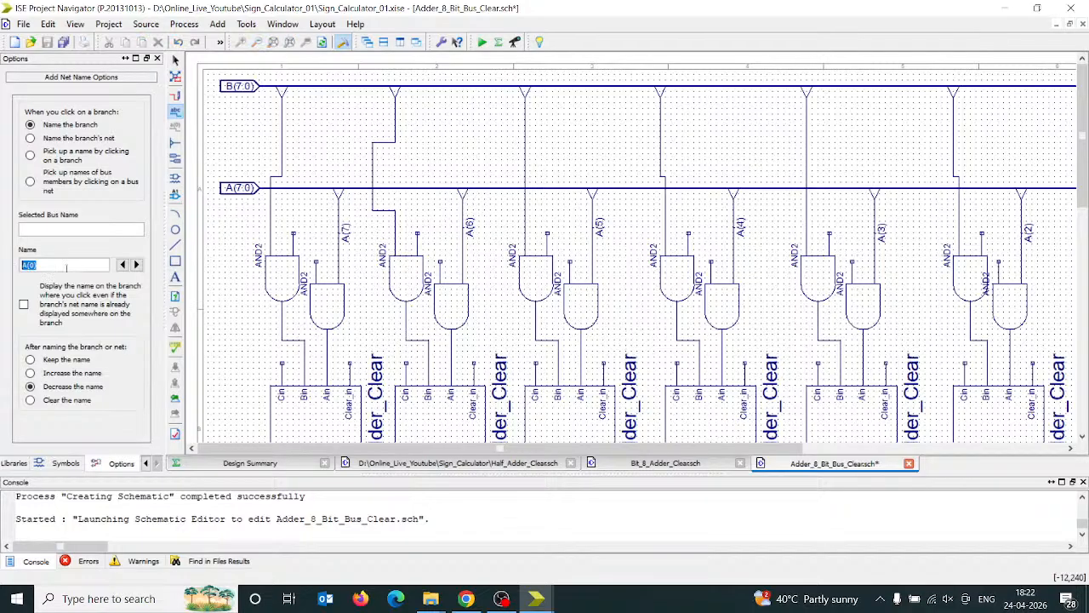
type("b")
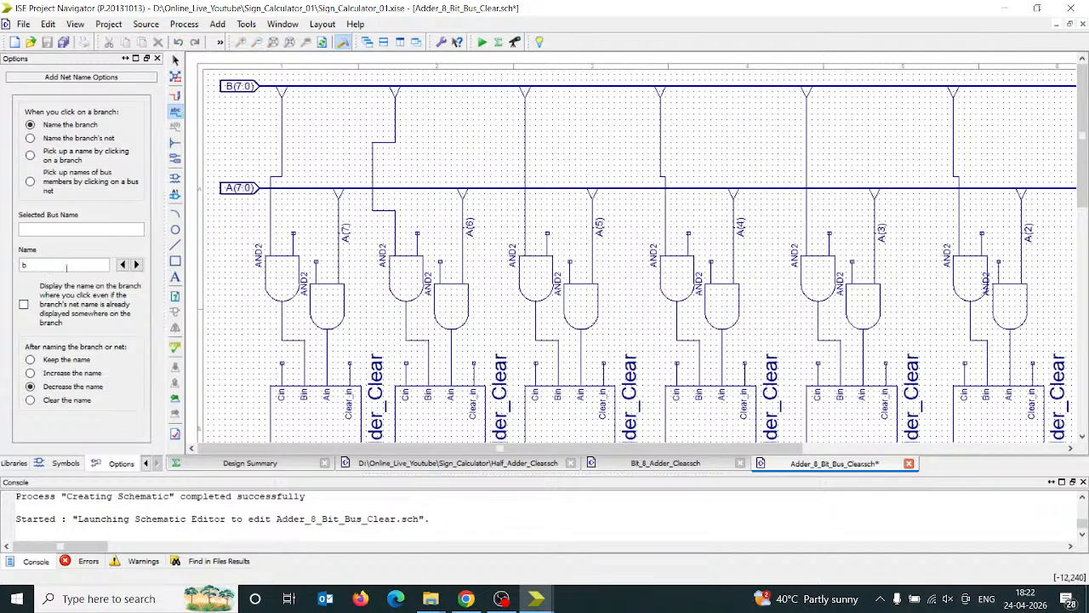
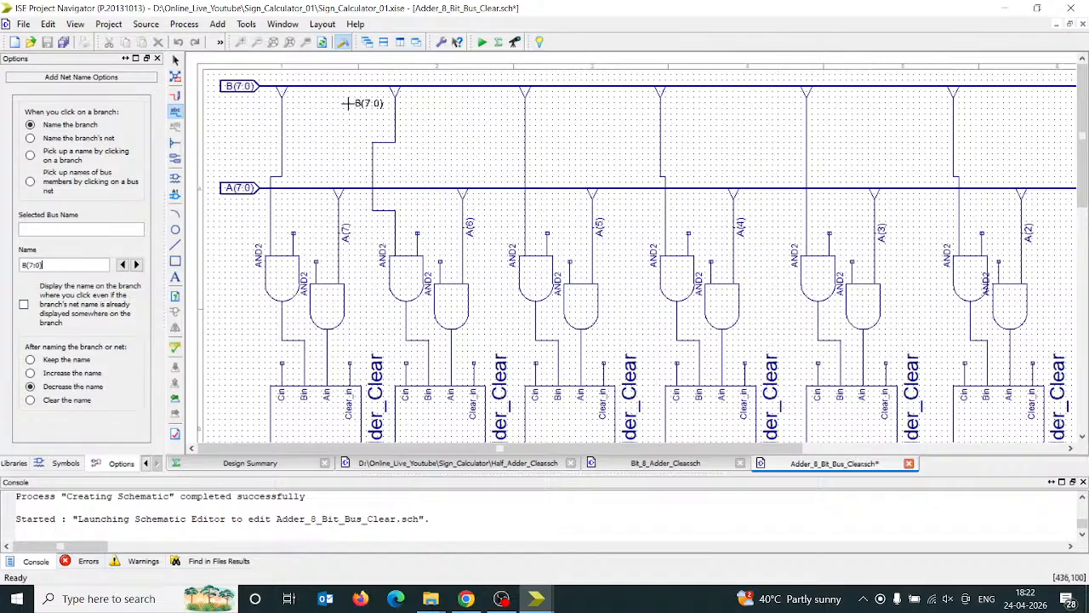
left_click(279, 142)
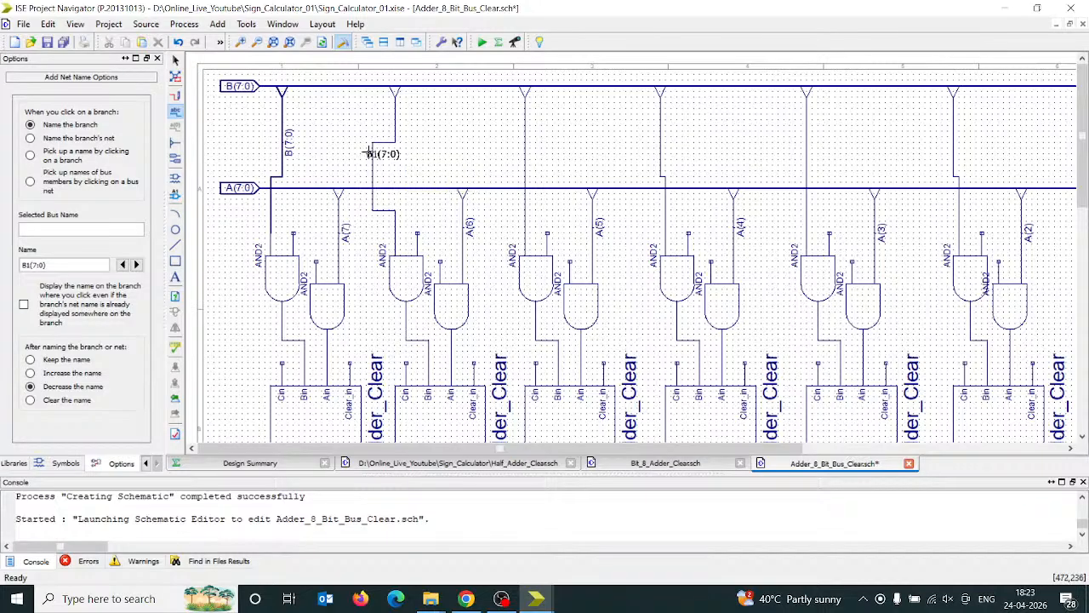
- Undo the bus-style names placed on the first two B bus tap branches
left_click(373, 157)
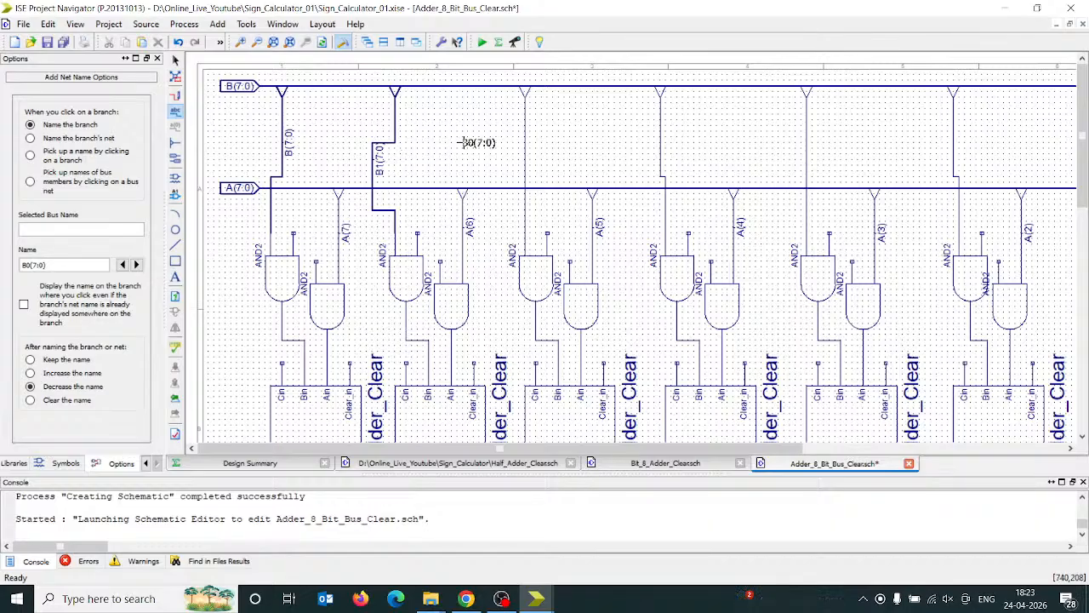
key("ctrl+z")
key("ctrl+z")
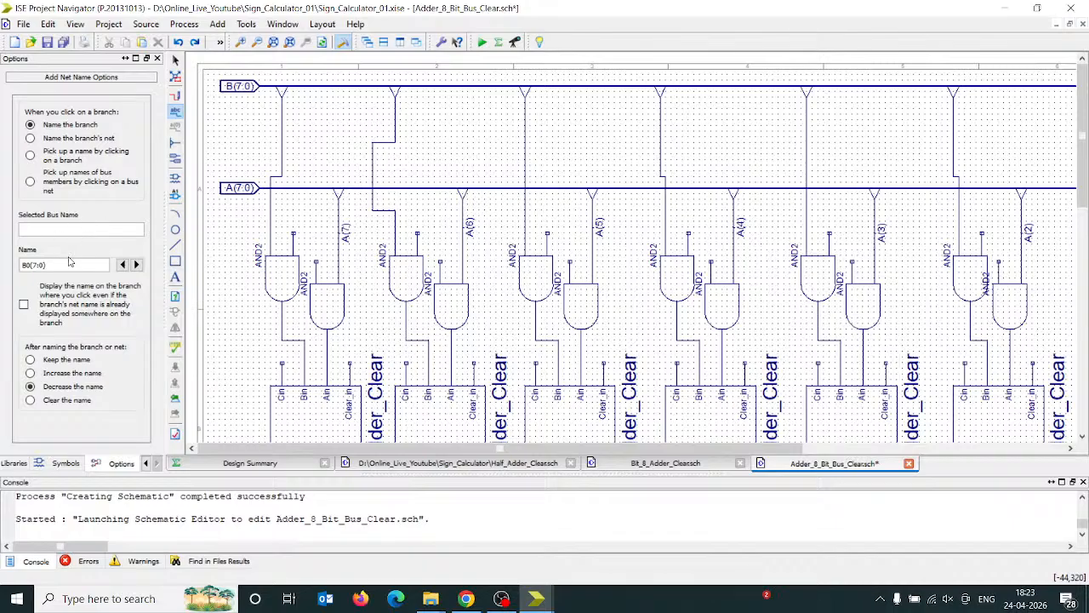
- Name the first five B bus tap branches B(7), B(6), B(5), B(4) and B(3), using a decreasing name
left_click(70, 262)
key("BackSpace")
key("BackSpace")
key("BackSpace")
key("BackSpace")
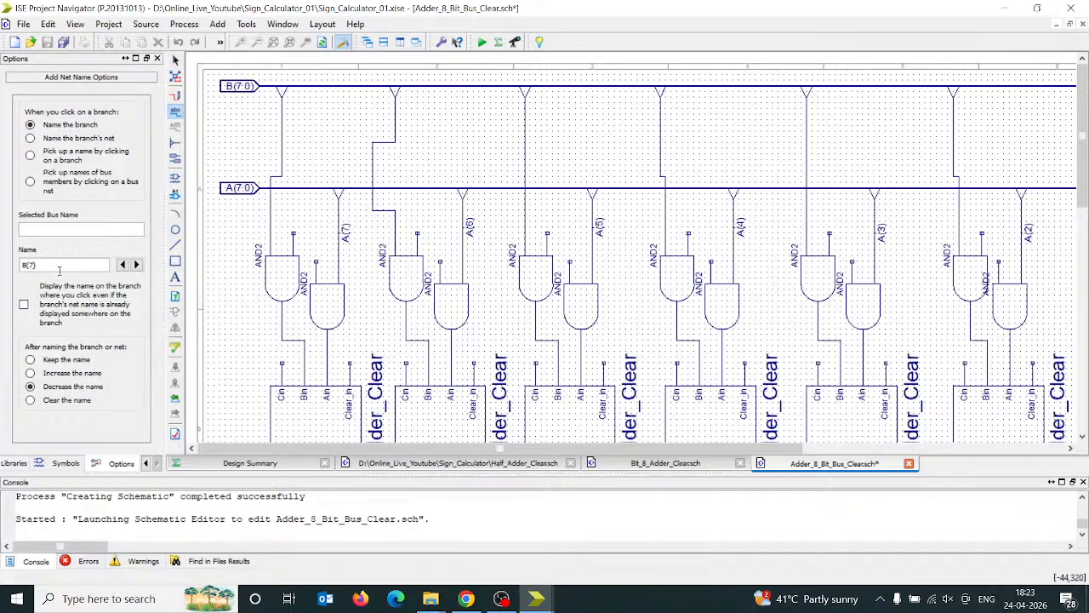
left_click(278, 154)
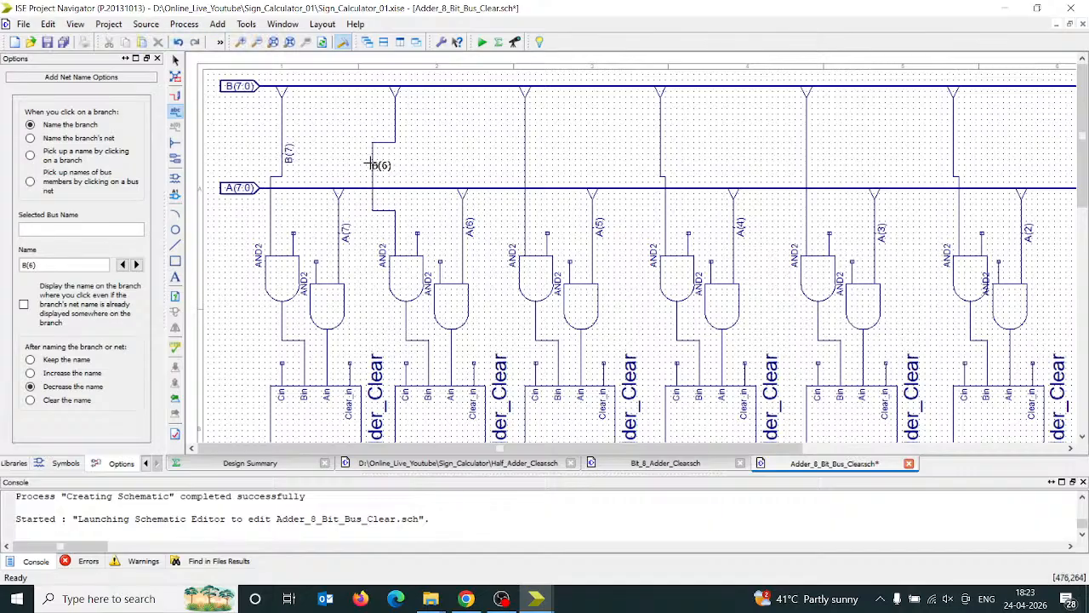
left_click(375, 164)
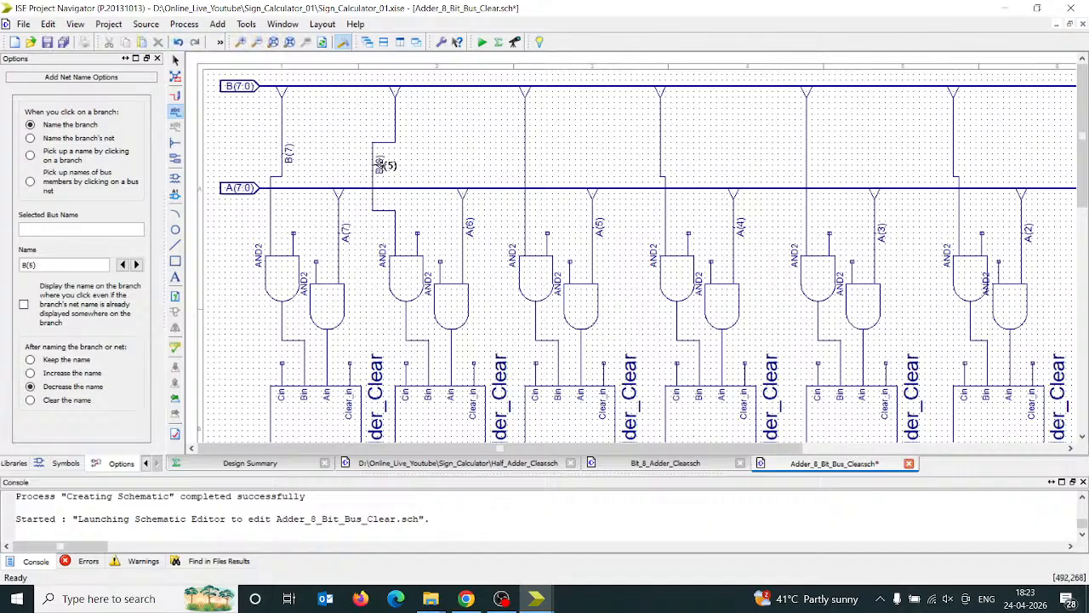
left_click(525, 159)
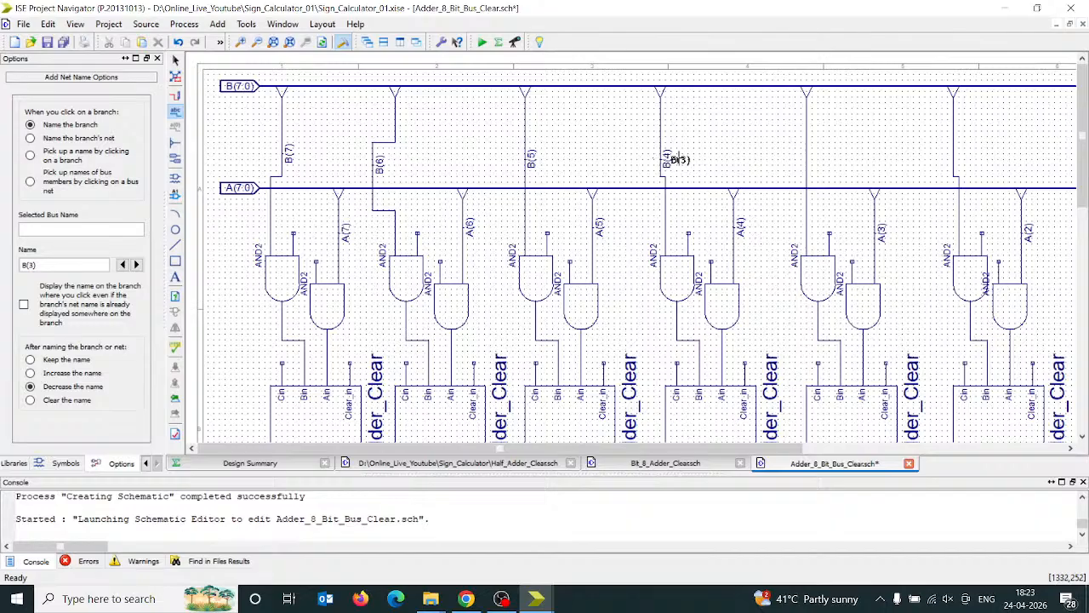
left_click(663, 159)
left_click(806, 162)
- Name the remaining three B bus tap branches B(2), B(1) and B(0)
left_click_drag(645, 449, 791, 449)
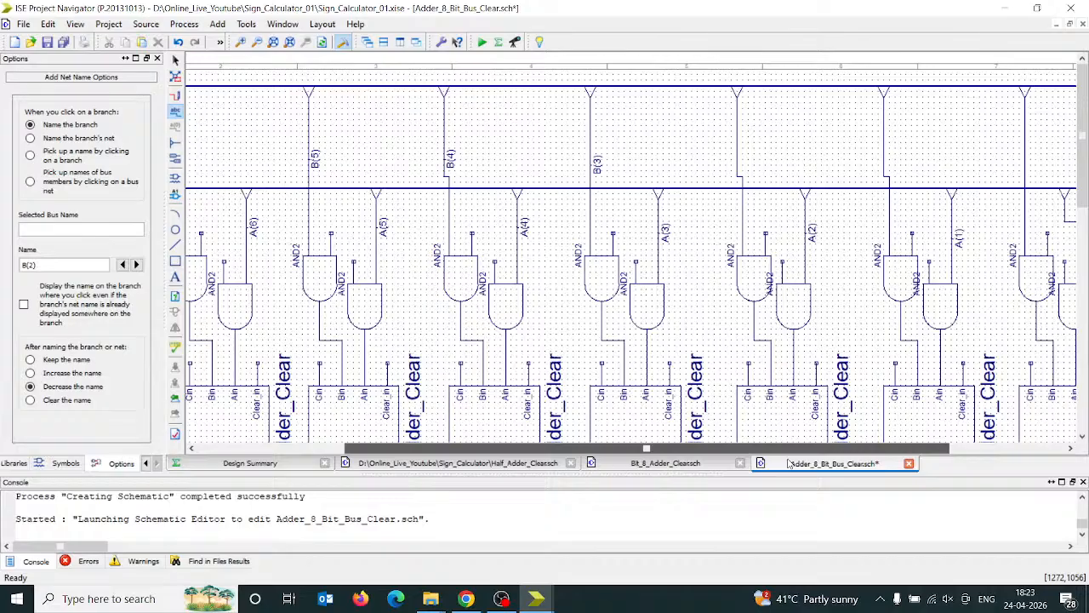
left_click(737, 152)
left_click(885, 160)
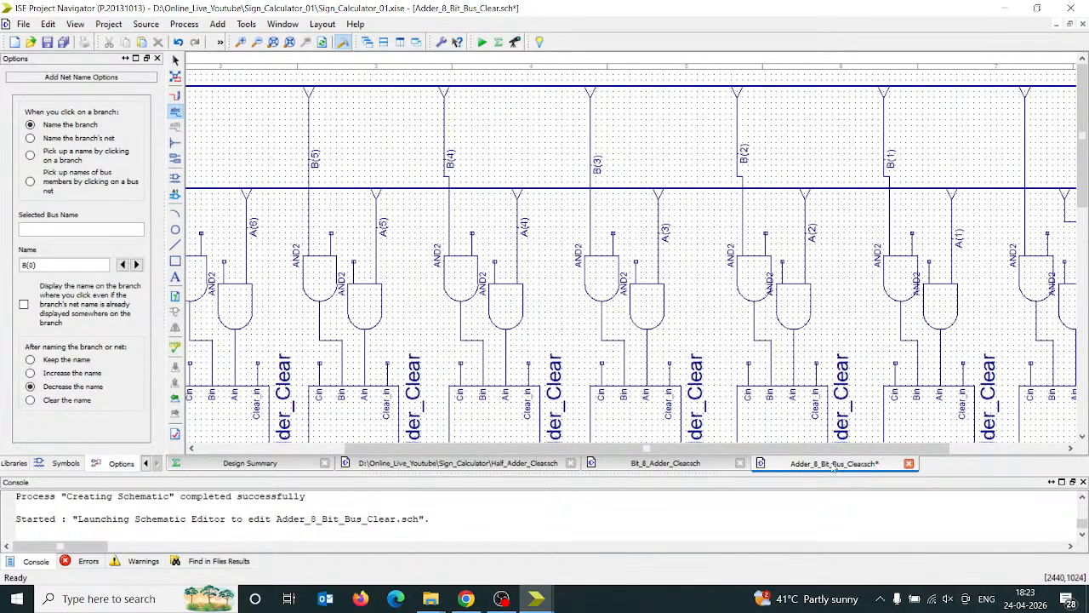
left_click_drag(848, 448, 963, 448)
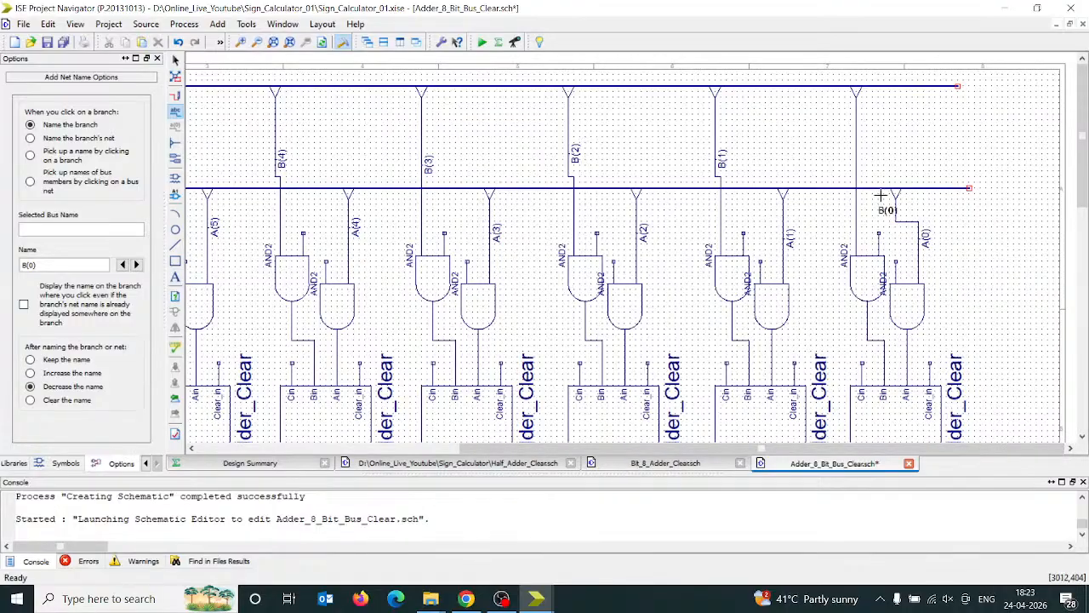
left_click(856, 161)
- Bring up the list of available schematic symbols for work around the full adder blocks
left_click_drag(741, 448, 454, 440)
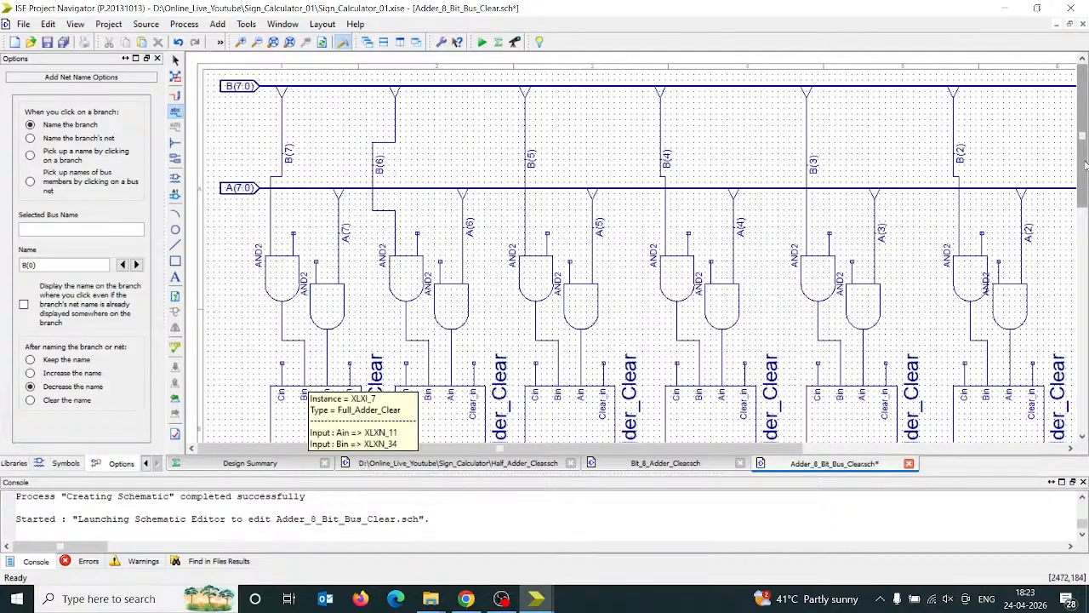
left_click_drag(1082, 133, 1082, 230)
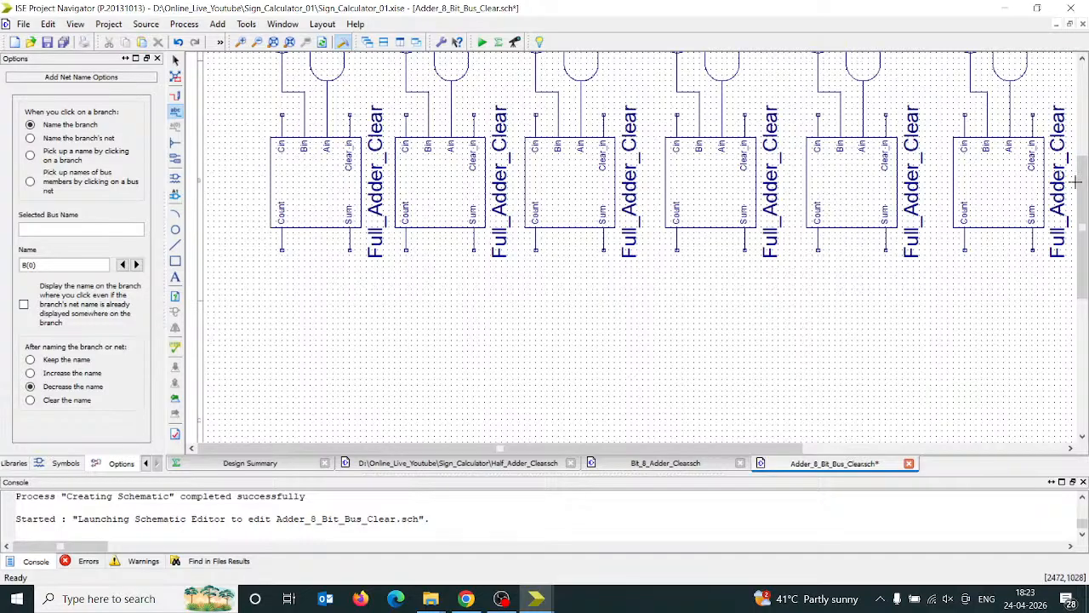
scroll(1086, 189, "up", 2)
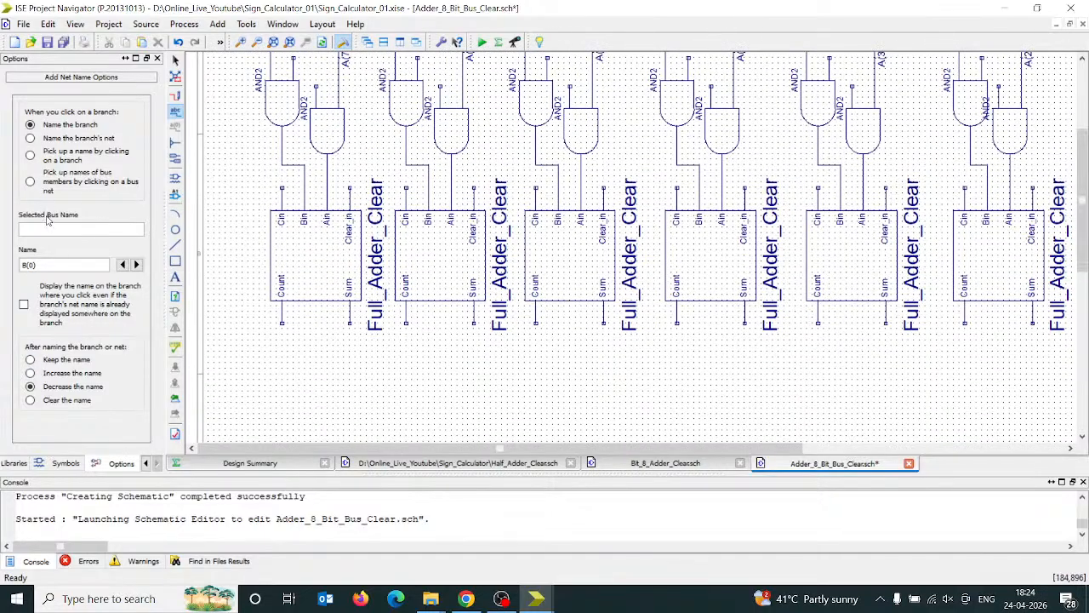
left_click(66, 463)
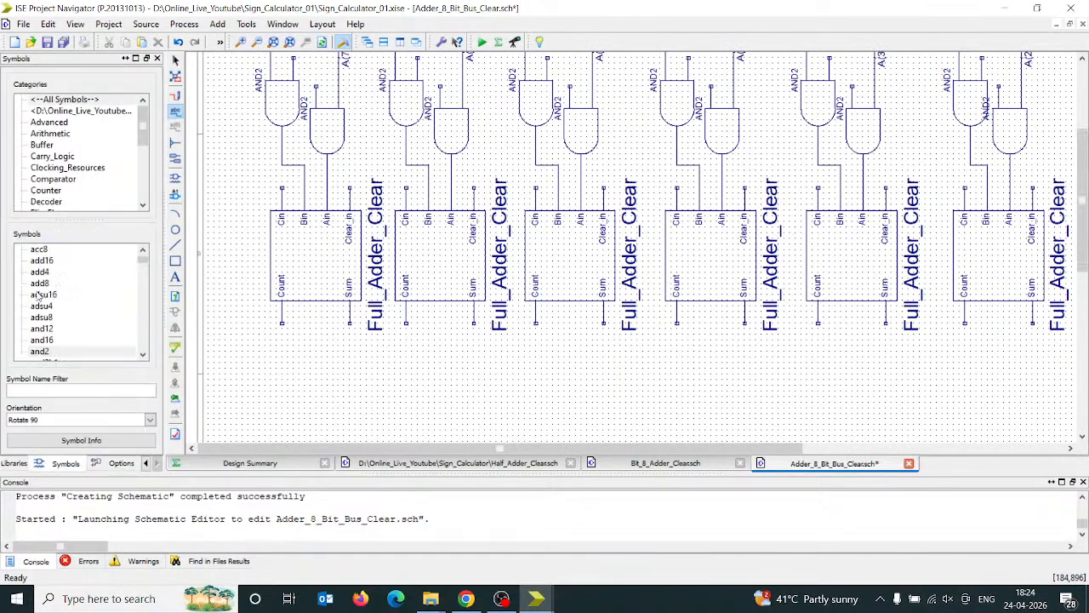
- Choose the gnd symbol, rotate it to 180 degrees and try to place it above the Cin pin of the A(2) full adder
left_click(81, 102)
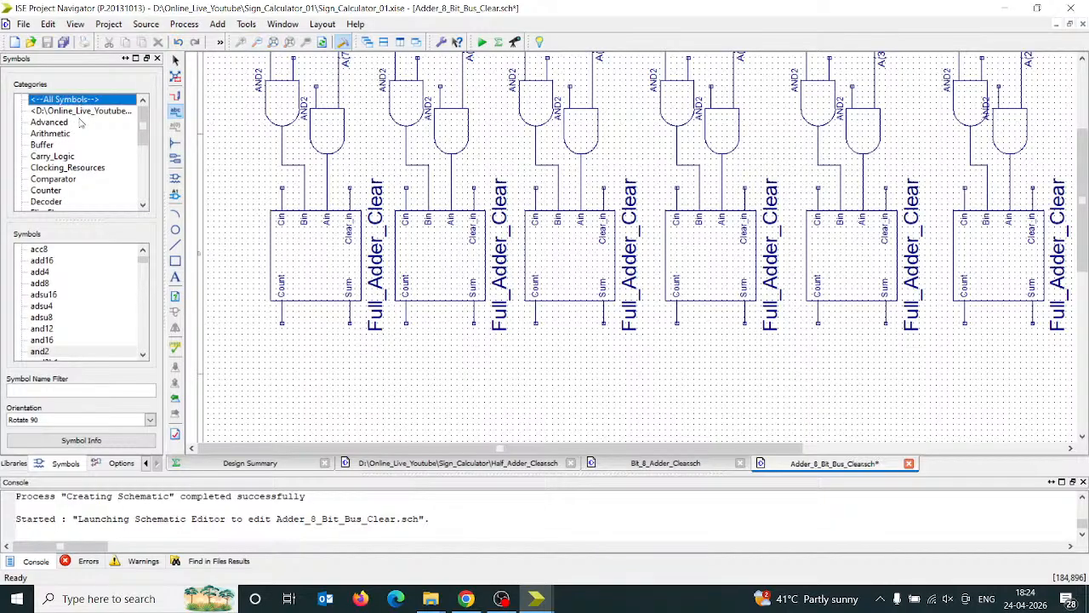
left_click(77, 390)
type("gnd")
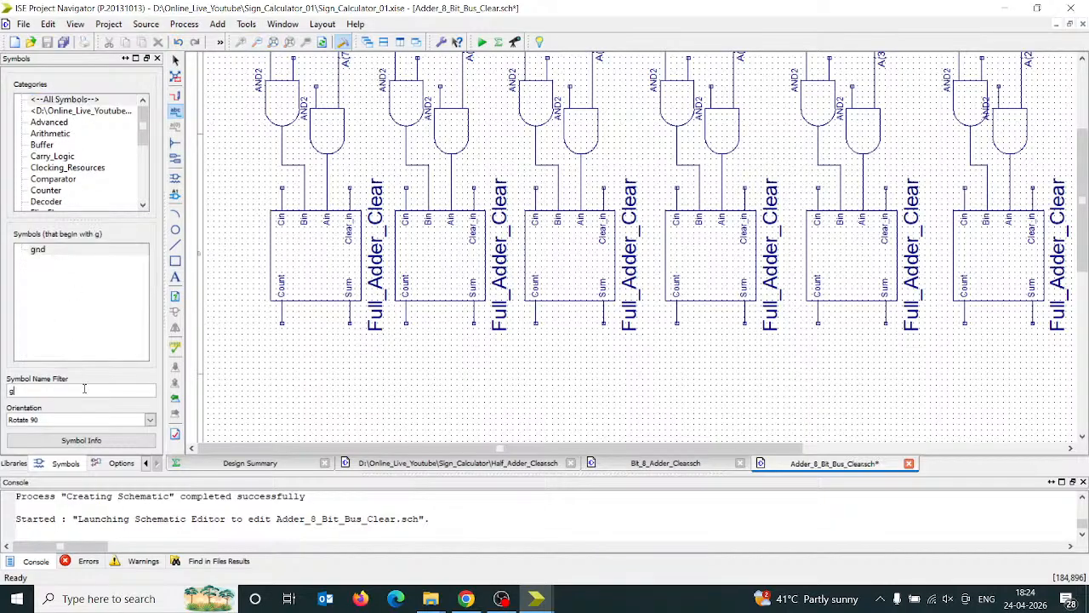
left_click(85, 252)
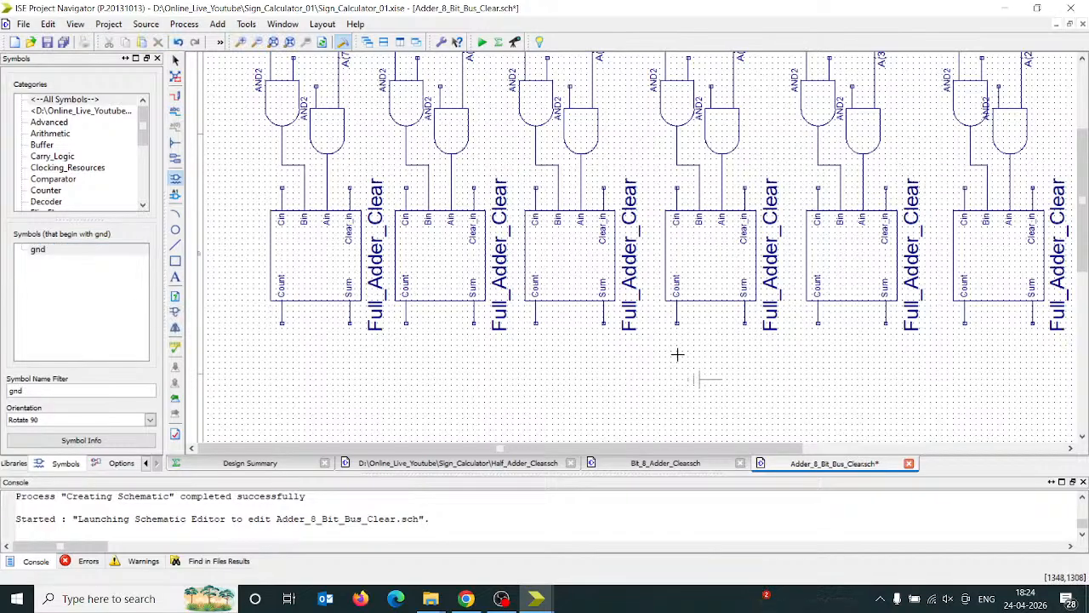
key("ctrl+r")
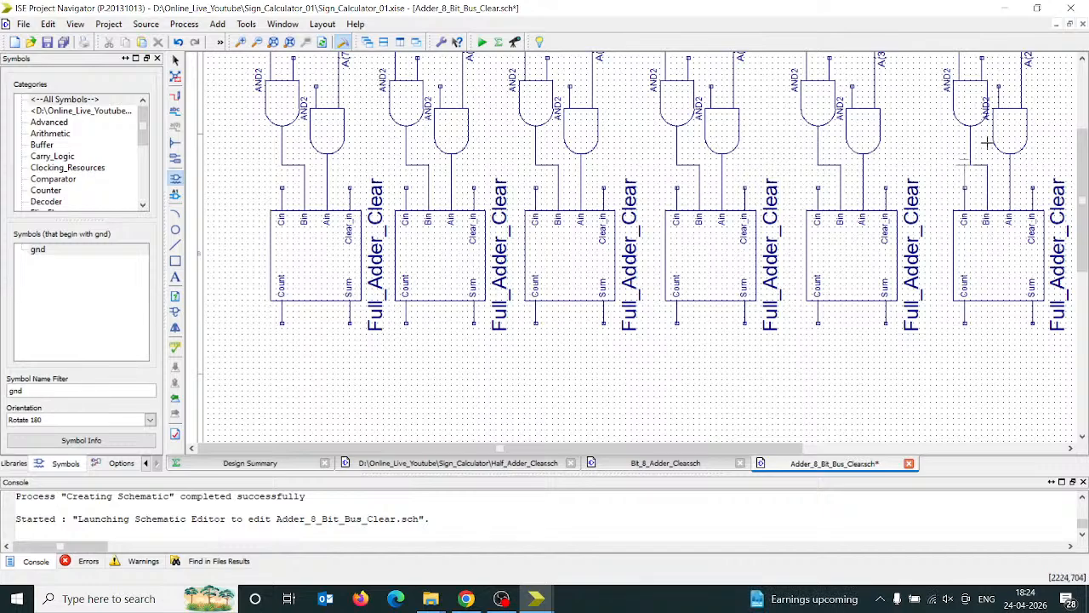
left_click(987, 143)
left_click(551, 313)
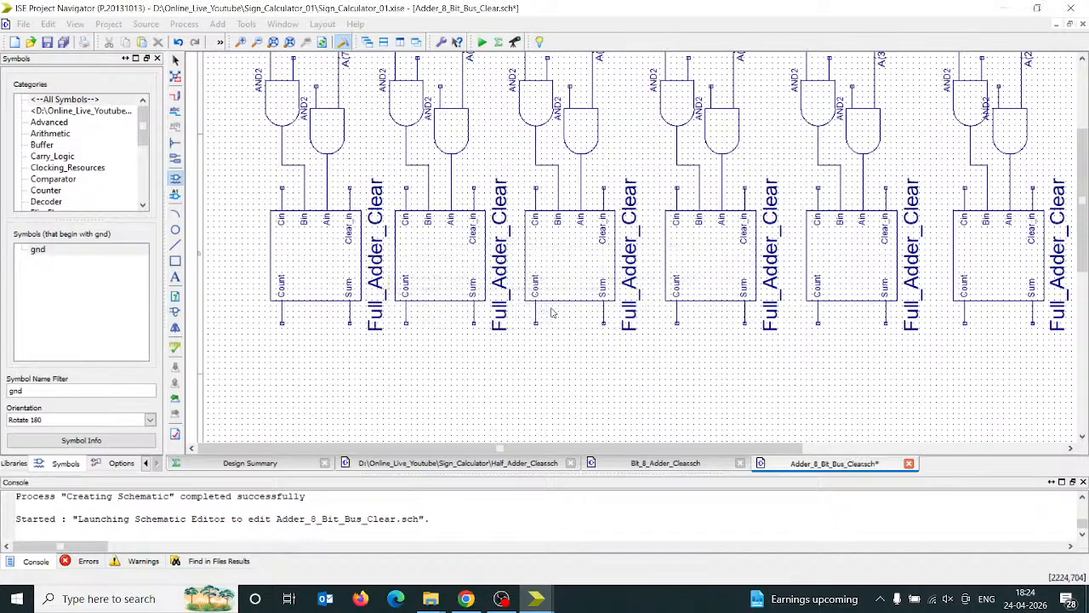
key("Escape")
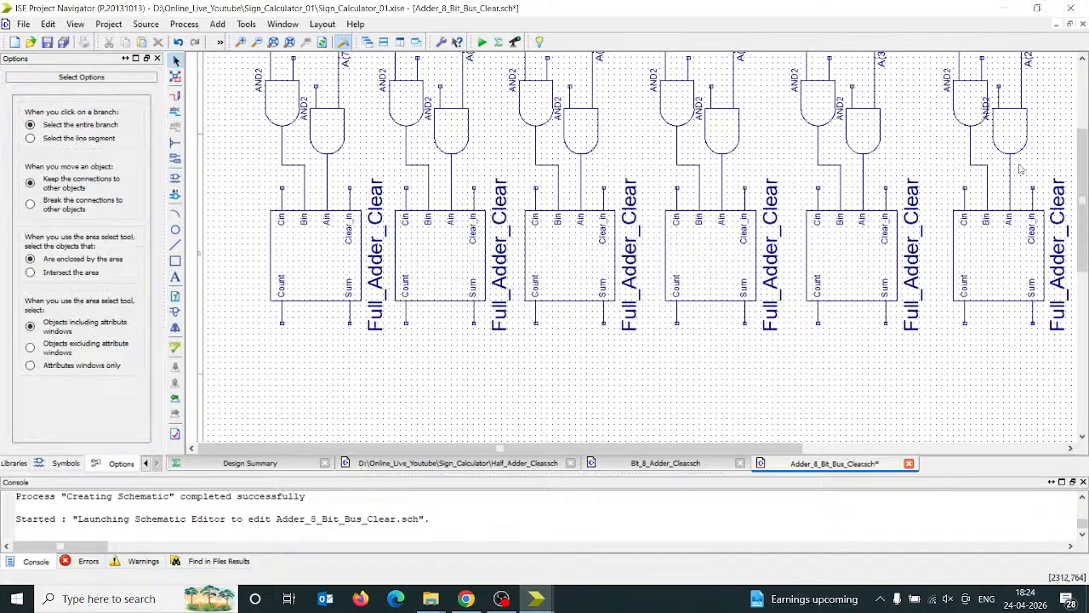
- Shift the bend of the wire between the AND2 gate and the Bin pin of the A(2) full adder upward
left_click(977, 151)
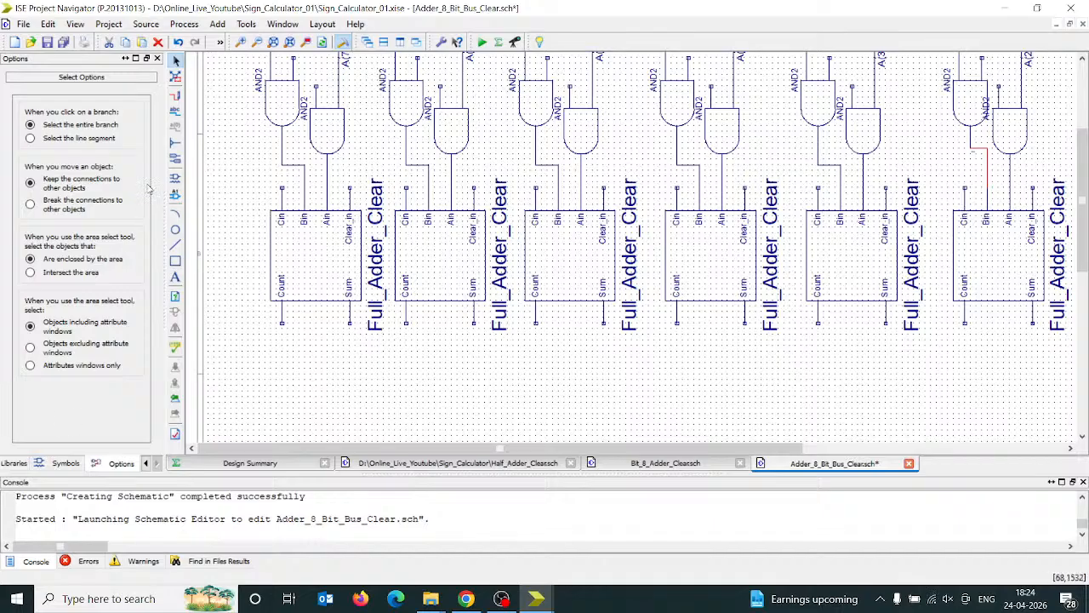
left_click(68, 465)
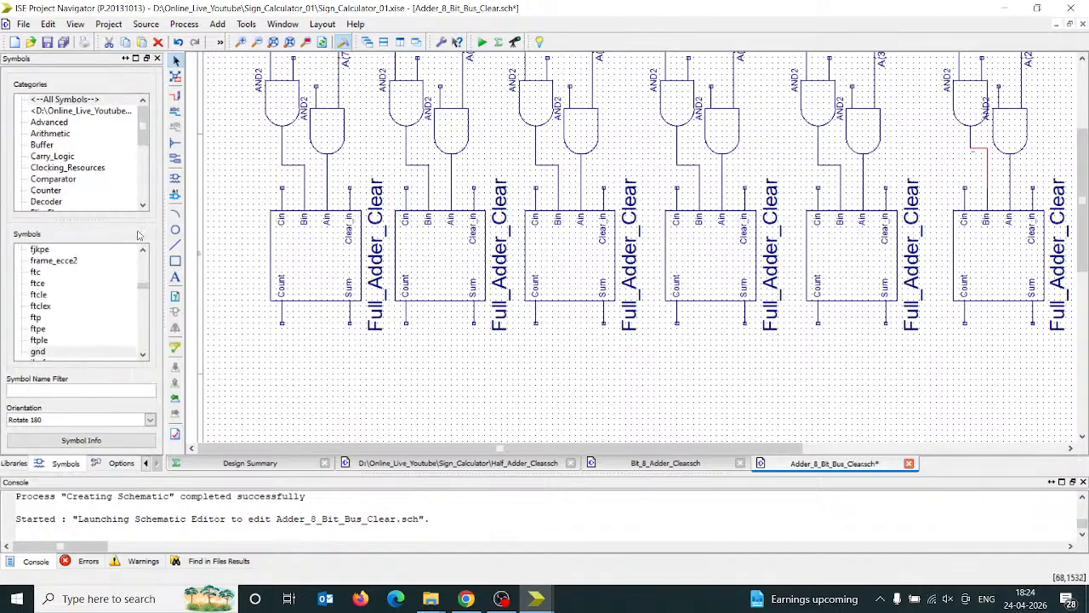
left_click(115, 101)
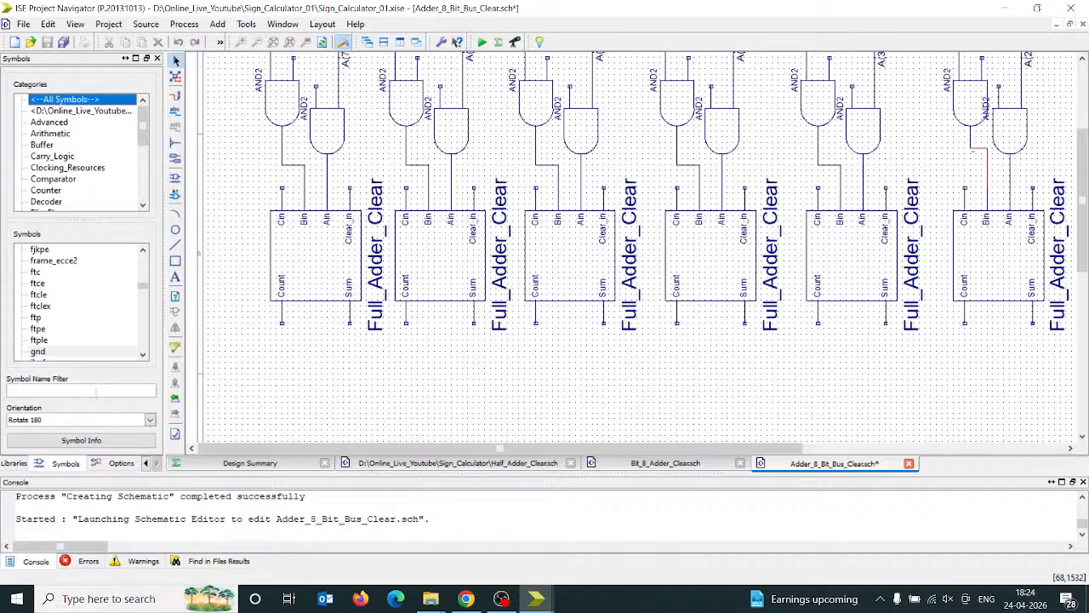
left_click(96, 391)
type("gnd")
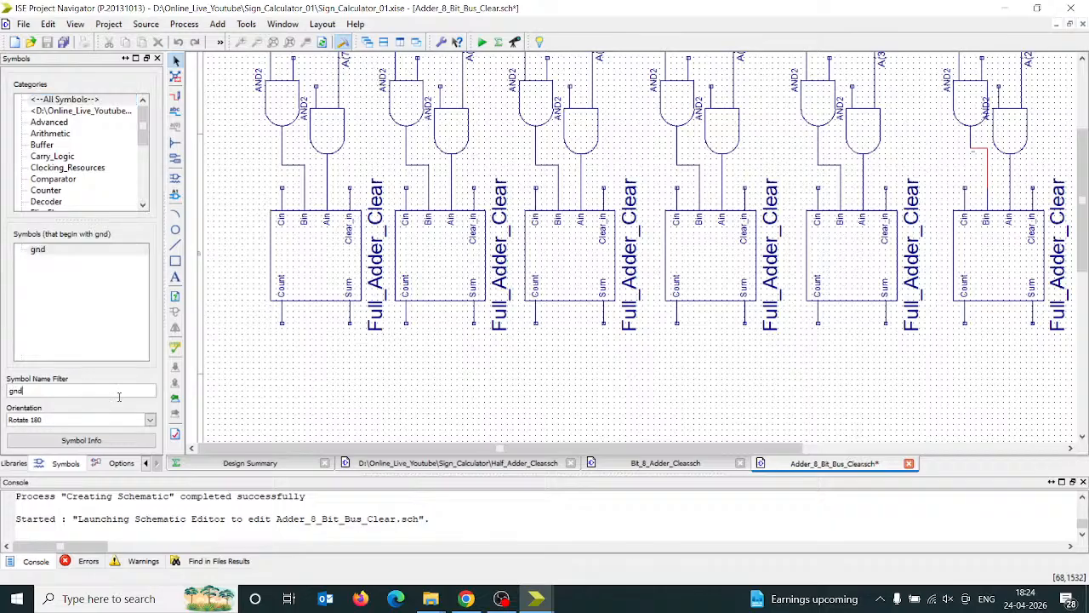
key("BackSpace")
key("BackSpace")
key("BackSpace")
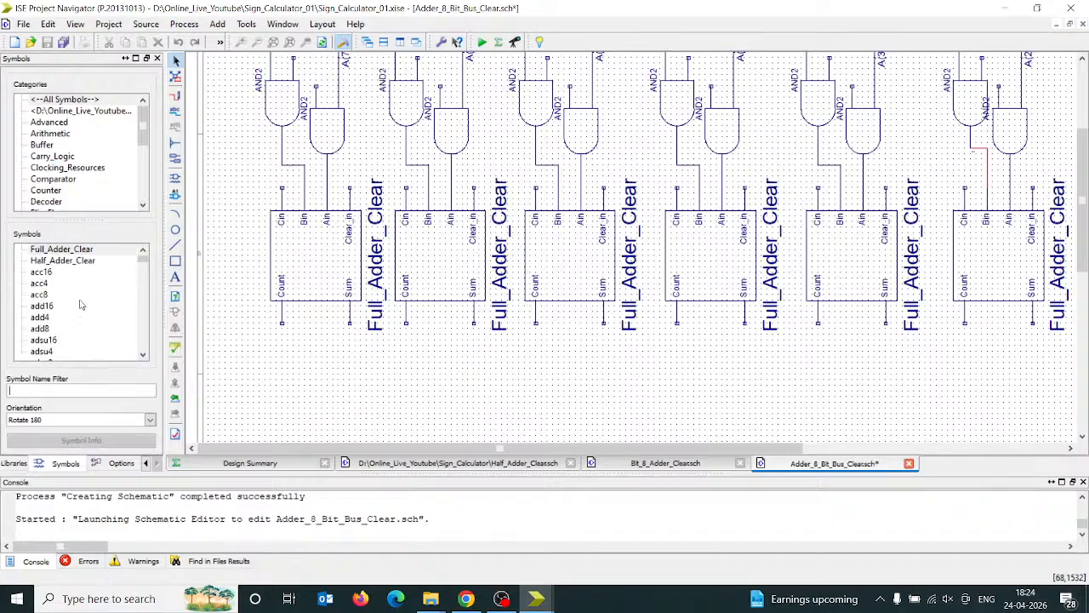
type("gnd")
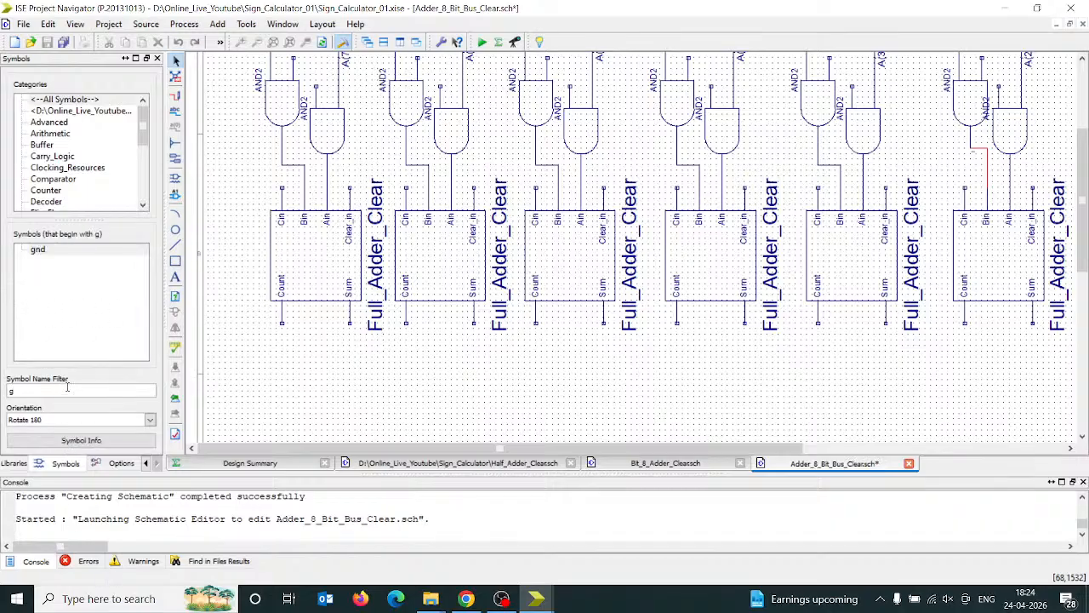
left_click(102, 255)
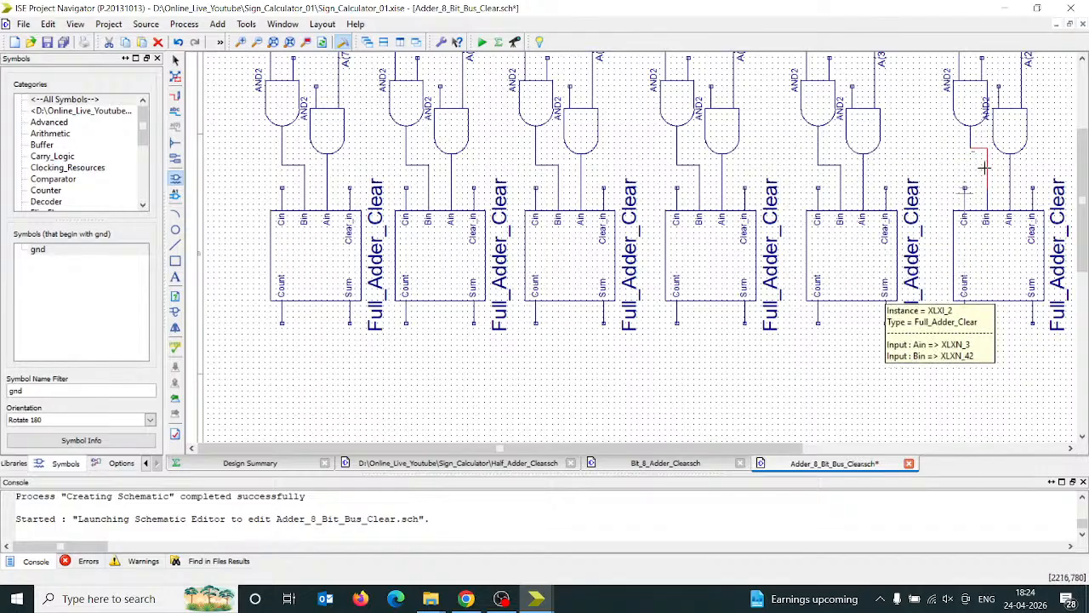
right_click(938, 139)
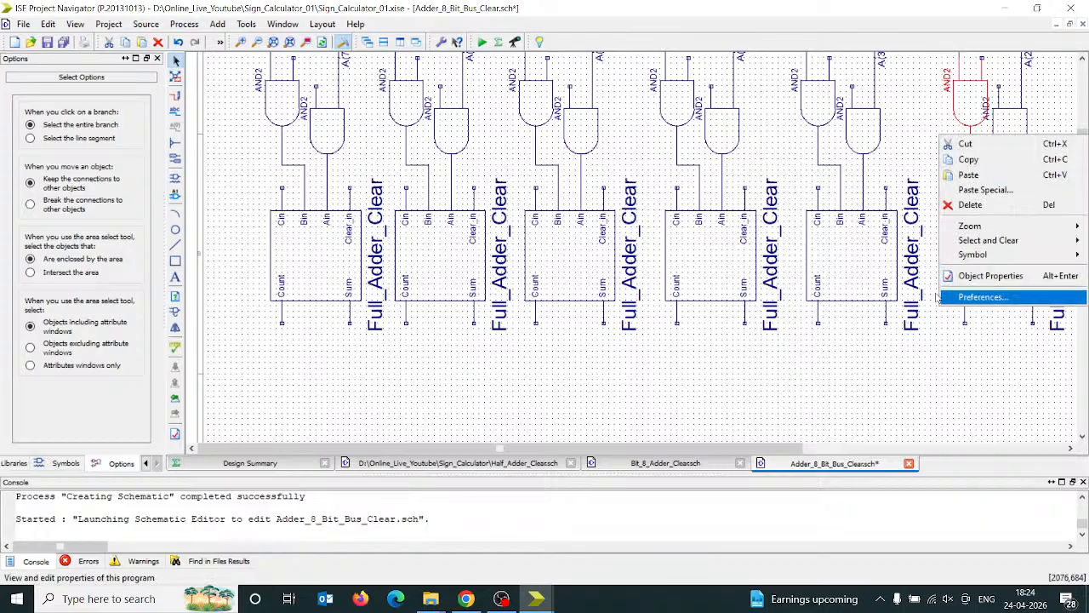
left_click(802, 393)
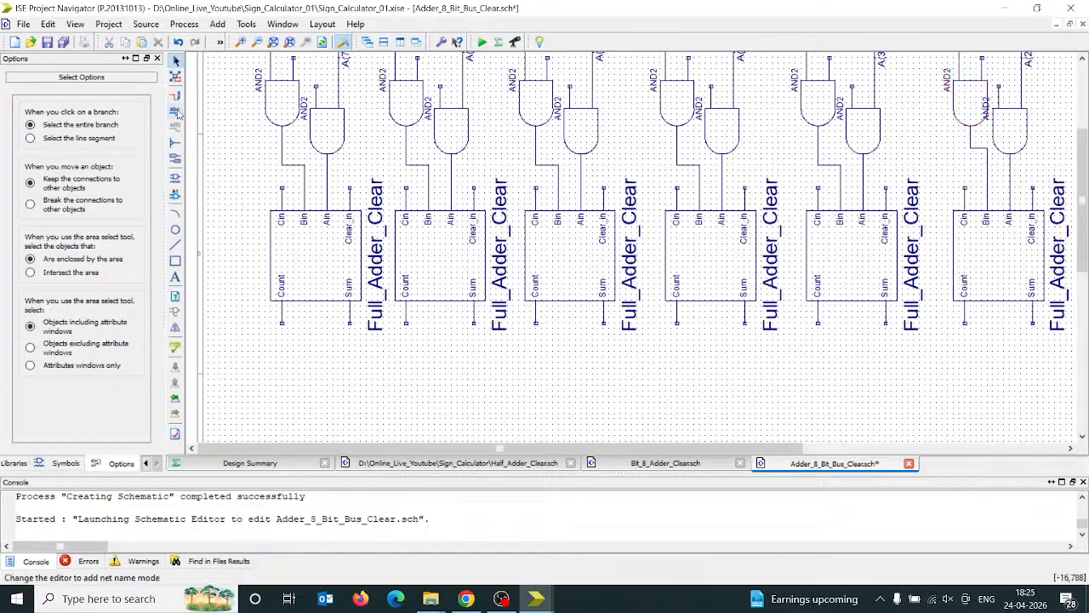
- Try to place the gnd symbol directly on the Cin pin of the A(2) full adder
left_click(65, 464)
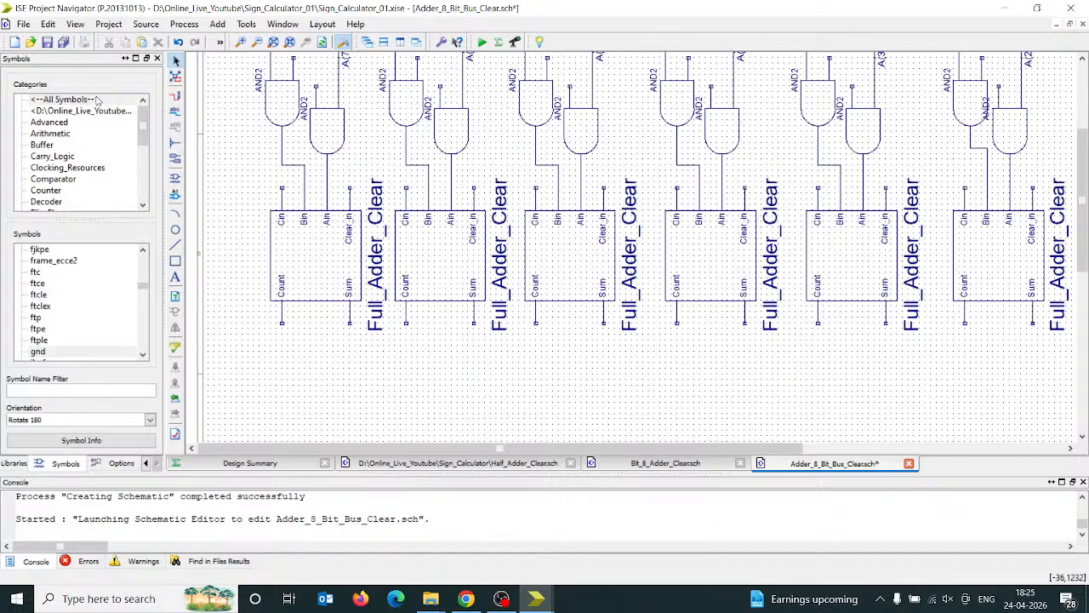
left_click(69, 390)
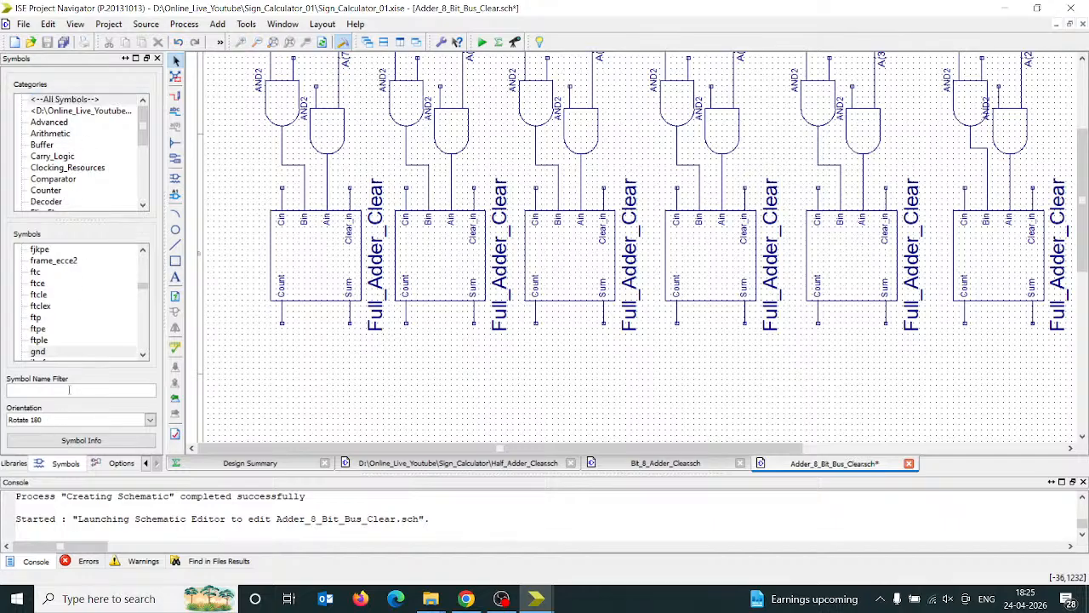
type("gnd")
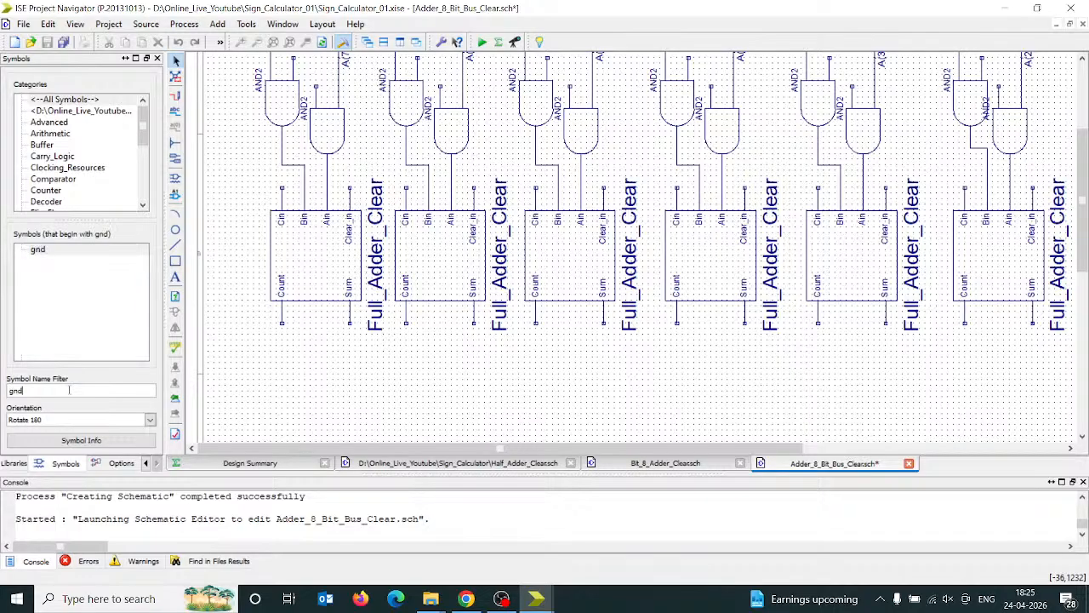
left_click(68, 252)
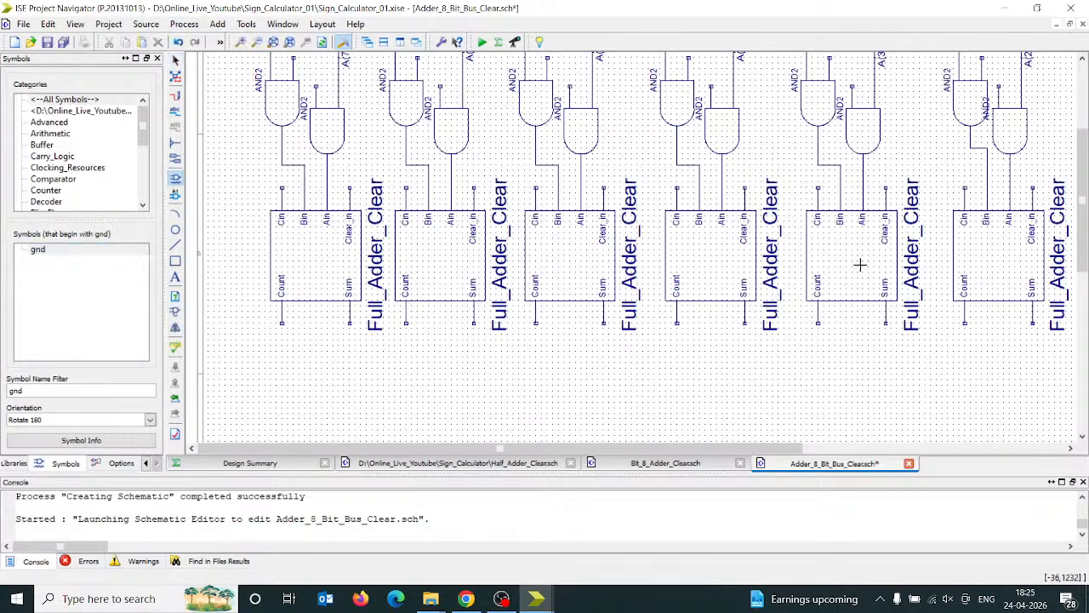
left_click(980, 141)
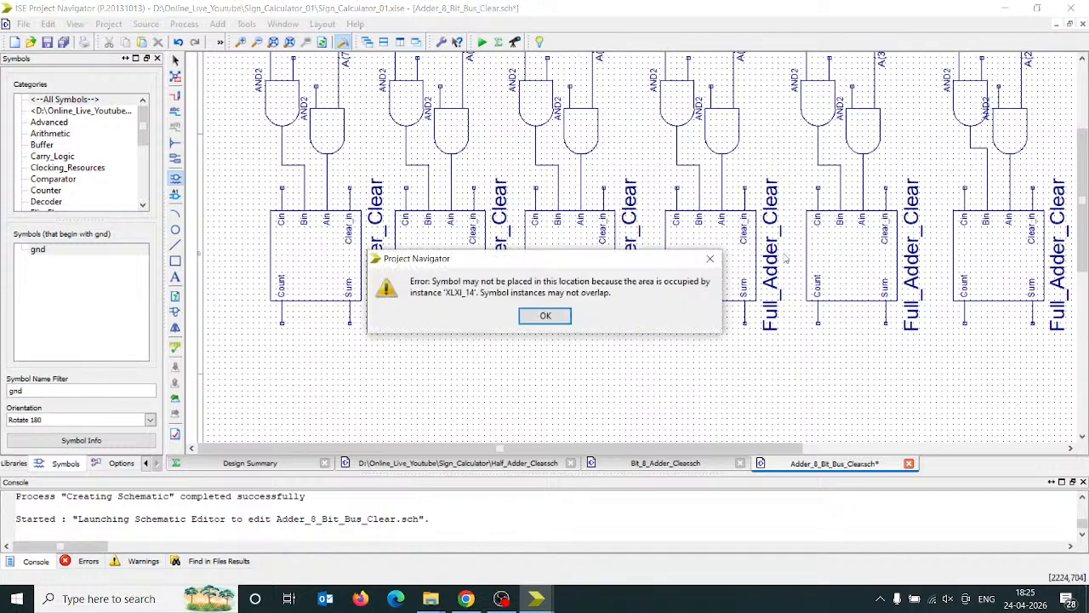
left_click(546, 316)
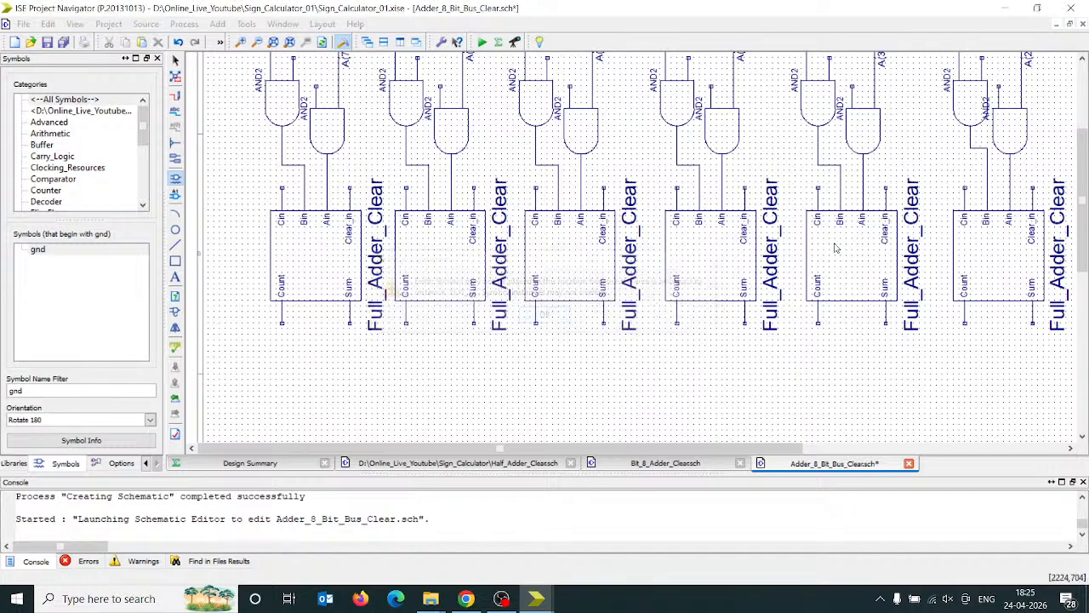
left_click(985, 142)
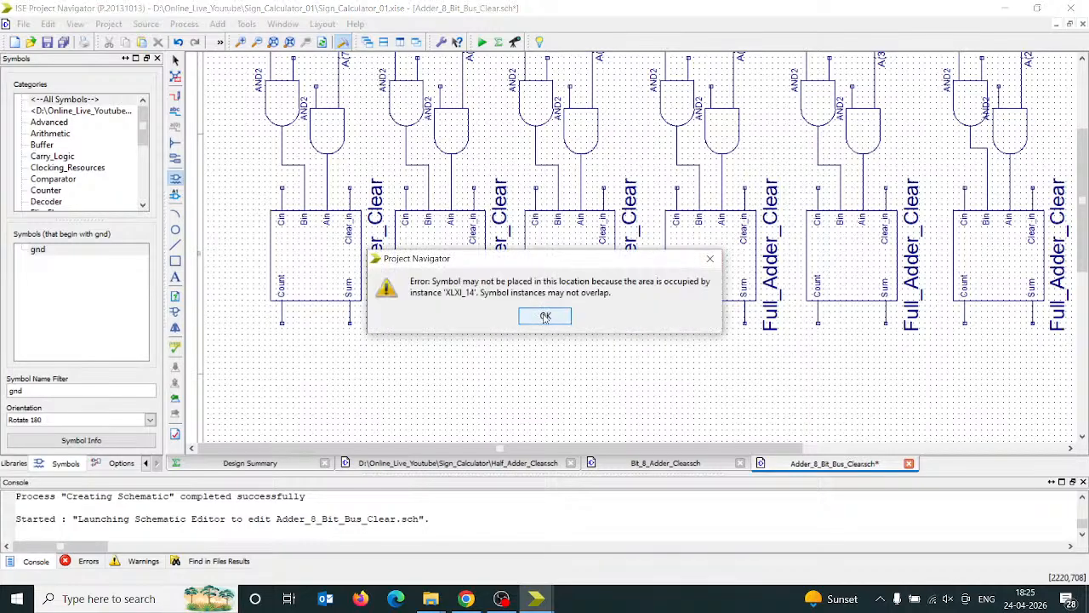
left_click(545, 317)
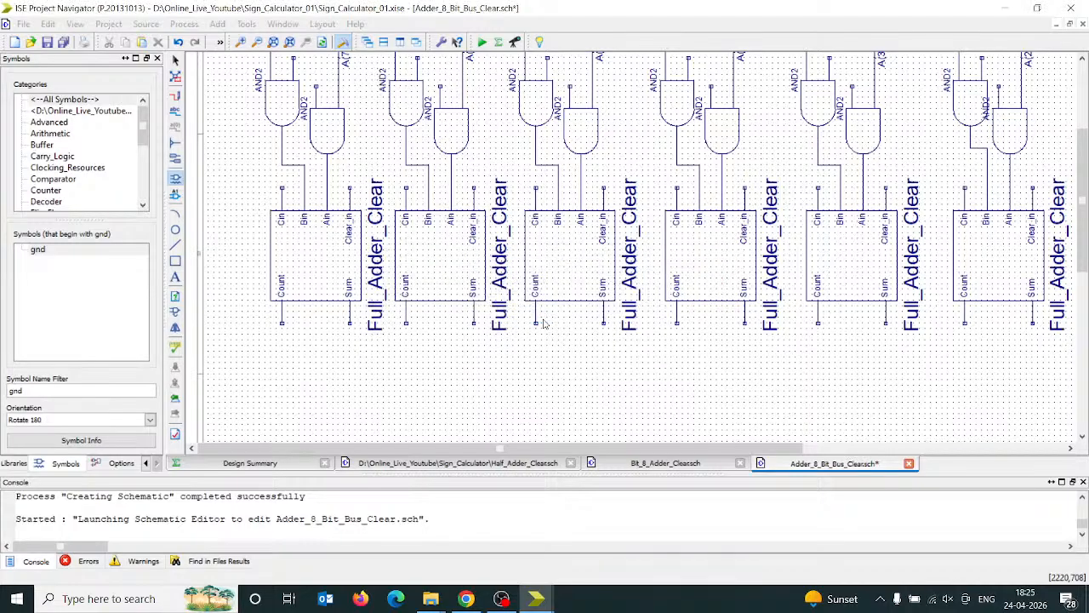
key("Escape")
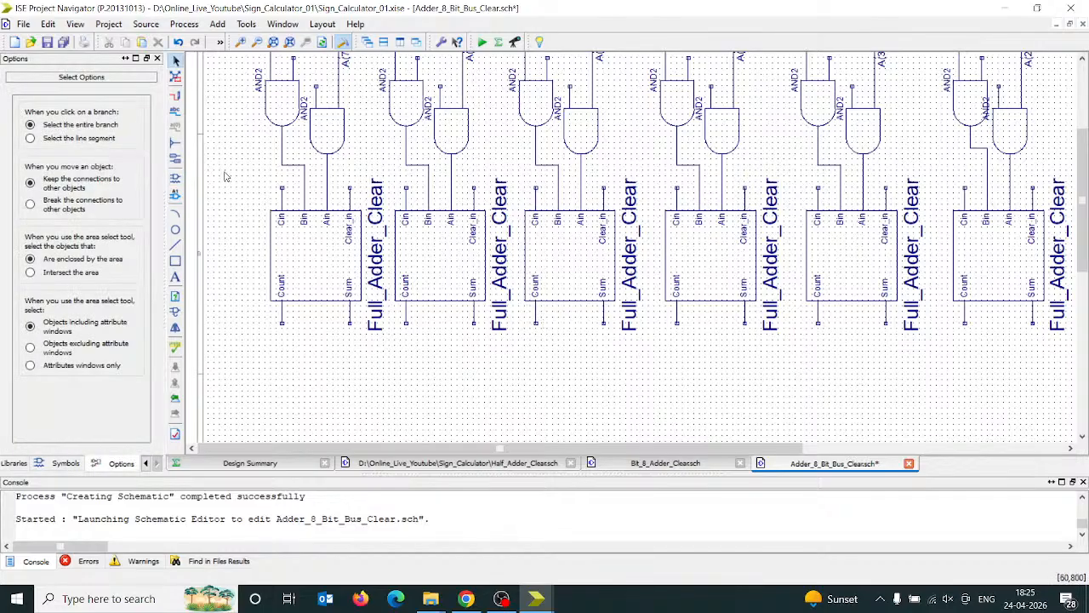
- Draw a wire from the Cin pin of the A(2) full adder, stepping sideways and up to a free end beside the AND2 gate
key("ctrl+w")
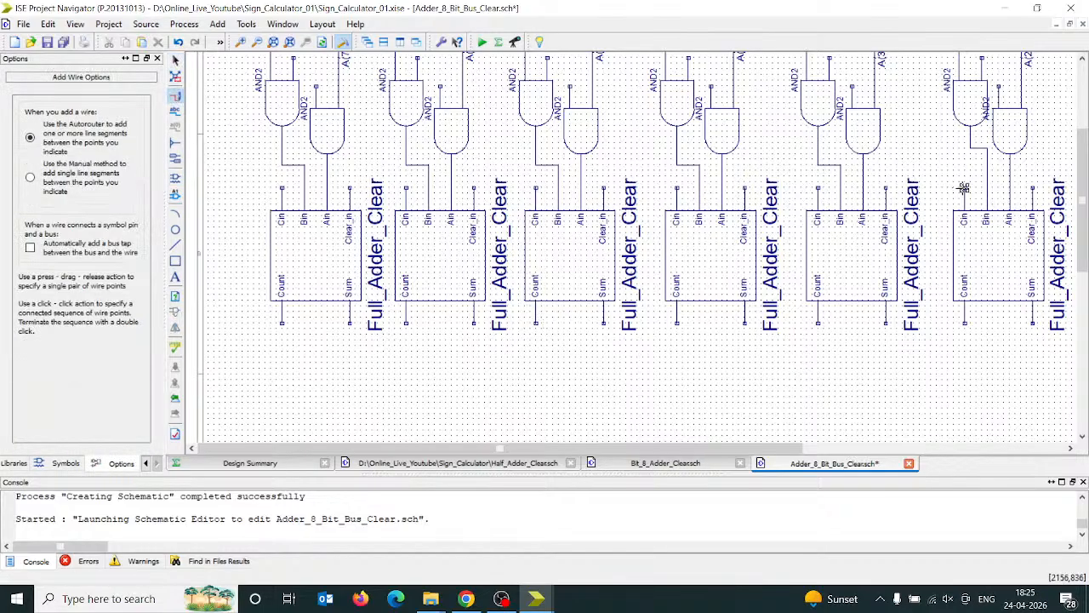
left_click(964, 187)
double_click(936, 164)
double_click(936, 143)
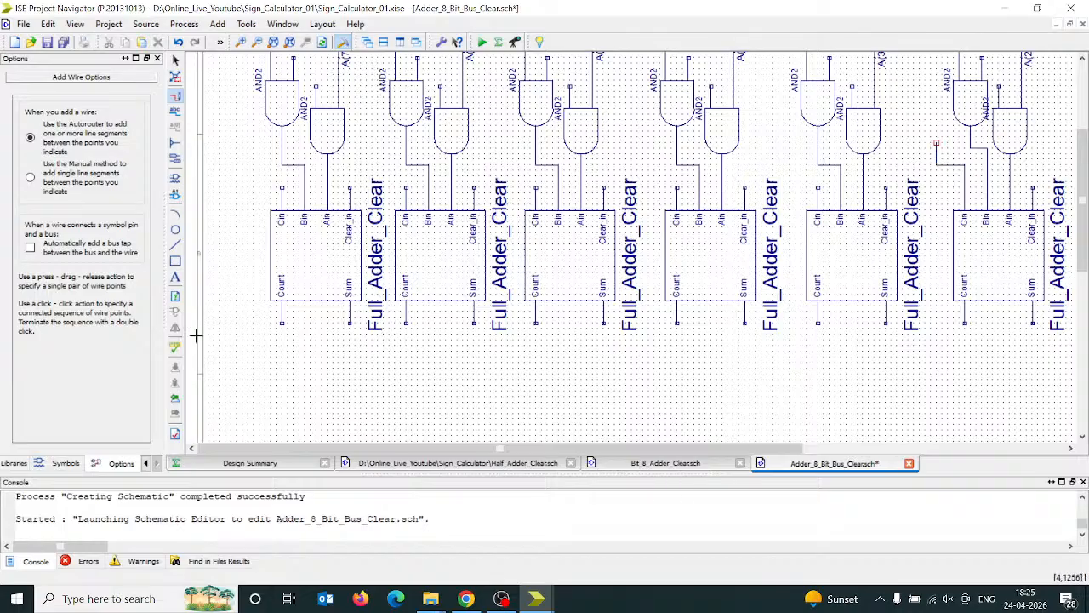
- Place a gnd symbol on the free end of the wire from the A(2) full adder's Cin pin
left_click(63, 463)
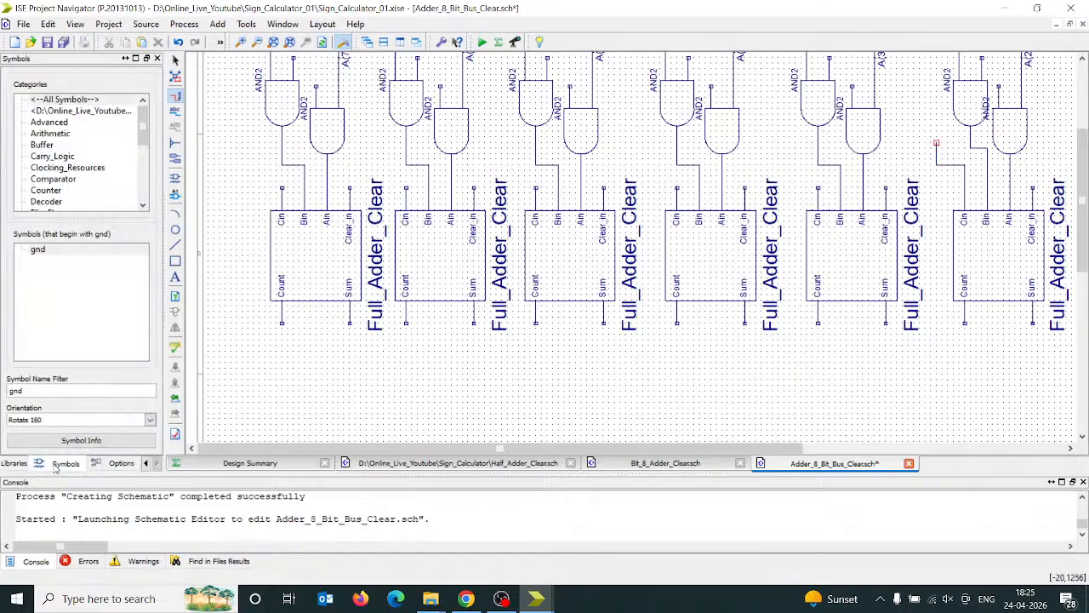
left_click(108, 100)
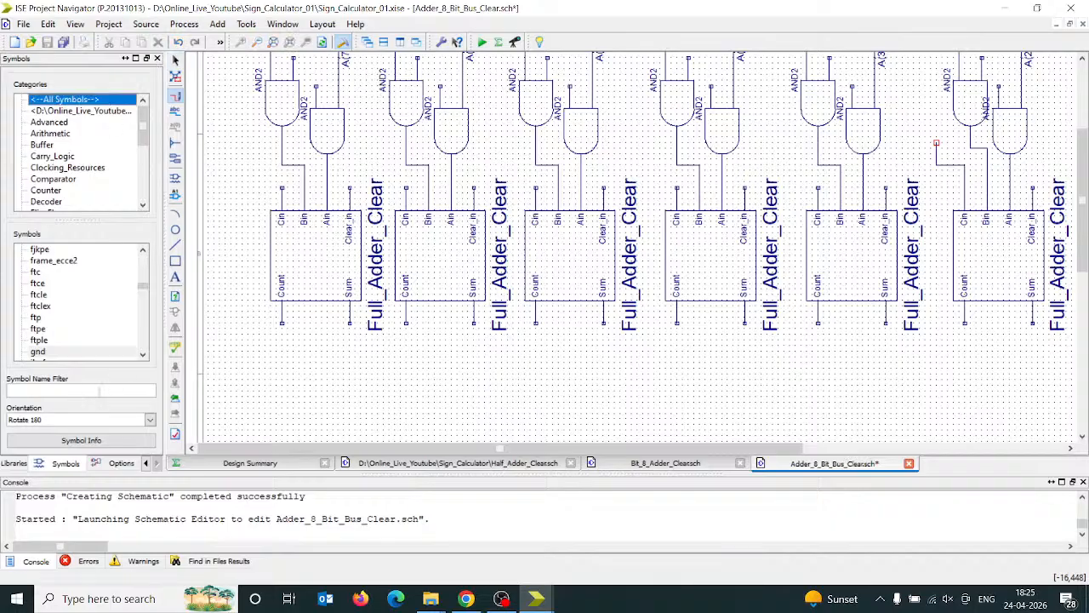
left_click(119, 389)
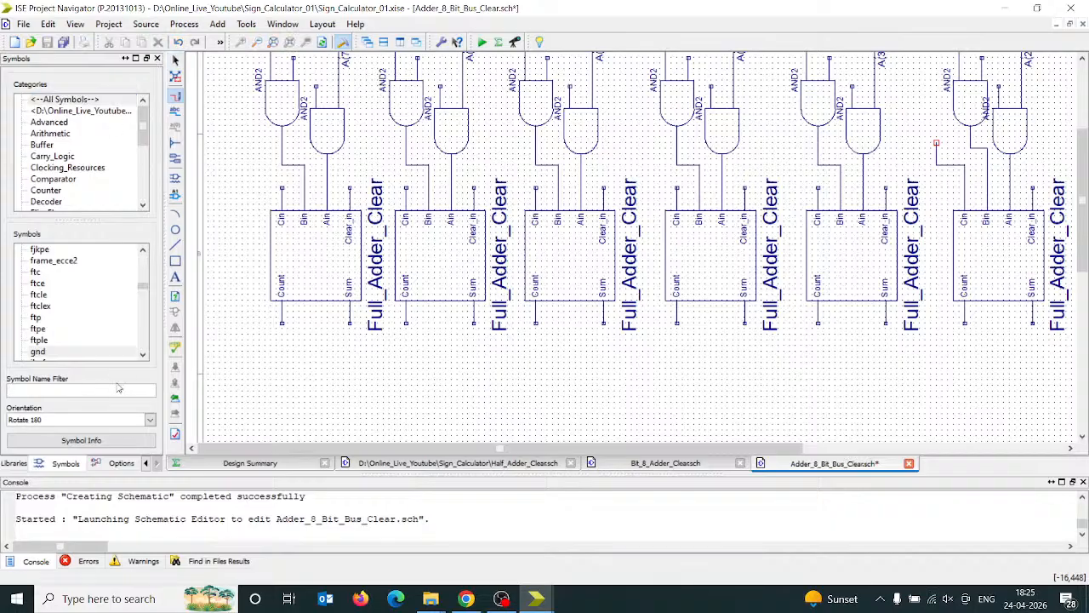
type("nd")
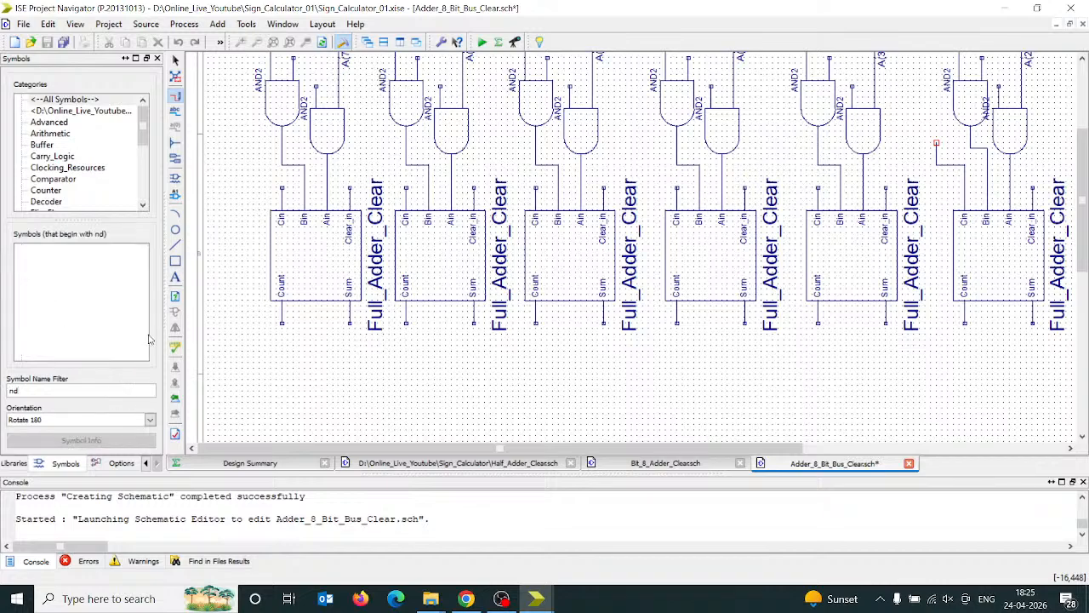
key("BackSpace")
key("BackSpace")
type("gnd")
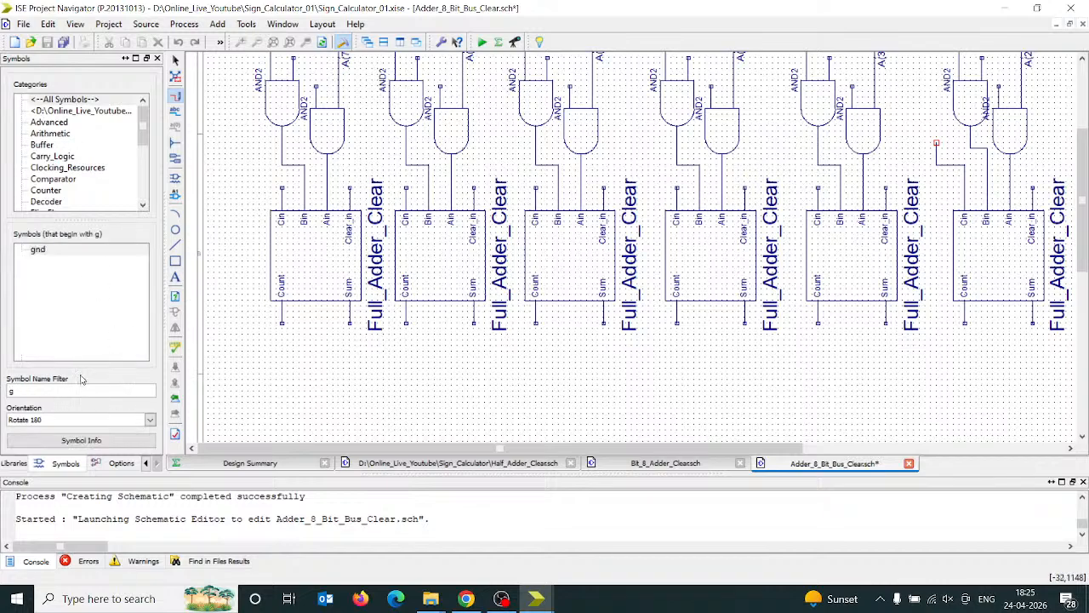
key("BackSpace")
key("BackSpace")
key("BackSpace")
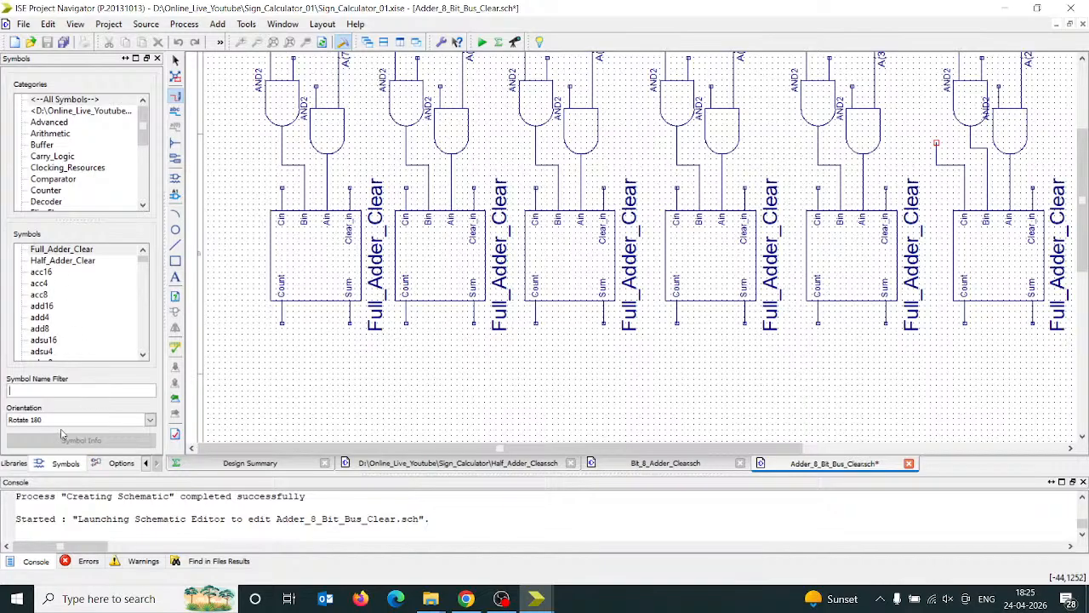
type("gnd")
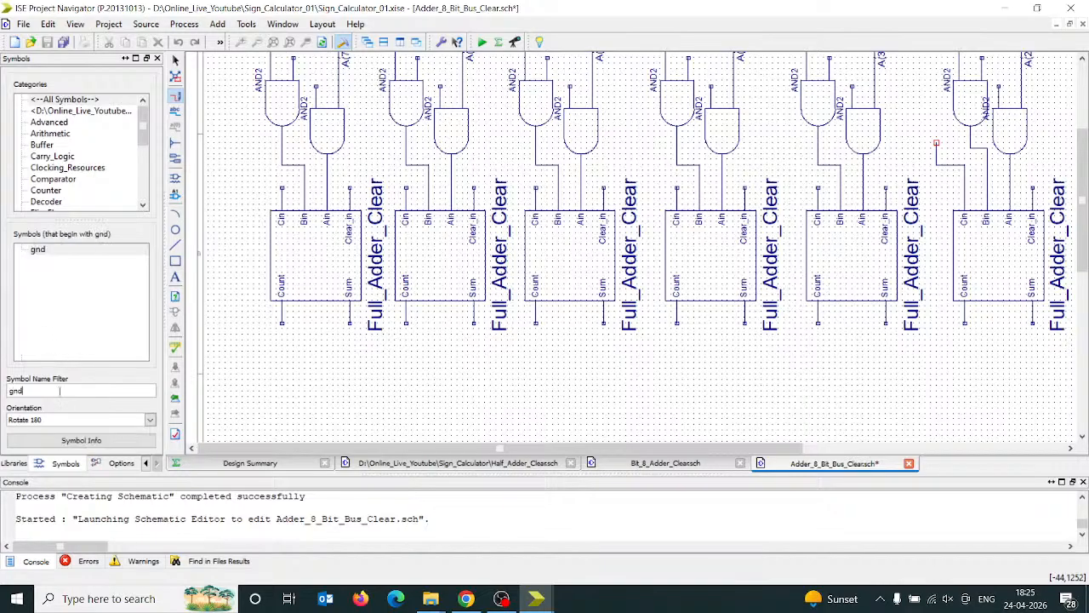
left_click(81, 254)
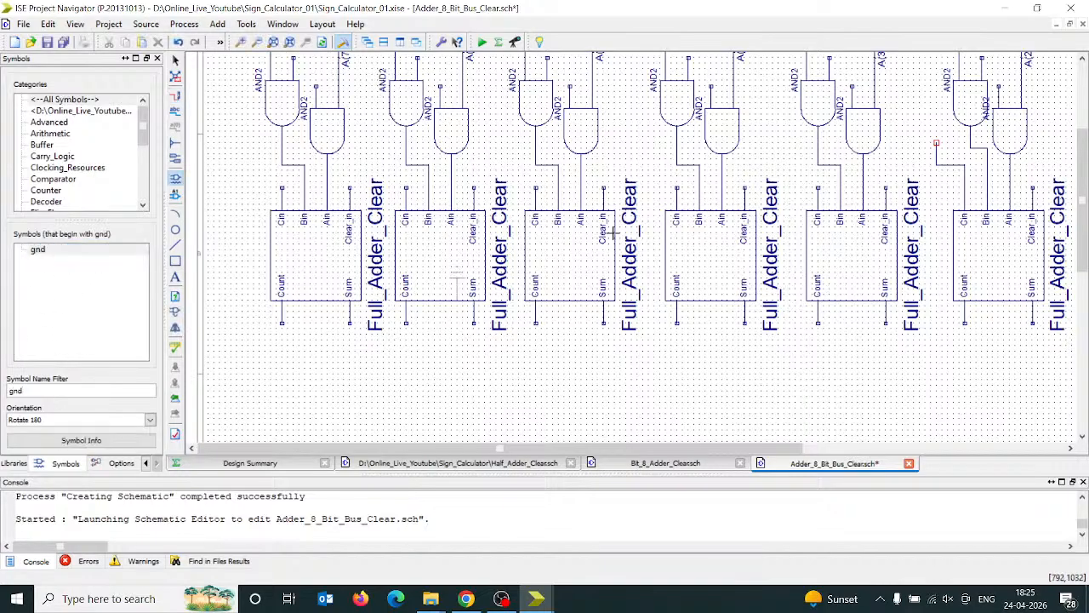
left_click(955, 94)
key("Escape")
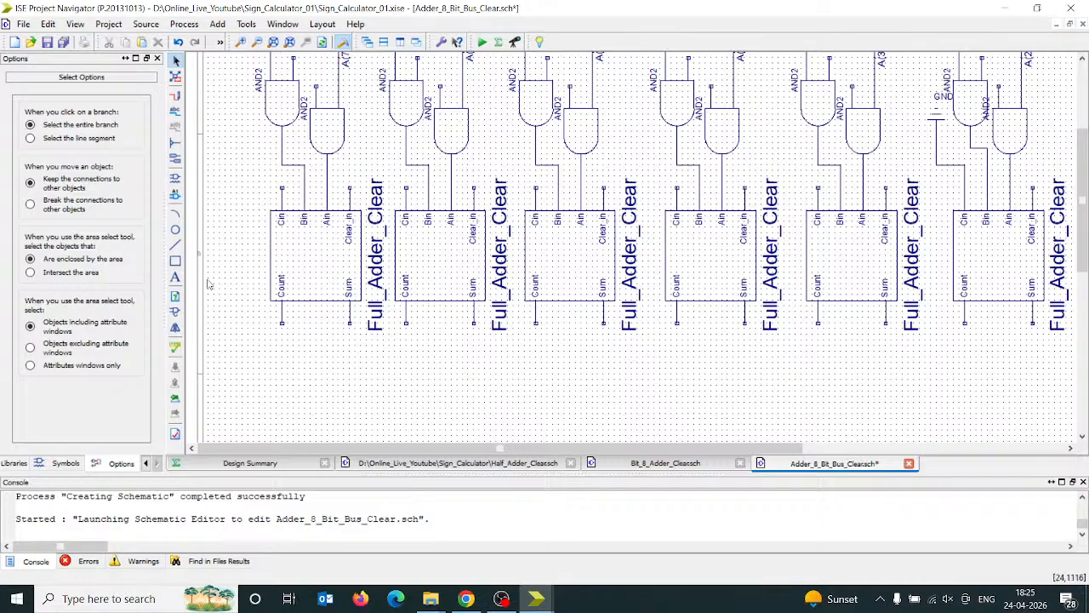
- Wire each Count pin to the next higher bit's Cin pin from the A(2) full adder through the A(5) full adder
left_click(176, 95)
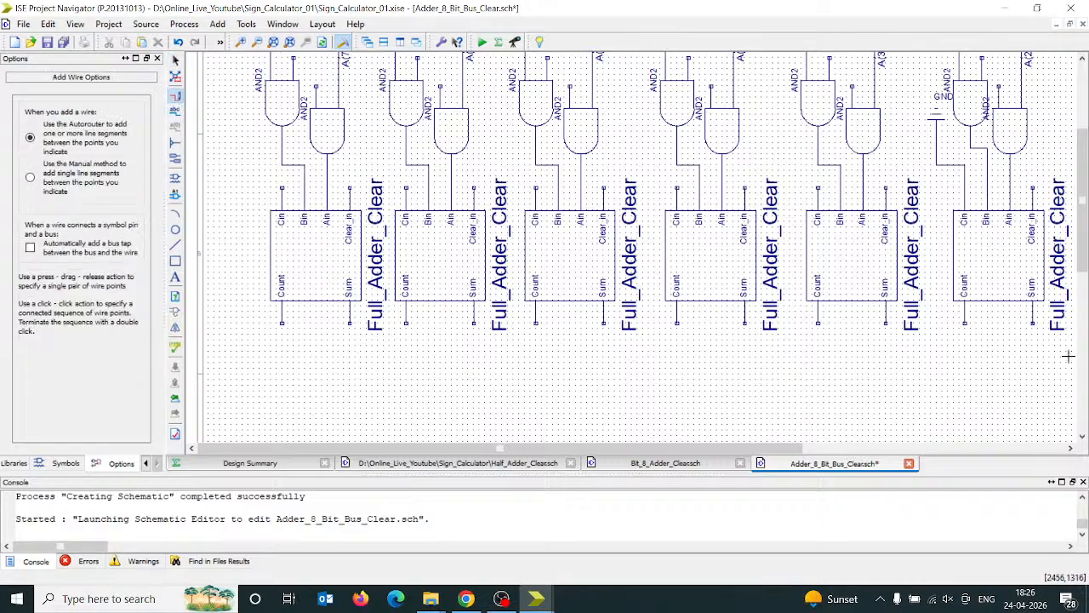
left_click(965, 323)
left_click(818, 188)
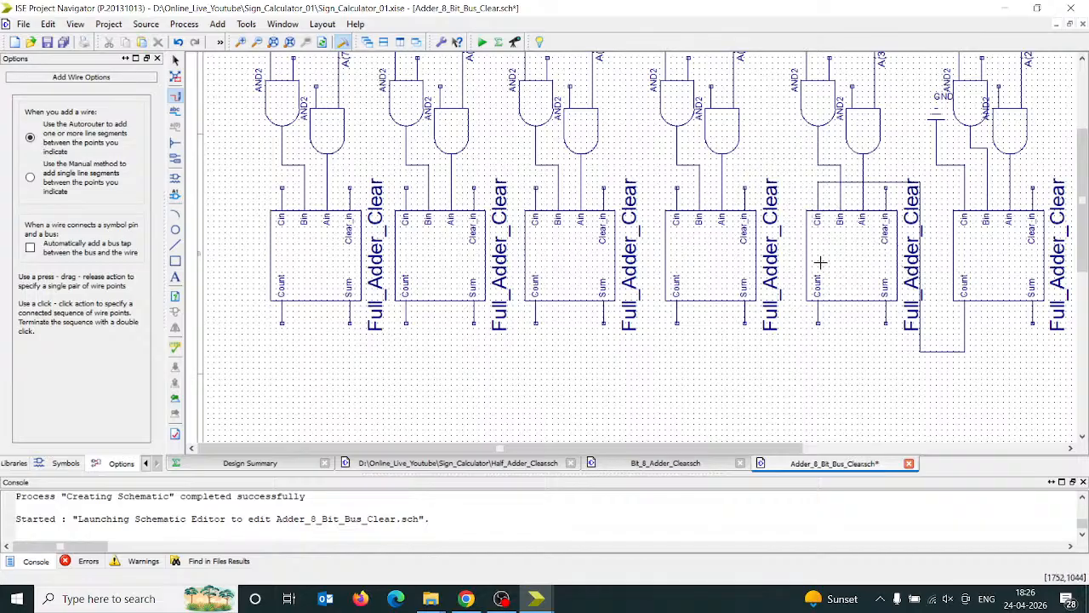
left_click(817, 323)
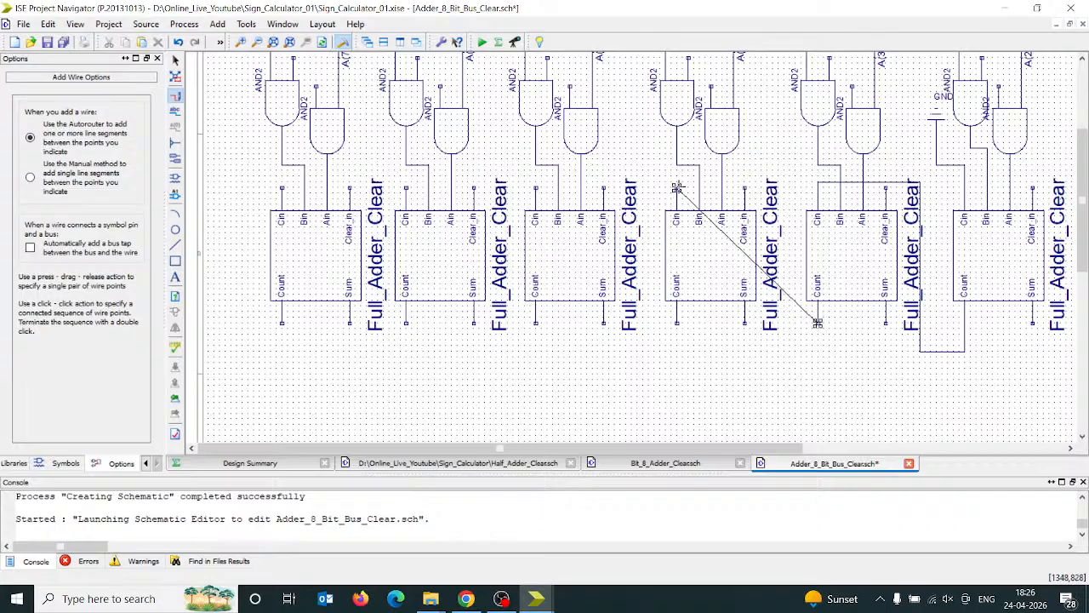
left_click(677, 187)
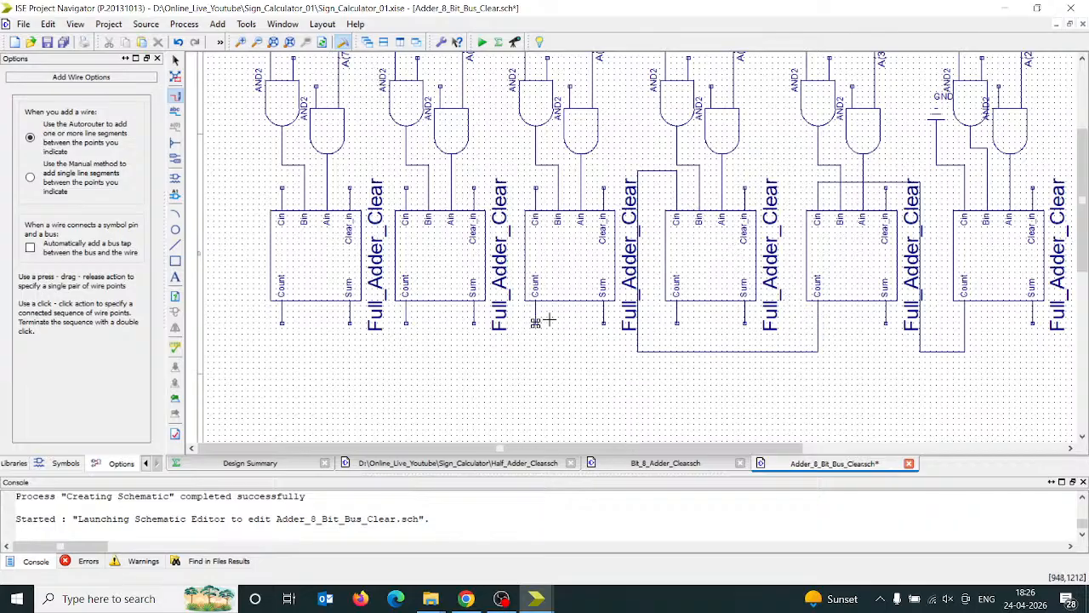
left_click(668, 319)
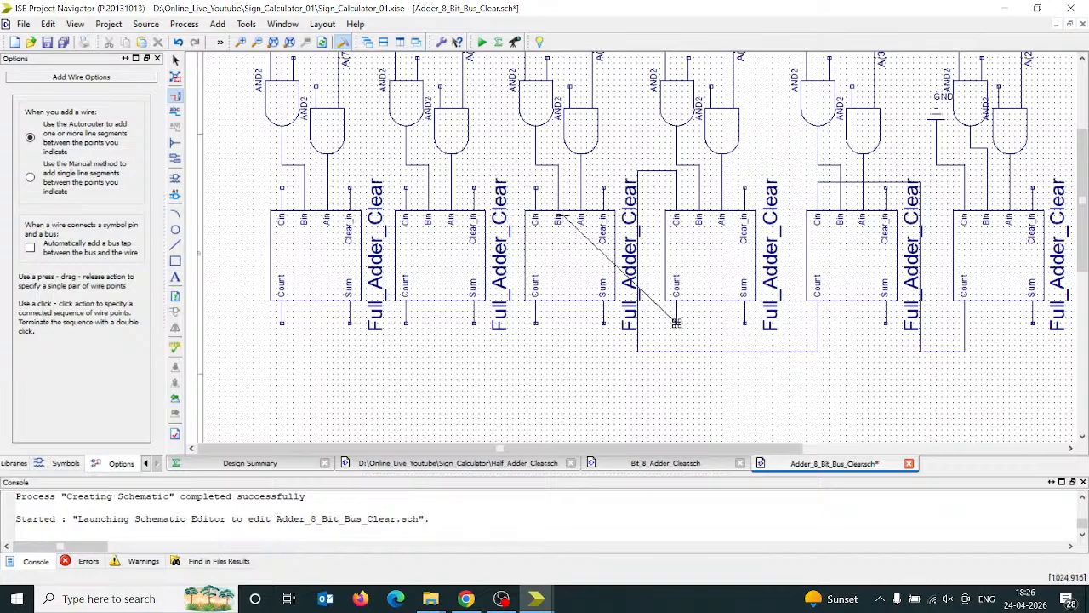
left_click(536, 188)
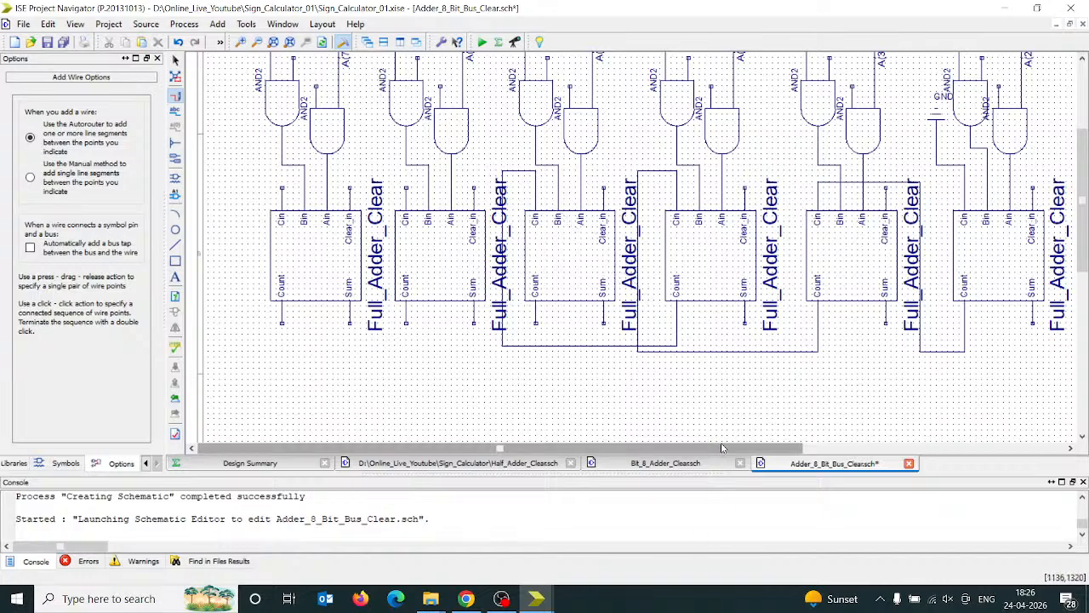
- Delete the wire connecting the gnd symbol to the Cin pin of the A(2) full adder
left_click_drag(723, 448, 1088, 492)
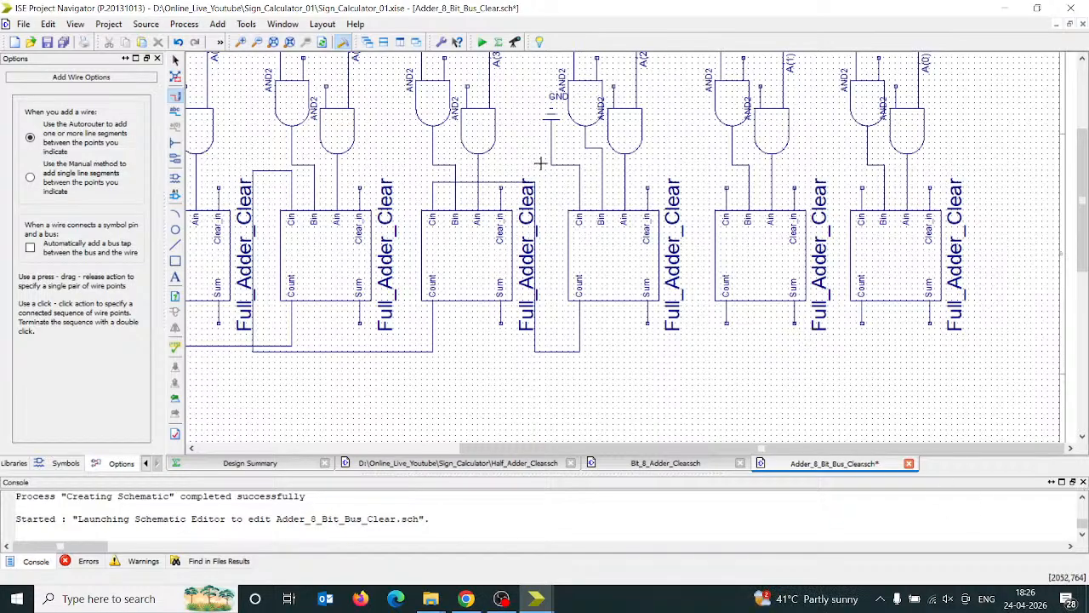
key("Escape")
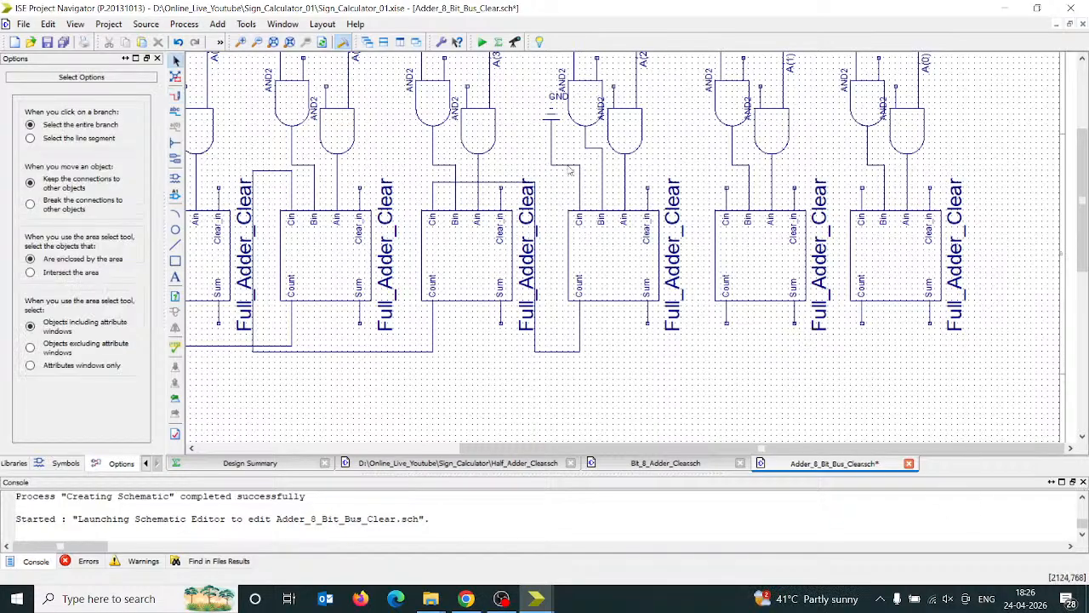
left_click(570, 168)
key("Delete")
- Move the gnd symbol beside the AND2 gate of the A(0) full adder and wire it to that adder's Cin pin
mouse_move(554, 134)
left_mouse_down()
mouse_move(697, 185)
mouse_move(552, 137)
left_mouse_up()
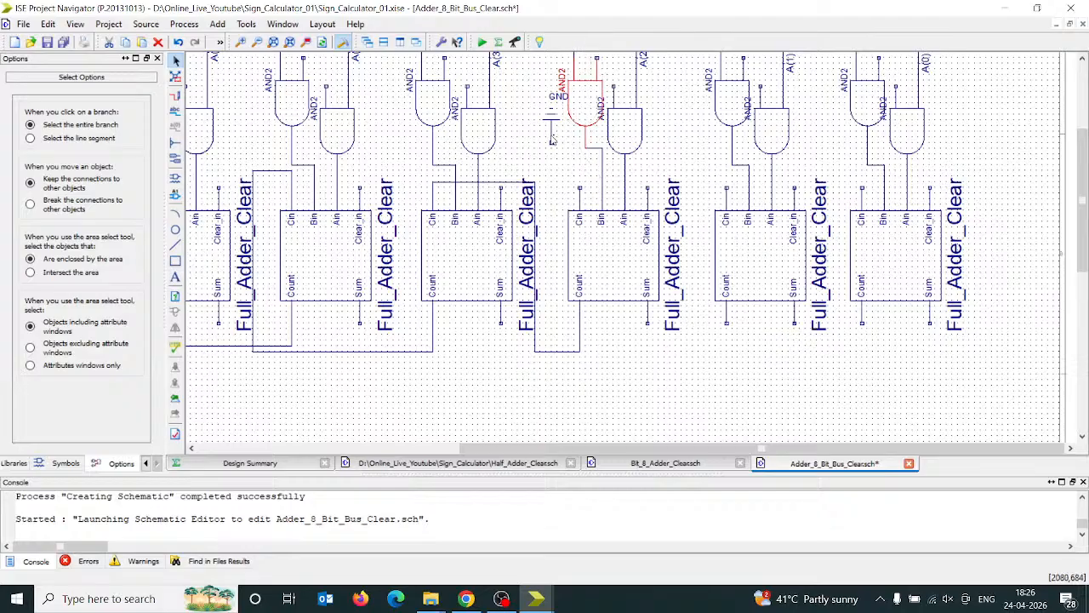
left_click(551, 144)
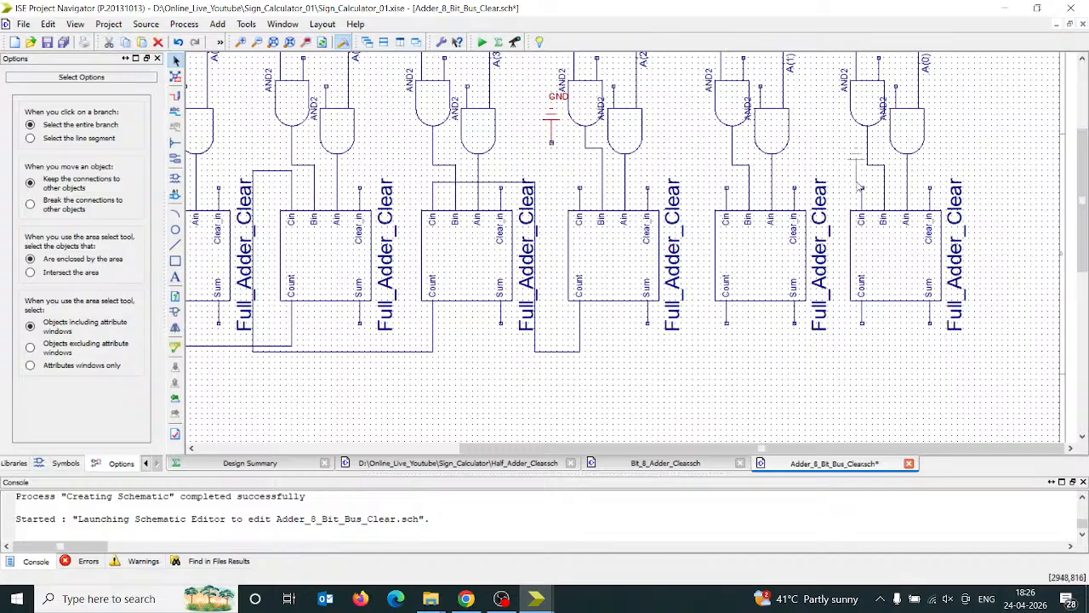
left_click_drag(838, 174, 834, 159)
left_click(176, 95)
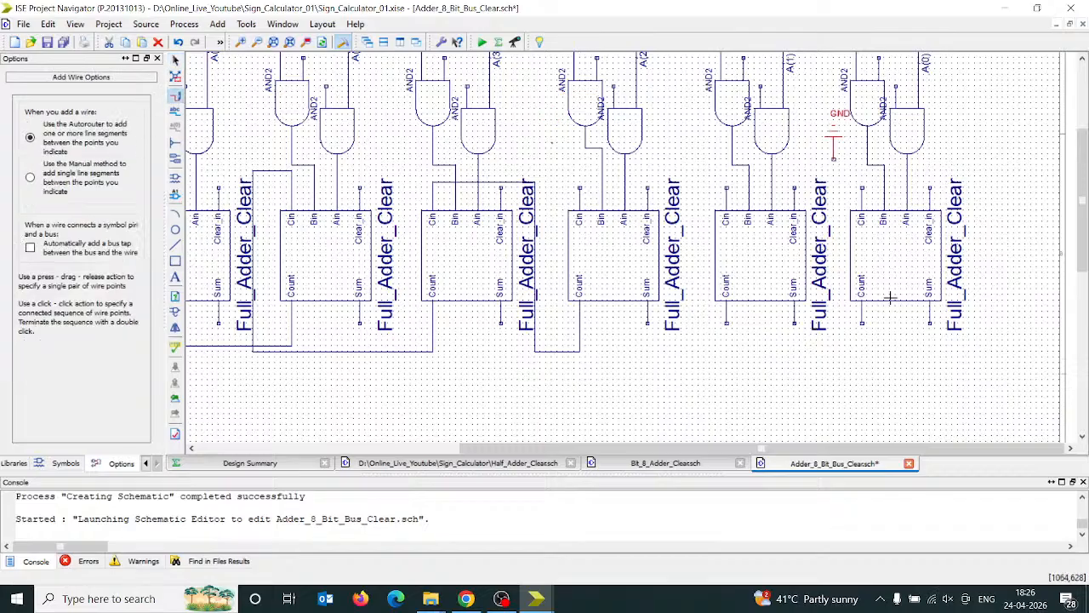
left_click_drag(861, 188, 834, 159)
- Wire each Count pin to the next higher bit's Cin pin from A(0) through A(2) and from A(5) through A(7)
left_click_drag(862, 323, 726, 188)
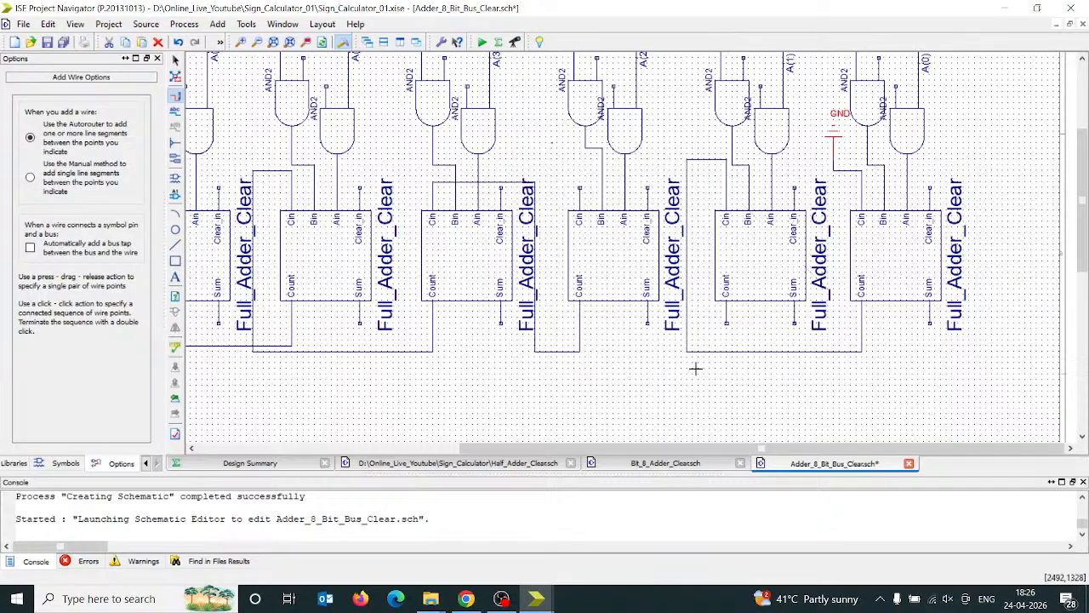
left_click_drag(726, 322, 578, 189)
left_click_drag(702, 448, 523, 449)
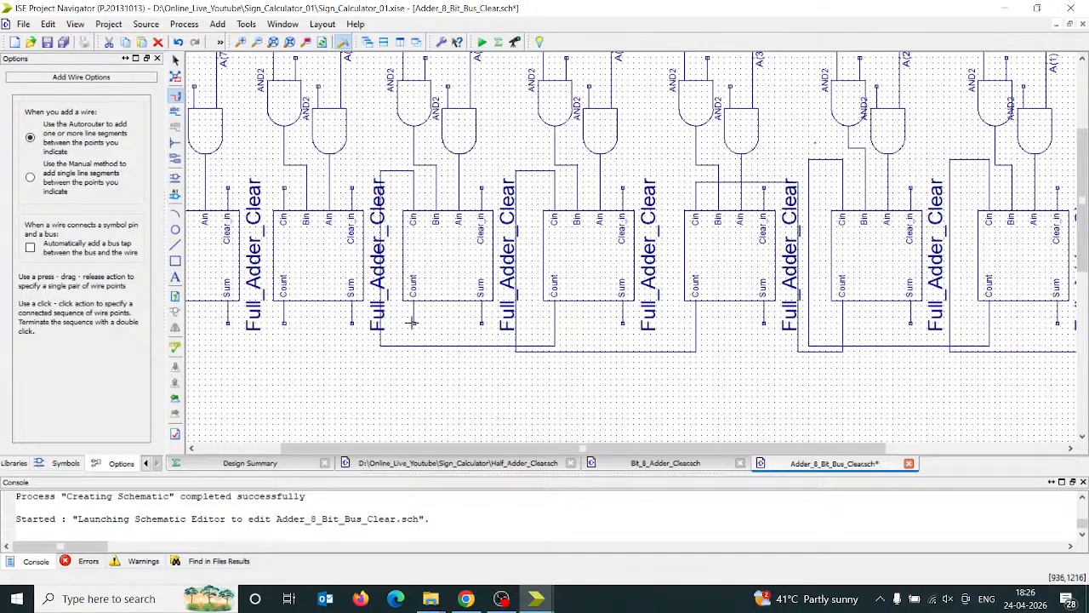
mouse_move(411, 324)
left_mouse_down()
mouse_move(340, 207)
mouse_move(284, 187)
left_mouse_up()
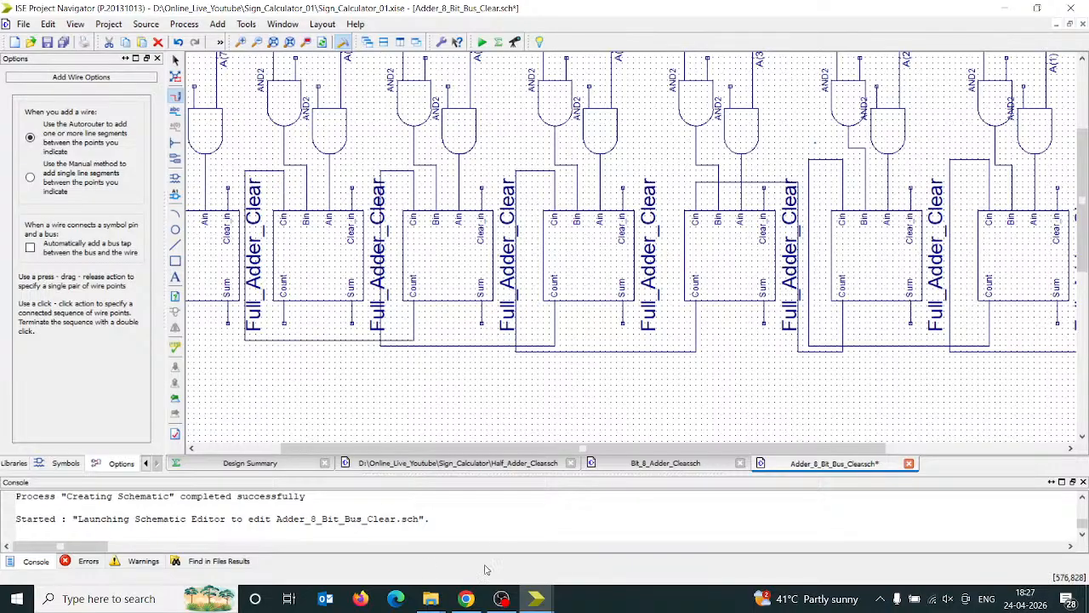
left_click_drag(521, 449, 444, 448)
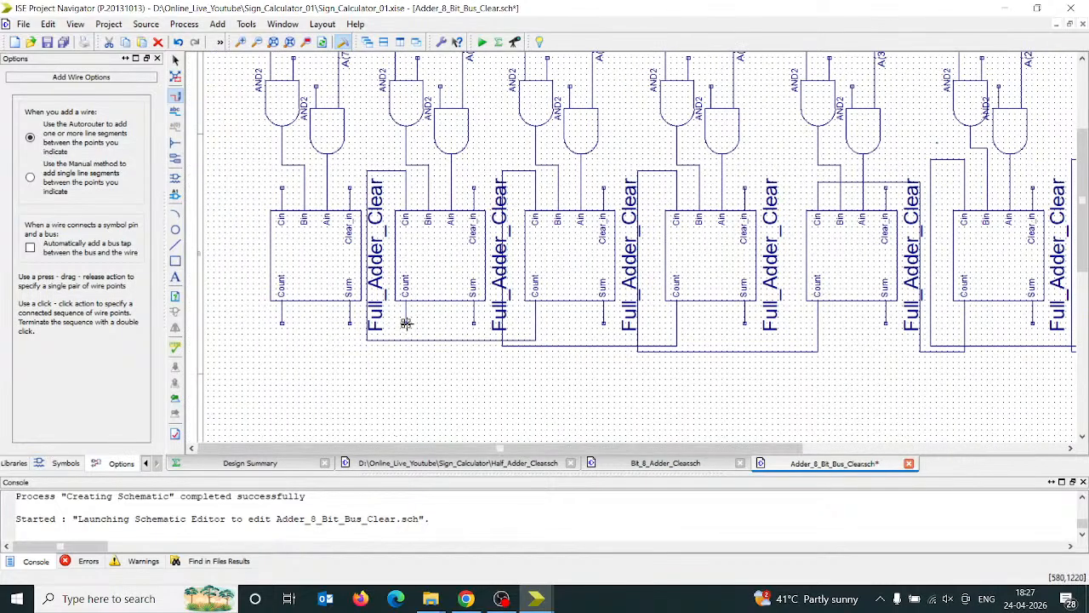
left_click_drag(406, 323, 282, 186)
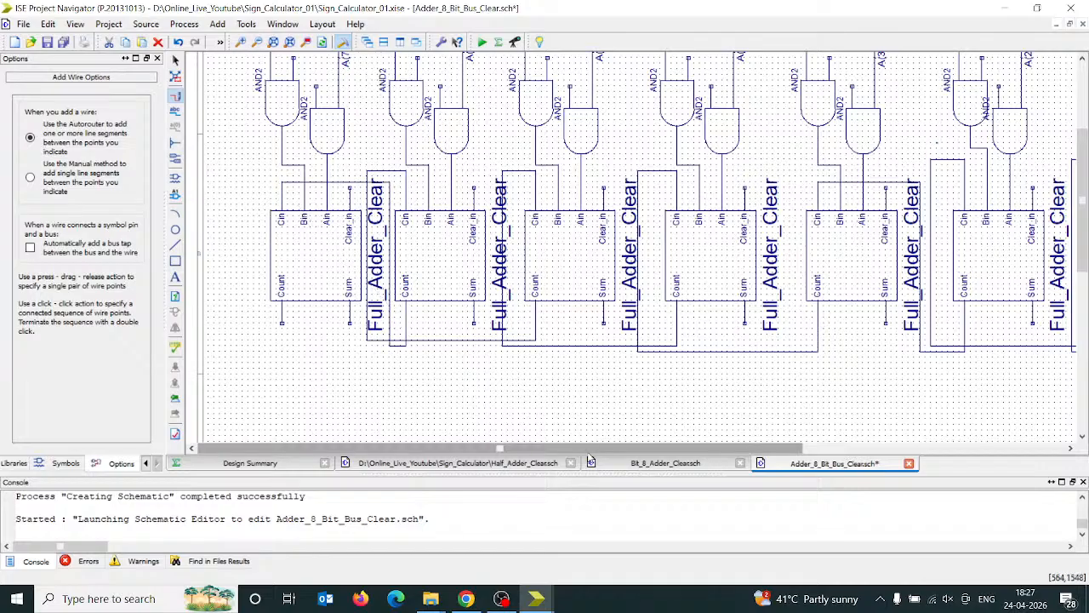
- Wire together the Clear_in pins of the A(0), A(1), A(2), A(3) and A(4) full adders
left_click_drag(606, 447, 868, 450)
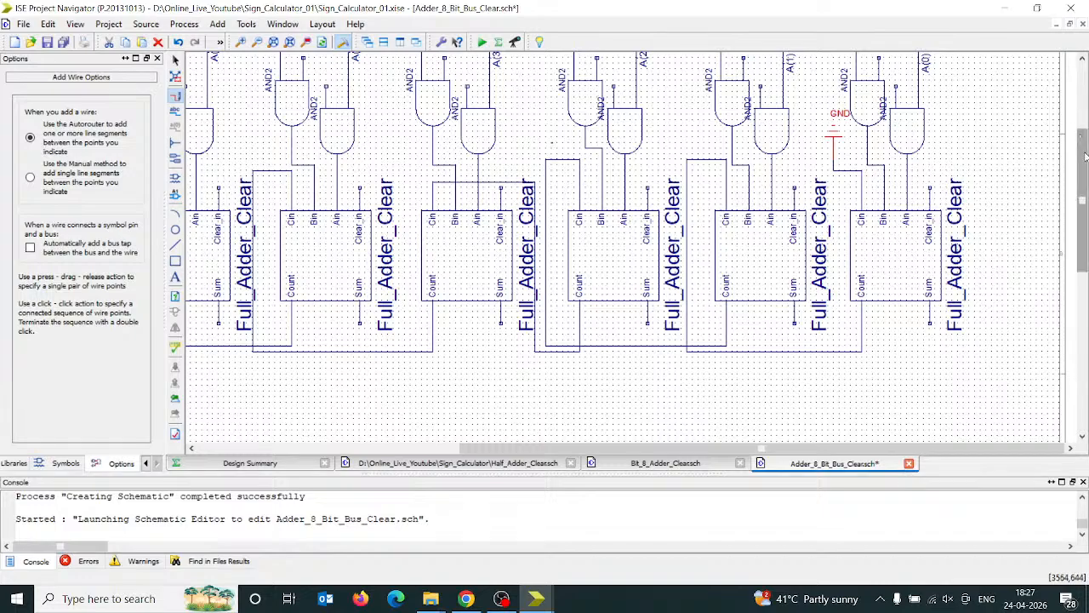
left_click_drag(1085, 155, 1087, 134)
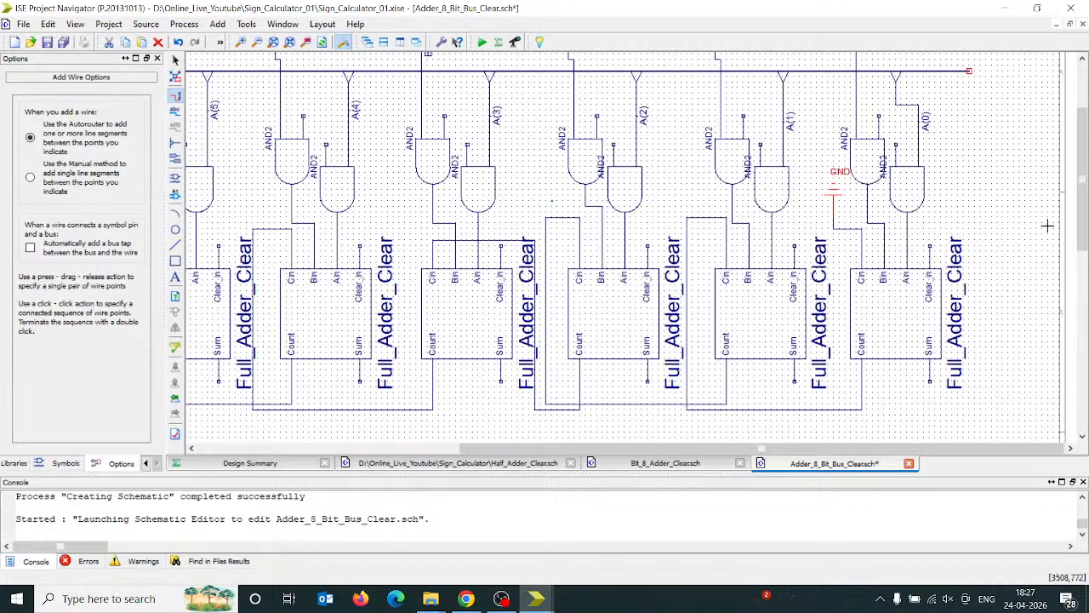
left_click(929, 246)
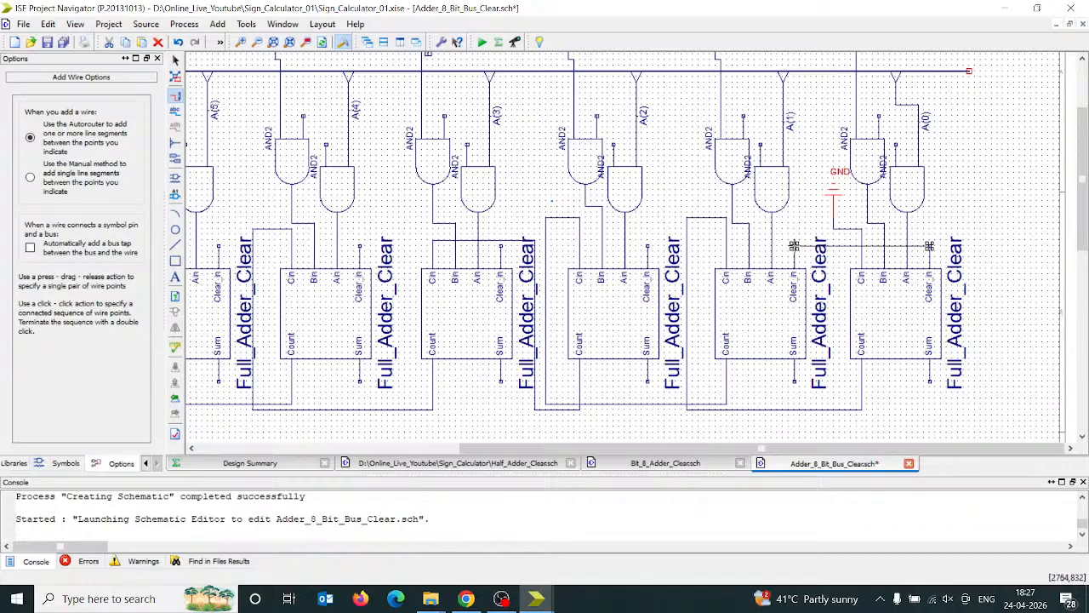
left_click(794, 246)
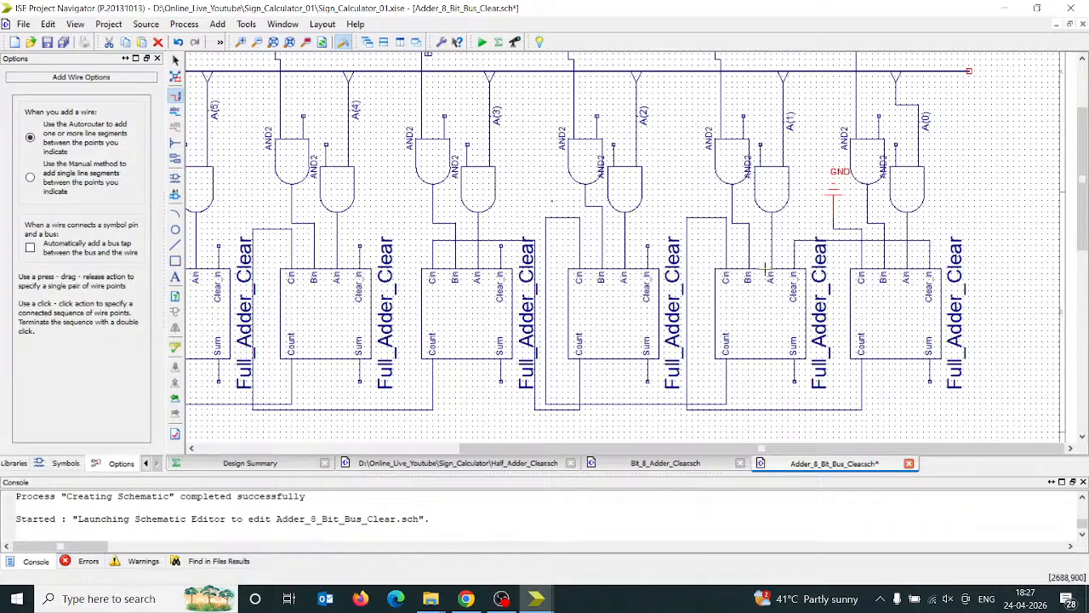
left_click(648, 242)
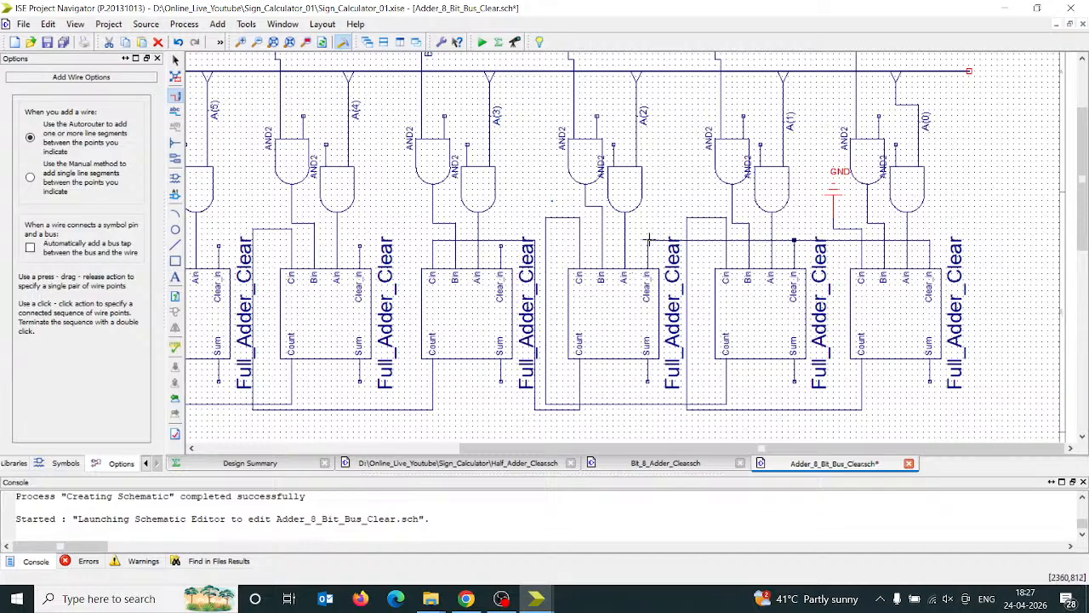
left_click(501, 245)
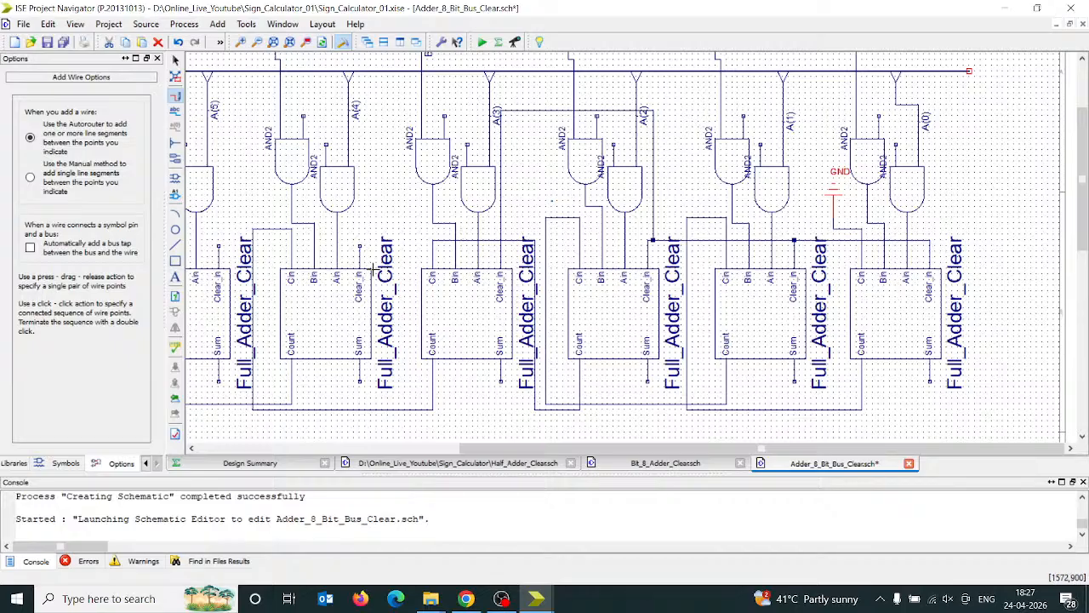
left_click(359, 245)
left_click(524, 110)
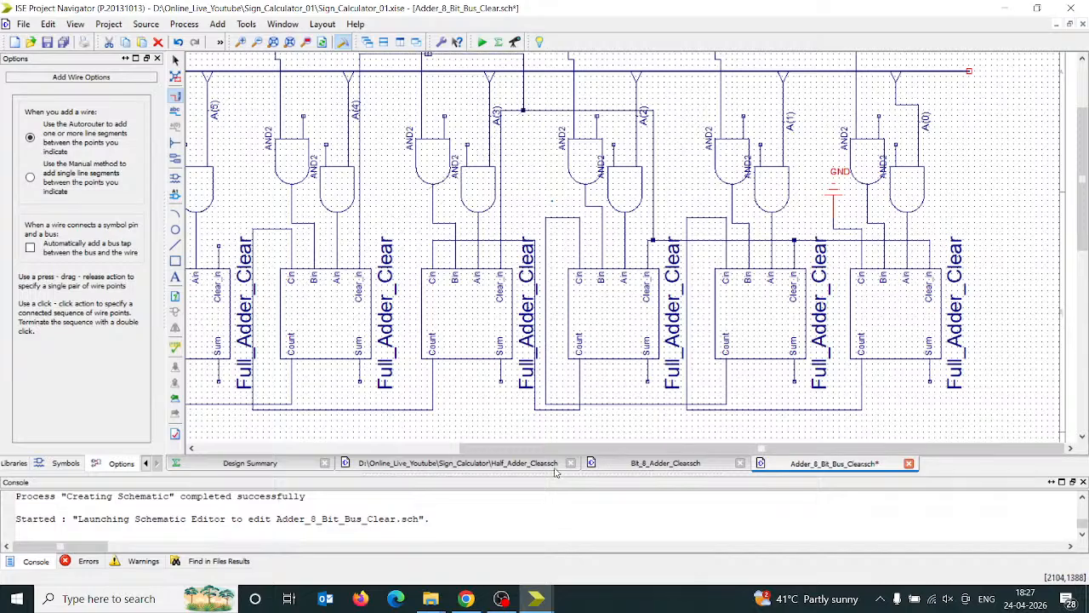
- Extend the shared Clear_in wire from the A(4) full adder to the Clear_in pins of the A(5) and A(6) full adders
left_click_drag(597, 449, 446, 455)
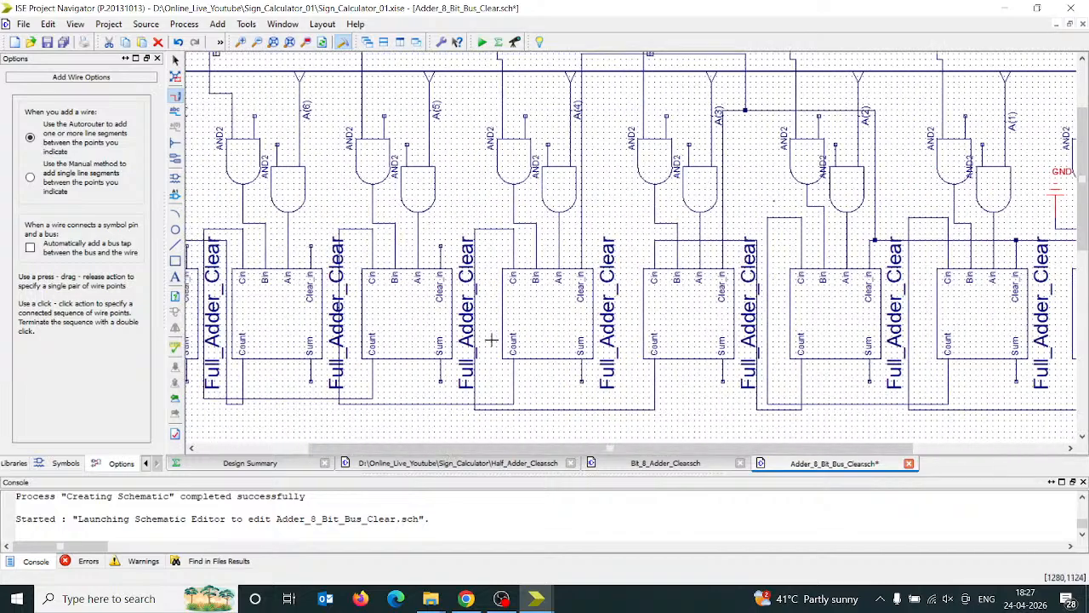
left_click(441, 245)
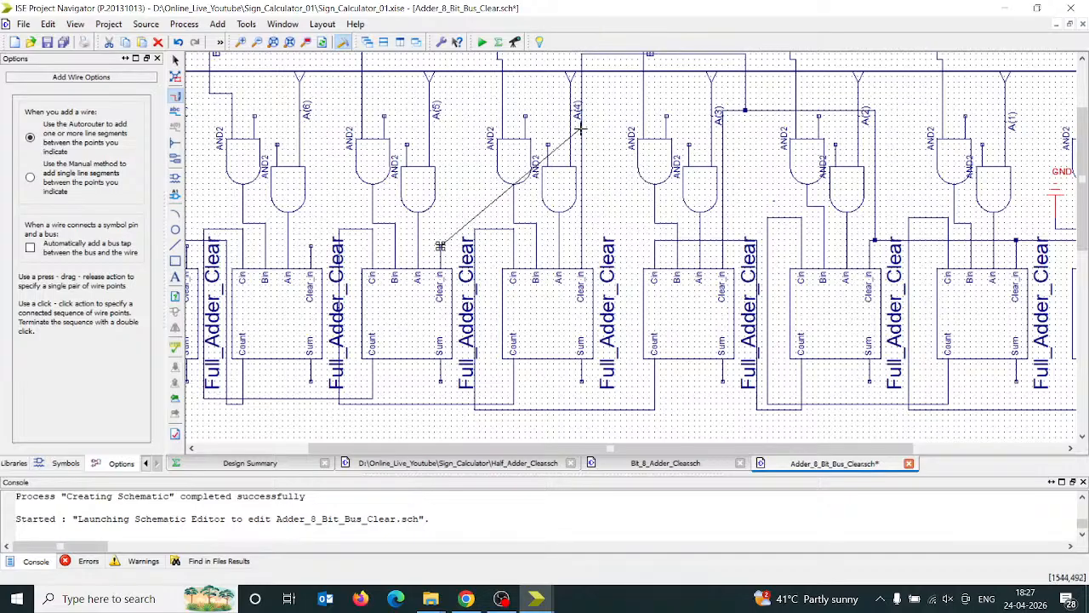
left_click(582, 232)
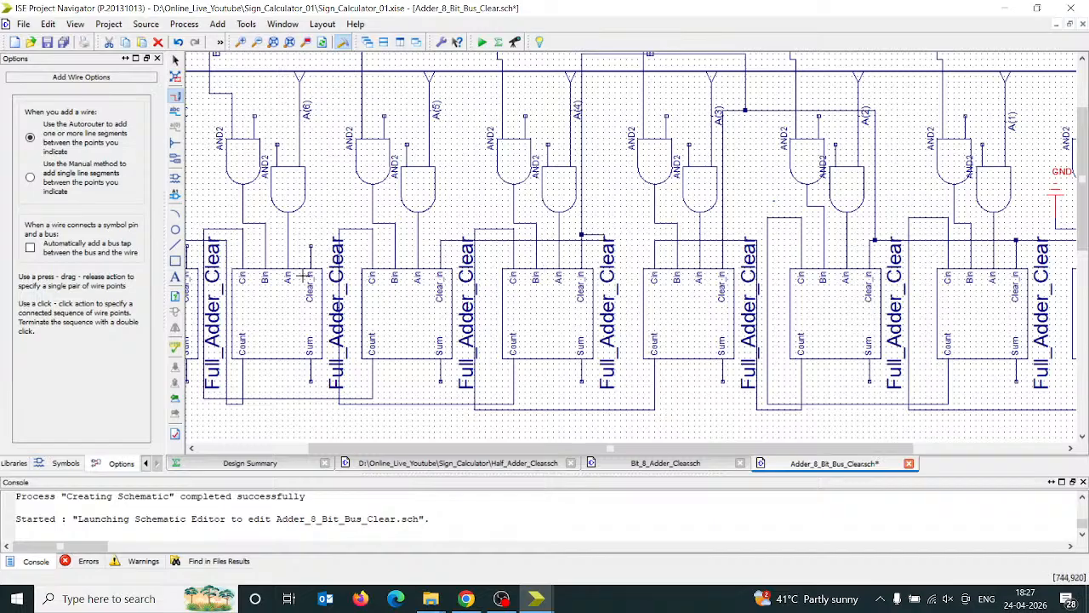
left_click(310, 245)
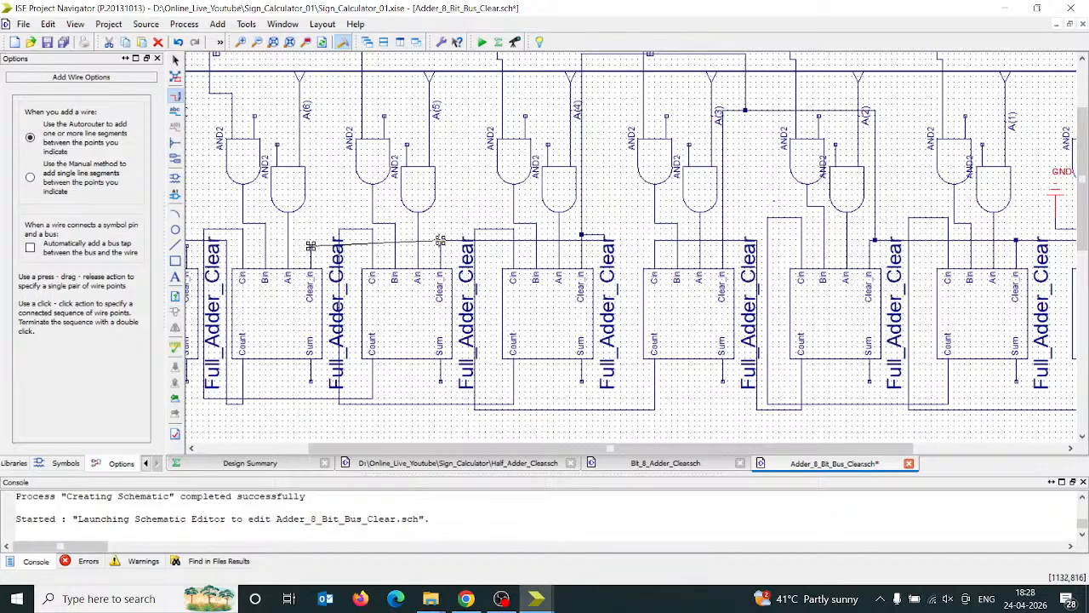
left_click(440, 241)
left_click_drag(596, 453, 485, 454)
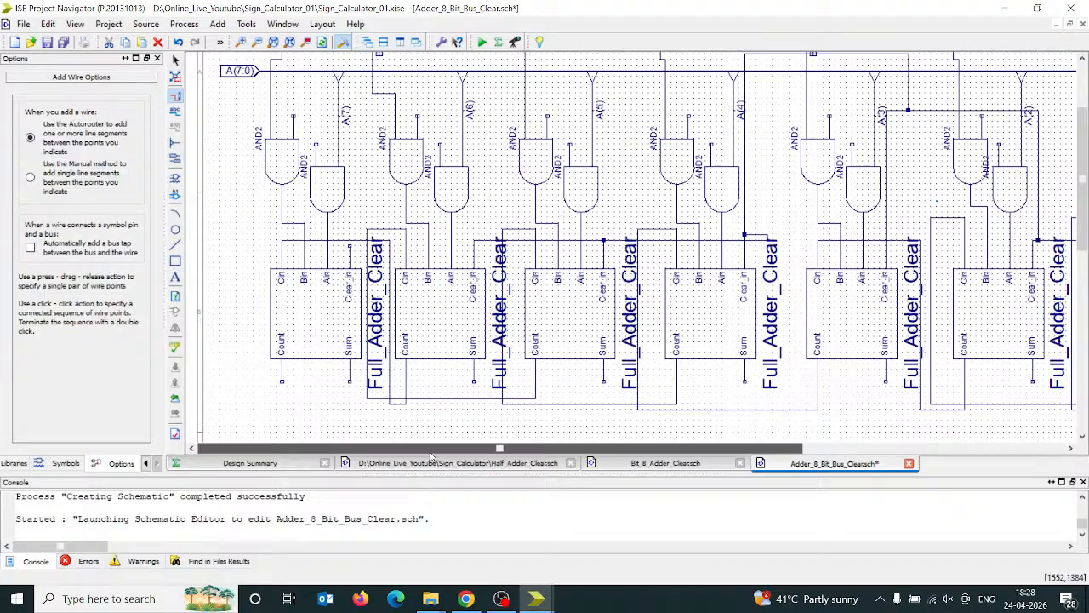
left_click(349, 246)
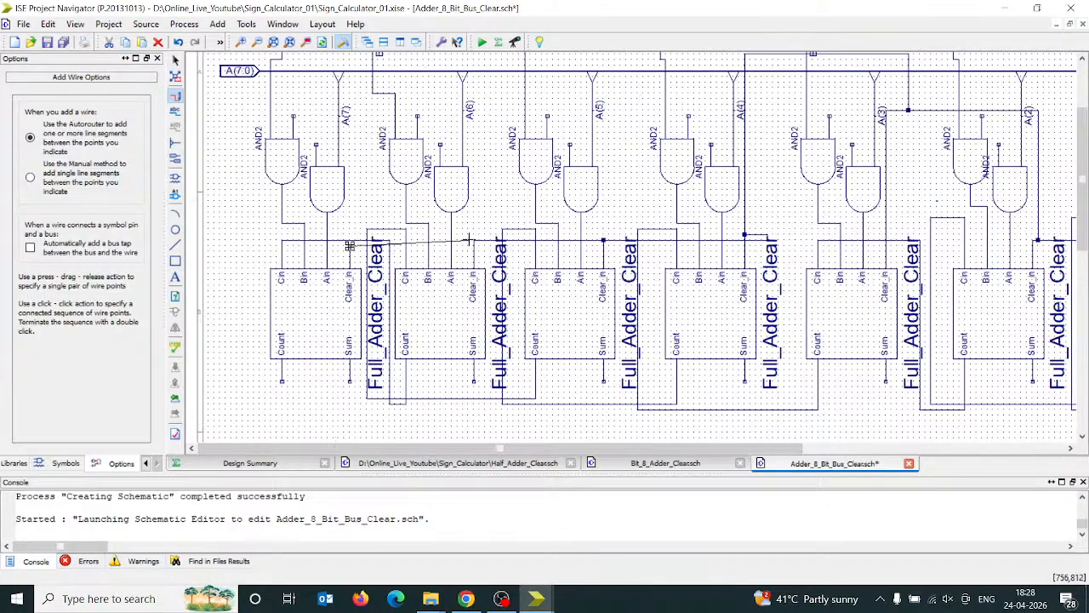
double_click(470, 240)
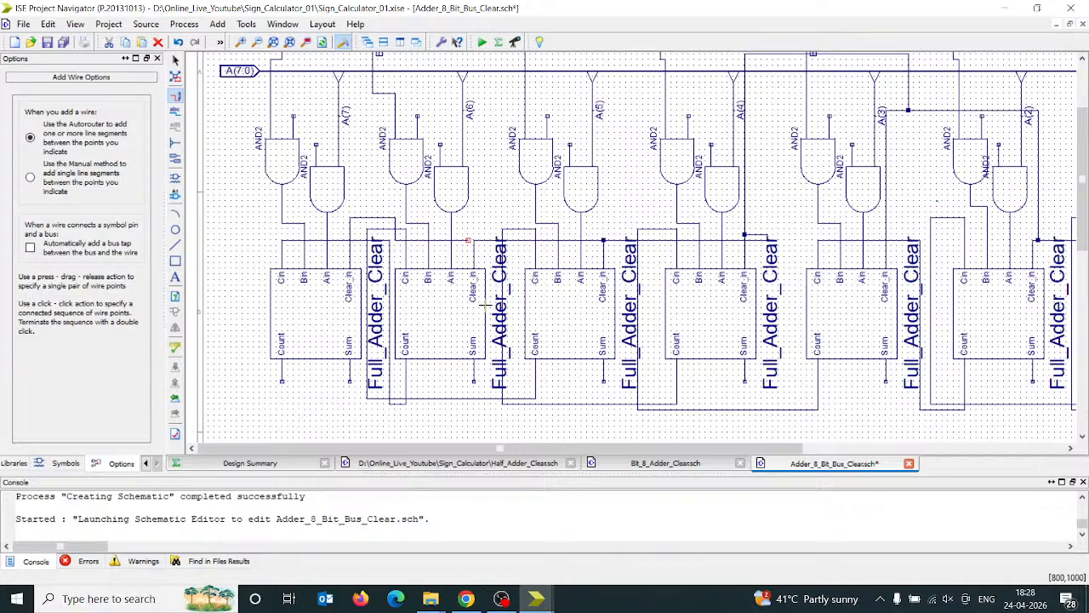
key("ctrl+z")
- Wire the Clear_in pin of the A(7) full adder to the Clear_in wire at the A(6) full adder
left_click(349, 245)
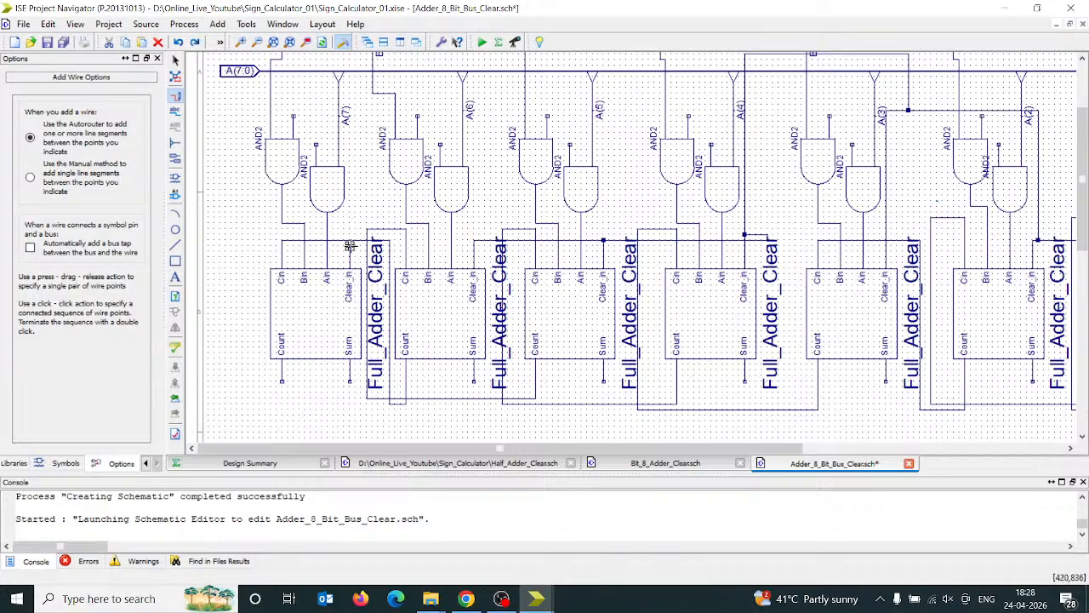
double_click(473, 240)
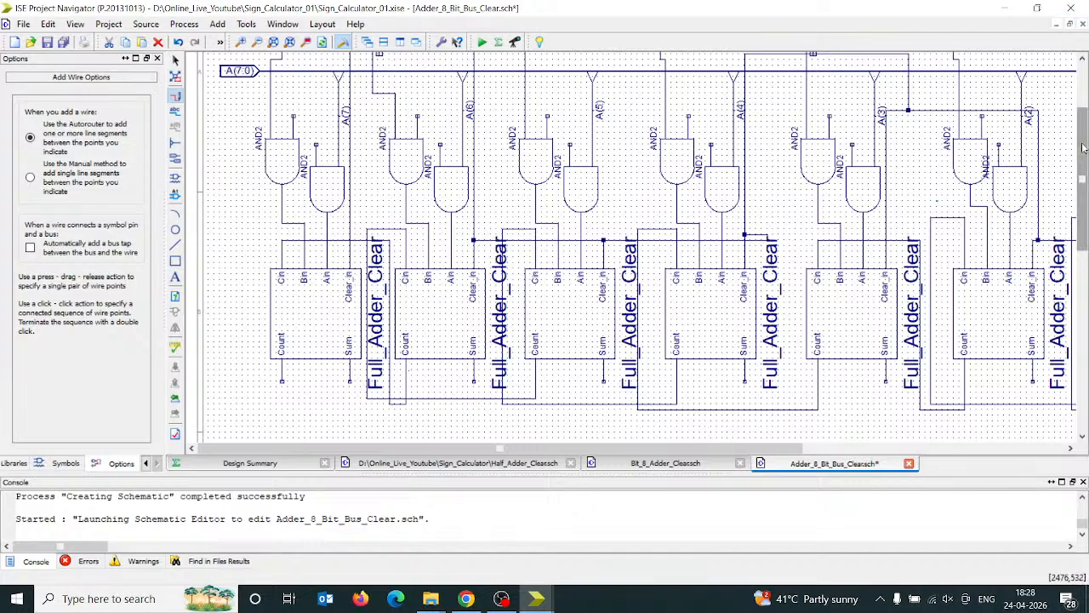
- Wire together the free inputs of the B(7), A(7), B(6) and A(6) AND2 gates above the full adders
scroll(1082, 148, "up", 3)
scroll(1083, 148, "down", 1)
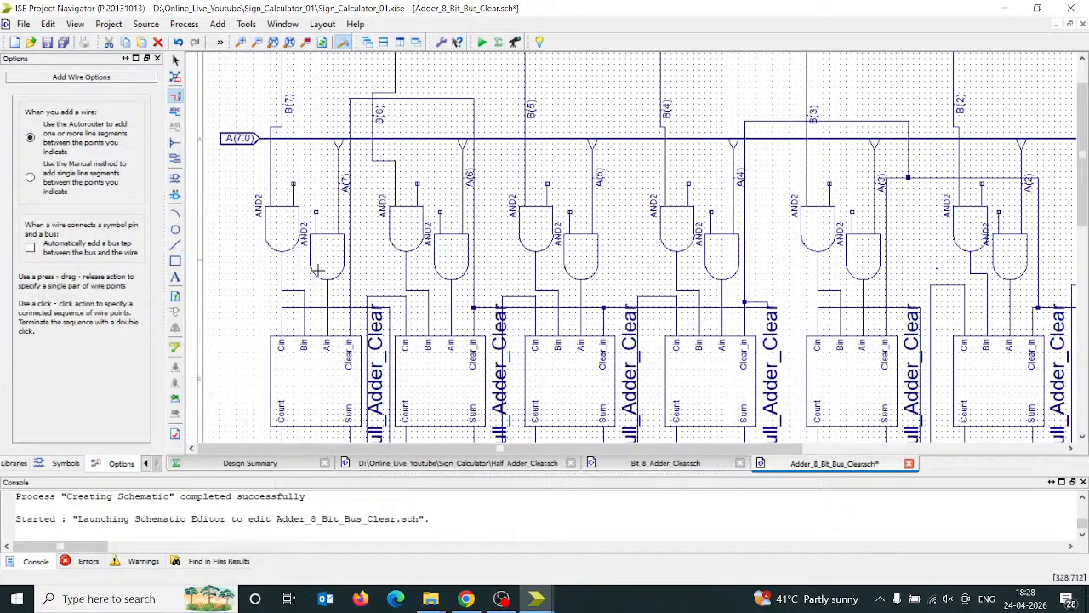
left_click(294, 183)
left_click(316, 211)
left_click(315, 179)
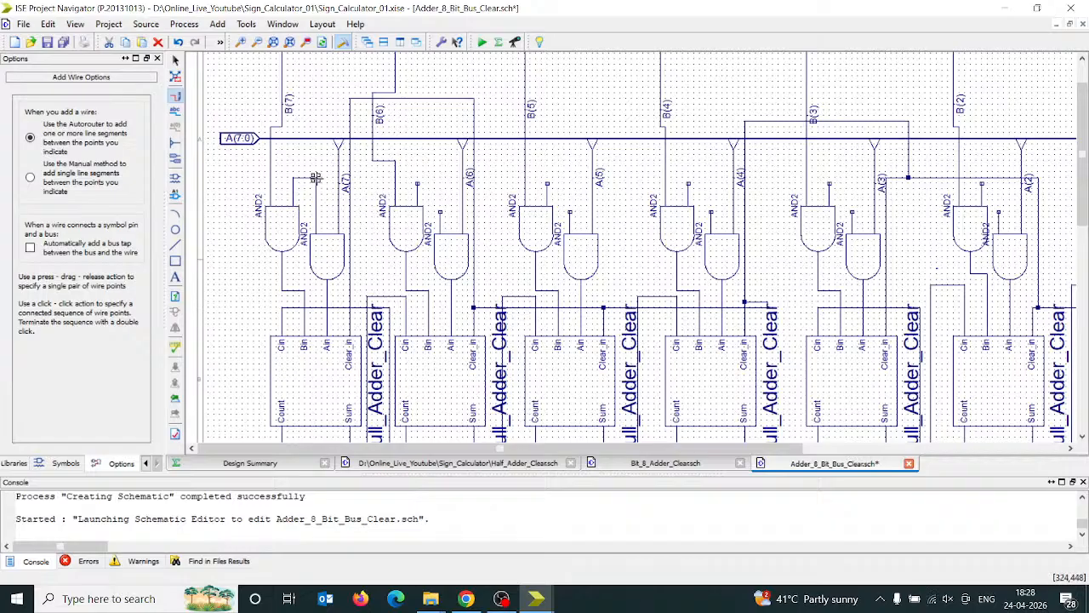
left_click(417, 179)
left_click(416, 178)
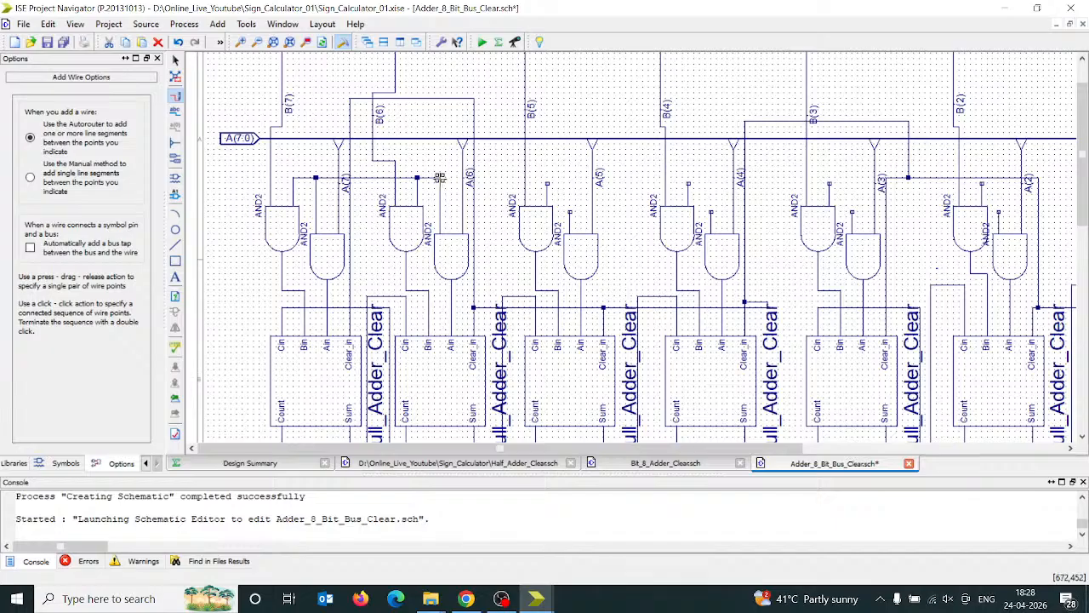
- Extend the shared AND2 input wire from the A(6) gate to the free inputs of the B(5), A(5), B(4) and A(4) gates
left_click(439, 178)
left_click(547, 133)
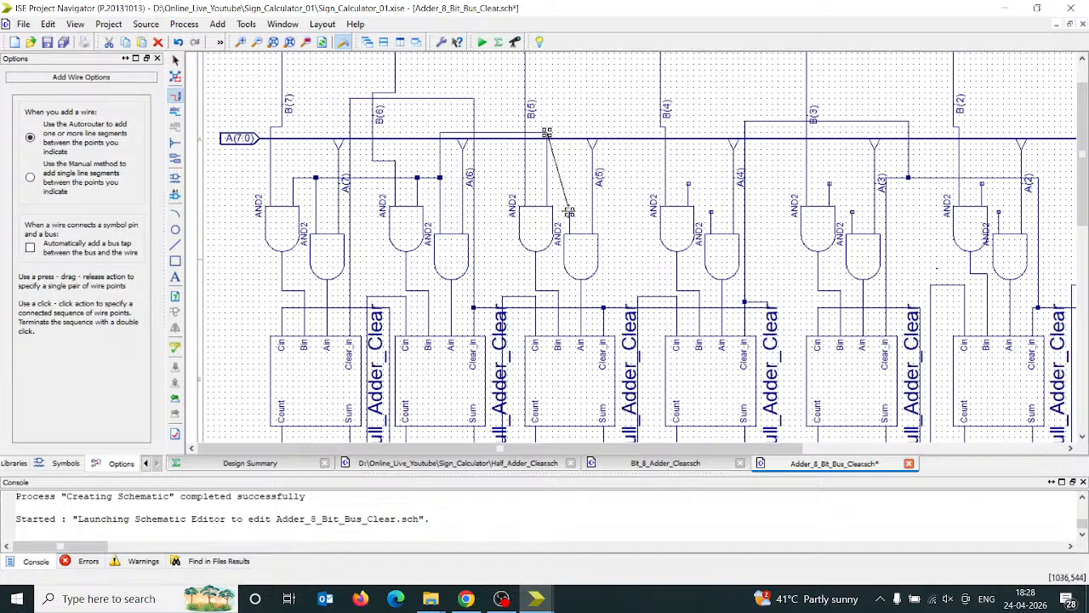
left_click(569, 211)
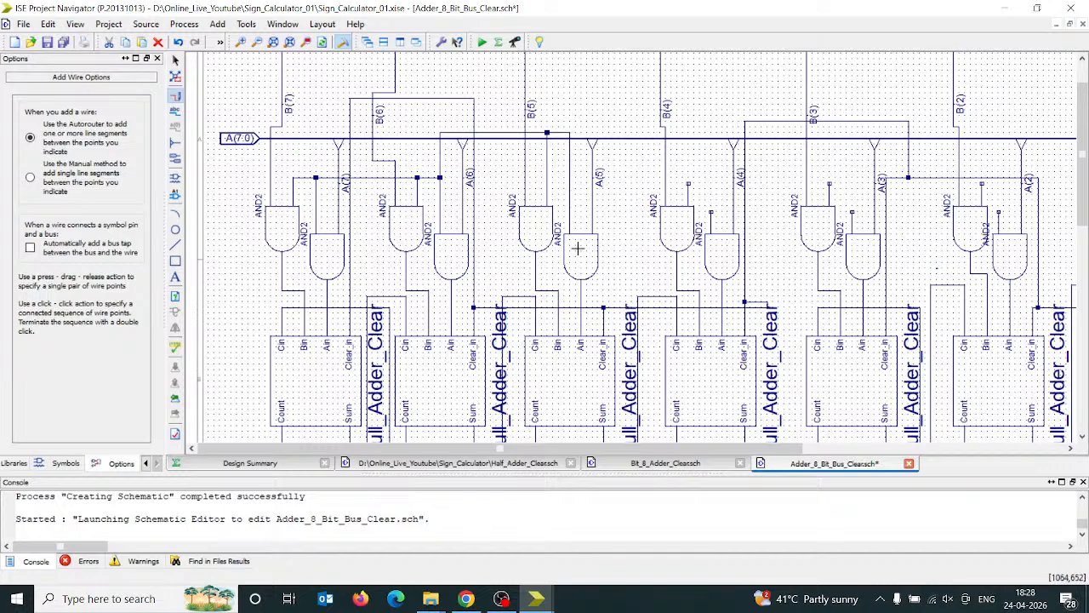
left_click(569, 133)
left_click(689, 184)
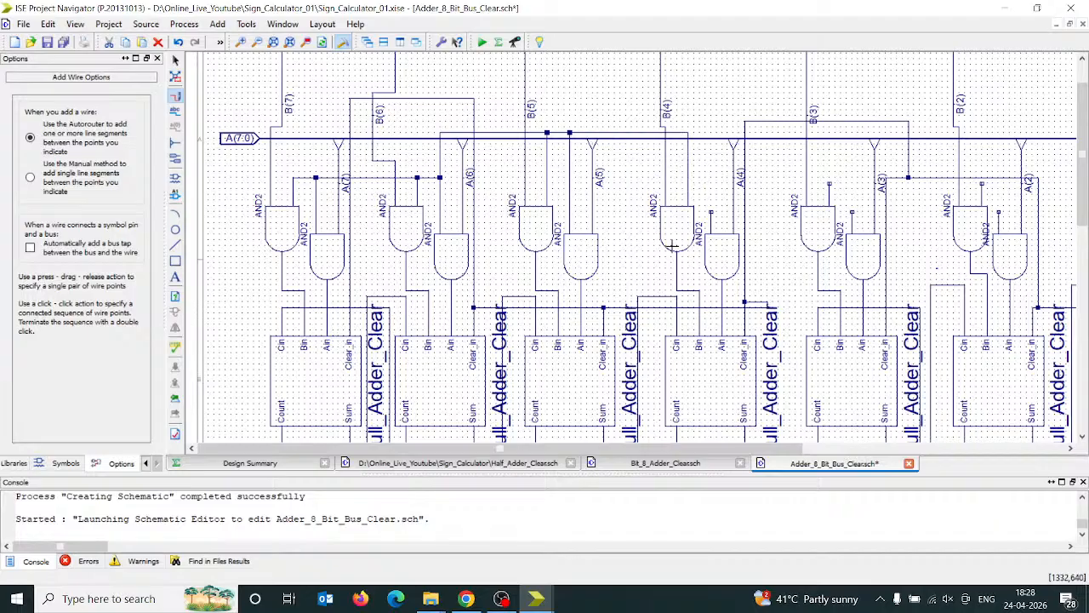
left_click(688, 133)
left_click(712, 211)
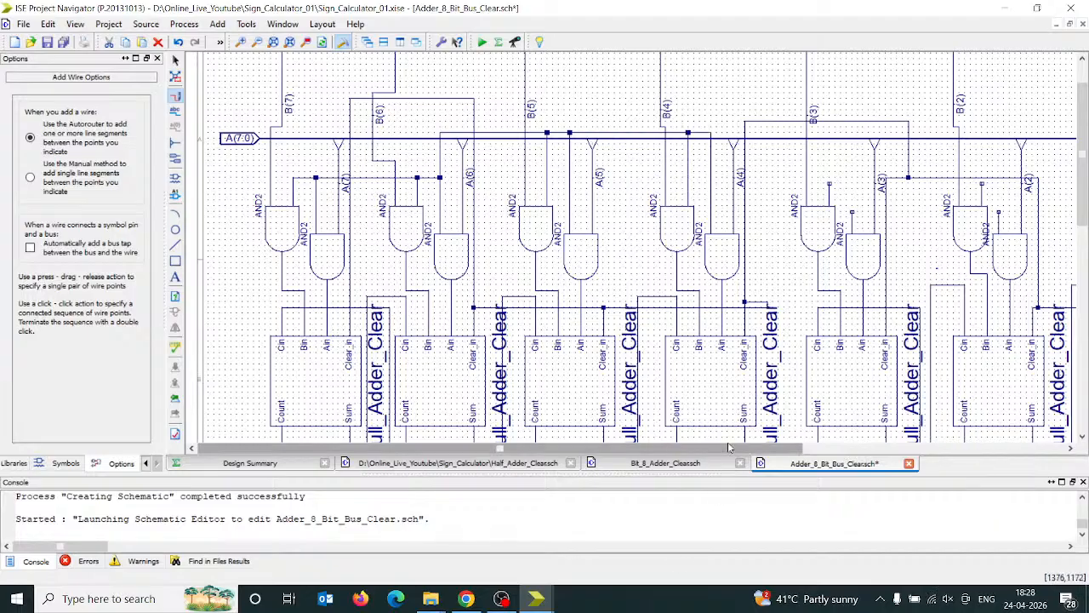
- Continue the shared AND2 input wire from the A(4) gate to the free inputs of the B(3), A(3), B(2) and A(2) gates
left_click_drag(728, 446, 815, 448)
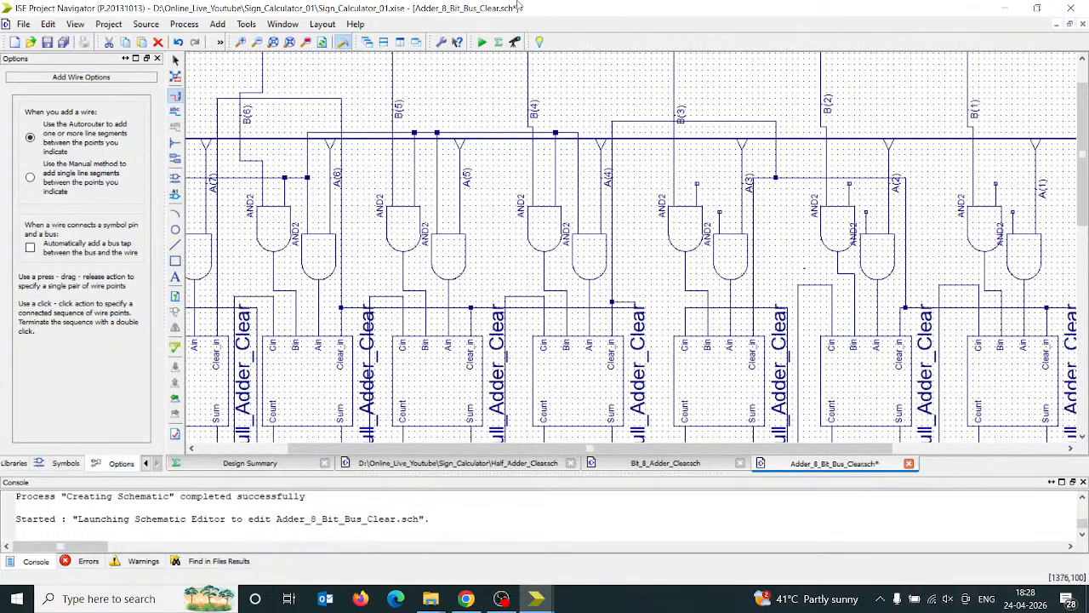
left_click(578, 132)
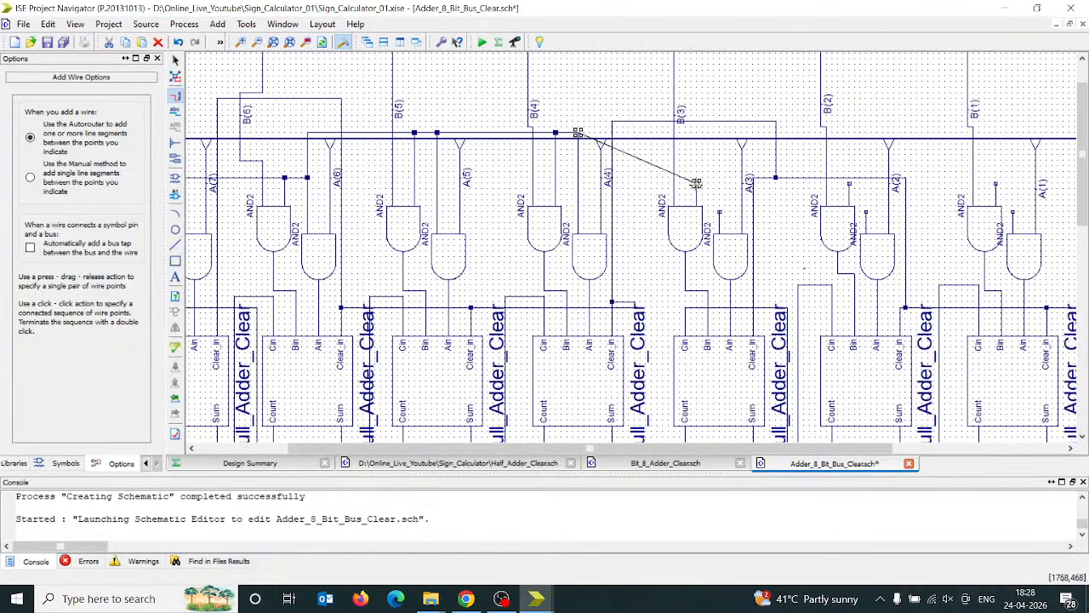
left_click(696, 183)
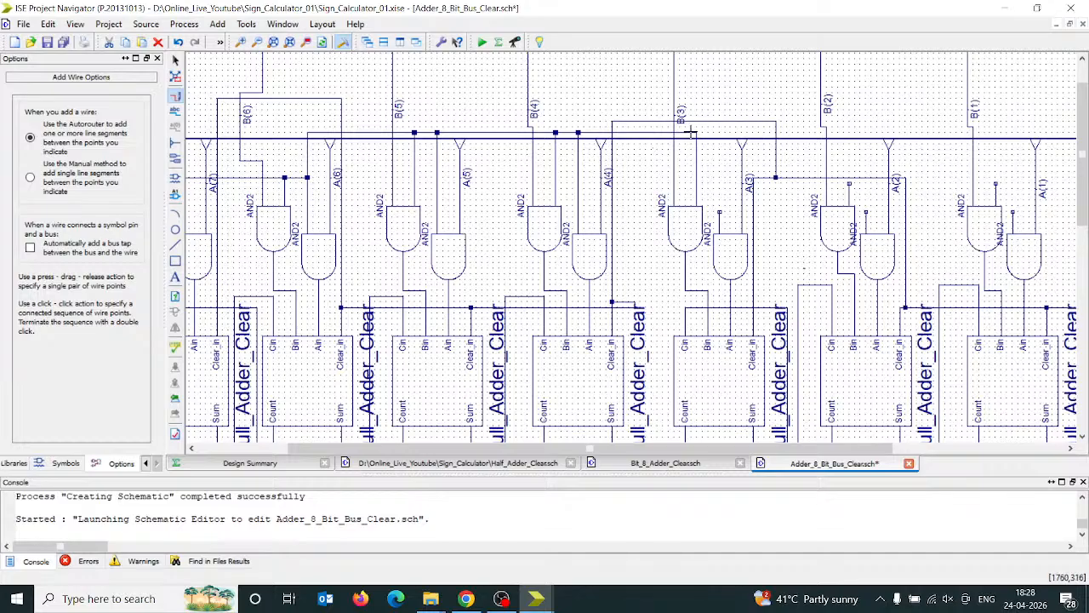
left_click_drag(696, 132, 719, 211)
left_click_drag(719, 133, 846, 182)
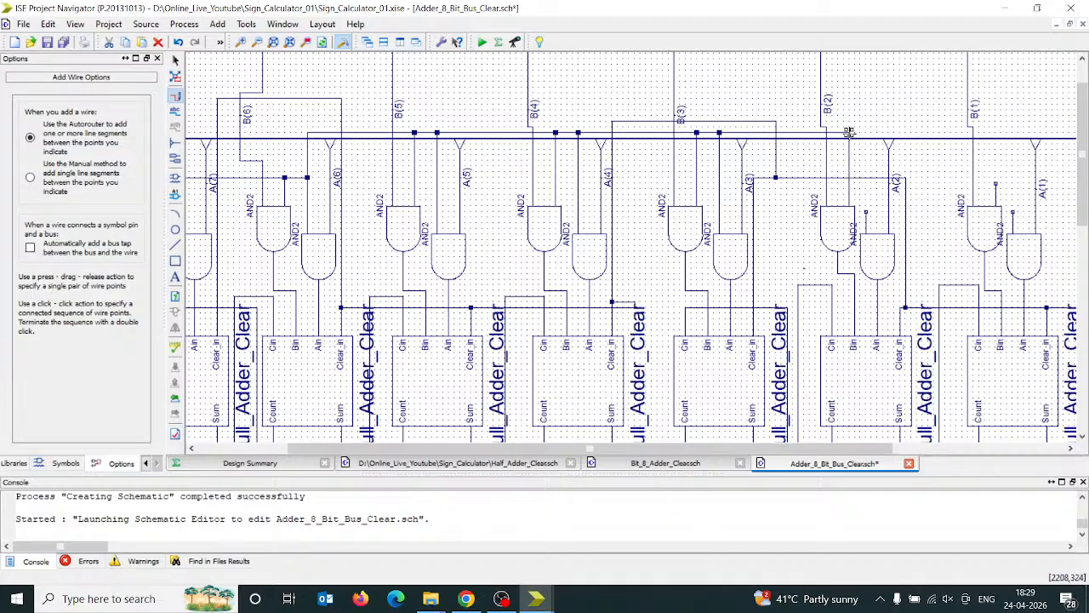
left_click_drag(848, 132, 866, 211)
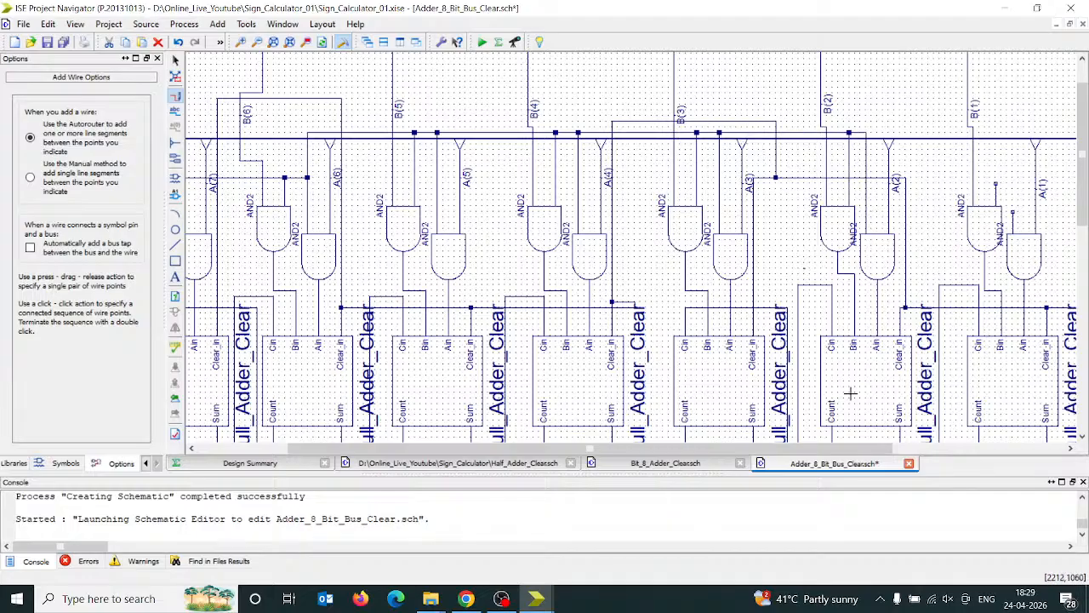
- Connect the free inputs of the B(1), A(1), B(0) and A(0) AND2 gates to the shared wire at the A(2) gate
left_click_drag(866, 449, 1036, 458)
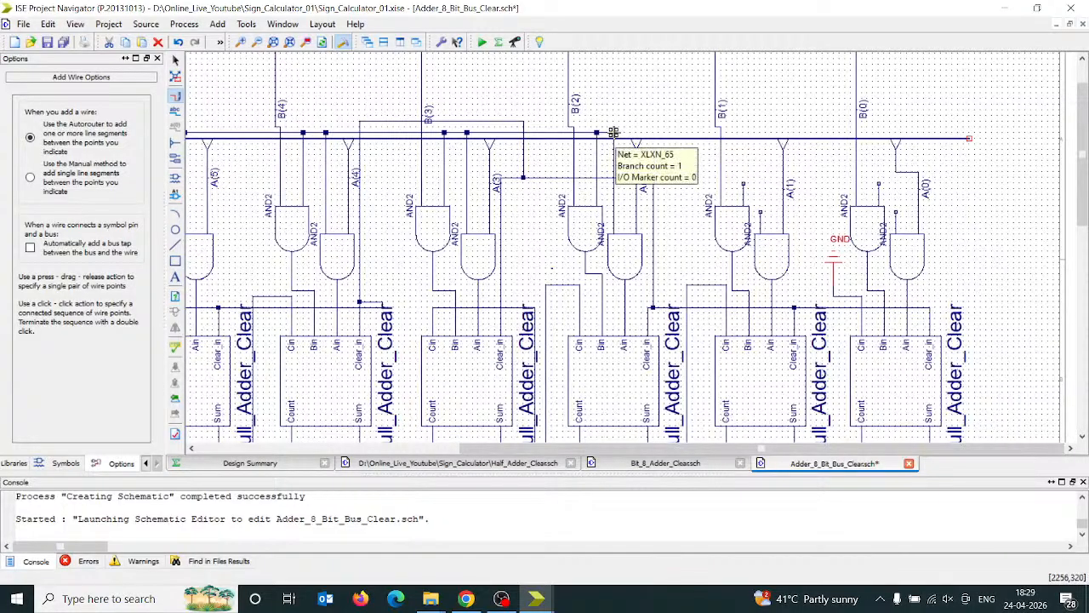
left_click_drag(613, 132, 735, 187)
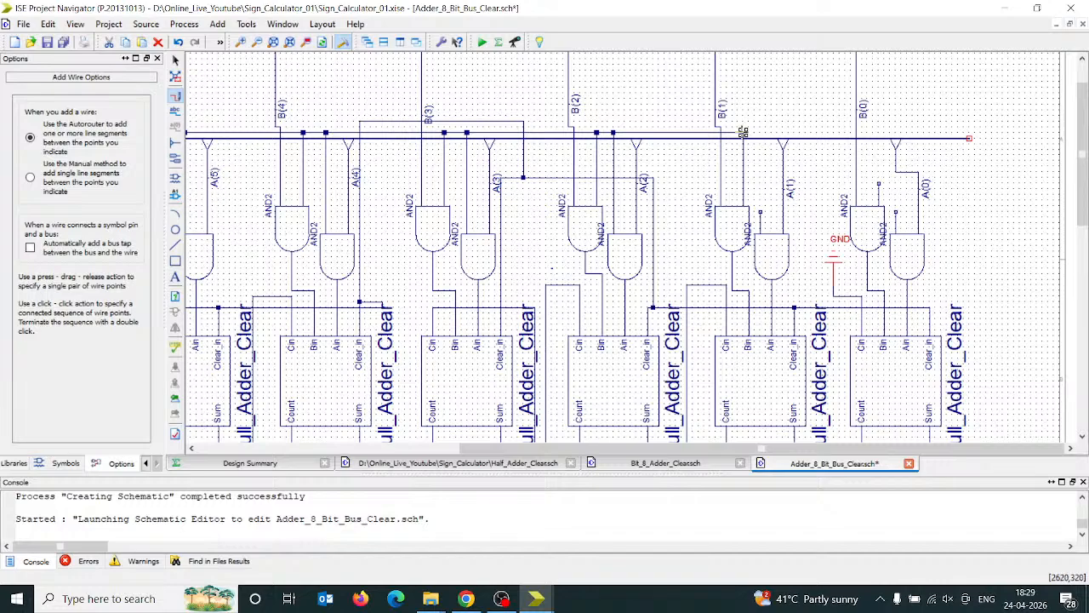
left_click_drag(742, 133, 759, 211)
left_click_drag(759, 134, 877, 183)
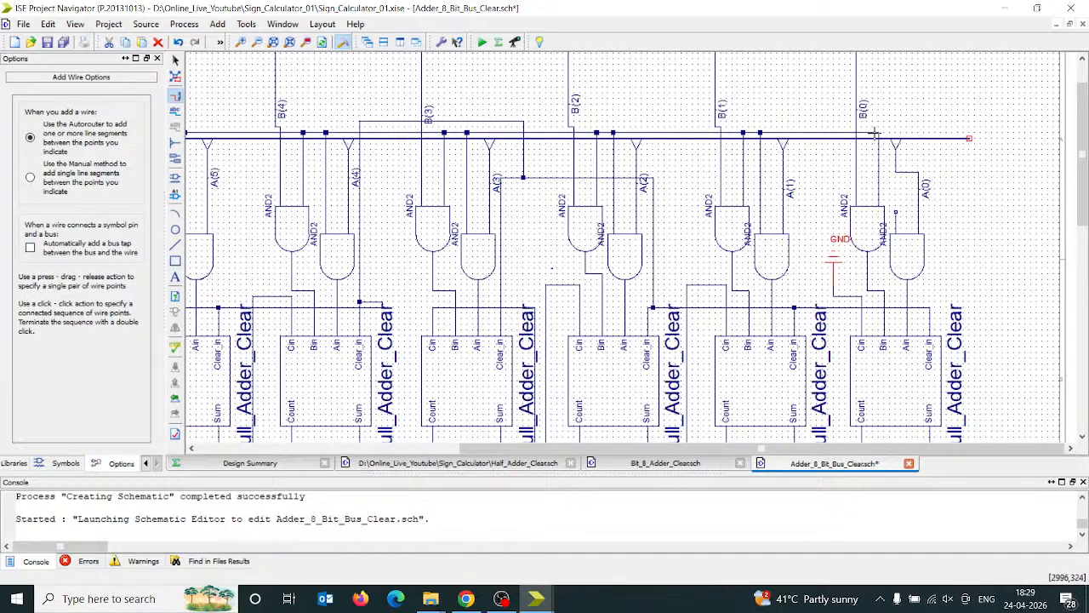
left_click_drag(879, 133, 896, 212)
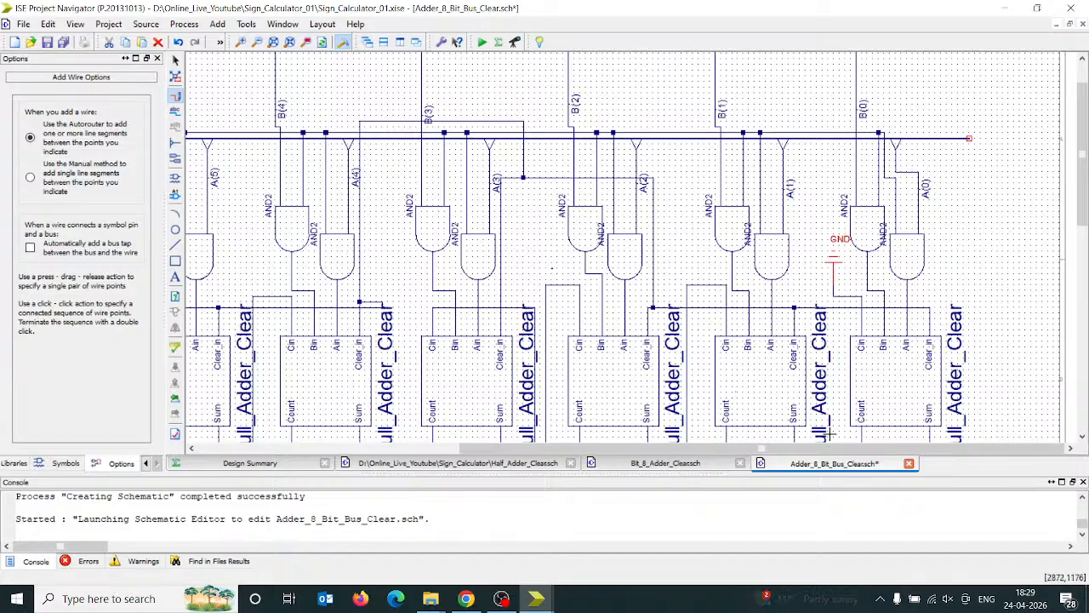
- Extend the shared AND2 input wire leftward past the B(7) gate and add an I/O marker at its open end
left_click_drag(877, 448, 541, 461)
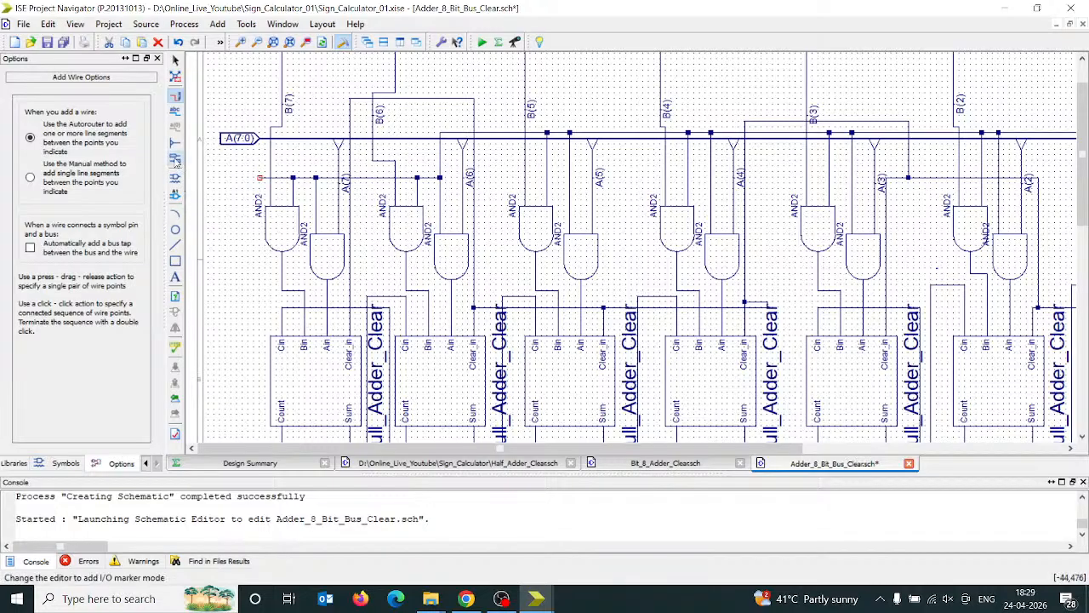
left_click(176, 160)
left_click(256, 177)
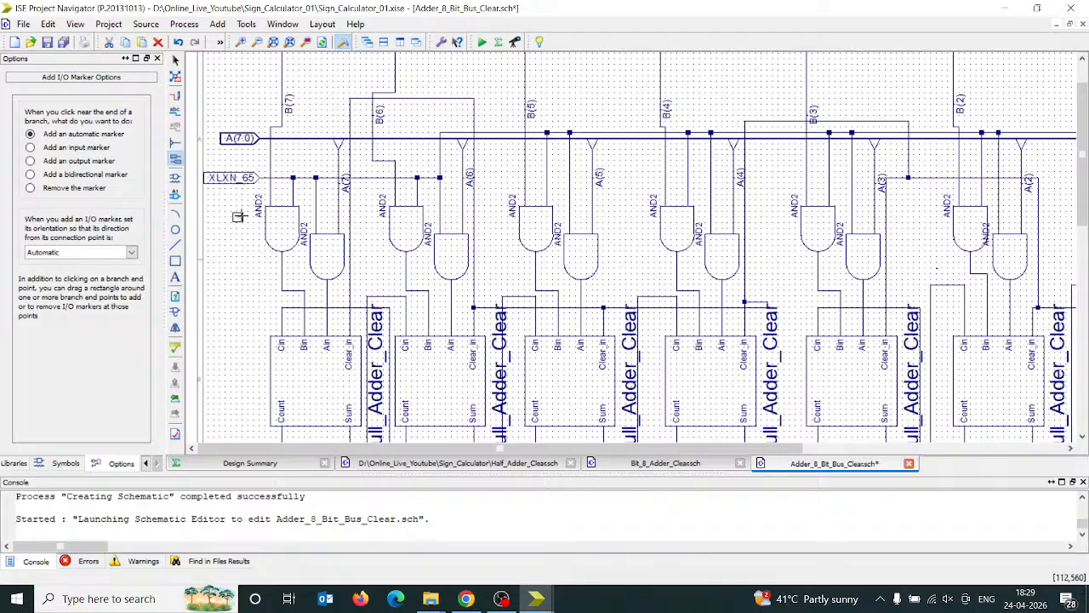
key("Escape")
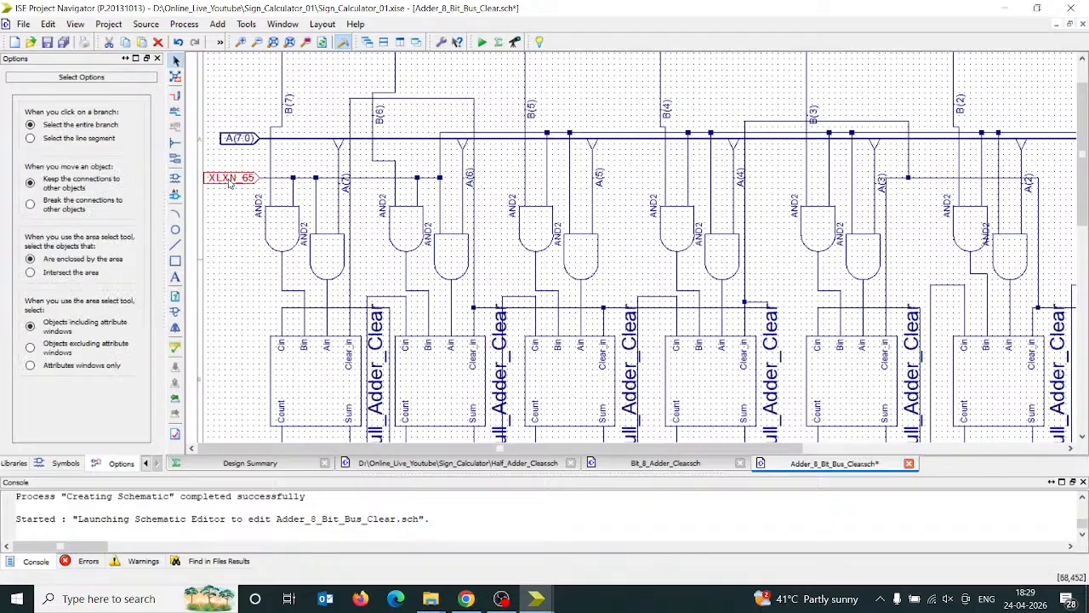
- Rename the net of the new marker on the shared AND2 input wire as Clear_in
double_click(229, 180)
left_click(308, 300)
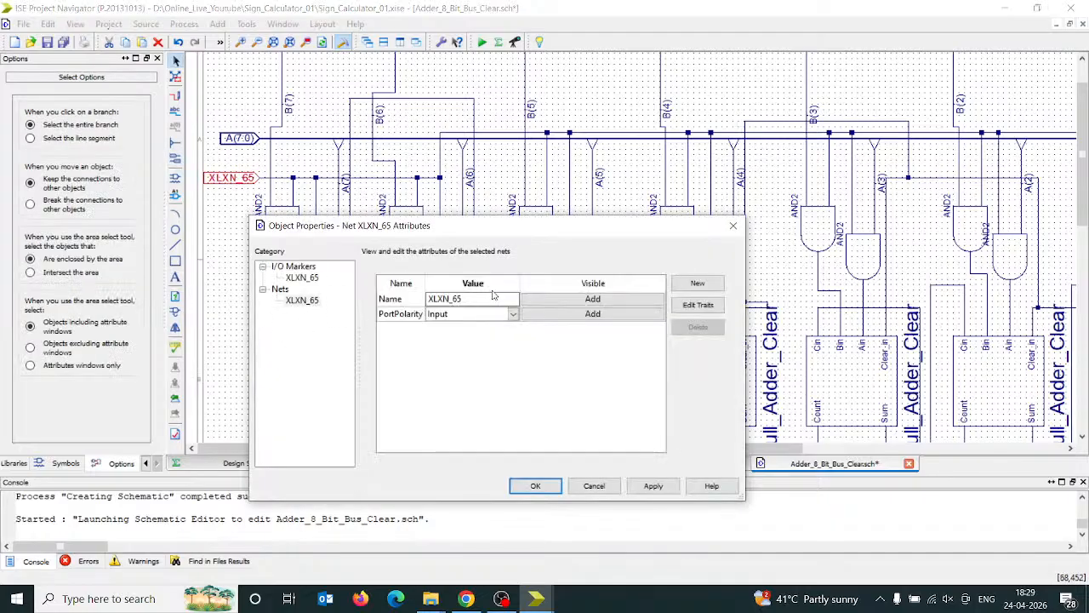
left_click_drag(486, 299, 431, 298)
type("Clear_in")
left_click(541, 486)
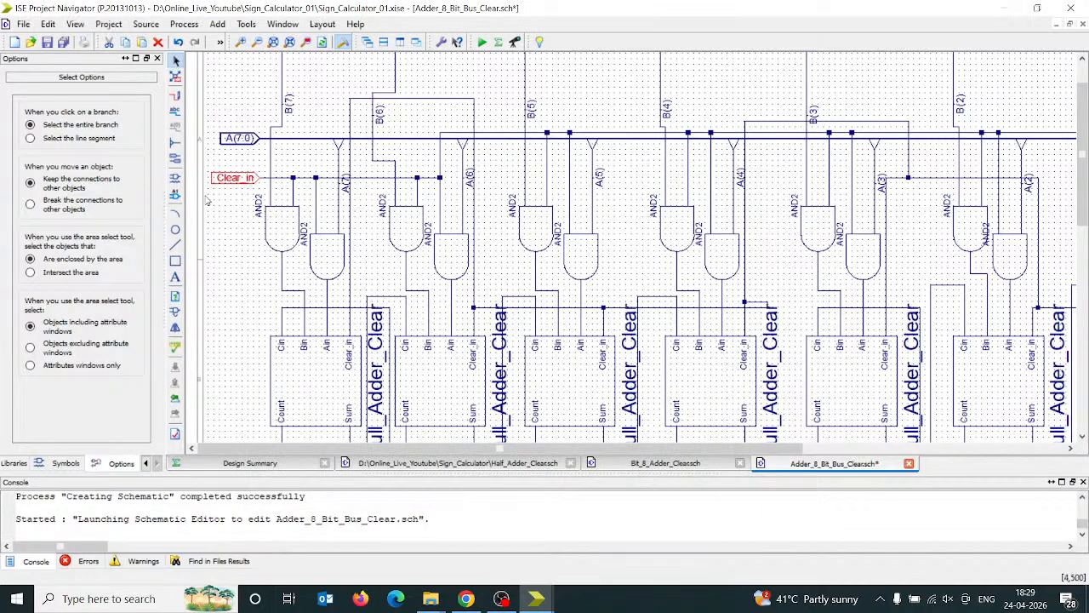
left_click(260, 230)
- Draw a straight horizontal wire below the carry loops, spanning the full row of eight full adders
scroll(1082, 196, "down", 3)
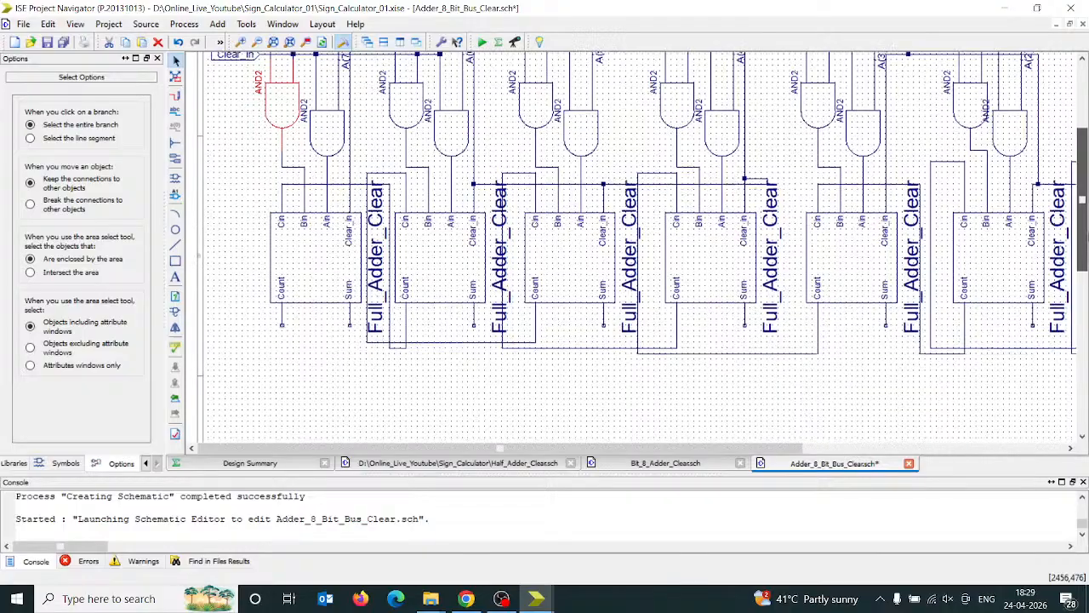
scroll(1083, 204, "down", 1)
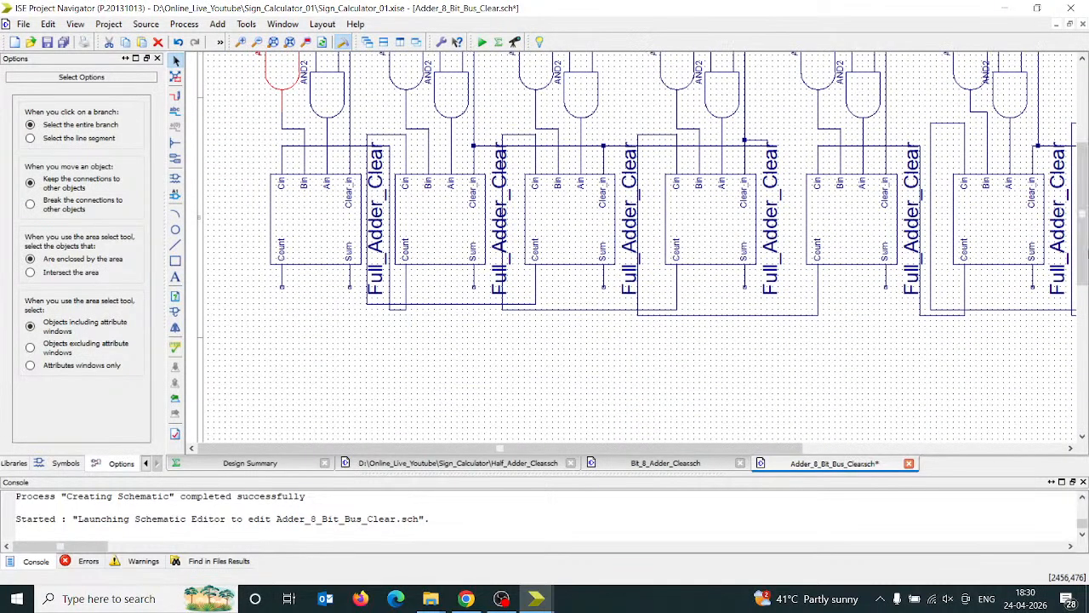
left_click_drag(598, 449, 680, 456)
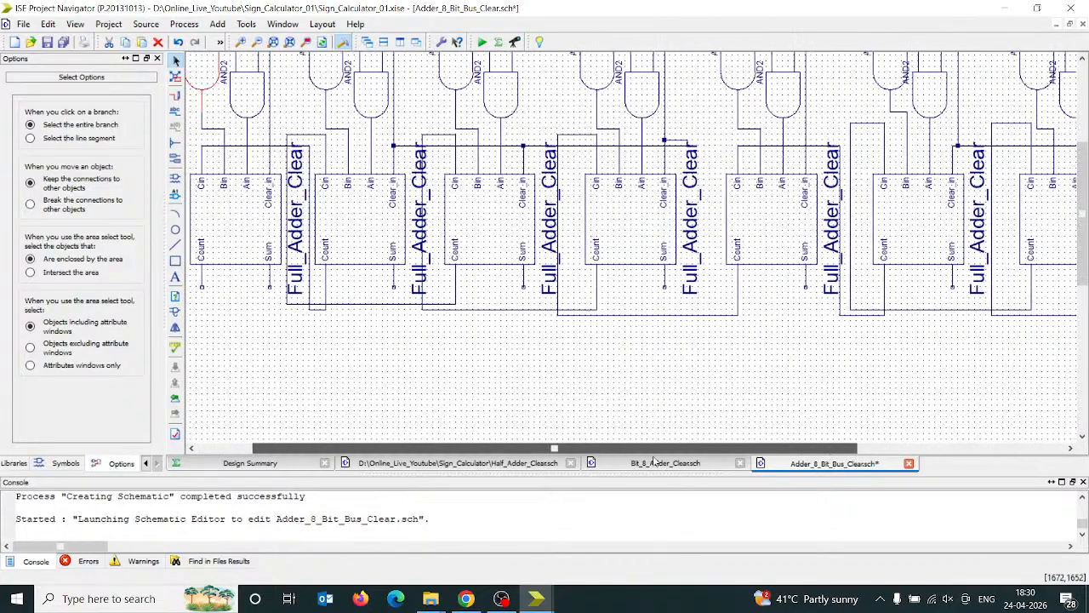
left_click(257, 42)
left_click(257, 41)
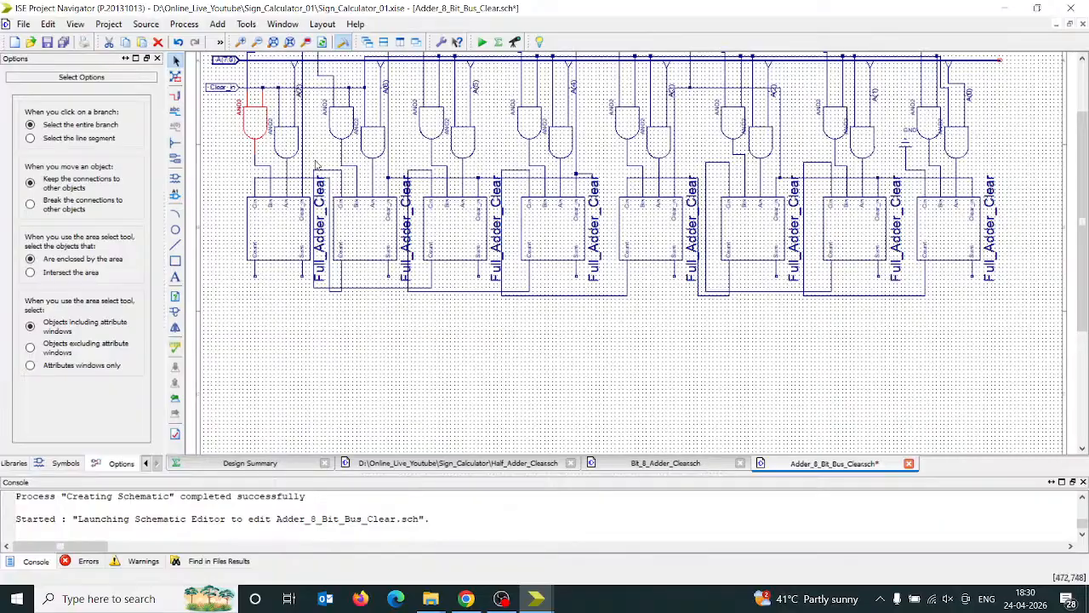
left_click_drag(1084, 190, 1085, 136)
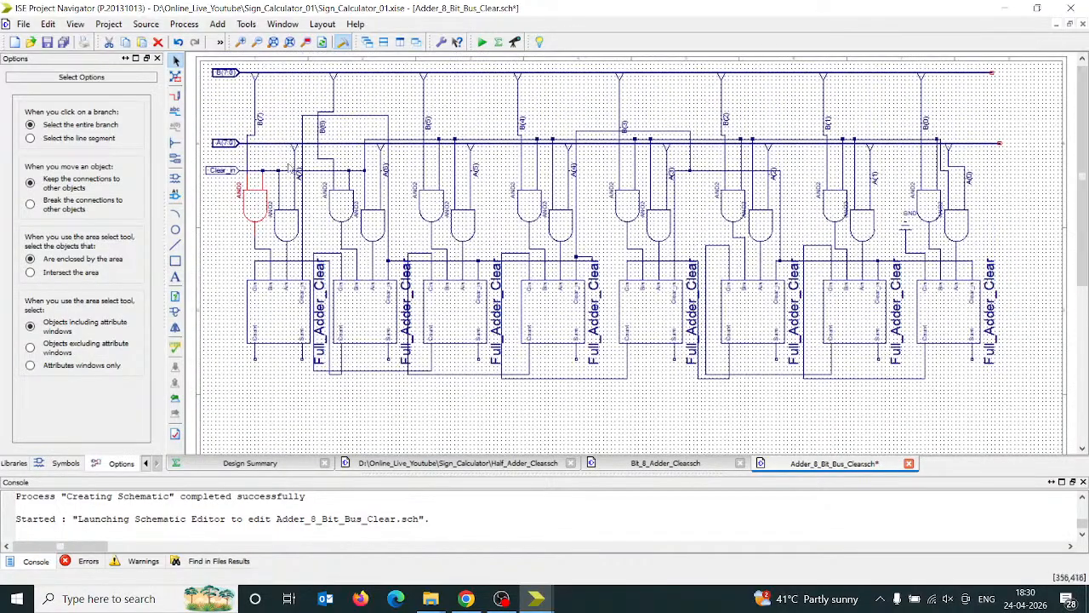
left_click(176, 97)
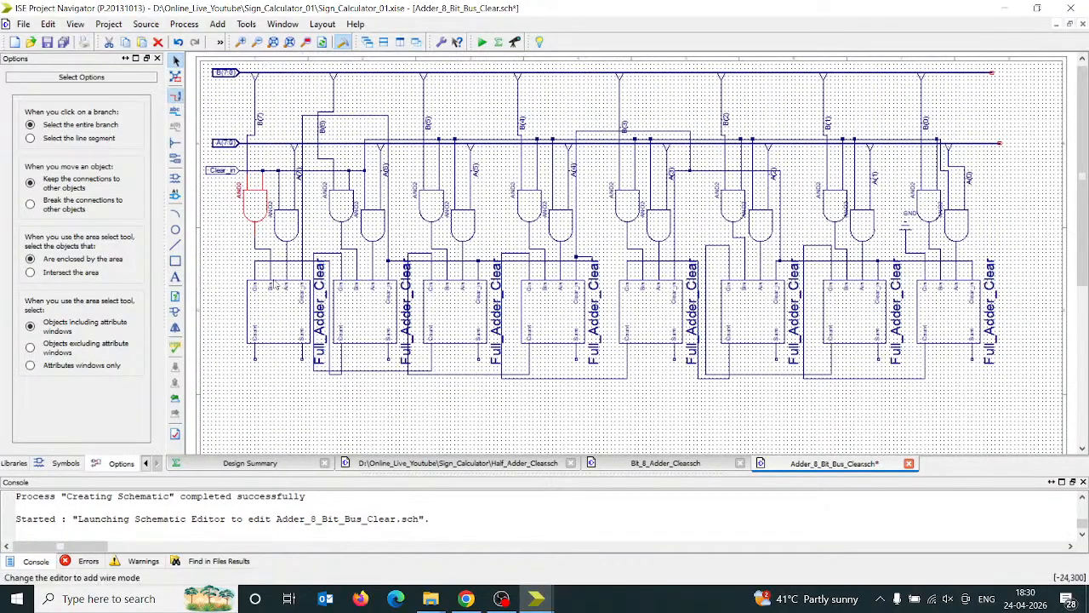
left_click(246, 407)
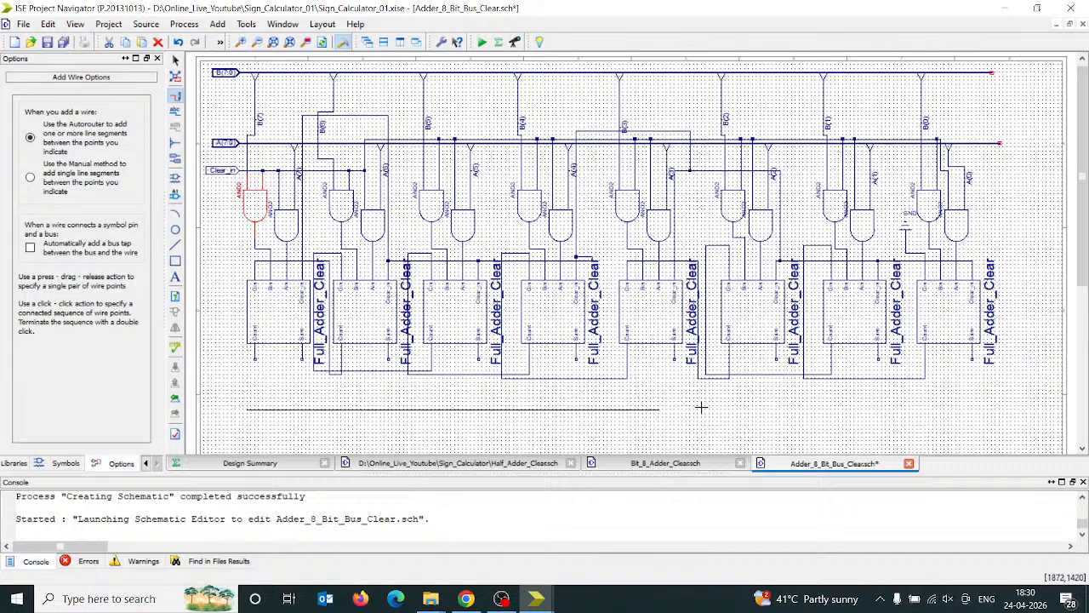
double_click(993, 408)
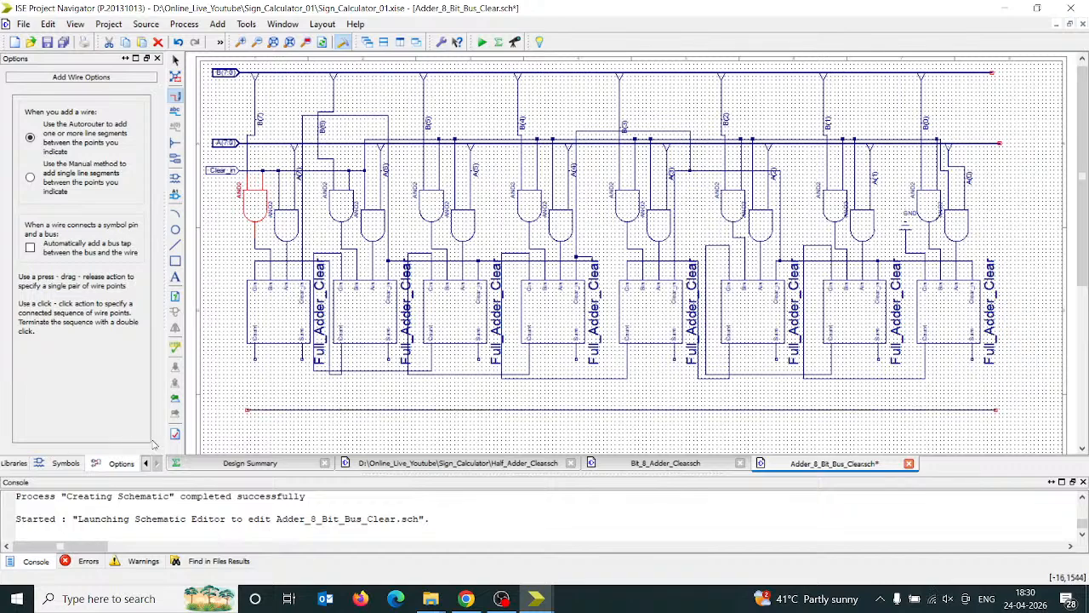
- Add an automatic I/O marker to the right end of the horizontal wire below the full adders
left_click(176, 158)
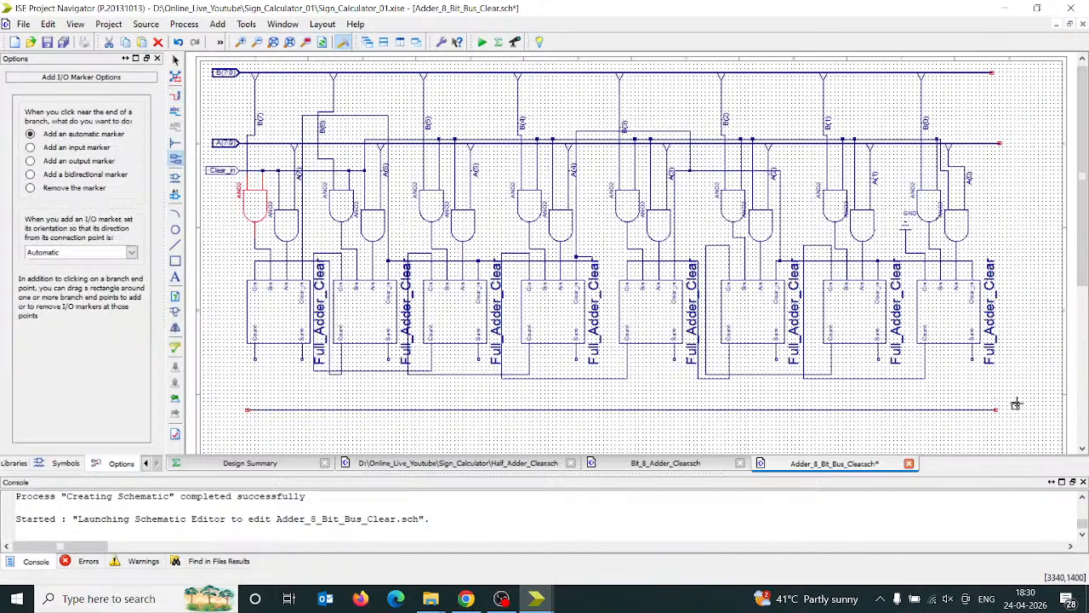
left_click(238, 44)
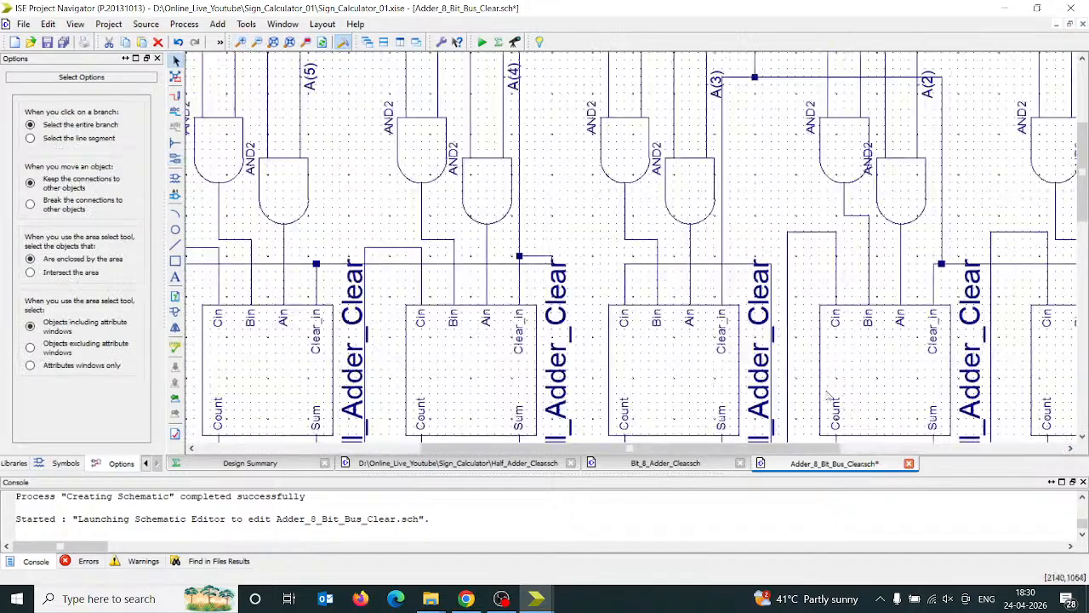
left_click_drag(1084, 194, 1084, 277)
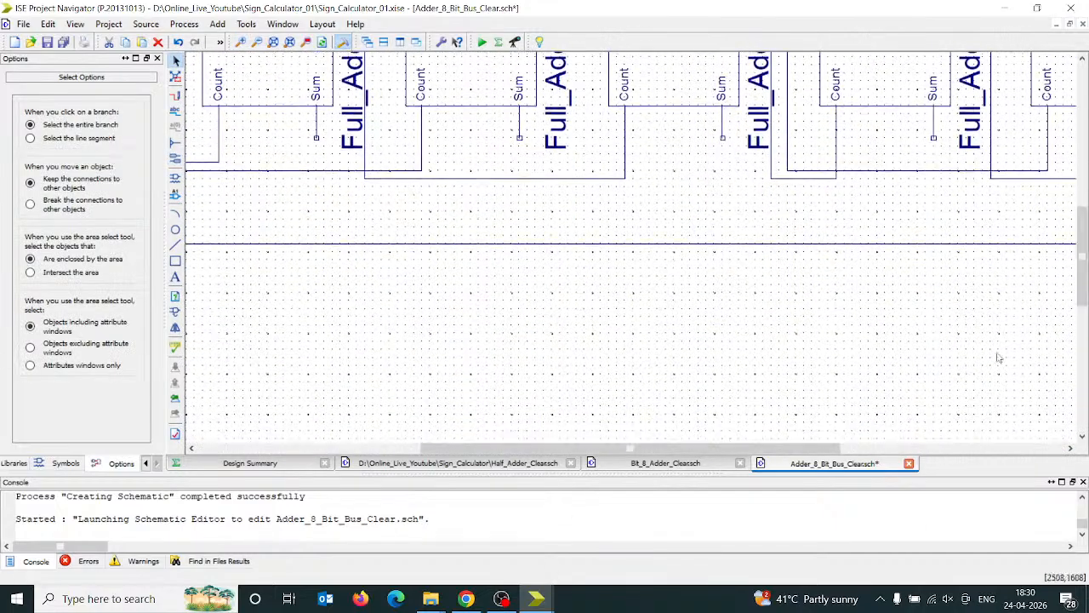
left_click_drag(813, 453, 1040, 449)
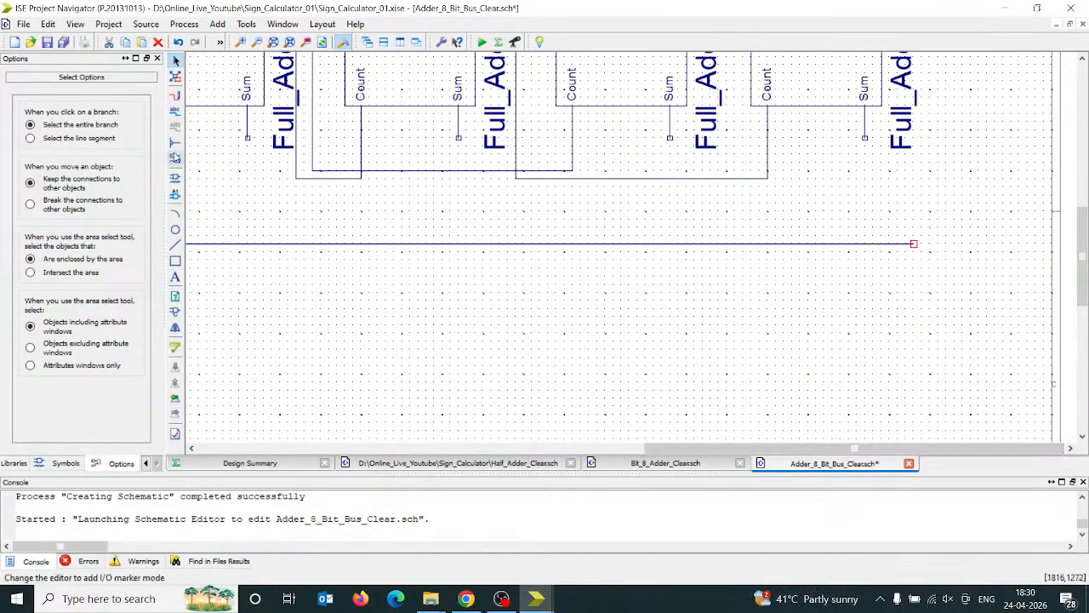
left_click(175, 158)
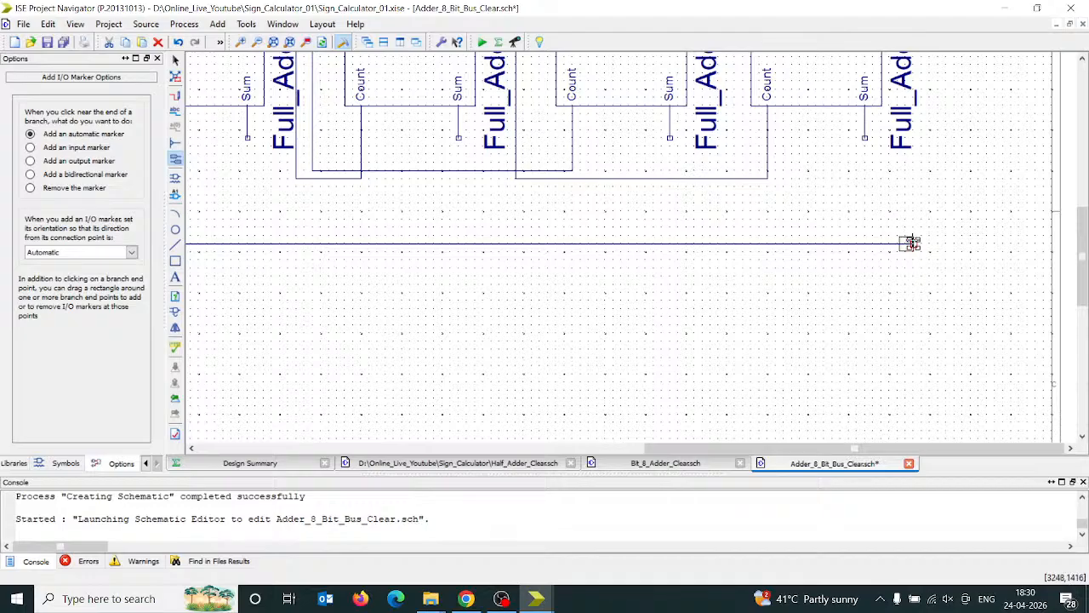
left_click(913, 244)
key("Escape")
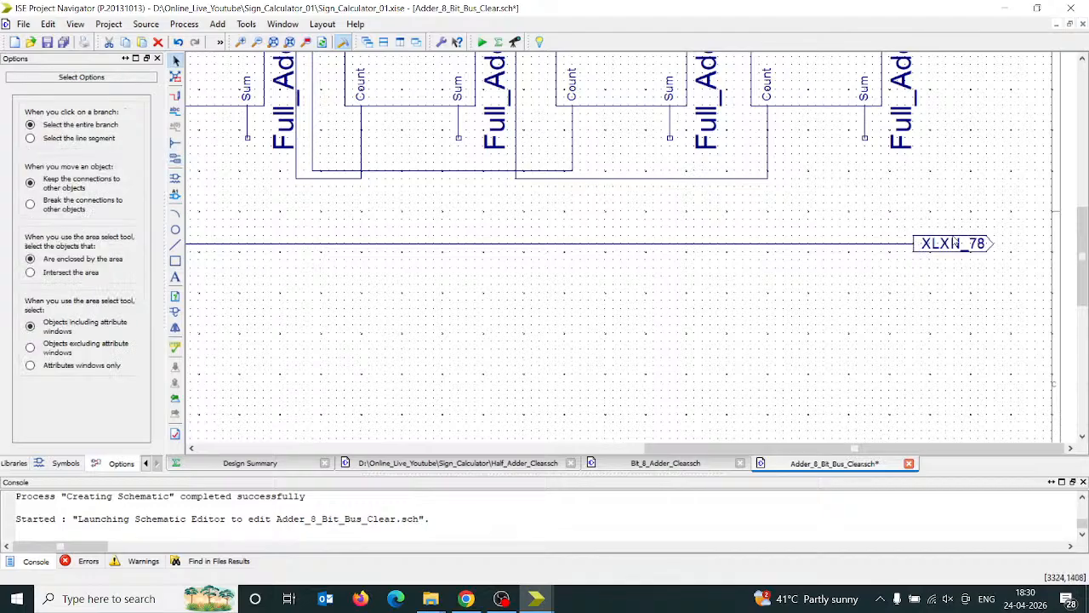
- Rename the net of the output marker below the full adders as the bus Sum(7:0)
double_click(955, 245)
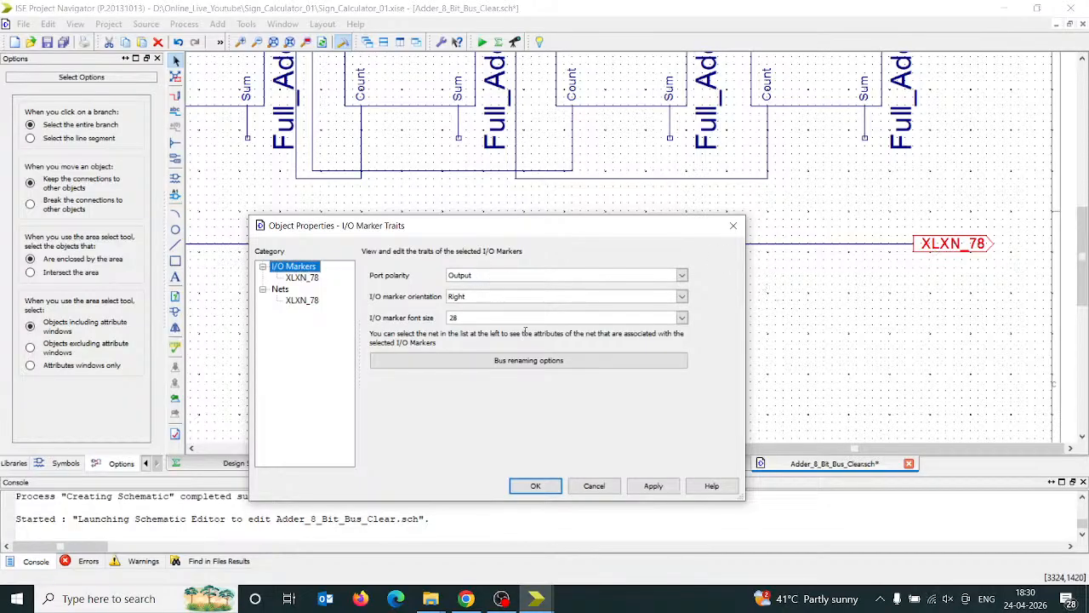
left_click(303, 302)
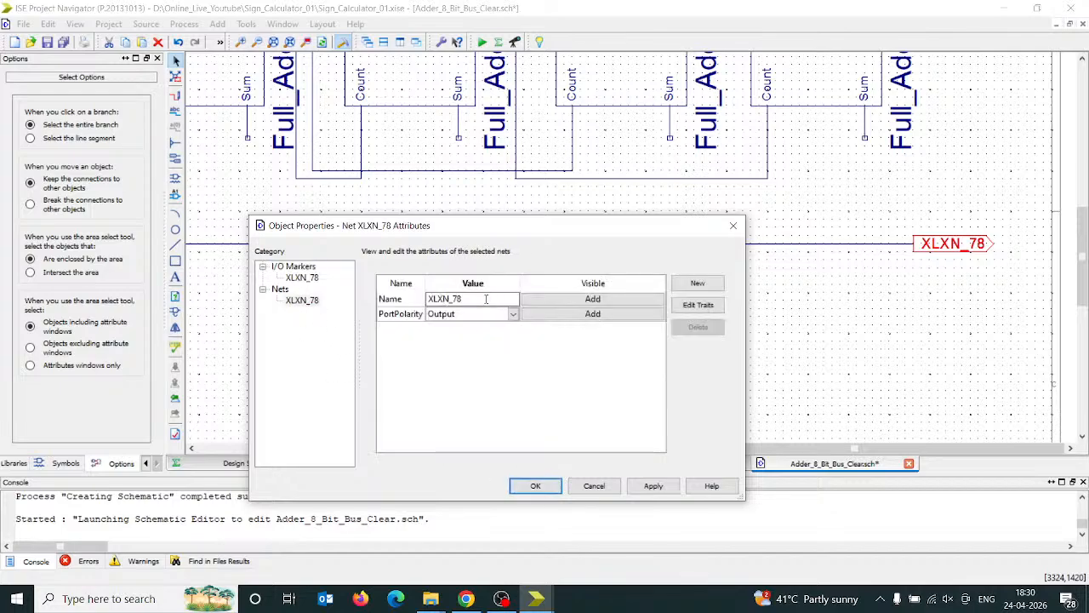
double_click(486, 298)
type("Sum(7:0")
left_click(536, 485)
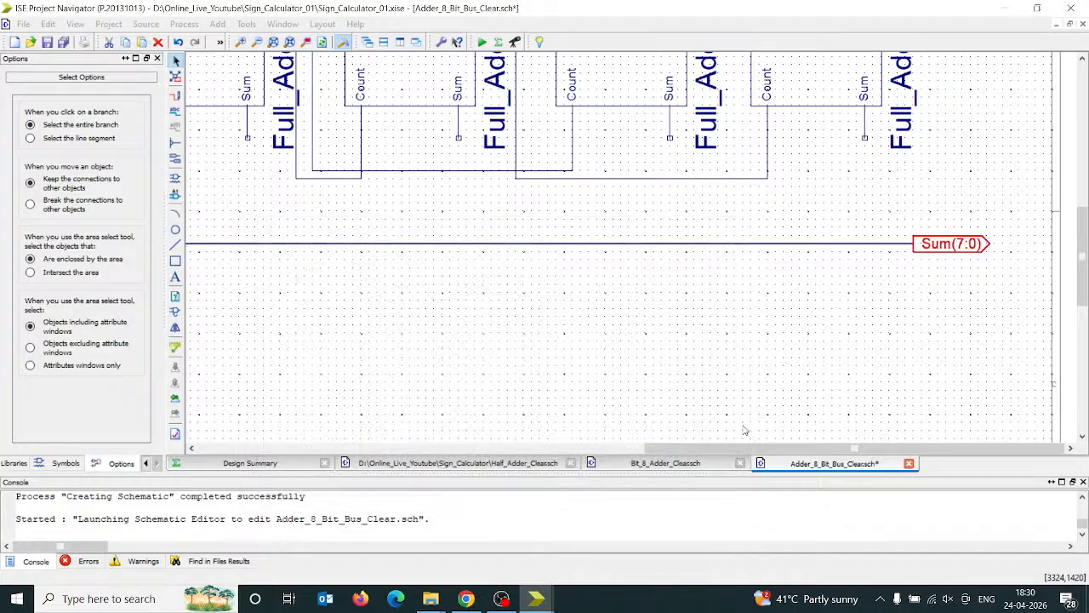
- Add bottom-oriented bus taps on the Sum(7:0) bus directly below the Sum pins of the four rightmost full adders
mouse_move(853, 450)
left_mouse_down()
mouse_move(797, 464)
mouse_move(856, 461)
left_mouse_up()
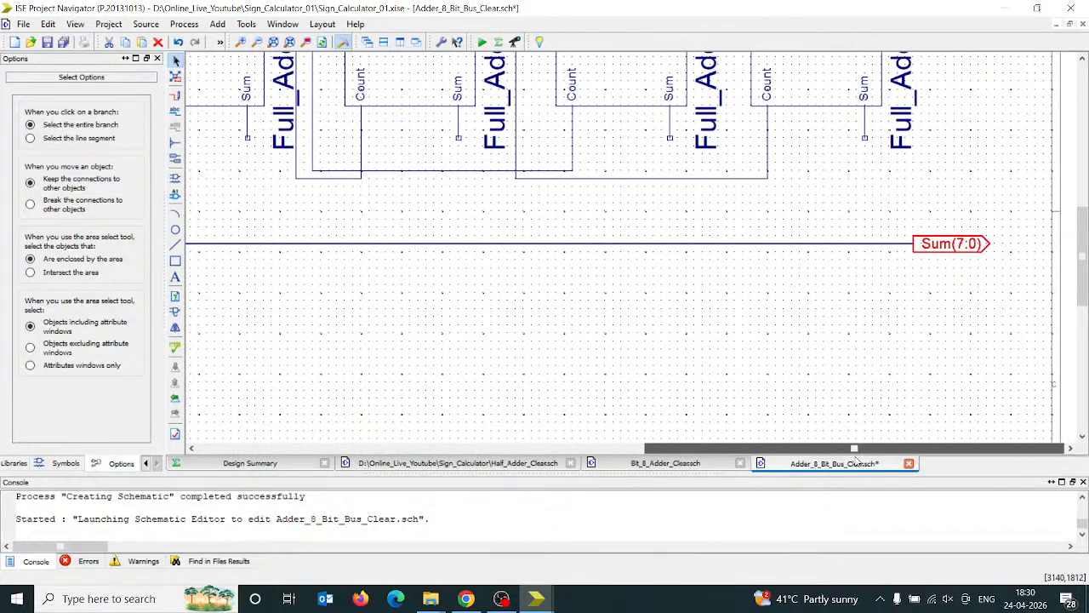
left_click(175, 143)
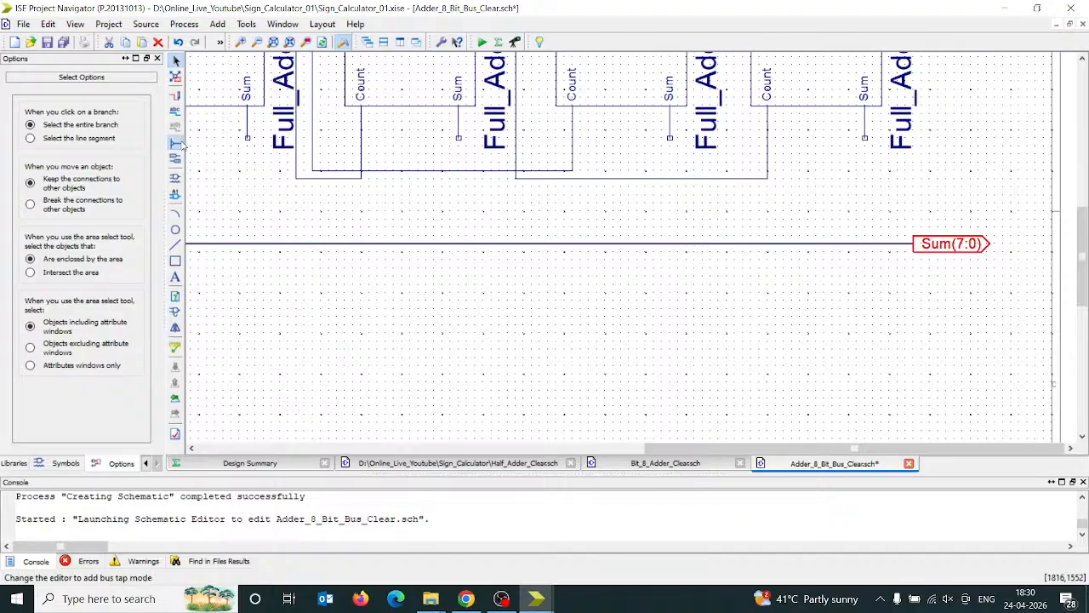
left_click(77, 195)
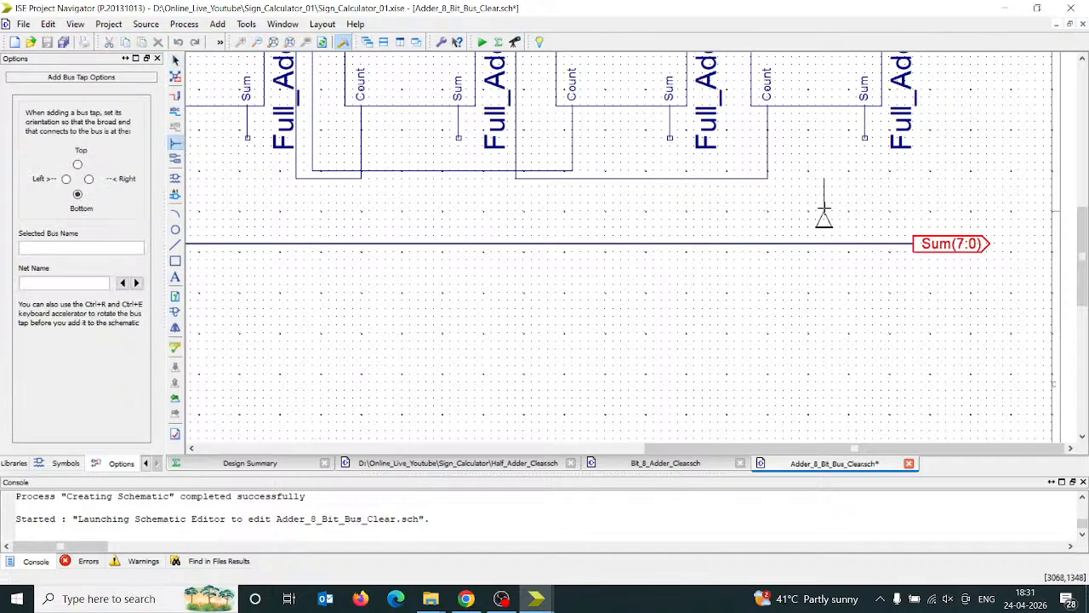
left_click(866, 220)
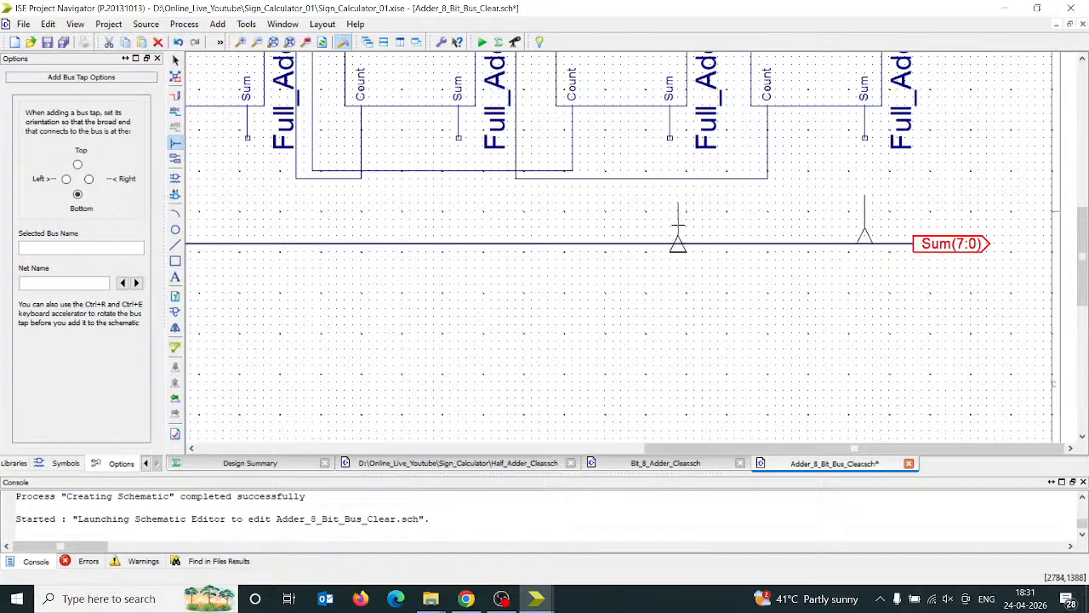
left_click(671, 220)
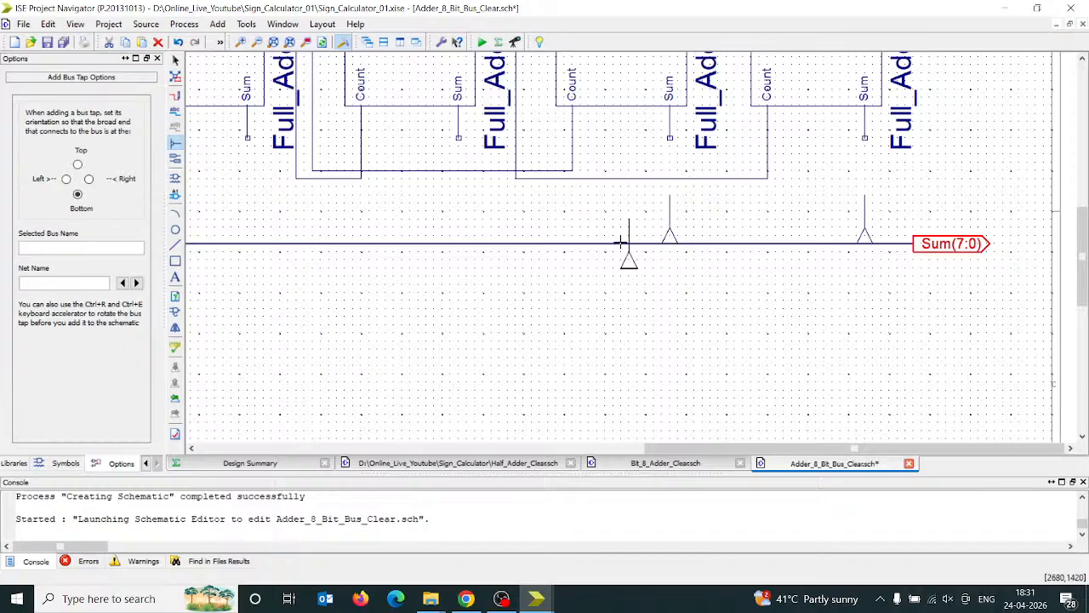
left_click(458, 215)
left_click(249, 217)
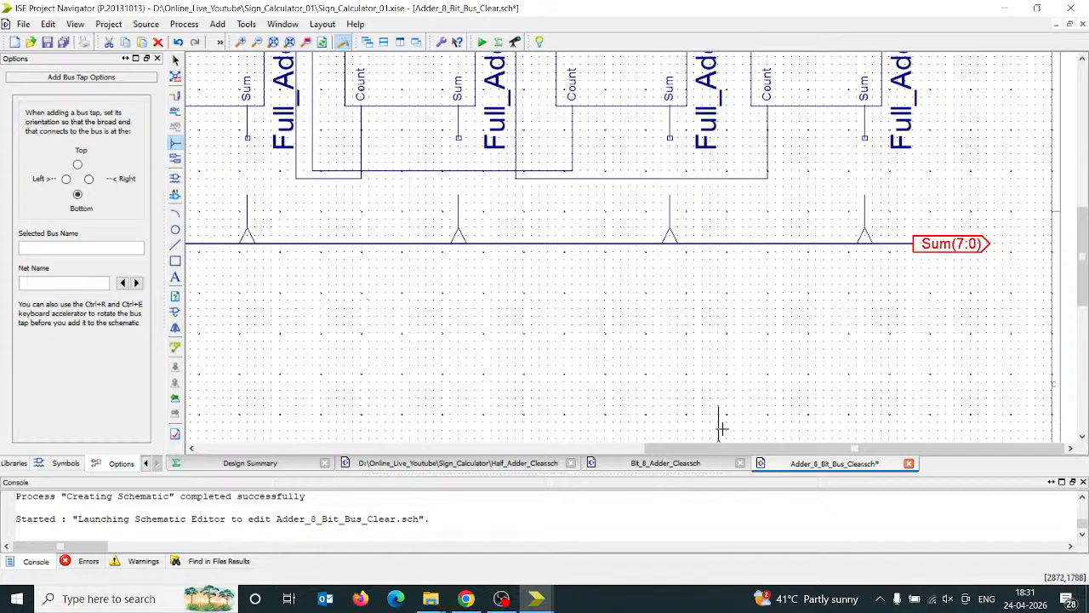
- Place matching bus taps on the Sum bus below the Sum pins of the remaining full adders, through the leftmost one
left_click_drag(714, 449, 513, 465)
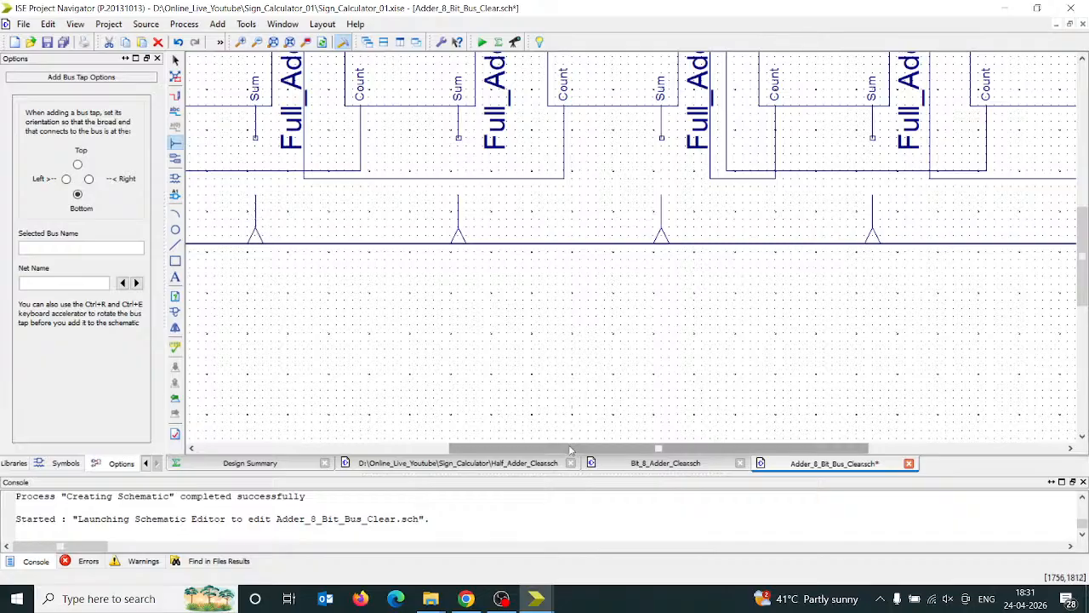
left_click_drag(572, 448, 442, 459)
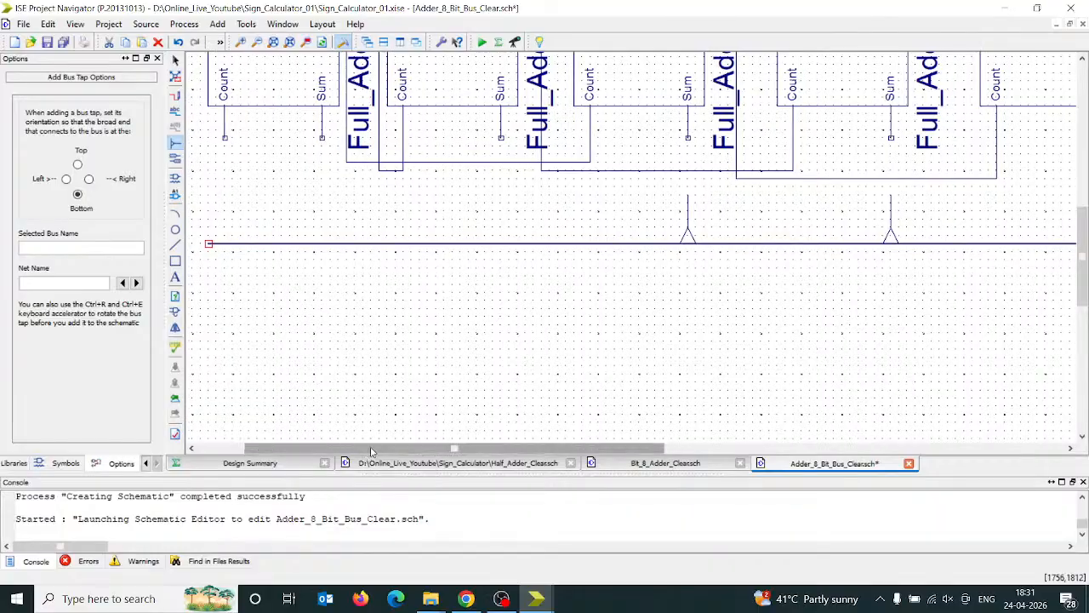
left_click(503, 219)
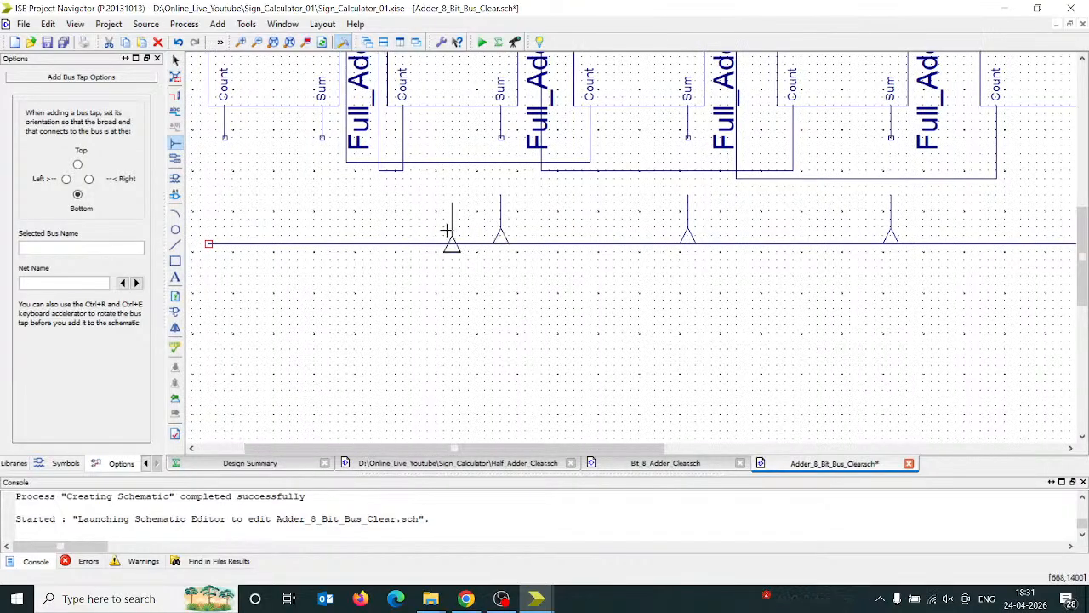
left_click(324, 218)
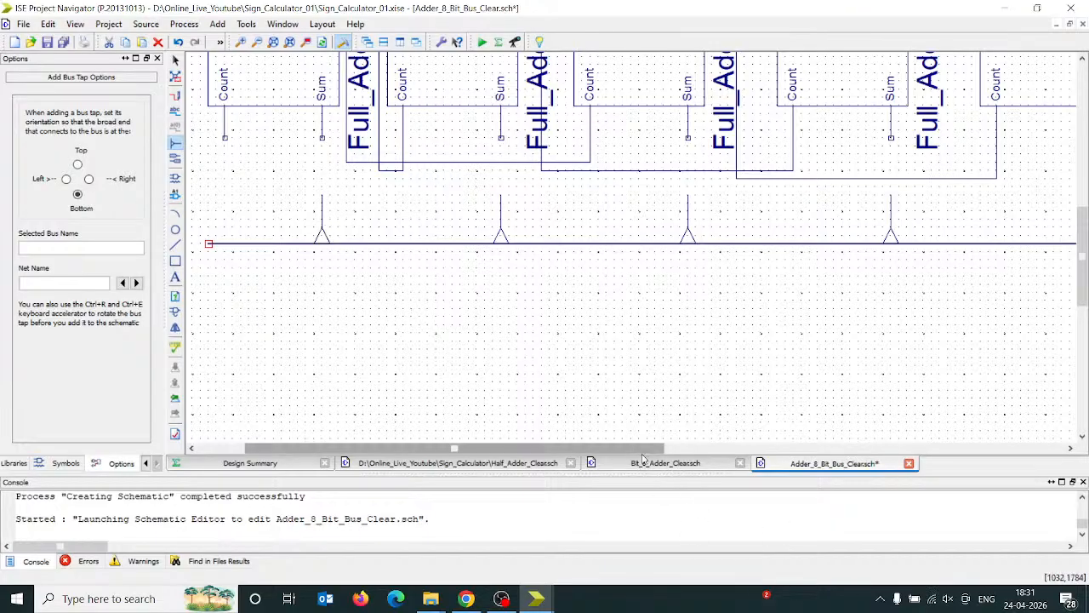
- Wire the Sum pins of the three rightmost full adders straight down to their bus taps
left_click_drag(605, 450, 1006, 451)
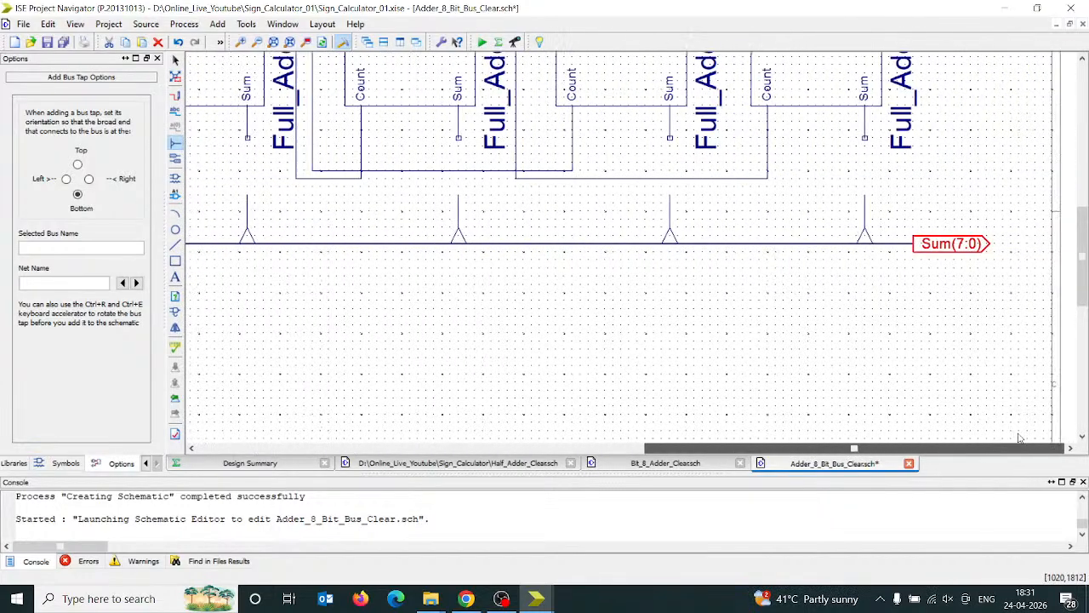
left_click(176, 96)
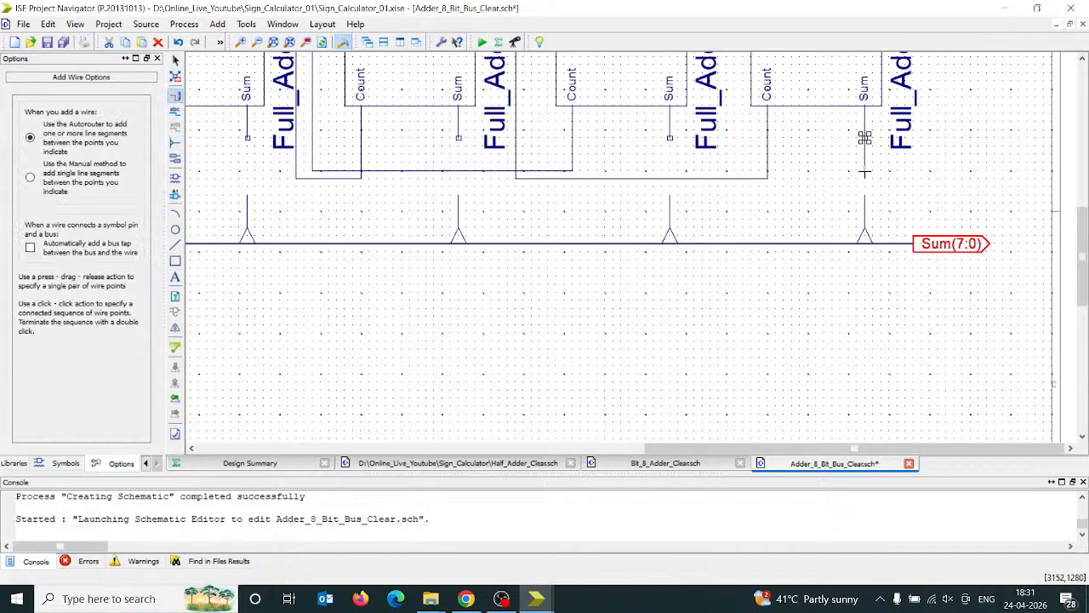
left_click(865, 196)
left_click(670, 195)
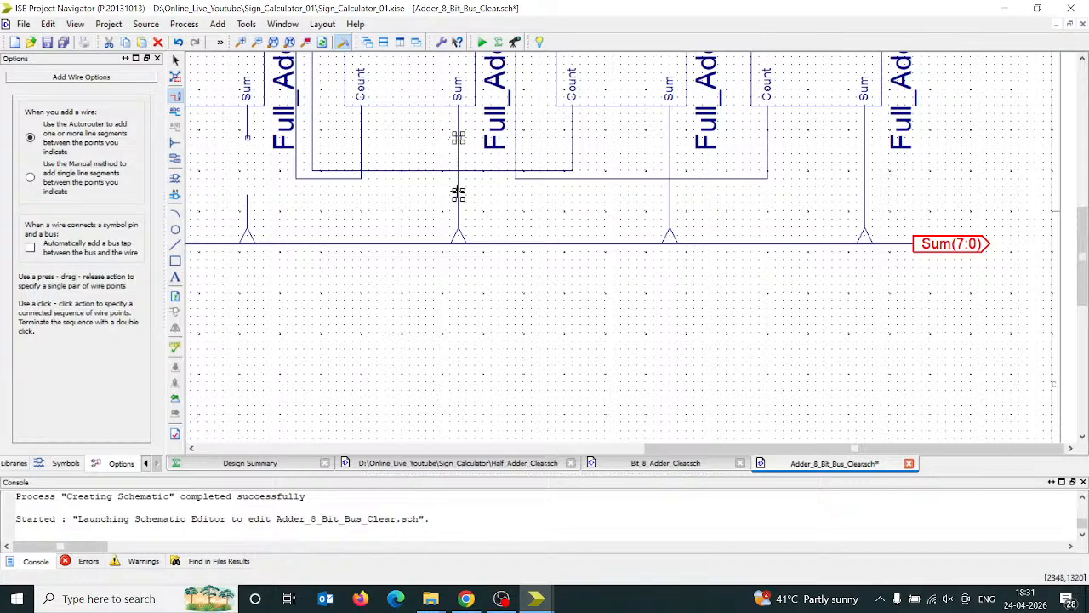
left_click(458, 195)
- Wire the Sum pins of the fourth and fifth full adders from the right to their bus taps
left_click_drag(660, 451, 491, 451)
left_click(615, 138)
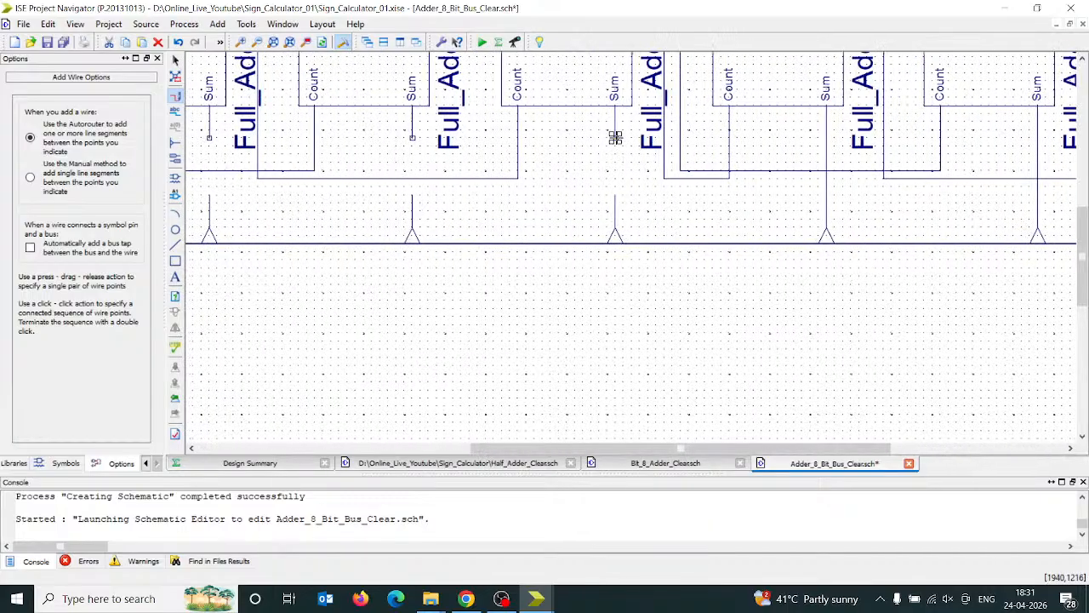
left_click(614, 195)
left_click(412, 195)
- Wire the Sum pins of the three leftmost full adders to their bus taps
left_click_drag(553, 448, 396, 449)
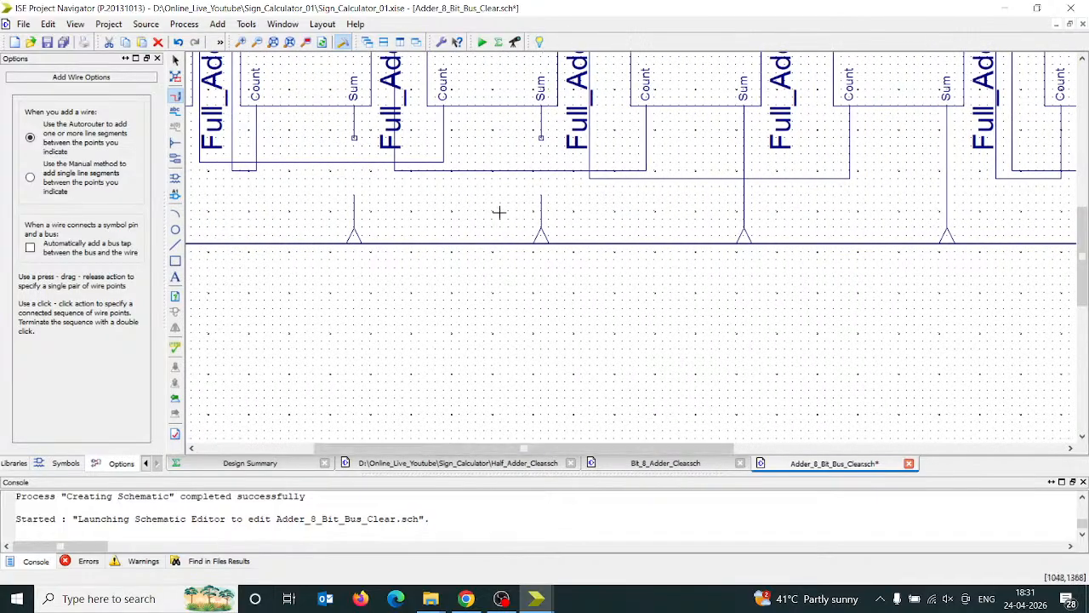
left_click(542, 137)
left_click(541, 195)
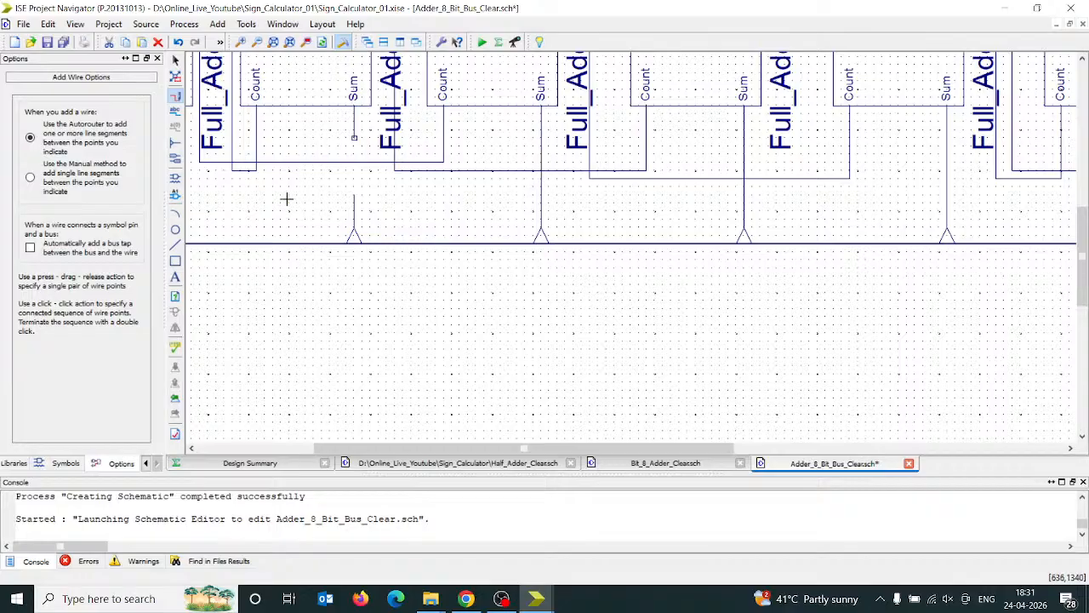
left_click(354, 138)
left_click(354, 195)
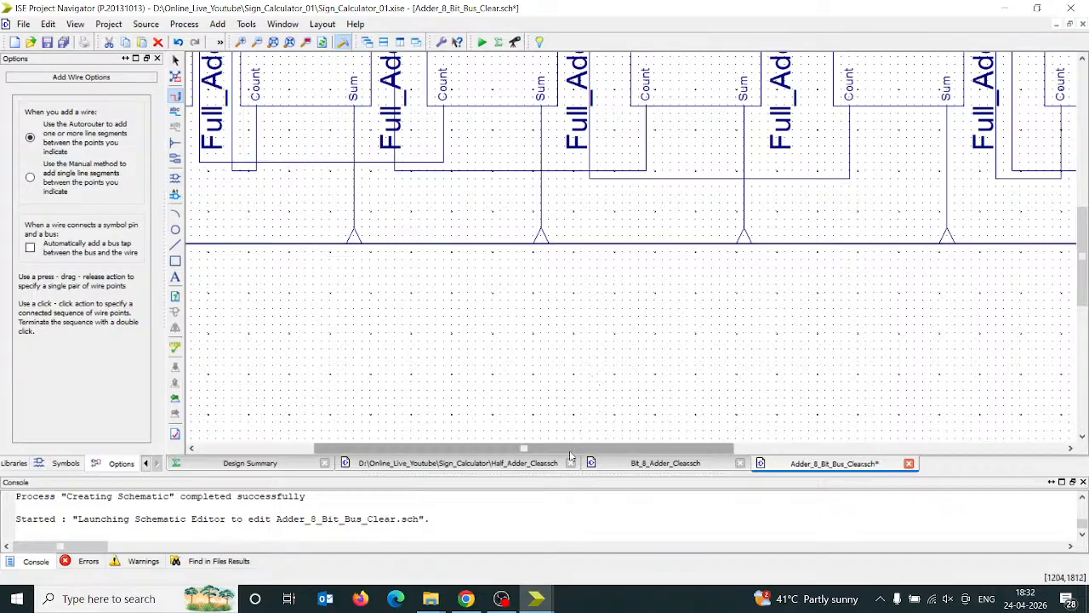
left_click_drag(558, 449, 440, 460)
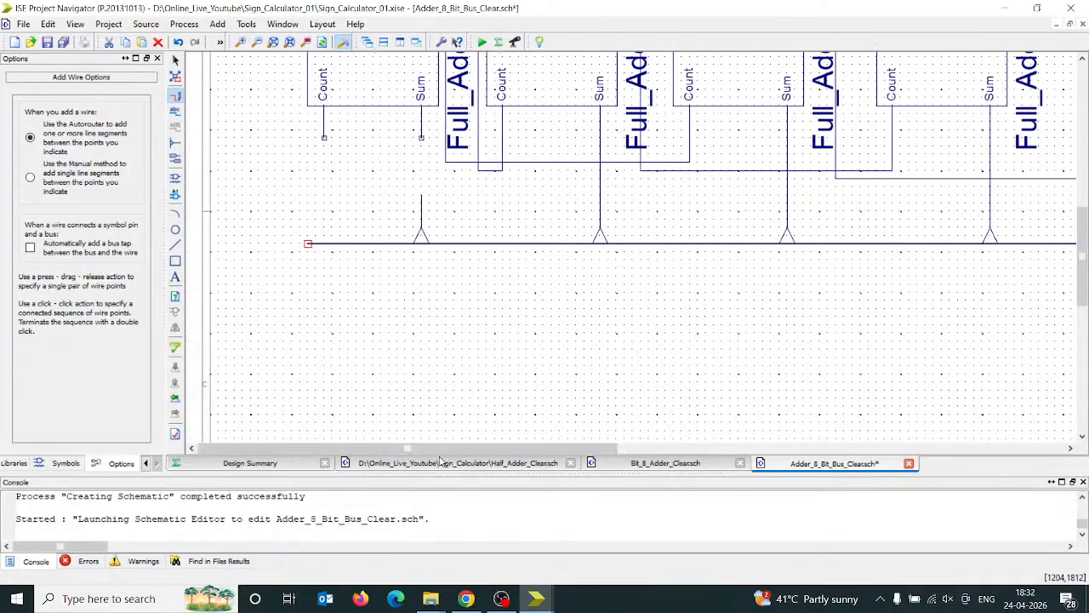
left_click(421, 138)
left_click(421, 195)
- Add an automatic I/O marker to the open Count output of the leftmost full adder
left_click(257, 45)
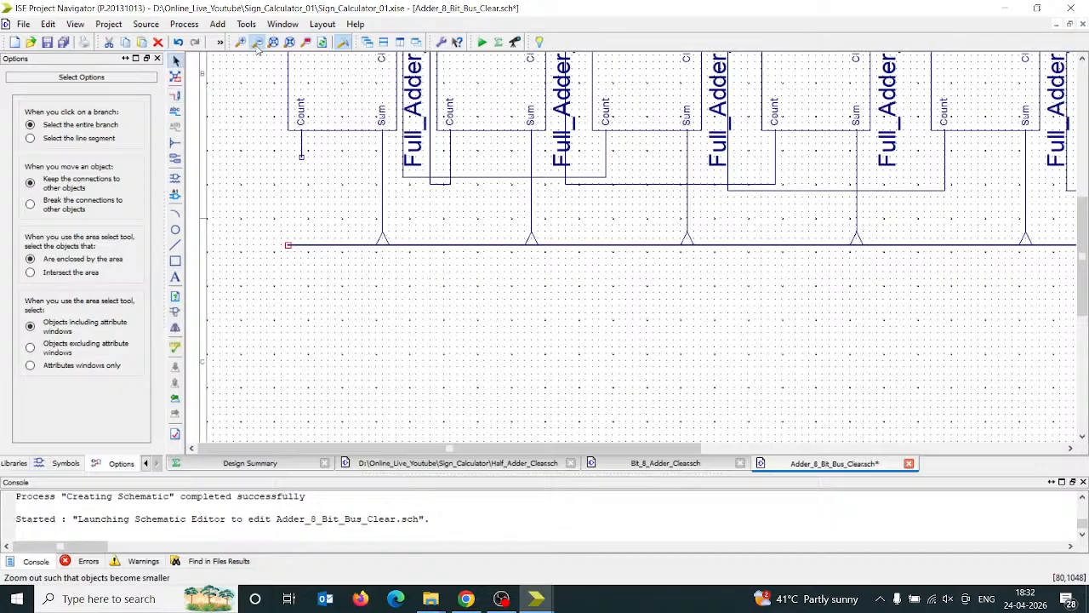
left_click(257, 45)
scroll(1081, 334, "up", 3)
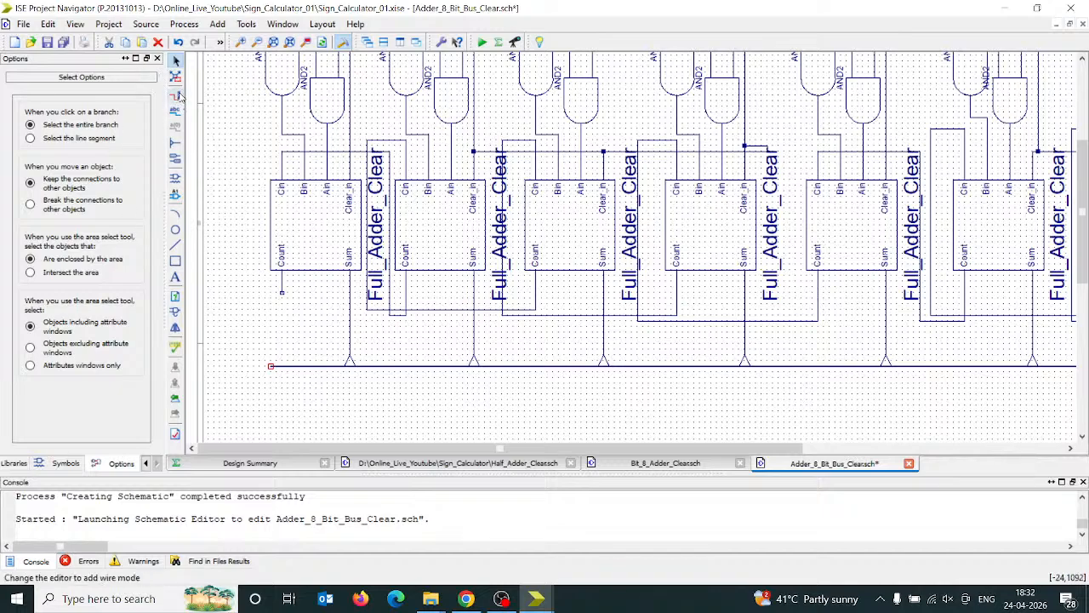
left_click(175, 158)
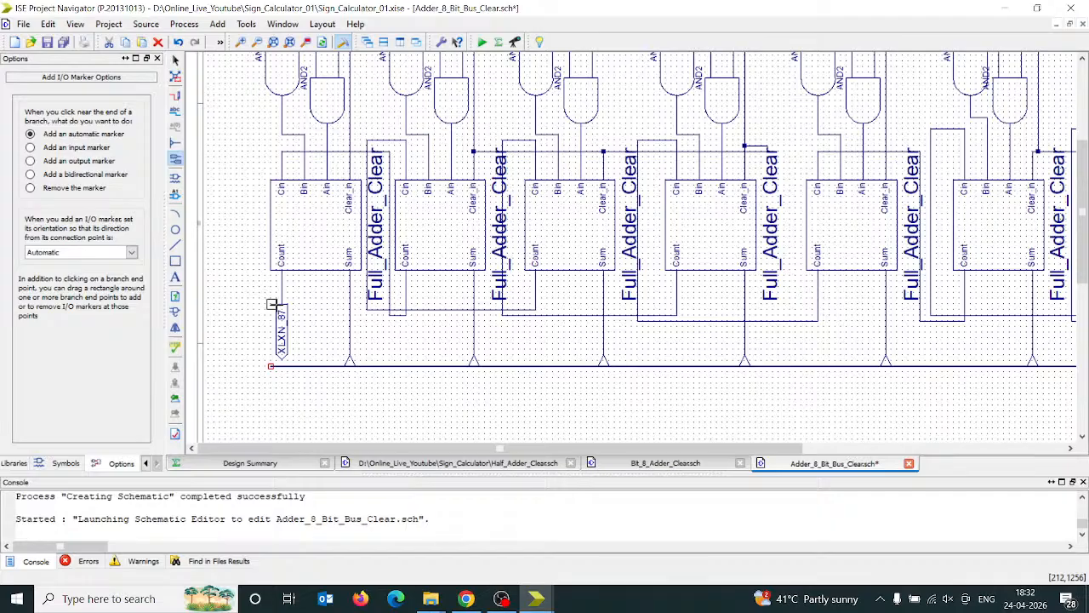
key("Escape")
- Rename the net of the new marker on the leftmost full adder's Count output as Cout
double_click(282, 317)
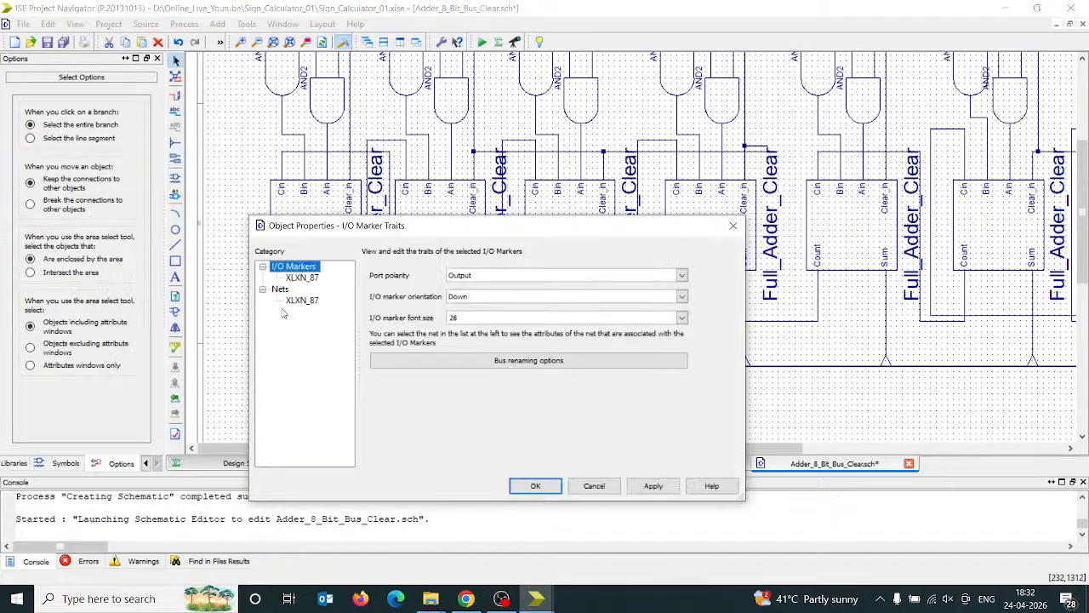
left_click(302, 299)
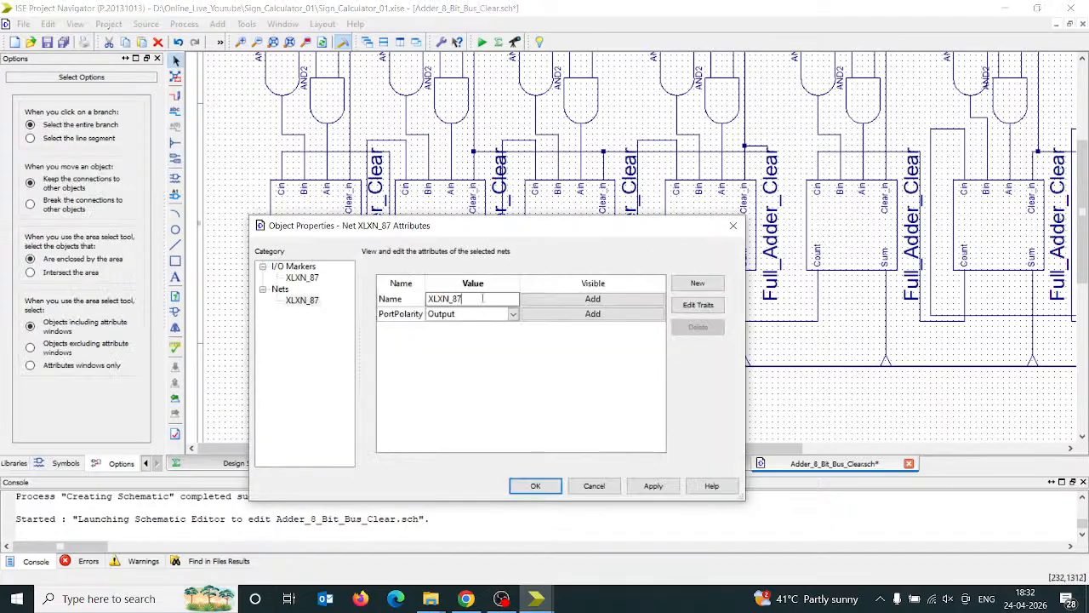
double_click(482, 299)
type("Cout")
left_click(536, 485)
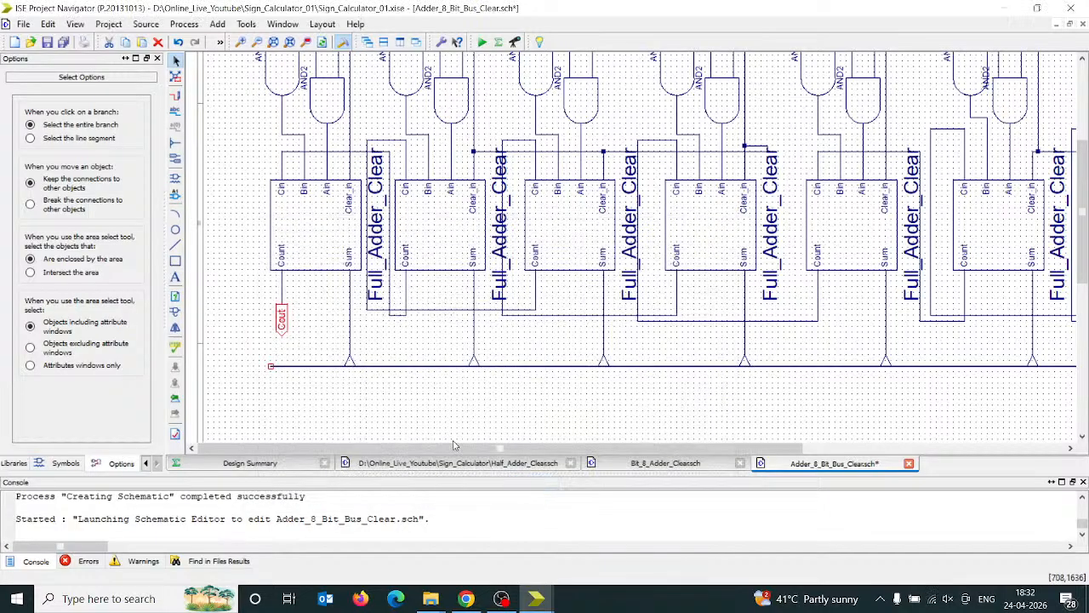
- Set the branch net name to Sum(7) and apply it to the leftmost full adder's Sum wire
left_click_drag(476, 449, 907, 463)
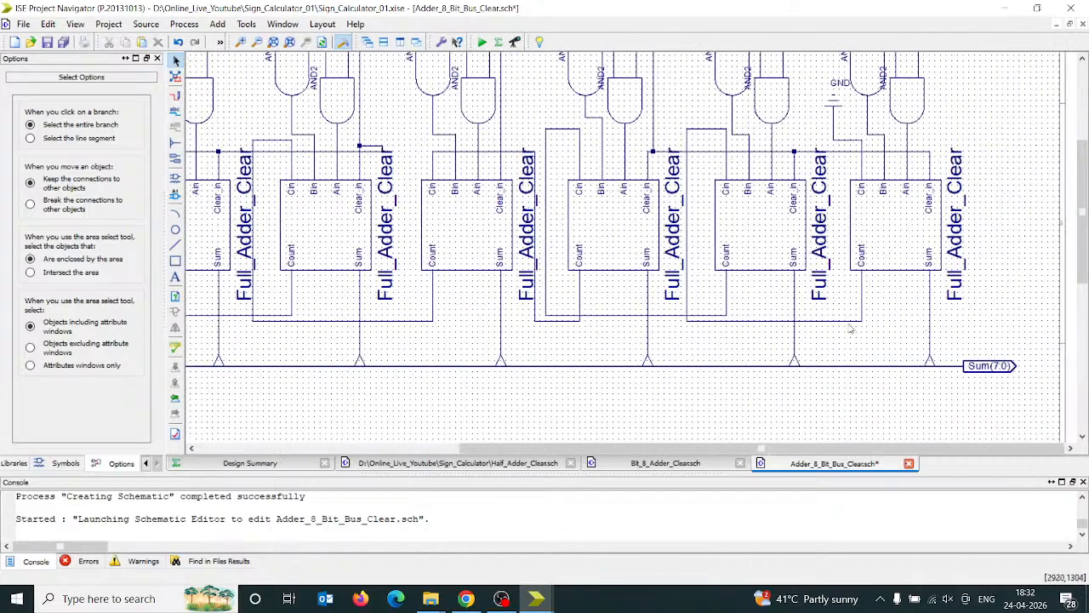
left_click(795, 327)
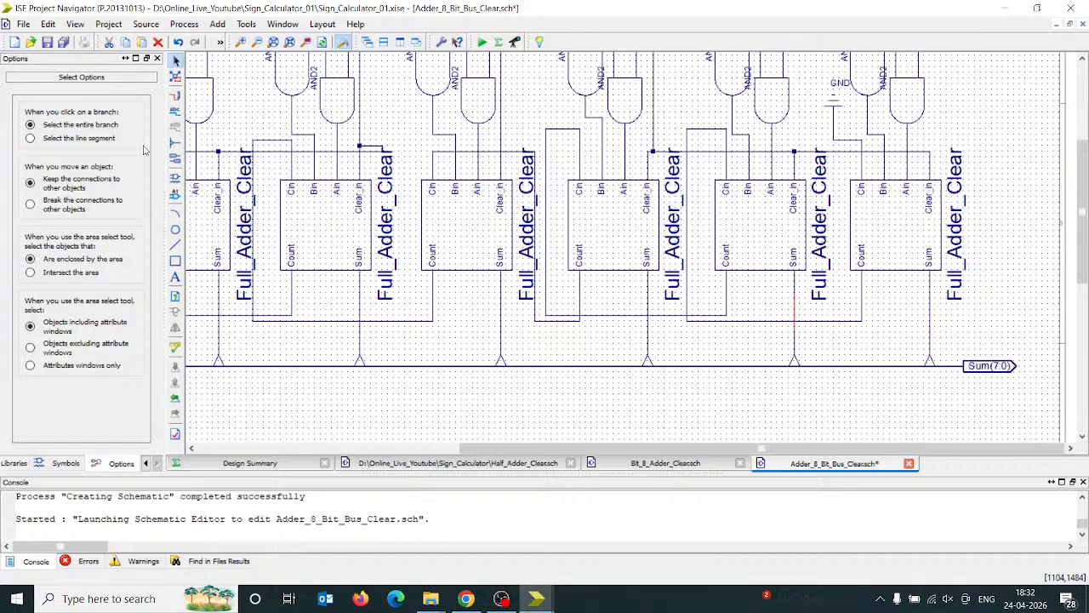
left_click(175, 110)
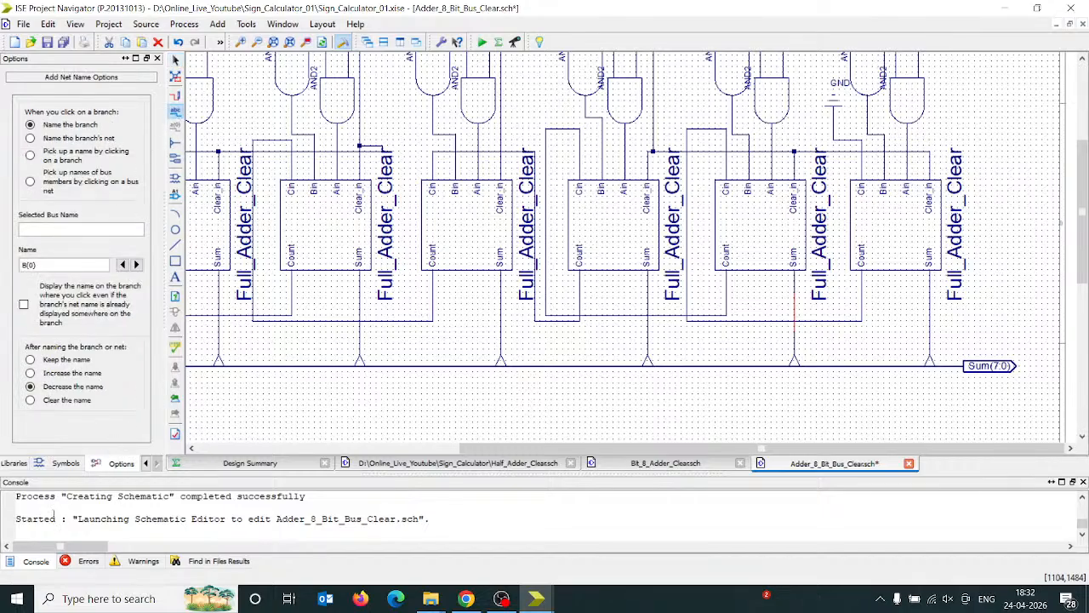
left_click_drag(41, 265, 19, 267)
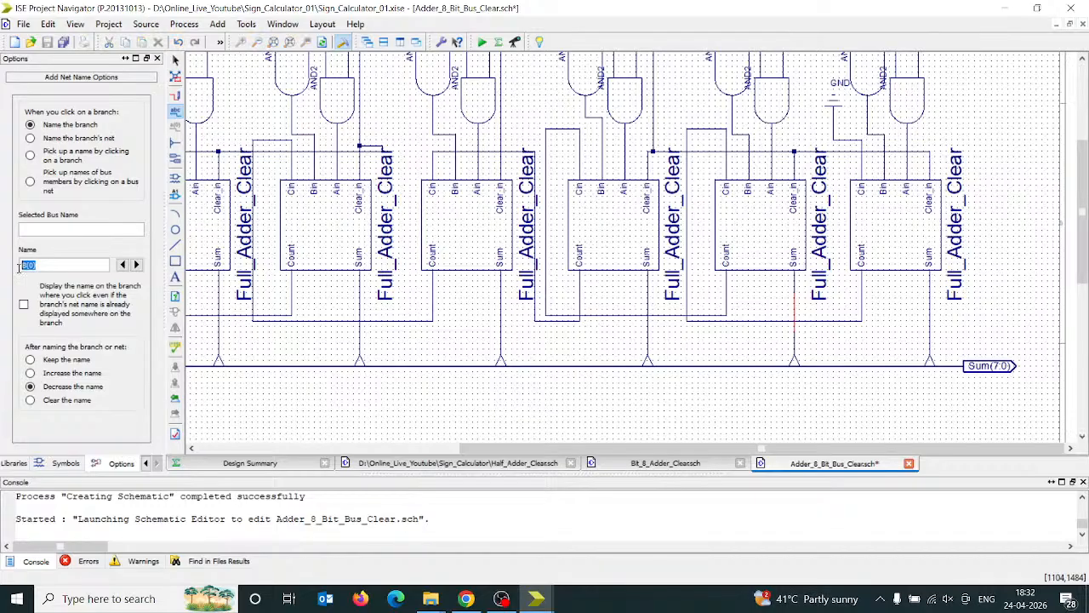
type("Sum")
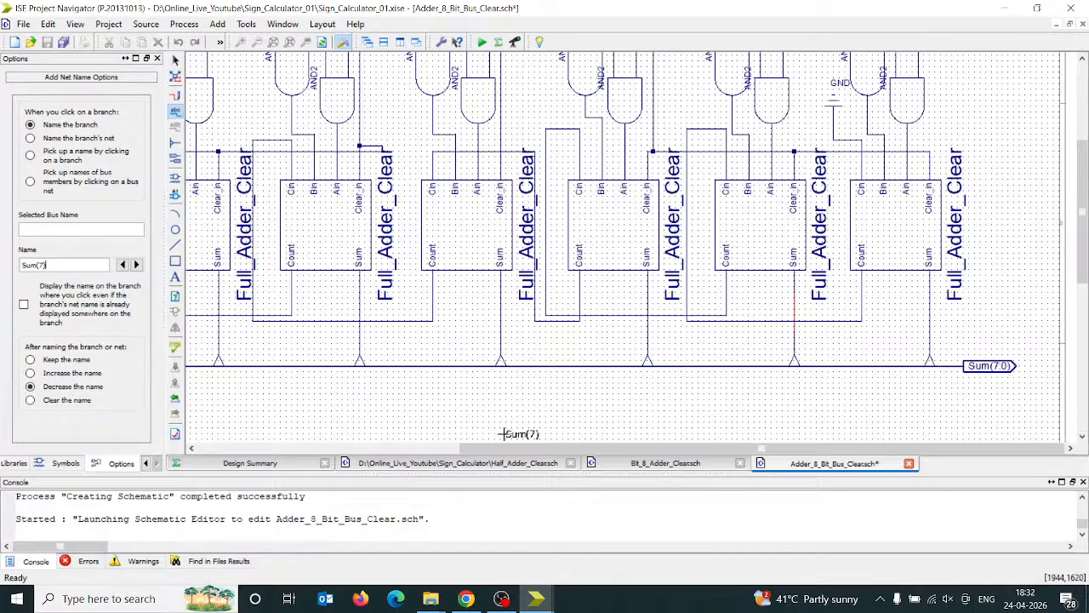
left_click_drag(506, 449, 151, 496)
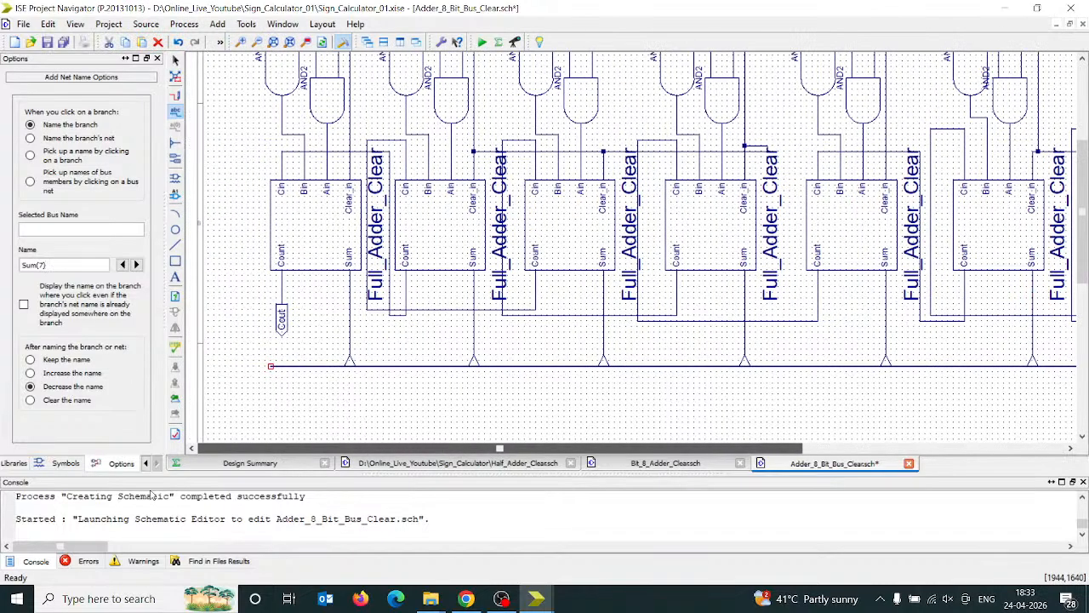
left_click(349, 319)
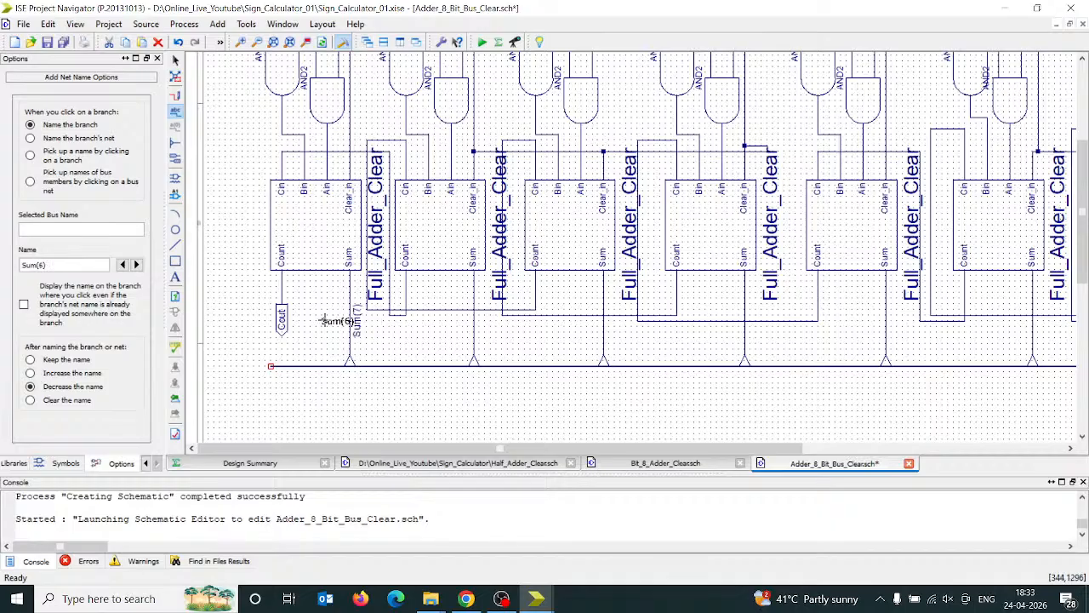
- Try to name the second full adder's Sum wire as the next decreasing Sum bus member, and undo that naming
left_click(470, 319)
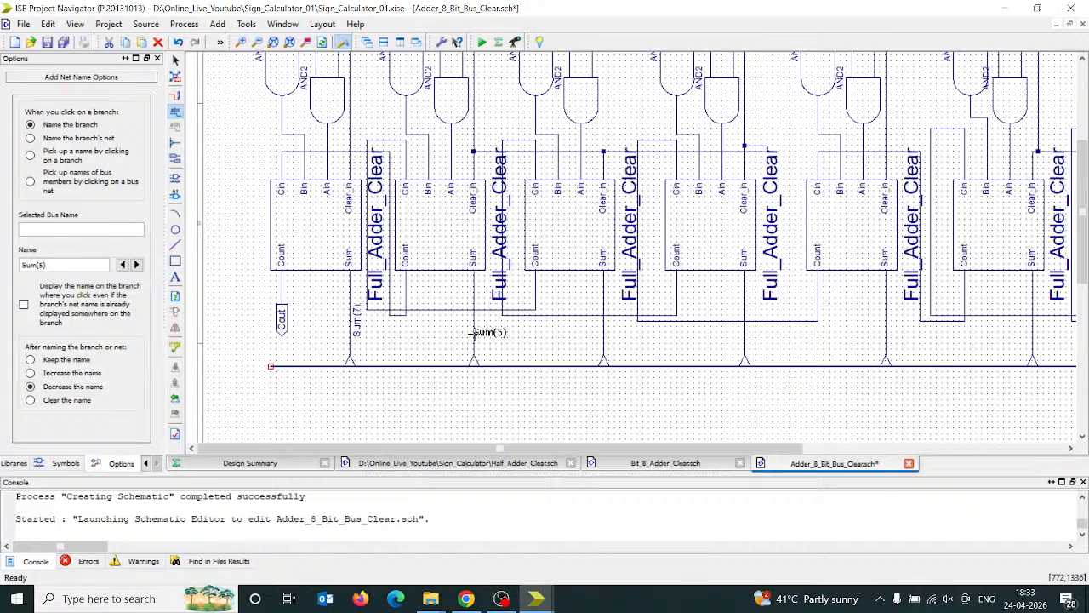
left_click(469, 335)
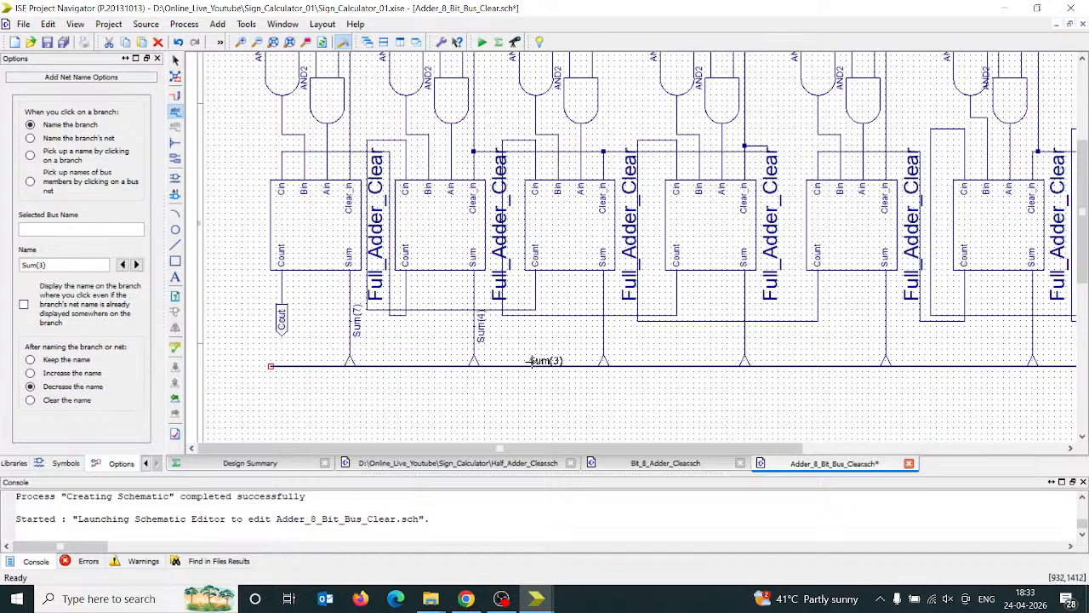
key("ctrl+z")
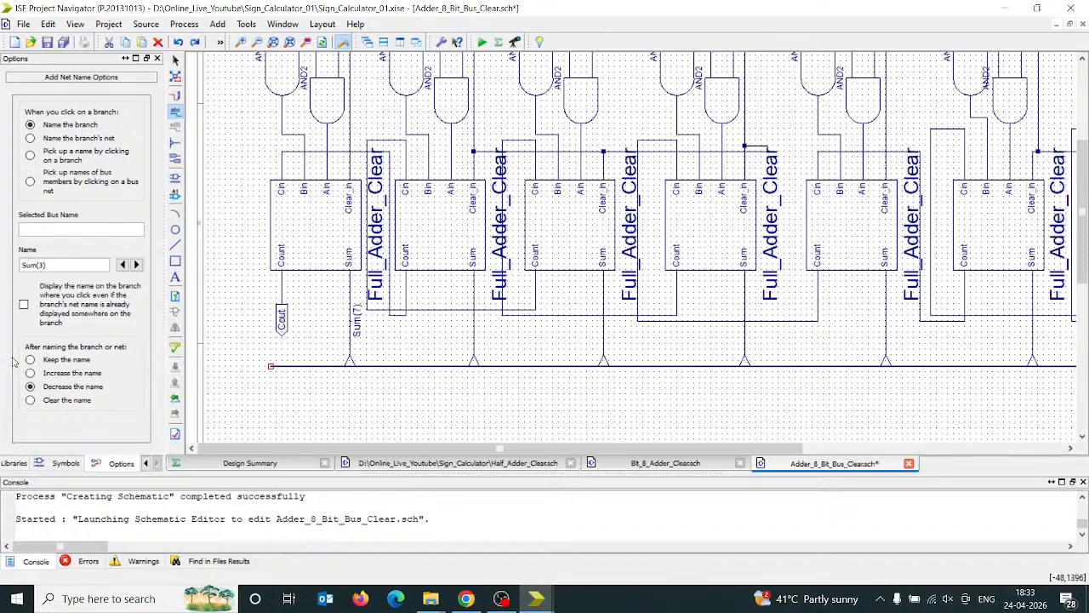
key("Escape")
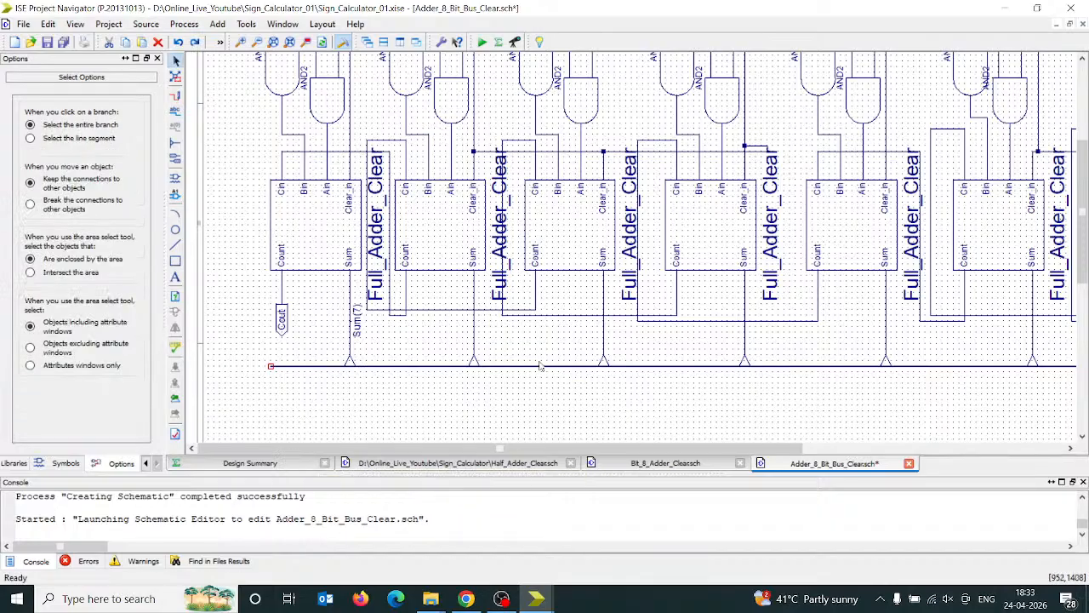
- Lower the Sum(7:0) bus segments beneath the five leftmost full adders, leaving a gap below their bus taps
left_click_drag(543, 367, 436, 393)
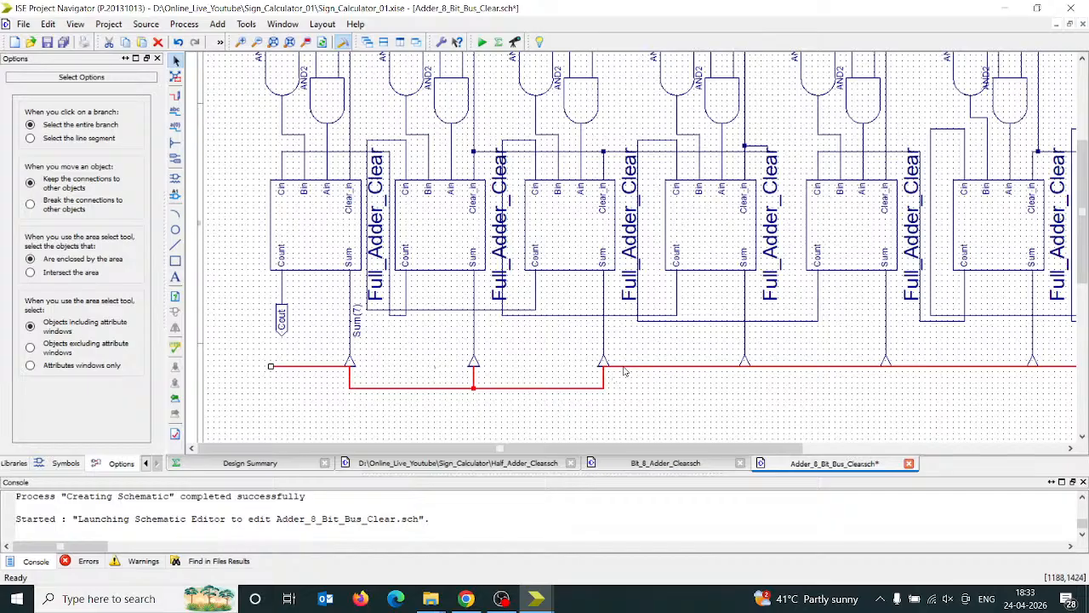
left_click_drag(627, 367, 629, 389)
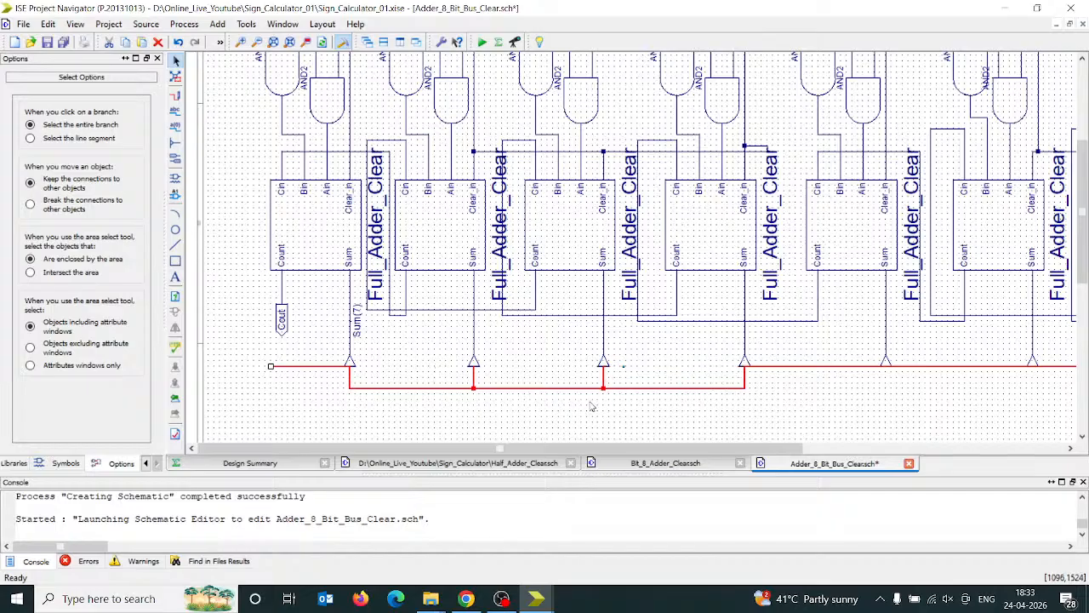
left_click_drag(312, 372, 311, 392)
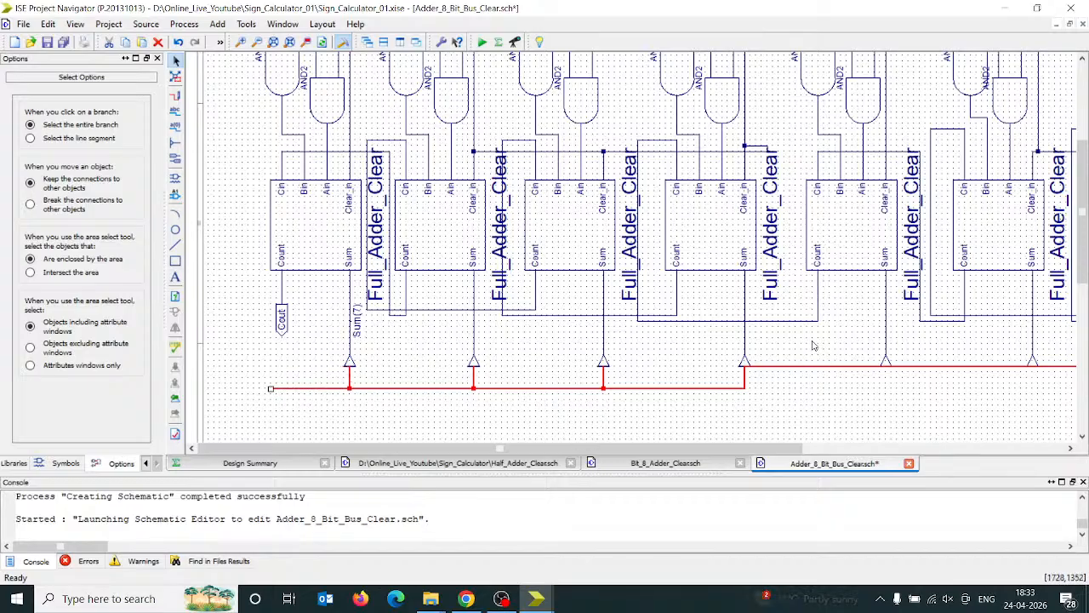
left_click_drag(791, 372, 792, 390)
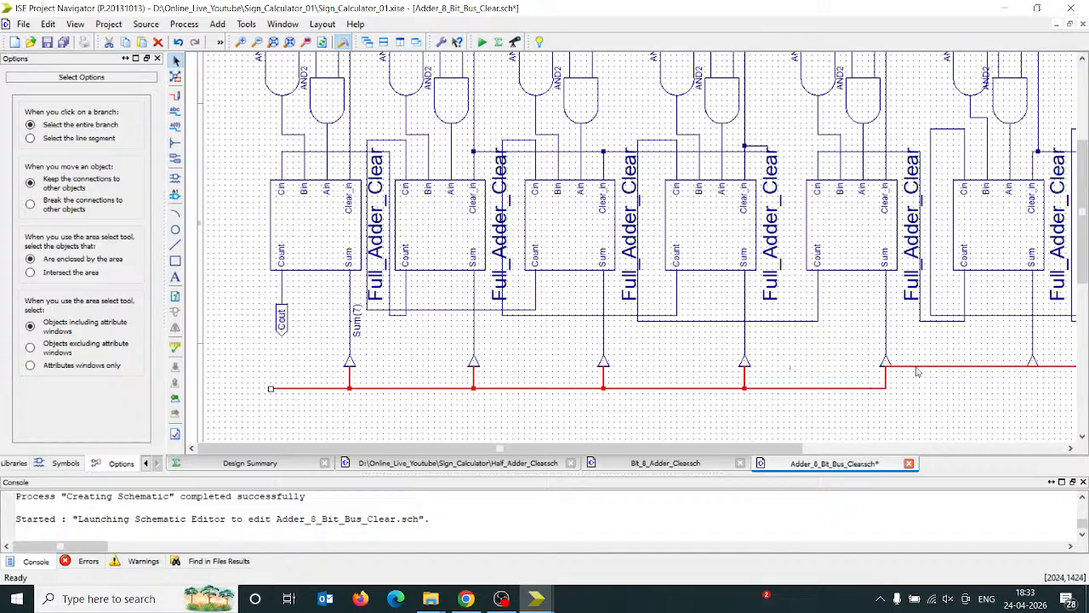
left_click_drag(919, 370, 921, 393)
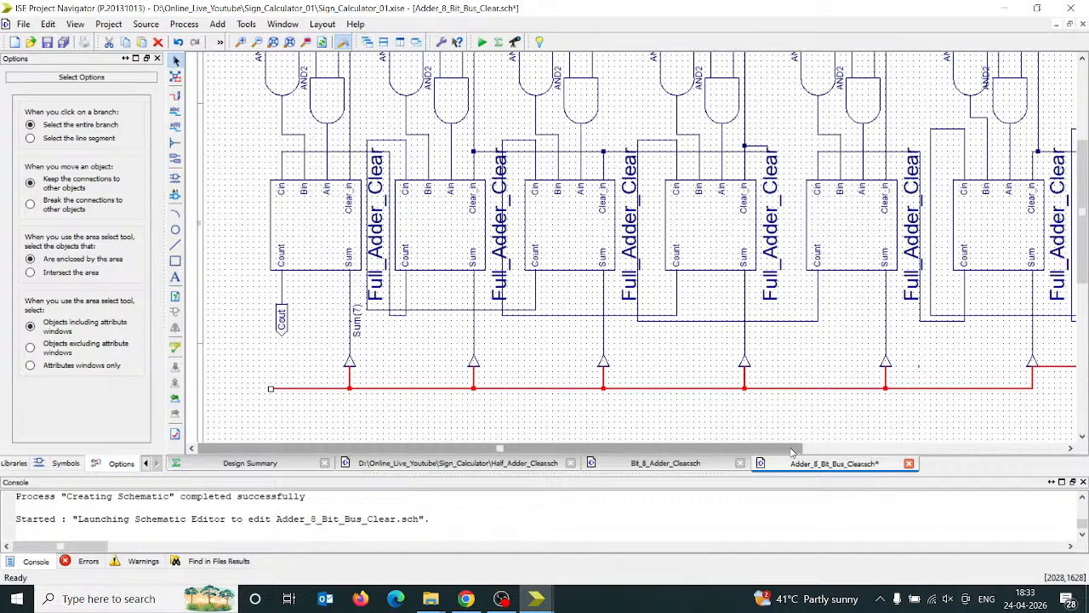
- Lower the remaining Sum(7:0) bus segments up to the output marker, in line with the already lowered part
left_click_drag(792, 451, 953, 451)
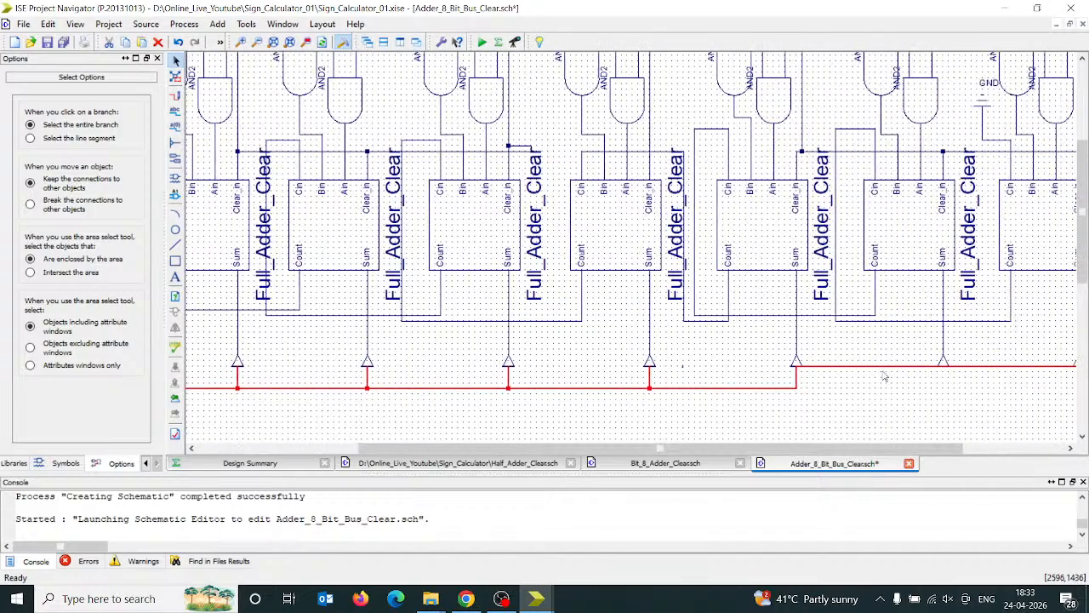
left_click_drag(882, 370, 884, 385)
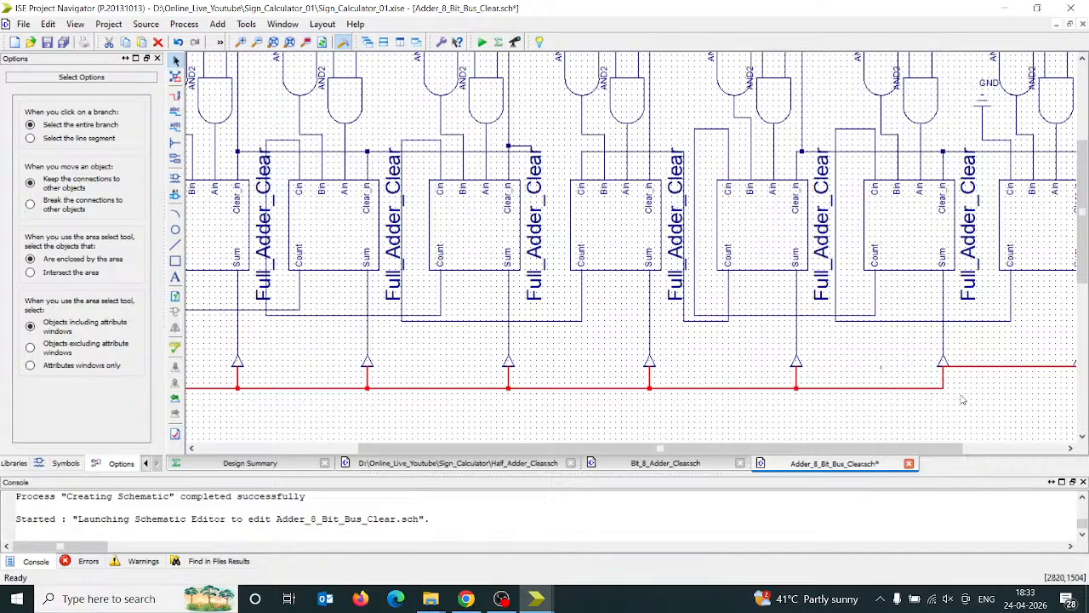
left_click_drag(997, 372, 998, 388)
left_click_drag(936, 450, 1021, 449)
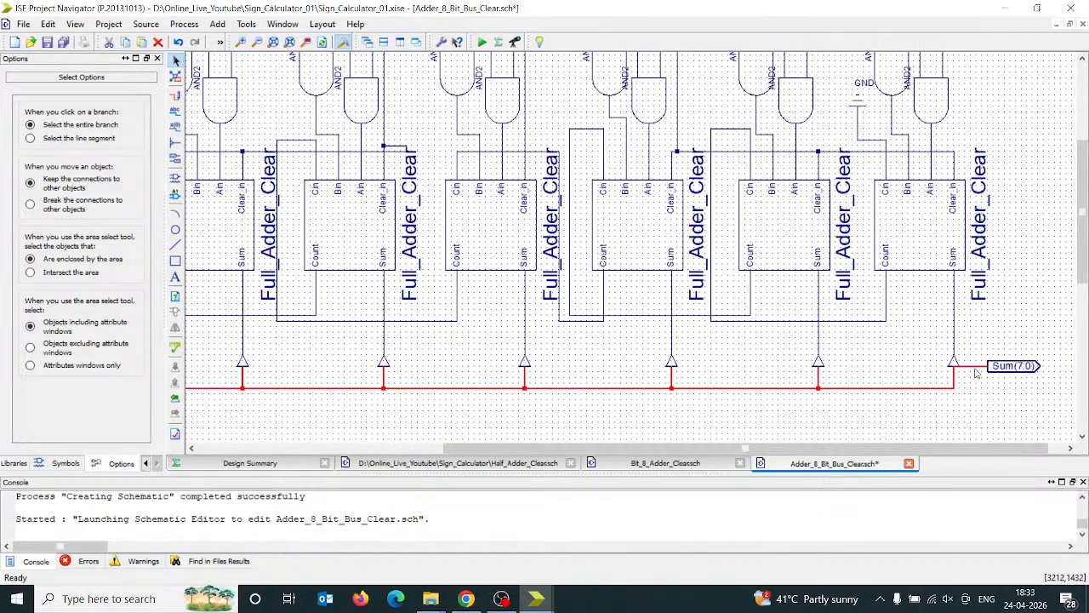
left_click_drag(976, 371, 977, 390)
- Try to move the second full adder's bus tap down onto the lowered Sum(7:0) bus
left_click_drag(833, 449, 596, 458)
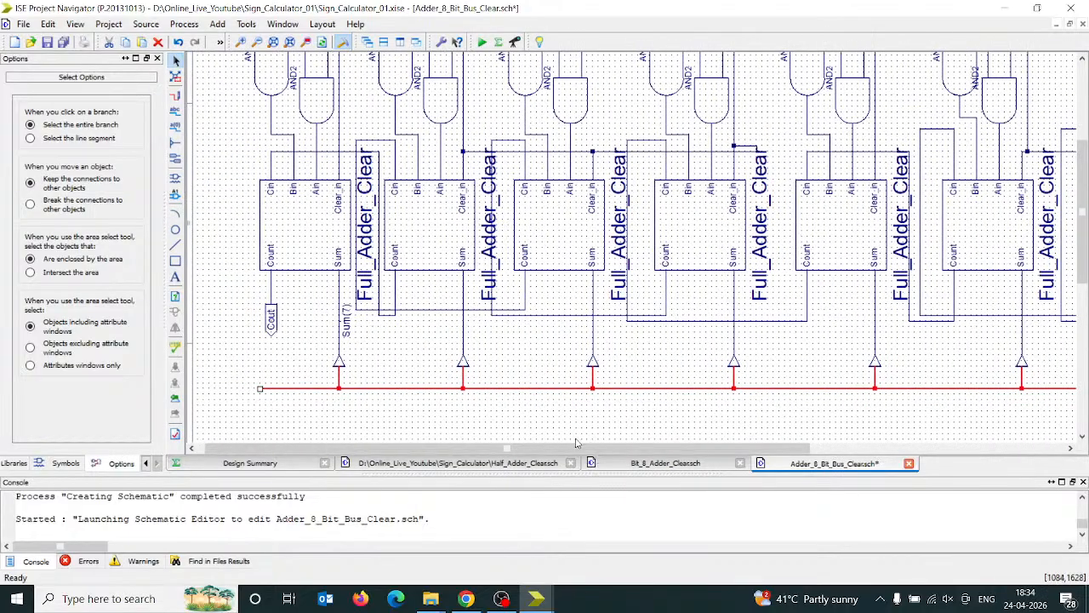
left_click_drag(465, 365, 464, 392)
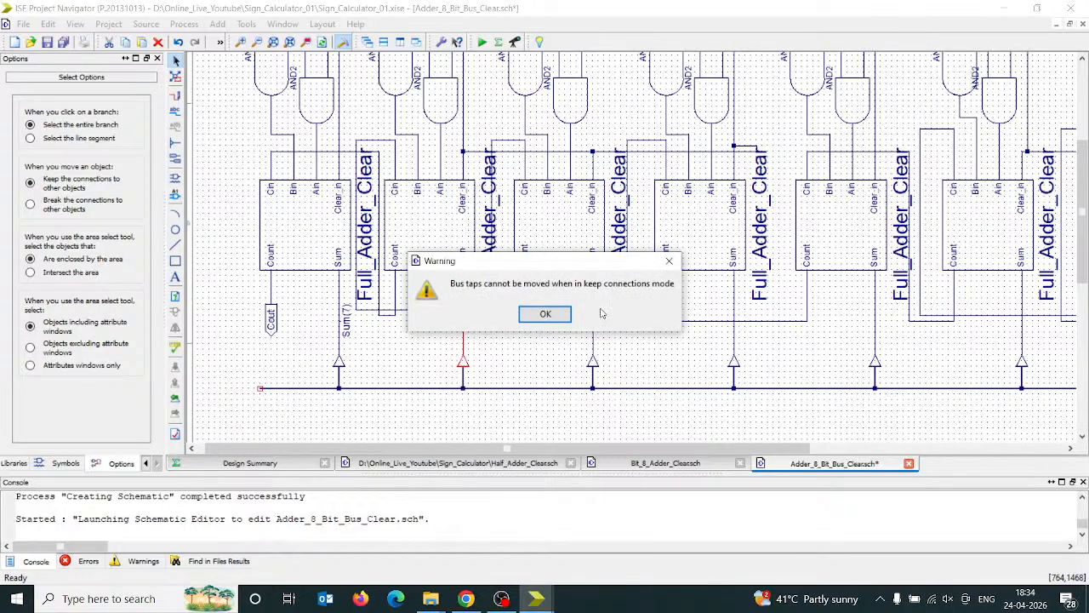
left_click(550, 313)
- Remove the bus taps and leftover bus stubs below the two leftmost full adders' Sum outputs
left_click(345, 364)
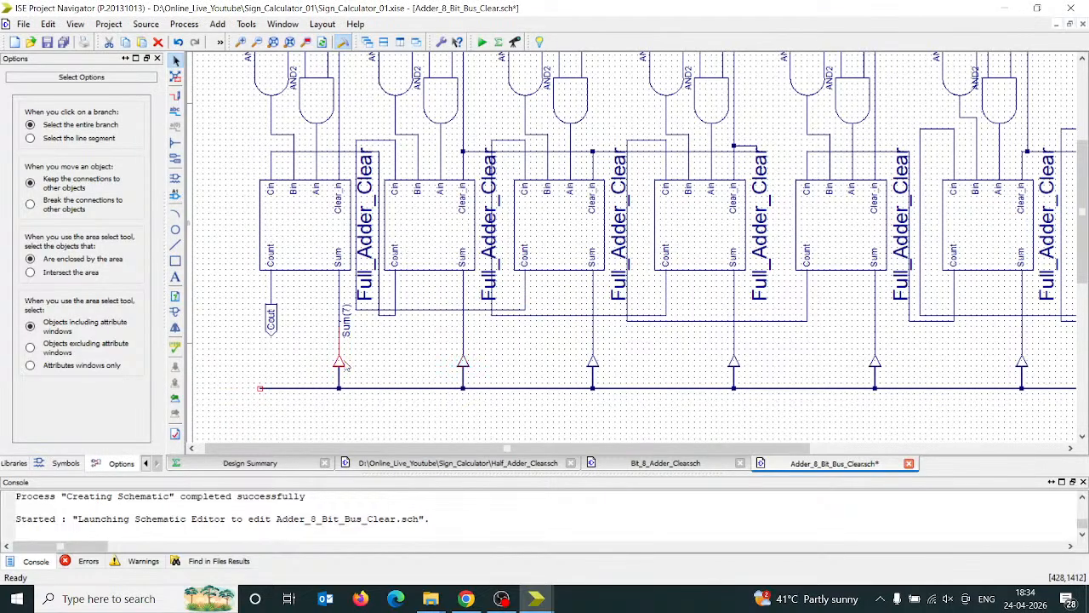
key("Delete")
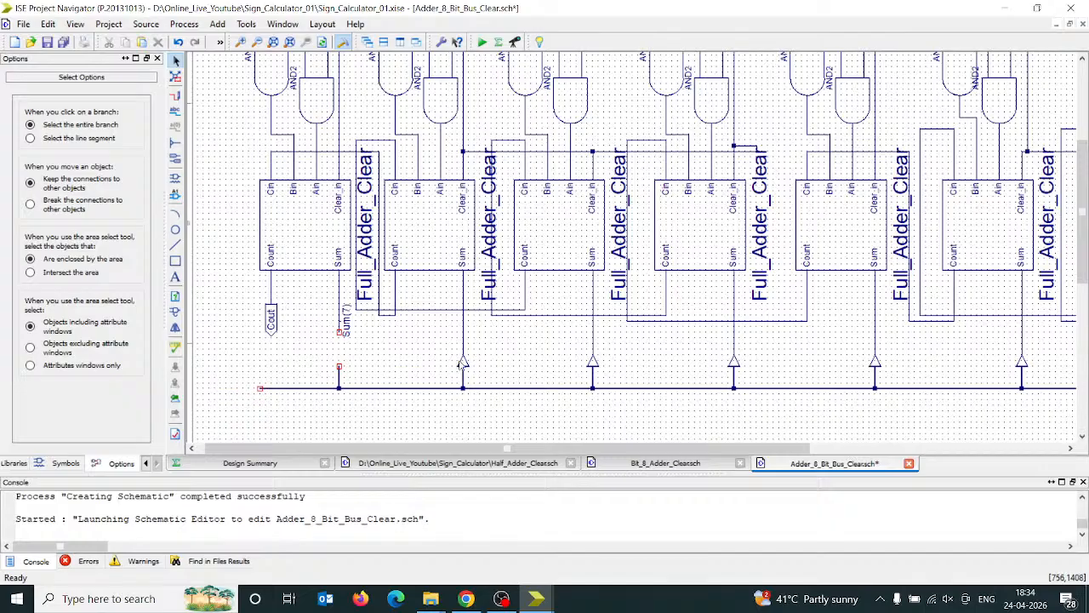
left_click(463, 364)
left_click(339, 385)
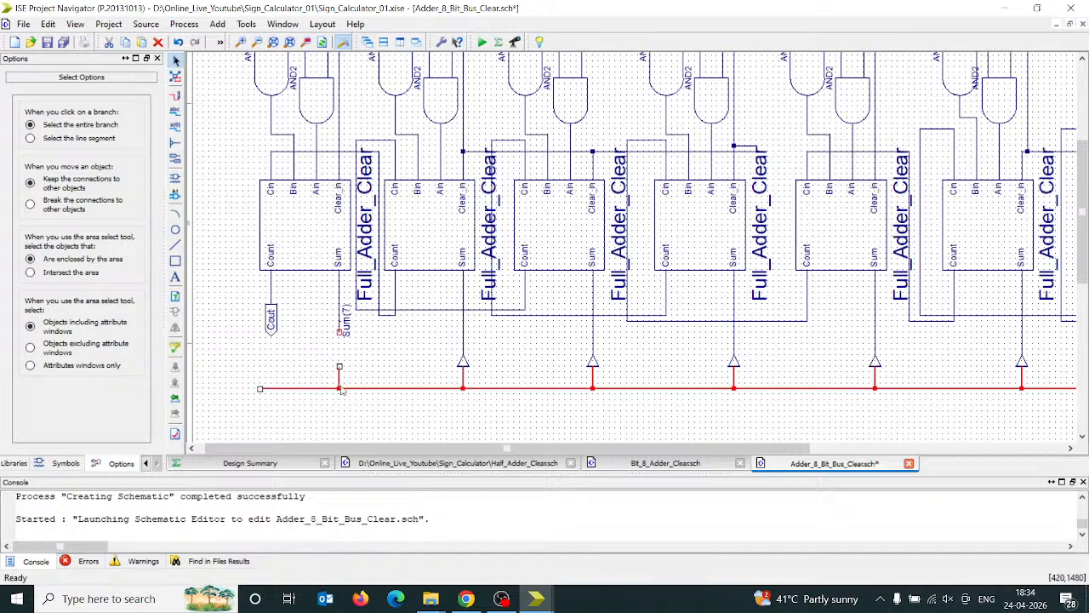
left_click(464, 367)
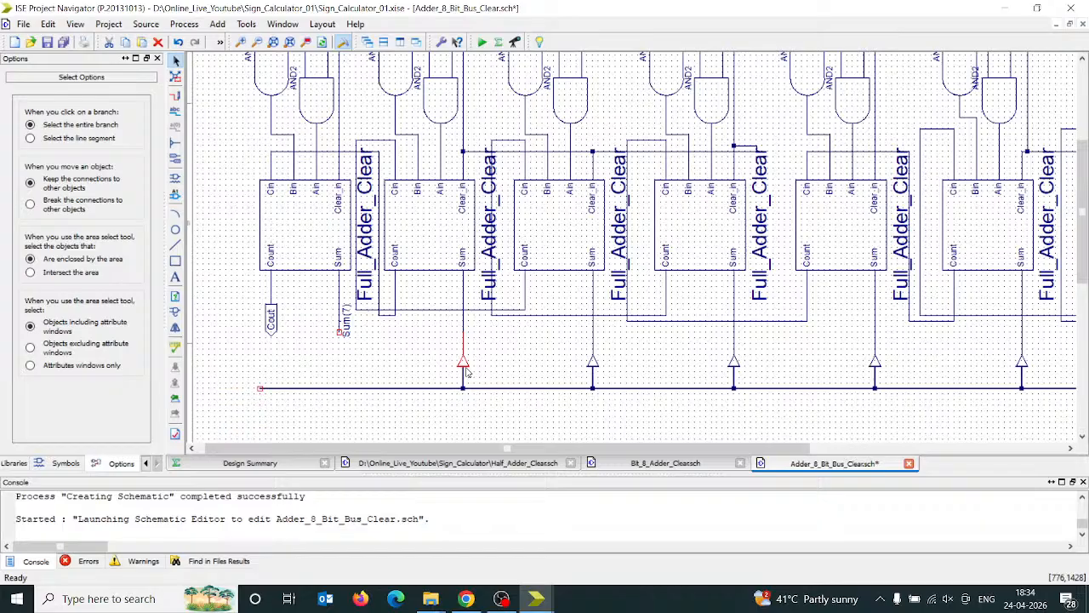
key("Delete")
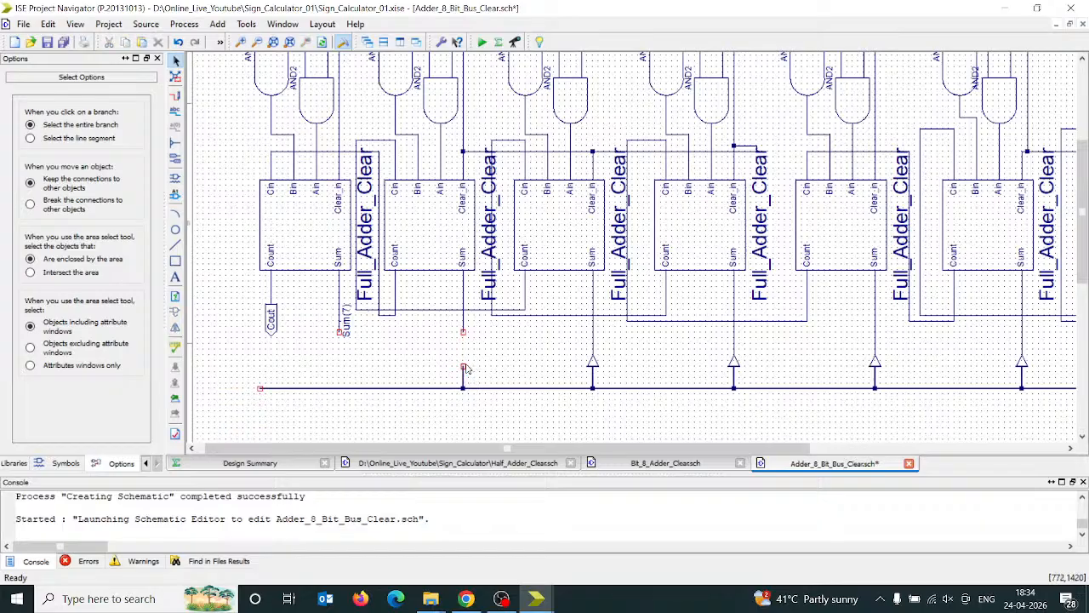
left_click(465, 374)
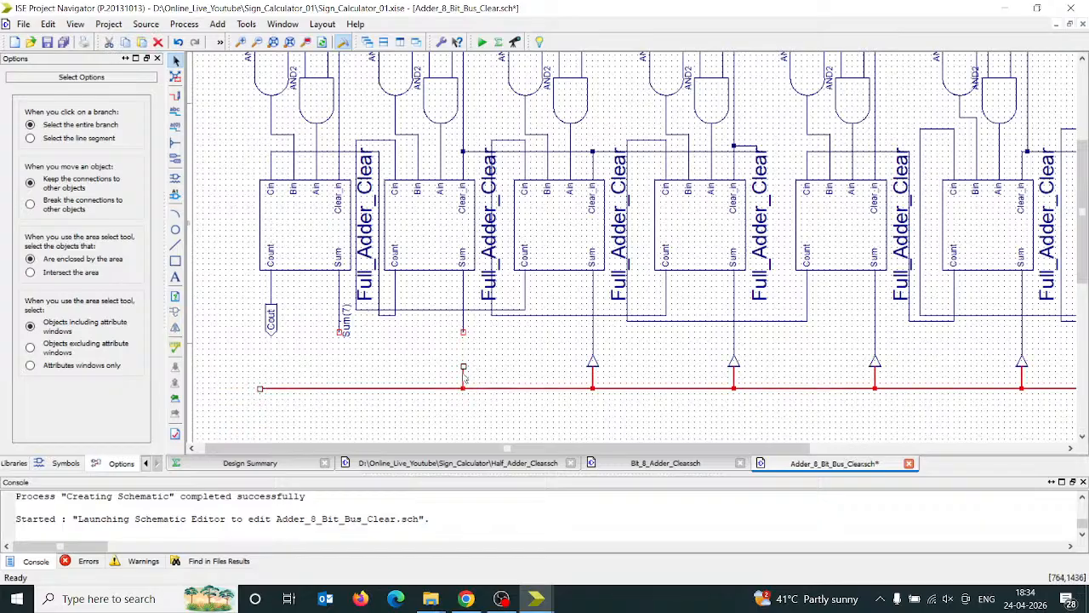
- Delete the third full adder's Sum bus tap and retract its leftover stub into the bus
left_click(593, 364)
key("Delete")
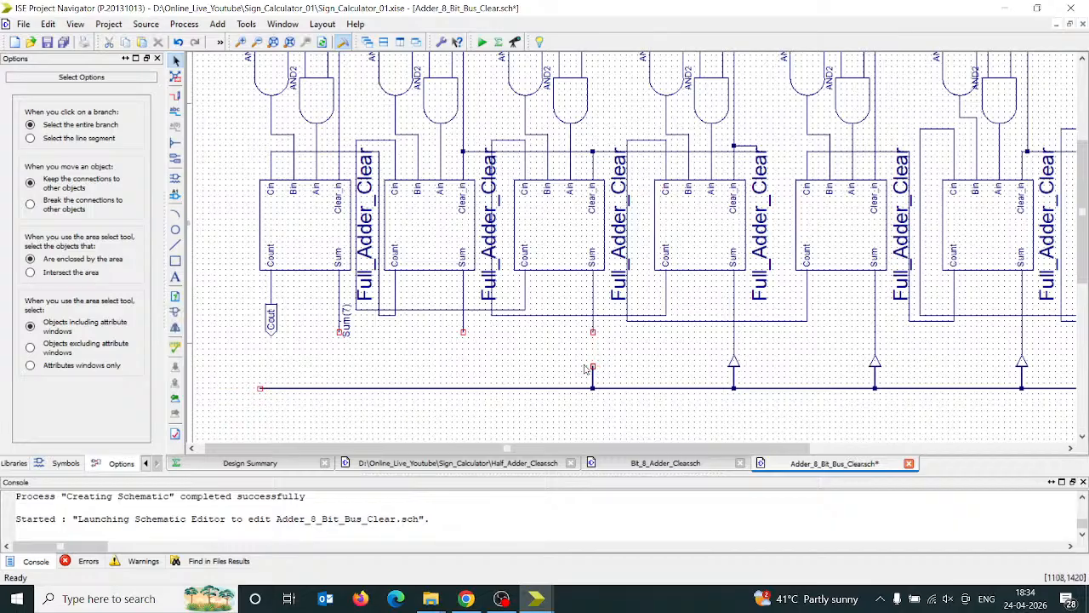
left_click_drag(594, 368, 595, 386)
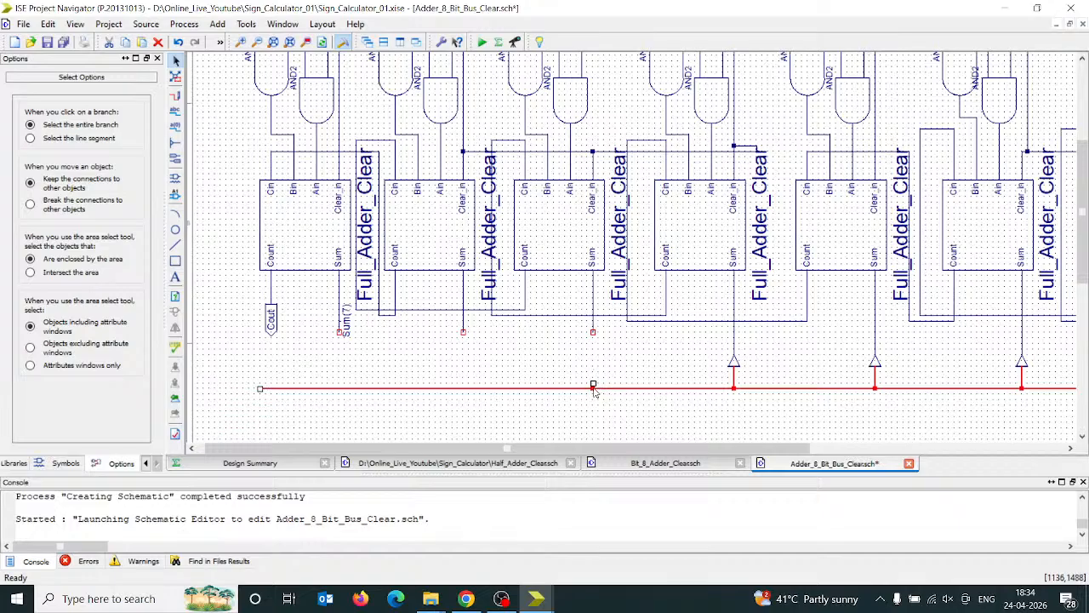
left_click(597, 405)
- Delete the fourth full adder's Sum bus tap and retract its leftover stub into the bus
left_click(733, 364)
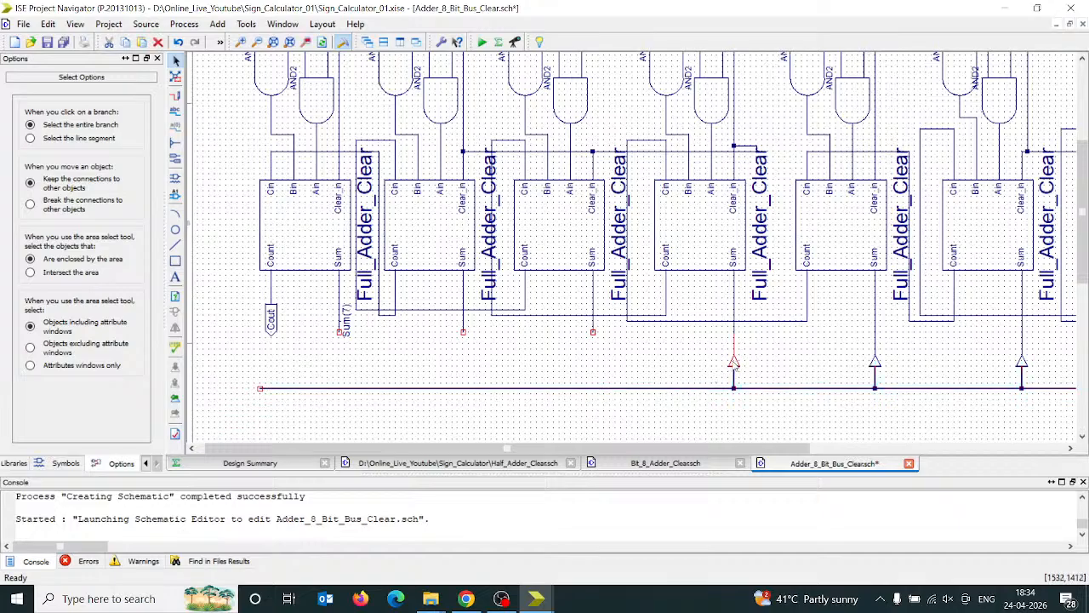
key("Delete")
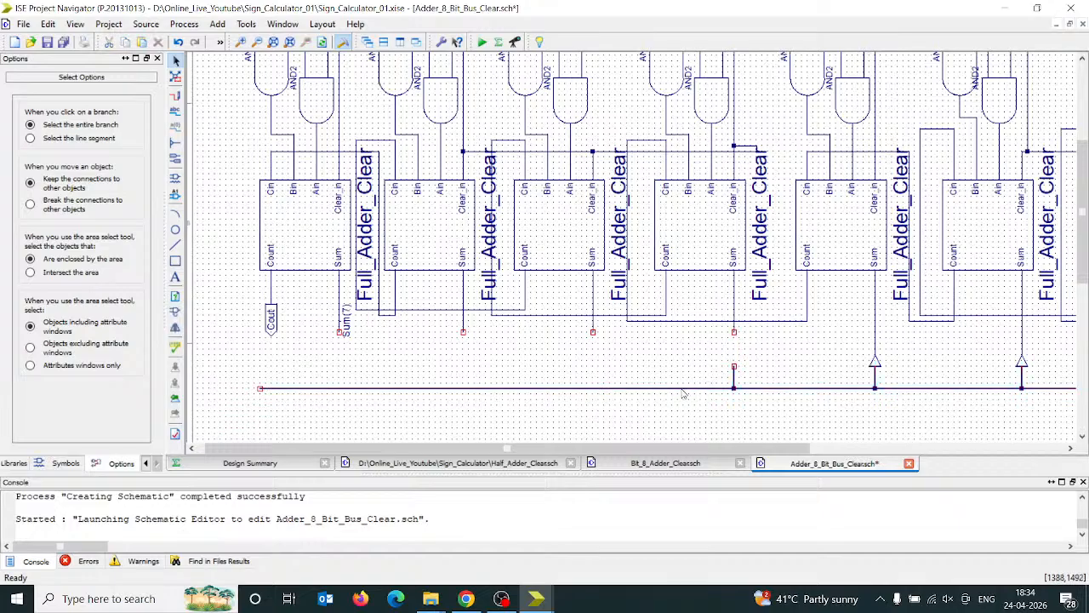
left_click(735, 374)
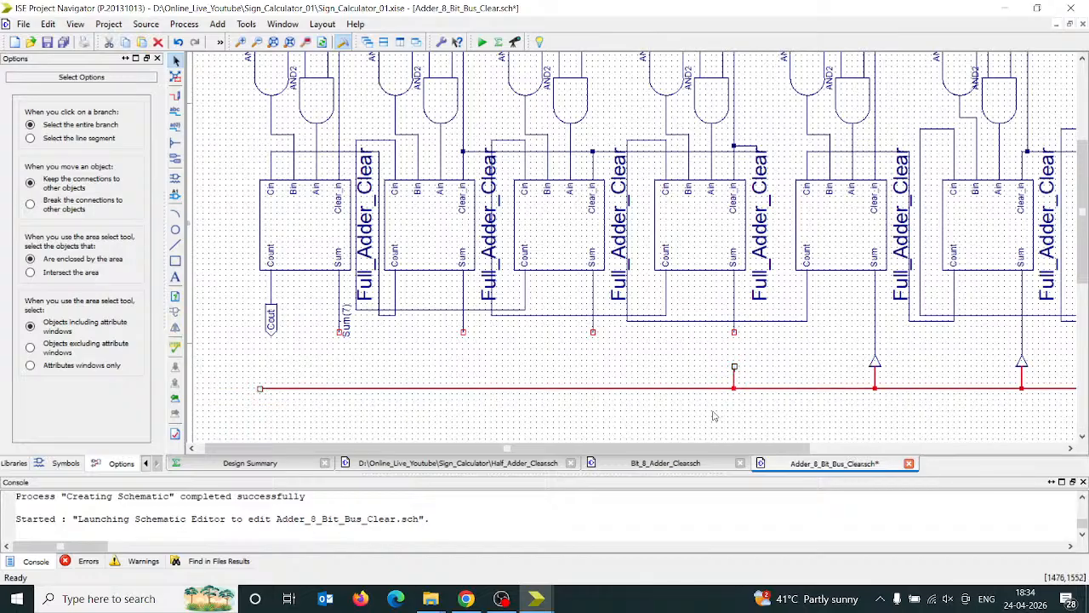
left_click(765, 364)
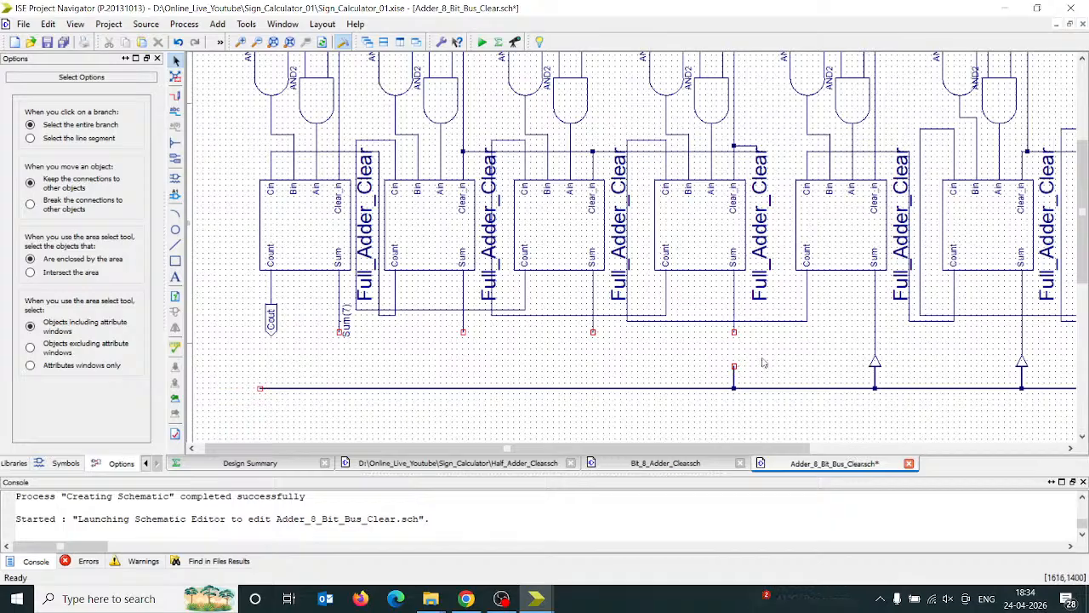
left_click(734, 373)
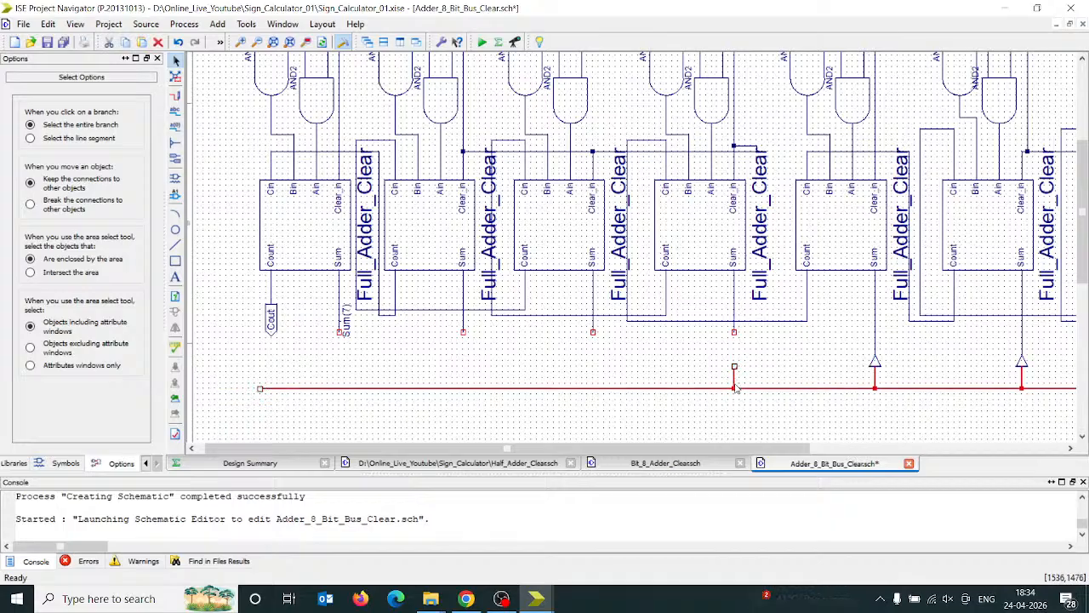
left_click_drag(734, 387, 735, 389)
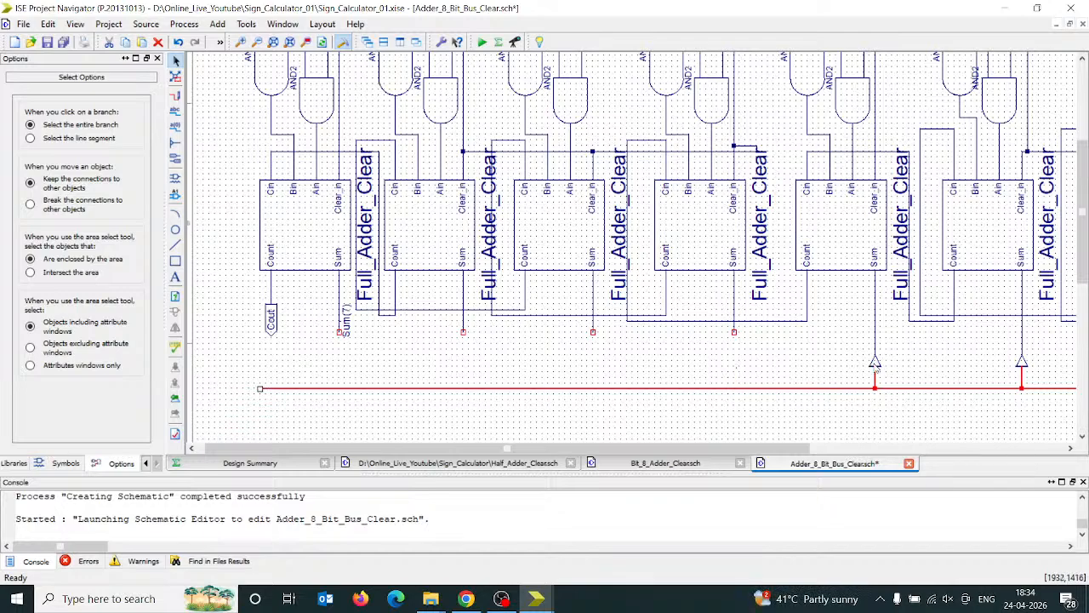
- Delete the fifth full adder's Sum bus tap and retract its leftover stub into the bus
scroll(872, 368, "up", 1)
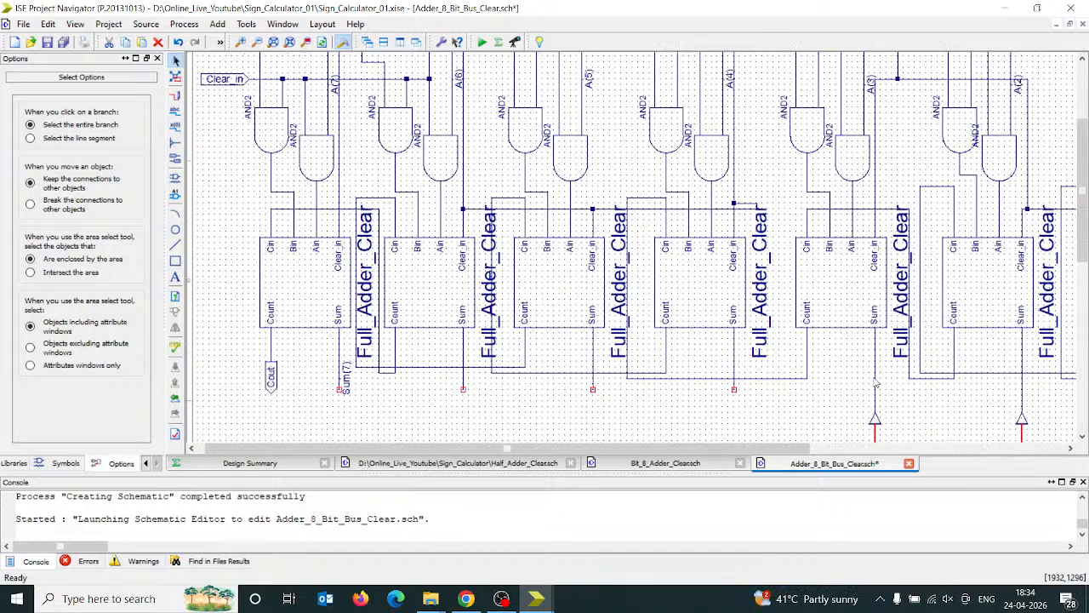
scroll(880, 380, "down", 1)
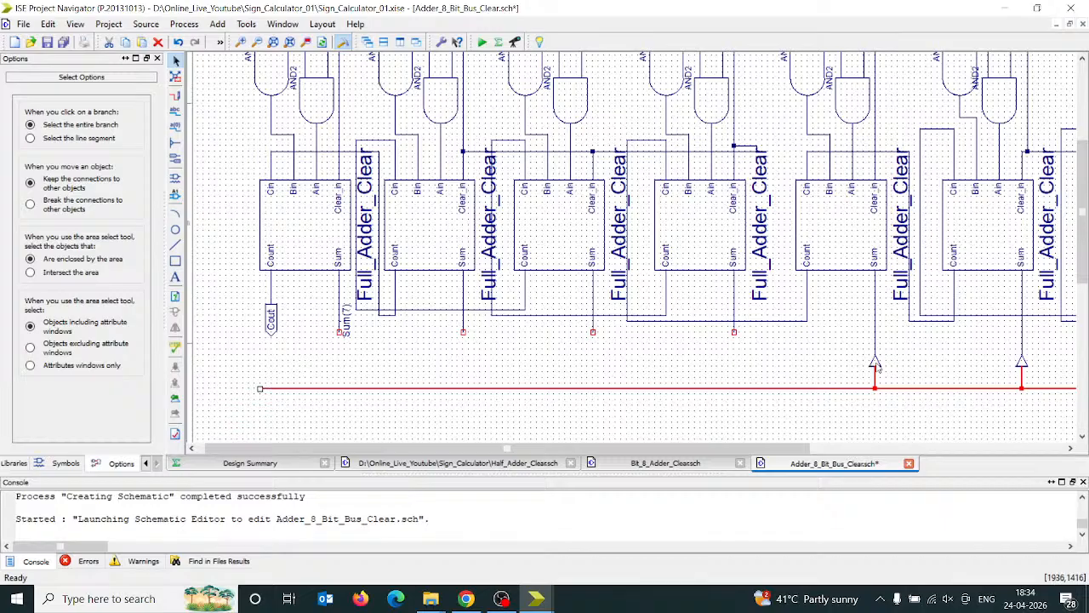
left_click(880, 366)
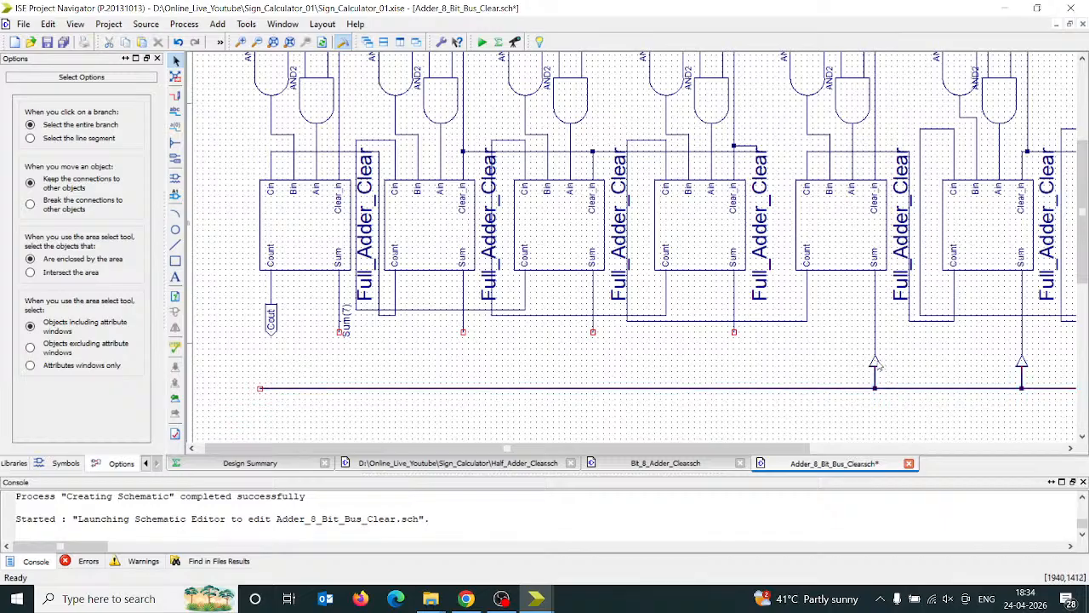
left_click(876, 364)
key("Delete")
left_click(877, 379)
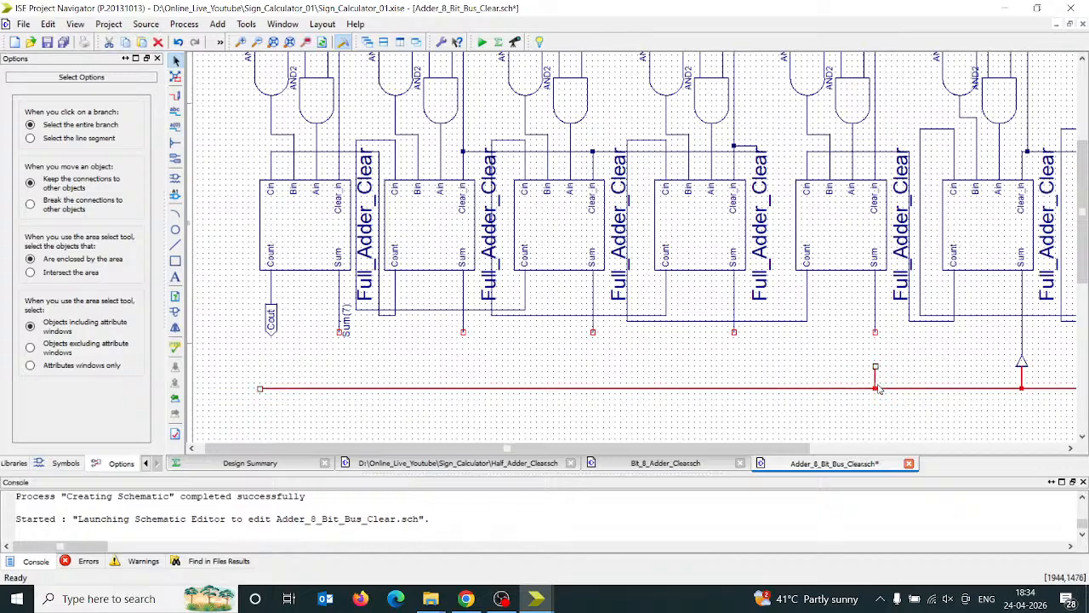
left_click_drag(875, 367, 879, 389)
- Remove the sixth full adder's Sum bus tap together with its leftover bus stub
left_click_drag(791, 448, 1047, 448)
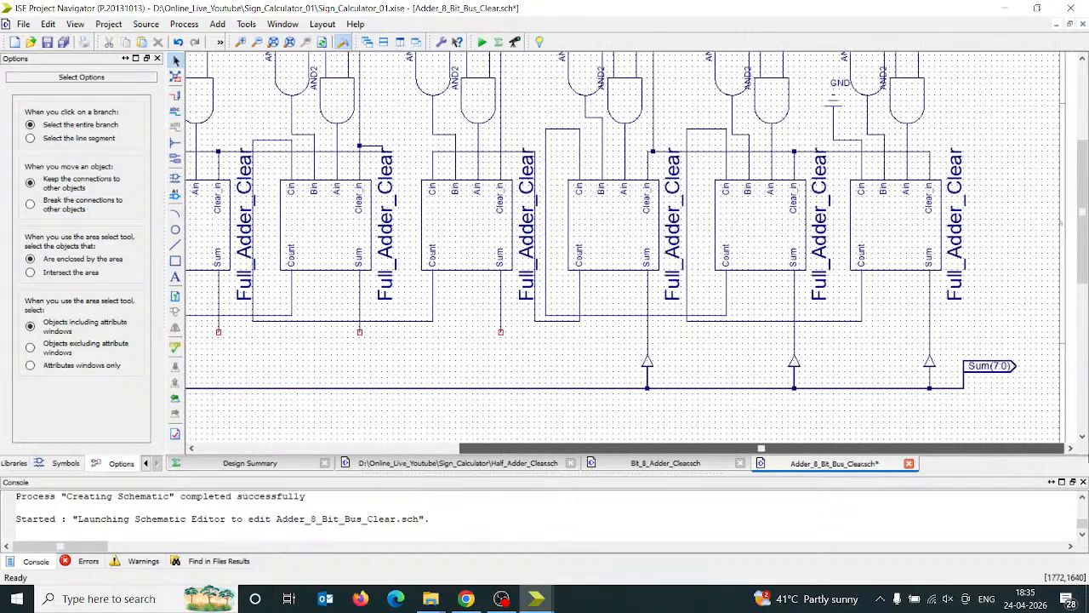
left_click(647, 373)
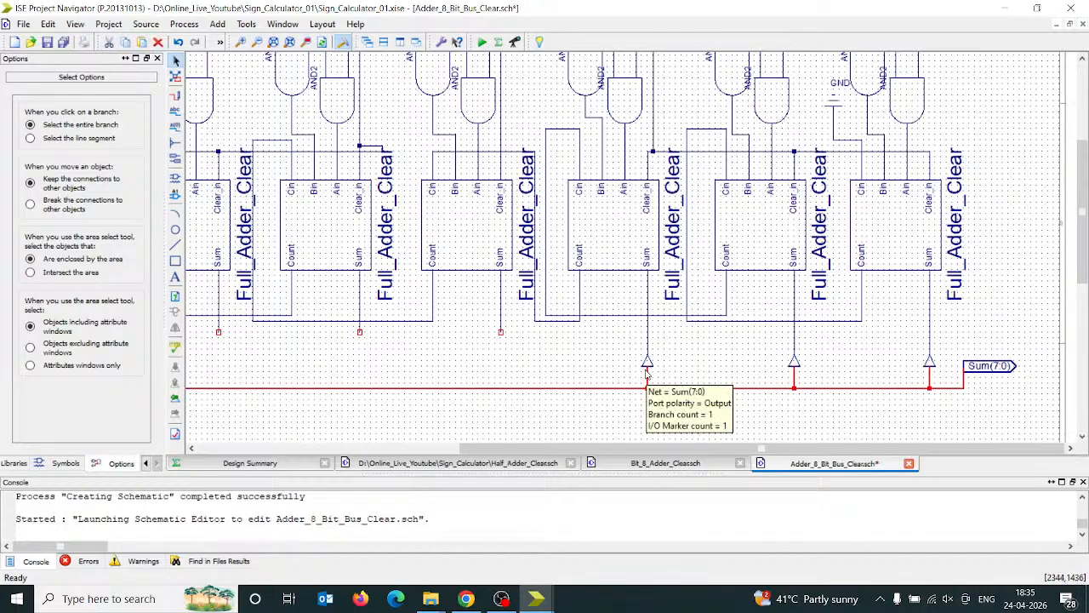
left_click(647, 364)
key("Delete")
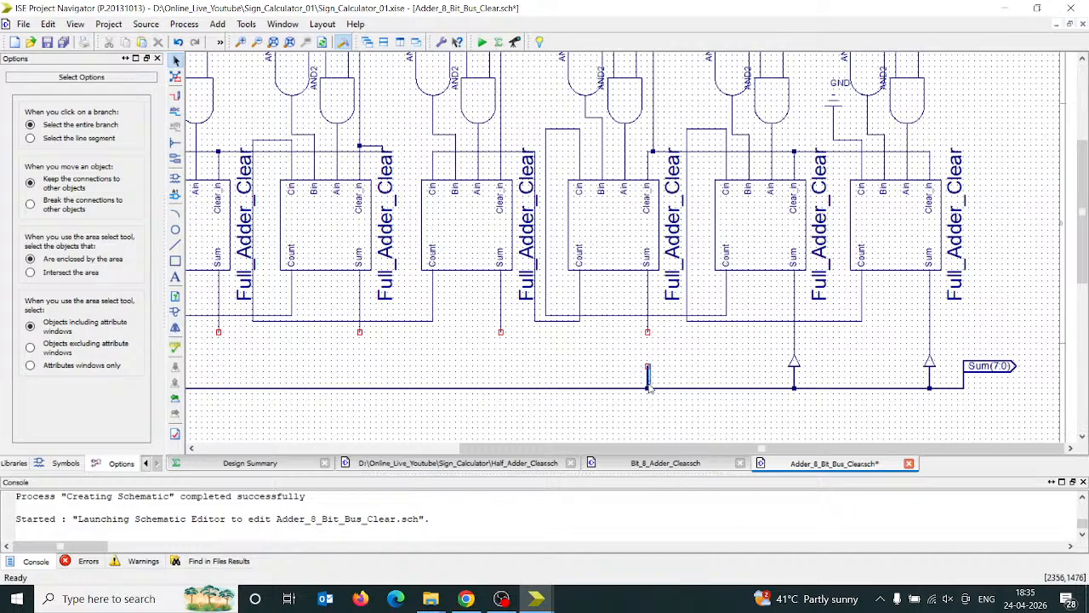
left_click(647, 388)
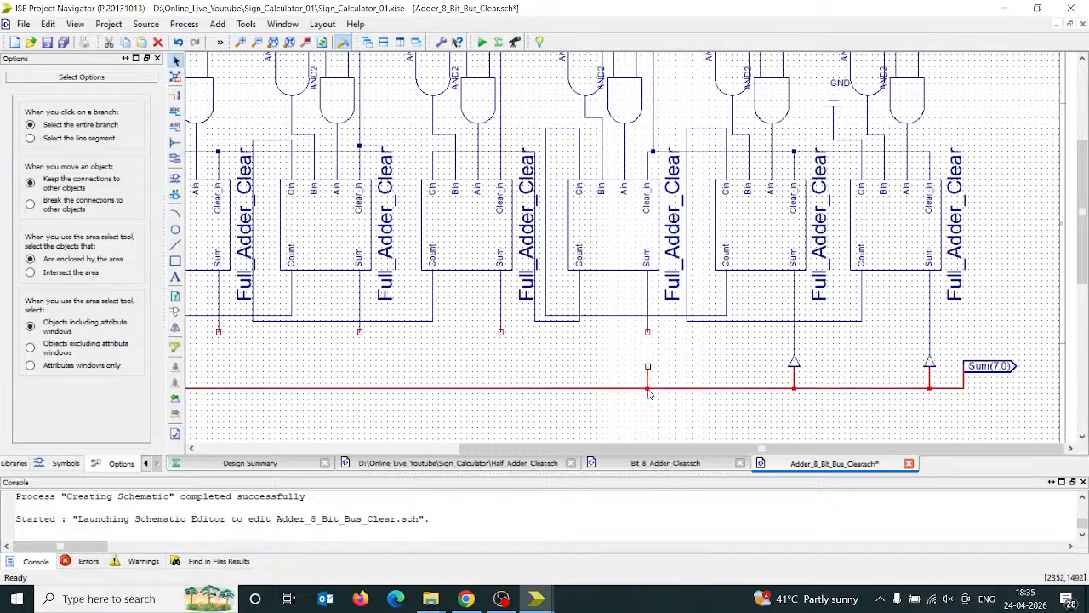
key("ctrl+z")
- Remove the seventh full adder's Sum bus tap together with its leftover bus stub
left_click(799, 362)
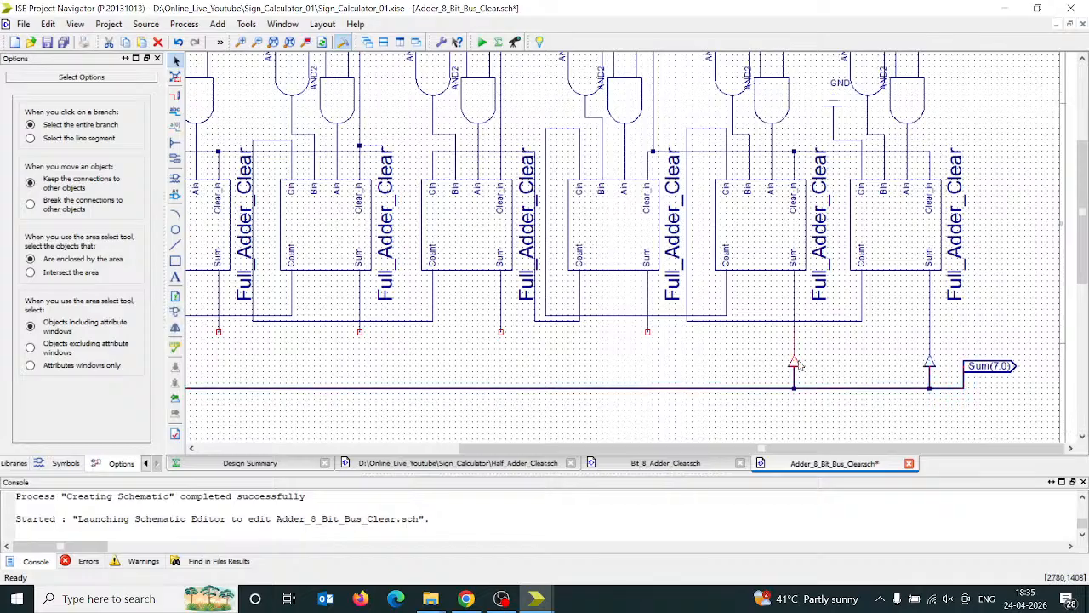
key("Delete")
left_click(795, 369)
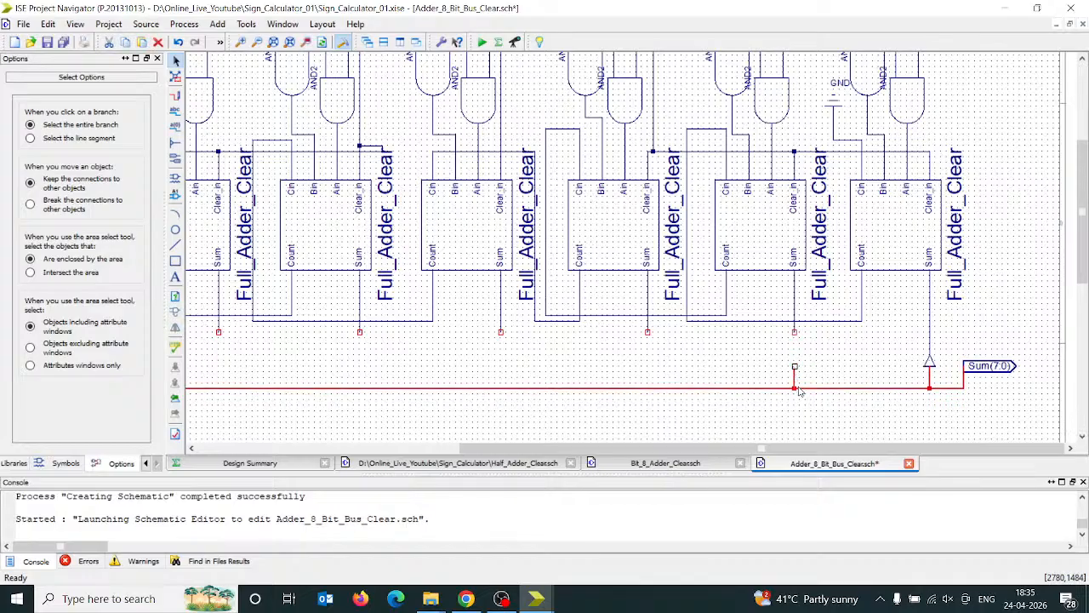
key("Delete")
- Remove the eighth full adder's Sum bus tap together with its leftover bus stub
left_click(933, 360)
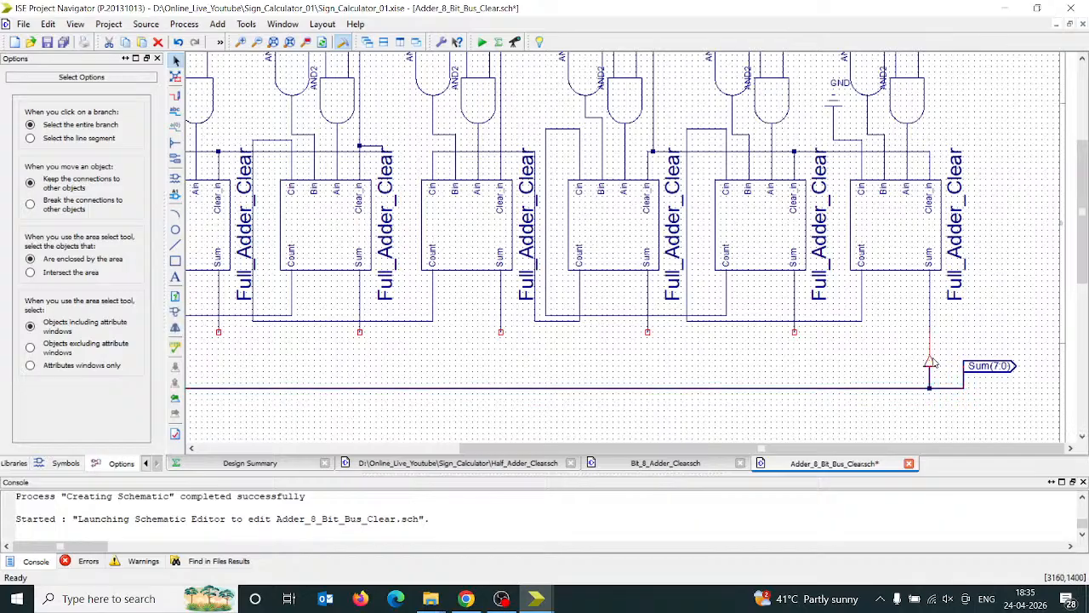
key("Delete")
left_click(930, 388)
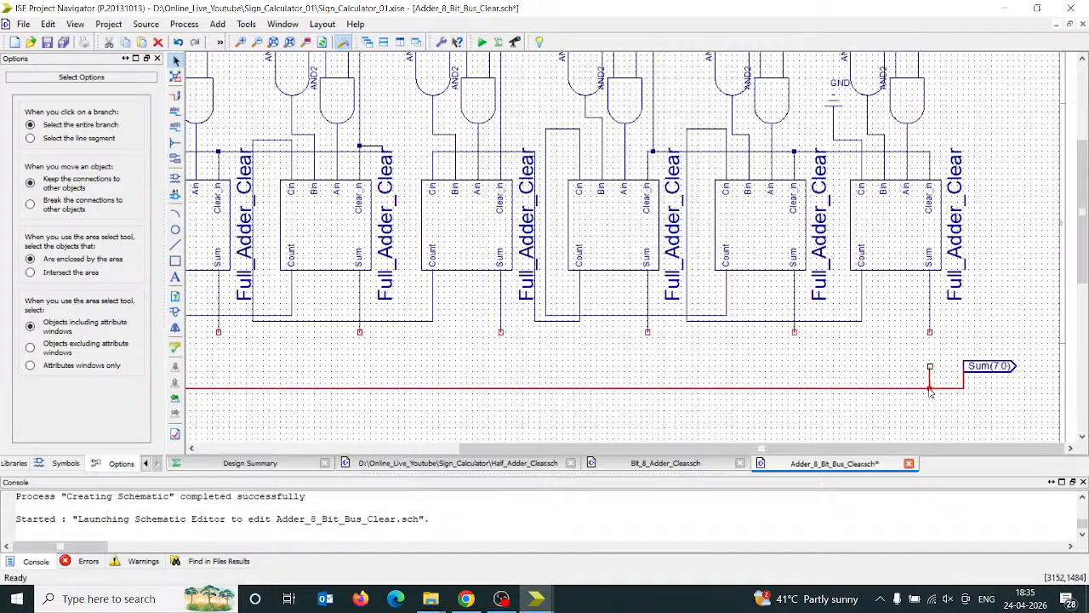
key("Delete")
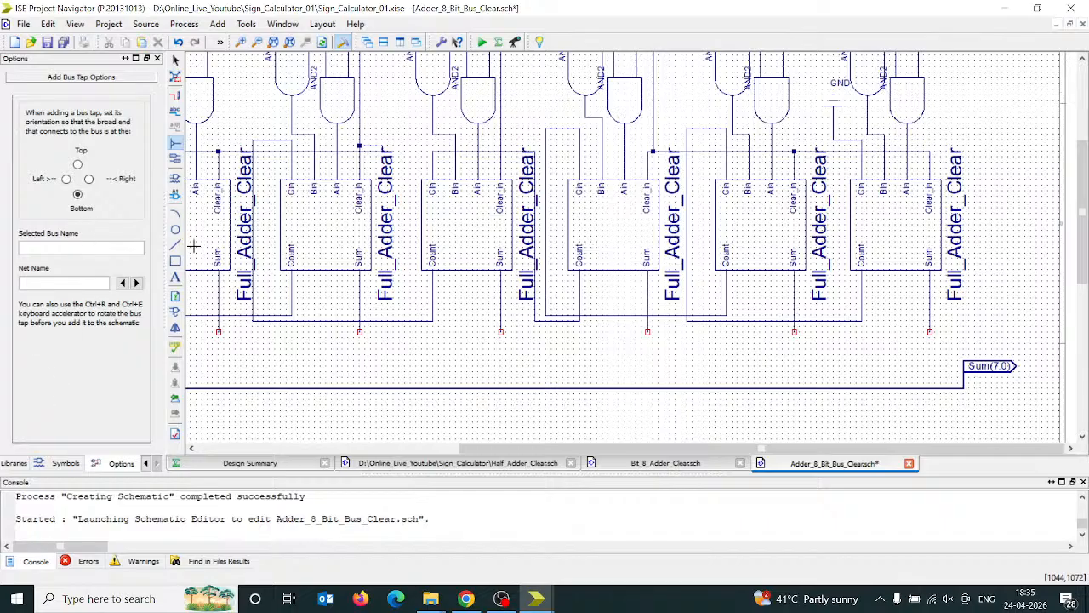
- Place bus taps with Bottom orientation on the Sum(7:0) bus, one beneath each of the eight full adders' Sum outputs
left_click(931, 372)
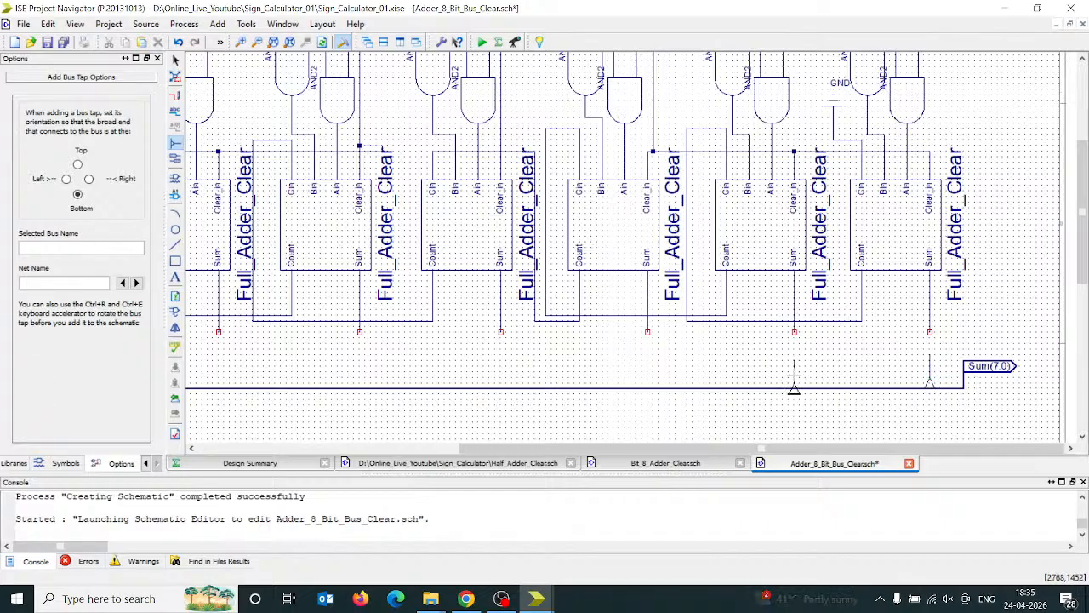
left_click(794, 371)
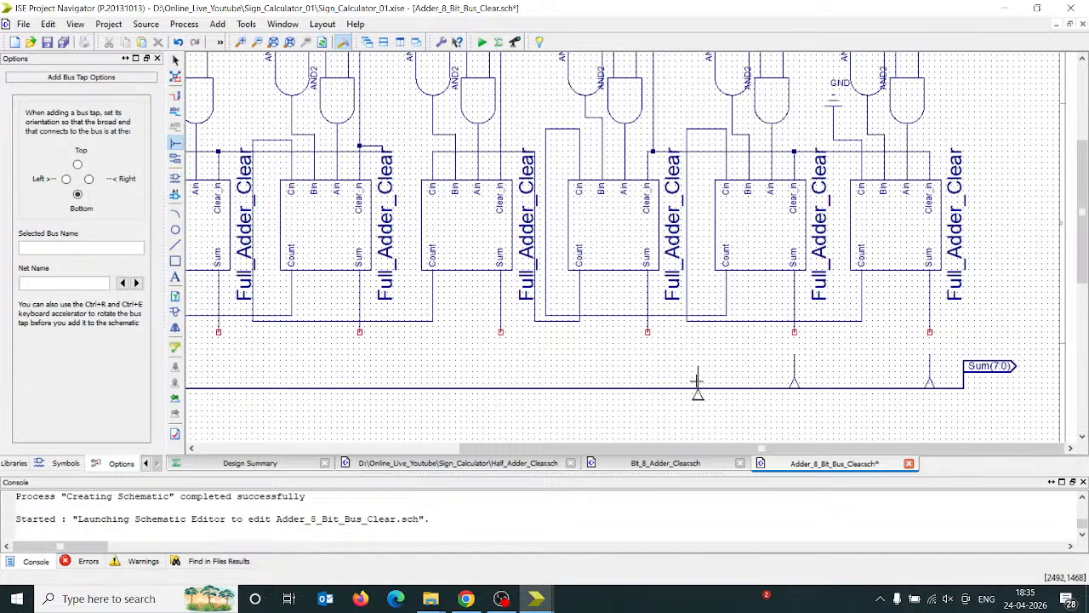
left_click(648, 372)
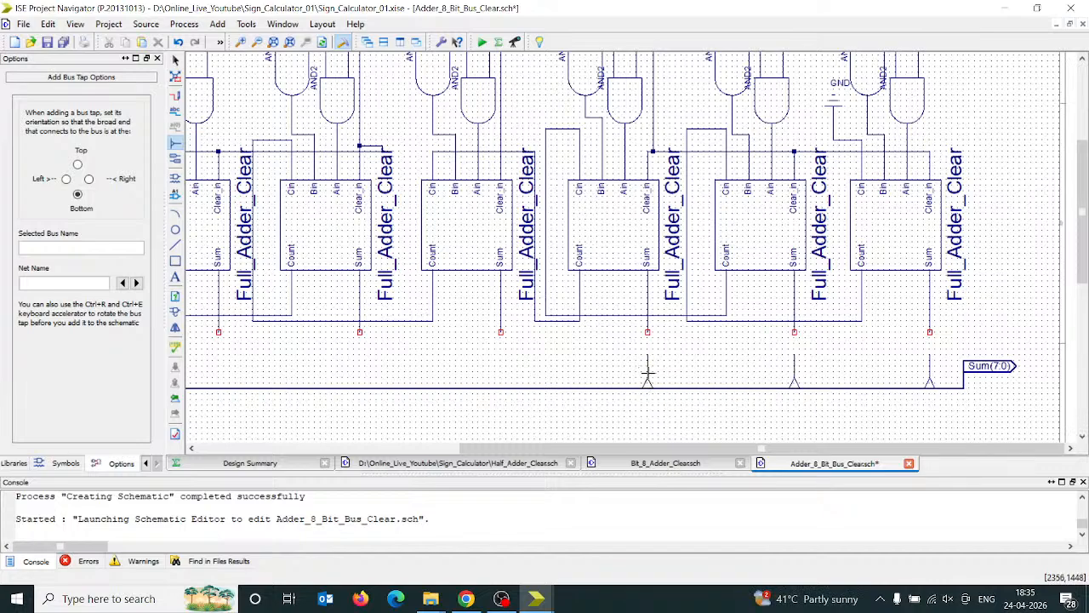
left_click(501, 372)
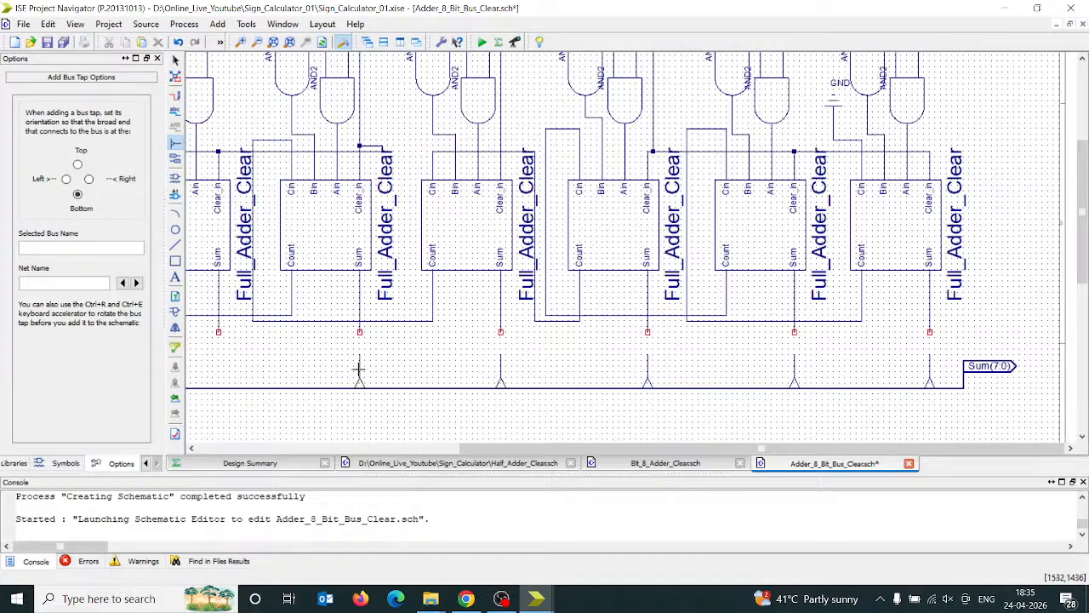
left_click(359, 372)
left_click(218, 372)
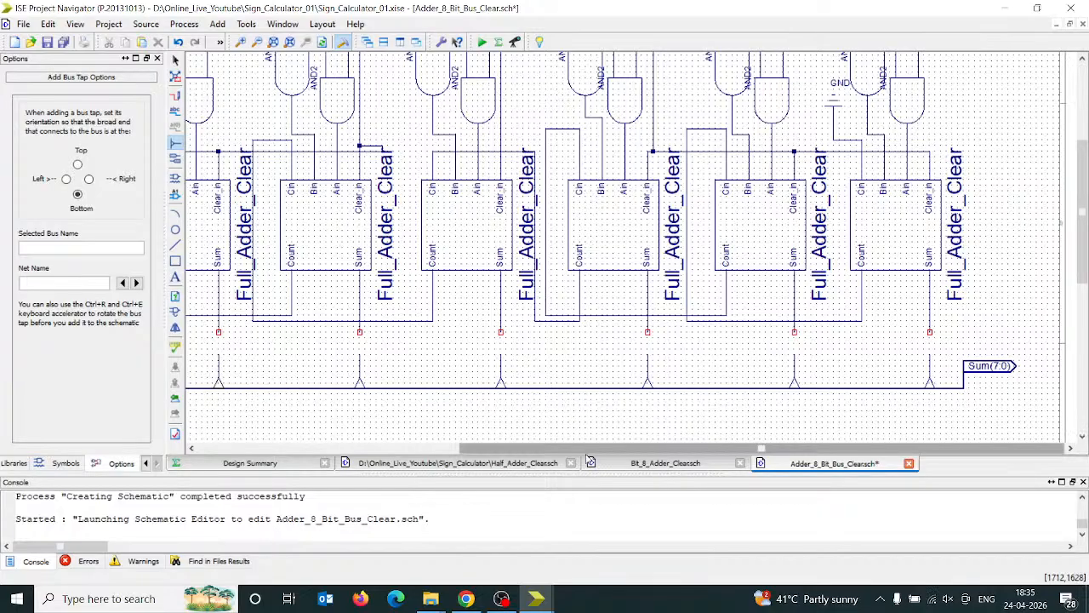
left_click_drag(589, 448, 372, 451)
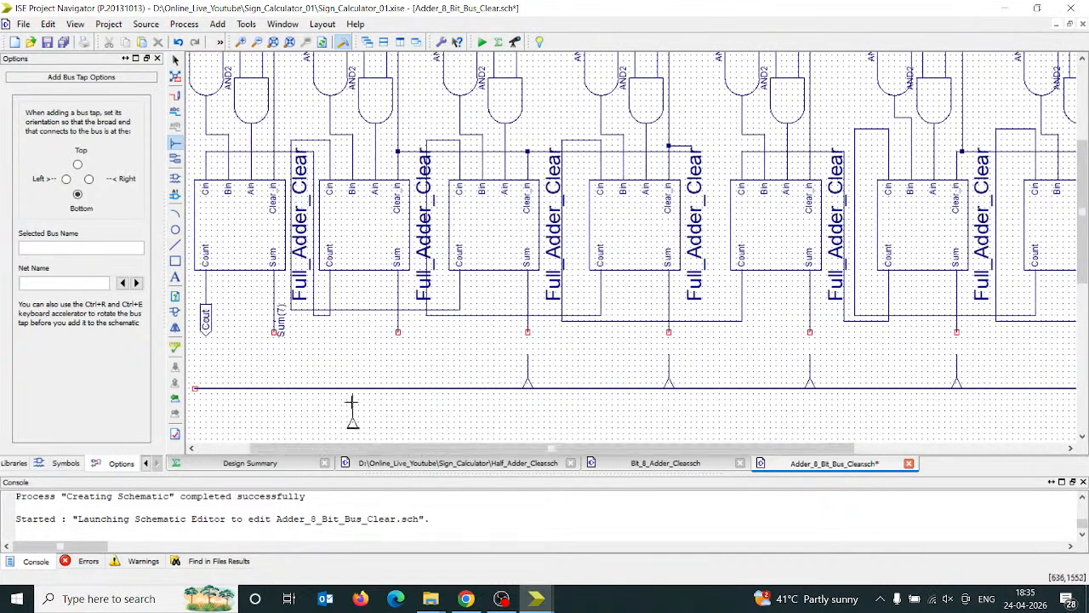
left_click(397, 371)
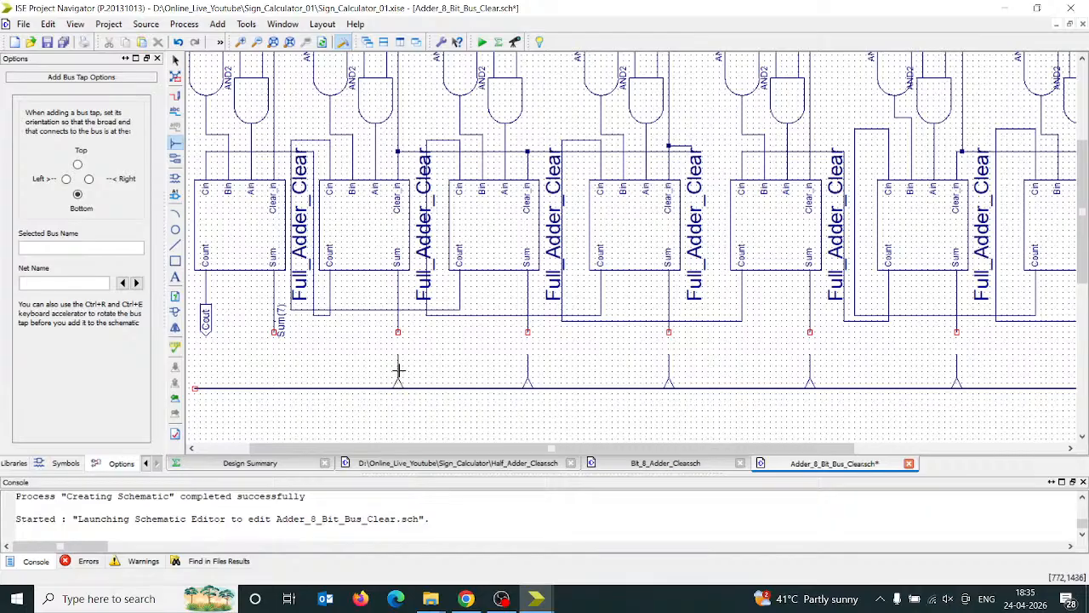
left_click(275, 375)
left_click_drag(468, 448, 726, 457)
key("Escape")
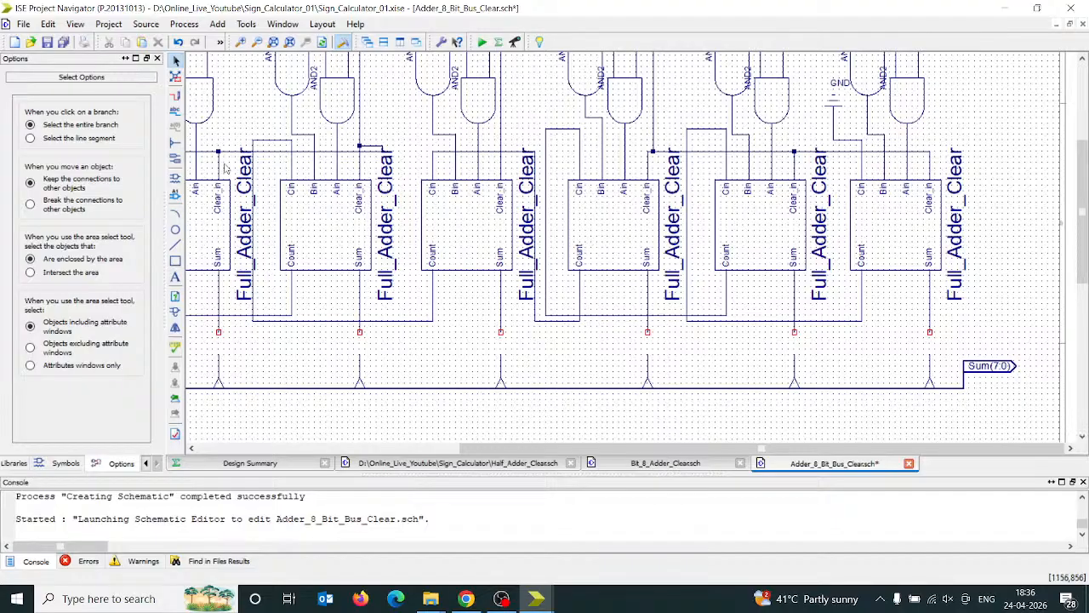
- Wire the Sum outputs of the eighth, seventh and sixth full adders to the bus taps beneath them
left_click(176, 96)
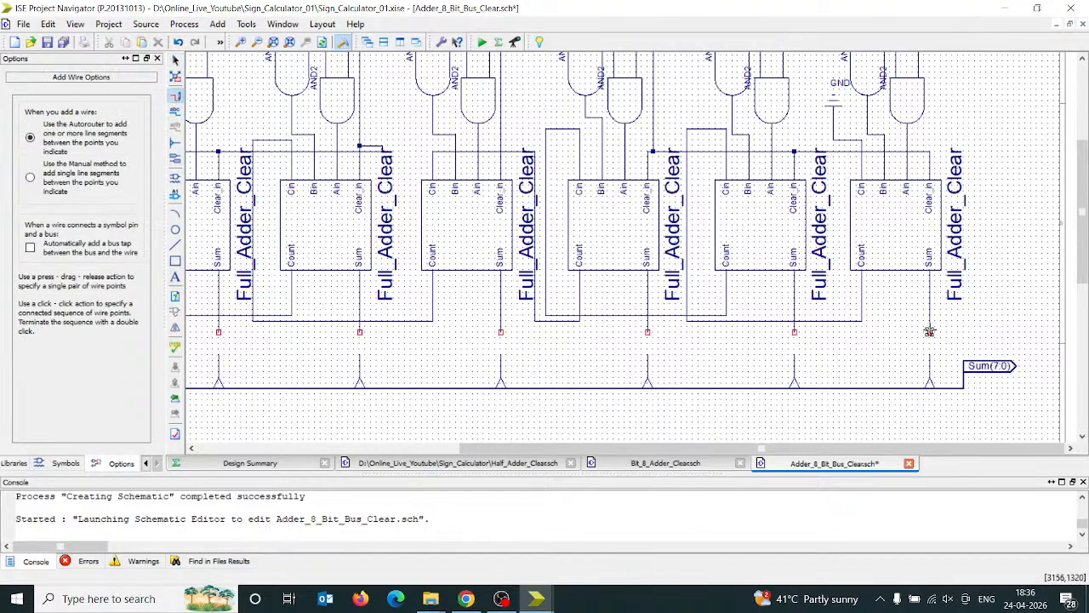
left_click_drag(930, 332, 930, 357)
key("Escape")
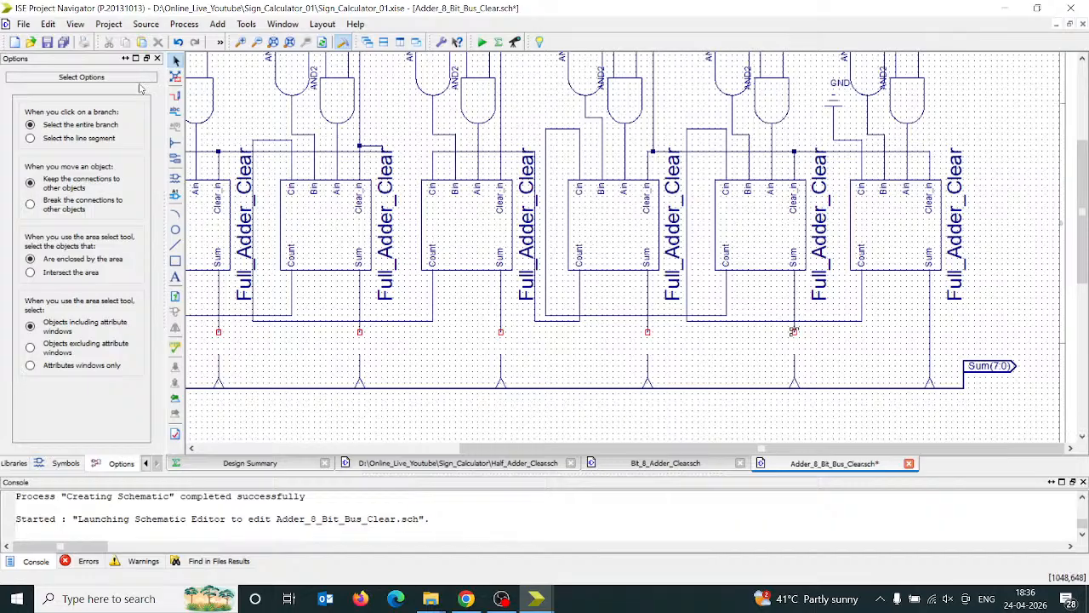
left_click(175, 96)
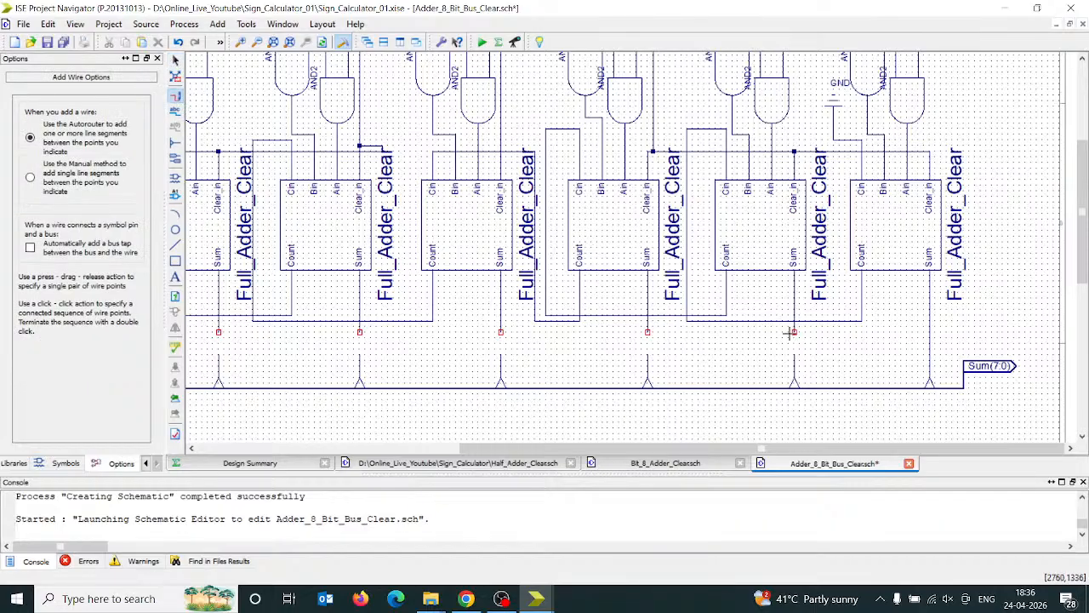
left_click(793, 332)
left_click(794, 358)
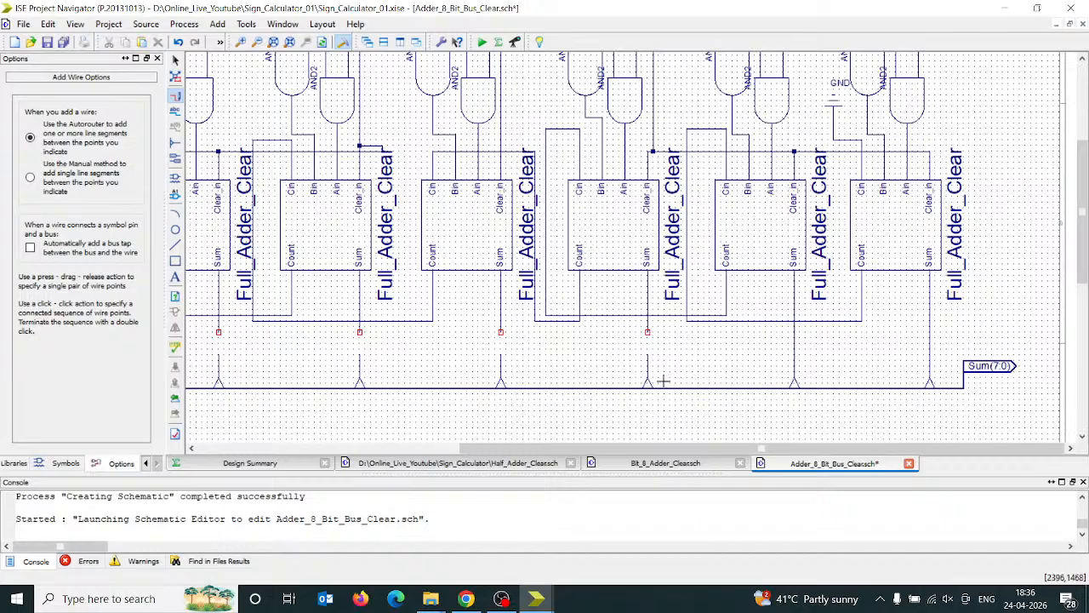
left_click(648, 332)
left_click(648, 357)
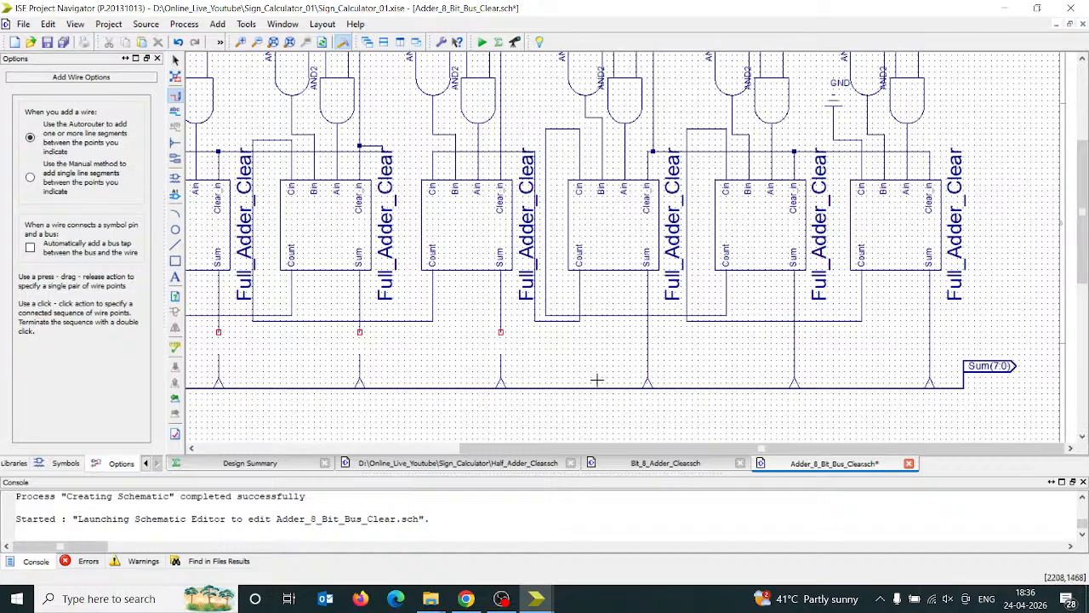
- Wire the Sum outputs of the remaining five full adders, from the fifth to the first, to their bus taps
left_click(500, 331)
left_click(500, 356)
left_click(359, 332)
left_click(359, 357)
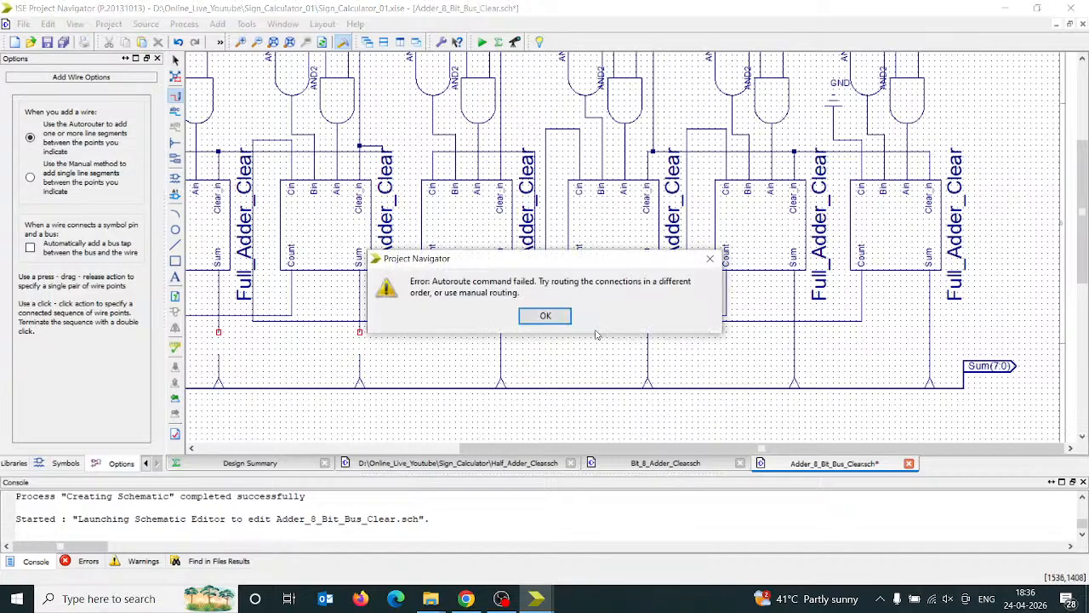
left_click(544, 315)
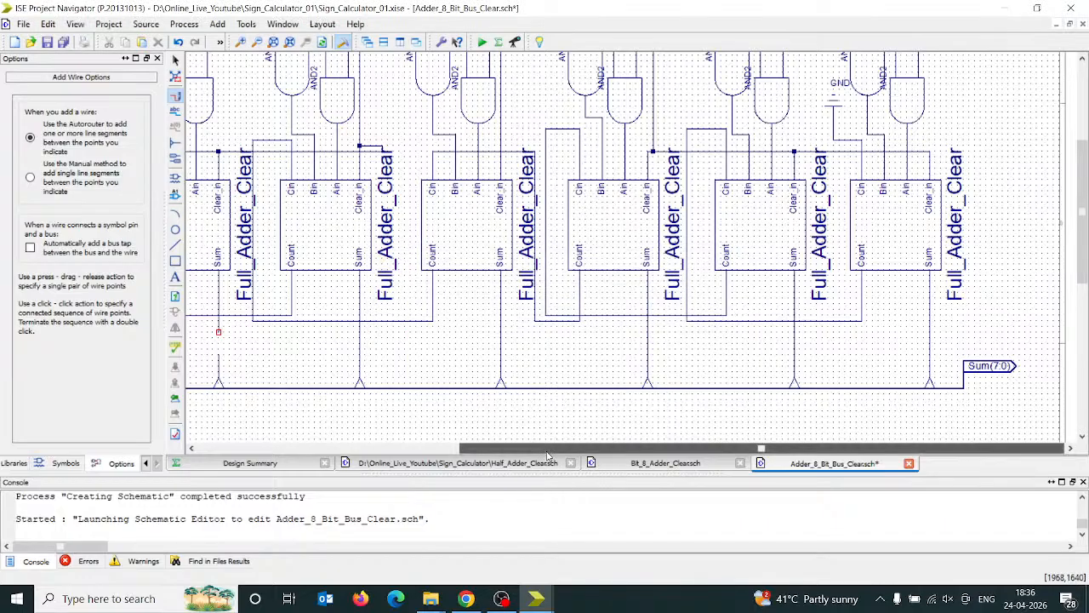
left_click_drag(549, 455, 404, 455)
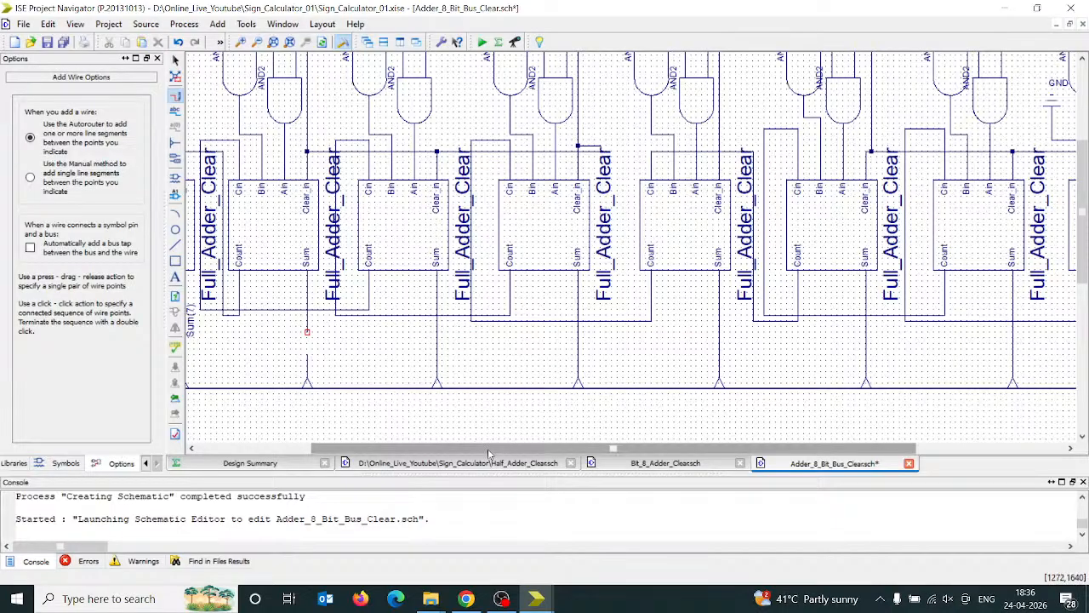
left_click_drag(491, 454, 377, 456)
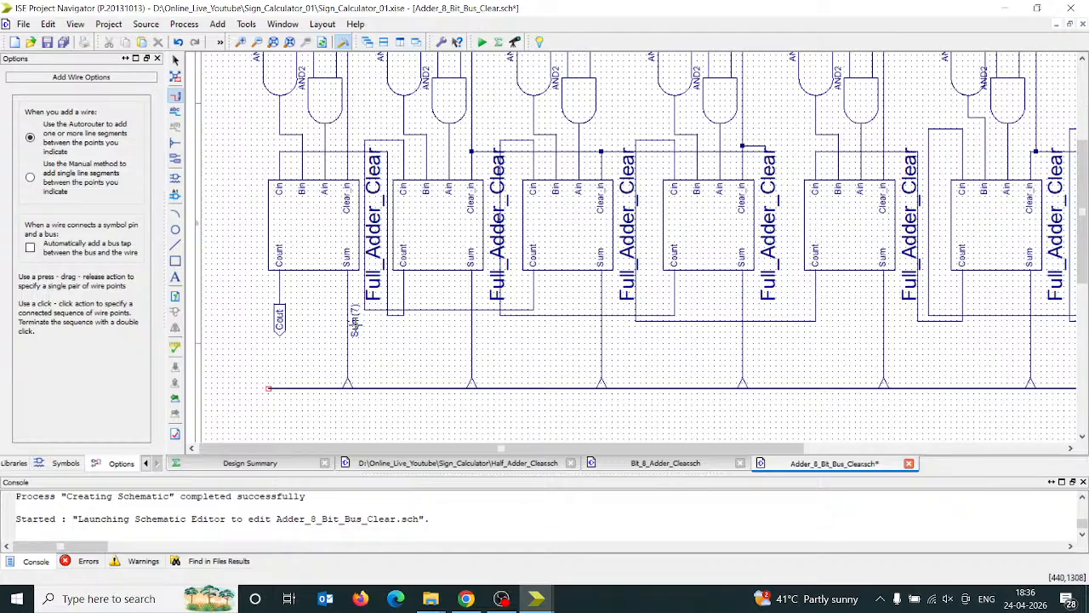
- Delete the old Sum(7) net label and name the first full adder's rewired Sum branch Sum(7)
key("Escape")
left_click(356, 328)
key("Delete")
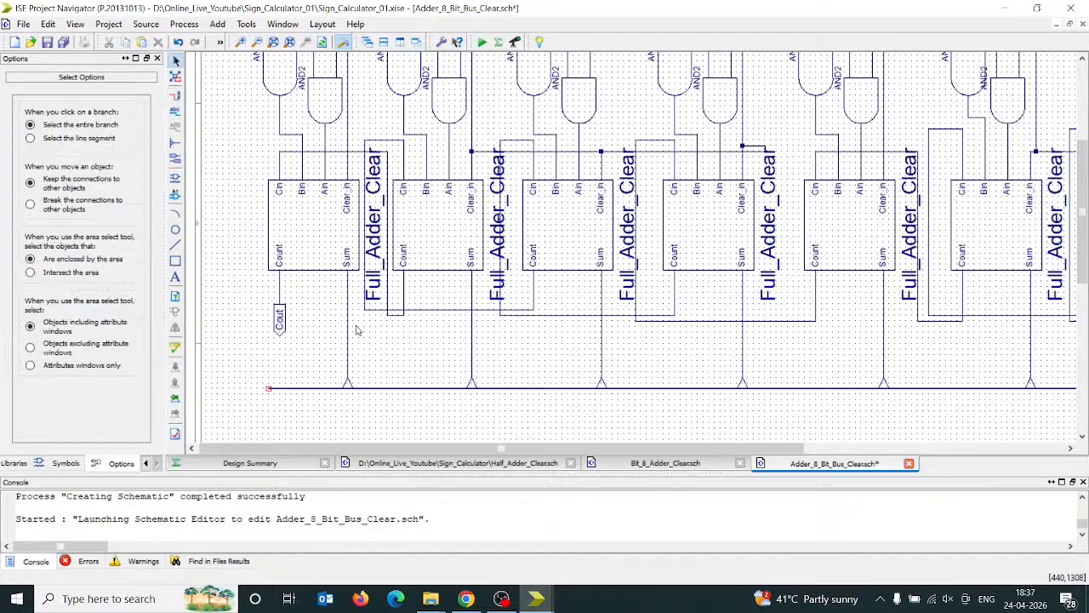
left_click(175, 111)
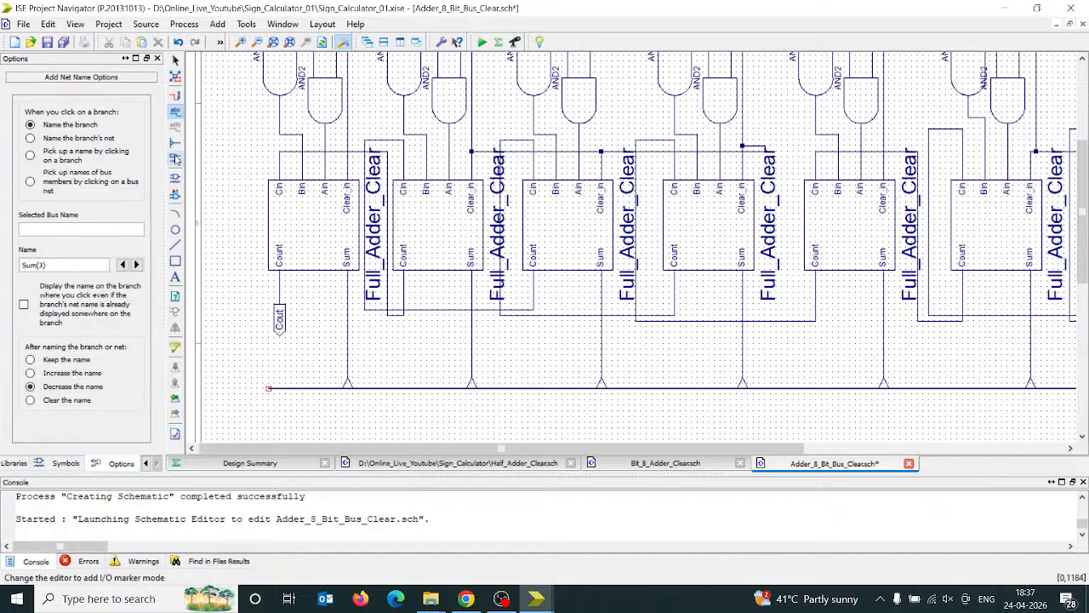
left_click(62, 265)
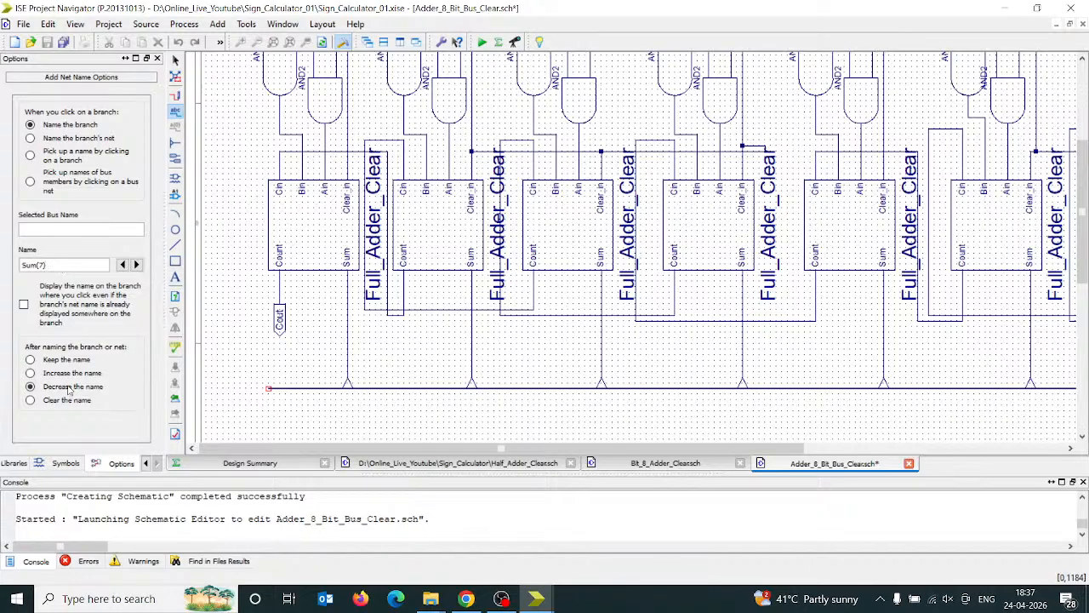
left_click(346, 350)
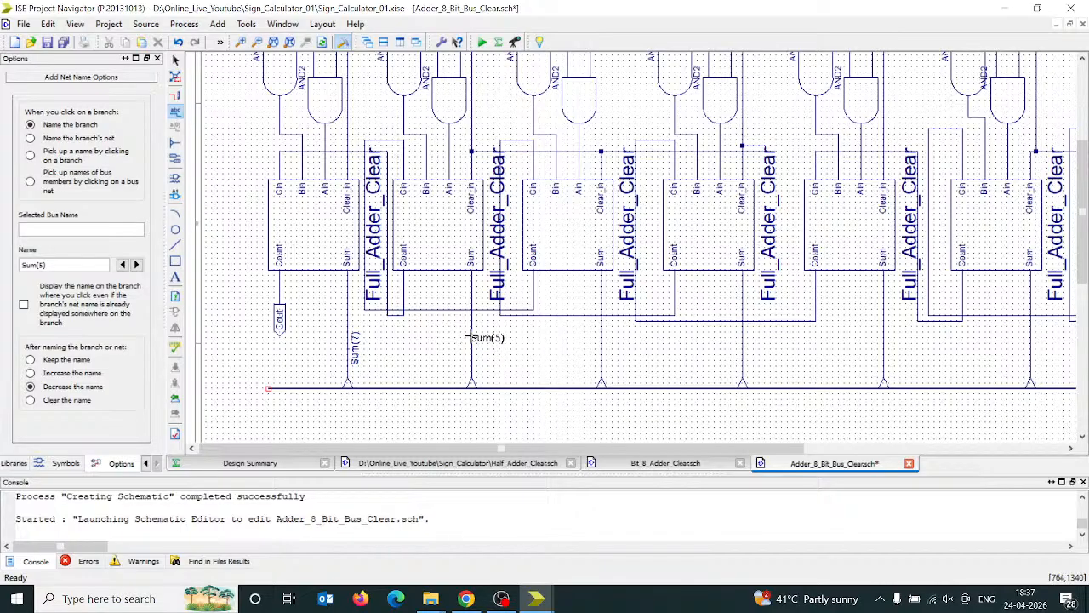
- Name the second full adder's Sum branch Sum(6), with the net name set to be kept after naming
left_click(57, 267)
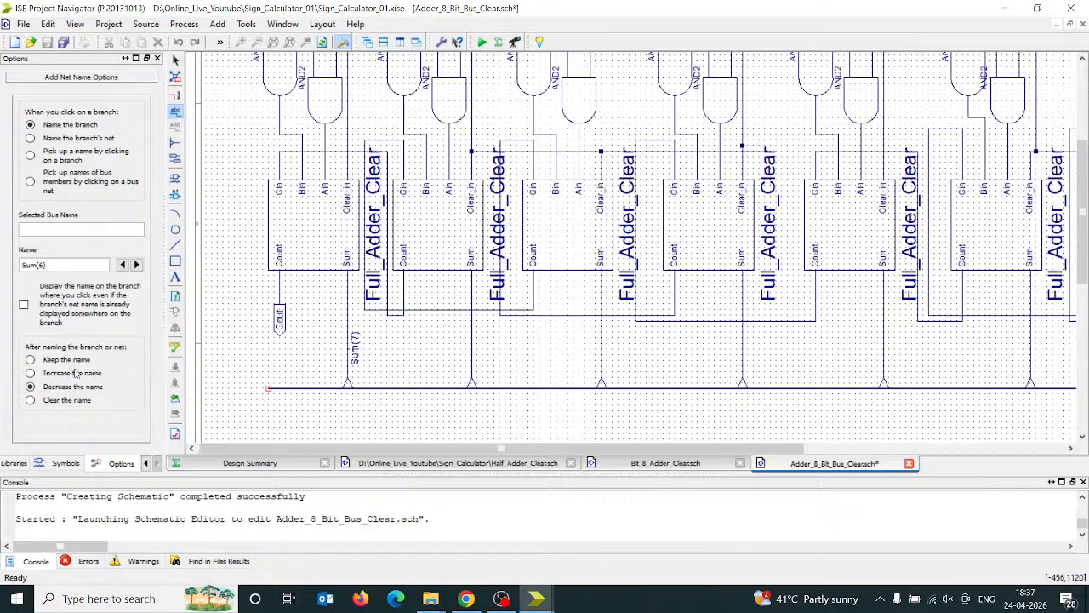
left_click(30, 359)
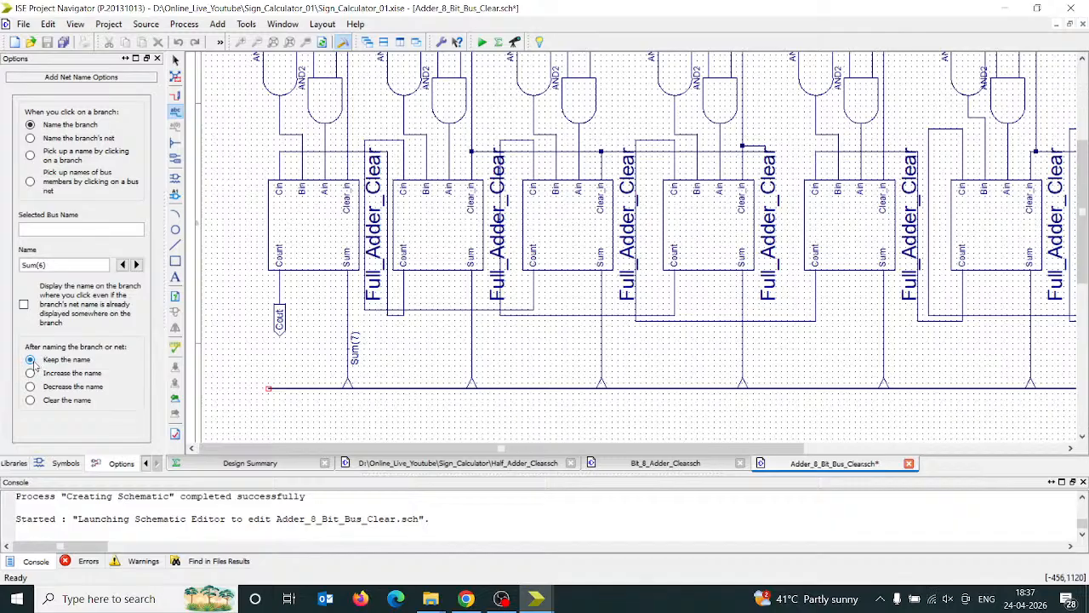
left_click(472, 328)
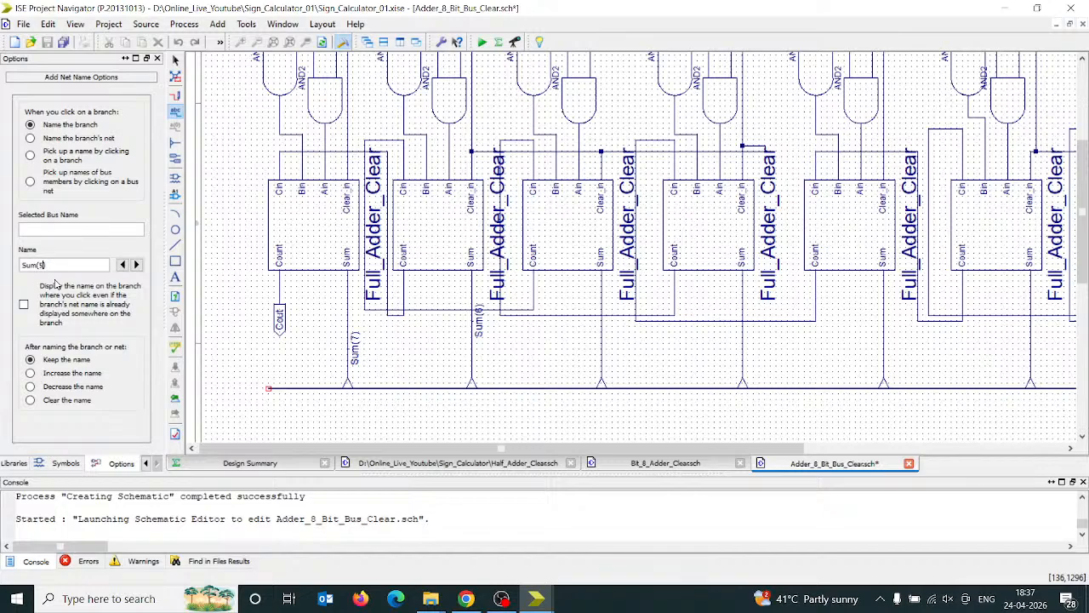
- Name the third full adder's Sum branch Sum(5), with the net name set to be kept after naming
left_click(30, 386)
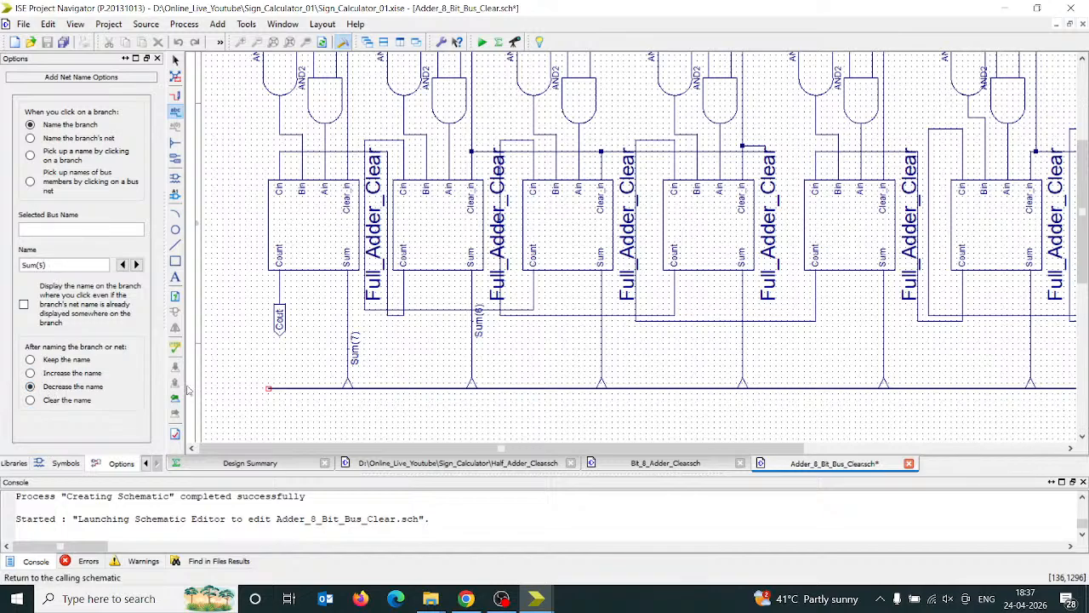
left_click(603, 351)
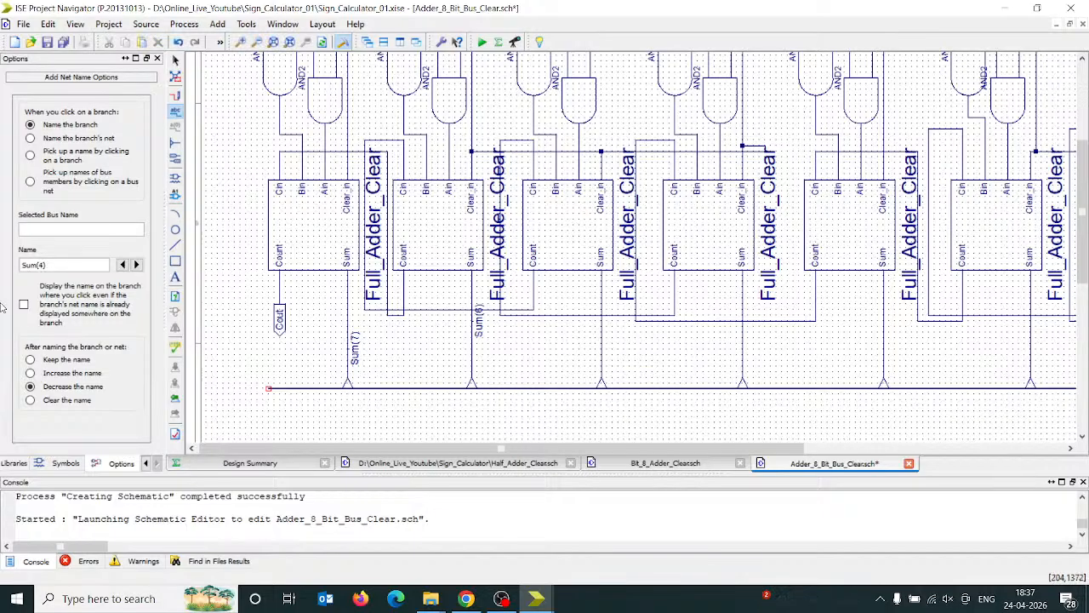
left_click(49, 264)
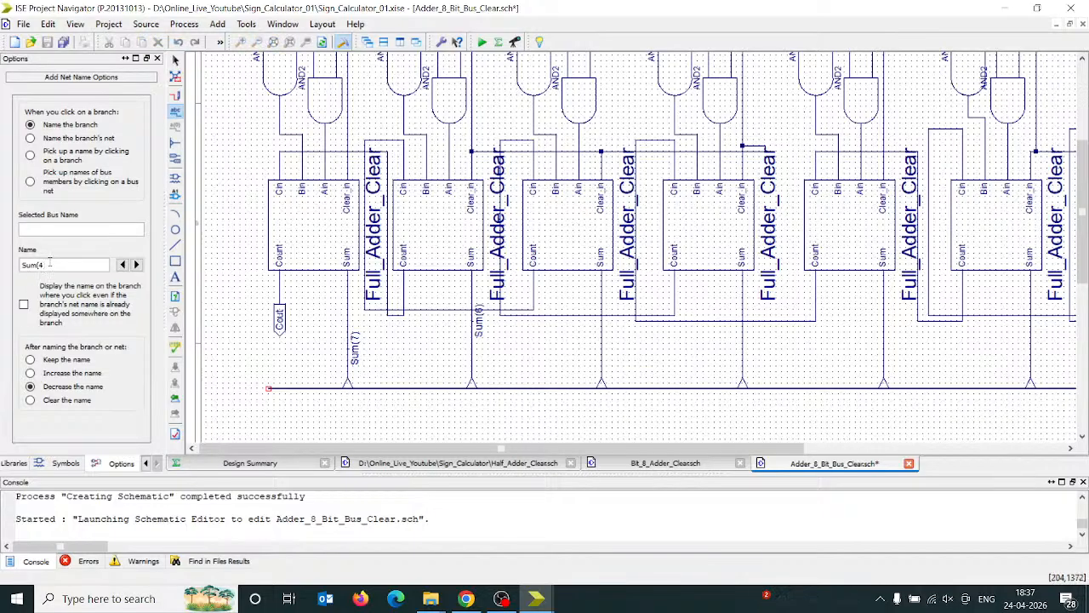
type("5")
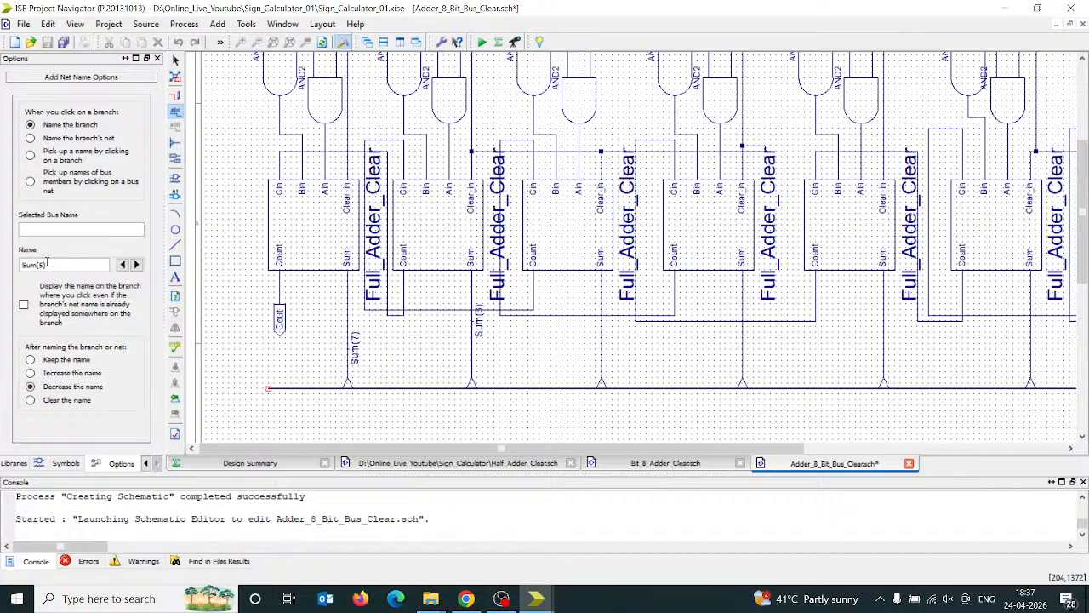
left_click(31, 360)
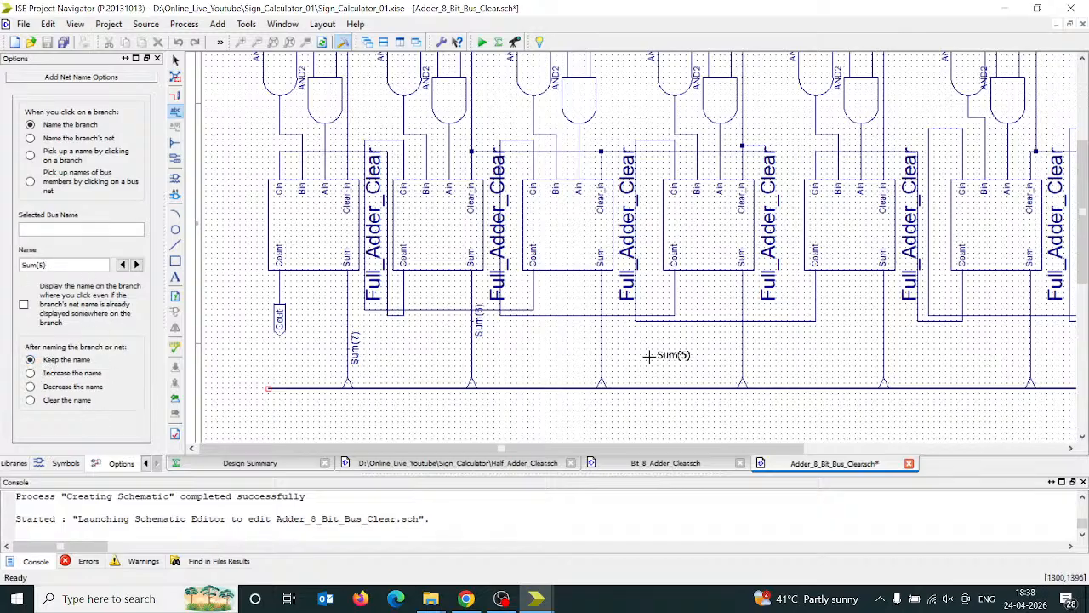
left_click(602, 339)
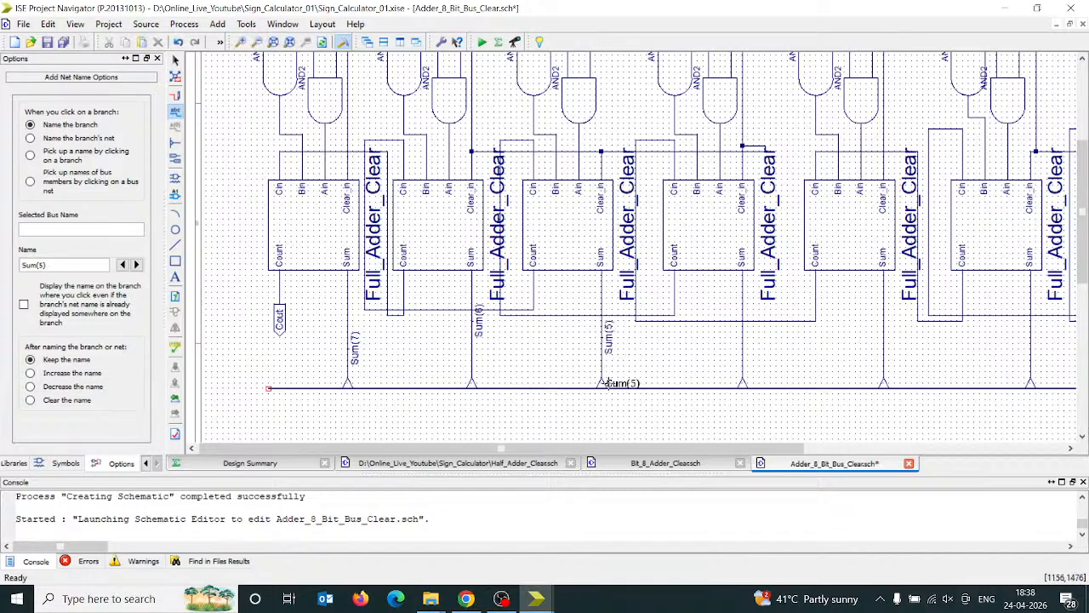
- Name the fourth full adder's Sum branch Sum(4) and the fifth full adder's Sum branch Sum(3)
left_click(62, 264)
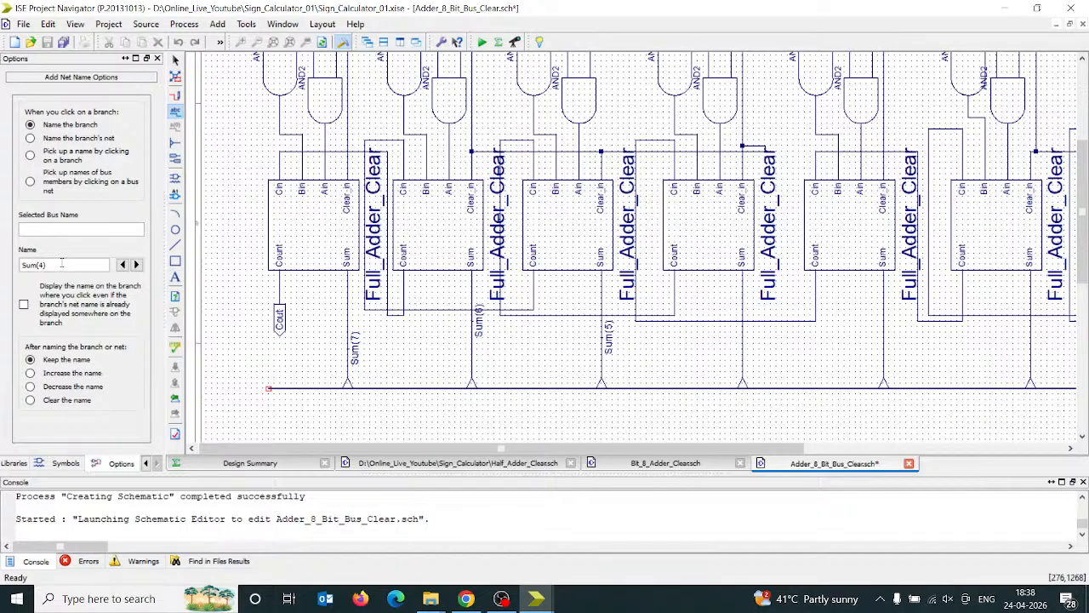
left_click(742, 342)
left_click(896, 347)
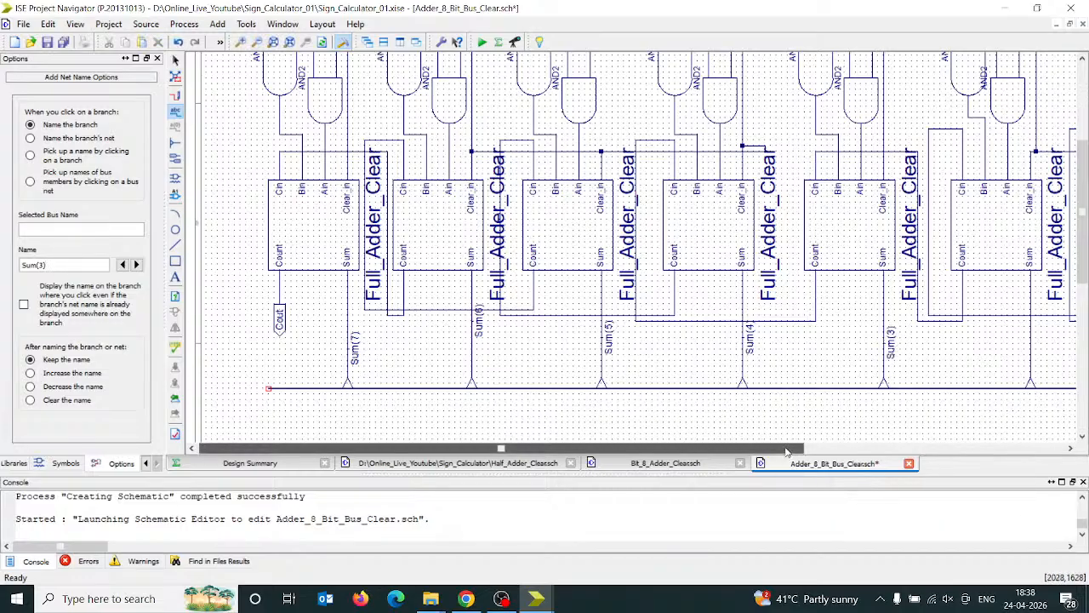
- Name the sixth full adder's Sum branch Sum(2) and the seventh full adder's Sum branch Sum(1)
left_click_drag(789, 448, 1017, 447)
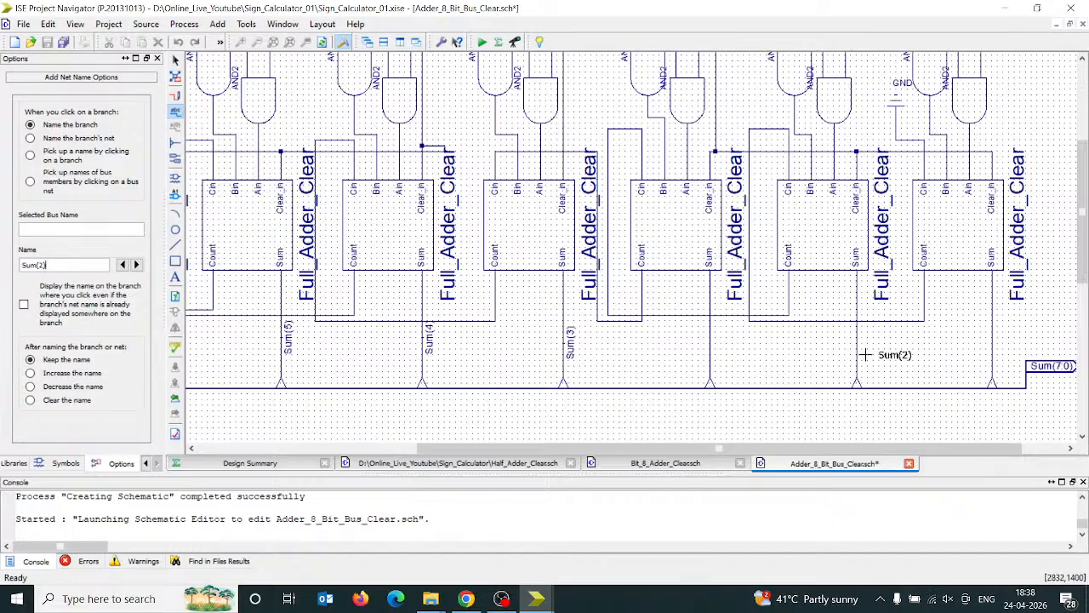
left_click(711, 344)
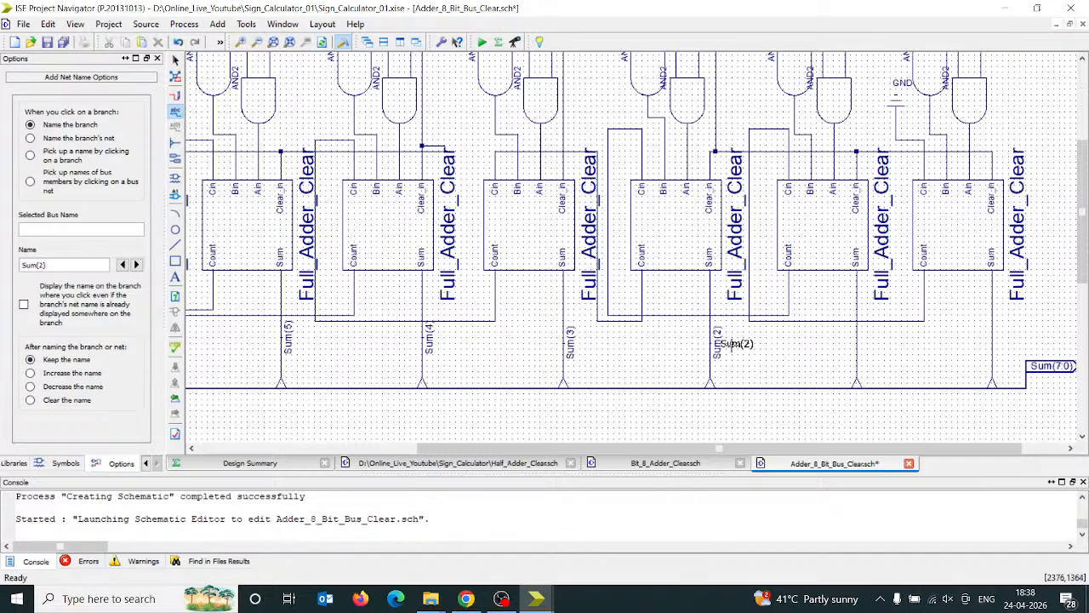
left_click(66, 265)
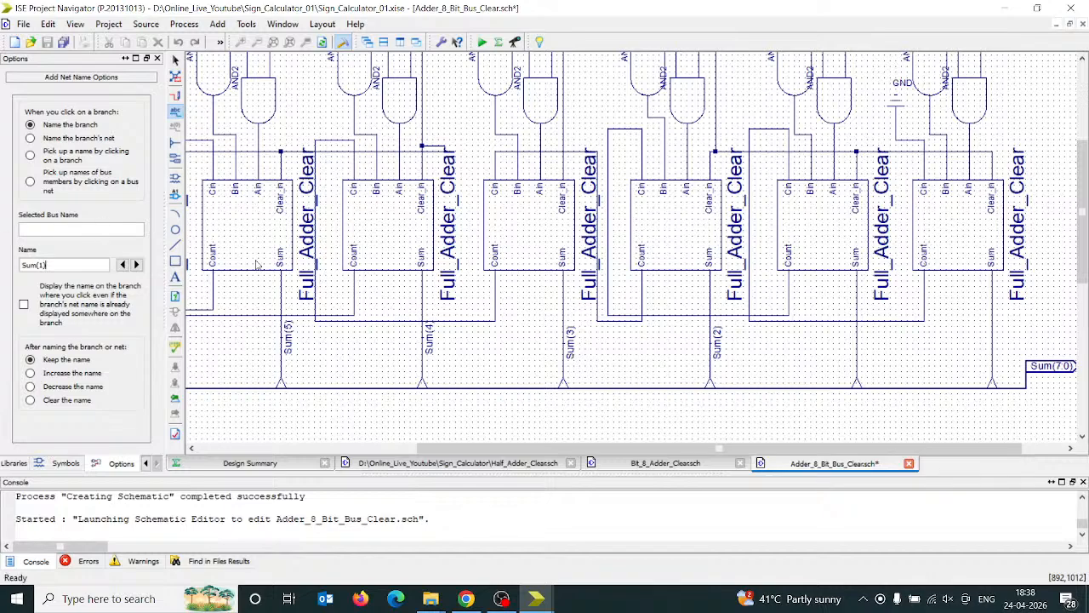
left_click(856, 344)
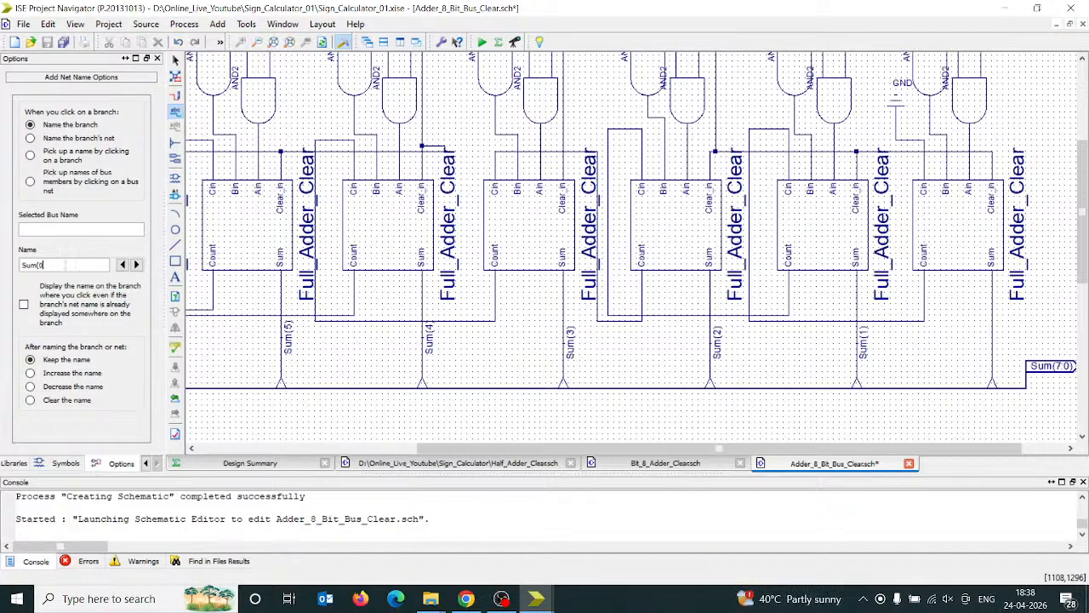
- Name the eighth full adder's Sum branch Sum(0) and finish naming nets
left_click(991, 366)
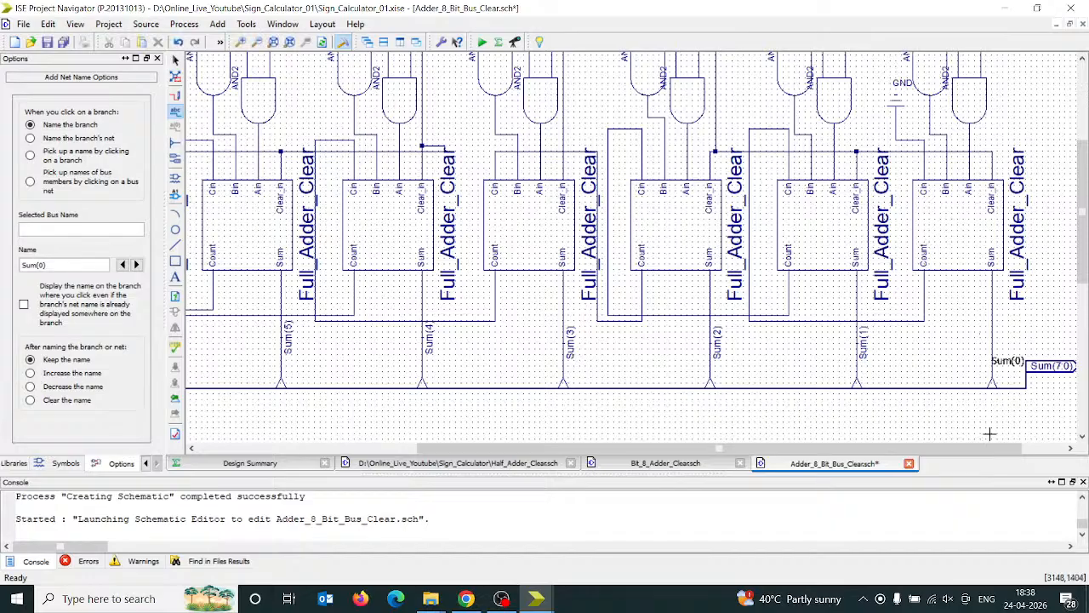
left_click(994, 358)
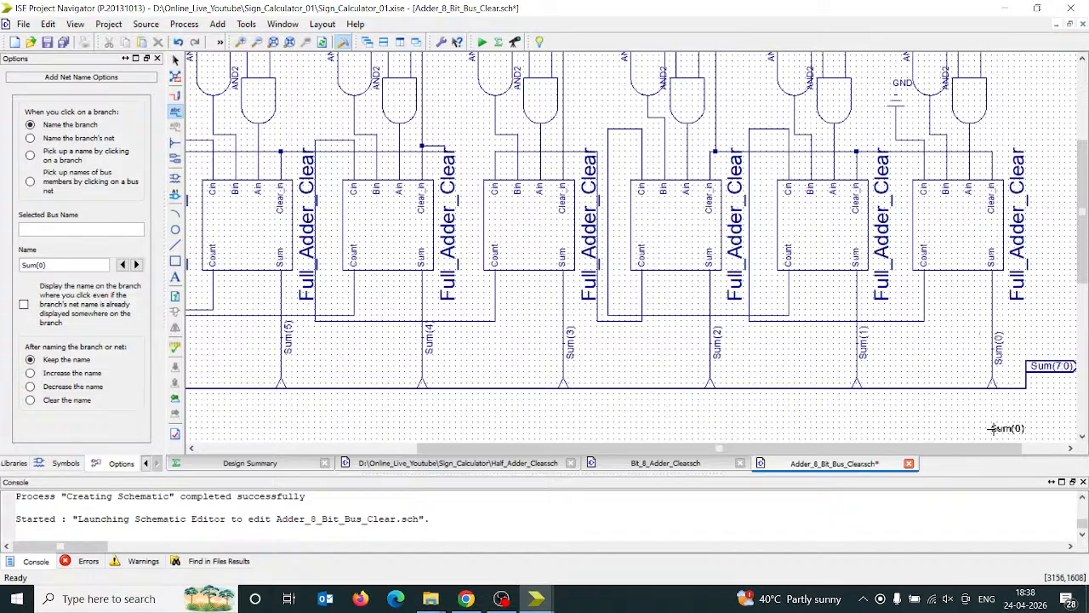
key("Escape")
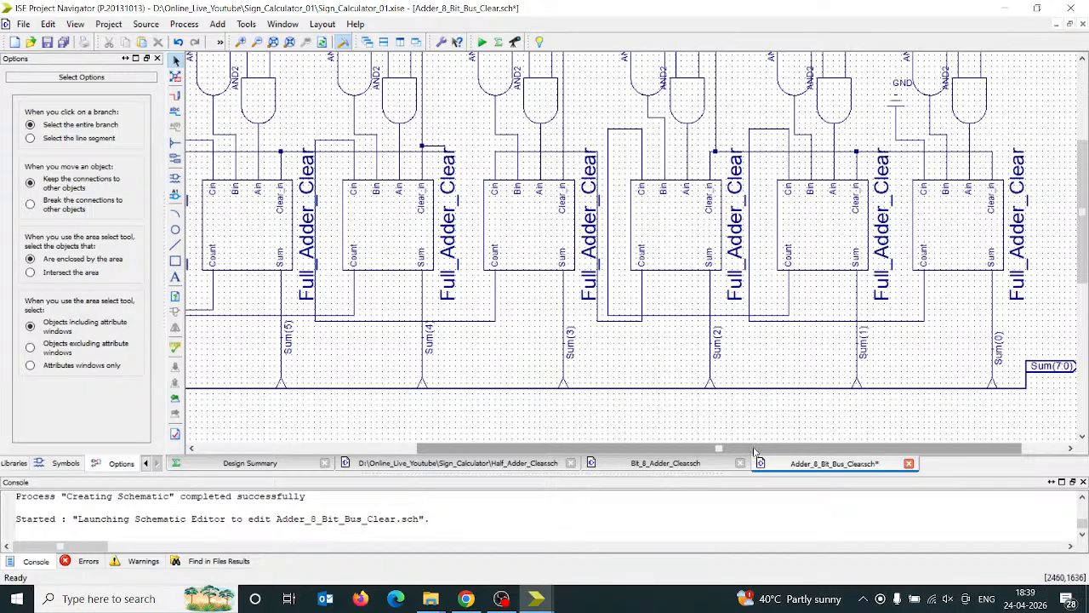
- Compare the complete bus adder layout with the Bit_8_Adder_Clear schematic, and save Adder_8_Bit_Bus_Clear
left_click_drag(754, 449, 469, 453)
scroll(459, 335, "up", 3)
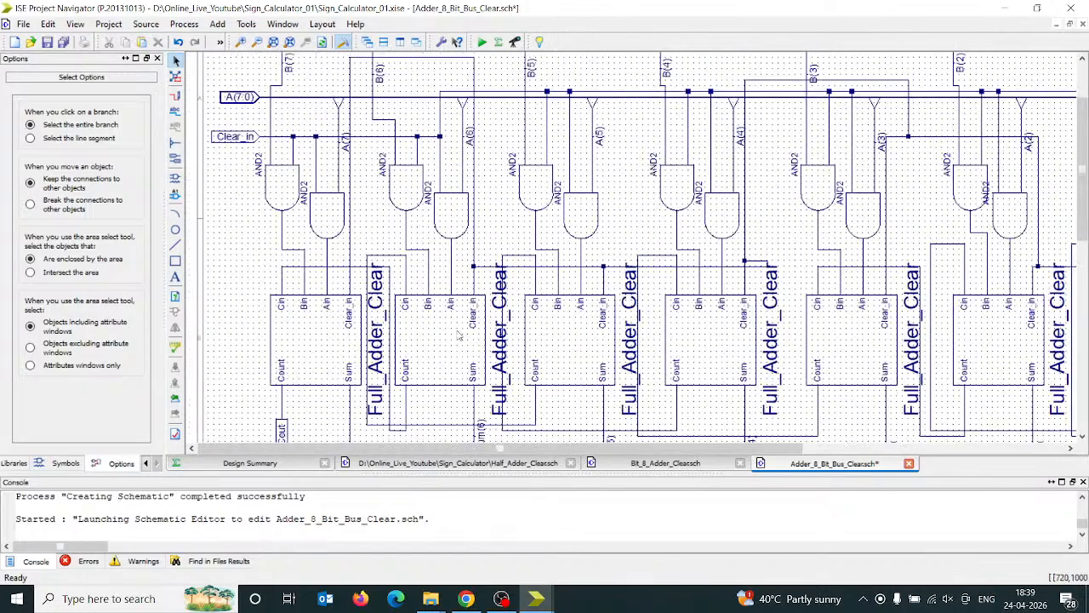
left_click(257, 43)
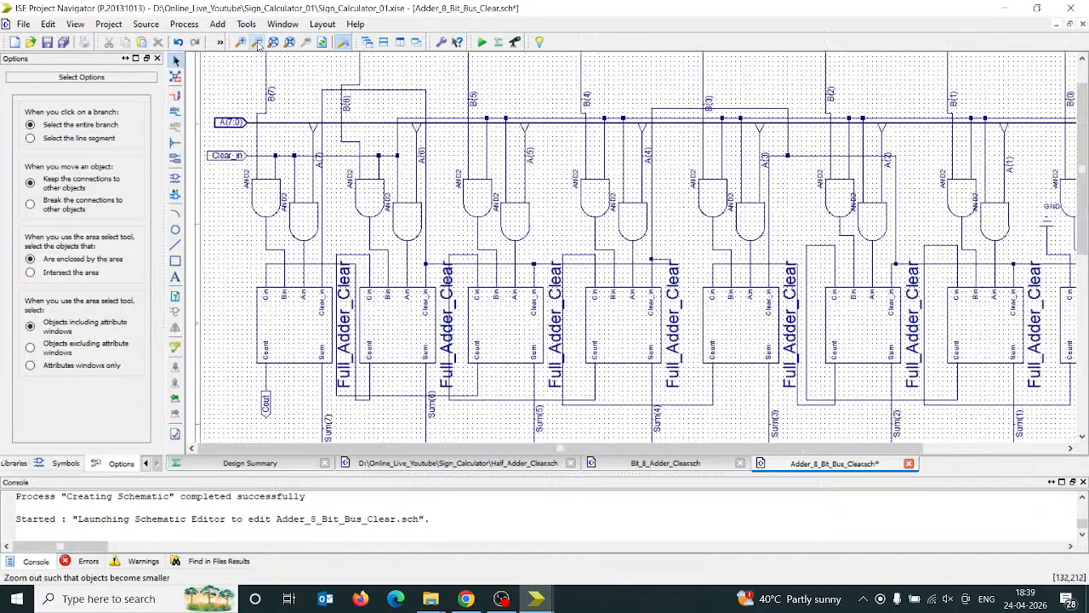
left_click(257, 43)
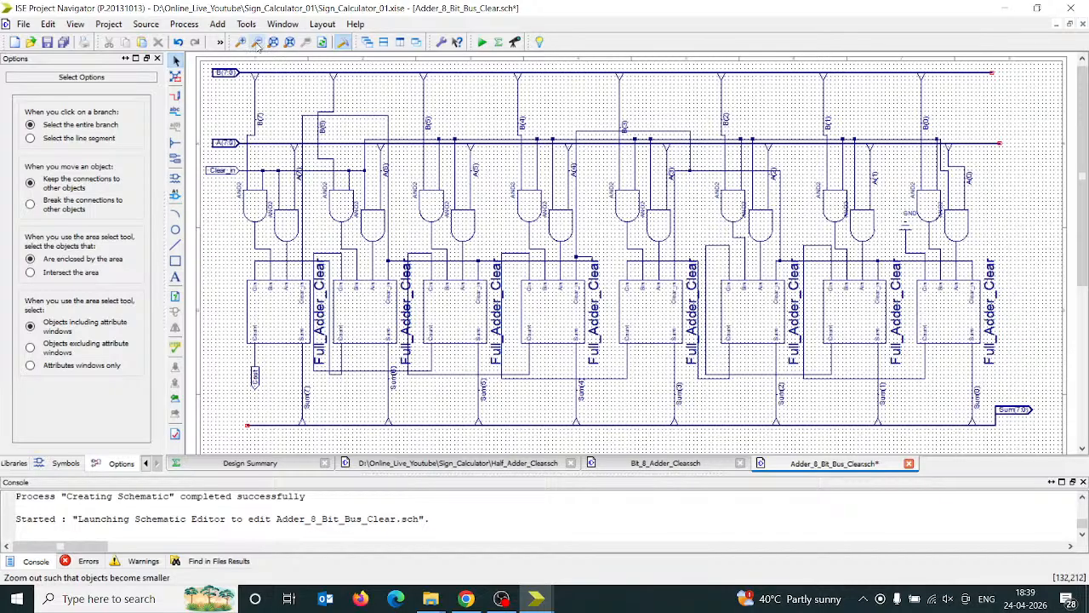
left_click(693, 463)
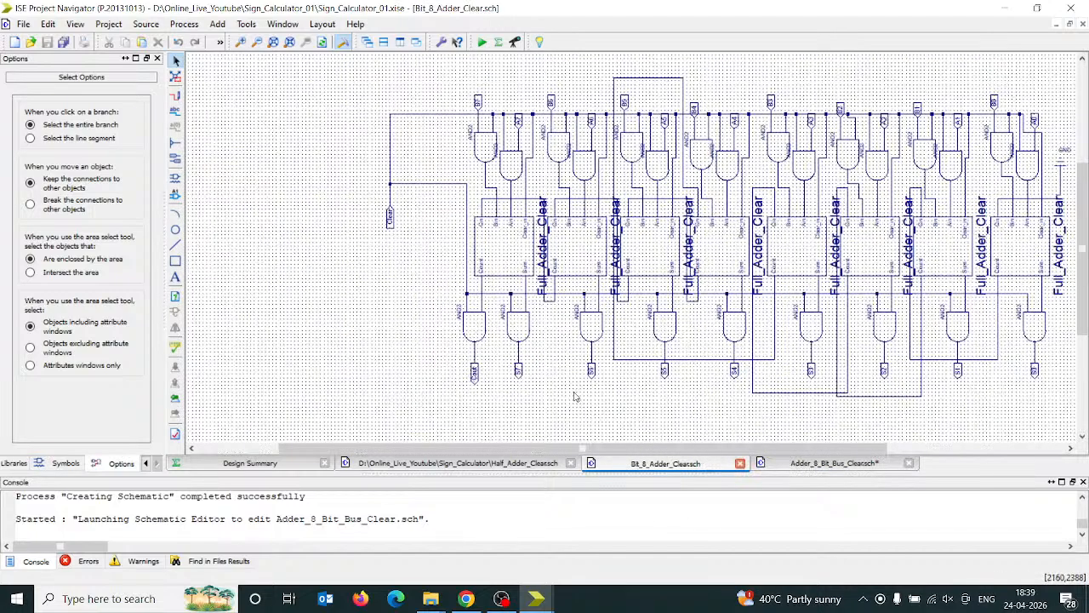
left_click_drag(605, 449, 693, 448)
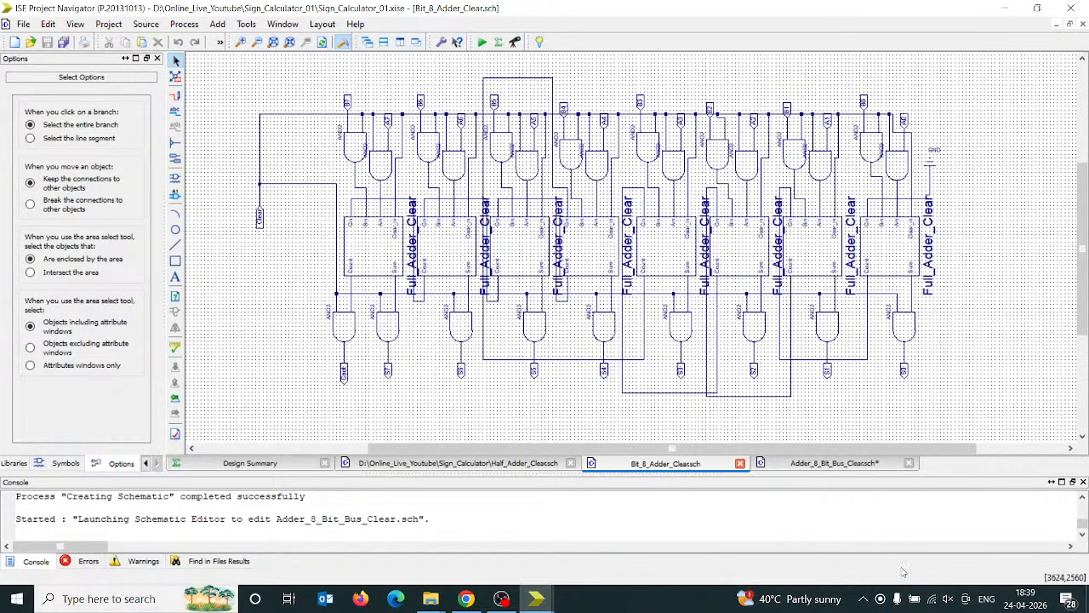
left_click(845, 468)
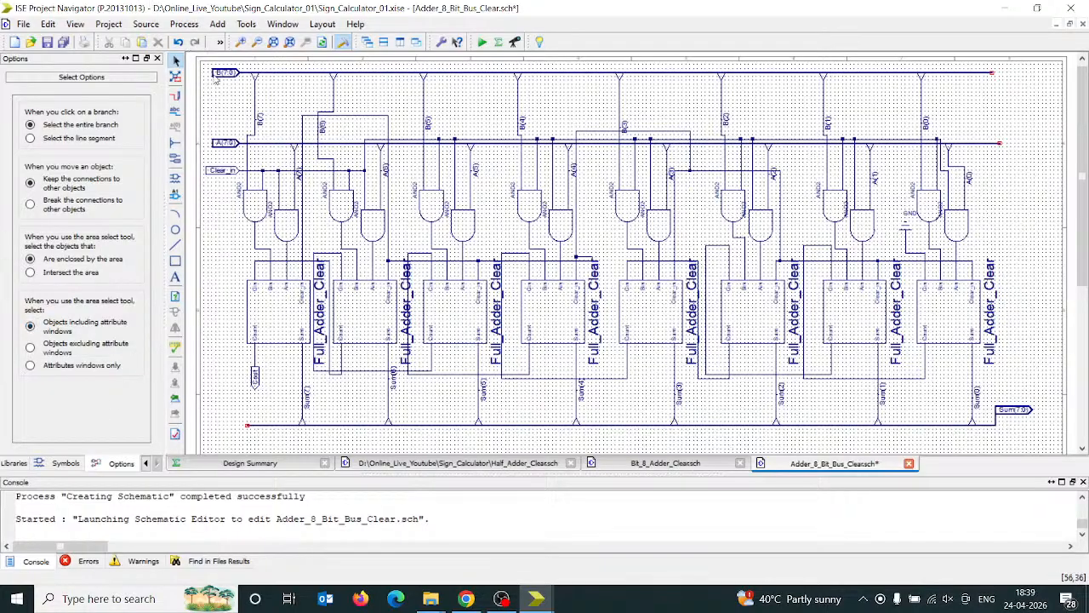
left_click(50, 42)
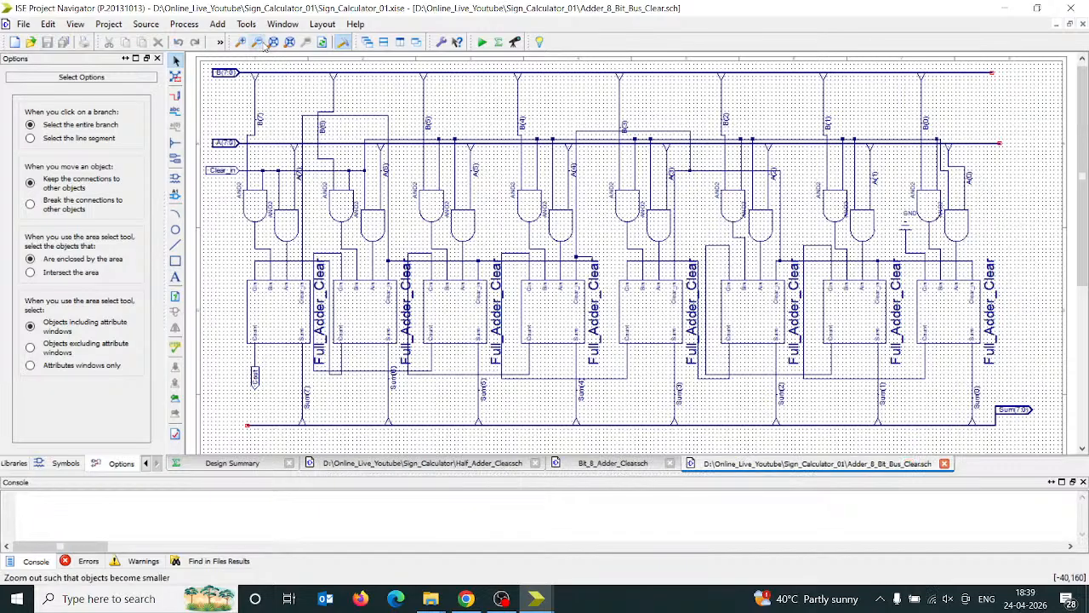
- Trace the Clear_in net across the full adders and wire the first full adder's Clear_in branch to it
left_click(273, 171)
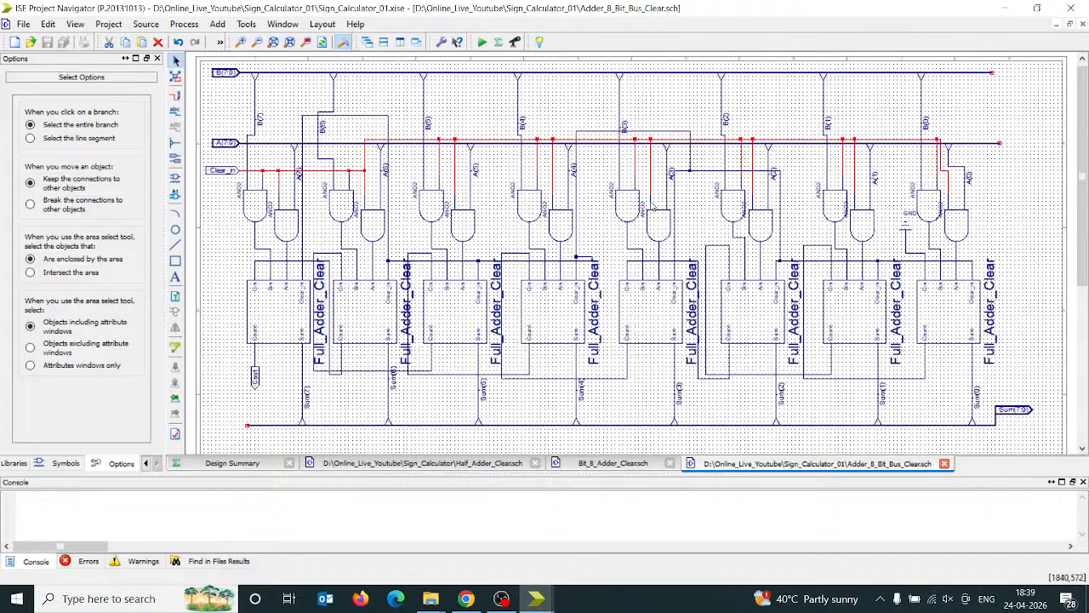
left_click(754, 320)
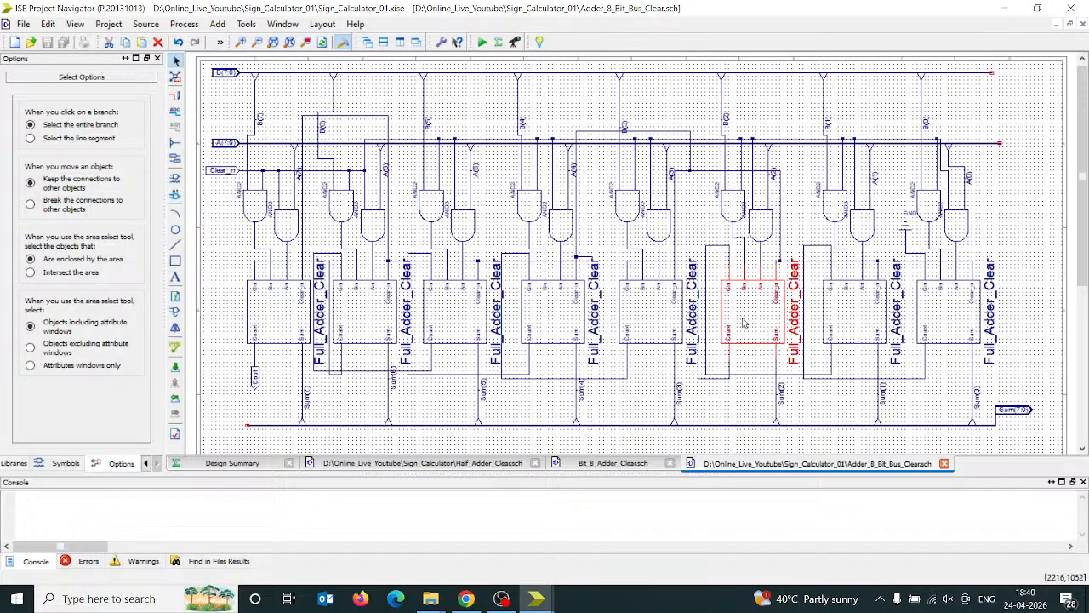
left_click(587, 332)
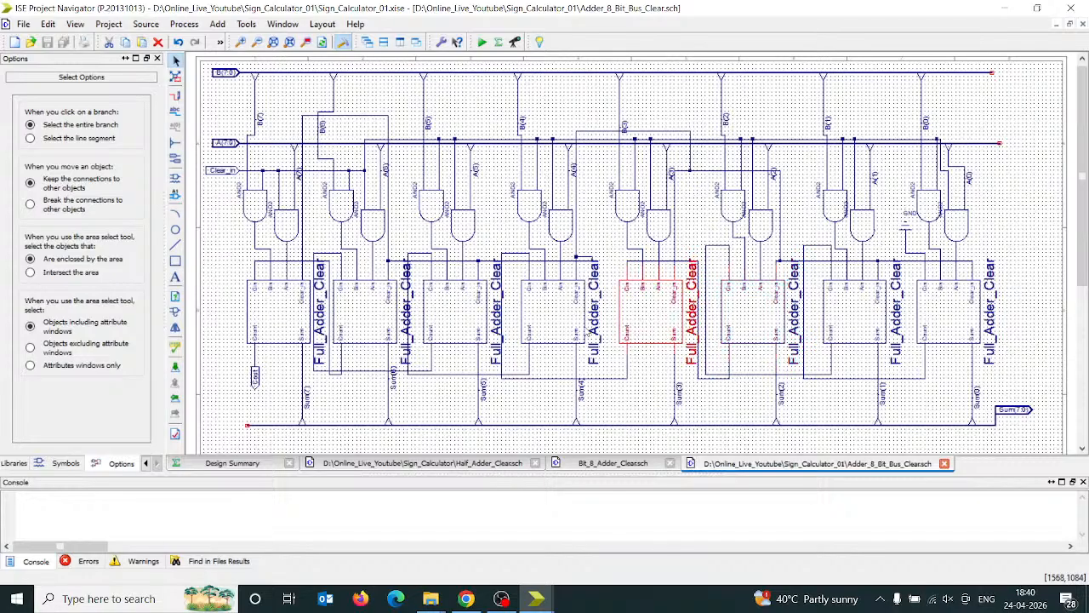
left_click(267, 338)
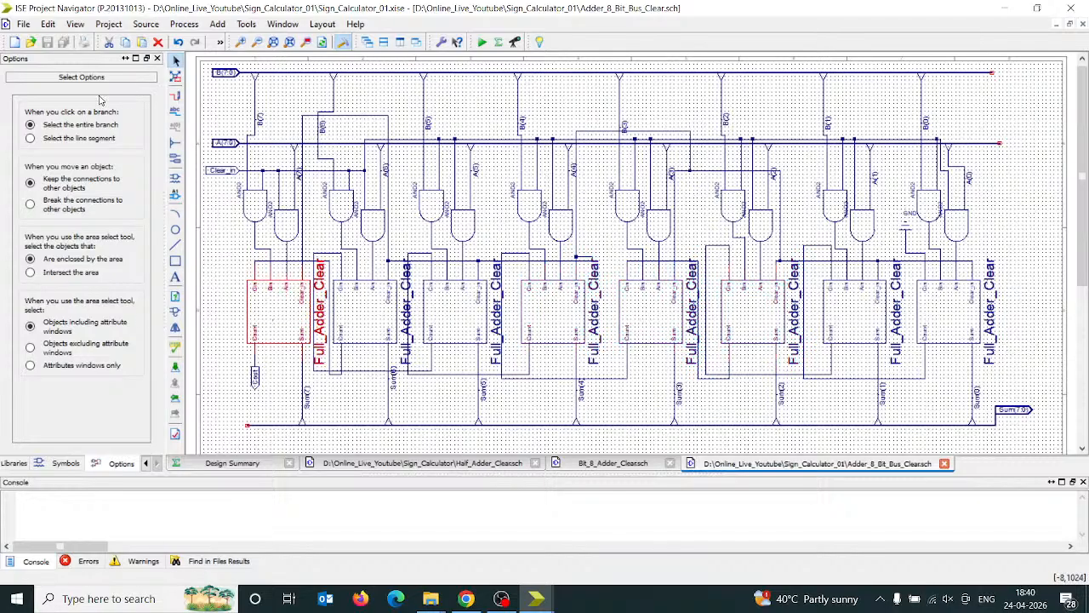
left_click(175, 96)
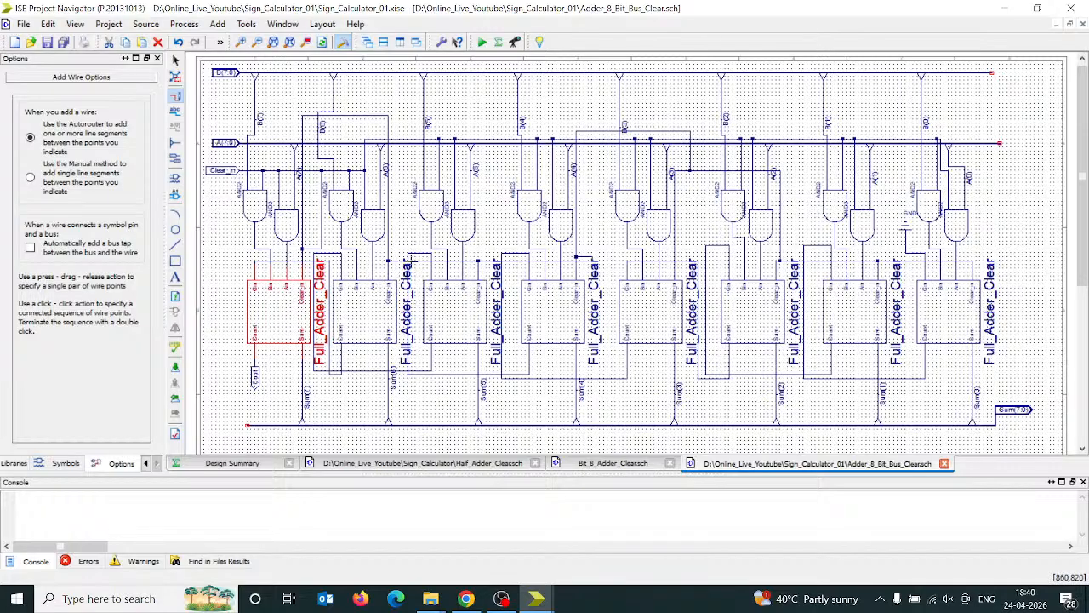
mouse_move(400, 271)
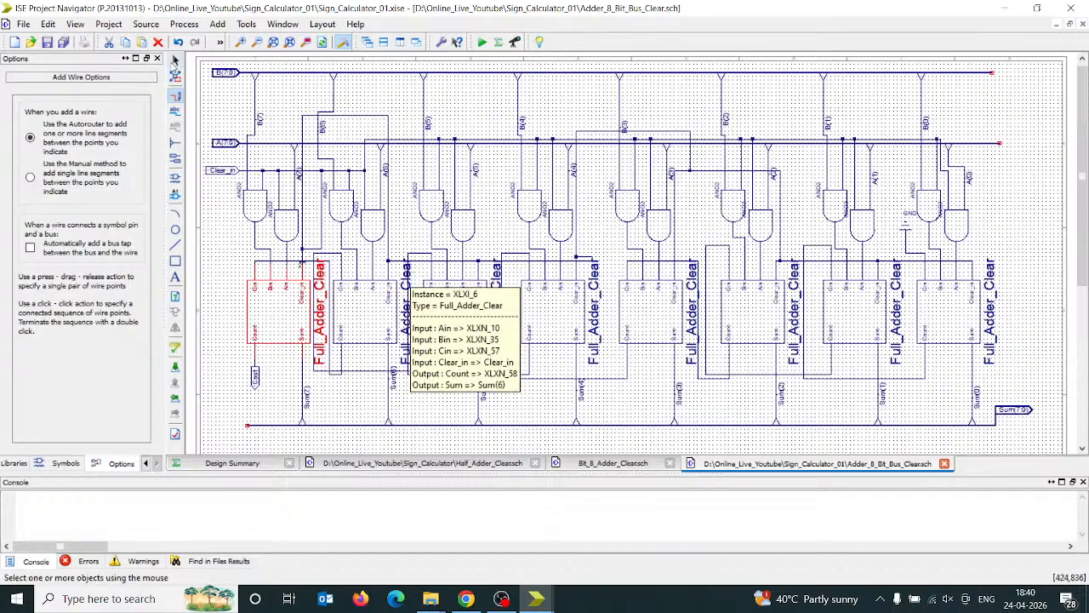
left_click(176, 60)
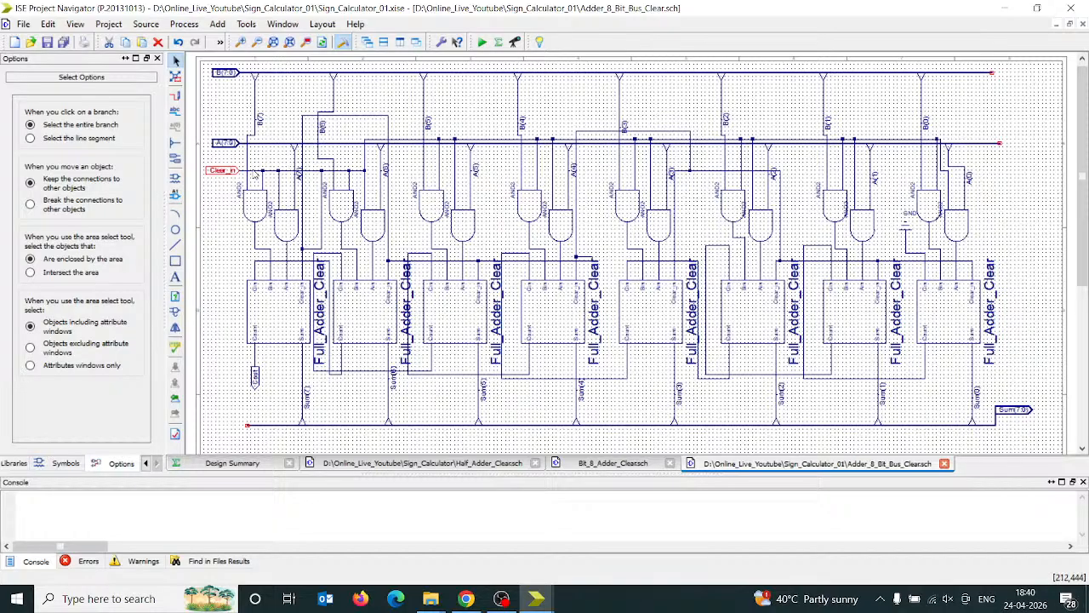
- Check the reach of the Clear_in net and the pin connections of the AND2 gates and full adders
left_click(253, 171)
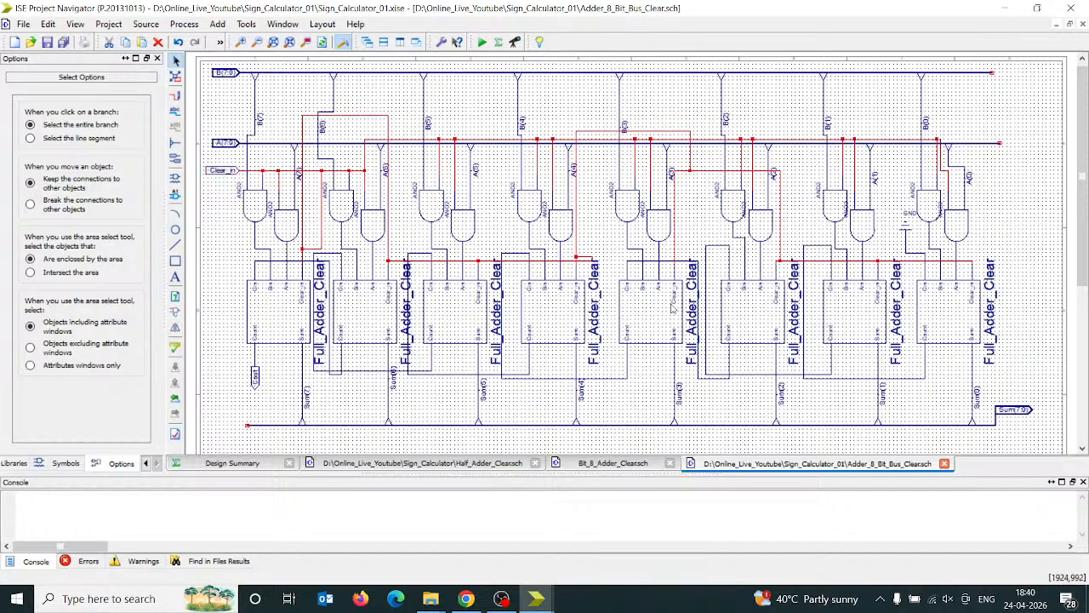
mouse_move(667, 311)
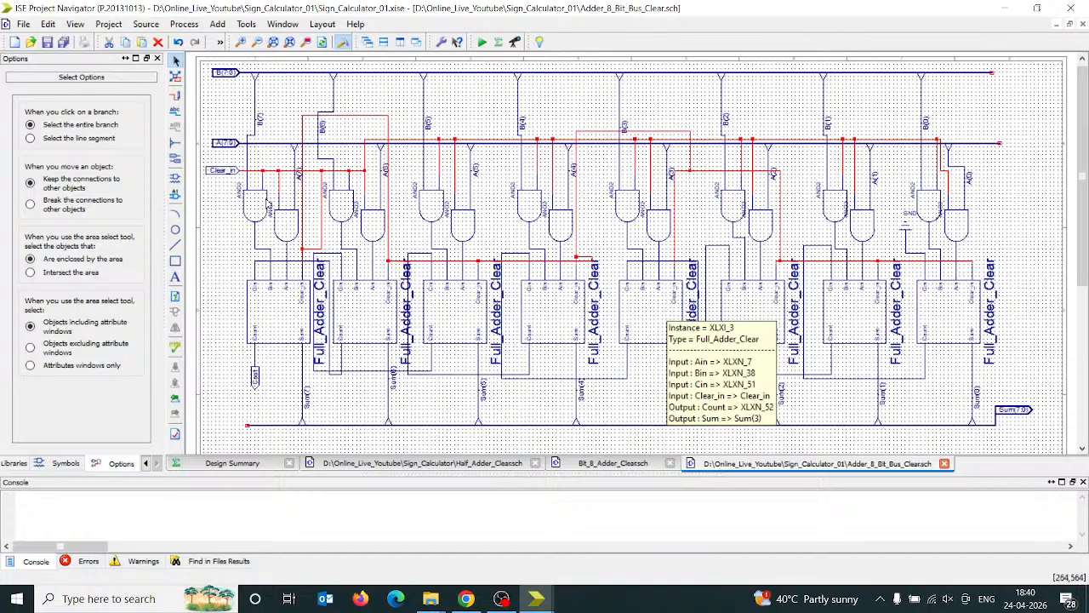
mouse_move(268, 202)
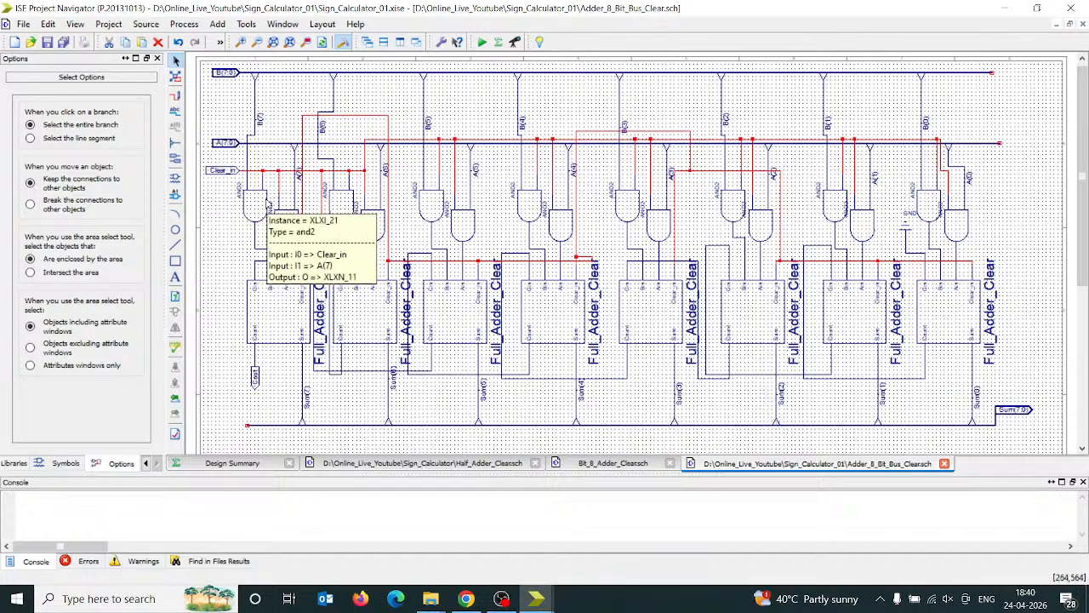
mouse_move(295, 339)
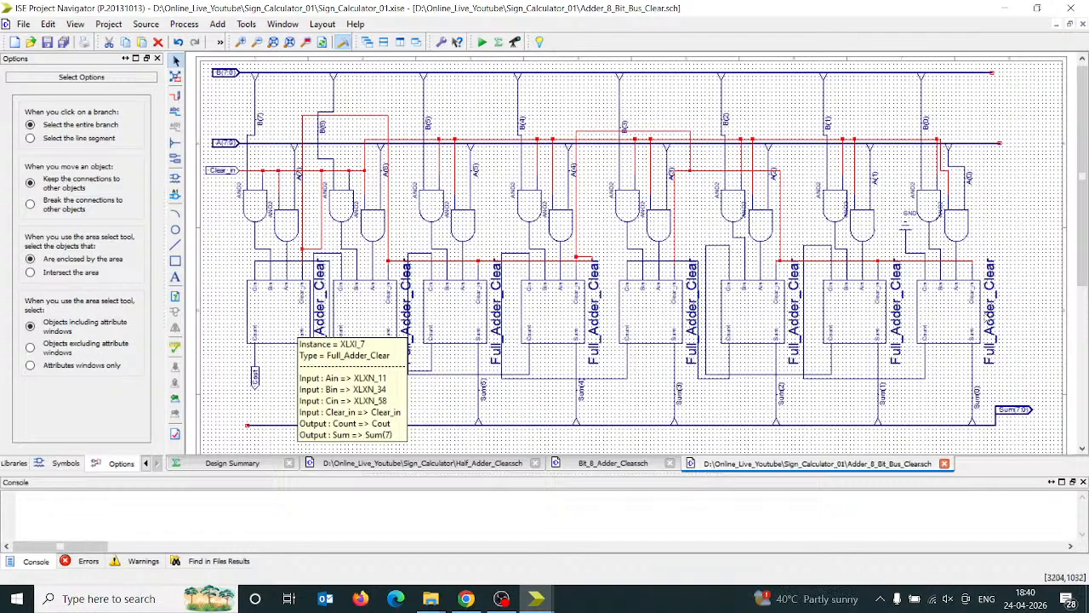
left_click_drag(1085, 245, 1085, 276)
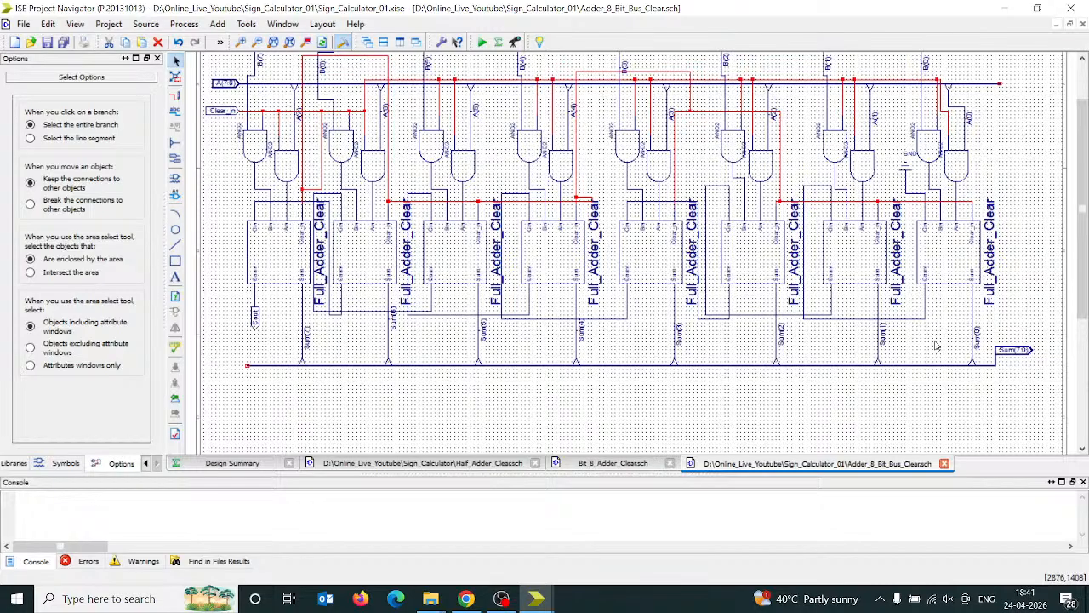
mouse_move(934, 272)
mouse_move(330, 274)
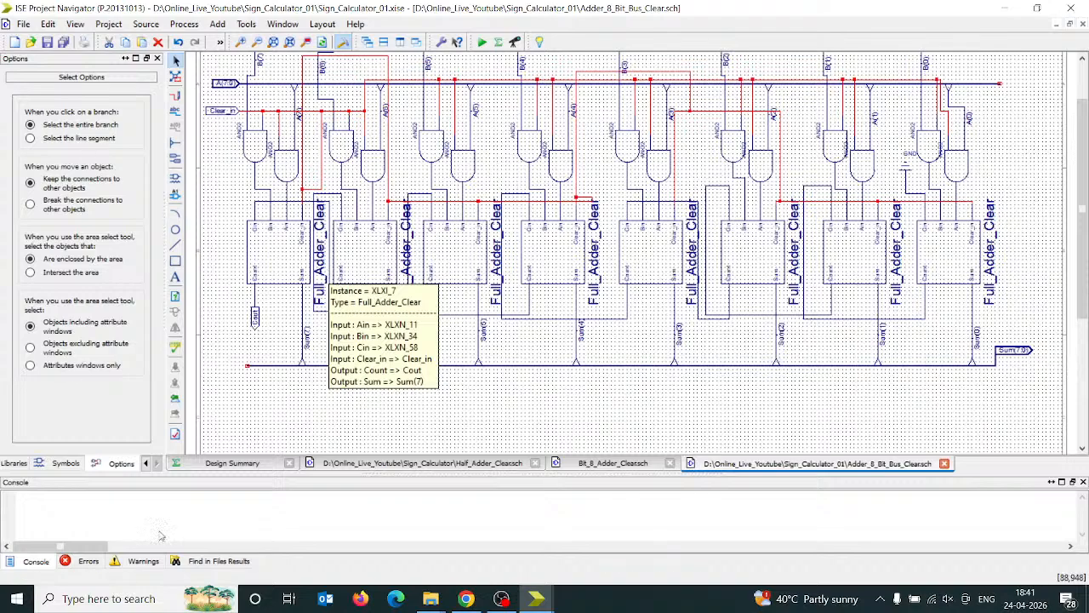
- Delete the Sum(7:0) bus together with its eight bus taps, the attached wire ends and the leftover I/O marker
left_click(697, 416)
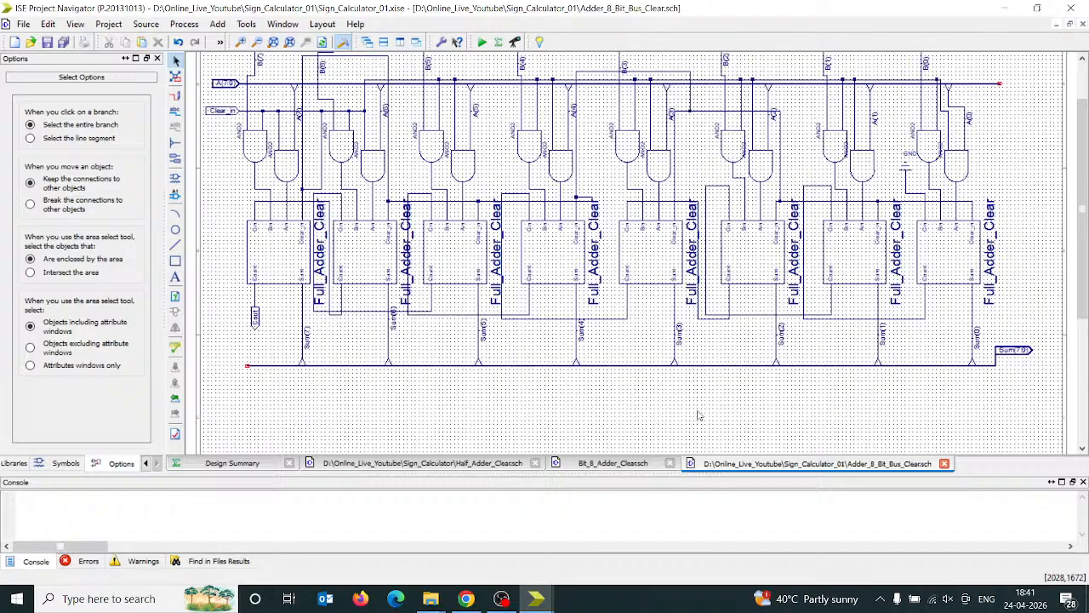
left_click(332, 366)
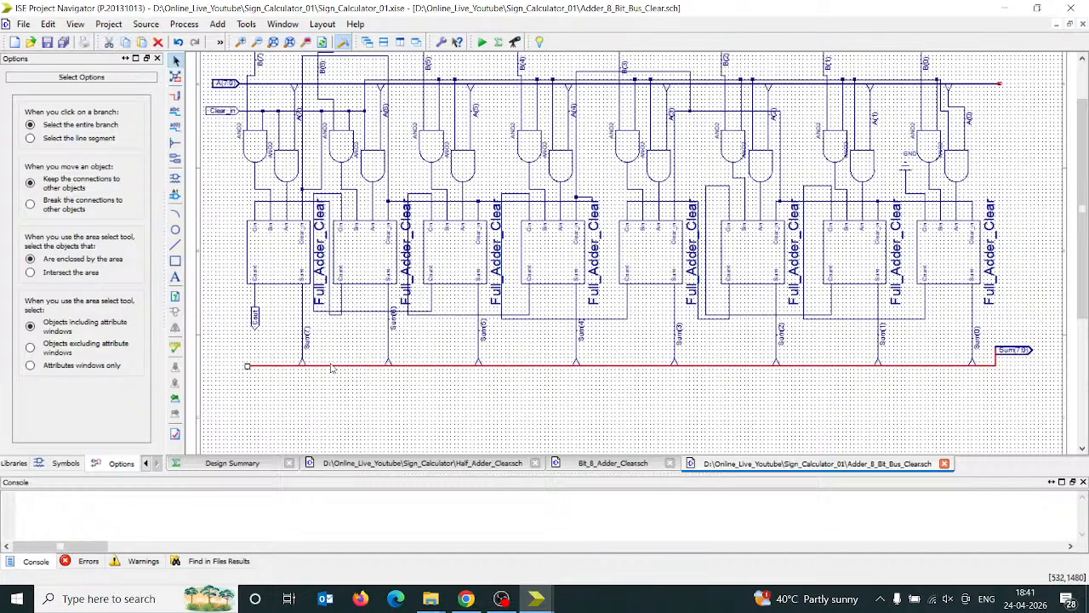
key("Delete")
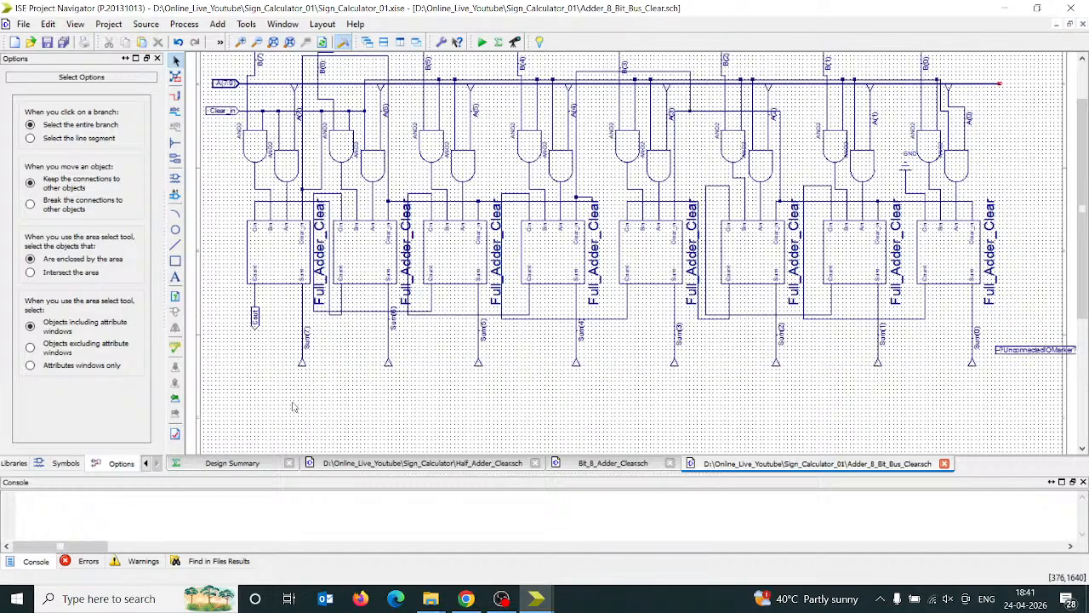
left_click(302, 364)
mouse_move(216, 323)
left_mouse_down()
mouse_move(426, 377)
mouse_move(1075, 403)
left_mouse_up()
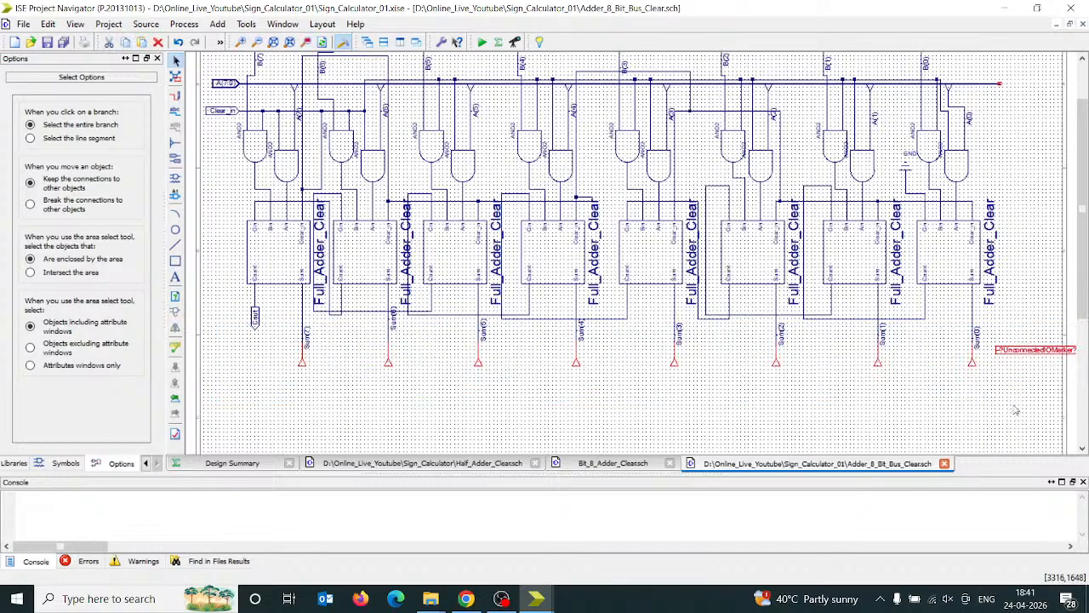
key("Delete")
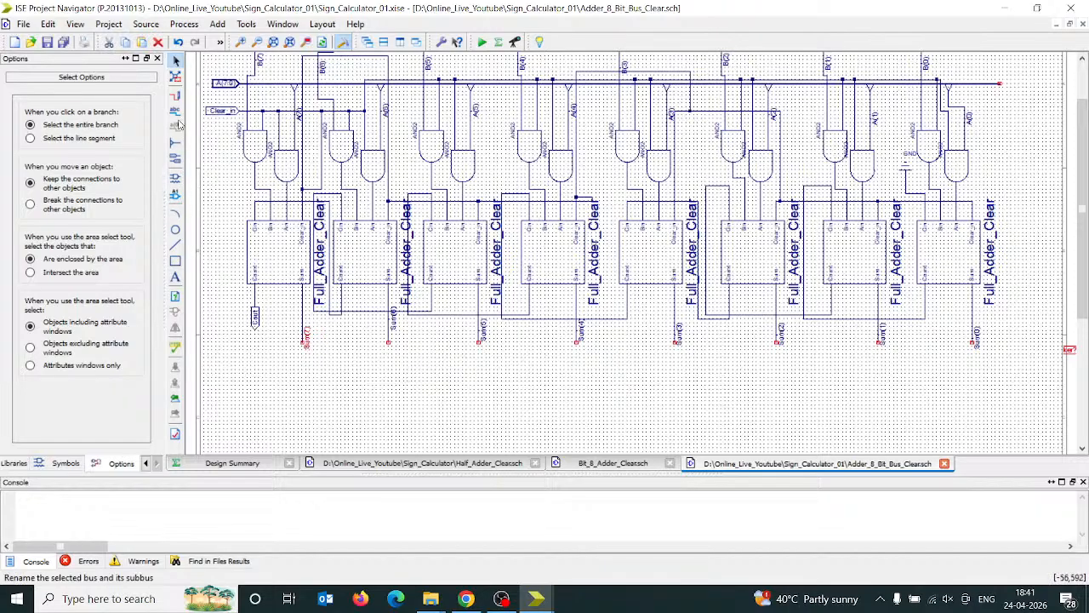
- Copy the AND2 gate at the B(7) input and paste it just below the Sum(0) wire end
left_click(255, 157)
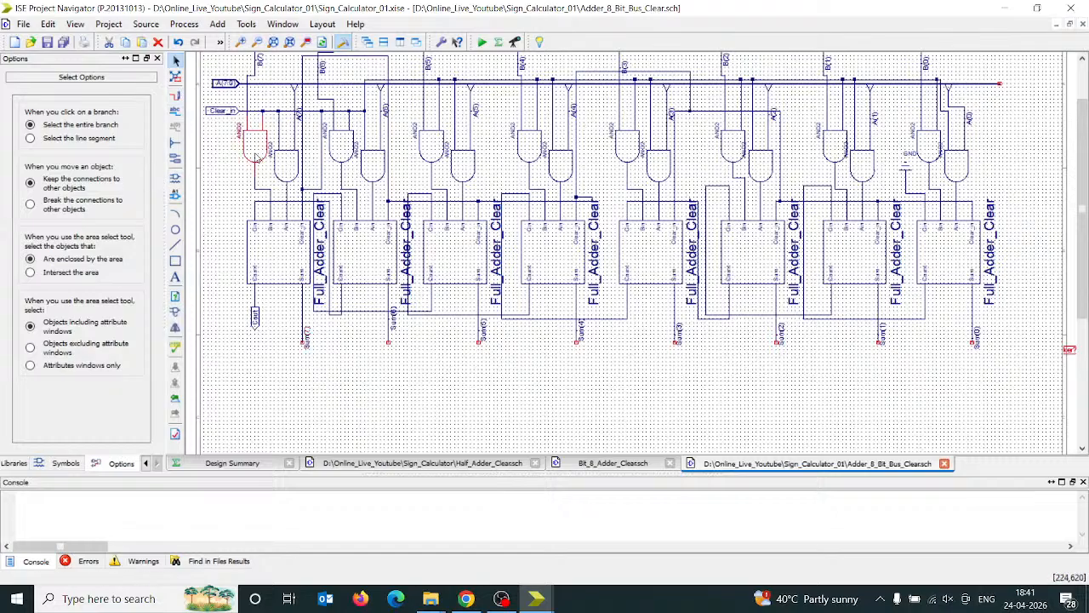
right_click(943, 374)
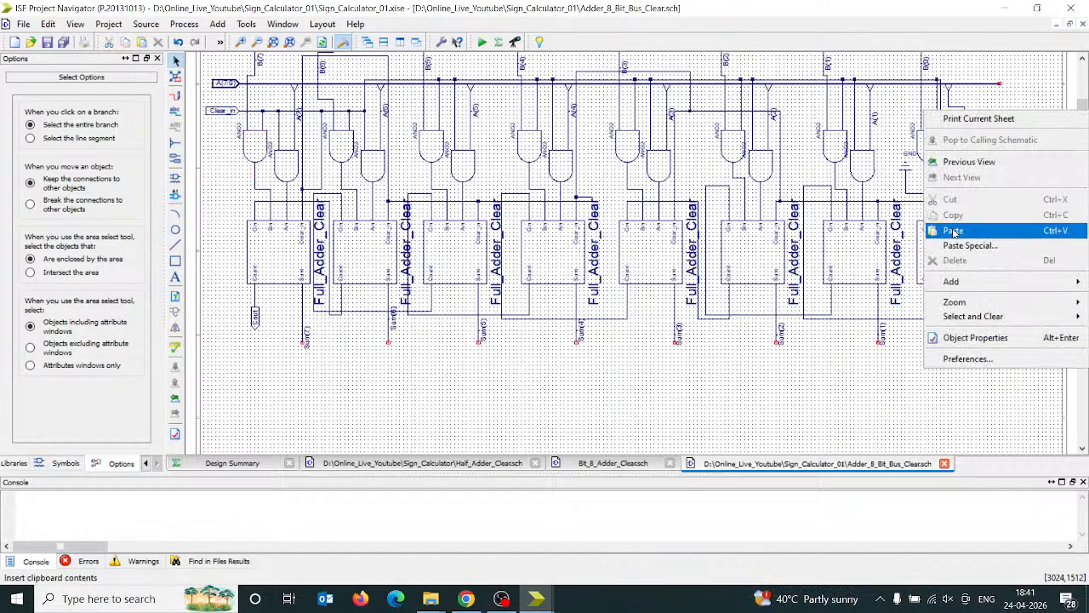
left_click(955, 230)
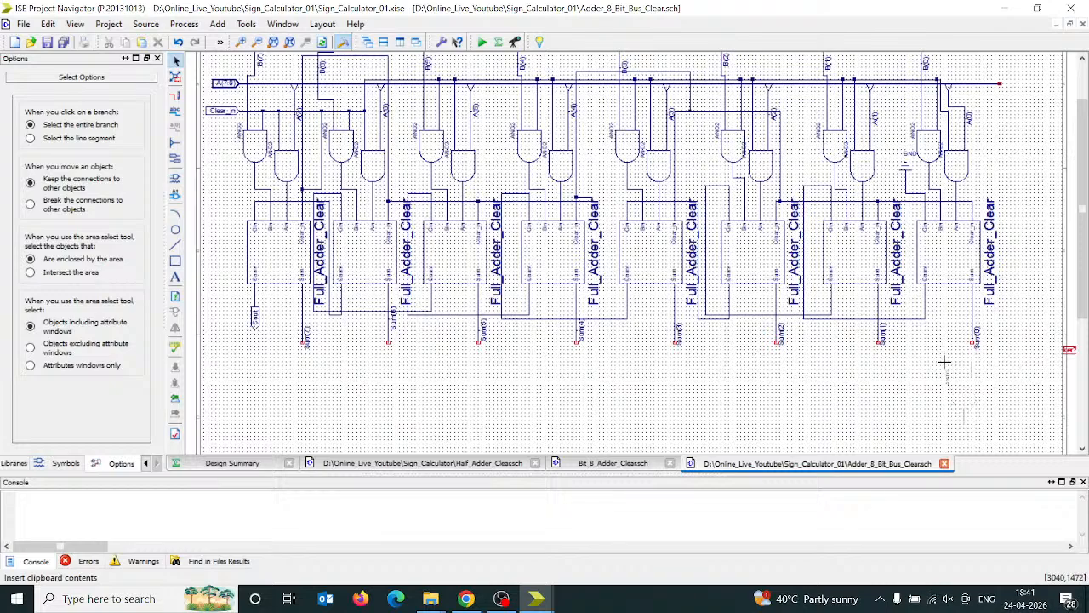
left_click(943, 360)
- Place an and2 symbol from the symbol library, rotated 90 degrees, just below the Sum(1) wire end
left_click(65, 463)
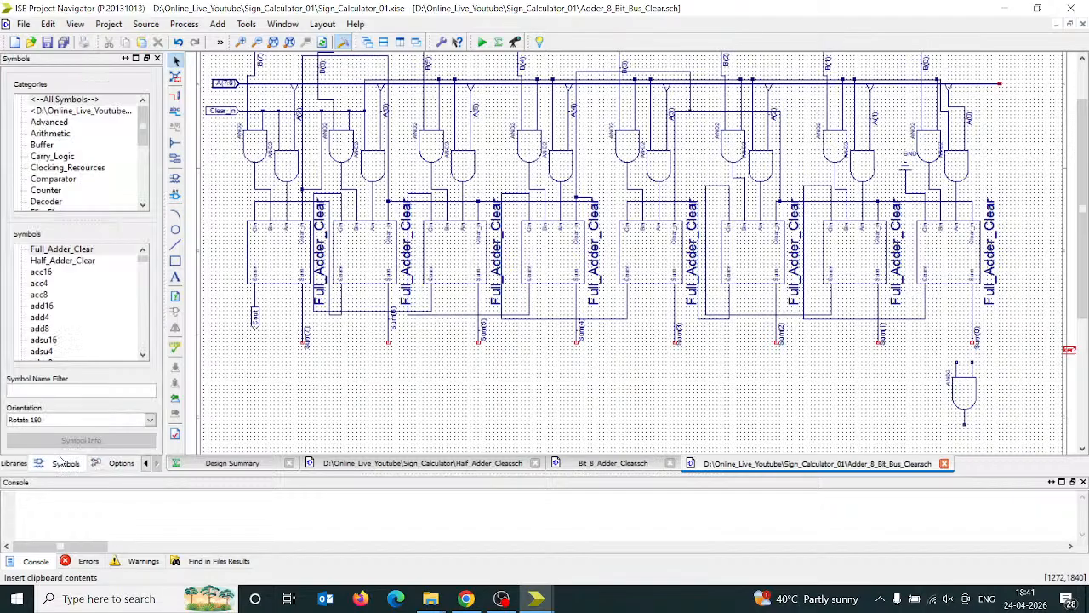
left_click(47, 390)
type("and2")
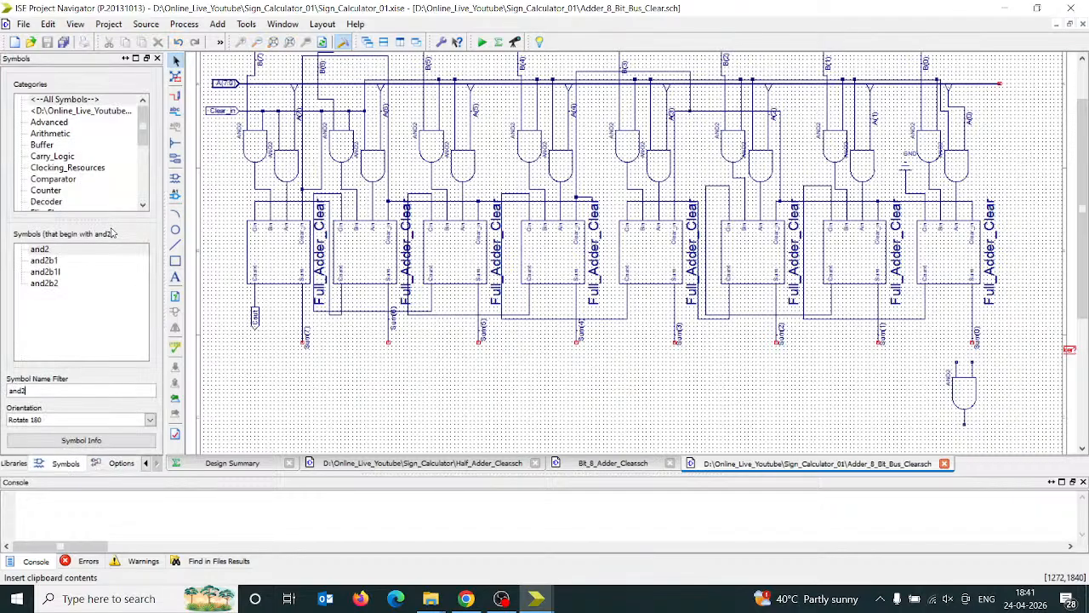
left_click(90, 249)
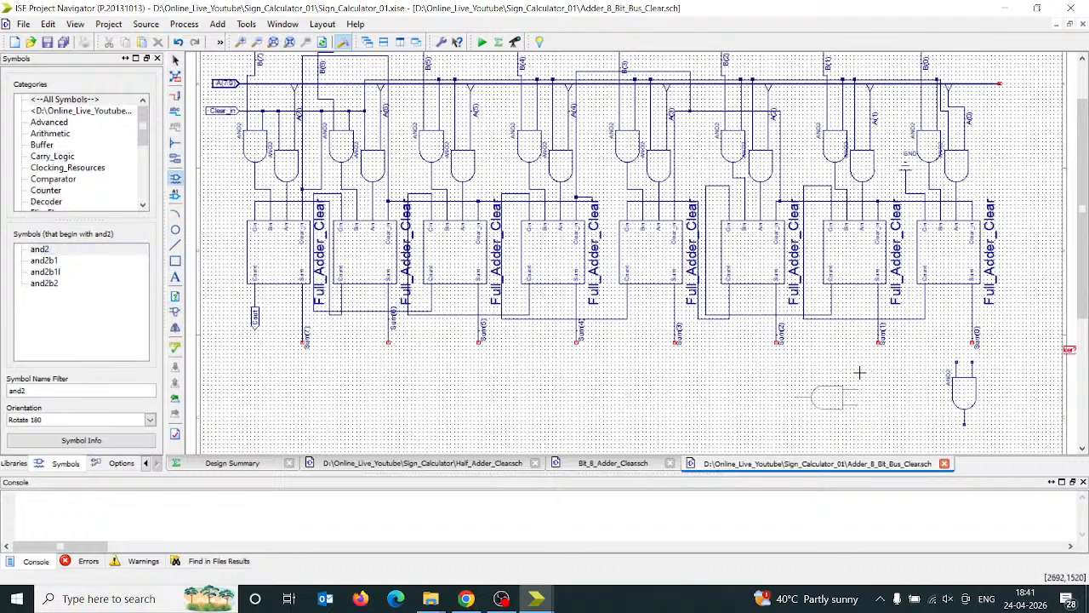
key("ctrl+r")
key("ctrl+r")
key("ctrl+r")
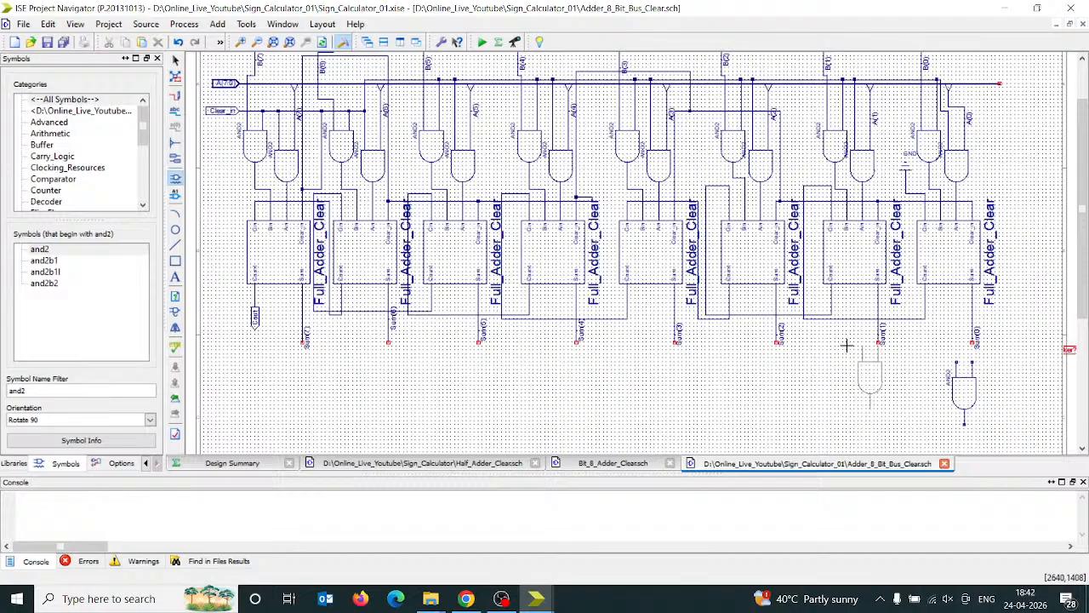
left_click(843, 344)
key("Escape")
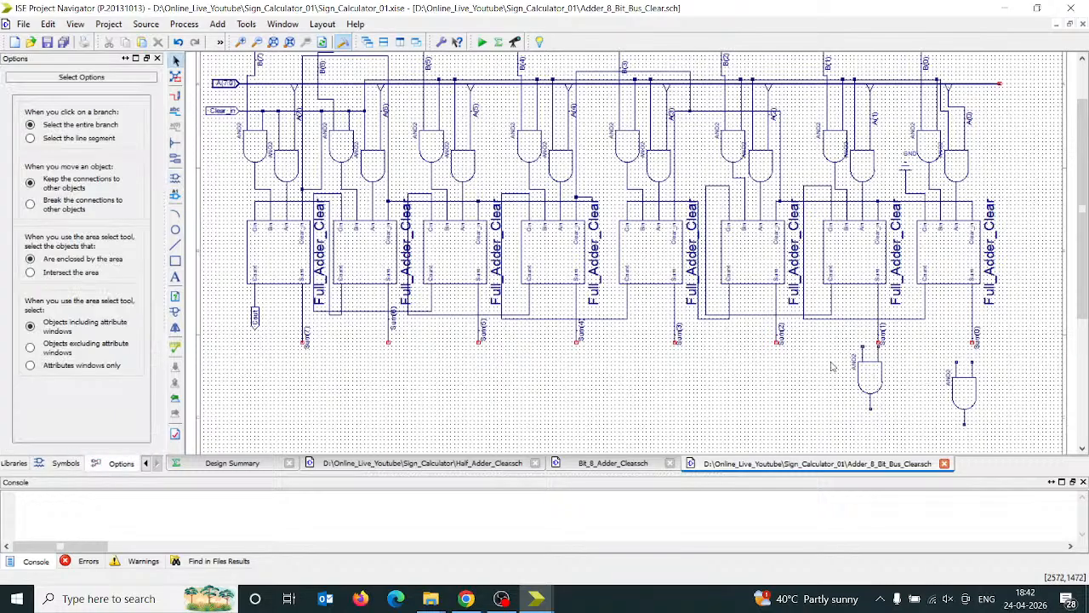
- Delete the AND2 gate placed below the Sum(1) wire end
left_click(866, 385)
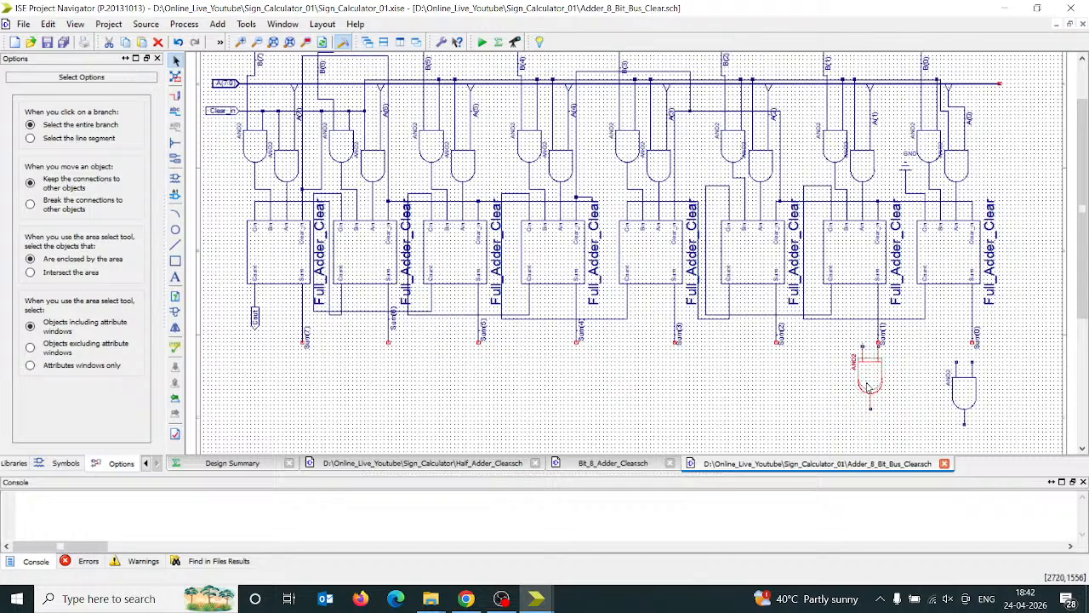
left_click(786, 416)
left_click(864, 387)
key("Delete")
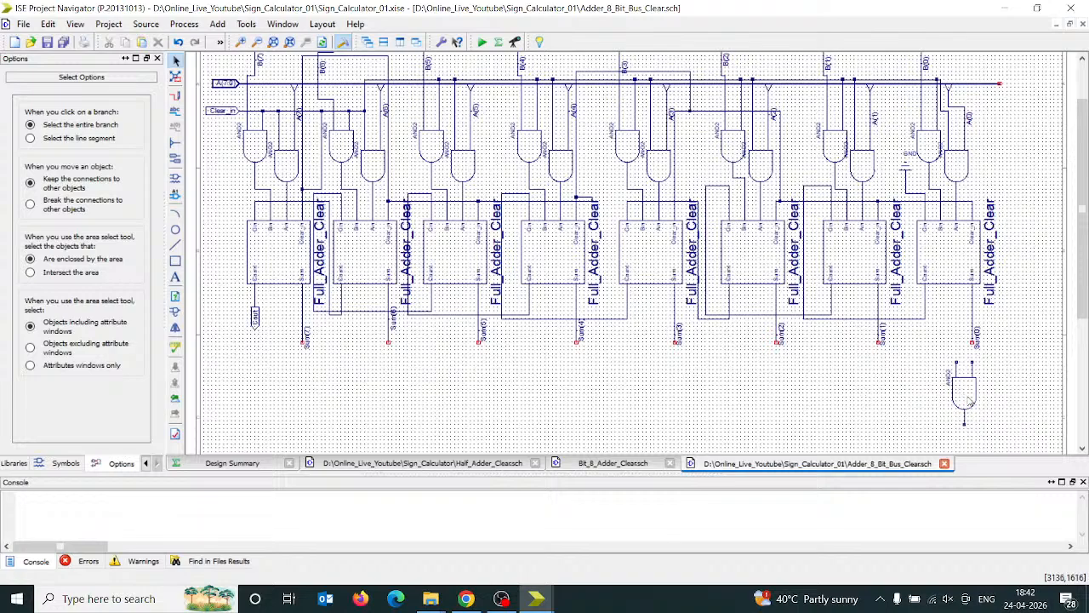
- Attach the pasted AND2 gate's right input to the Sum(0) wire and paste further AND2 gates below Sum(1) and Sum(2)
left_click(965, 388)
left_click_drag(968, 383, 969, 365)
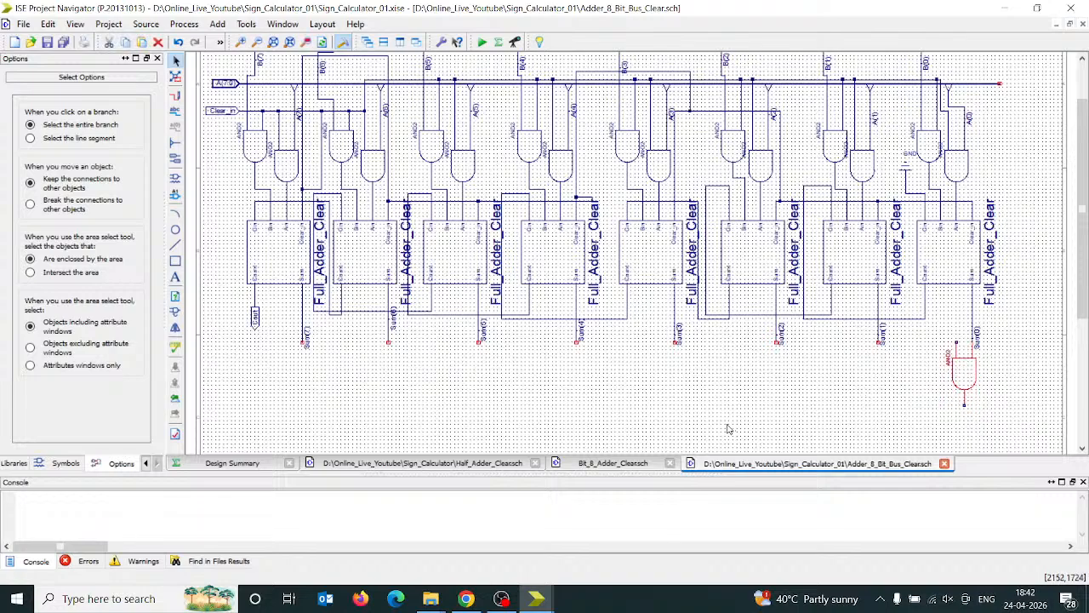
left_click(781, 405)
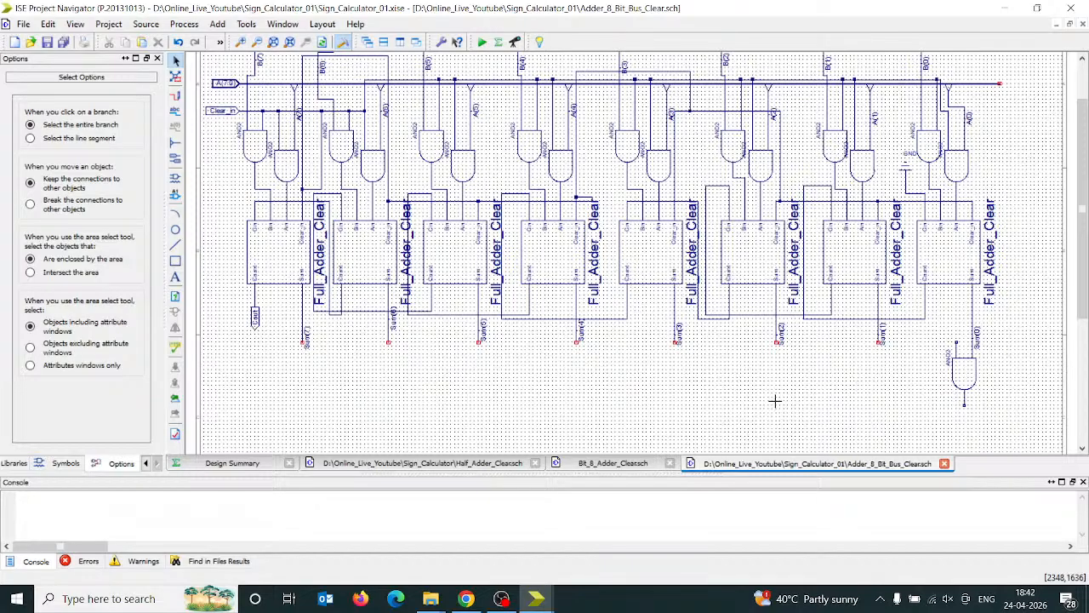
left_click(855, 358)
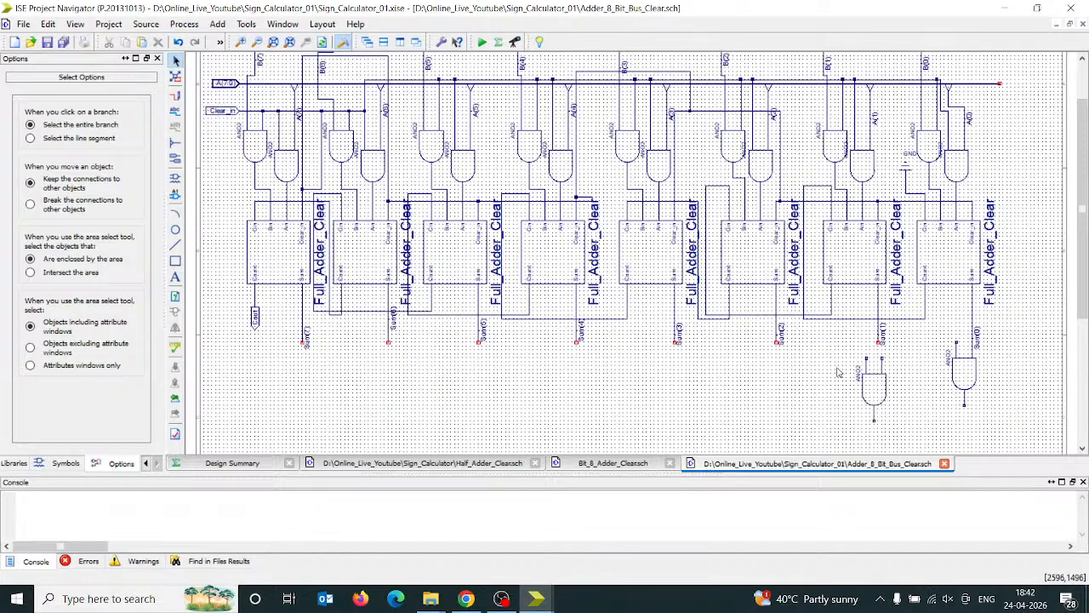
right_click(748, 388)
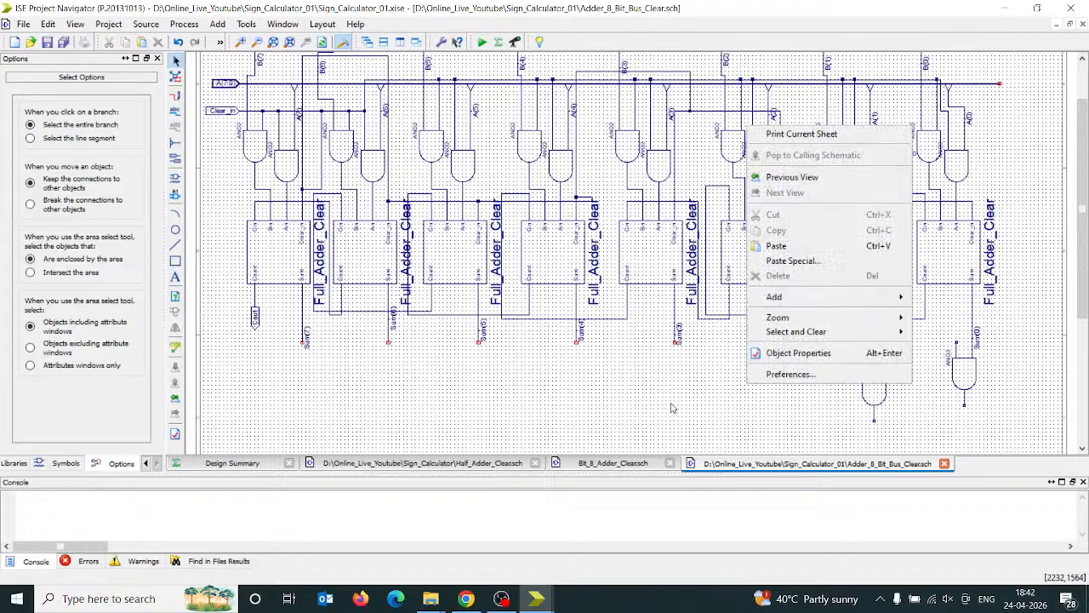
left_click(655, 433)
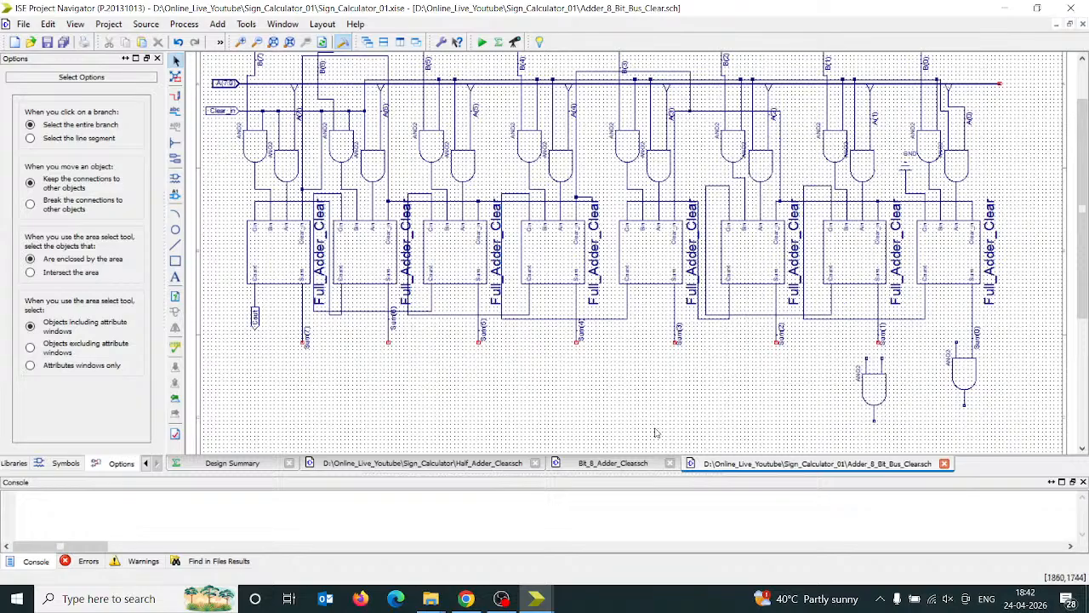
left_click(759, 360)
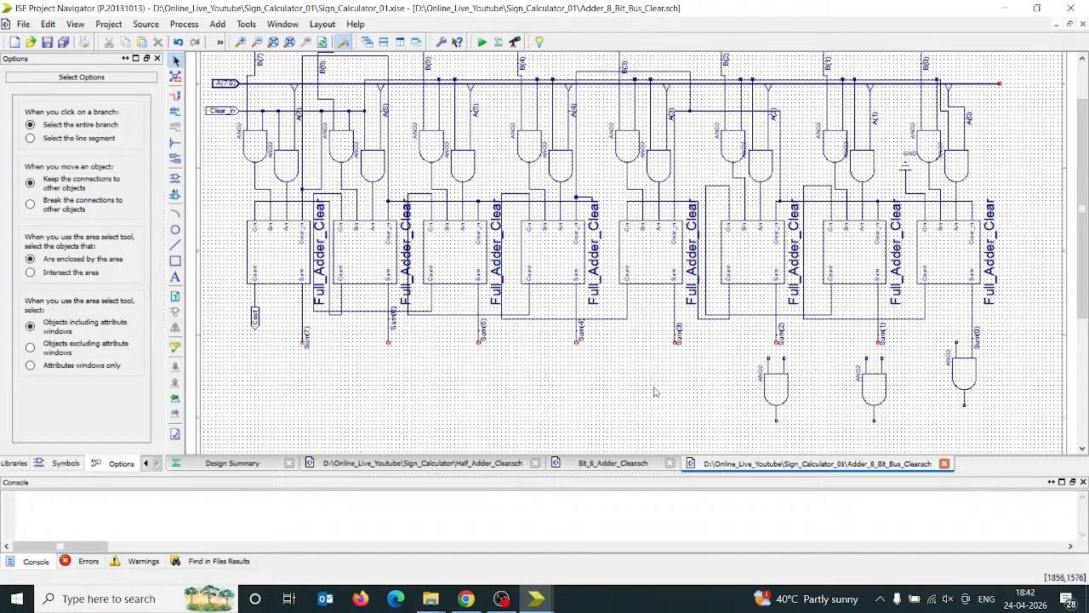
- Copy the two AND2 gates below Sum(2) and Sum(1) and paste them below Sum(4) and Sum(3)
left_click_drag(704, 361, 929, 449)
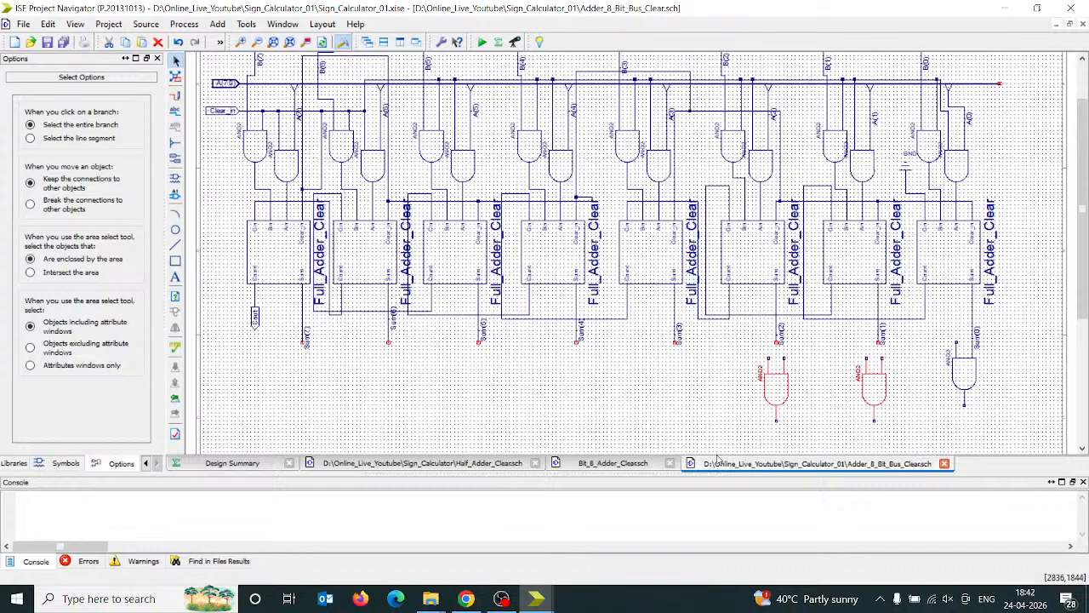
key("ctrl+v")
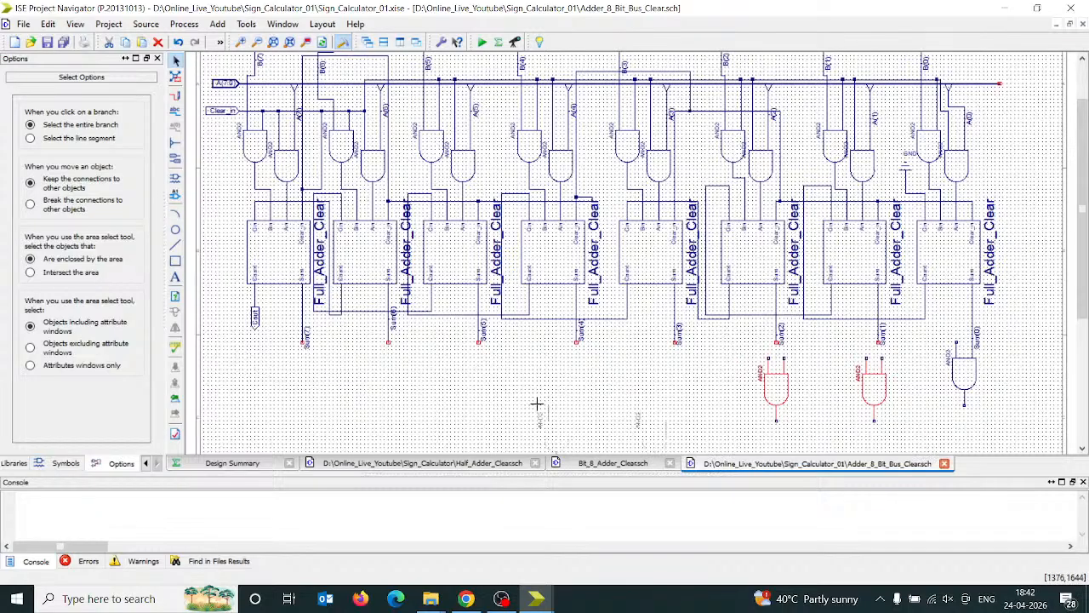
left_click(550, 359)
- Copy the four AND2 gates below Sum(4) to Sum(1) and paste them in the same row below the remaining full adders
left_click_drag(486, 361, 936, 474)
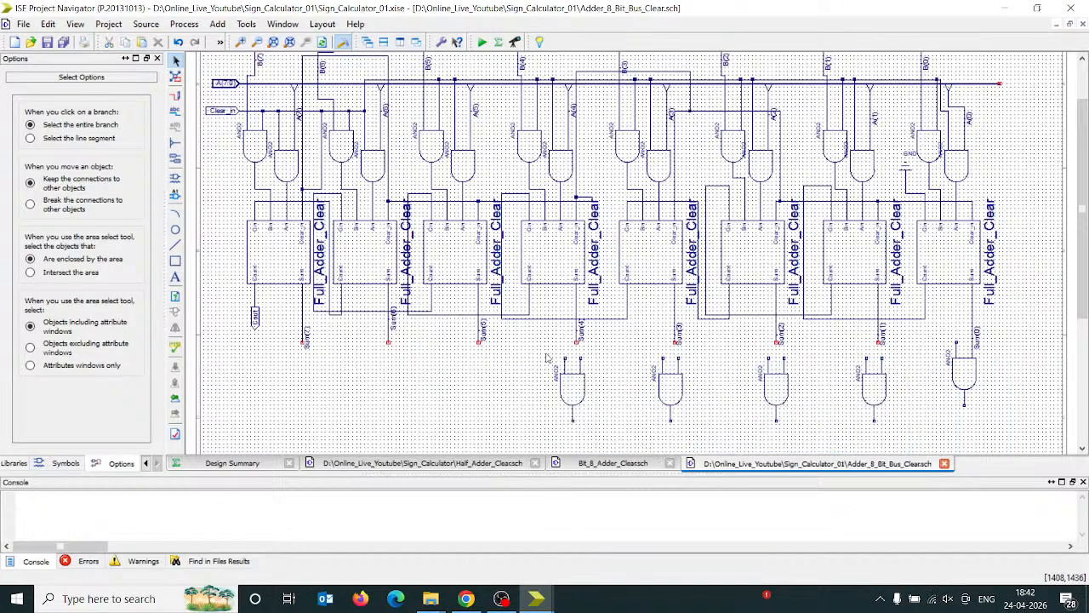
left_click_drag(507, 339, 931, 488)
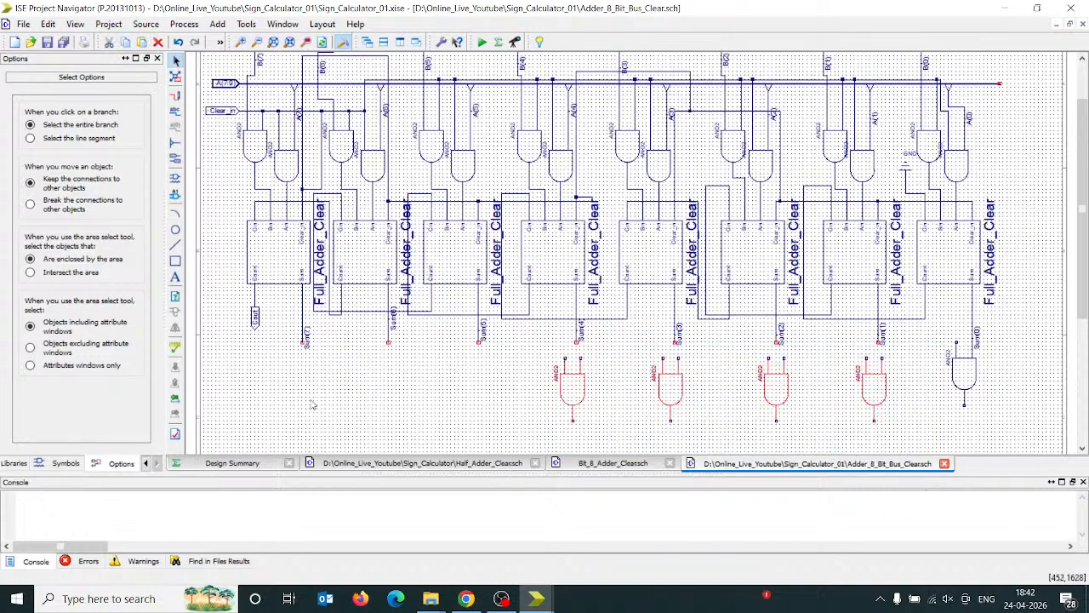
right_click(284, 387)
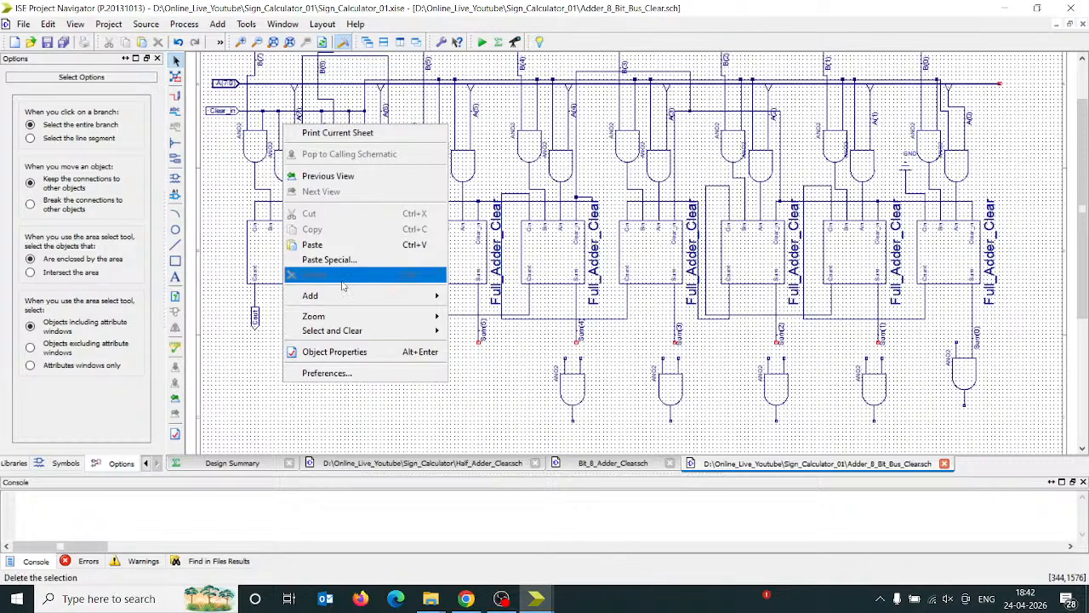
left_click(311, 244)
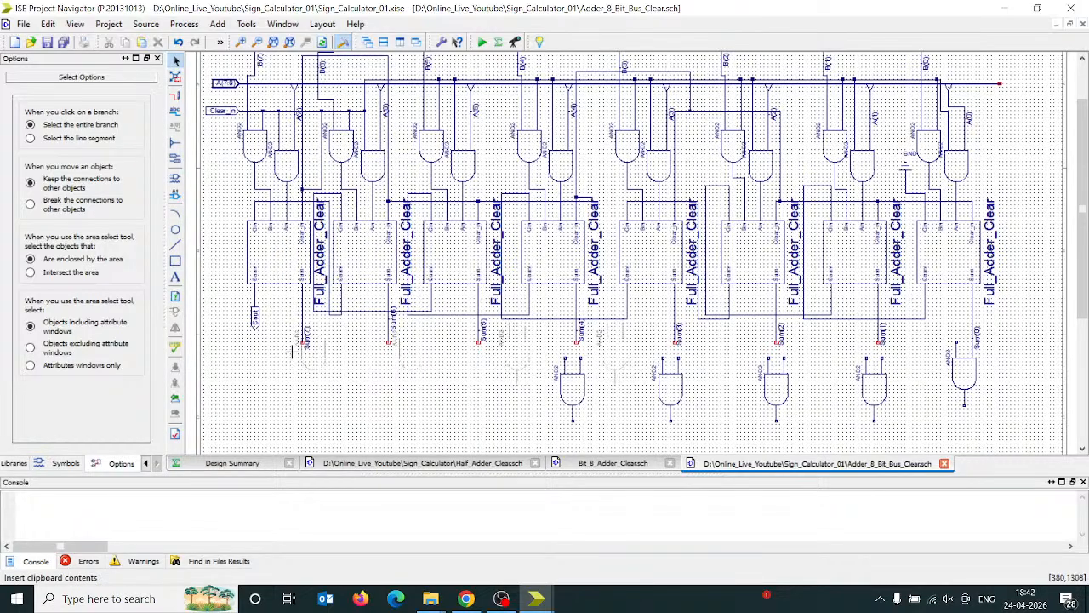
left_click(197, 359)
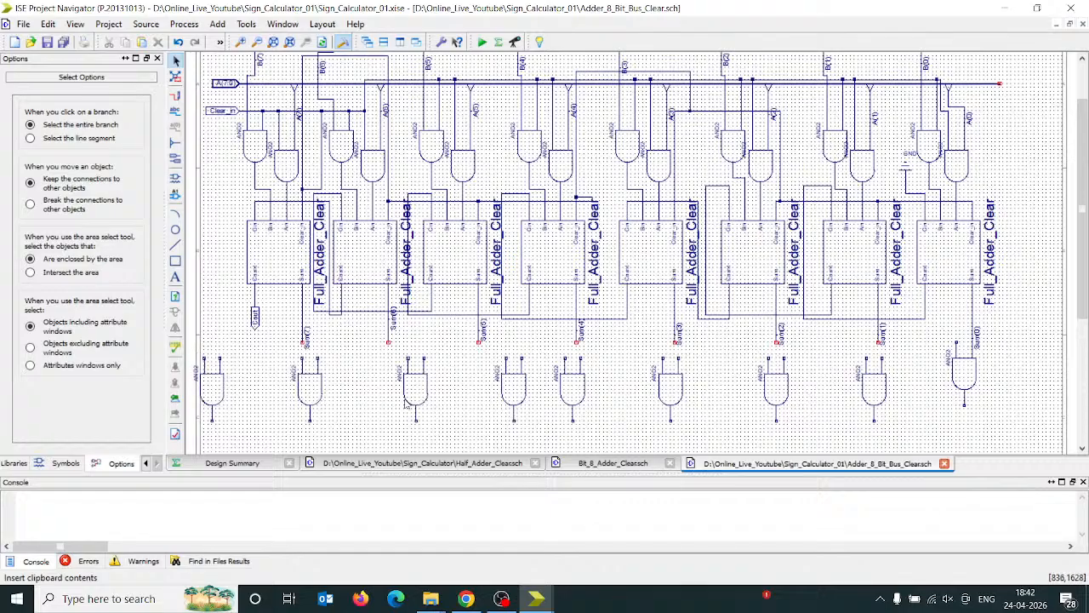
- Move the AND2 gates so their right input pins attach to the Sum(6), Sum(5), Sum(4), Sum(3), Sum(2) and Sum(1) wires
left_click_drag(521, 391, 391, 380)
left_click_drag(478, 398, 480, 384)
left_click(582, 385)
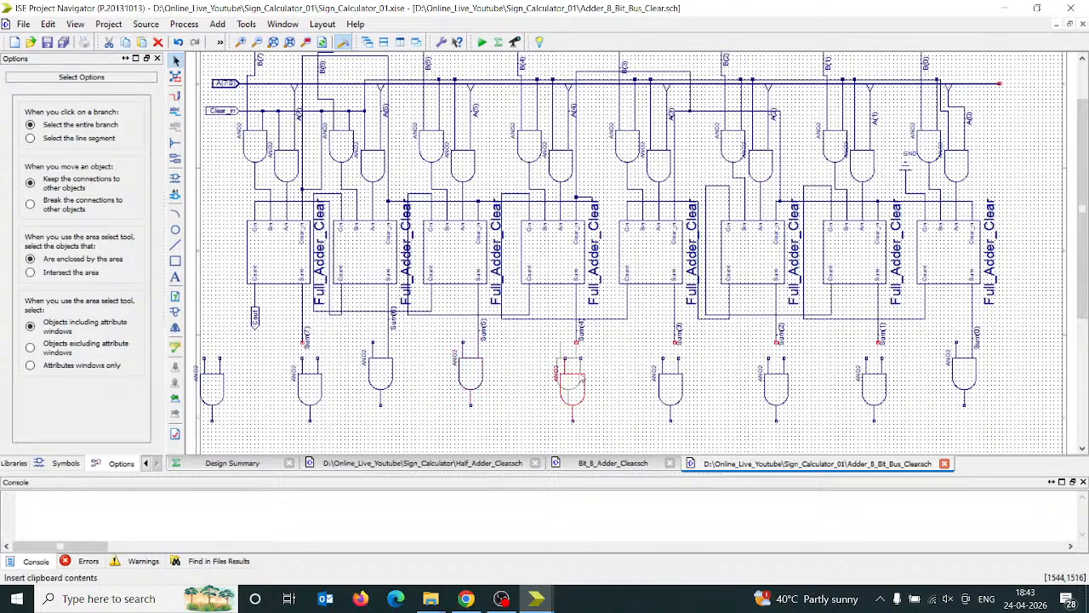
left_click_drag(581, 378, 579, 369)
left_click_drag(675, 394, 666, 368)
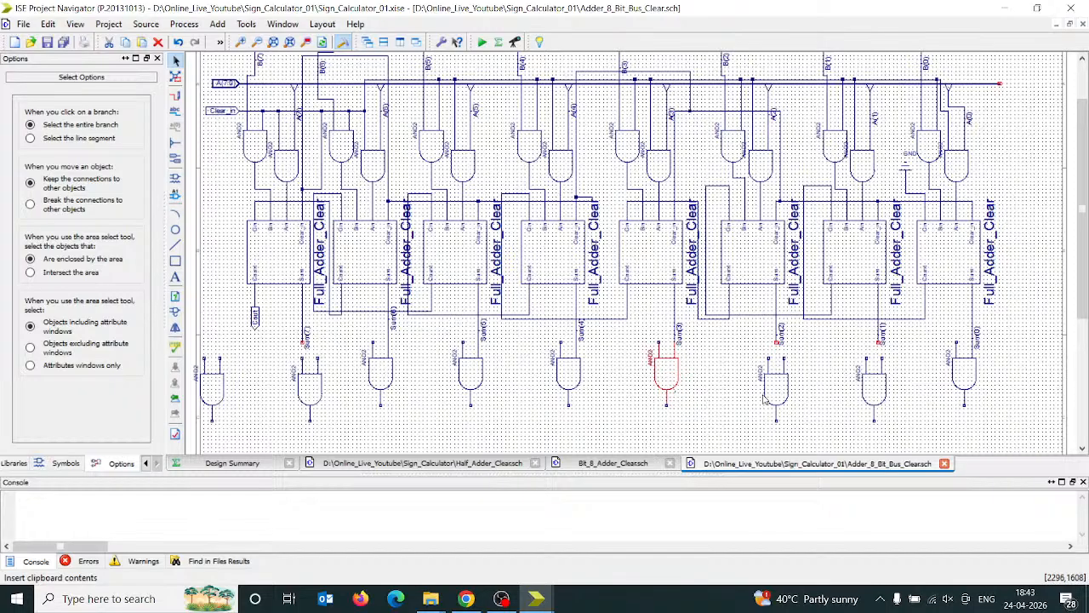
left_click_drag(775, 391, 761, 368)
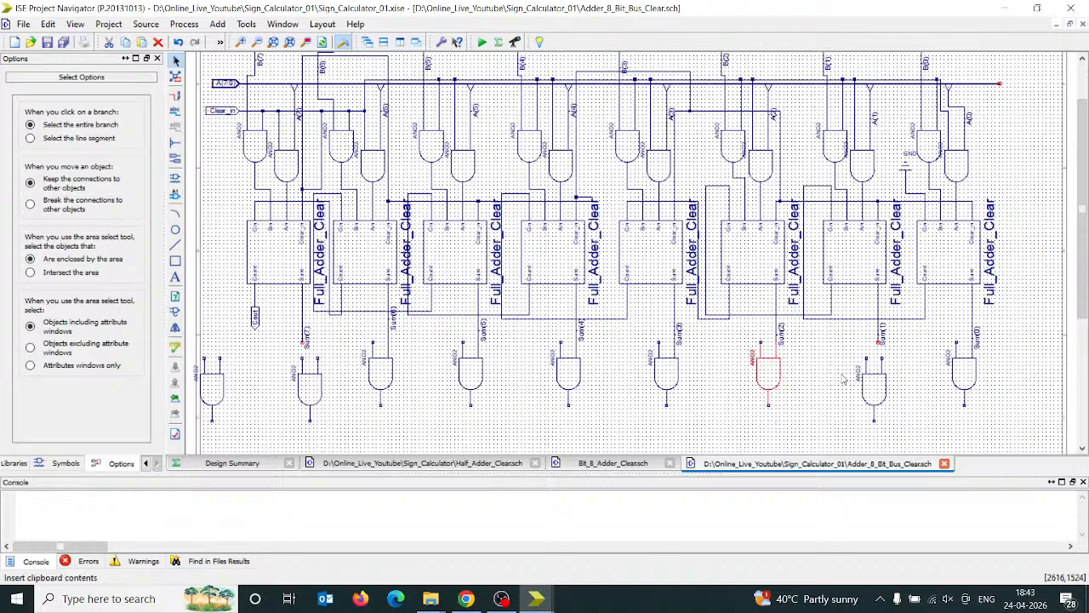
left_click_drag(872, 393, 868, 382)
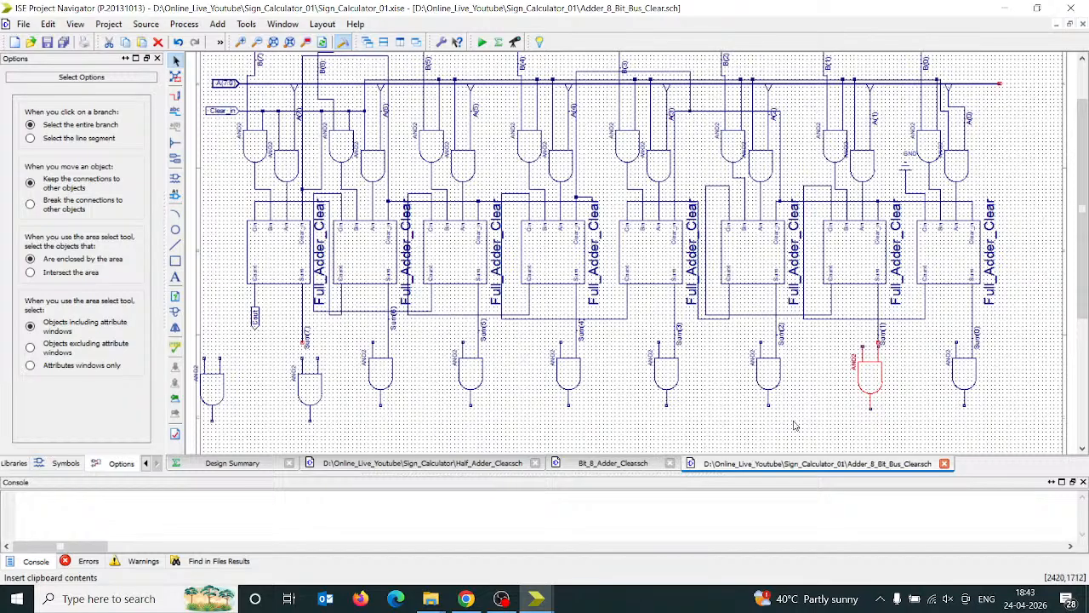
key("ctrl+z")
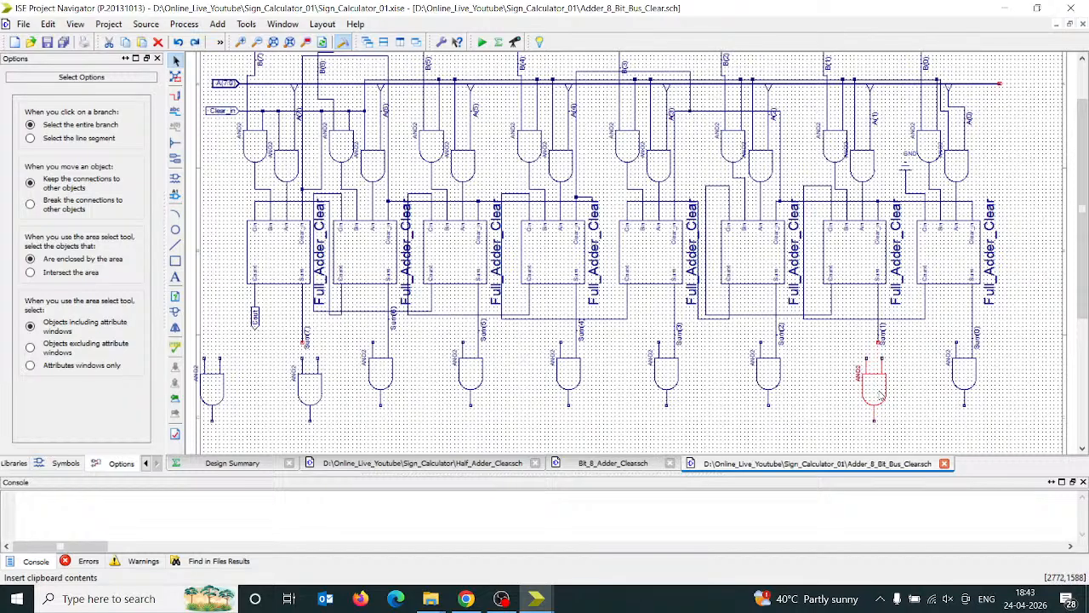
left_click_drag(881, 394, 876, 377)
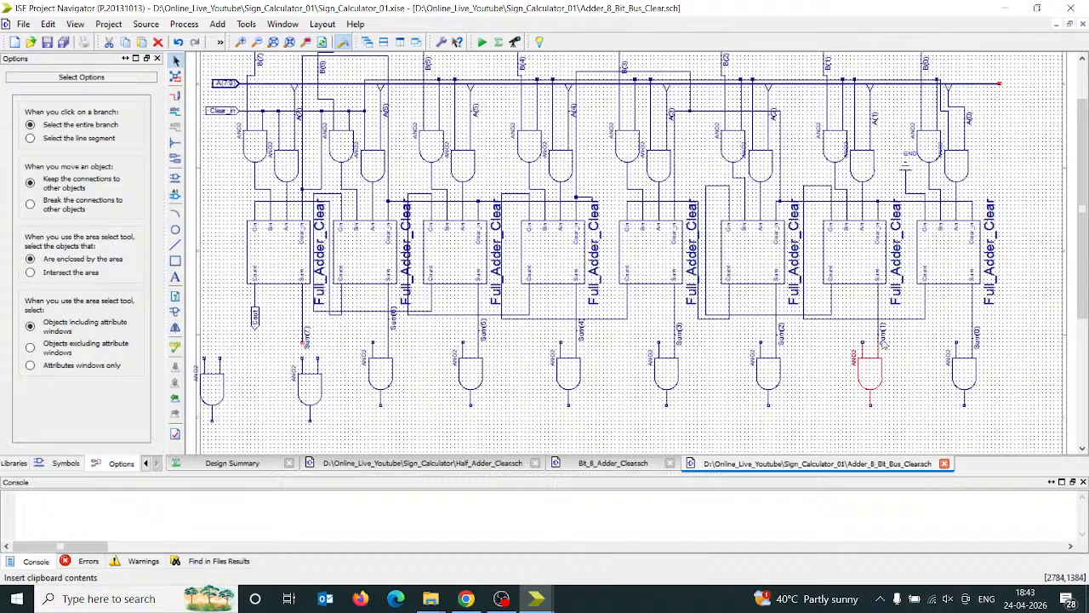
- Delete the net names Sum(0) through Sum(6) from the wires between the full adders and the AND2 gates
left_click(979, 347)
left_click(979, 343)
key("Delete")
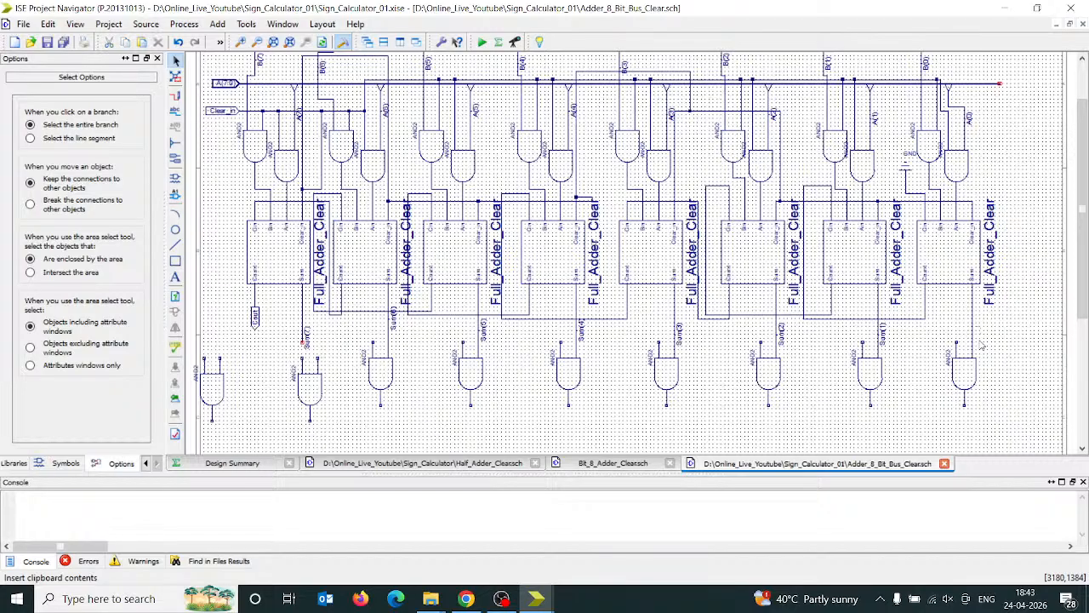
left_click(887, 342)
key("Delete")
left_click(788, 339)
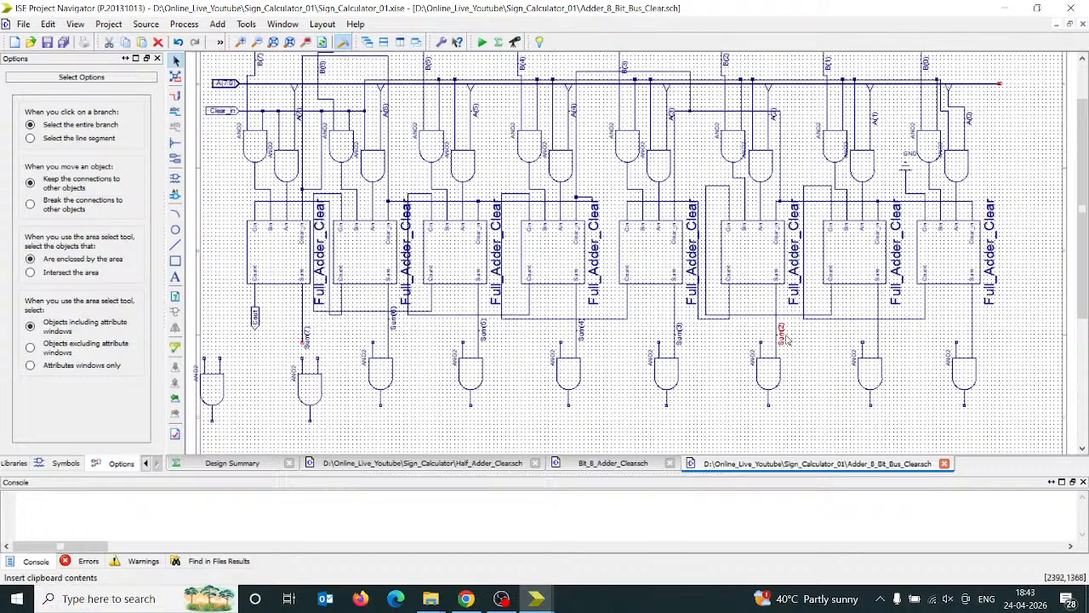
key("Delete")
left_click(679, 333)
key("Delete")
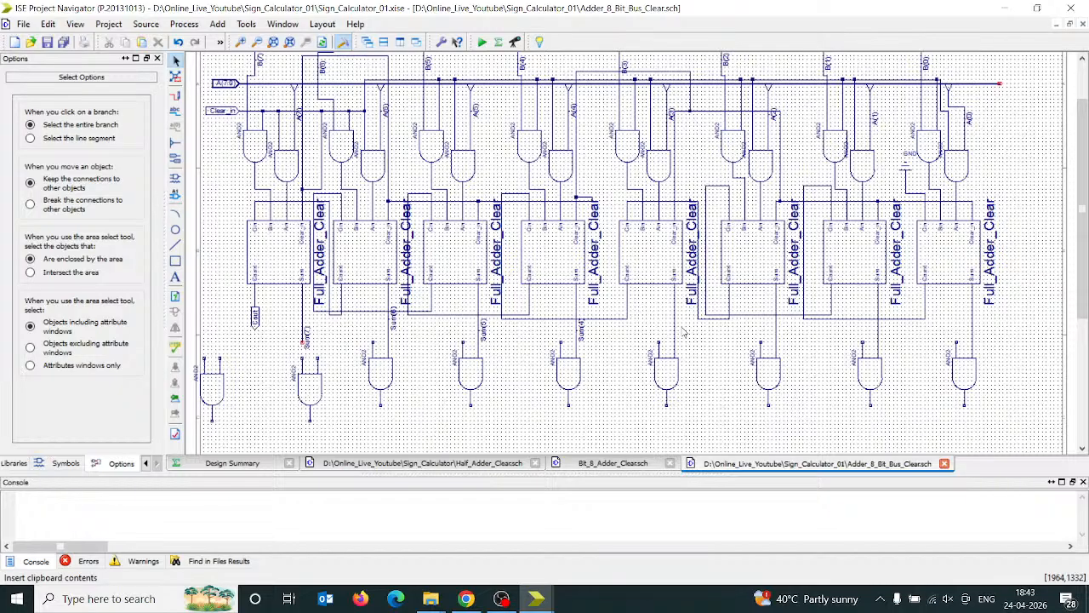
left_click(582, 330)
key("Delete")
left_click(489, 337)
key("Delete")
left_click(395, 320)
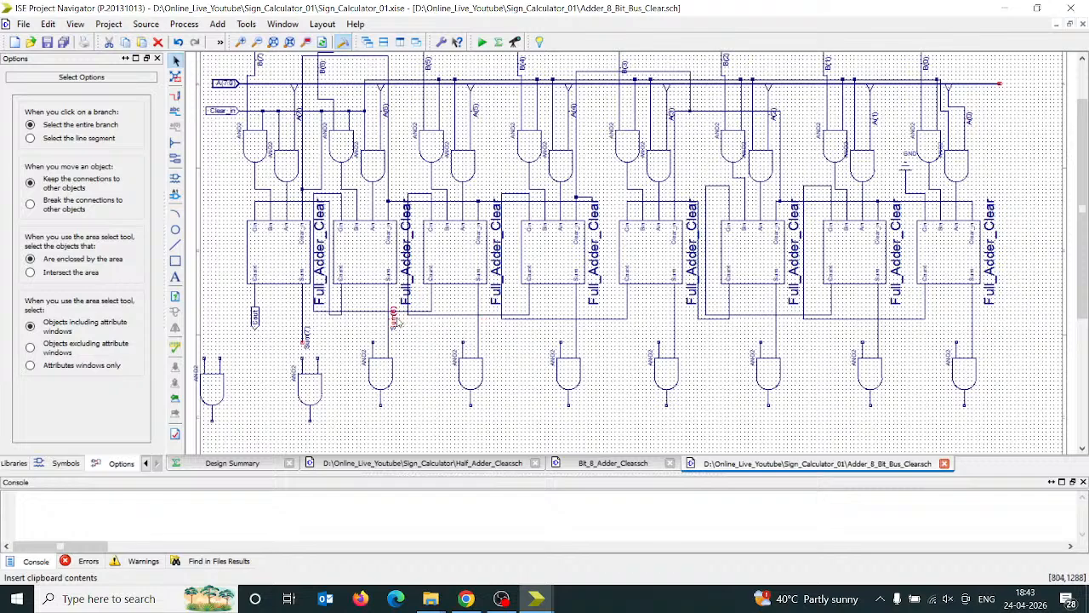
key("Delete")
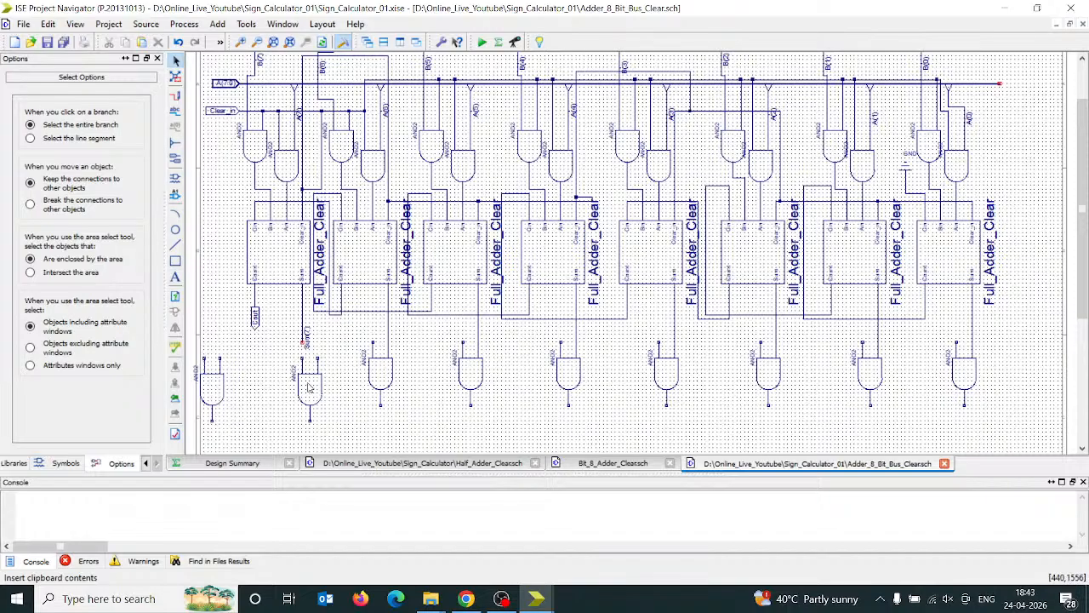
- Move the AND2 gate below the Sum(7) wire so its right input pin attaches to that wire
left_click_drag(309, 387, 292, 373)
left_click(300, 422)
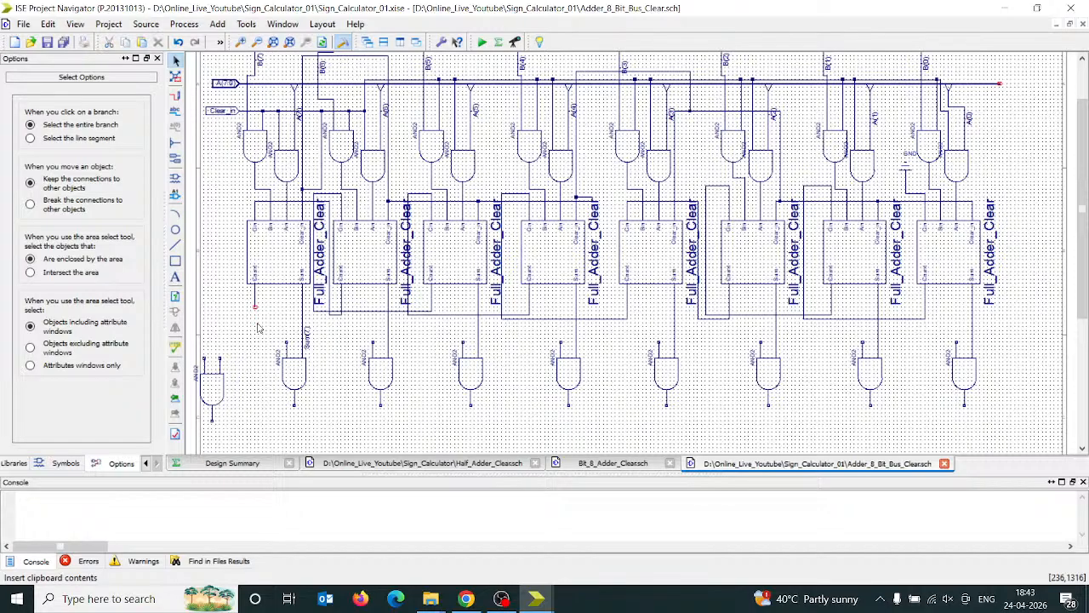
- Attach the loose AND2 gate to the bit 7 adder's Cout wire and wire the left input pins of all nine lower AND2 gates together
left_click_drag(211, 385, 247, 349)
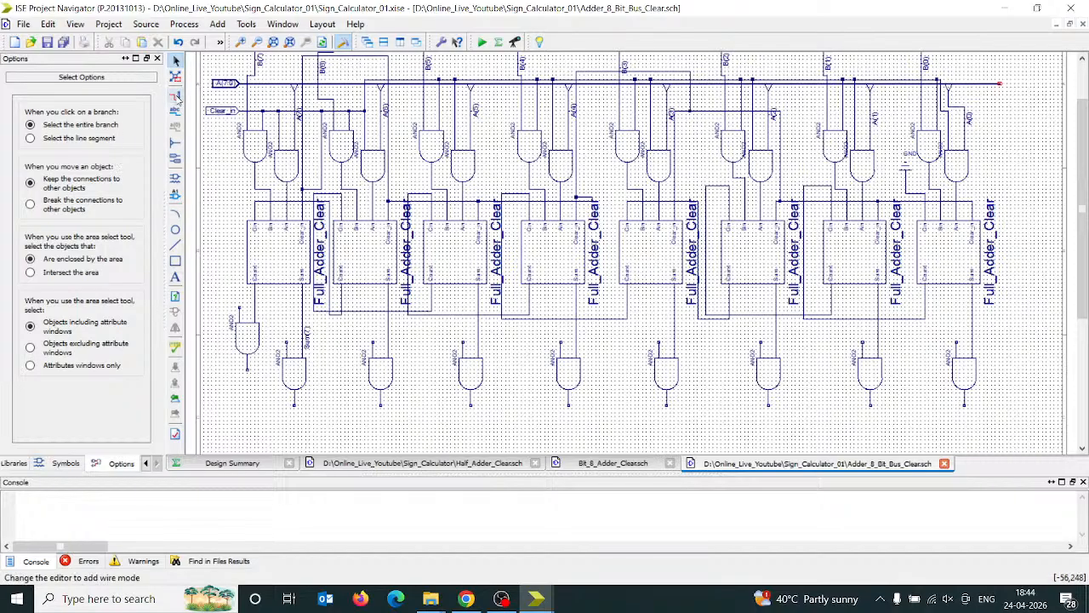
left_click(176, 95)
left_click(239, 307)
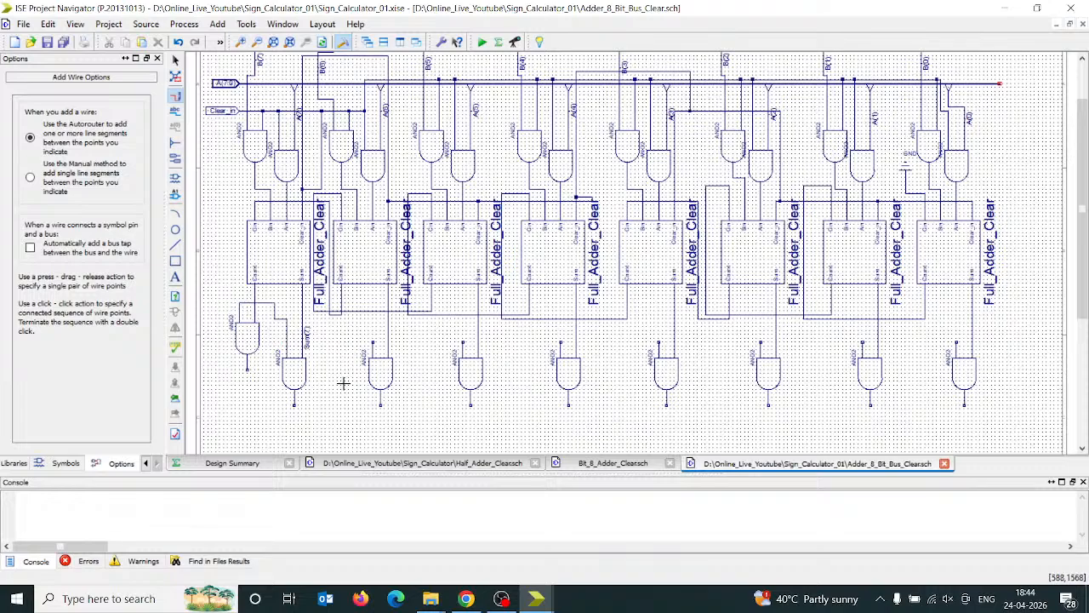
left_click(286, 319)
left_click(370, 318)
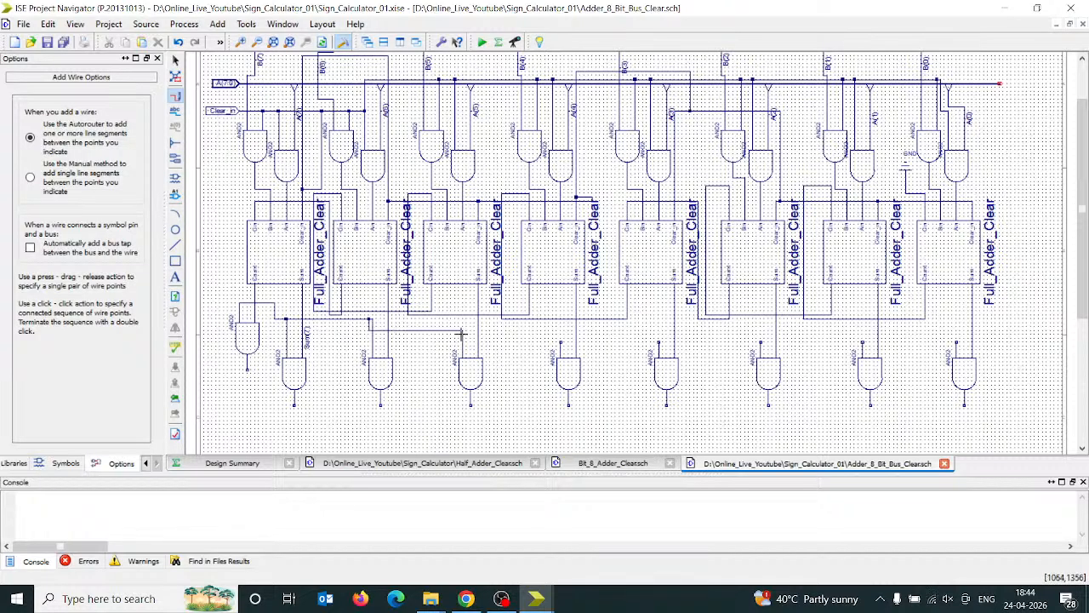
left_click(462, 333)
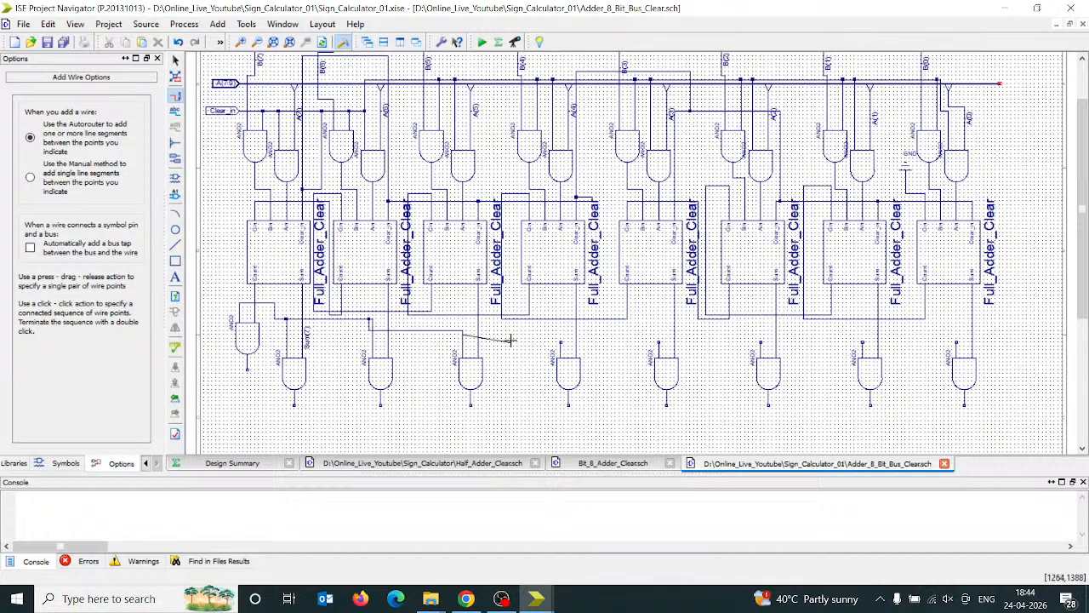
left_click(559, 335)
left_click(659, 334)
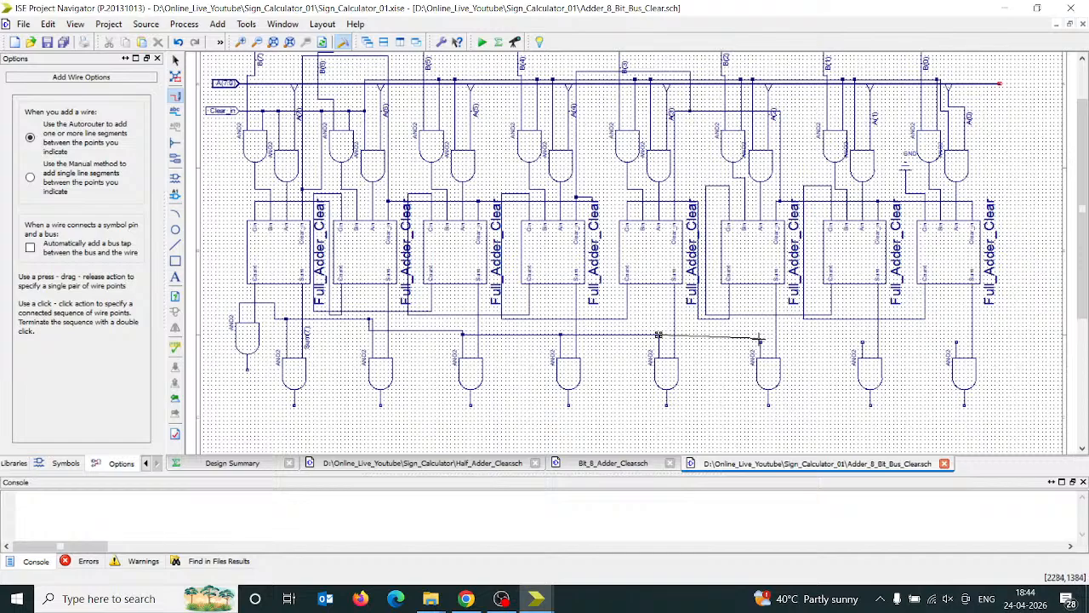
left_click(760, 341)
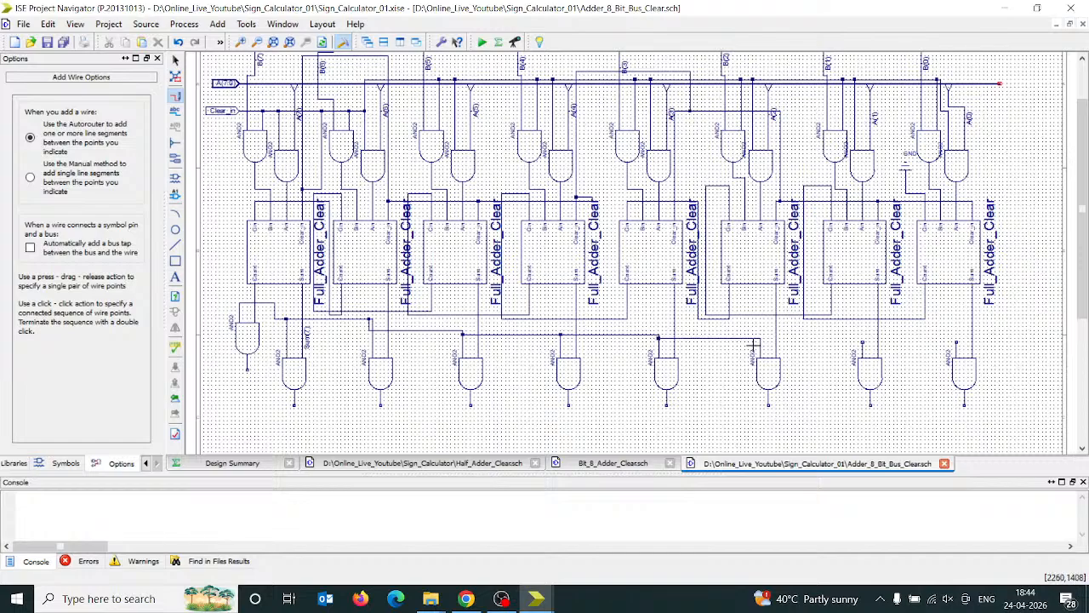
left_click(862, 338)
double_click(955, 340)
- Add automatic I/O markers to the outputs of the lower AND2 gates for bits 0 through 4
scroll(1085, 302, "down", 1)
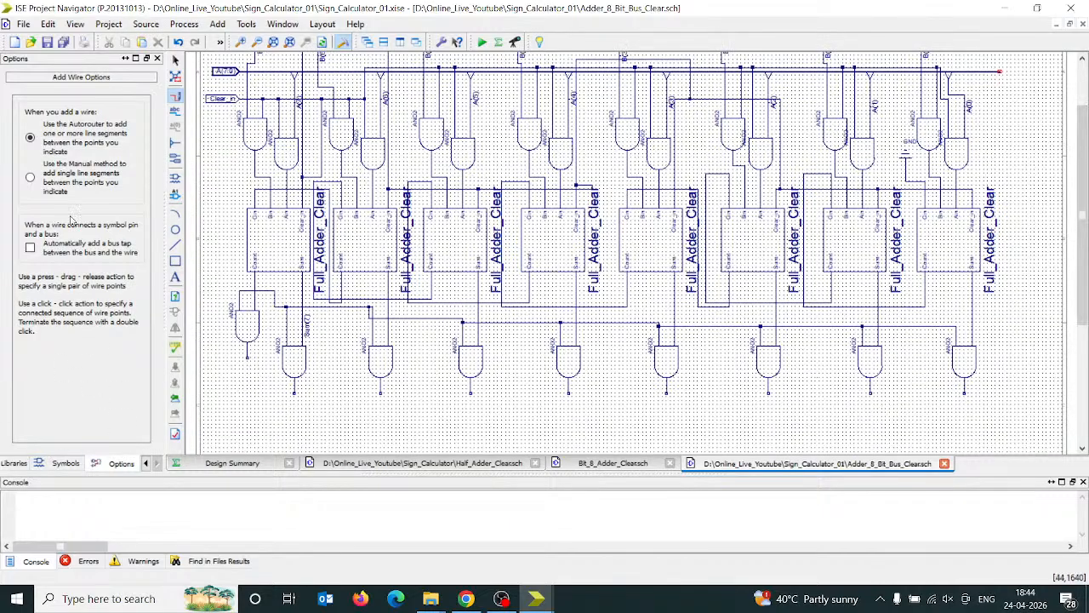
left_click(175, 159)
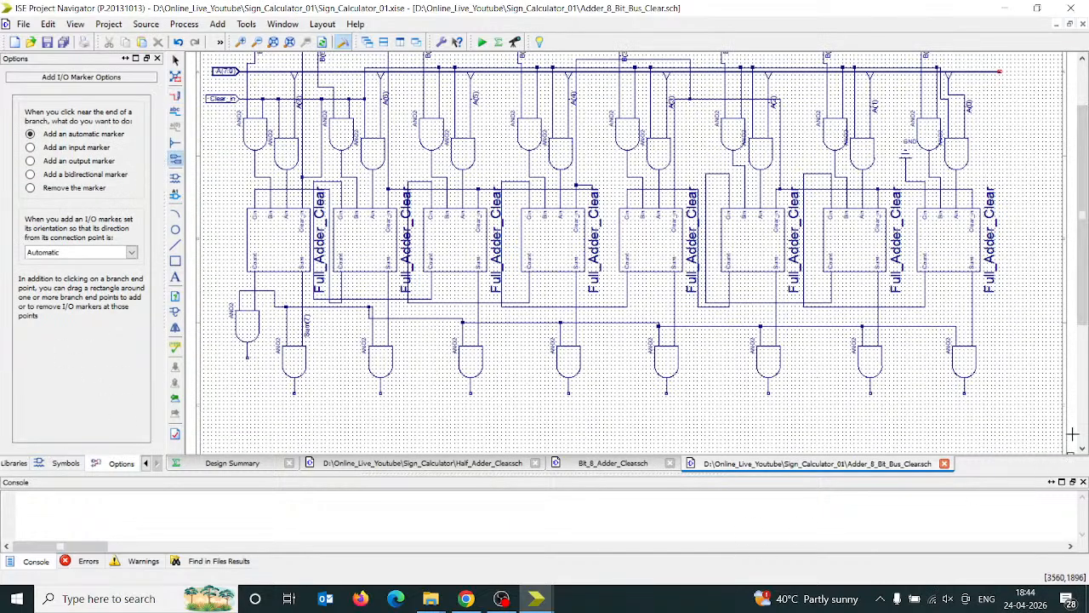
left_click(964, 393)
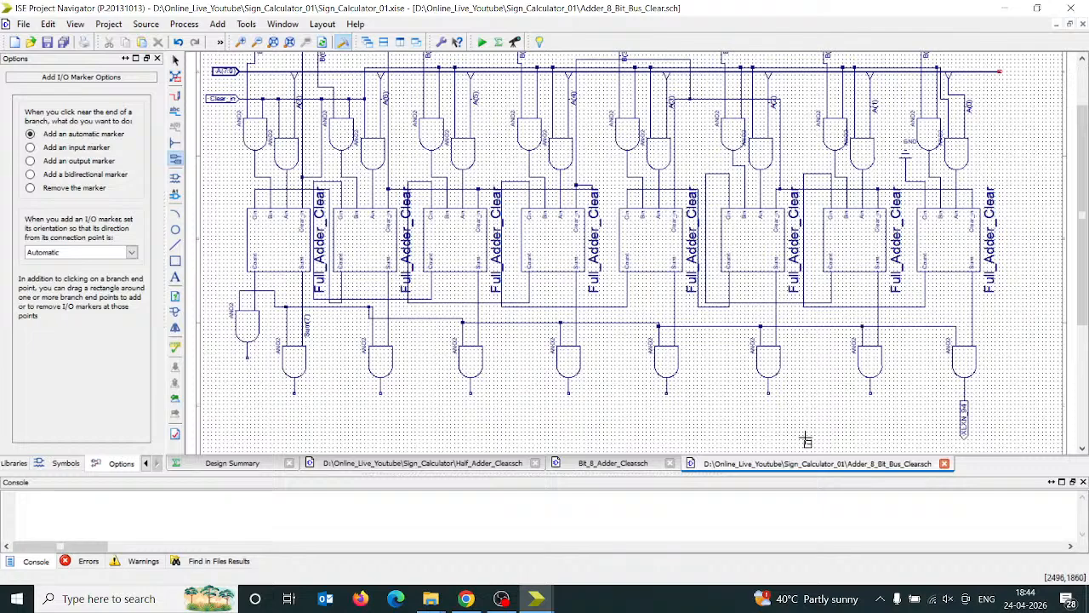
left_click(870, 394)
left_click(767, 394)
left_click(667, 393)
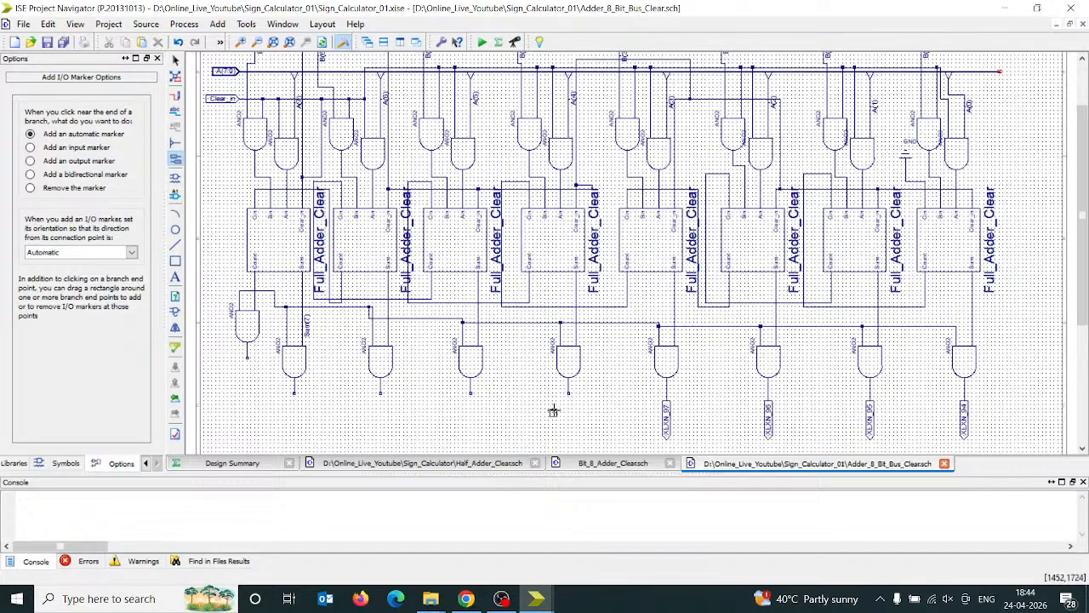
left_click(569, 393)
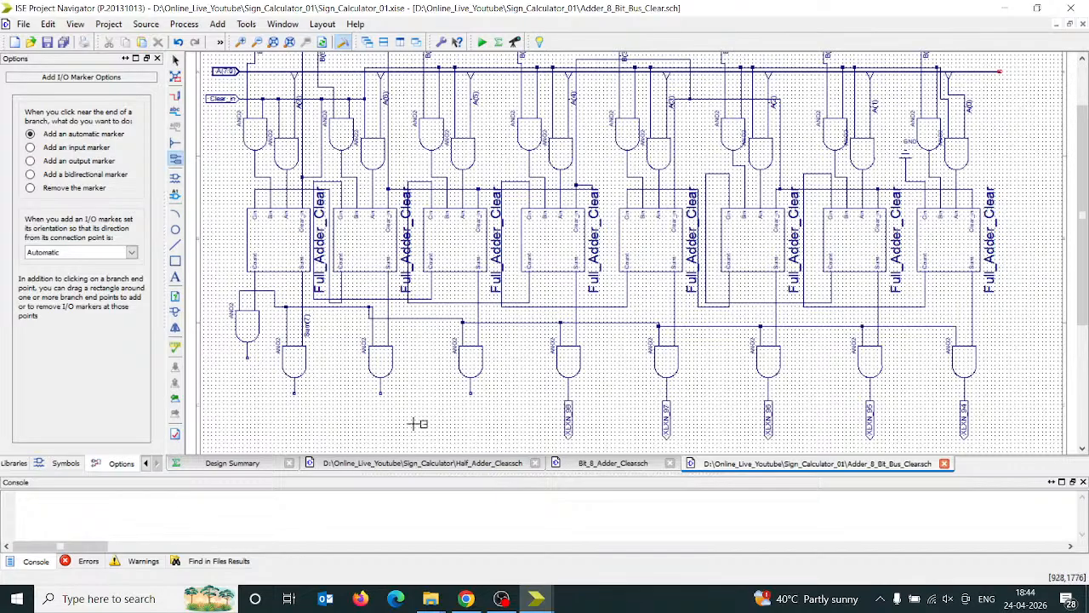
- Add automatic I/O markers to the unmarked outputs of the third and second AND gates from the left in the bottom row
left_click(471, 393)
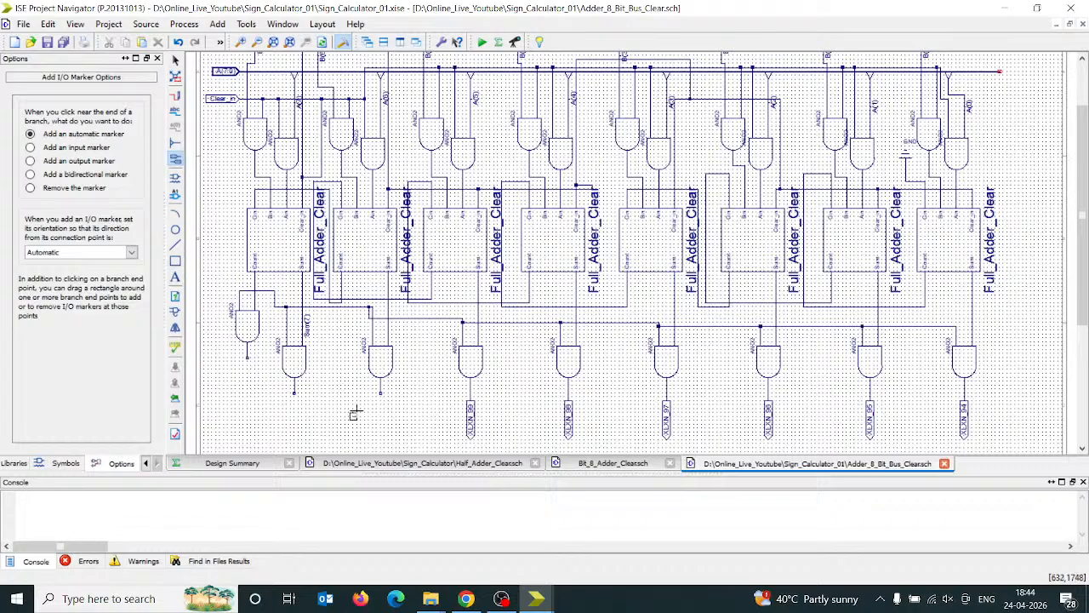
left_click(380, 393)
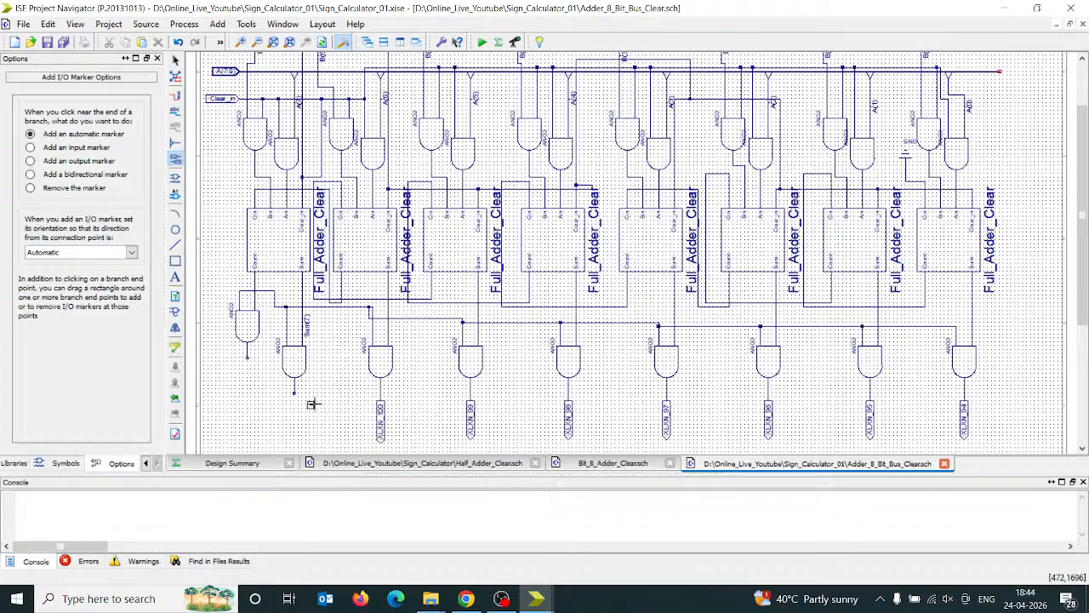
- Undo all the I/O markers placed on the outputs of the bottom row of AND gates
key("ctrl+z")
key("ctrl+z")
key("ctrl+z")
key("ctrl+z")
key("ctrl+z")
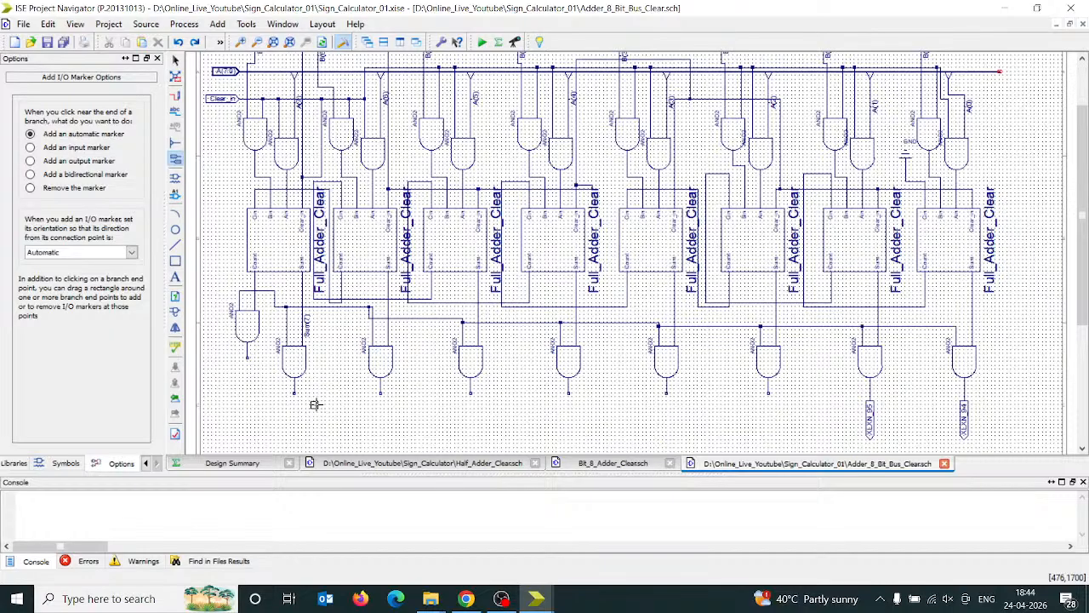
key("ctrl+z")
key("ctrl+z")
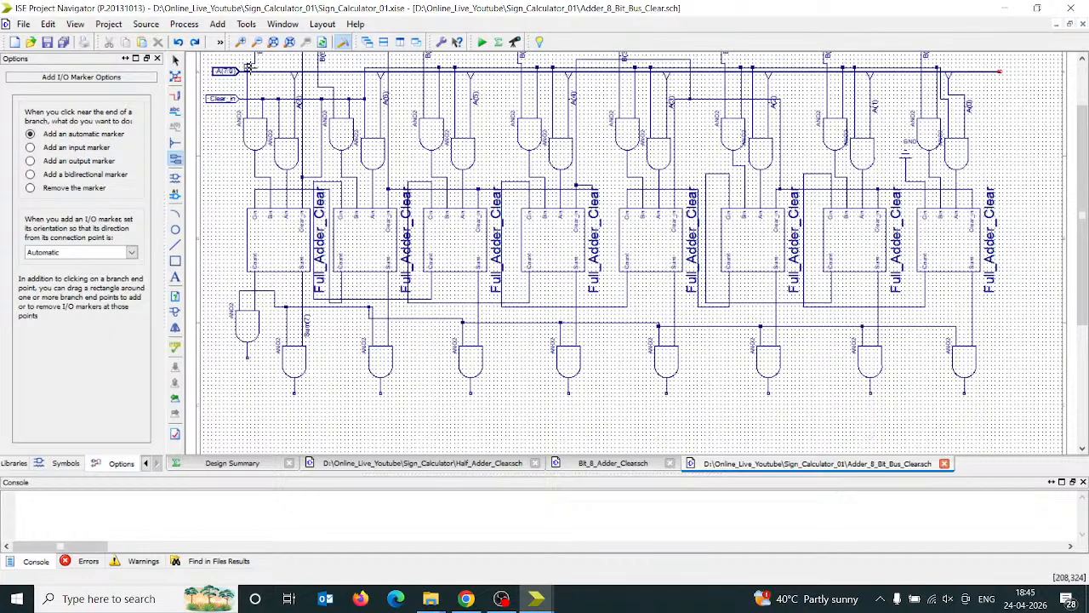
left_click(175, 95)
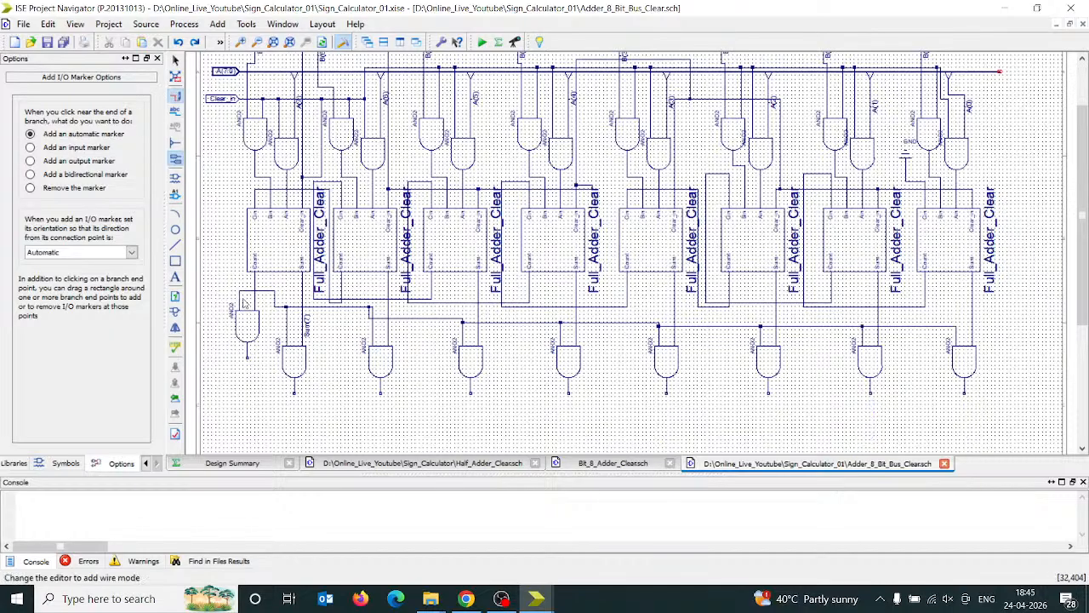
left_click(240, 412)
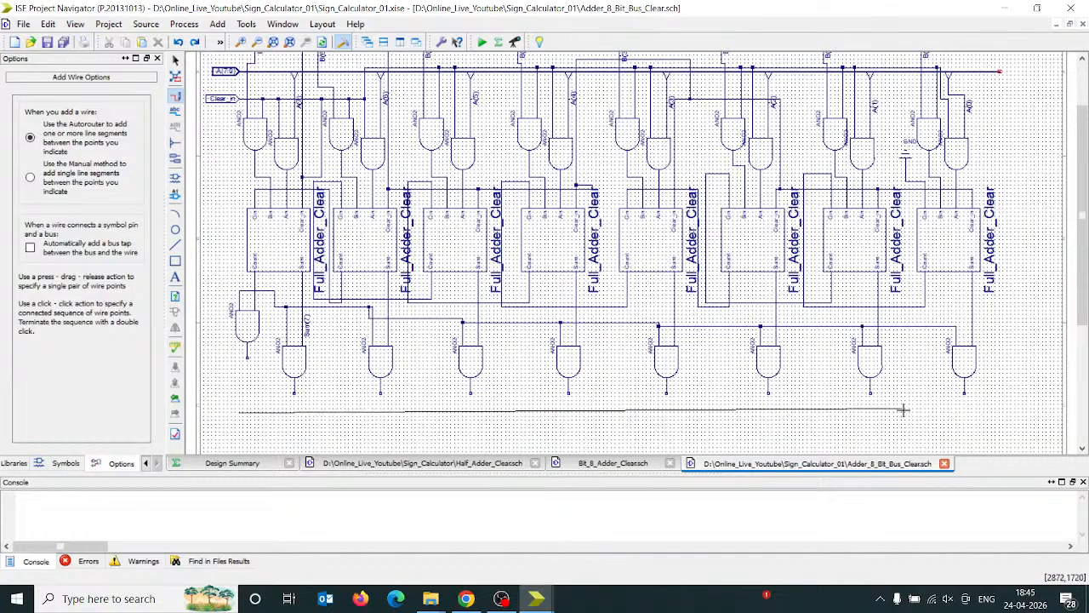
key("Escape")
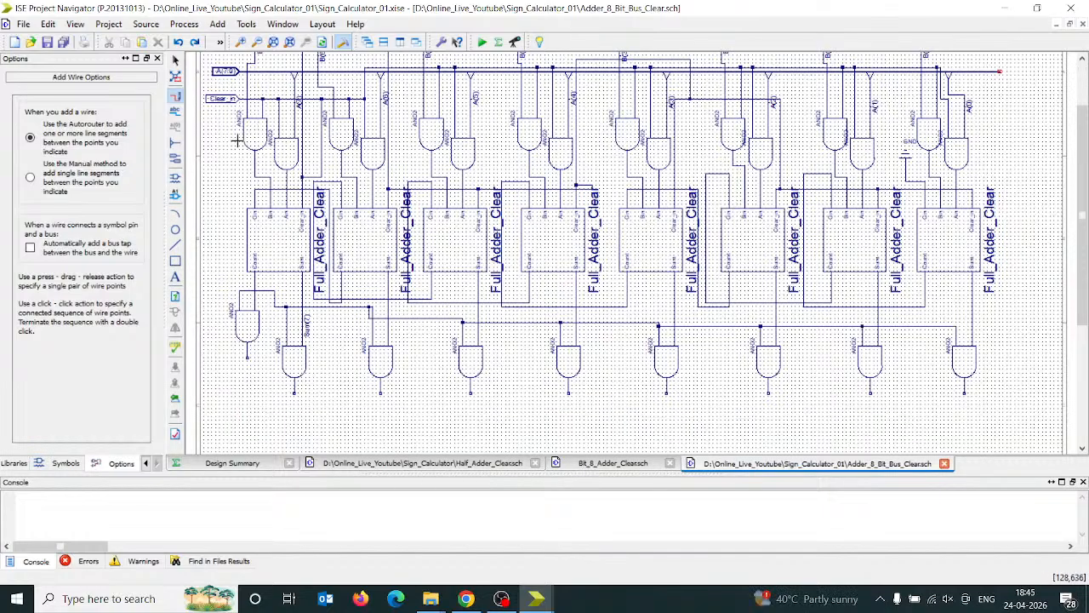
- Draw one long horizontal wire below the row of output AND gates, spanning the width of the circuit
left_click(273, 41)
left_click_drag(1085, 315, 1085, 347)
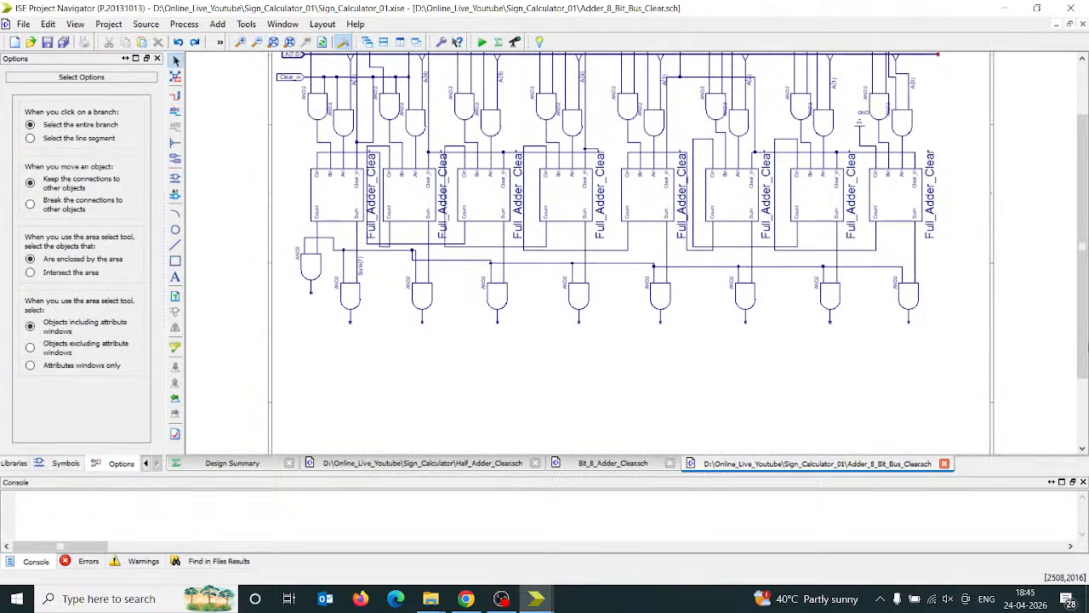
left_click(174, 96)
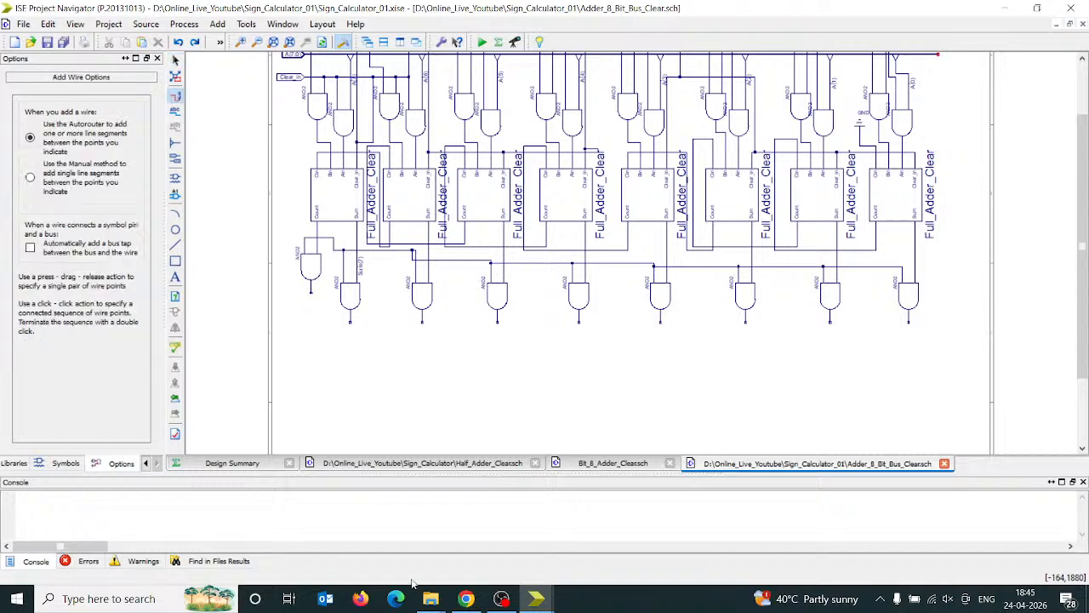
left_click(298, 391)
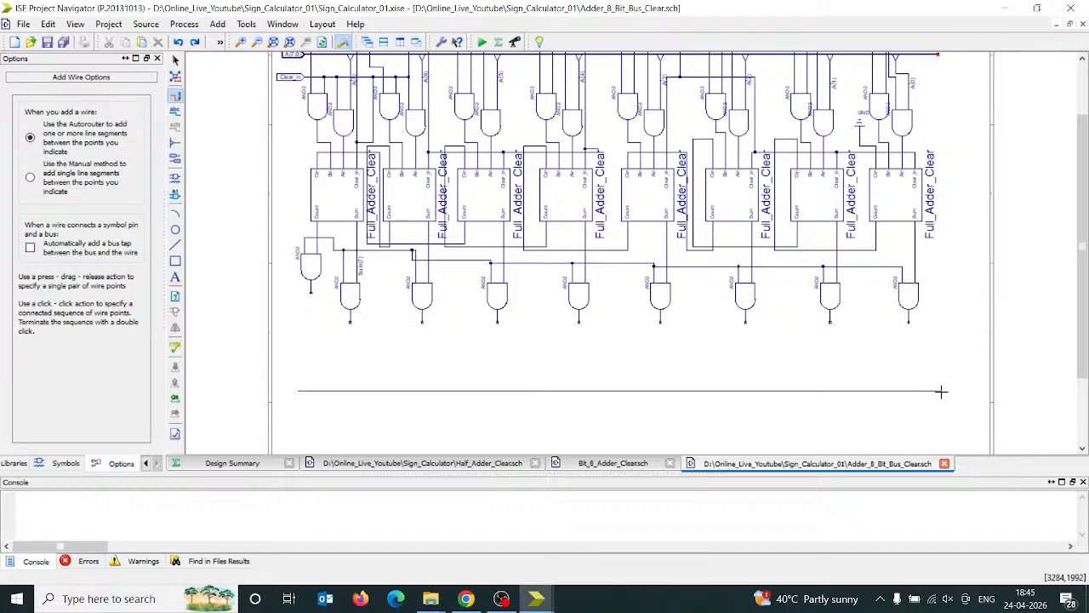
double_click(941, 391)
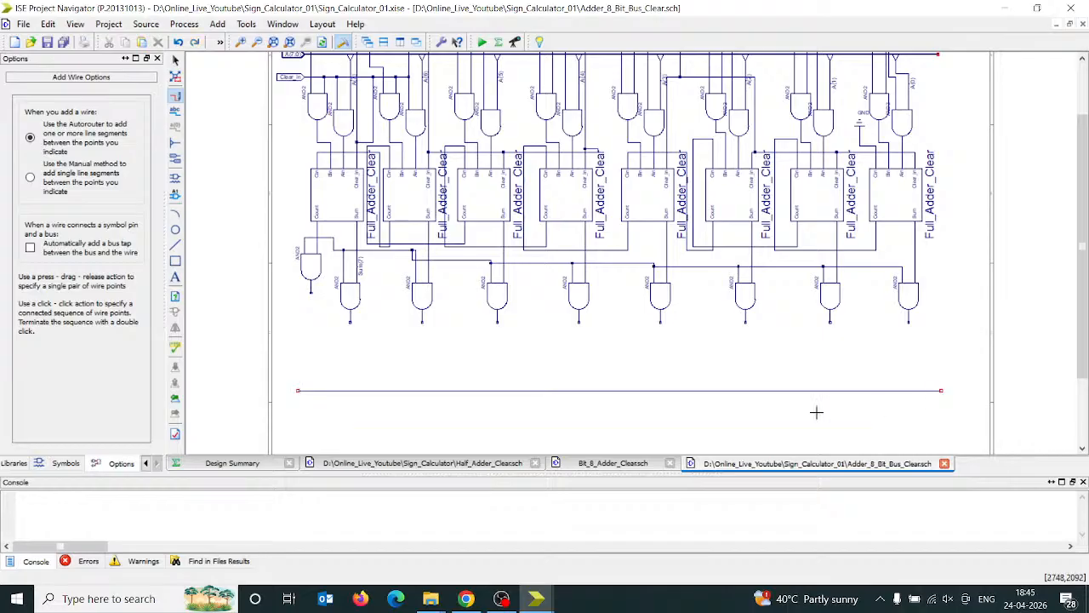
- Add an automatic I/O marker at the right end of the long horizontal wire
left_click(175, 158)
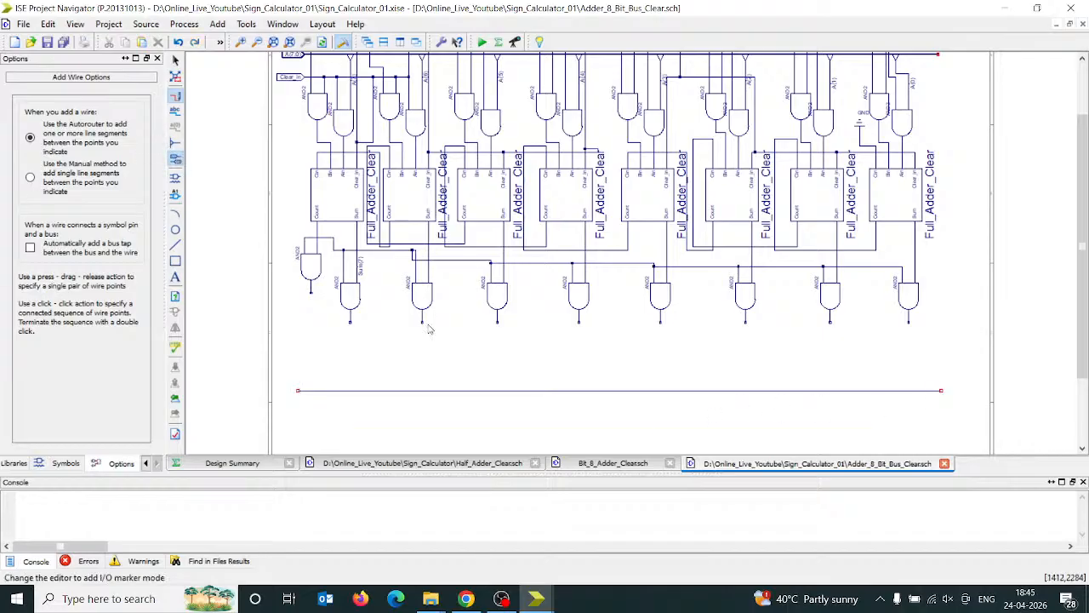
left_click(941, 390)
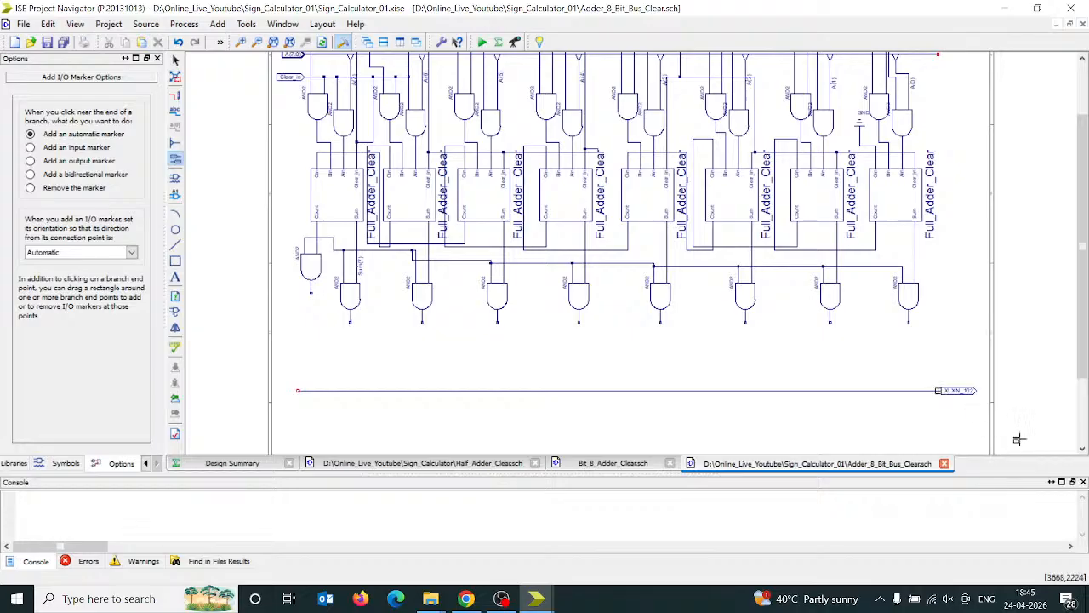
key("Escape")
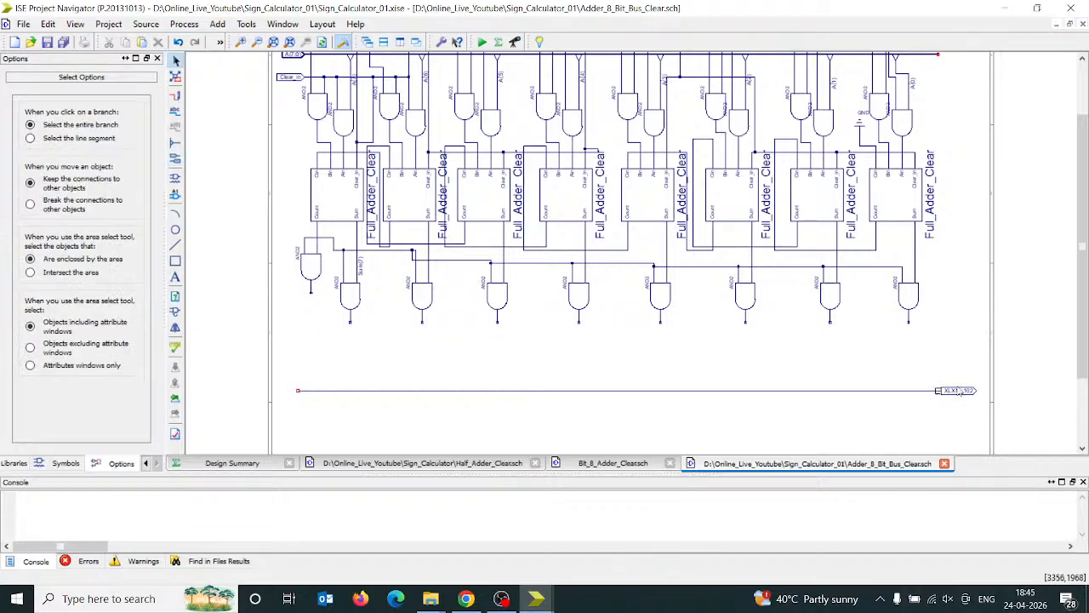
- Rename the net of the long wire's output marker to Sum(7:0), turning it into a bus
double_click(956, 391)
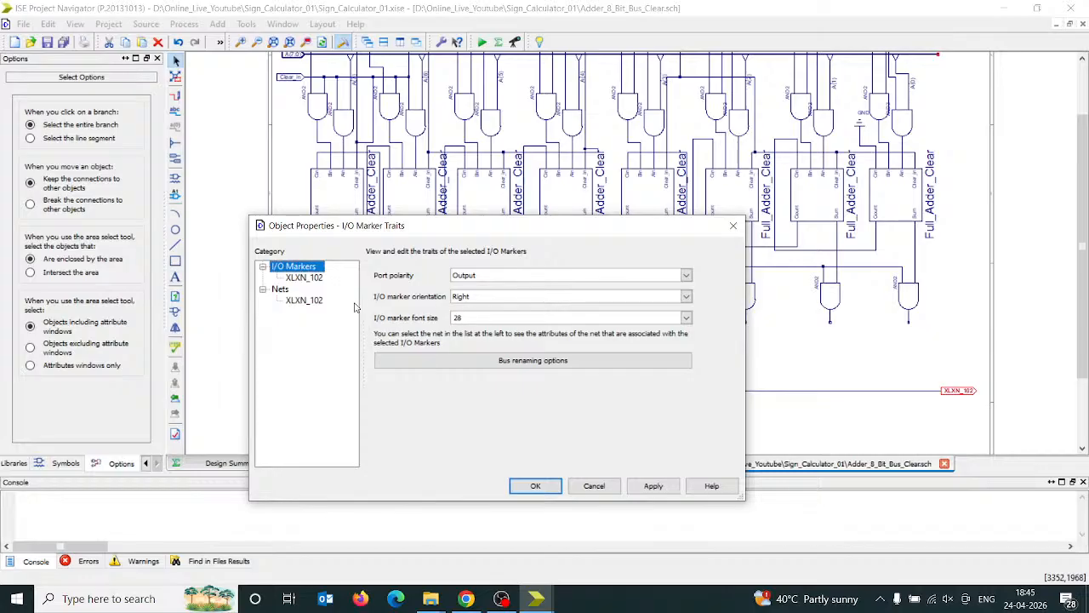
left_click(308, 299)
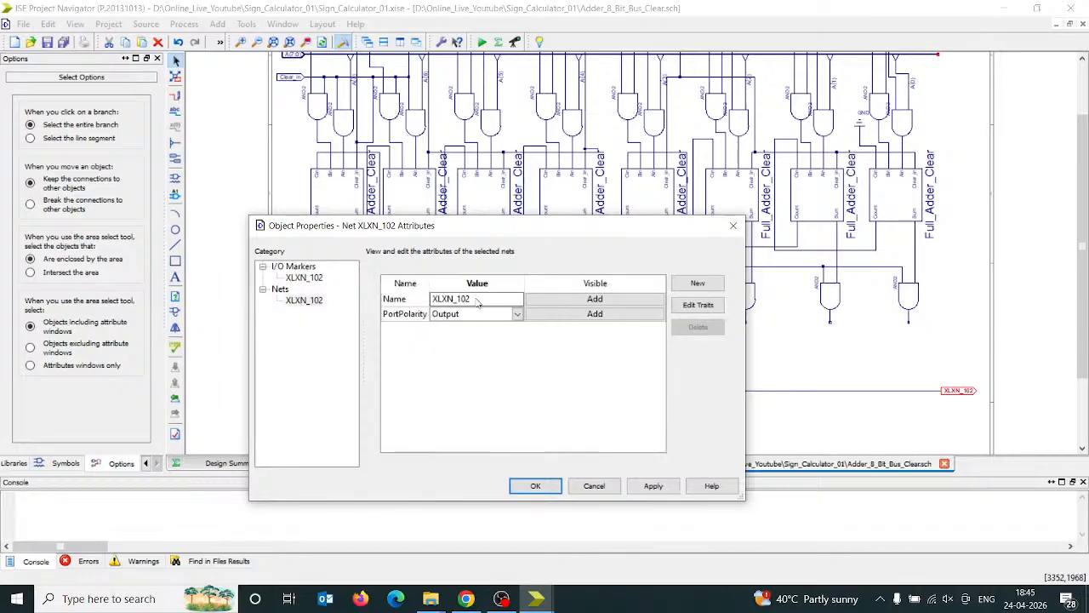
left_click_drag(473, 299, 400, 291)
type("Sum(7:0")
left_click(536, 486)
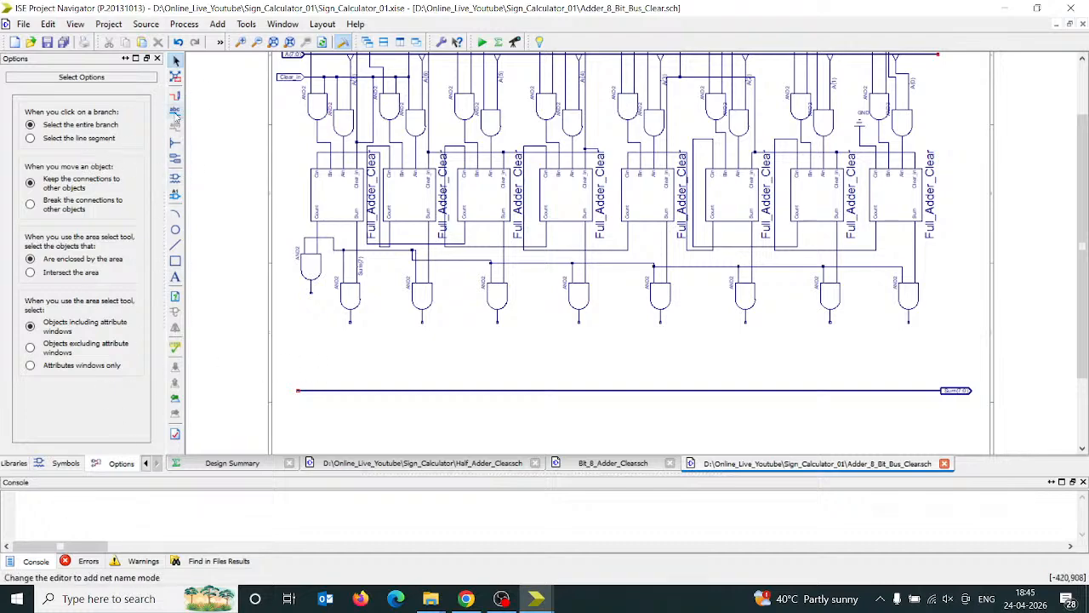
- Place eight bus taps along the Sum(7:0) bus, one beneath each sum output AND gate, with the broad end at the bottom
left_click(175, 145)
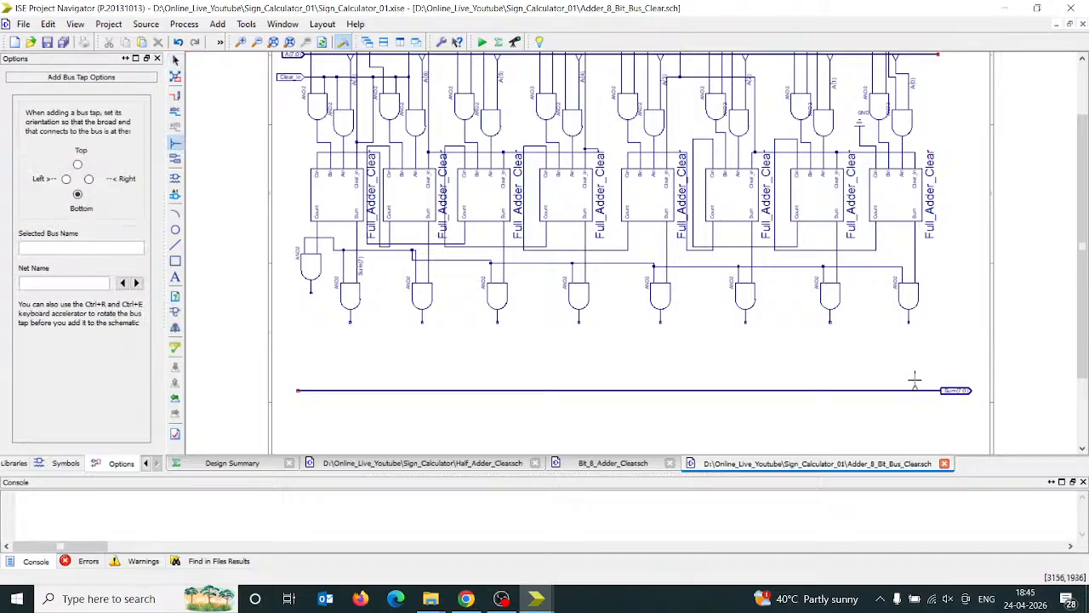
left_click(915, 380)
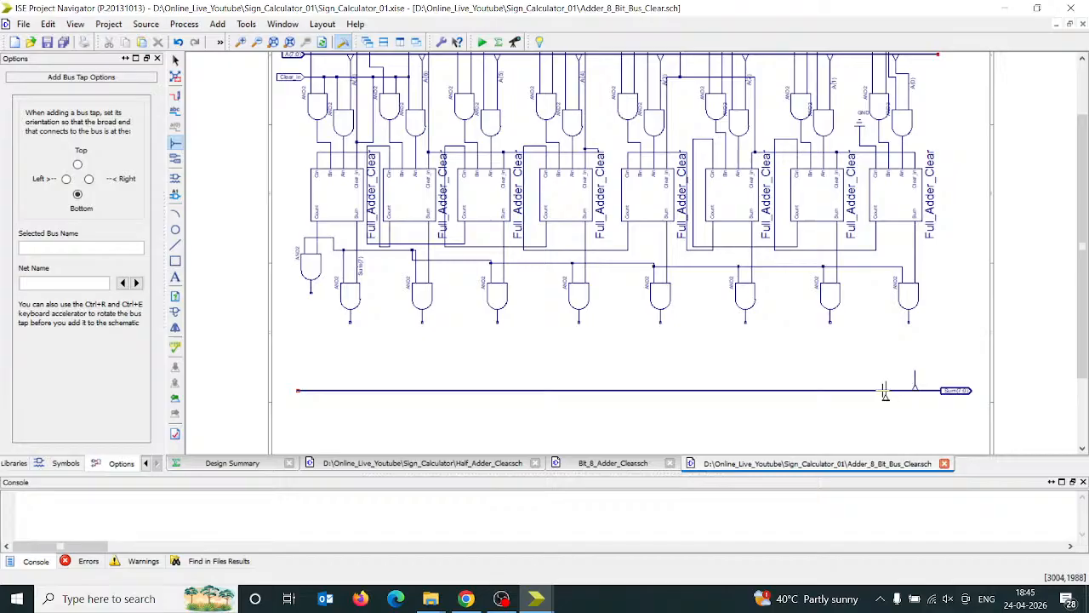
left_click(836, 381)
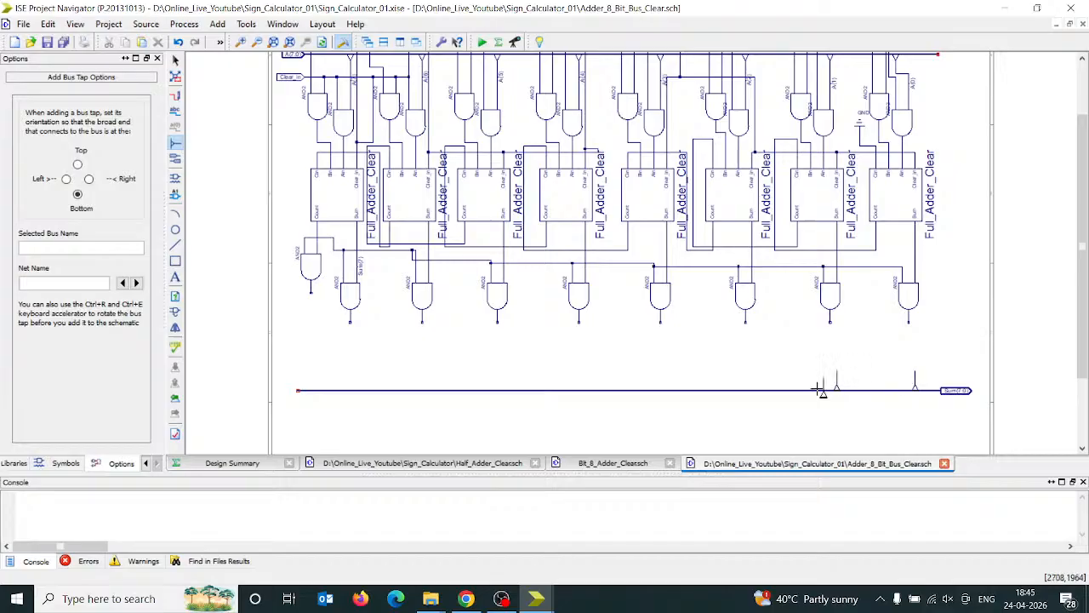
left_click(751, 380)
left_click(662, 381)
left_click(579, 380)
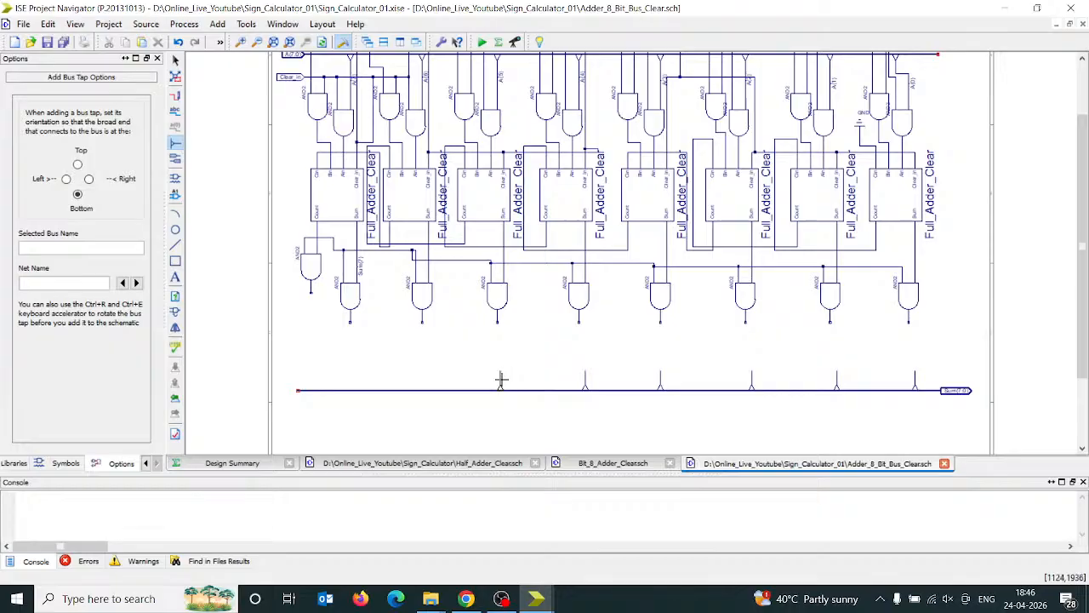
left_click(500, 381)
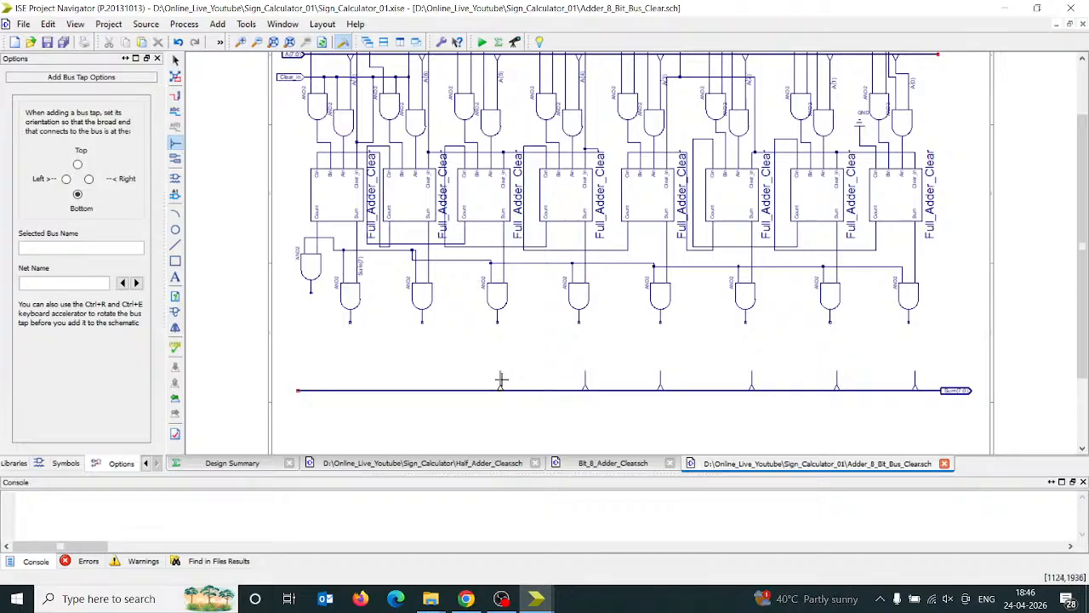
left_click(420, 380)
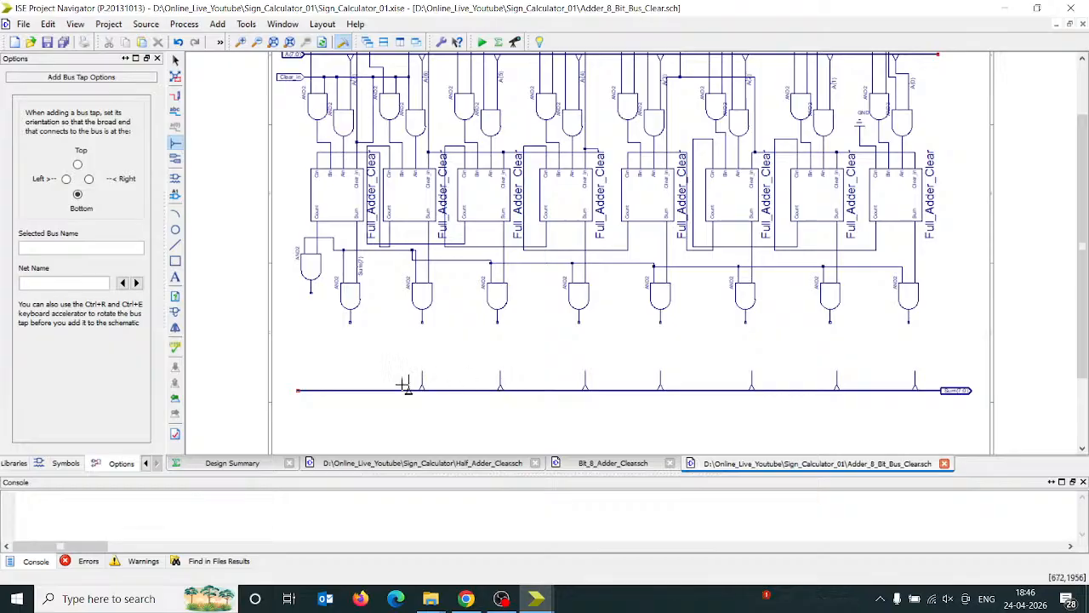
left_click(356, 381)
key("Escape")
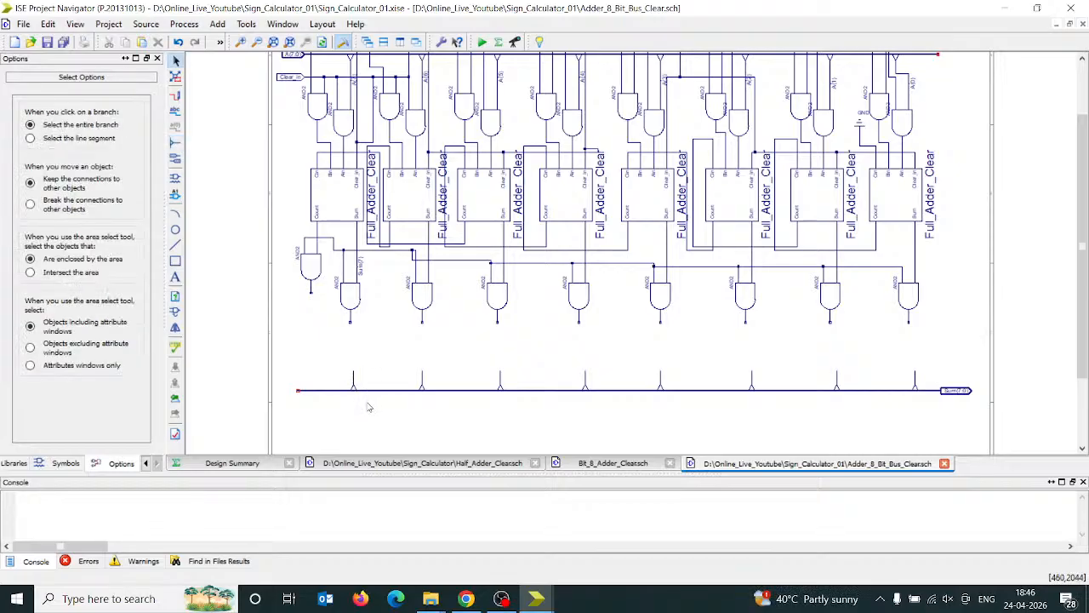
- Add an automatic I/O marker to the output of the leftmost carry-out AND gate
left_click(175, 158)
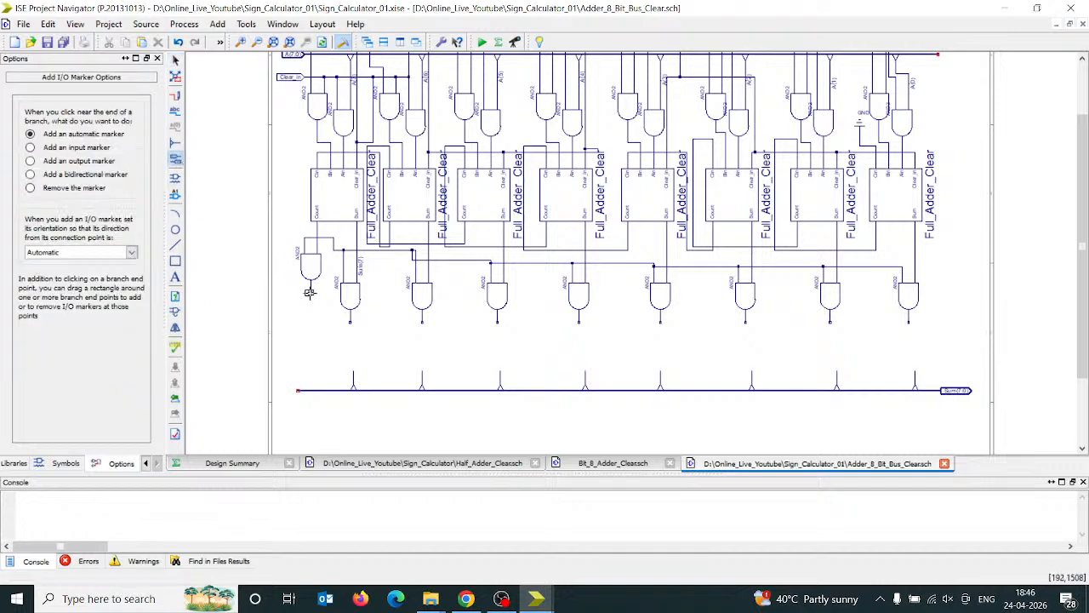
left_click(310, 296)
key("Escape")
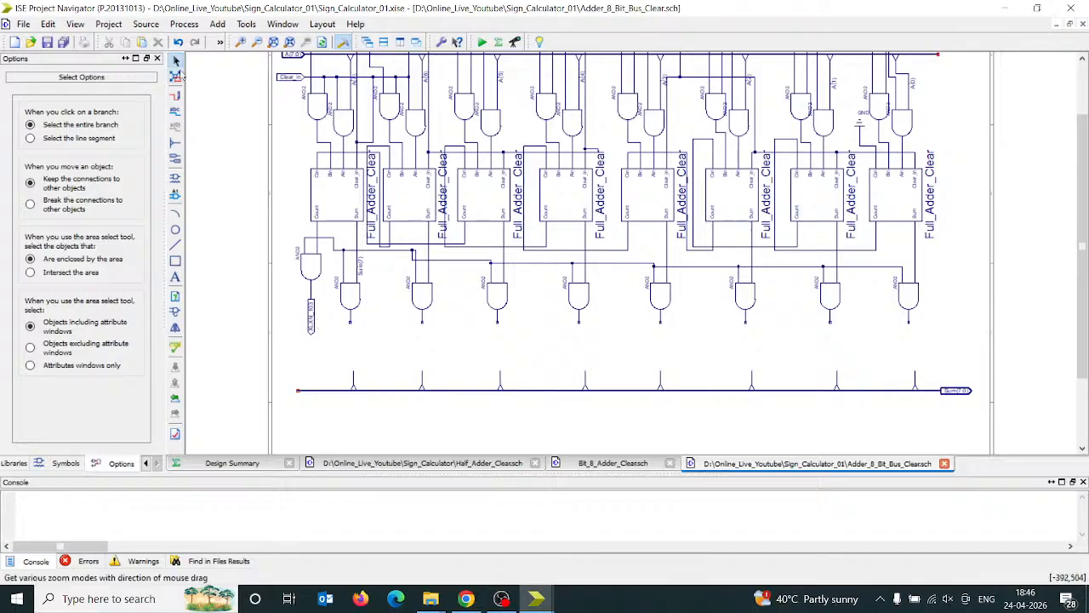
- Rename the net of the carry-out AND gate's output marker to Cout_1, trying Cout first
left_click(241, 41)
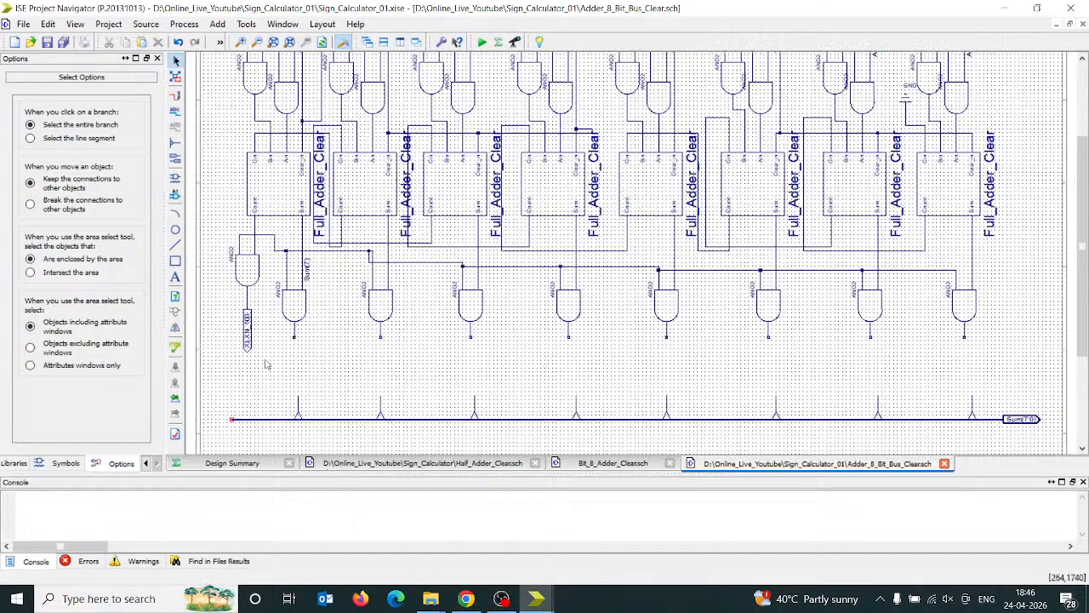
double_click(248, 332)
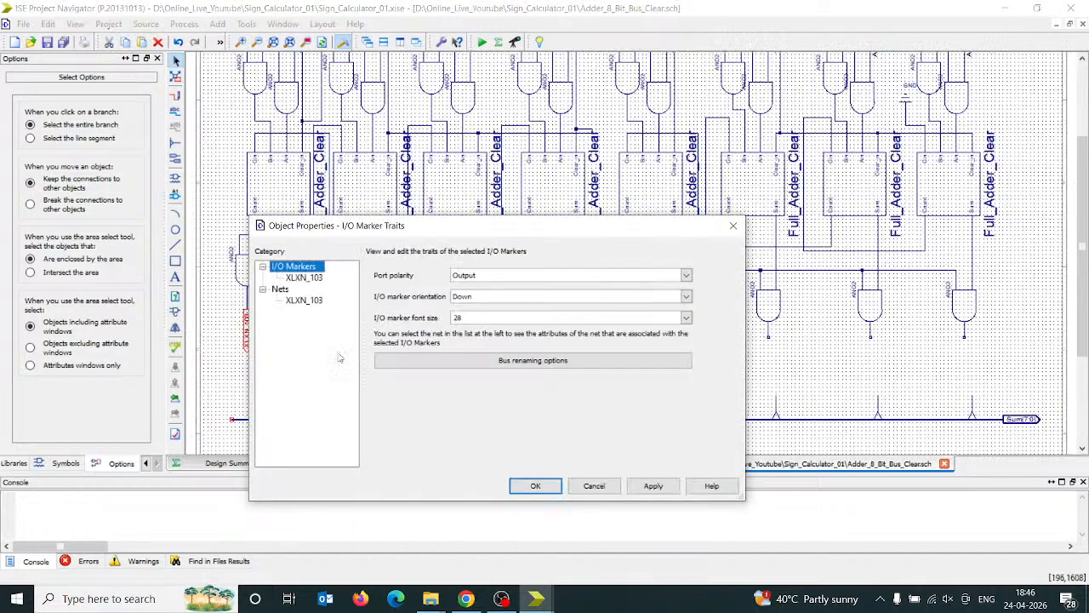
left_click(306, 301)
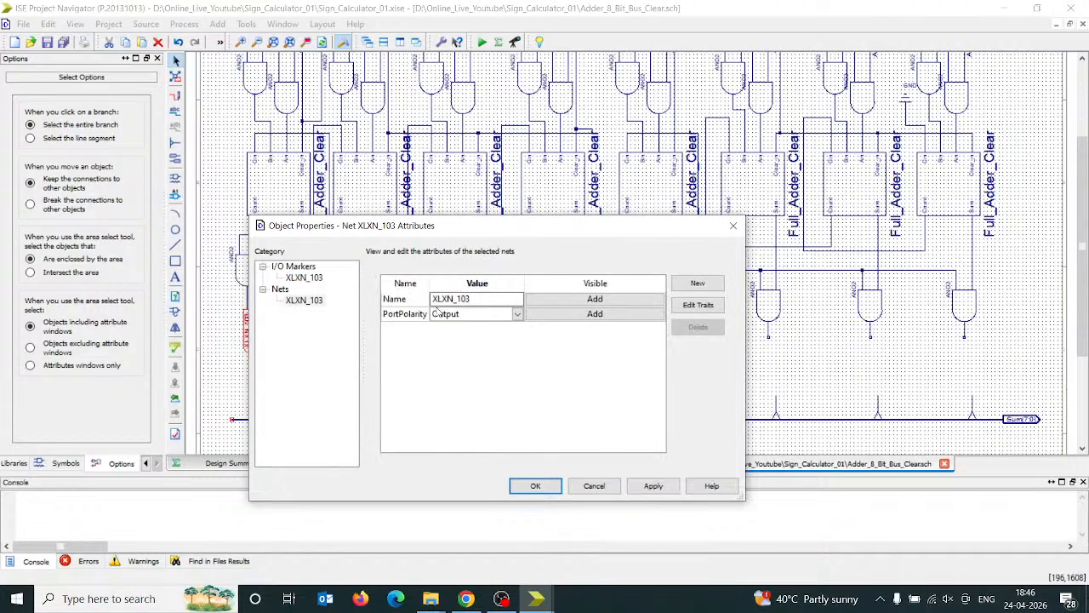
double_click(481, 295)
type("Cout")
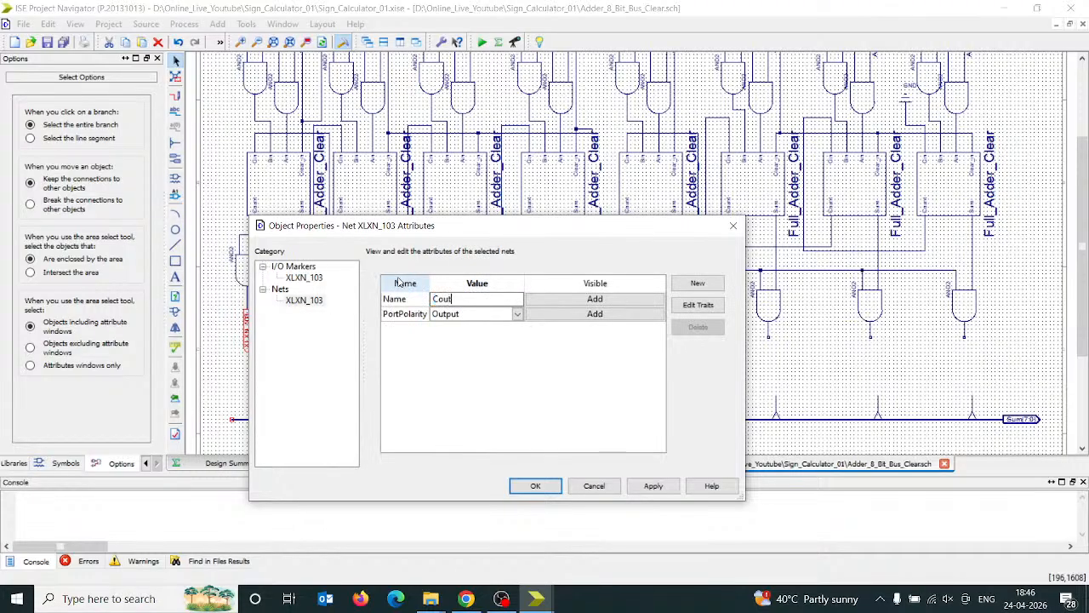
left_click(535, 485)
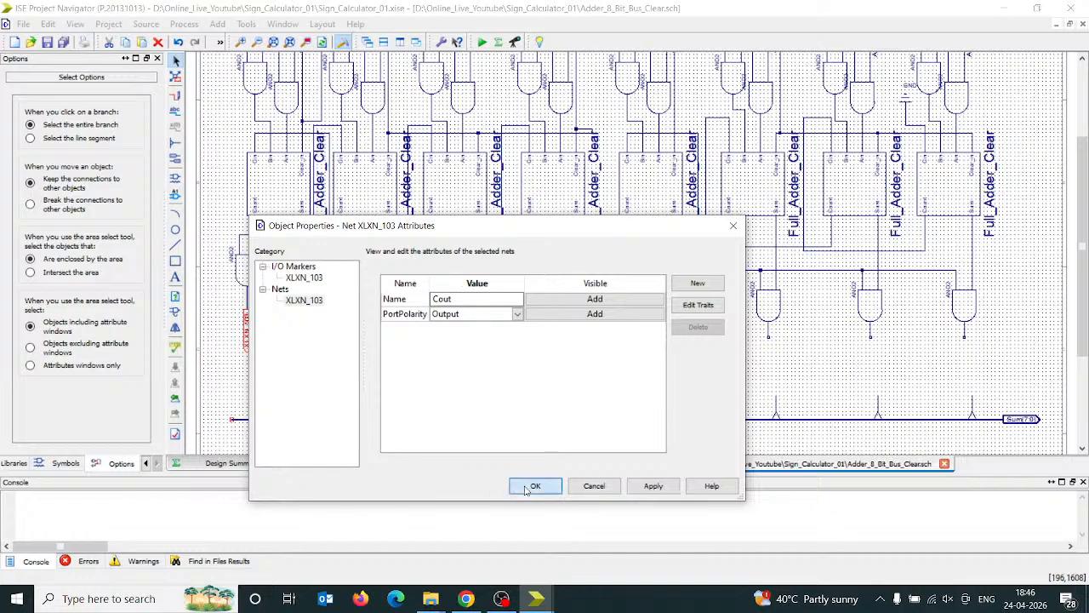
left_click(493, 381)
type("_1")
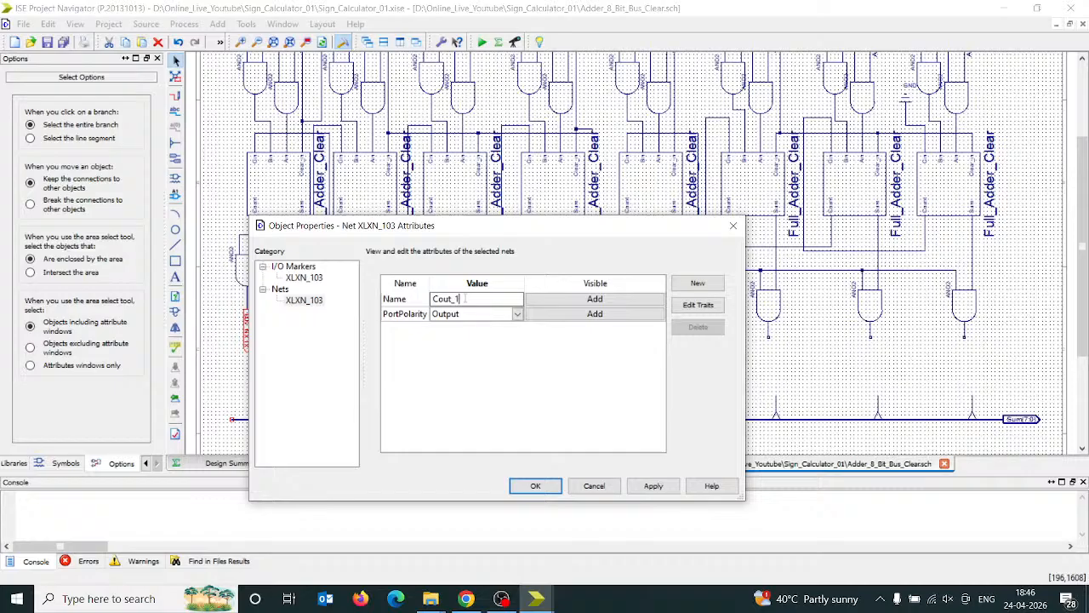
left_click(536, 484)
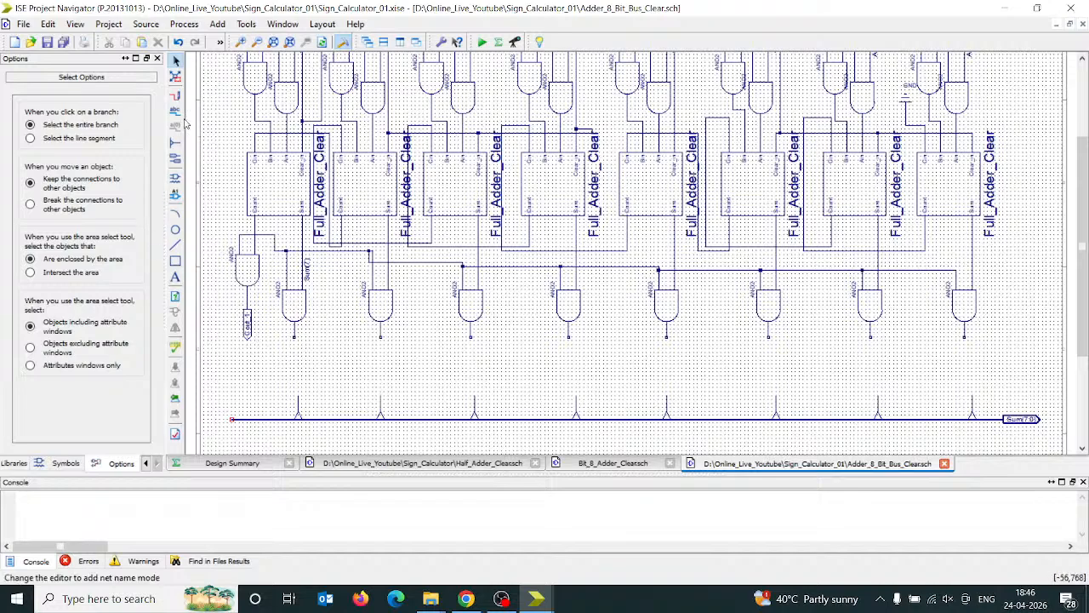
- Wire the outputs of the three leftmost sum AND gates down to the Sum(7:0) bus taps beneath them
left_click(175, 95)
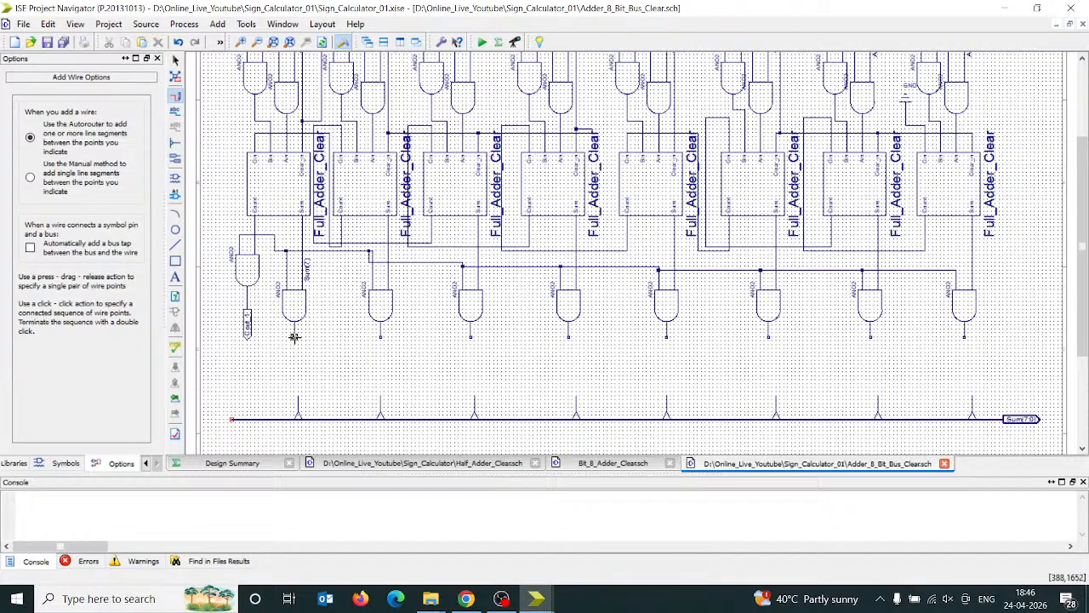
left_click(294, 339)
left_click(298, 396)
left_click(470, 337)
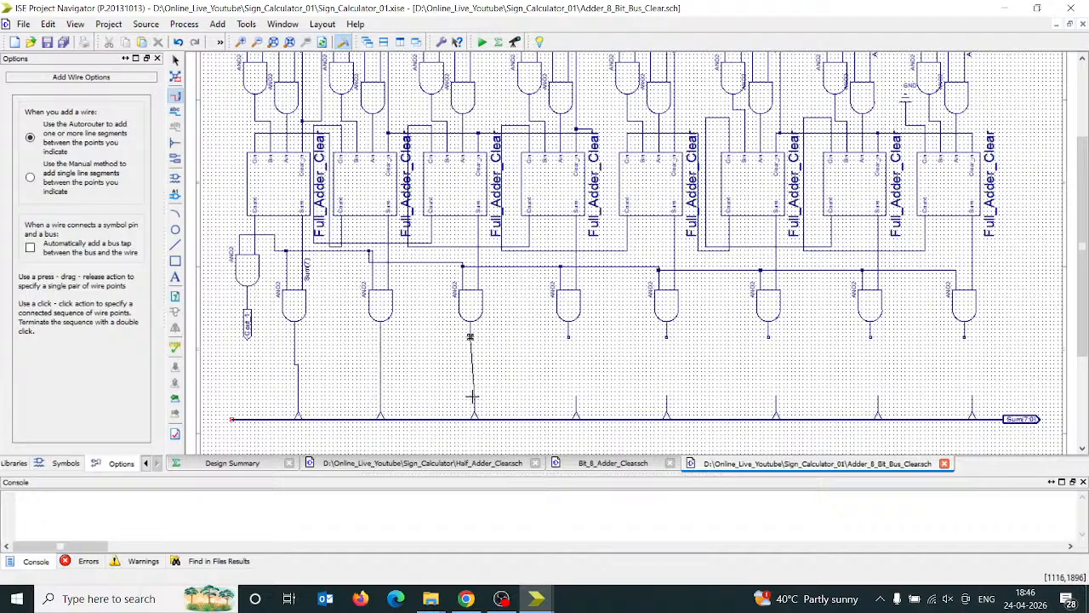
left_click(480, 402)
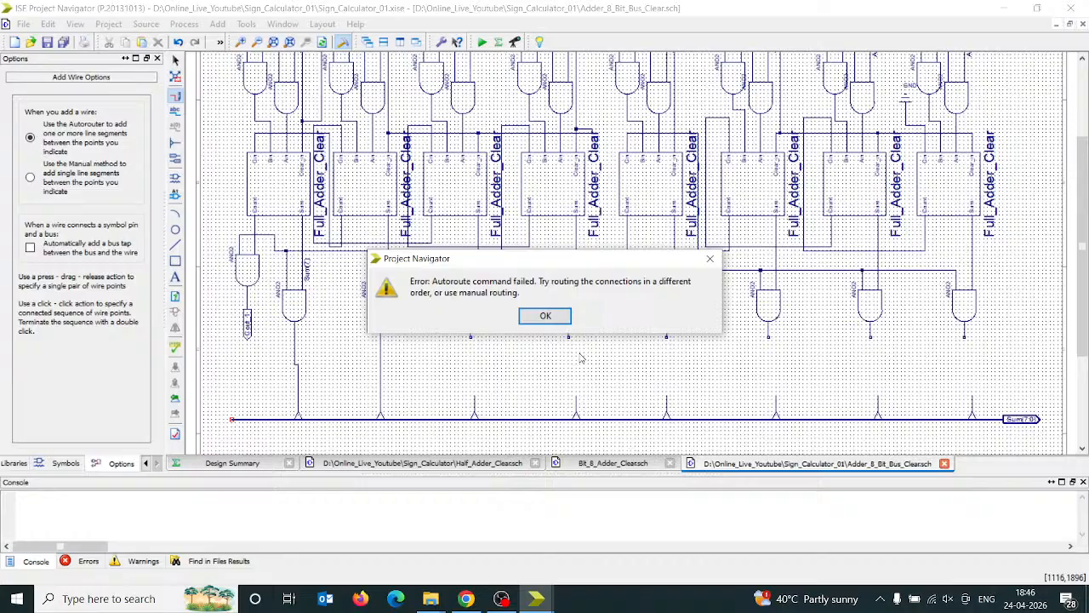
left_click(534, 321)
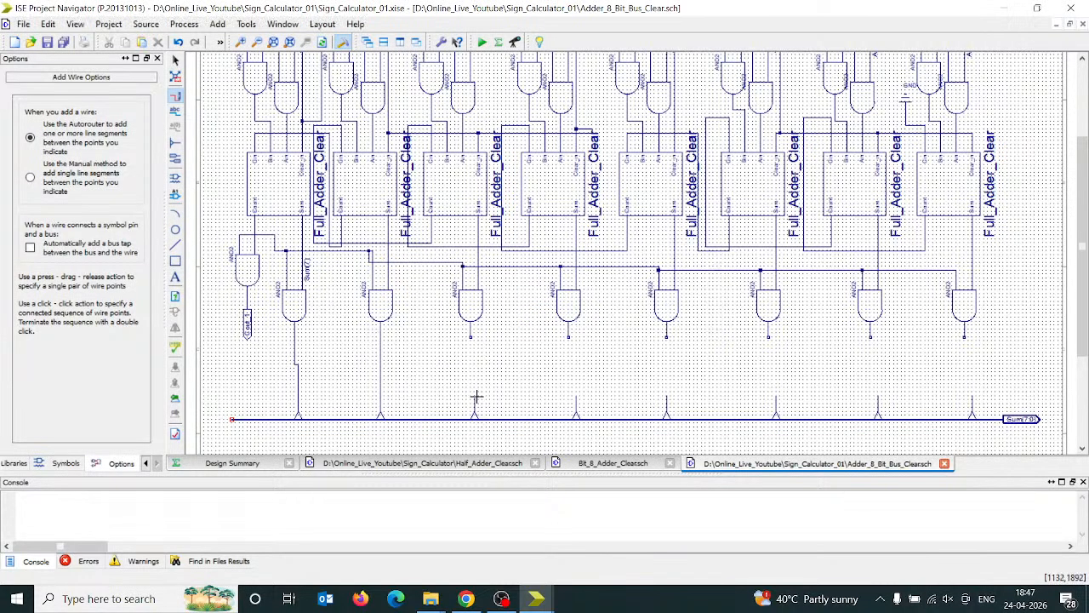
left_click(471, 337)
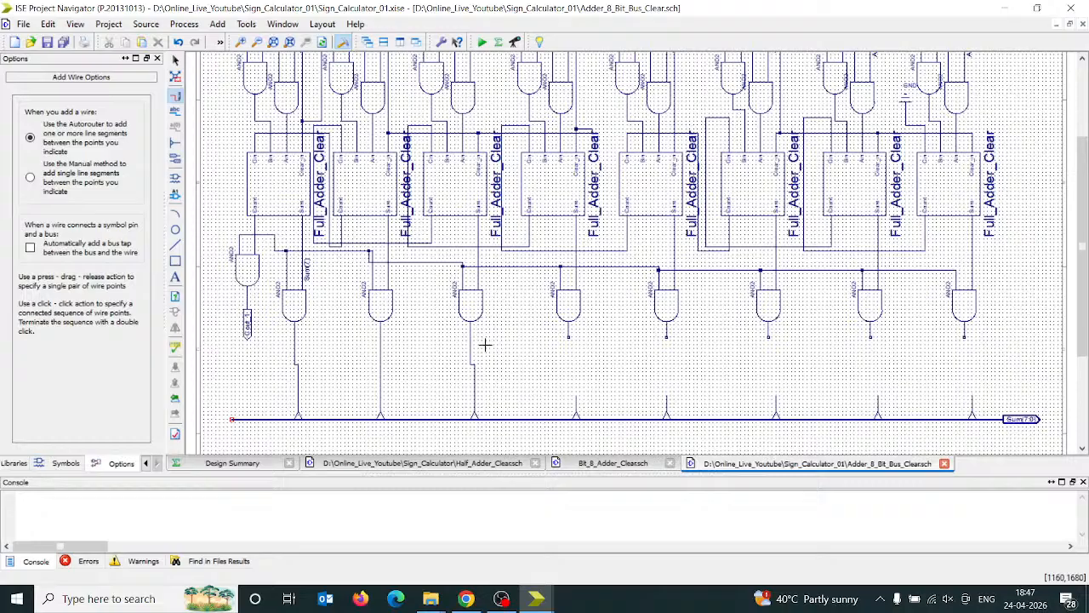
- Wire the fourth and fifth sum AND gate outputs from the left to their bus taps
left_click(568, 336)
left_click(575, 395)
left_click(666, 336)
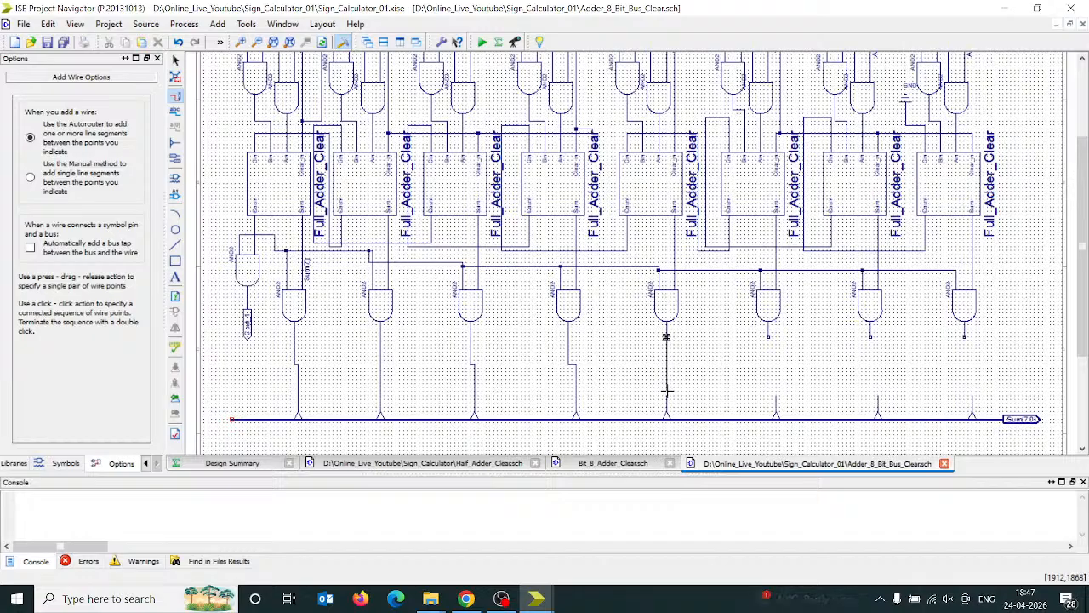
left_click(666, 394)
- Wire the sixth and seventh sum AND gate outputs from the left to their bus taps
left_click(768, 336)
left_click(776, 395)
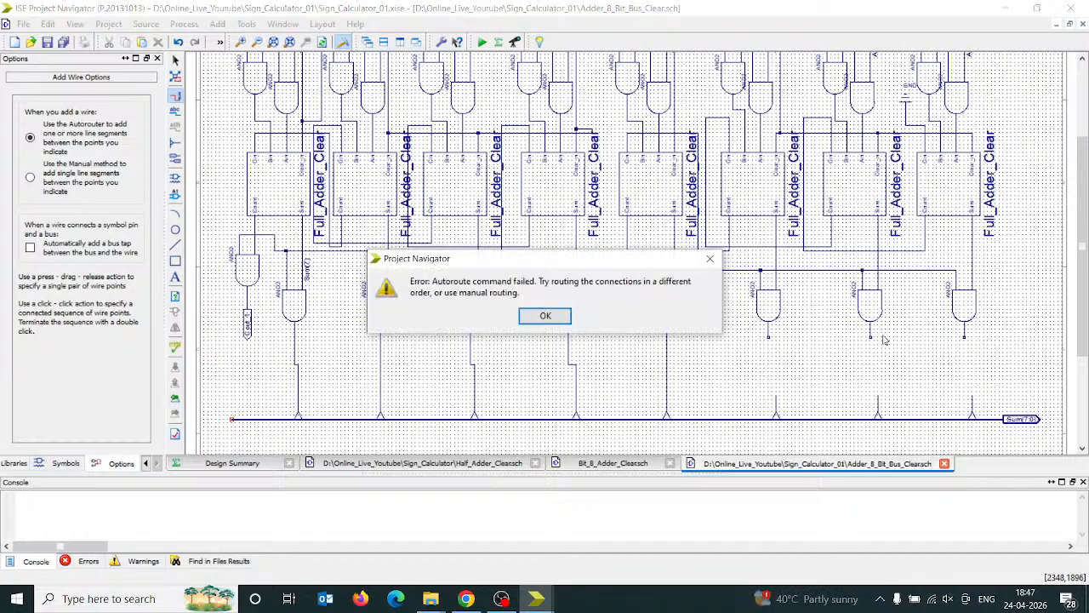
key("Return")
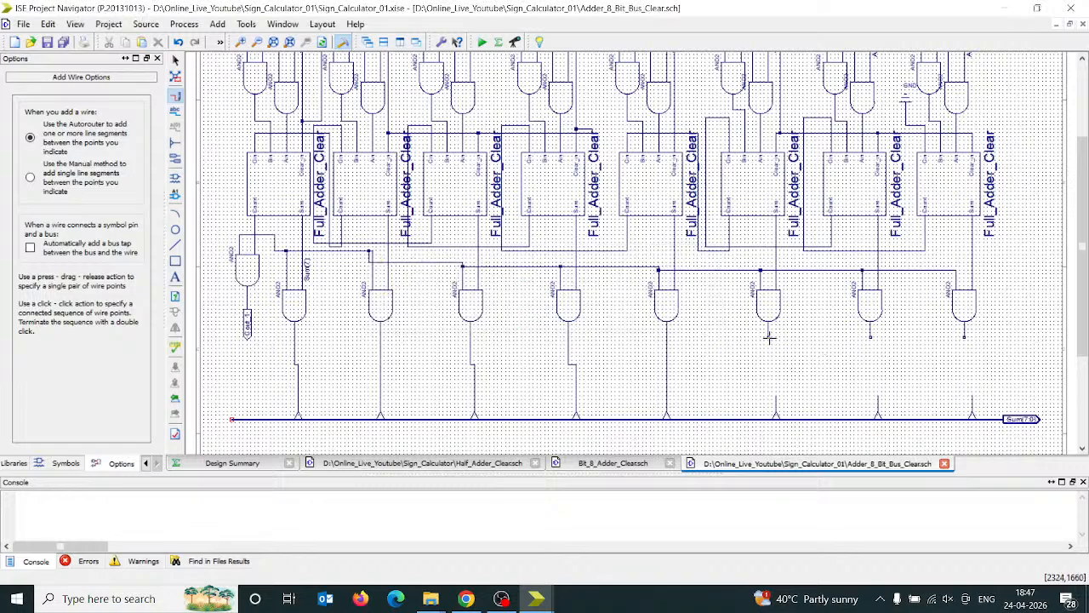
left_click(768, 349)
left_click(774, 396)
left_click(870, 350)
left_click(877, 395)
left_click(971, 396)
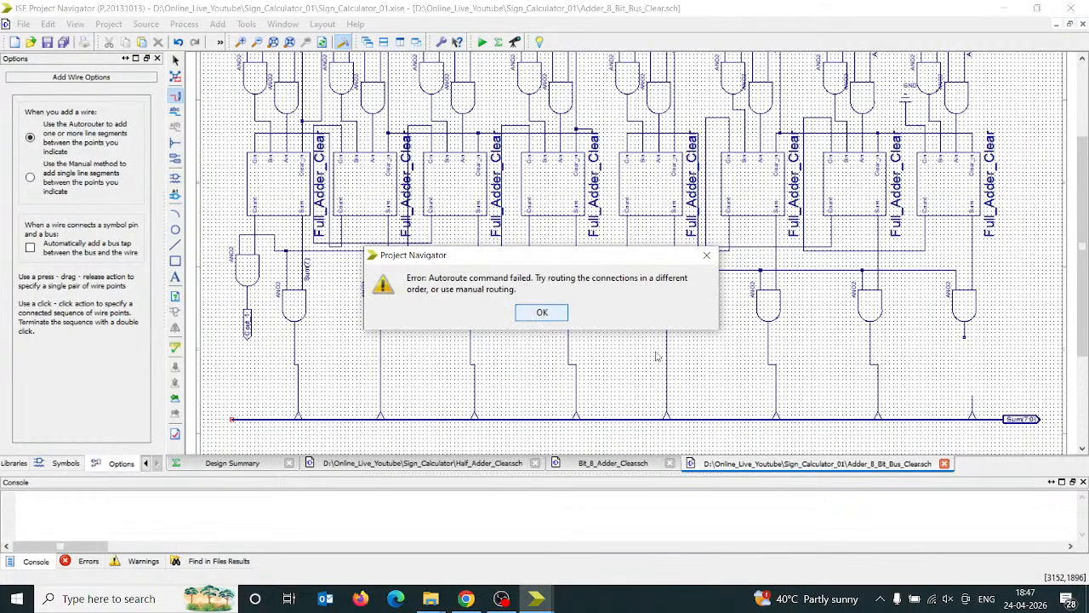
left_click(540, 315)
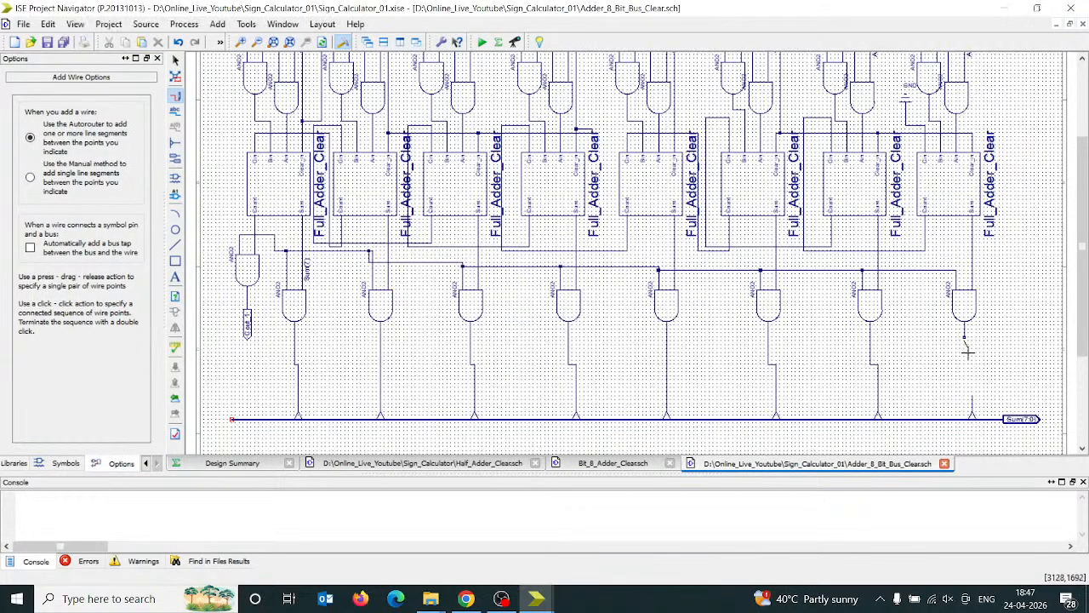
left_click(971, 383)
key("Escape")
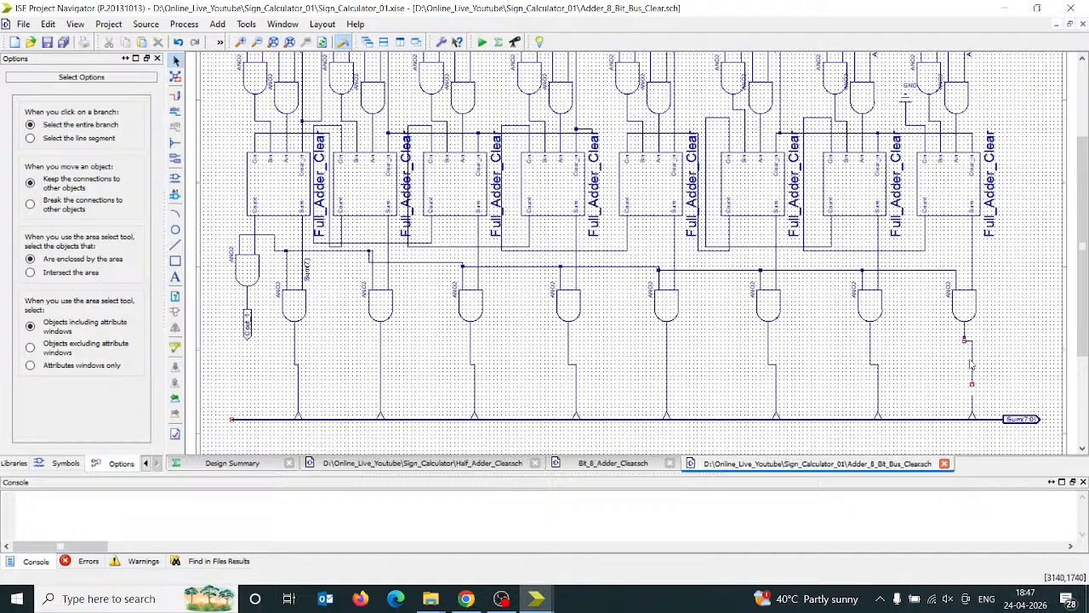
left_click(972, 364)
key("Delete")
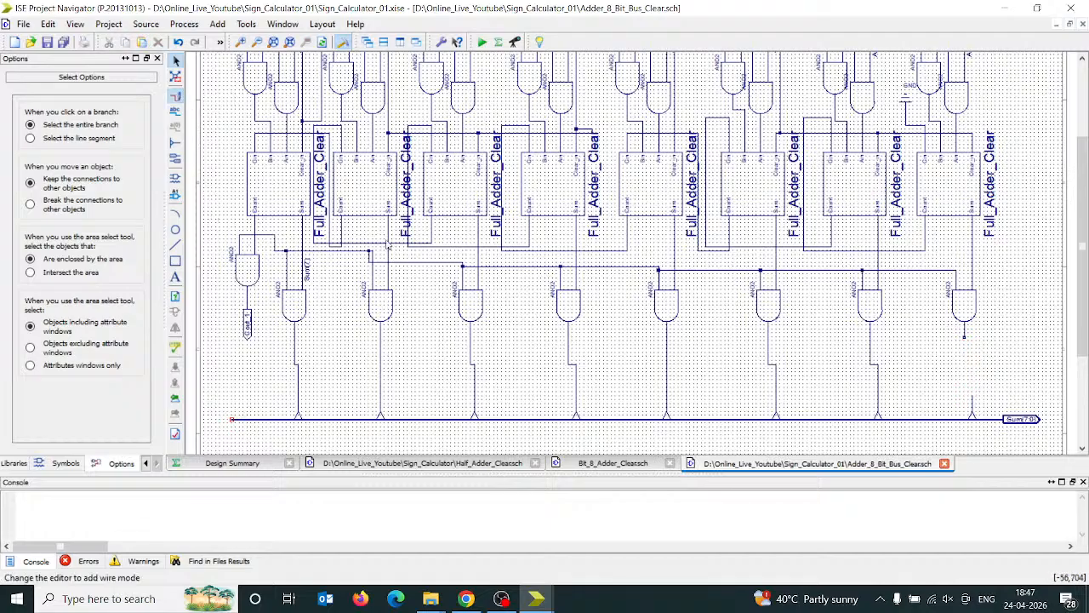
- Wire the output of the rightmost sum AND gate to the last bus tap
left_click(176, 97)
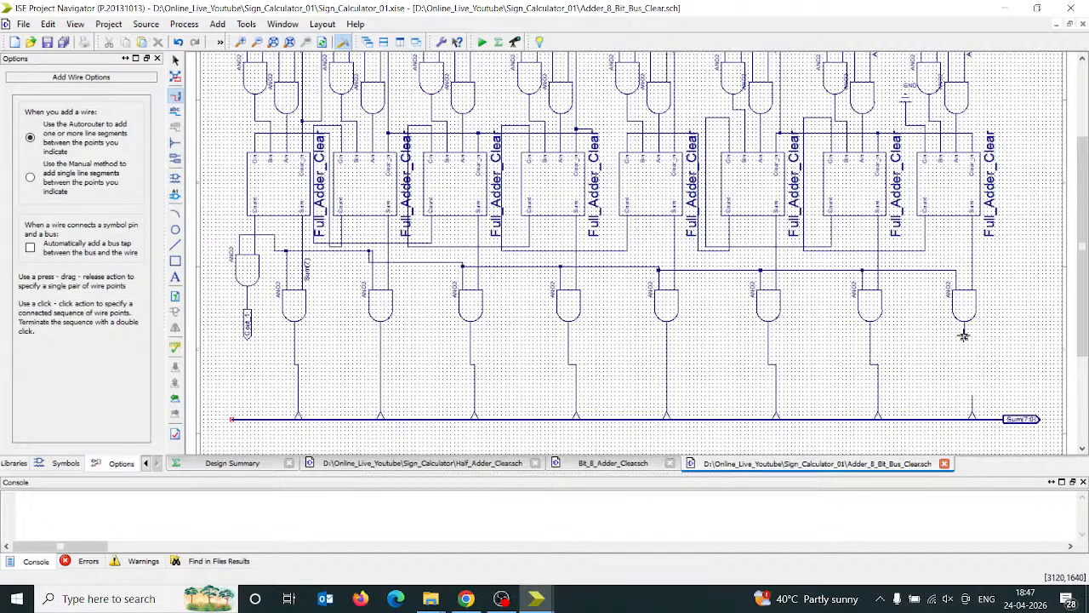
left_click(964, 336)
left_click(970, 392)
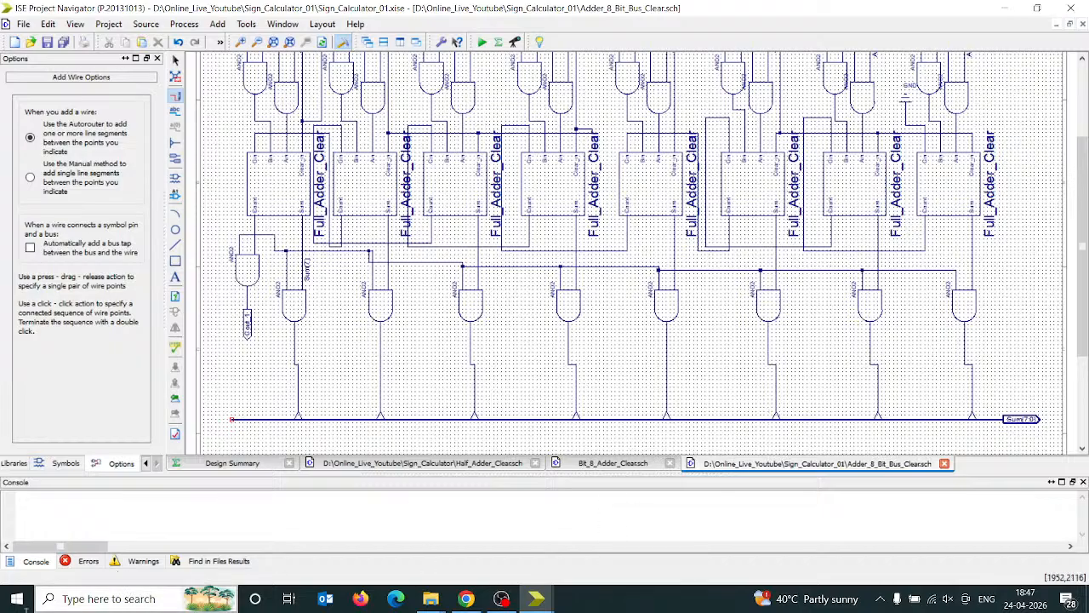
- Name the three leftmost tap wires Sum(7), Sum(6) and Sum(5), using a net name that decreases after each placement
left_click(174, 111)
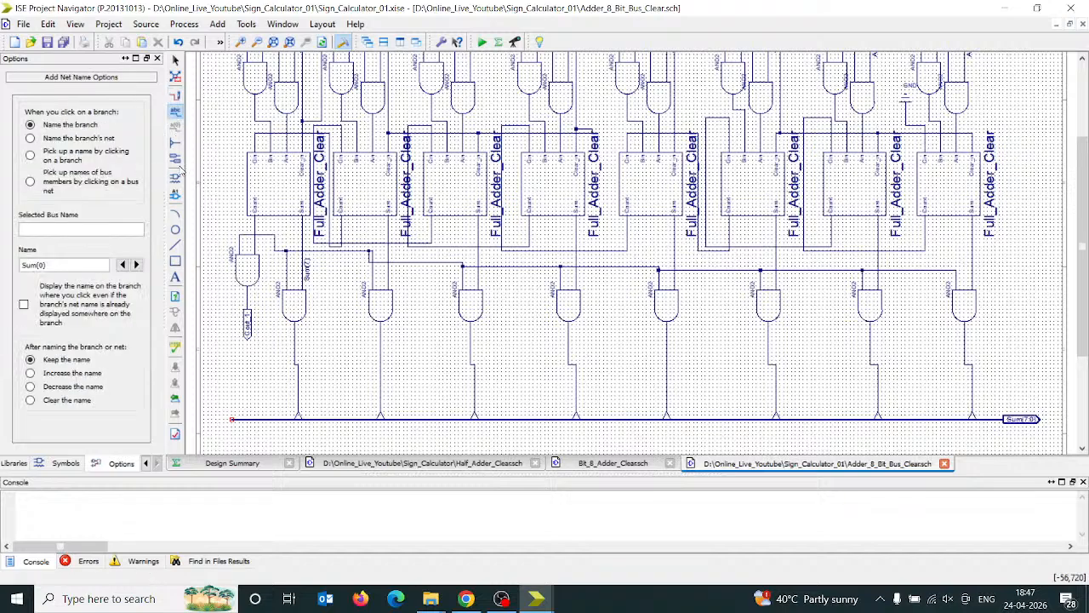
left_click(56, 265)
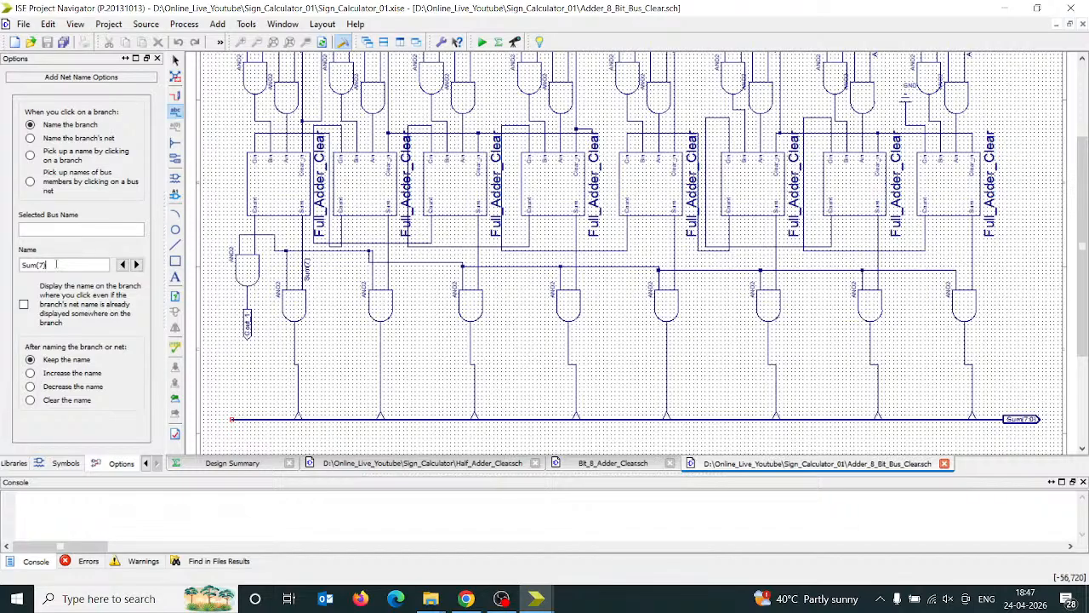
left_click(30, 387)
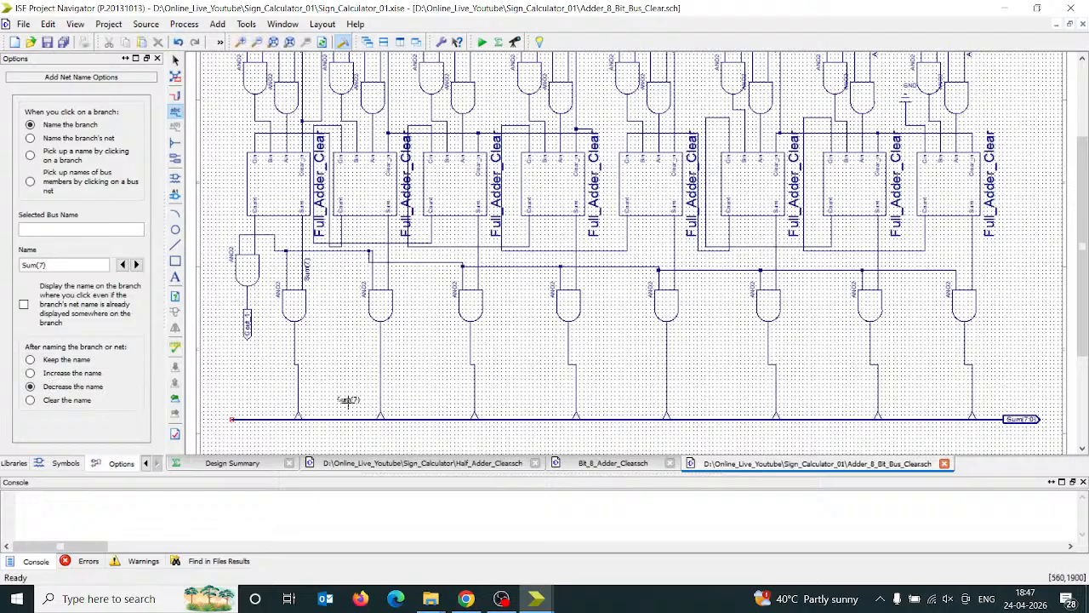
left_click(297, 371)
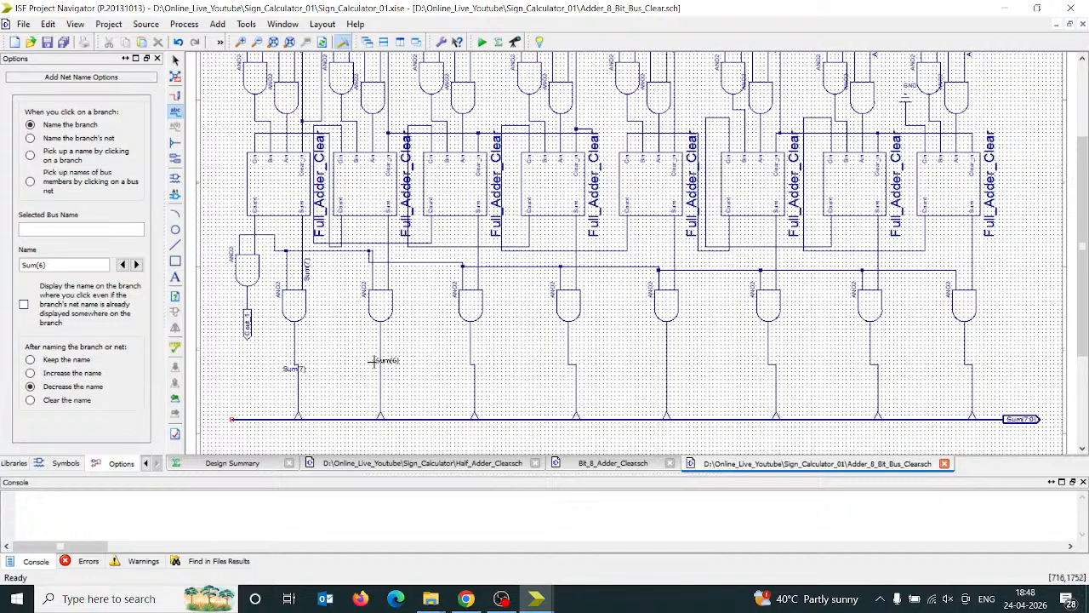
left_click(380, 374)
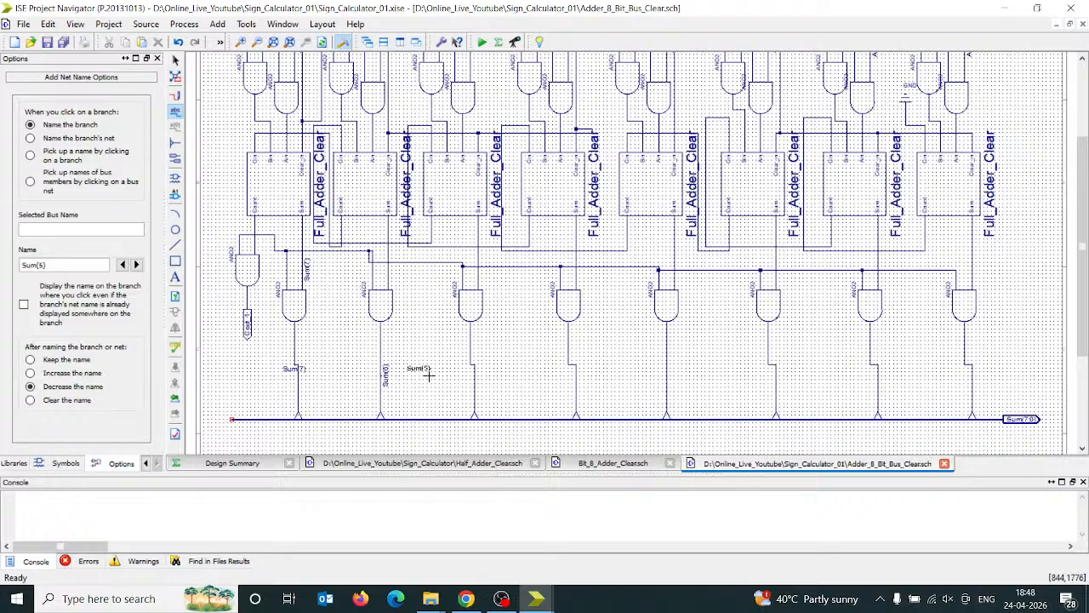
left_click(478, 374)
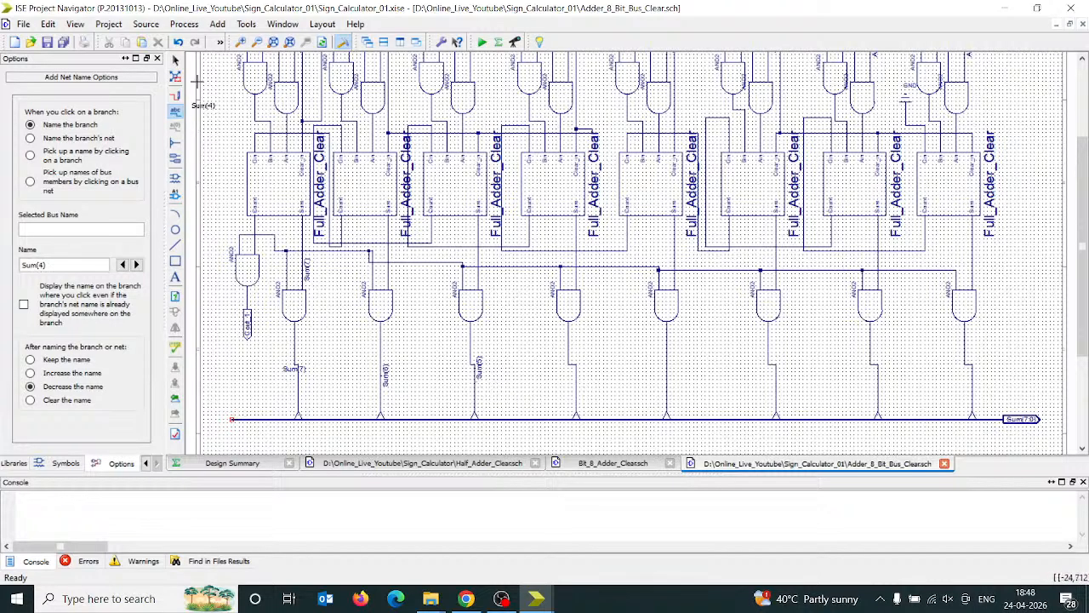
- Name the remaining five tap wires Sum(4), Sum(3), Sum(2), Sum(1) and Sum(0) in order from left to right
left_click(240, 42)
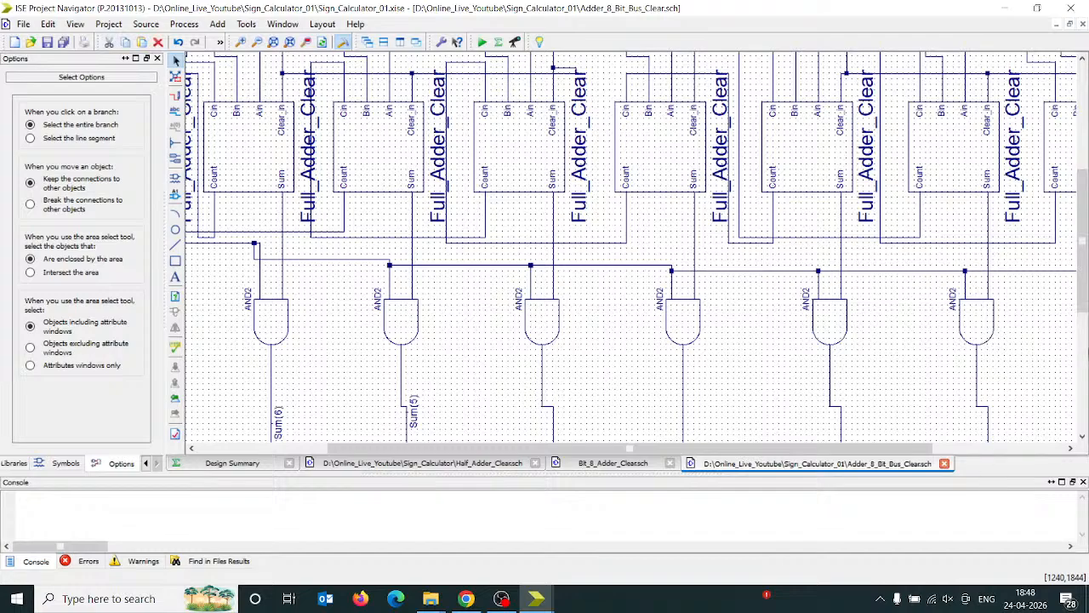
scroll(442, 290, "down", 3)
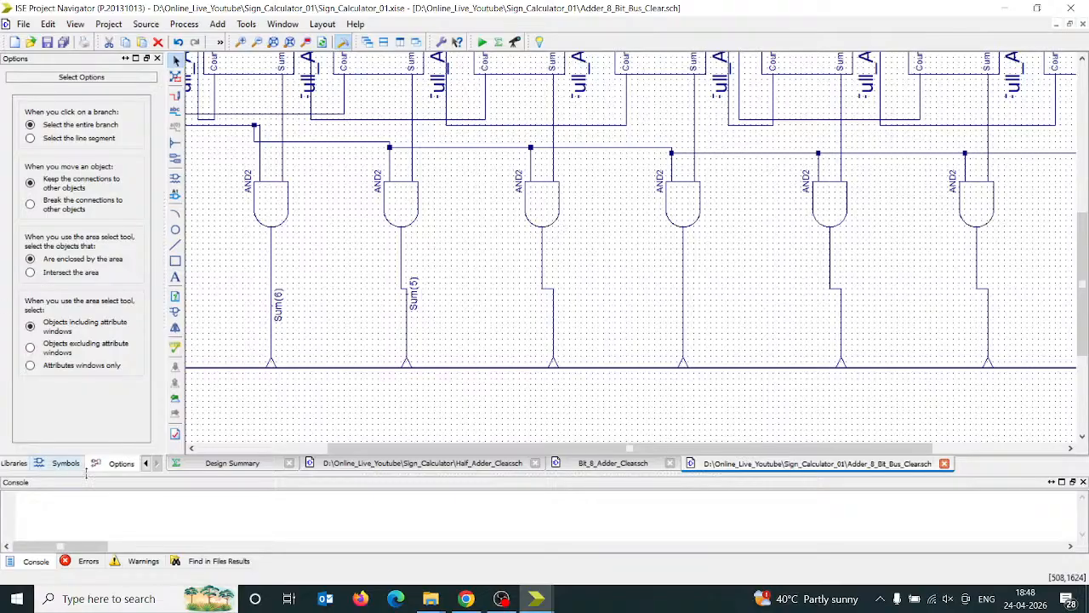
left_click(55, 462)
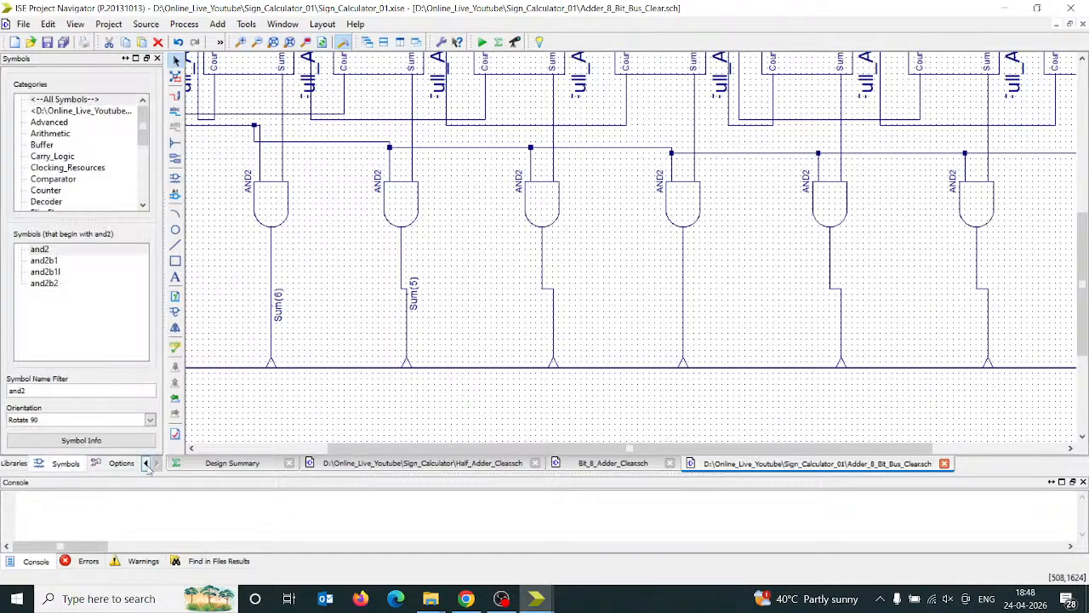
left_click(121, 464)
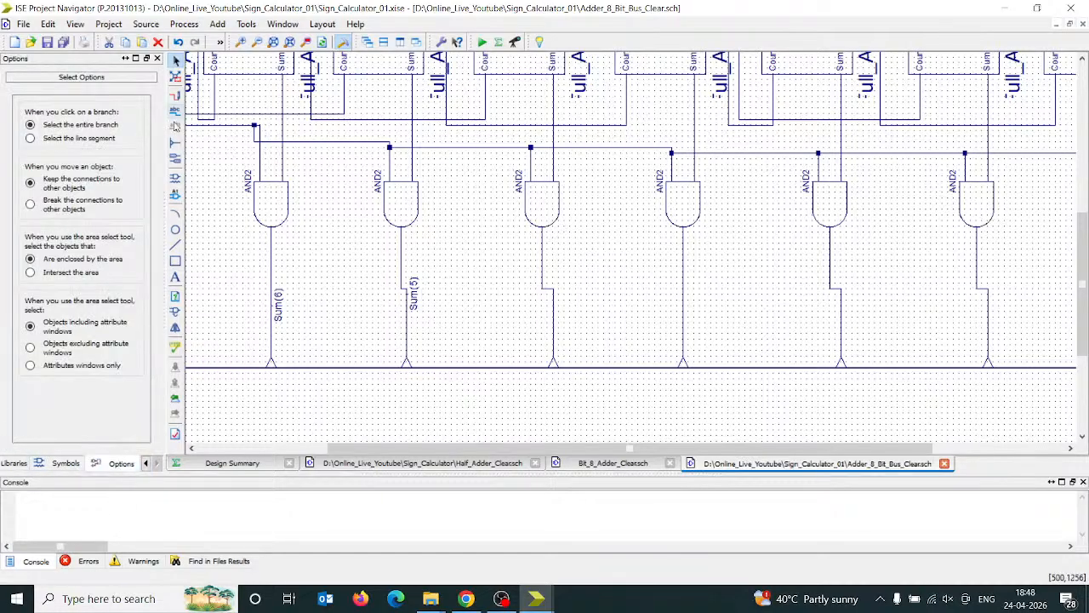
left_click(175, 111)
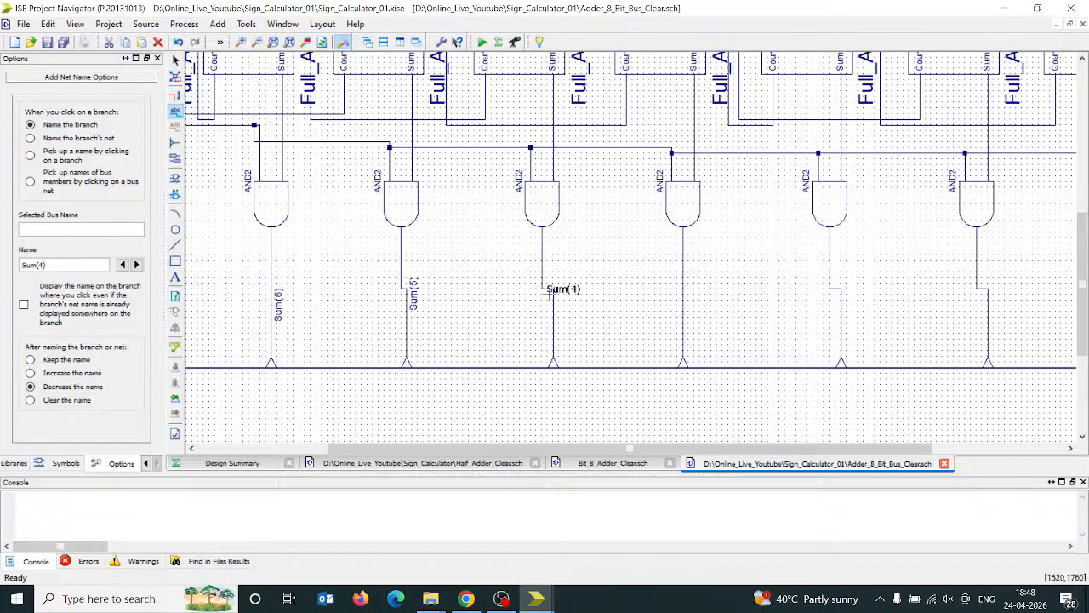
left_click(549, 290)
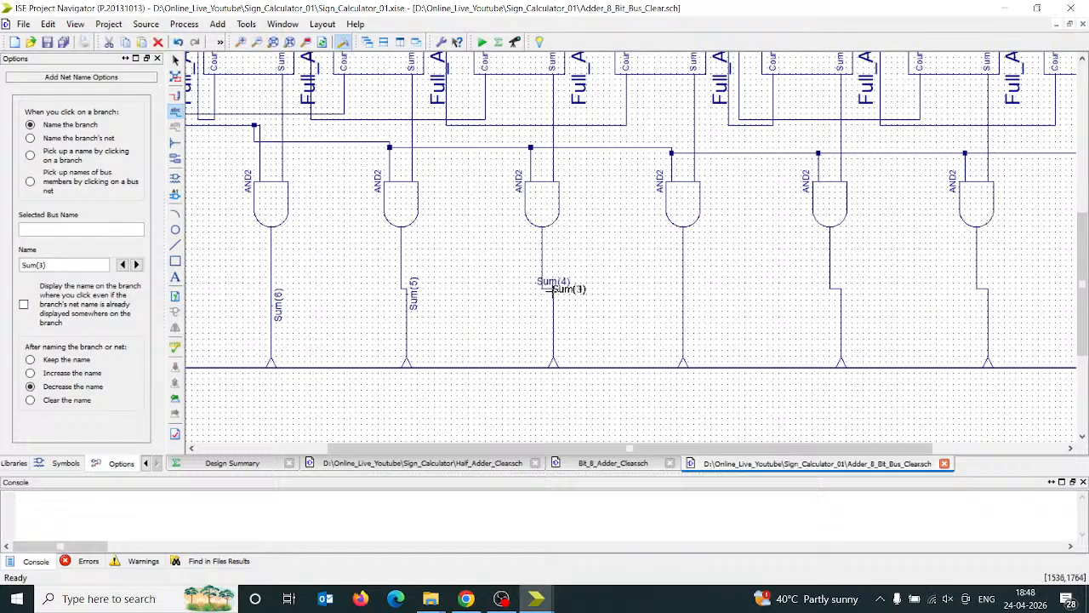
left_click(681, 290)
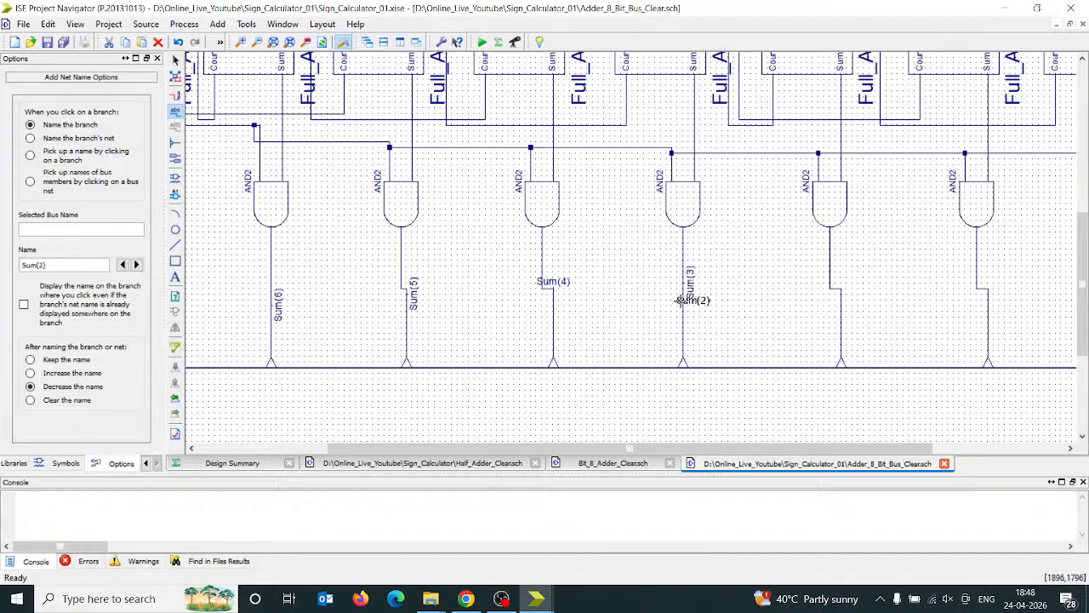
left_click(830, 288)
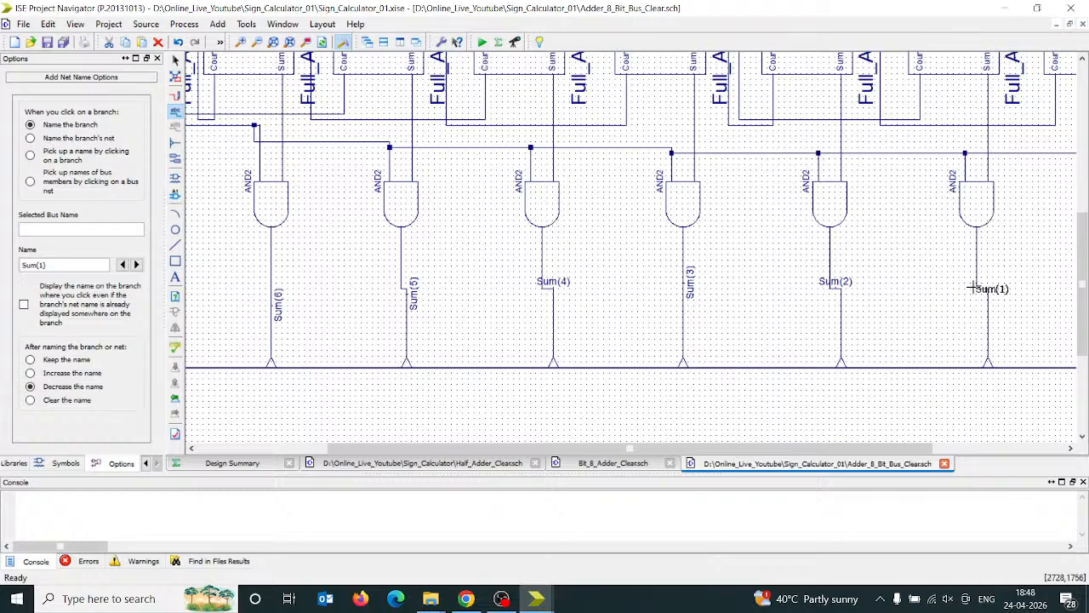
left_click(972, 299)
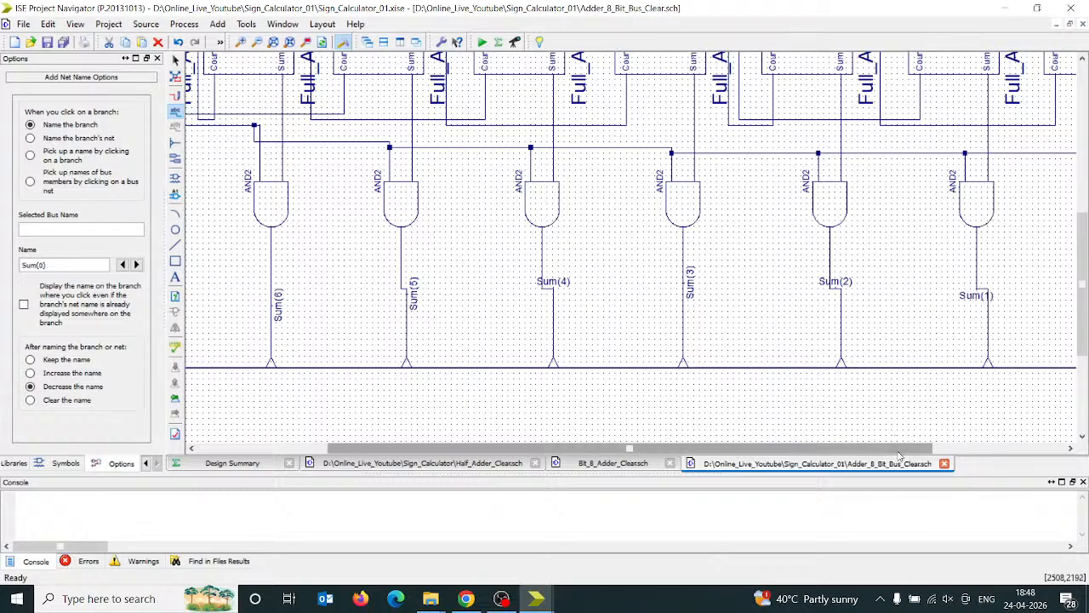
left_click_drag(899, 456, 1014, 447)
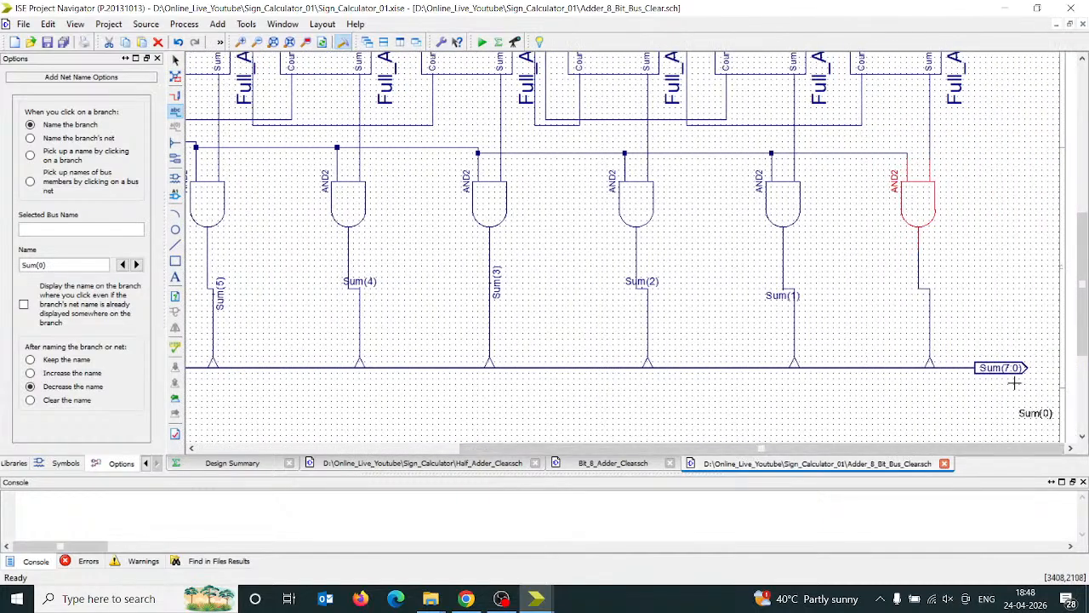
left_click(919, 283)
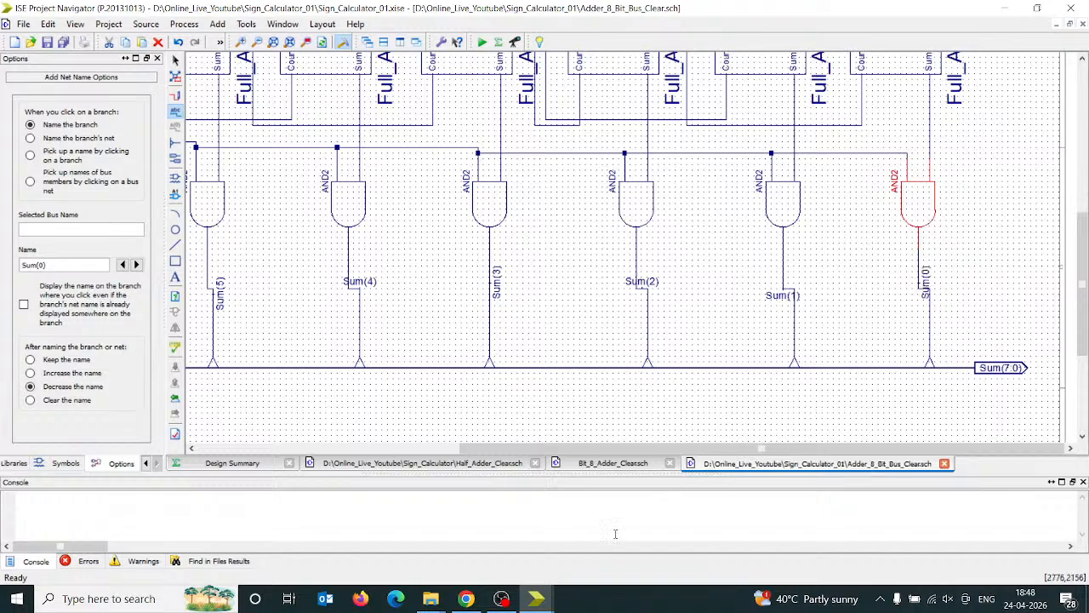
- Save all modified files and look over the adder schematic from the Sum(7:0) bus up to the input buses
left_click_drag(548, 451, 309, 451)
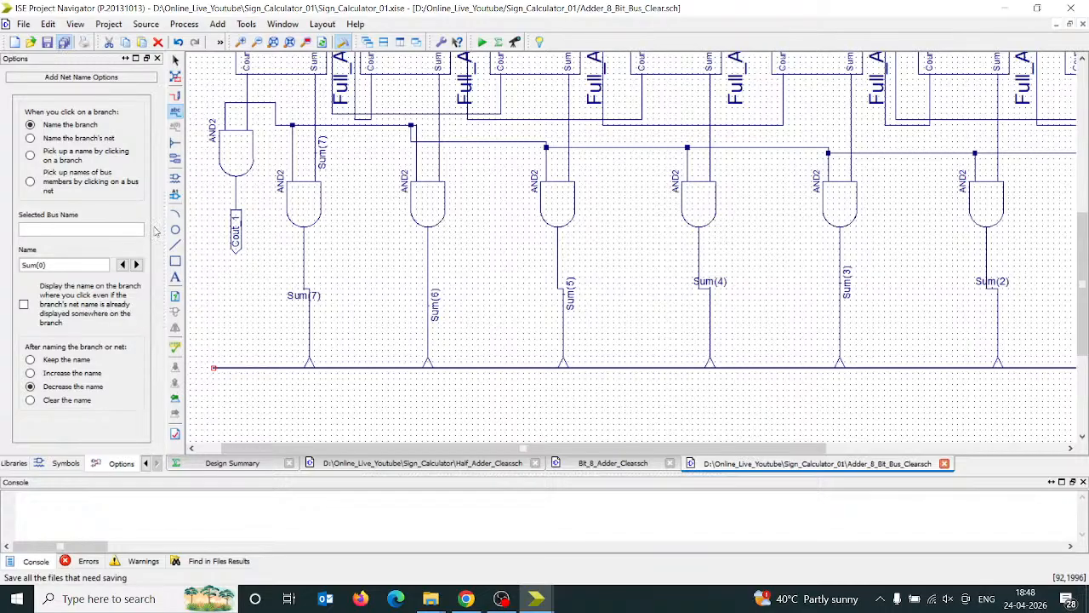
left_click(257, 41)
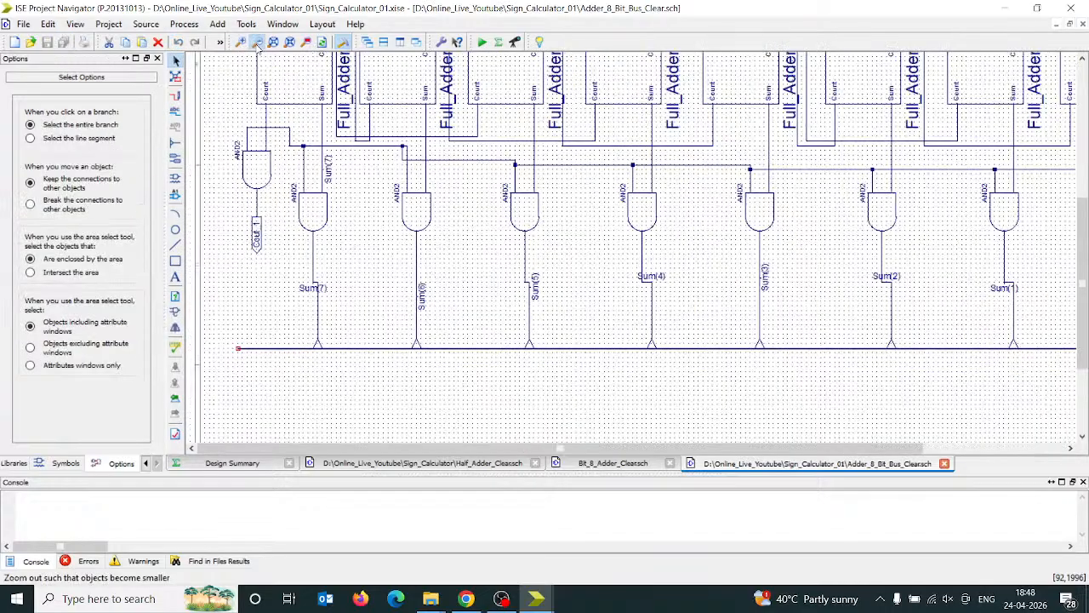
left_click(257, 41)
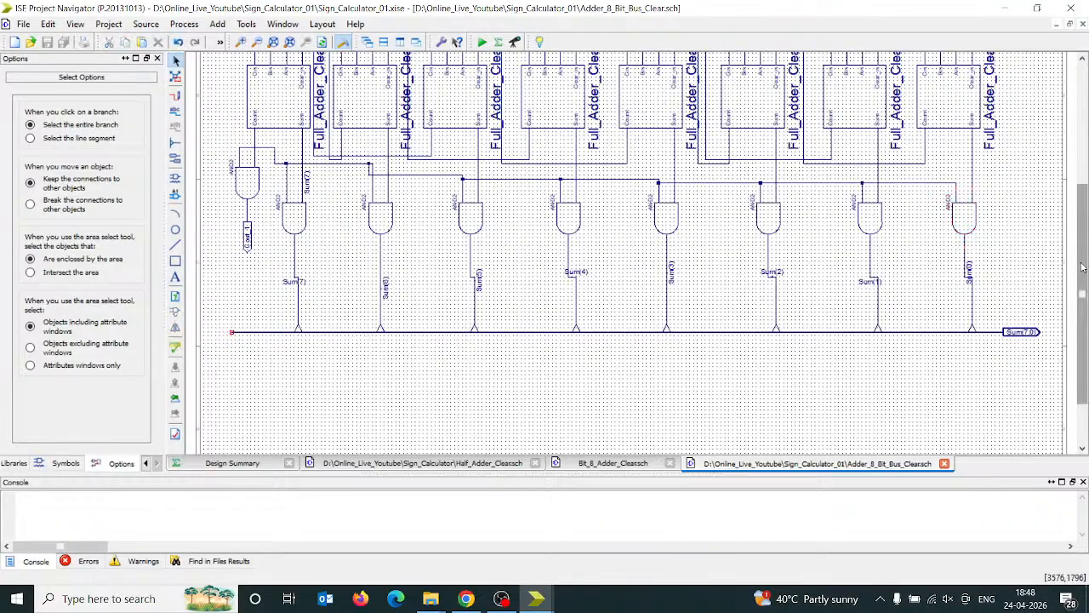
scroll(1083, 268, "up", 5)
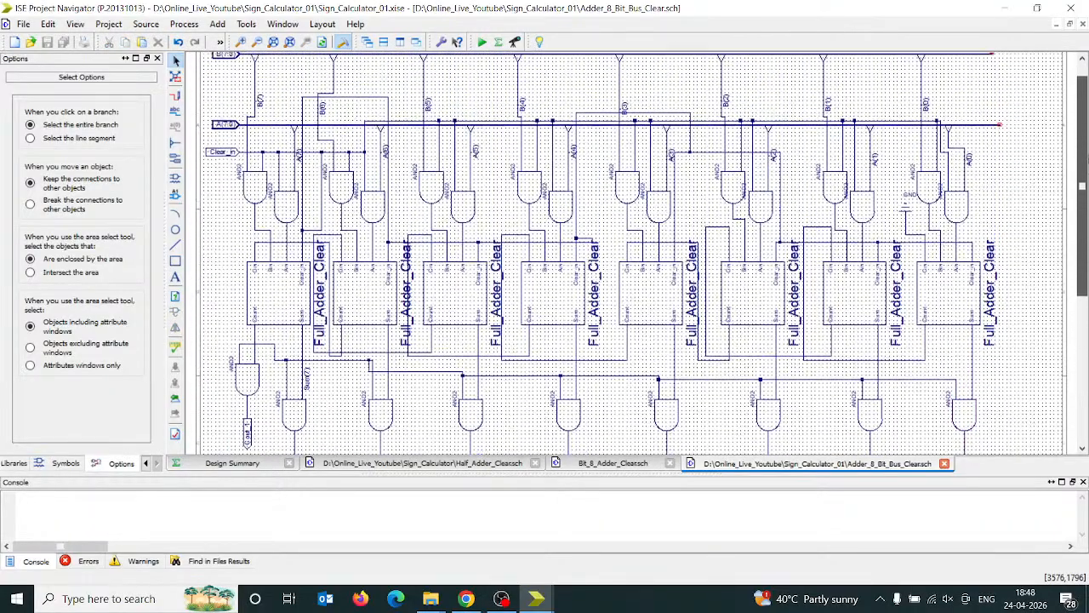
- Highlight the shared input wire of the output AND gates and trace it to the carry-out AND gate
scroll(1083, 267, "down", 4)
mouse_move(1086, 164)
left_mouse_down()
mouse_move(1087, 212)
mouse_move(1086, 145)
left_mouse_up()
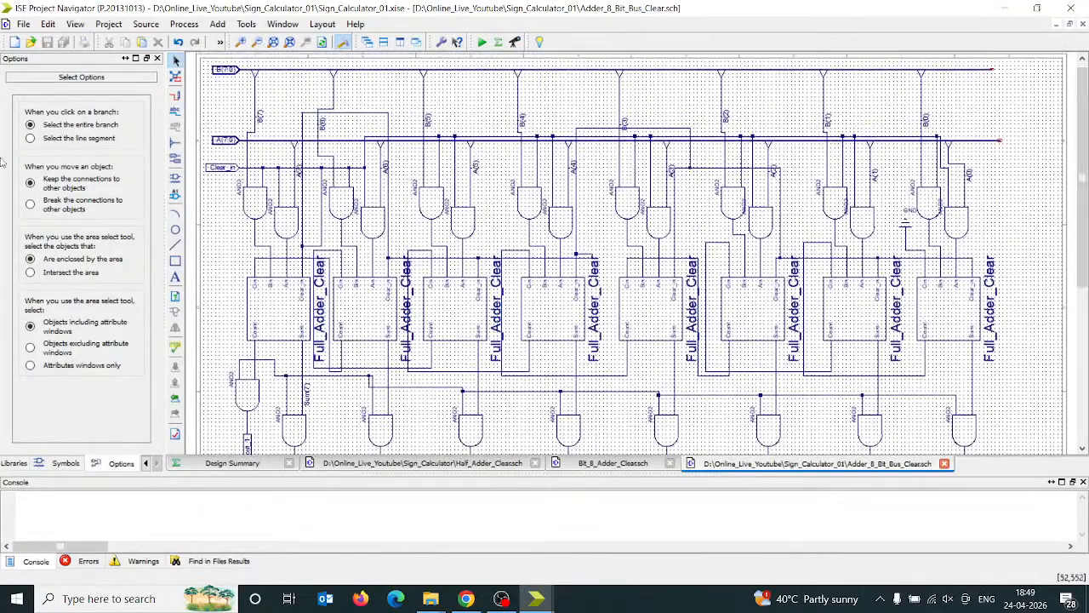
left_click(256, 43)
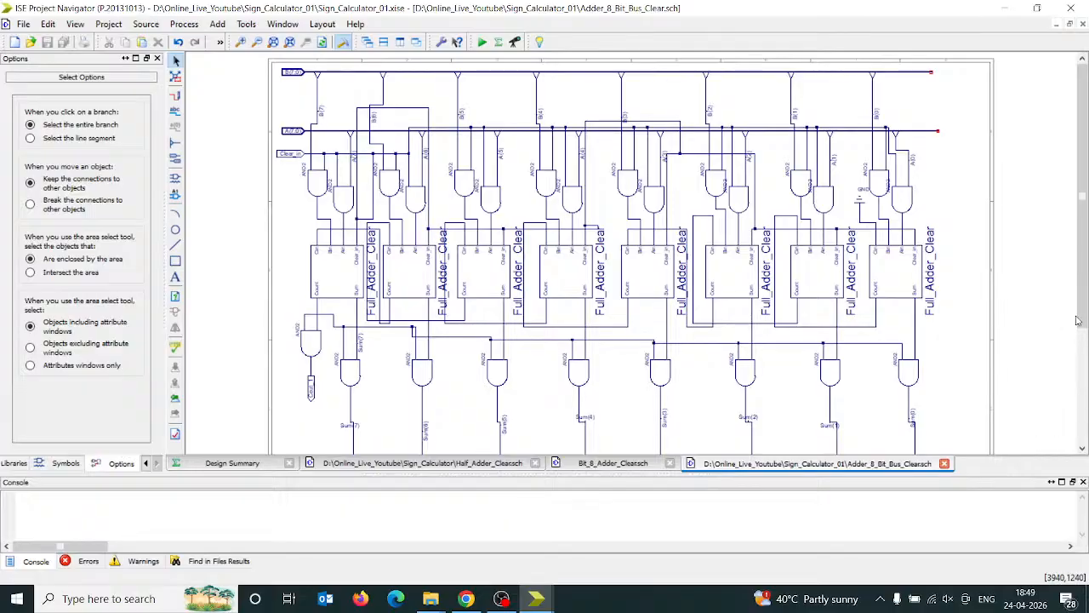
scroll(1063, 332, "down", 2)
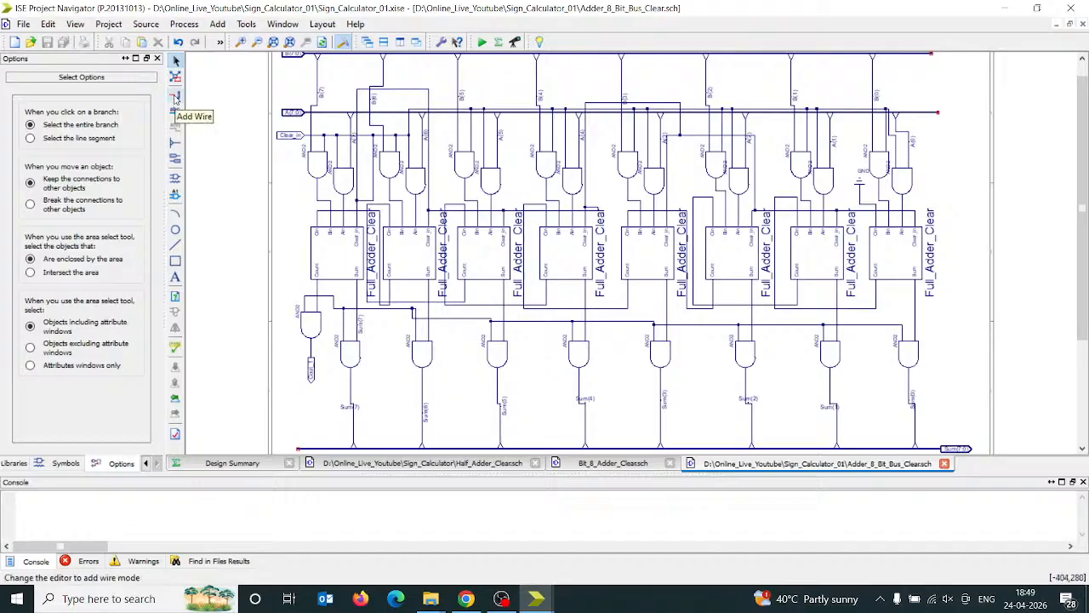
left_click(242, 42)
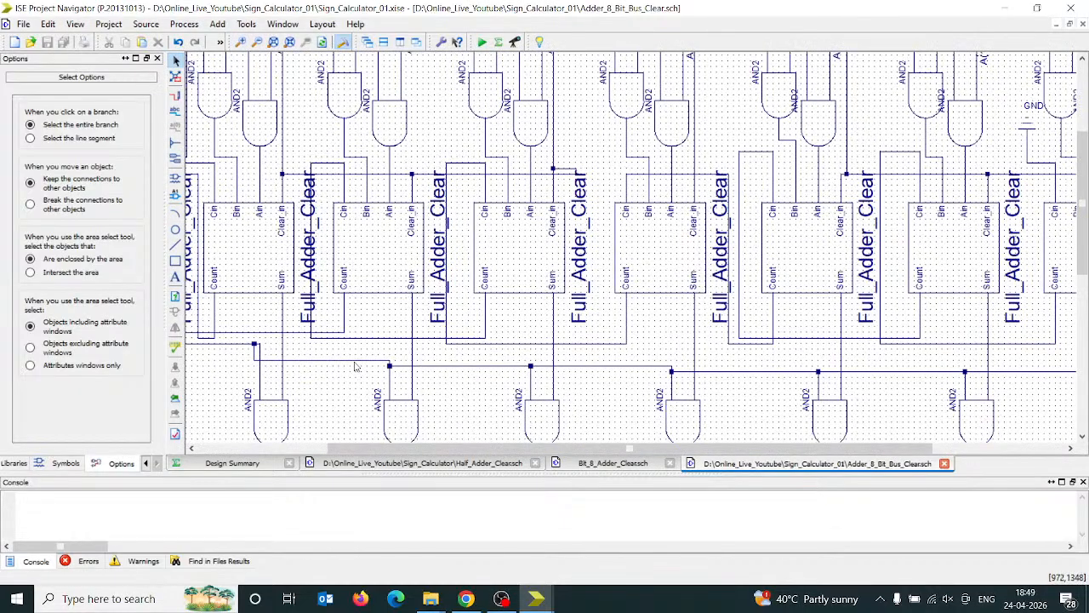
left_click(361, 366)
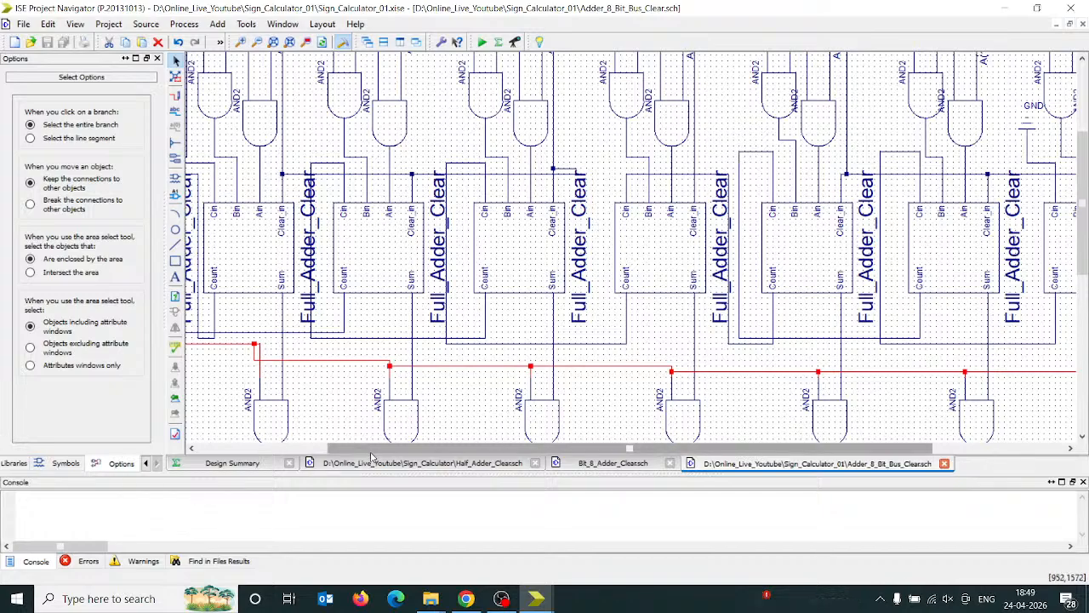
left_click_drag(366, 455, 236, 455)
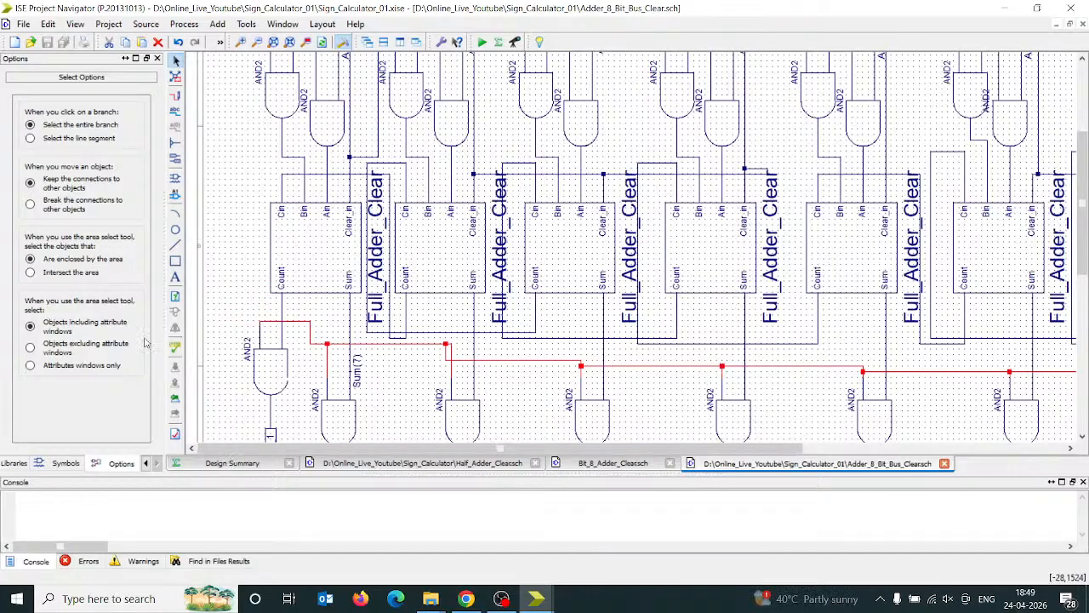
- Wire the shared input line of the output AND gates to the Clear_in net beside the leftmost full adder
left_click(175, 96)
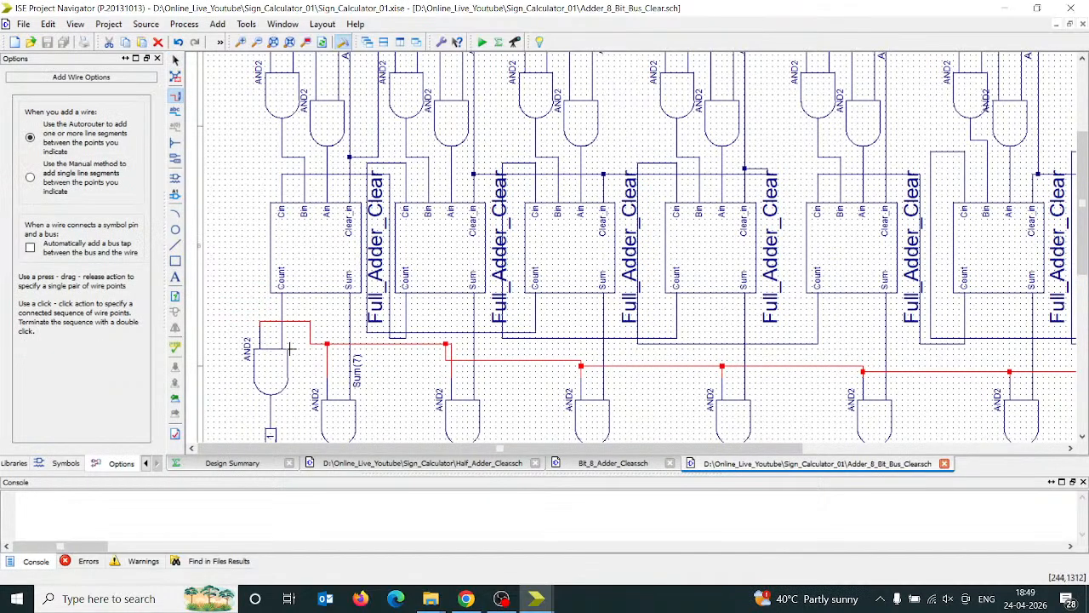
left_click_drag(310, 320, 349, 158)
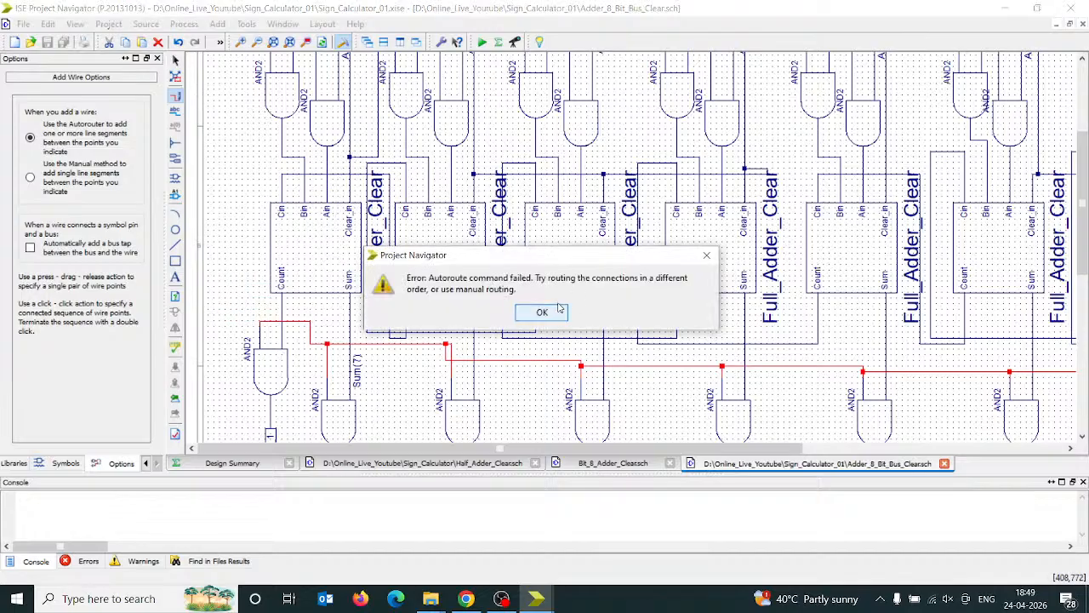
left_click(555, 311)
left_click_drag(355, 157, 249, 184)
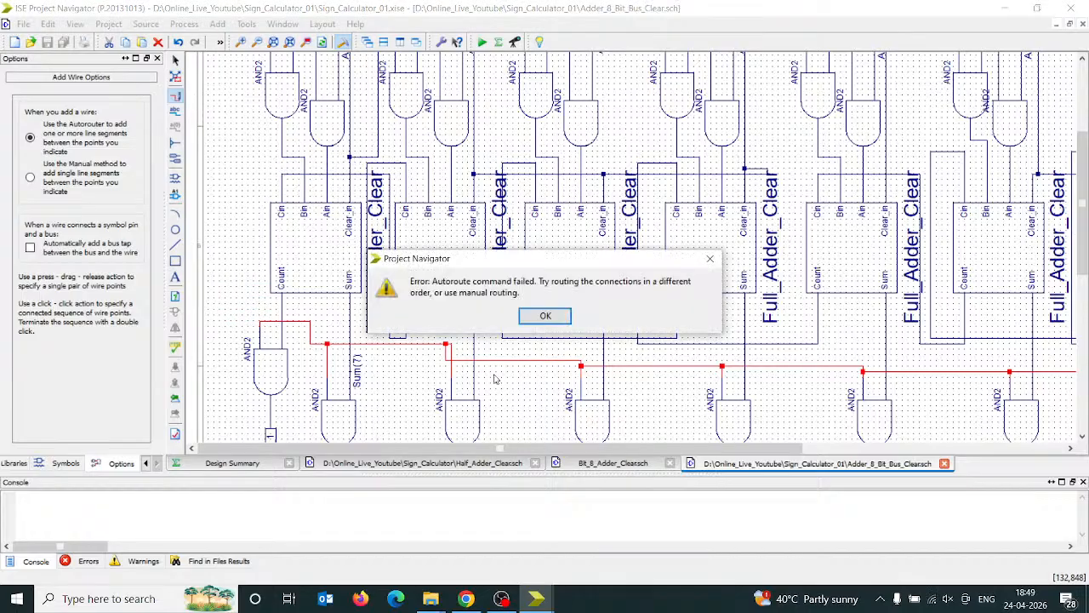
left_click(546, 316)
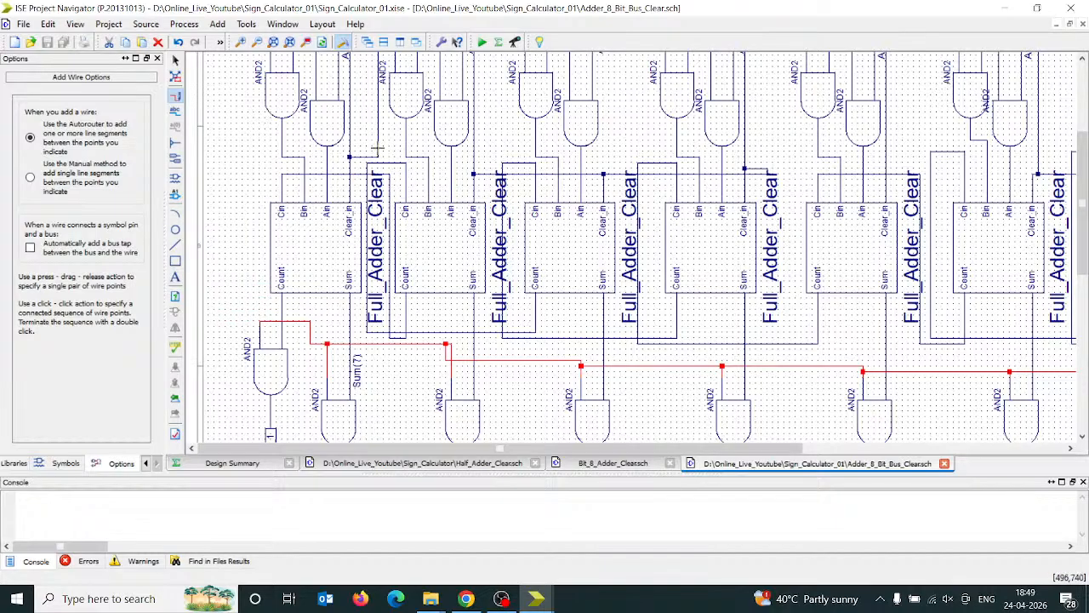
left_click_drag(378, 158, 446, 344)
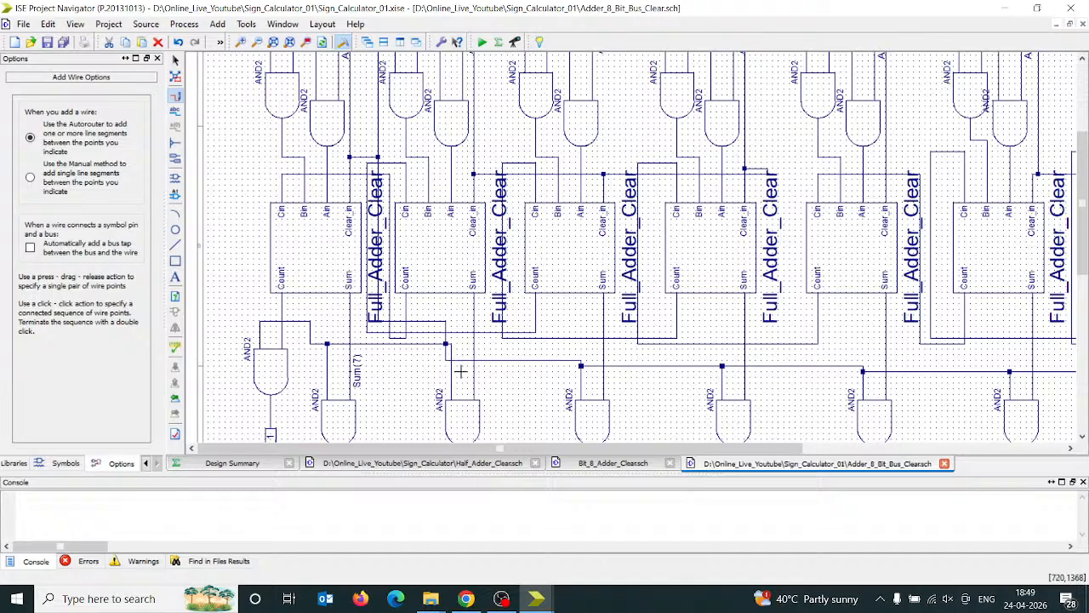
left_click(176, 60)
- Highlight the whole Clear_in net and check its branches across the adder schematic
scroll(1085, 251, "up", 5)
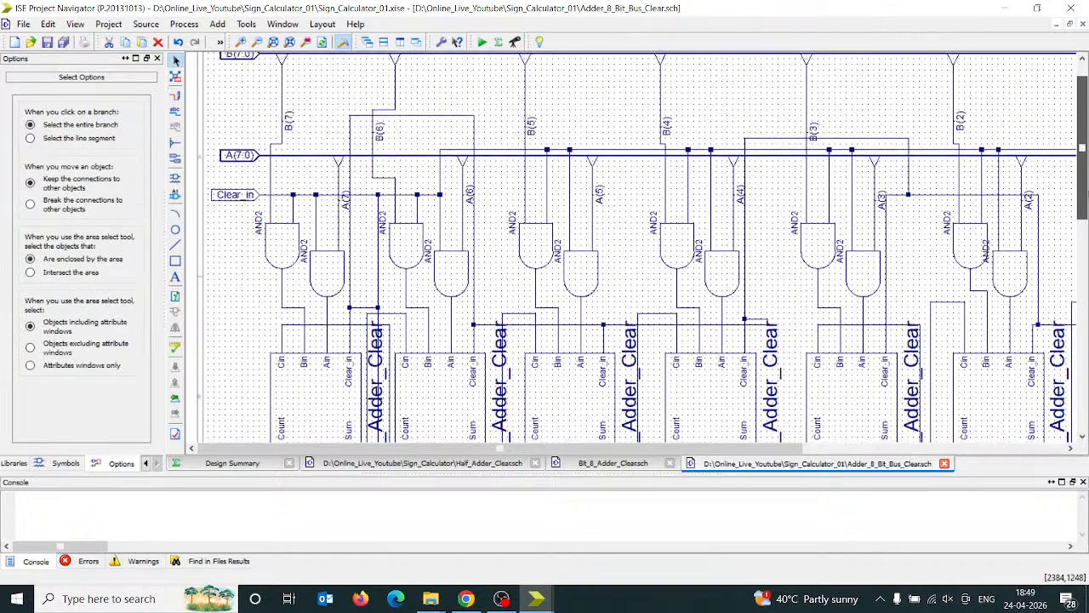
left_click(290, 154)
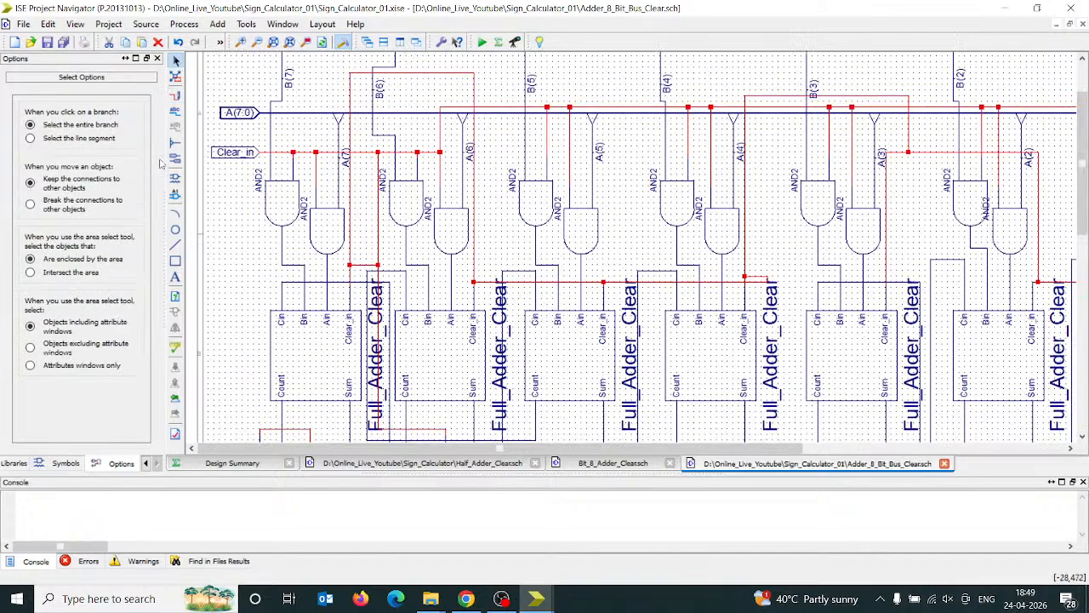
left_click(258, 48)
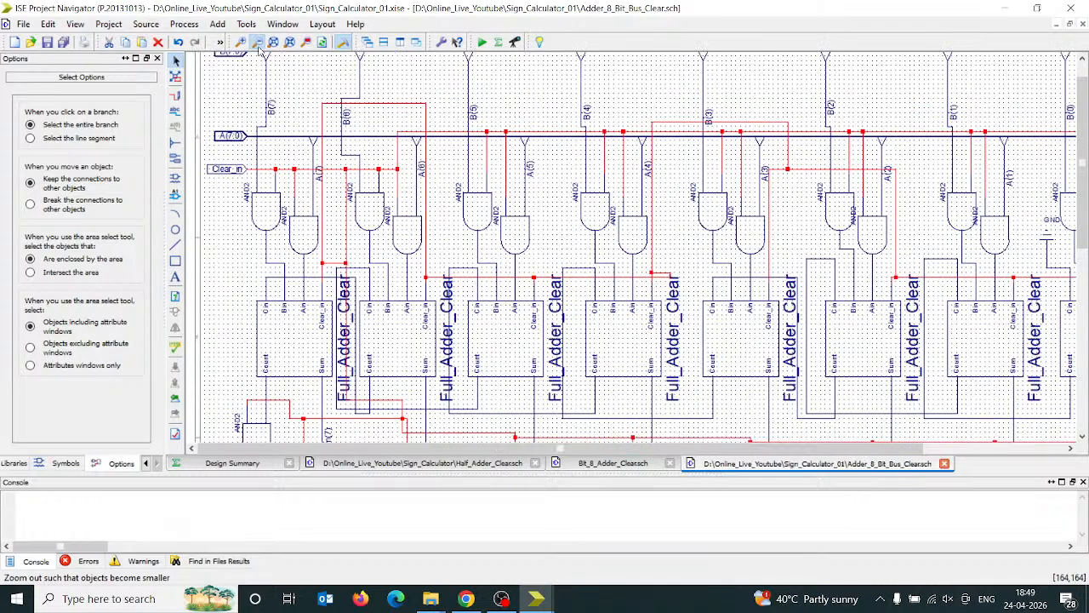
left_click(259, 47)
mouse_move(324, 297)
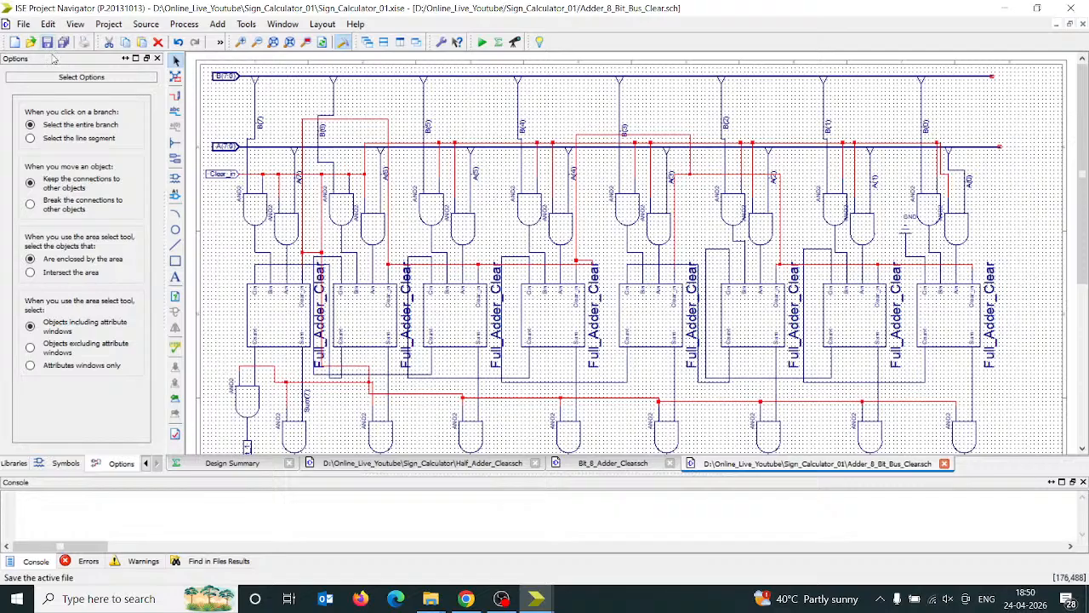
- Show the project's design hierarchy with full module names and collapse Adder_8_Bit_Bus_Clear and Bit_8_Adder_Clear
left_click(146, 462)
left_click(146, 463)
left_click(146, 464)
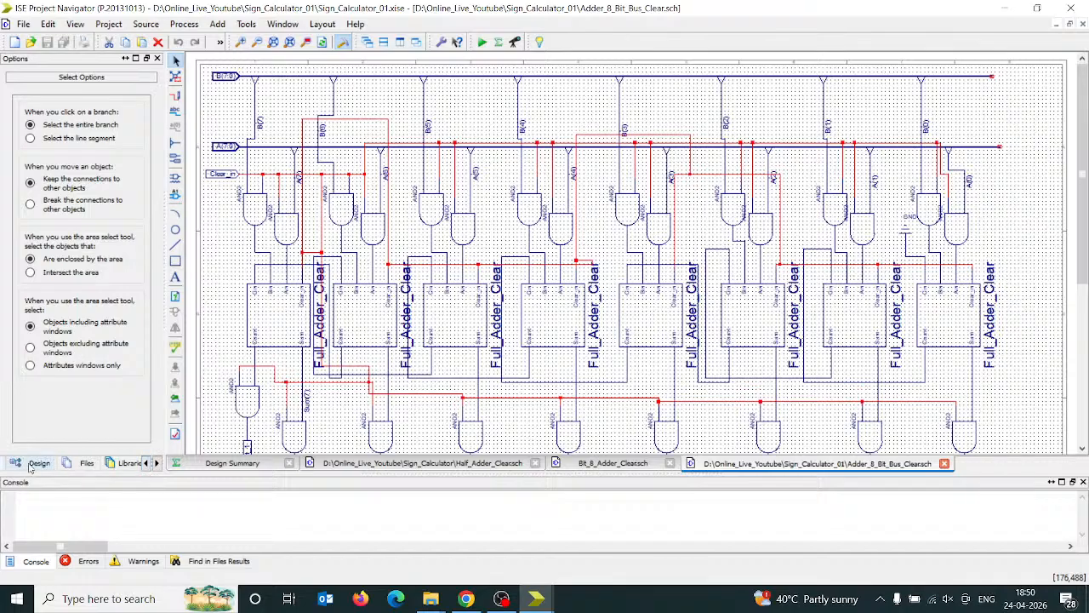
left_click(40, 464)
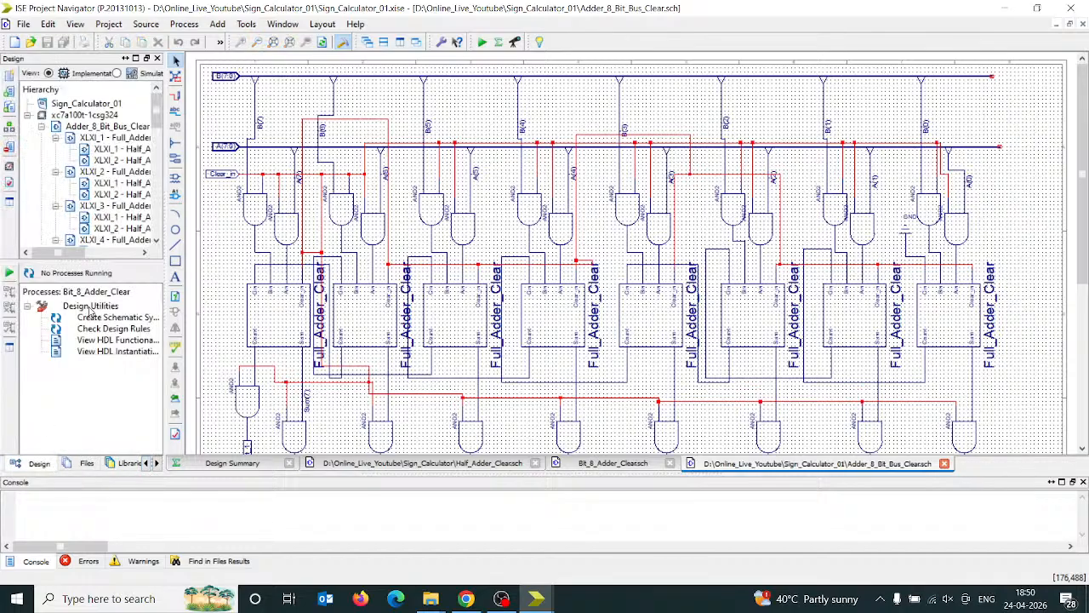
left_click(129, 329)
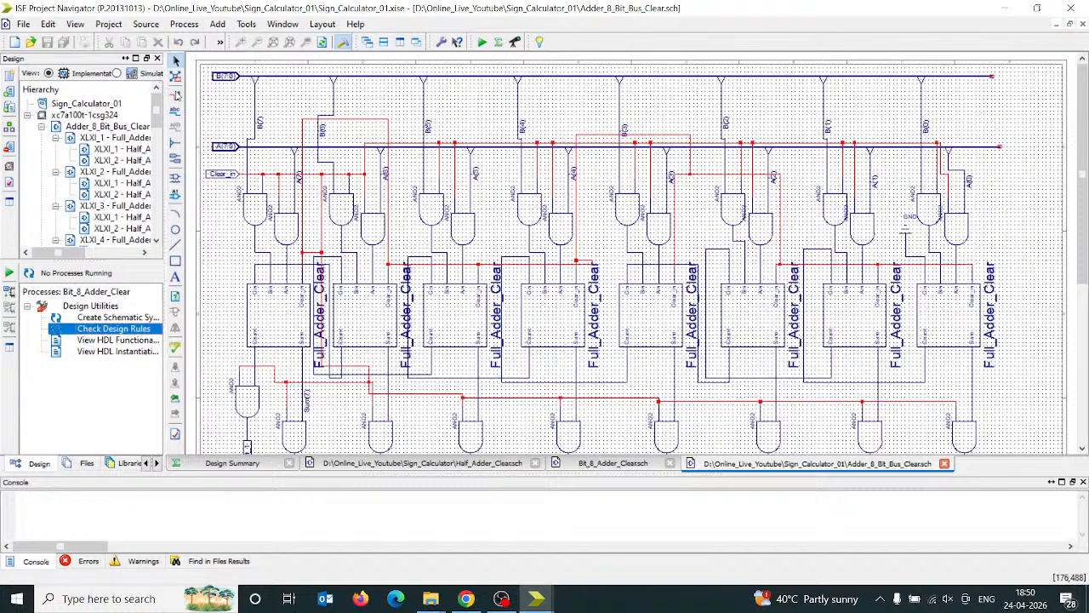
left_click(178, 97)
left_click_drag(167, 100, 311, 102)
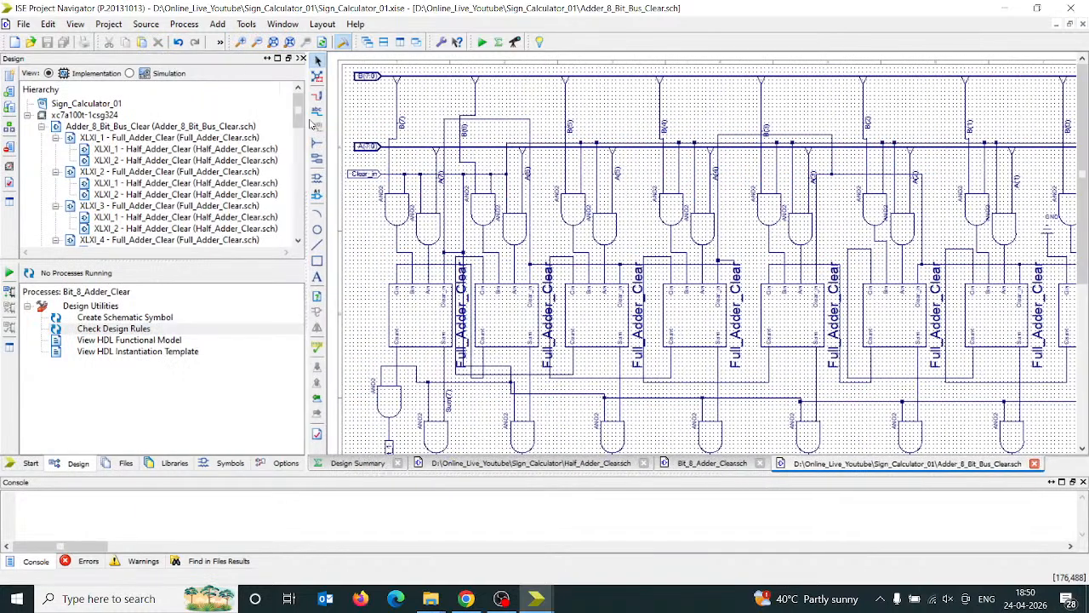
left_click(41, 126)
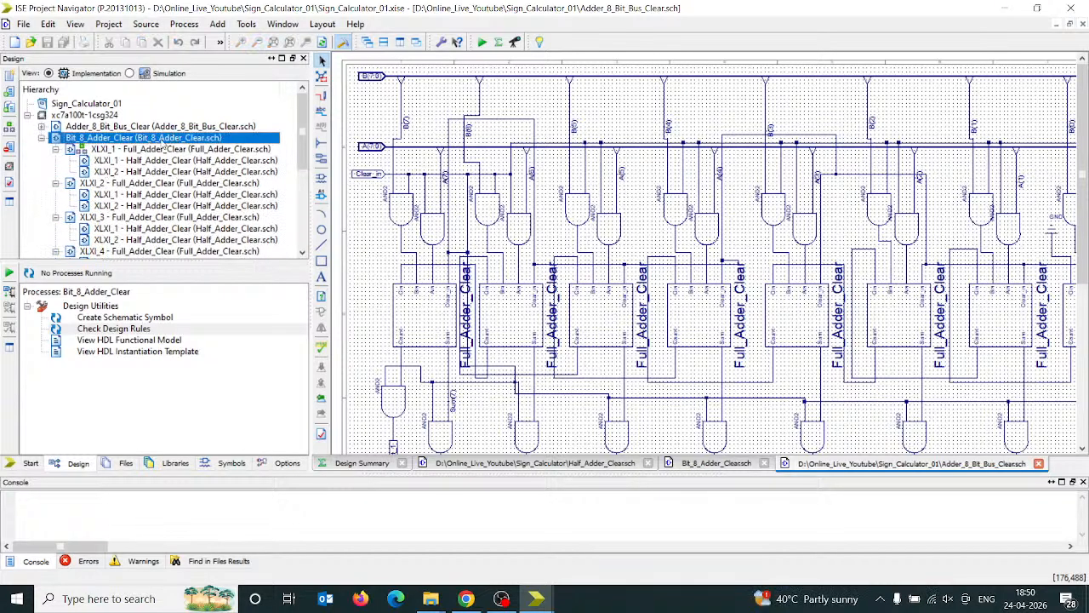
left_click(41, 138)
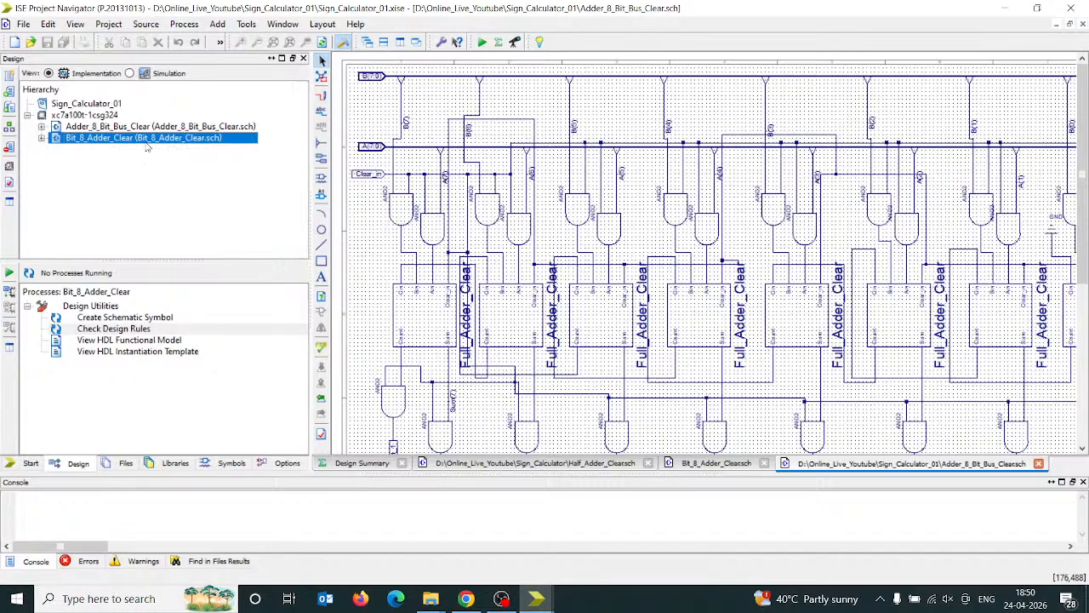
- Run Check Design Rules on Bit_8_Adder_Clear and review the console output
left_click(116, 328)
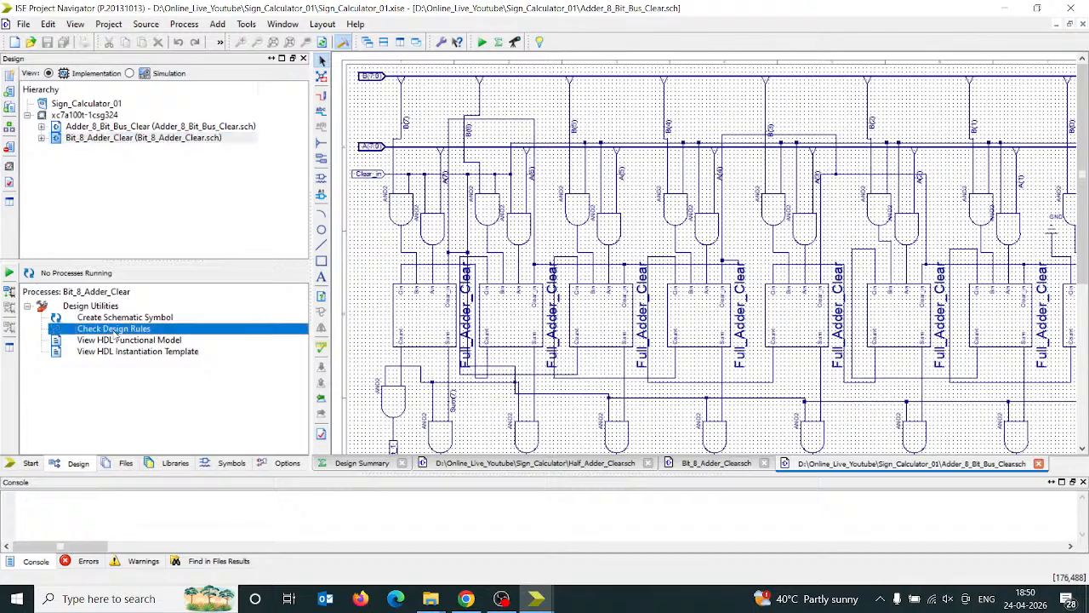
right_click(119, 332)
left_click(128, 339)
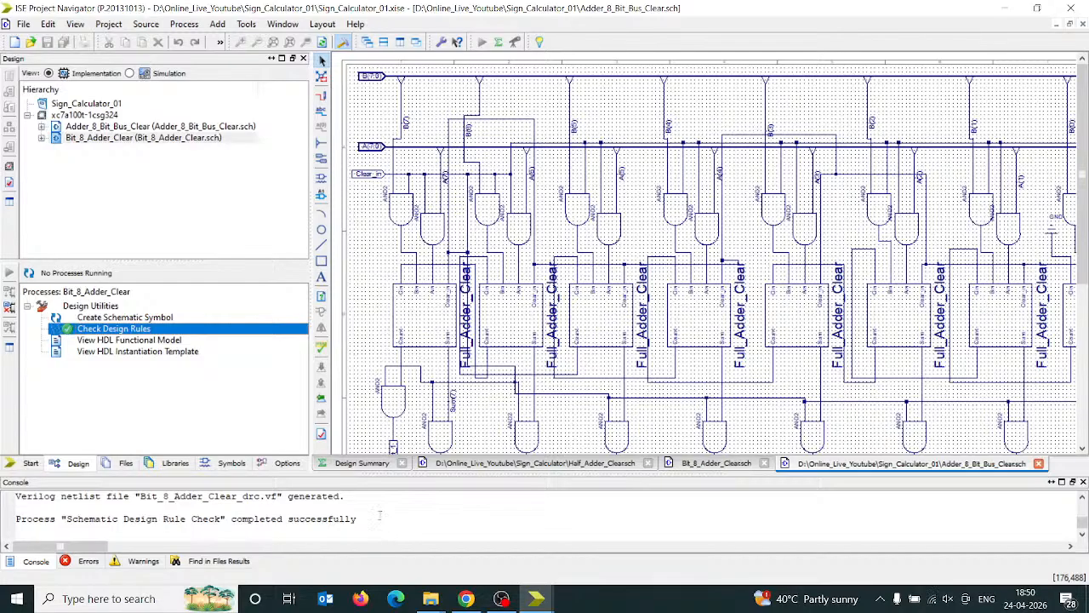
left_click_drag(378, 517, 94, 485)
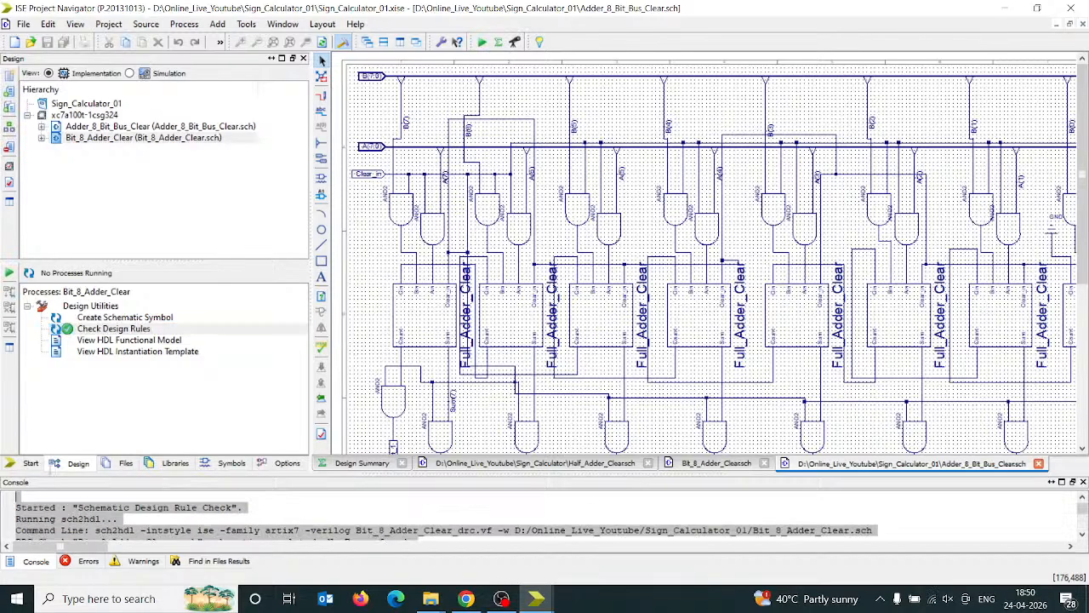
left_click(296, 497)
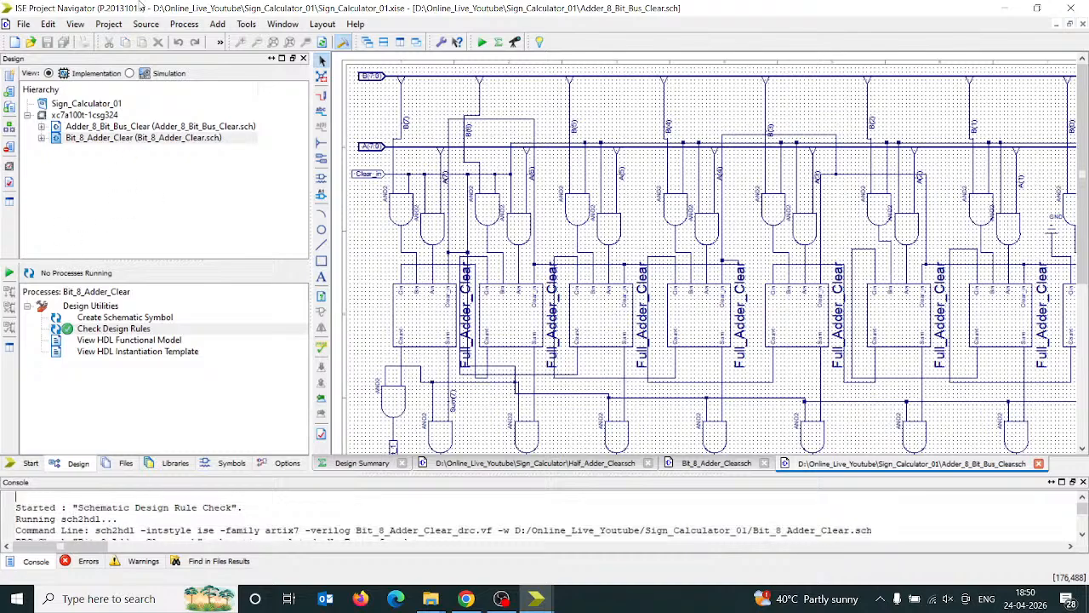
- Switch the design hierarchy from Implementation to Simulation and collapse both top-level adder modules
left_click(129, 73)
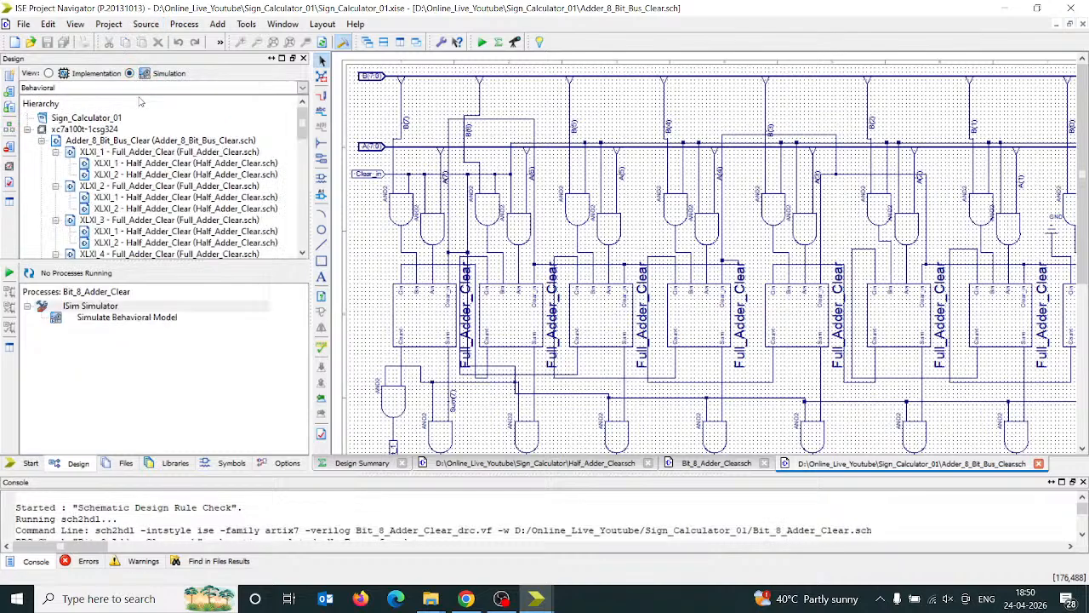
left_click(48, 73)
left_click(156, 74)
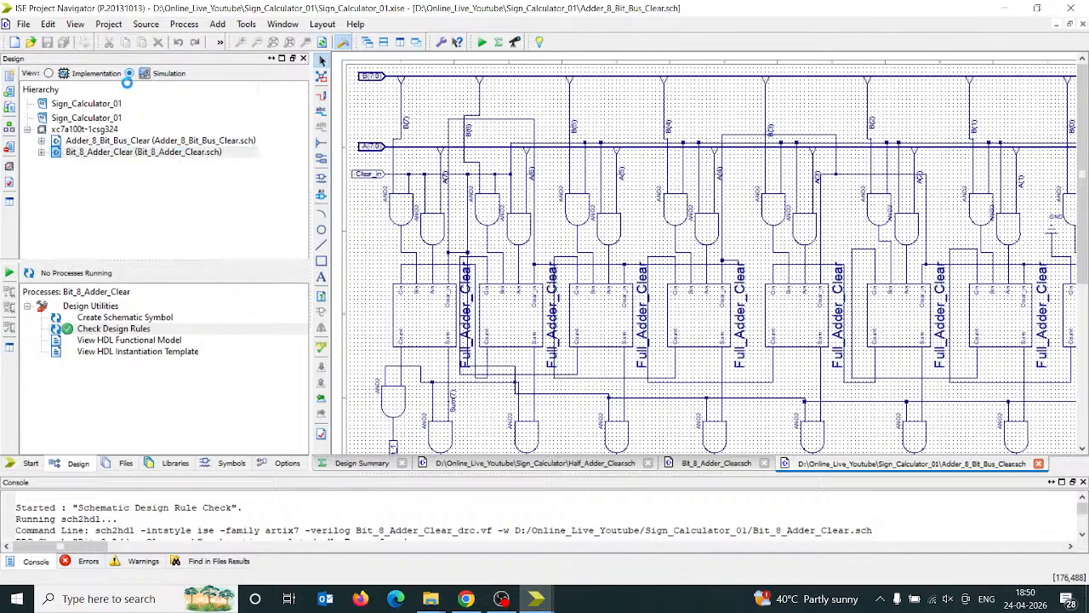
left_click(81, 73)
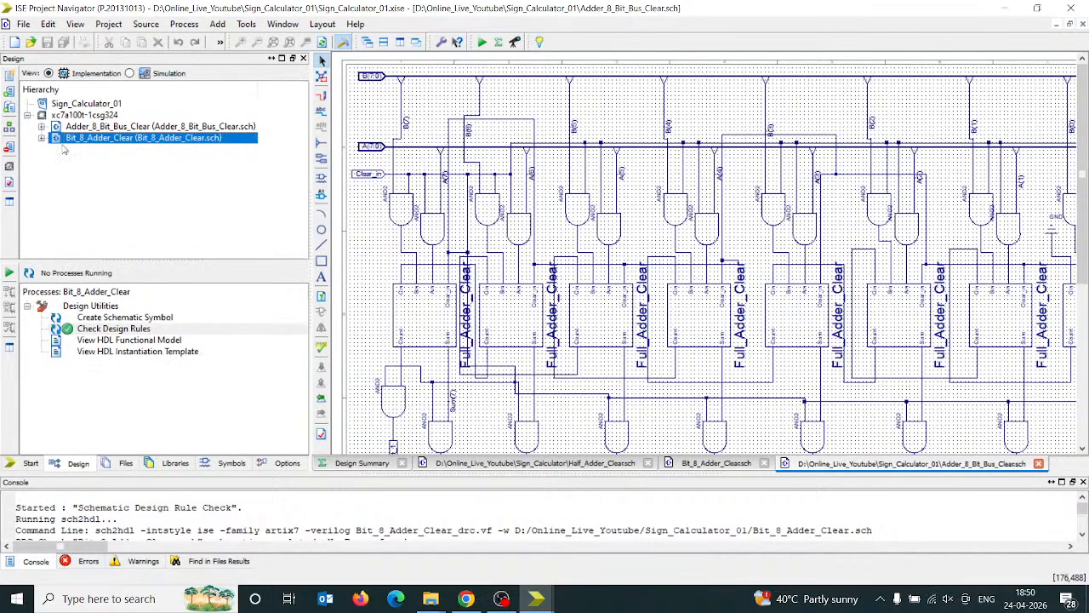
left_click(129, 73)
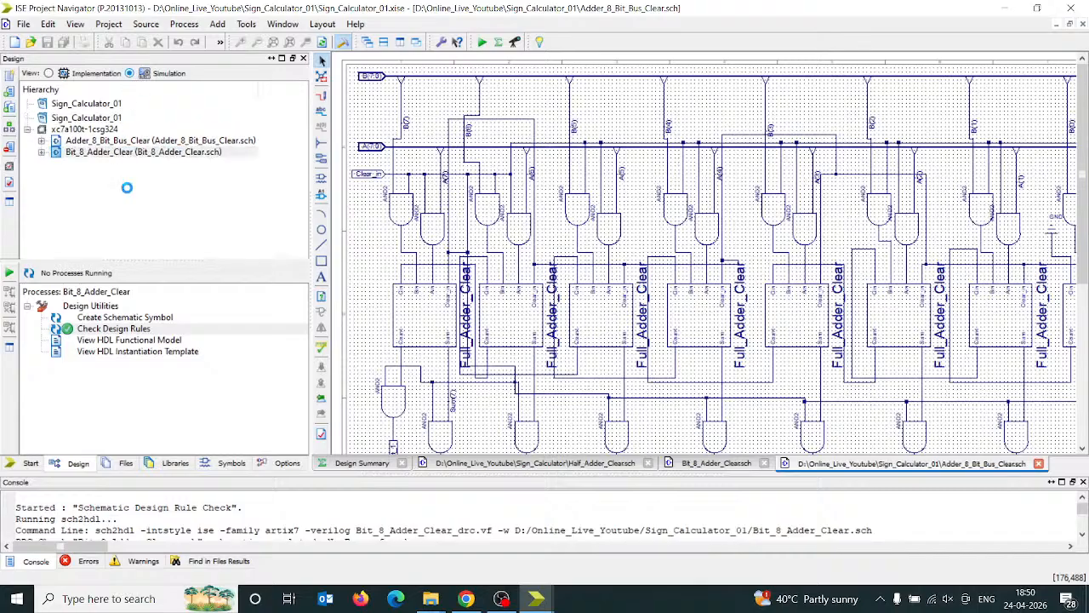
left_click(41, 140)
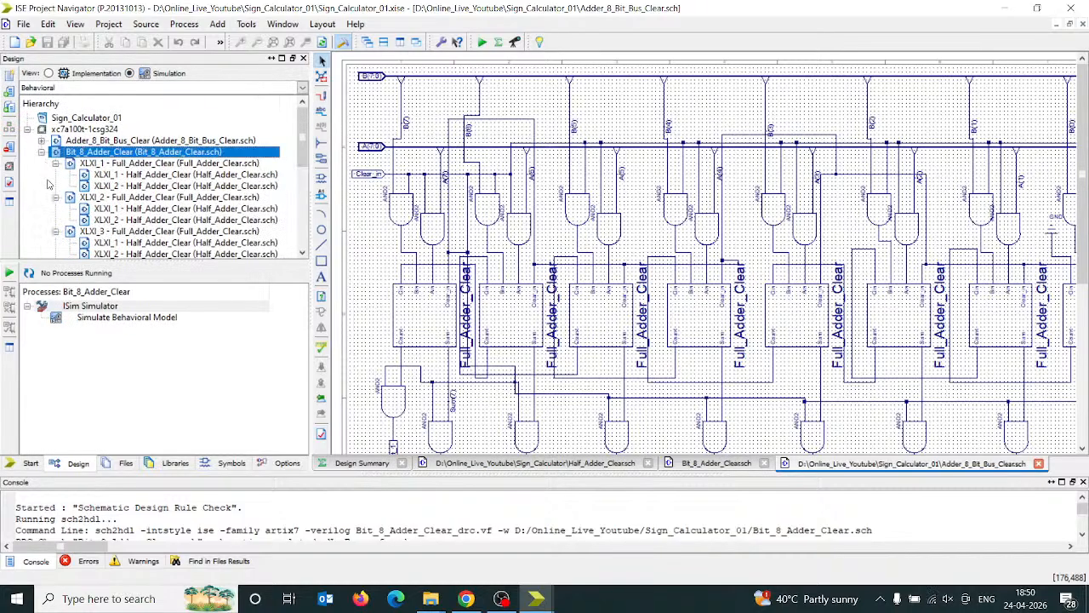
left_click(42, 152)
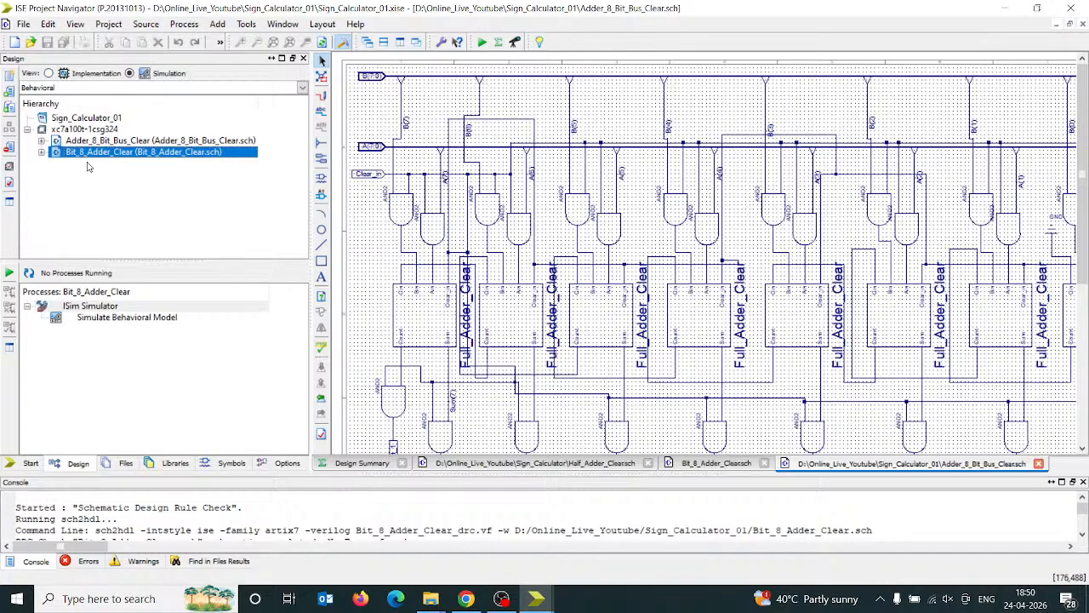
- Run Simulate Behavioral Model for Bit_8_Adder_Clear and allow isimgui through the Windows firewall on public networks
left_click(135, 318)
right_click(135, 320)
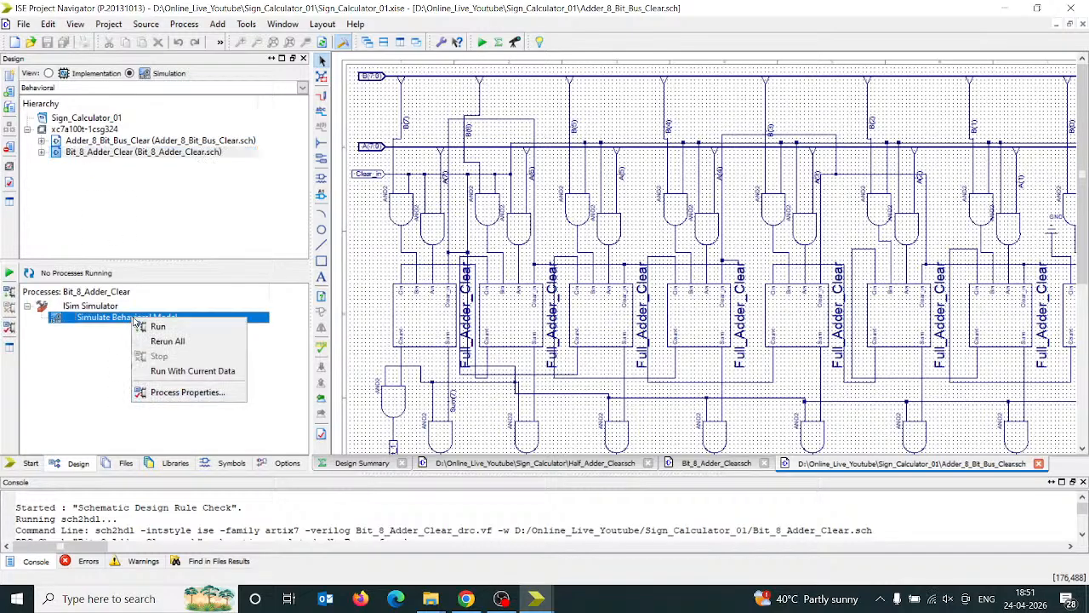
left_click(143, 327)
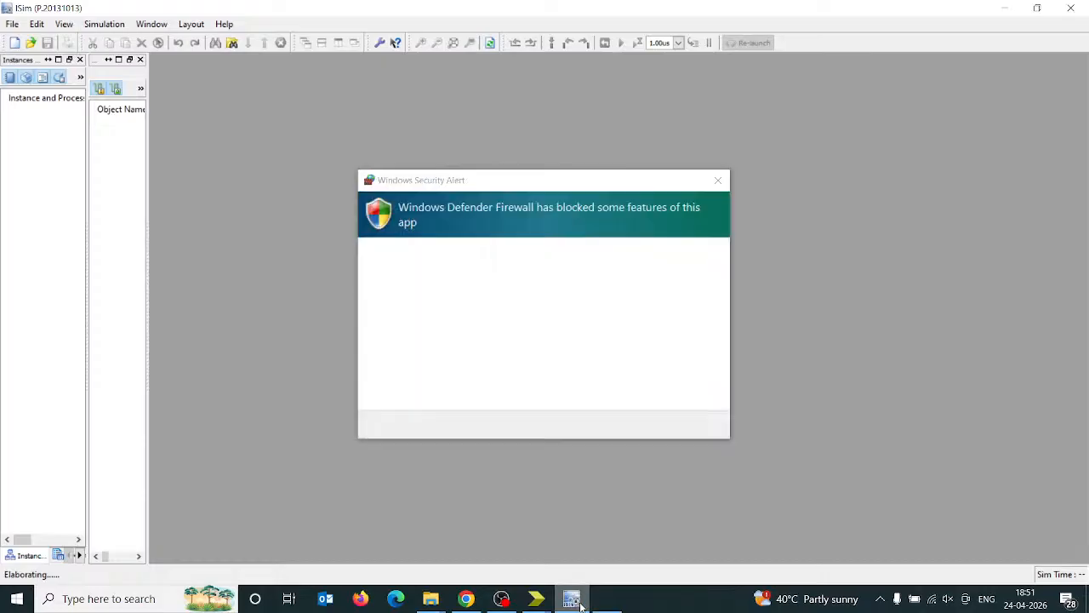
mouse_move(570, 600)
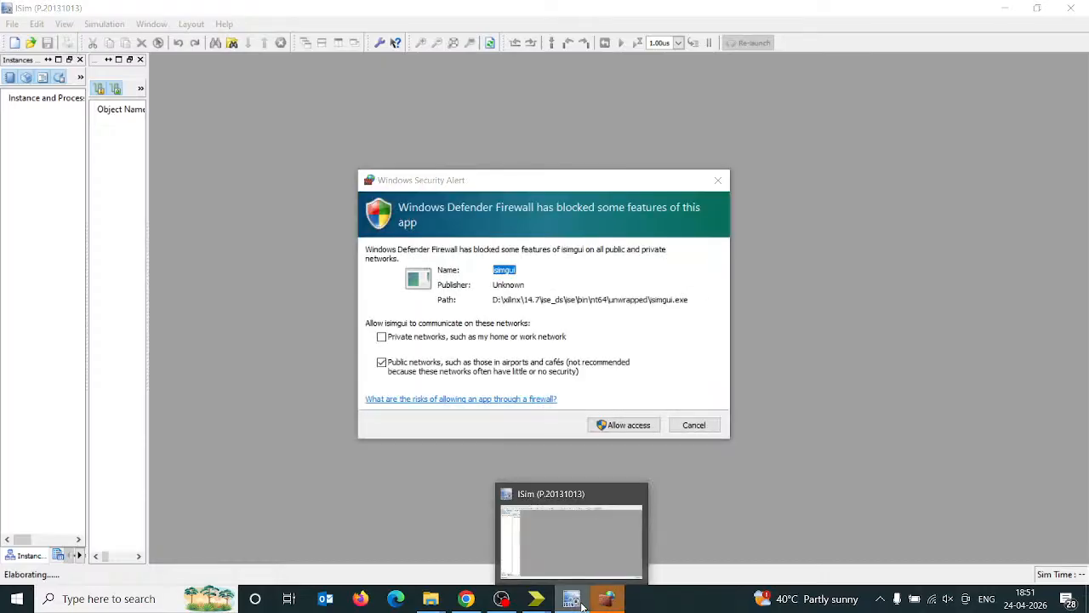
left_click(629, 428)
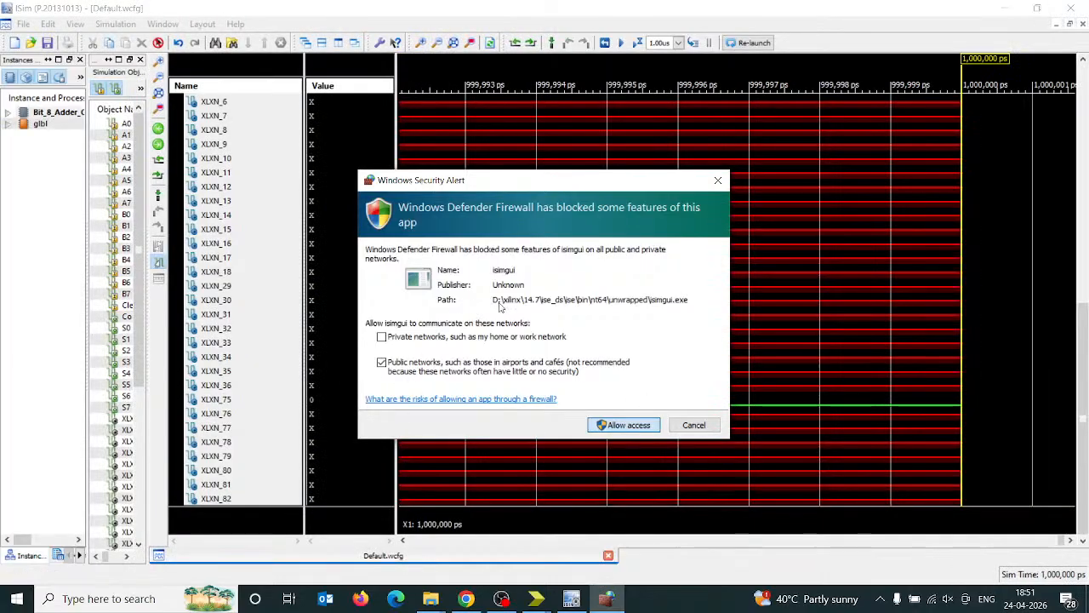
- Dismiss the Windows Security Alert and check the Bit_8_Adder_Clear waveform signals against the module selected in ISE Project Navigator
left_click(719, 180)
scroll(930, 222, "up", 10)
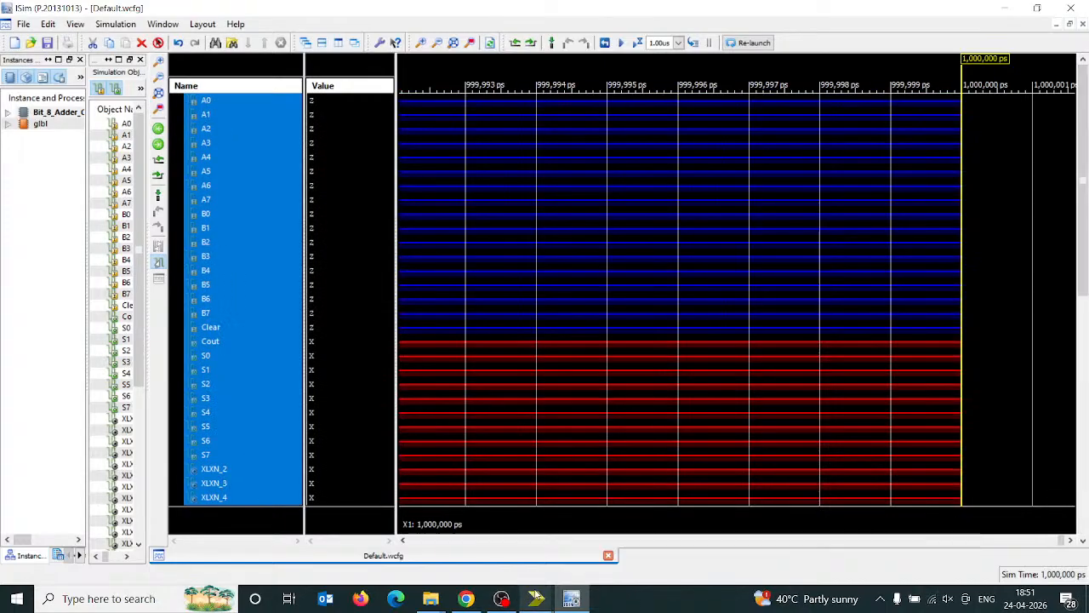
mouse_move(538, 600)
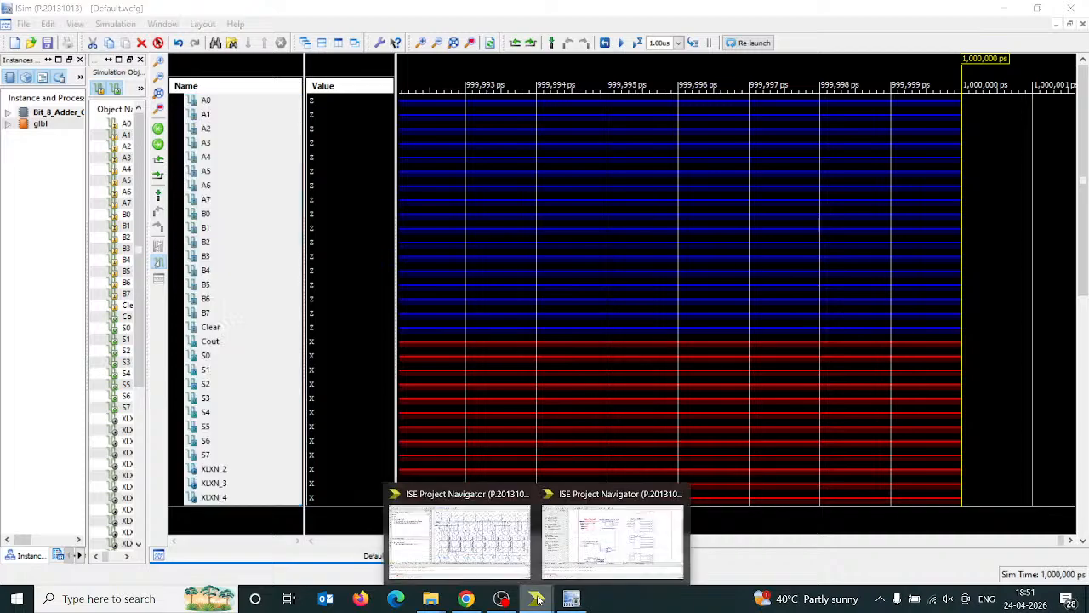
left_click(425, 534)
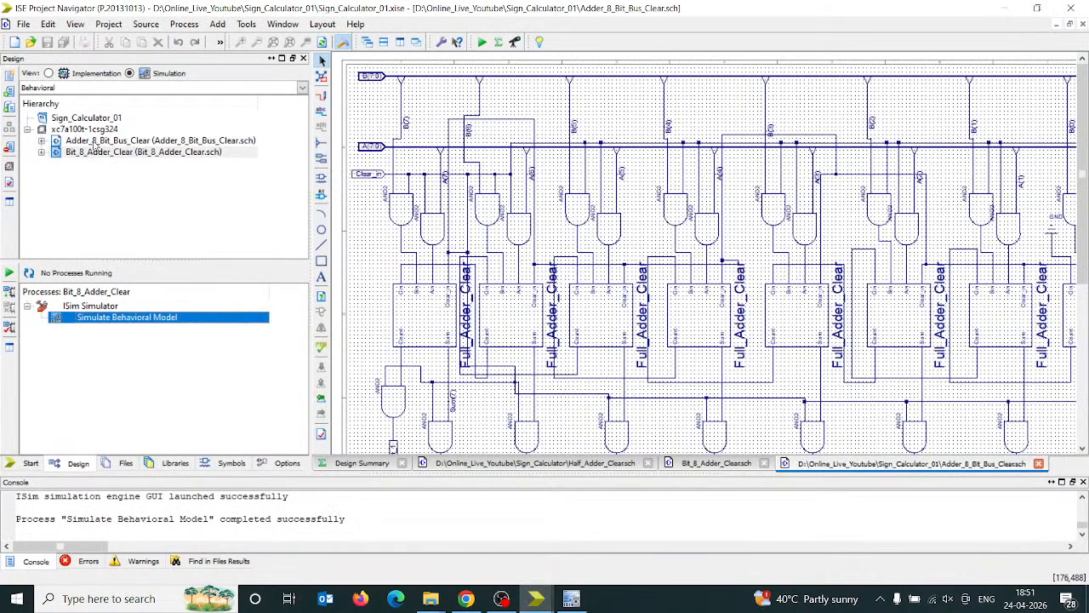
left_click(123, 152)
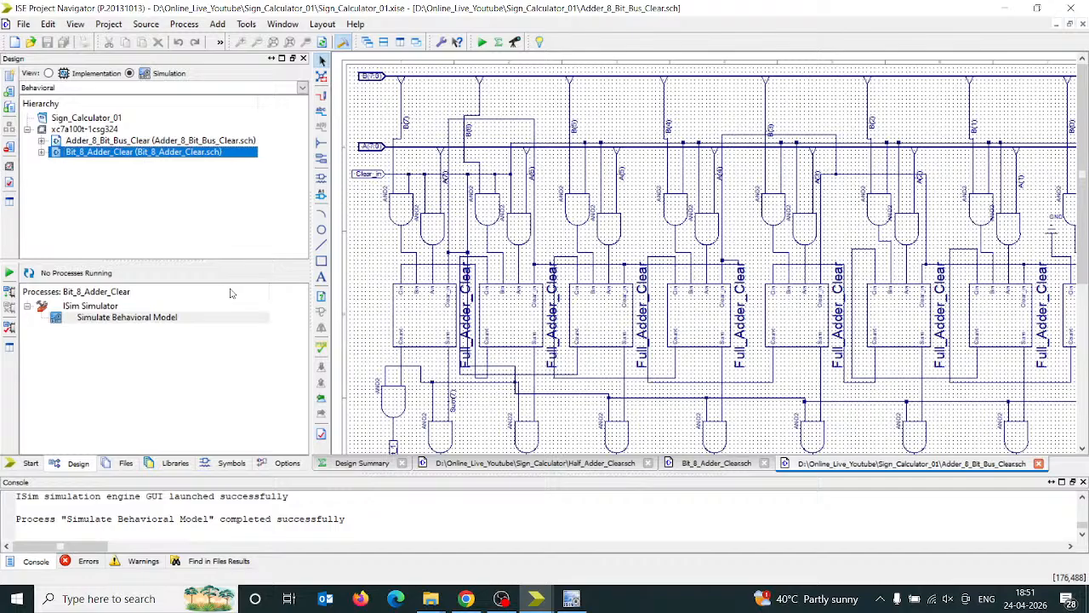
left_click(573, 600)
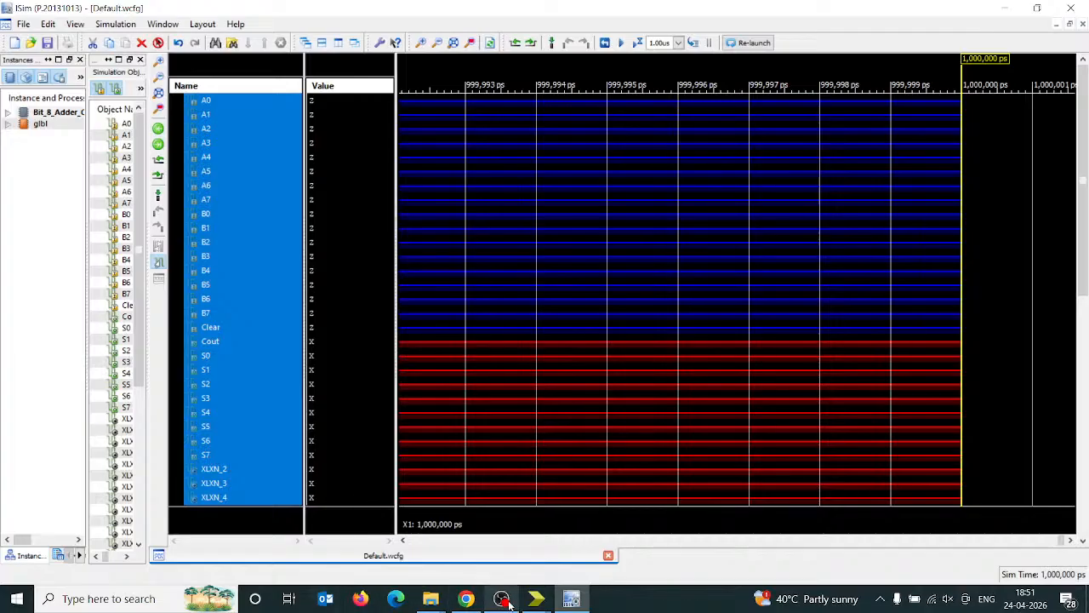
- Switch to ISE Project Navigator and run Simulate Behavioral Model for Adder_8_Bit_Bus_Clear
left_click(535, 598)
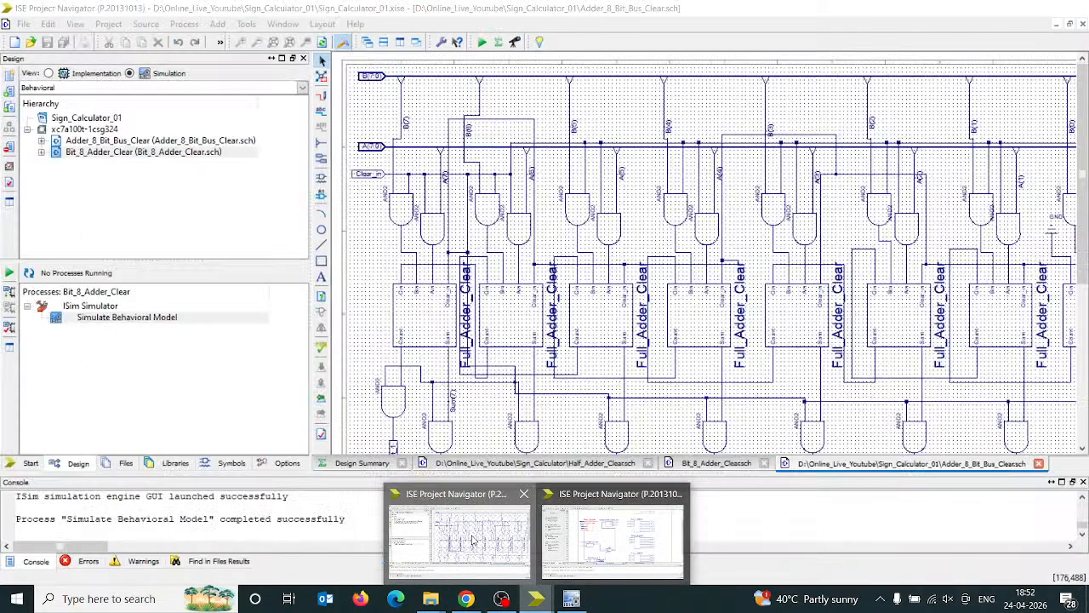
left_click(459, 538)
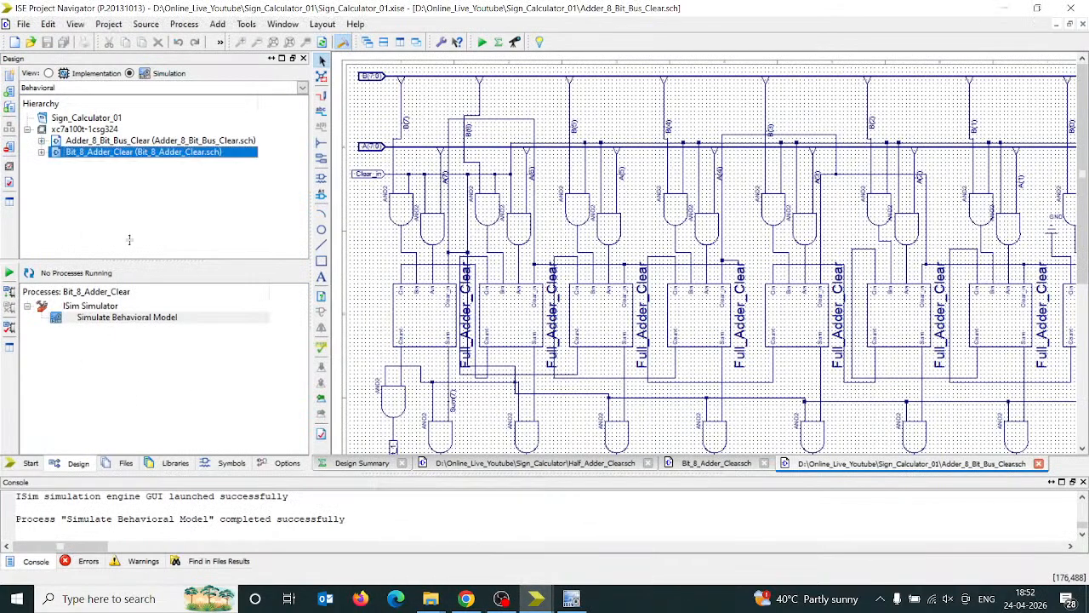
left_click(109, 141)
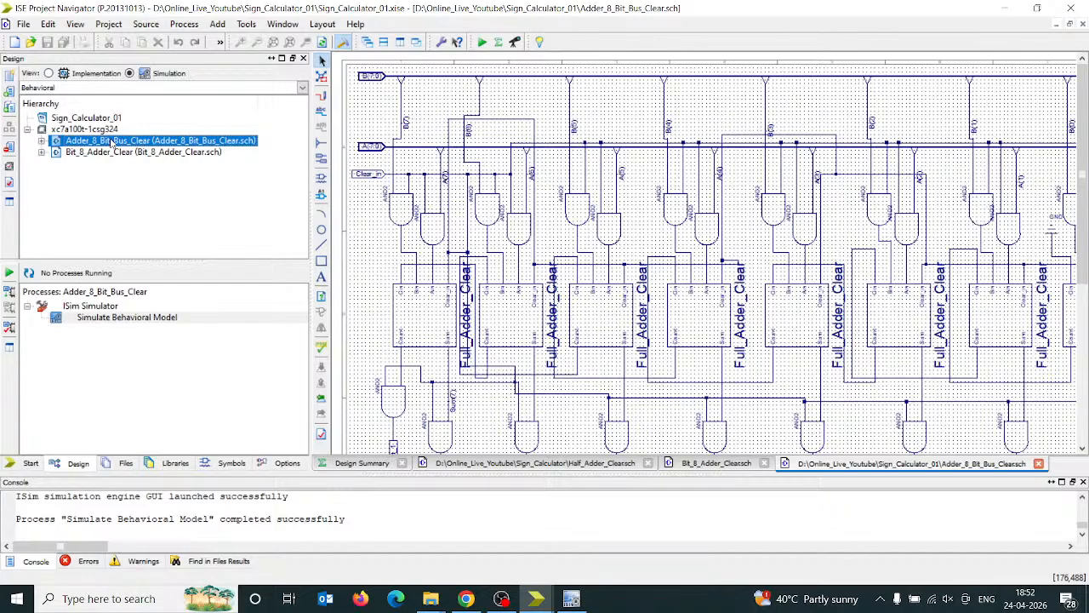
right_click(104, 316)
left_click(123, 332)
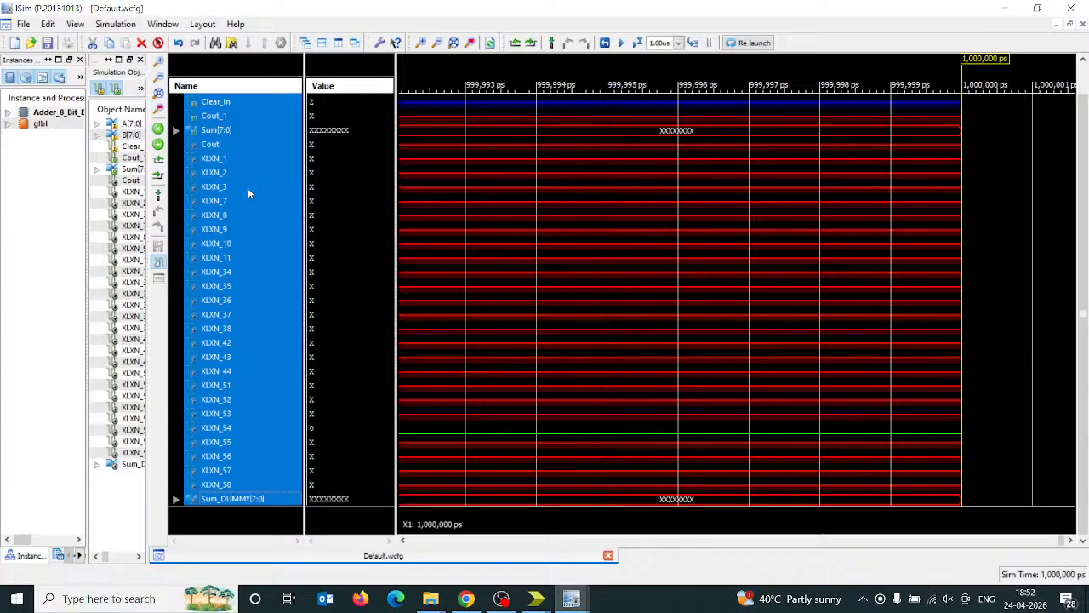
- Examine the A[7:0], B[7:0], Cout_1 and Sum[7:0] signals in the Adder_8_Bit_Bus_Clear waveform
scroll(249, 194, "up", 1)
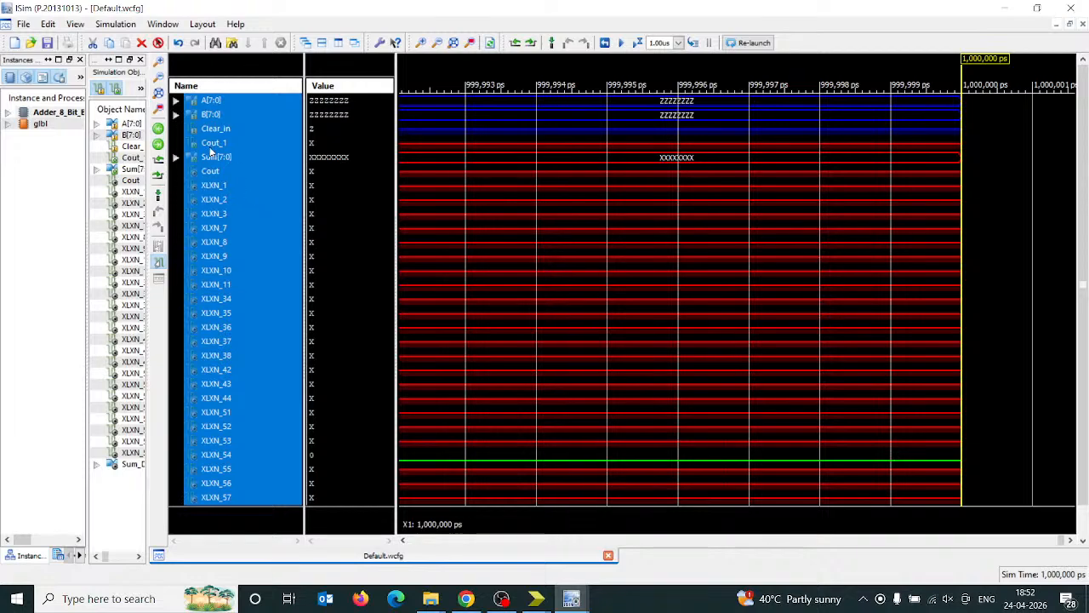
left_click(219, 184)
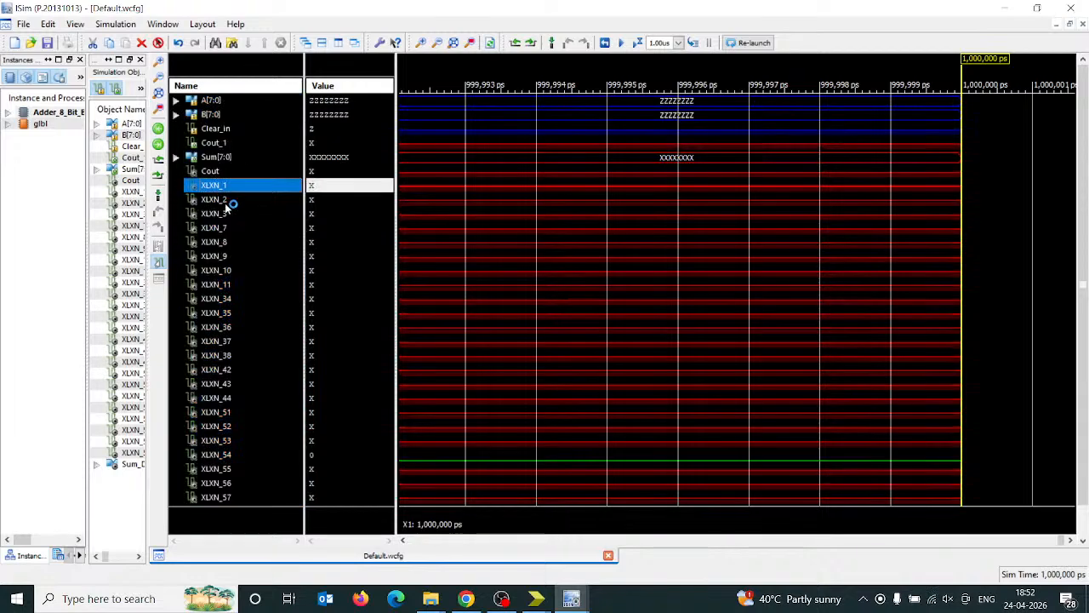
left_click(211, 100)
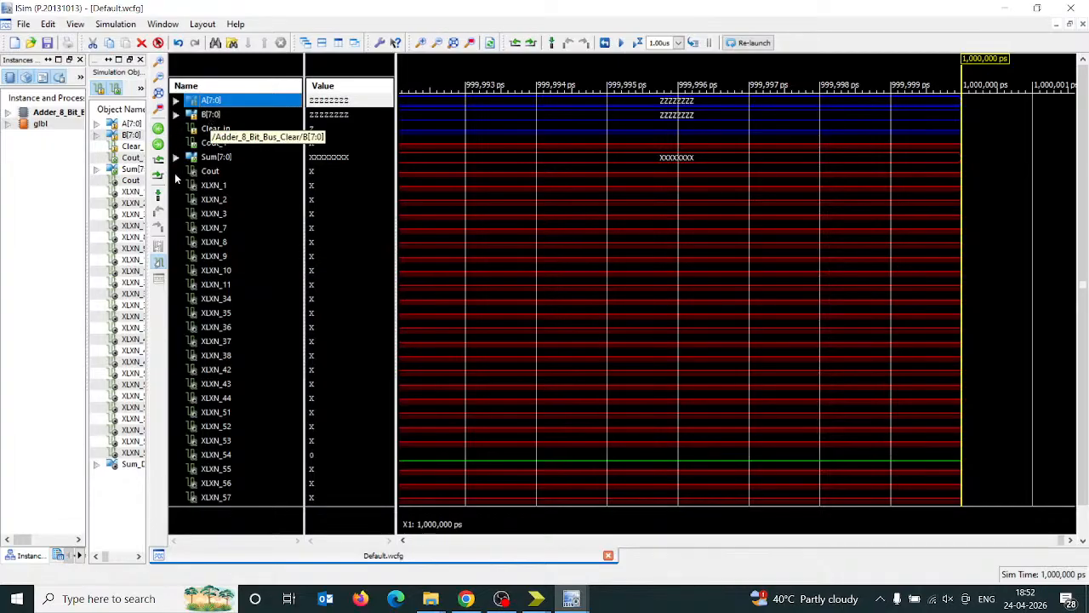
left_click(216, 117)
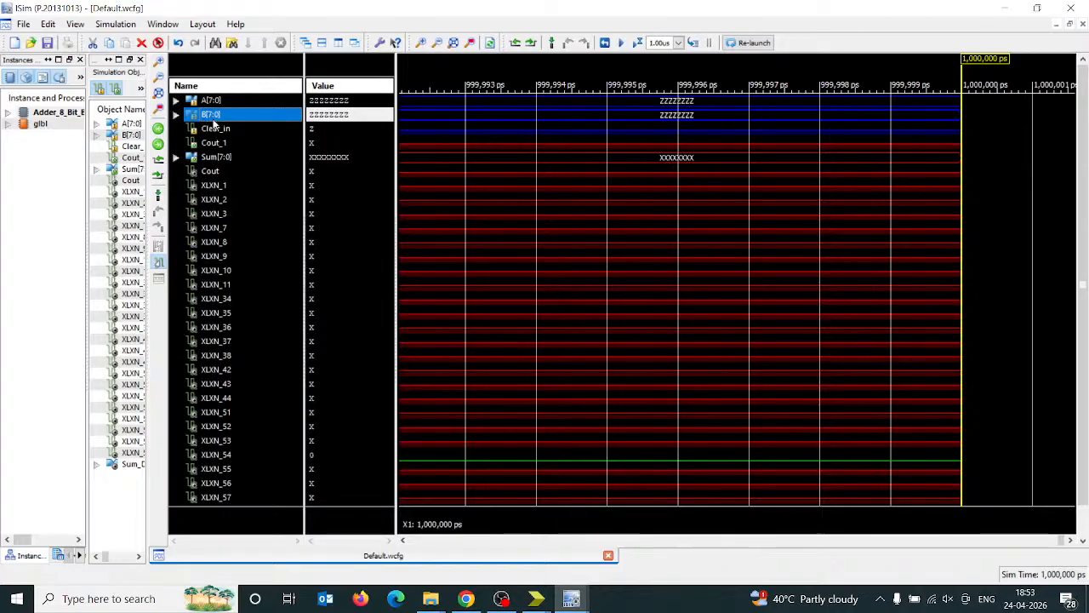
left_click(216, 144)
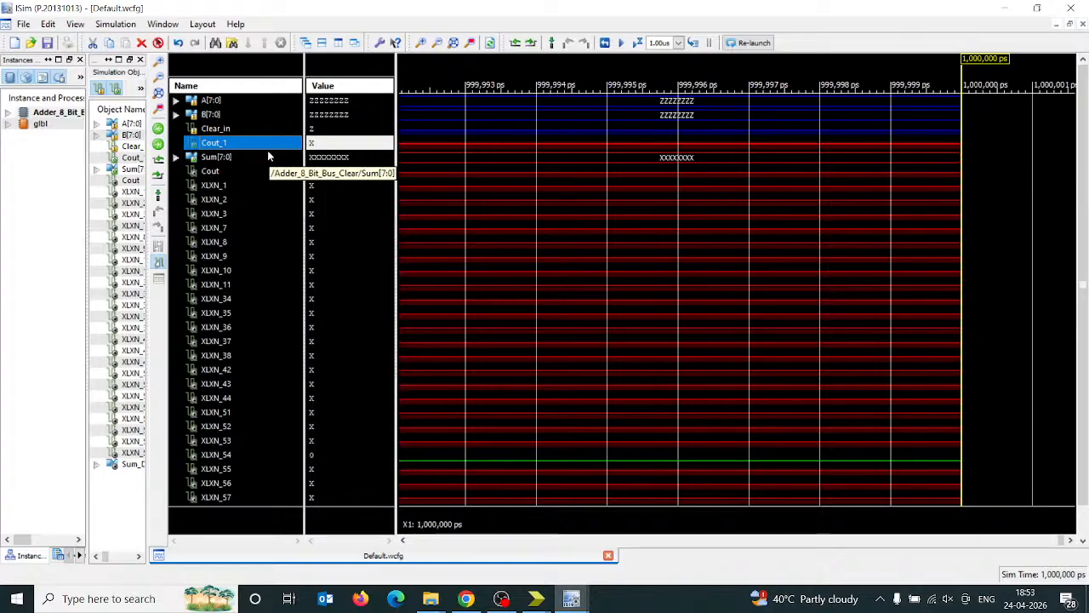
left_click(208, 158)
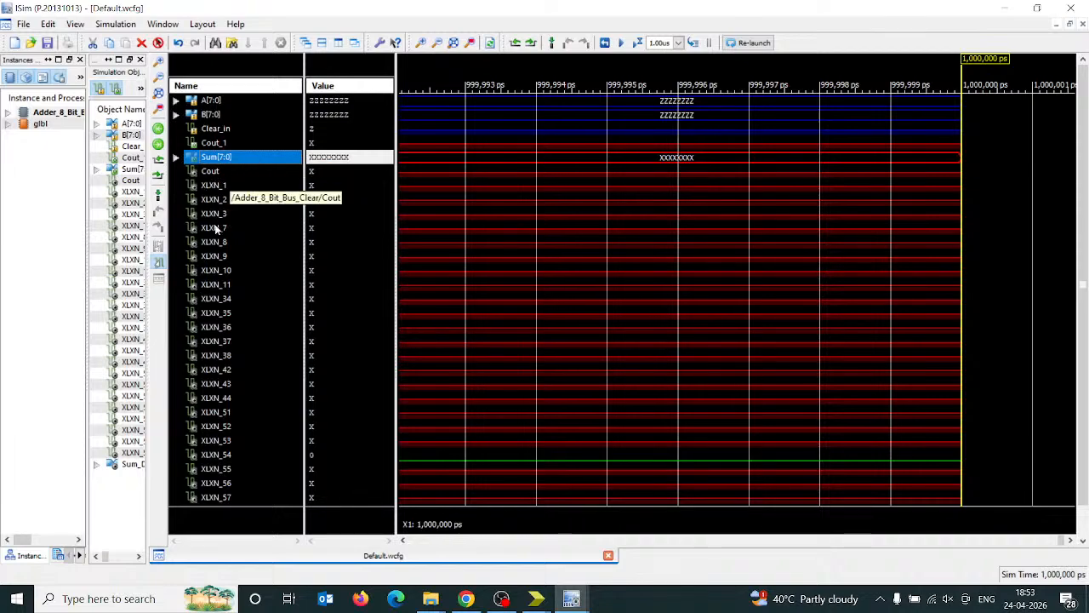
- Delete the internal signals Cout and XLXN_1 through XLXN_57 from the Adder_8_Bit_Bus_Clear waveform
left_click(223, 173)
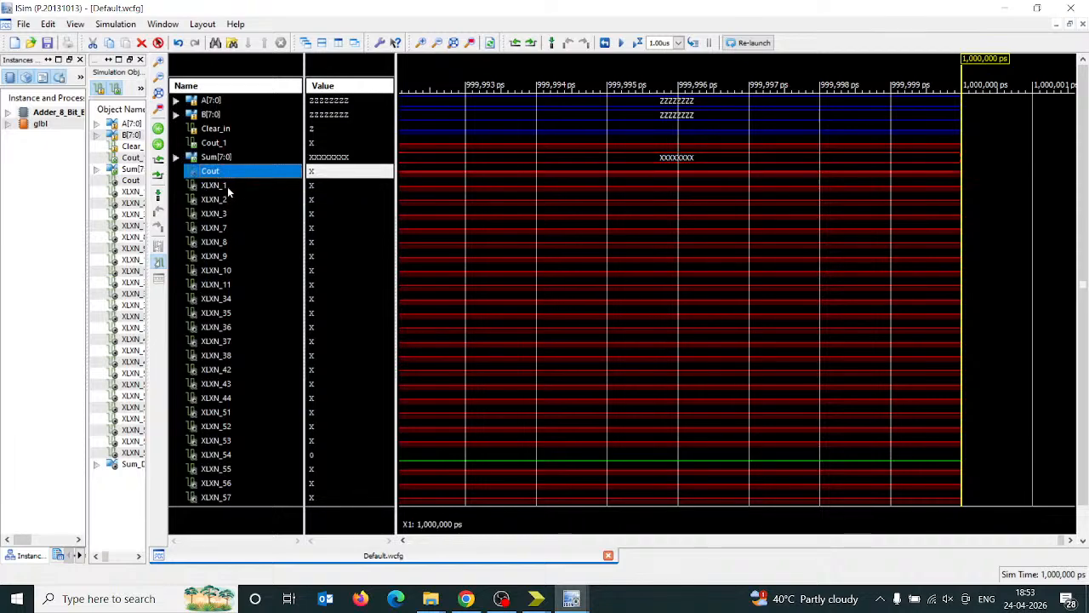
left_click(227, 186, "ctrl")
left_click(227, 200, "ctrl")
left_click(229, 213, "ctrl")
left_click(228, 227, "ctrl")
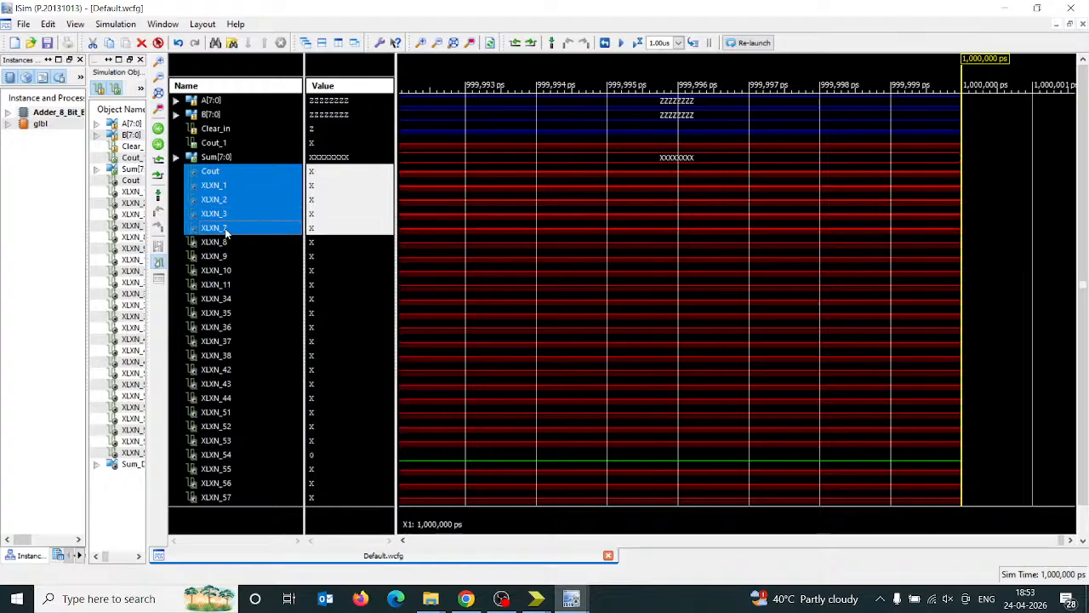
left_click(228, 242, "ctrl")
left_click(228, 256, "ctrl")
left_click(228, 270, "ctrl")
left_click(228, 284, "ctrl")
left_click(228, 299, "ctrl")
left_click(228, 312, "ctrl")
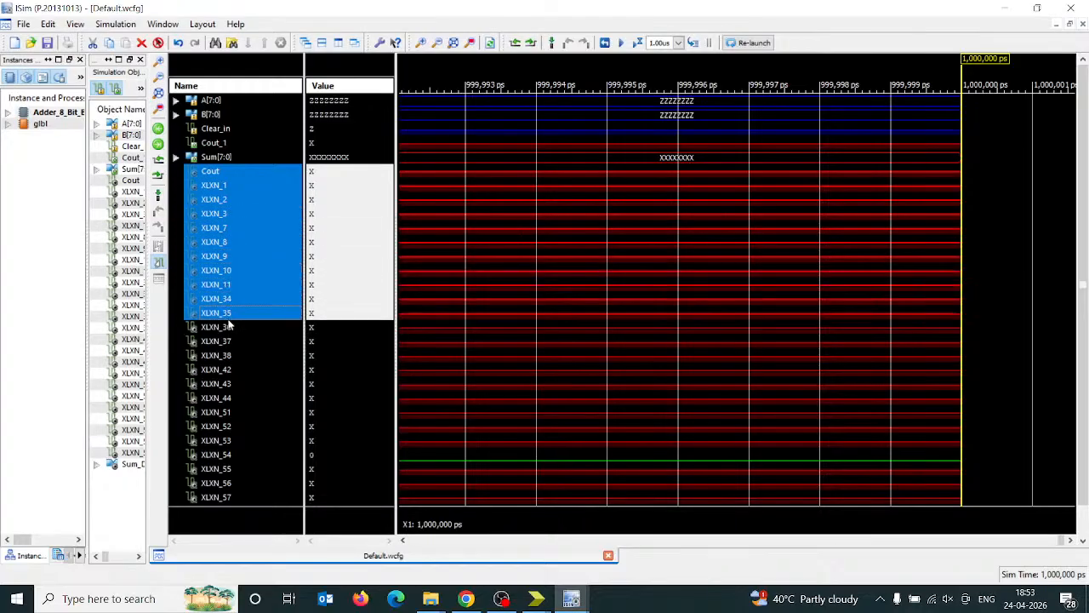
left_click(228, 327, "ctrl")
left_click(228, 340, "ctrl")
left_click(228, 355, "ctrl")
left_click(227, 369, "ctrl")
left_click(227, 384, "ctrl")
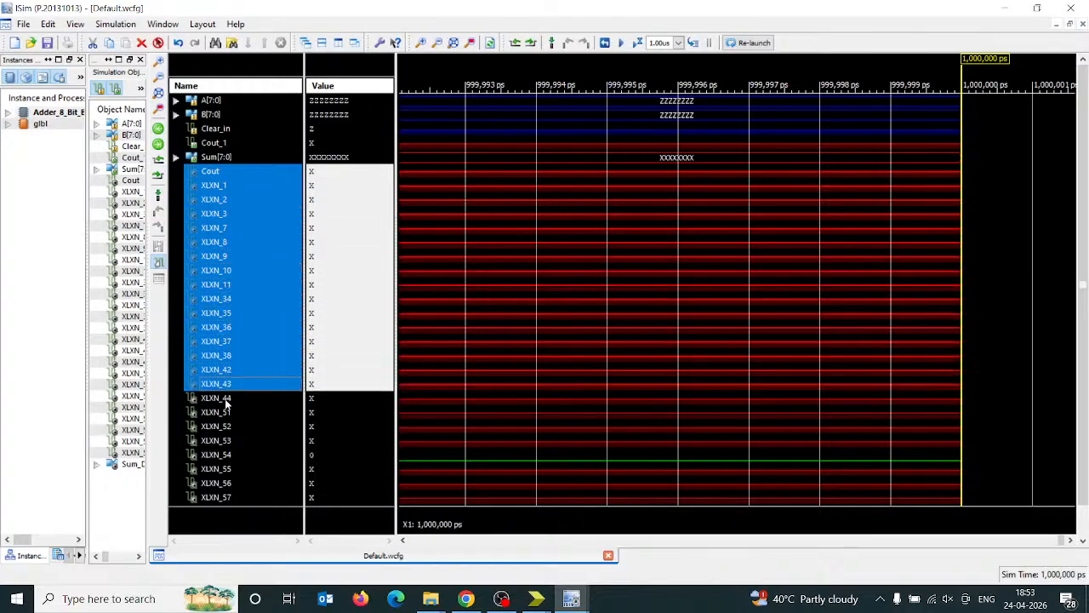
left_click(228, 398, "ctrl")
left_click(228, 412, "ctrl")
left_click(227, 426, "ctrl")
left_click(226, 440, "ctrl")
left_click(221, 455, "ctrl")
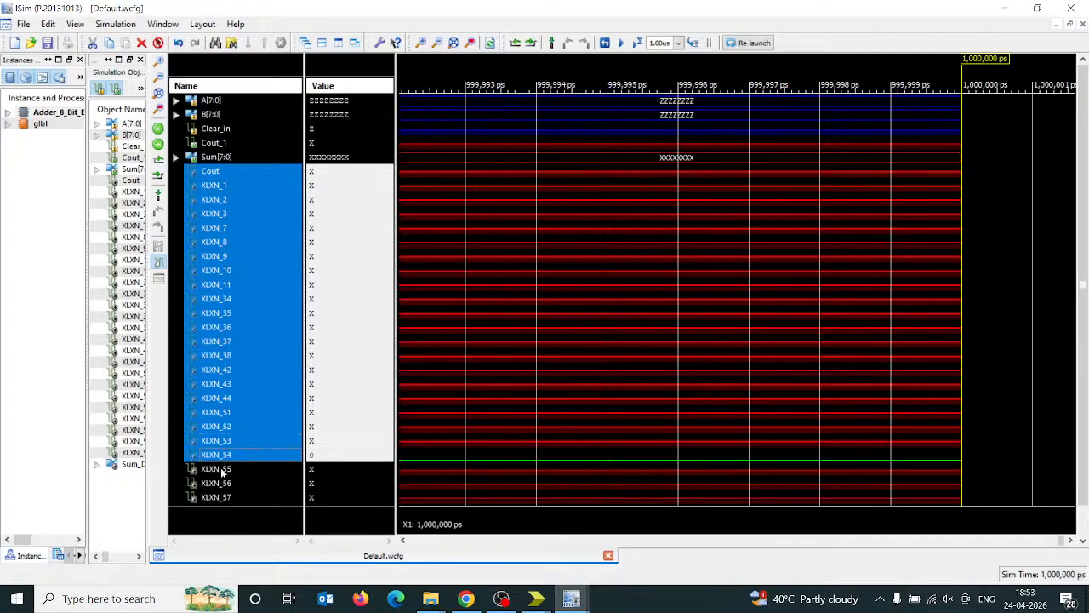
left_click(222, 469, "ctrl")
left_click(222, 483, "ctrl")
left_click(223, 497, "ctrl")
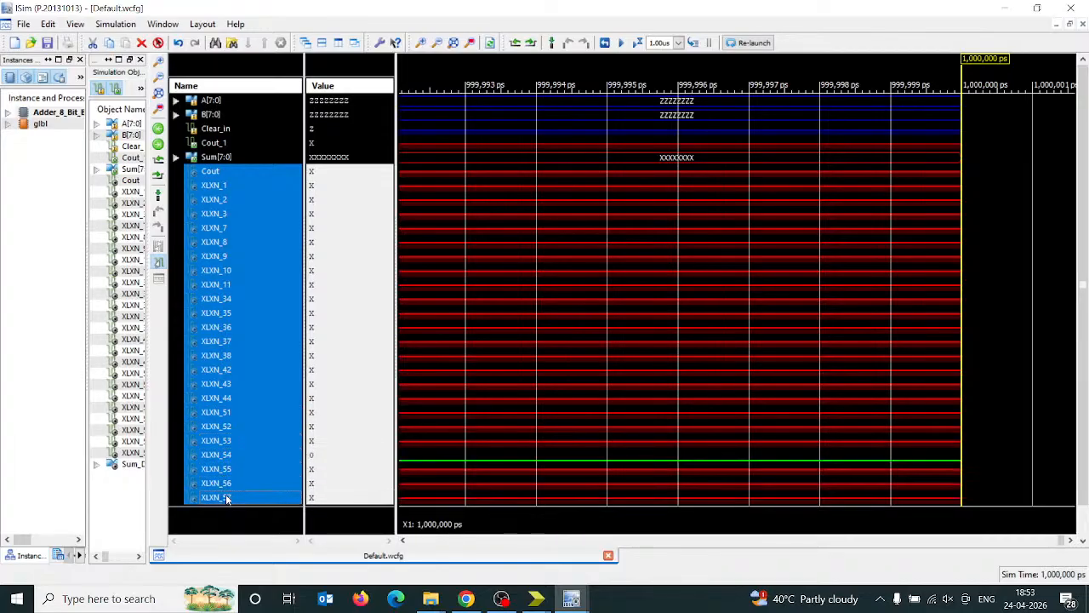
key("Delete")
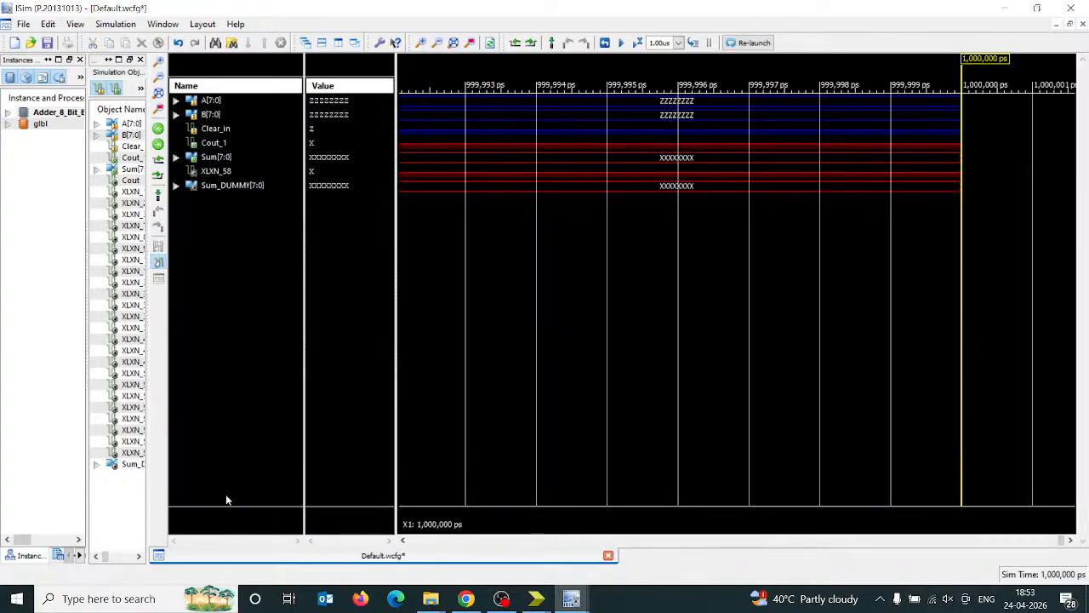
- Remove XLXN_58 and Sum_DUMMY[7:0] from the waveform and move Cout_1 below Sum[7:0]
left_click(214, 172)
key("Delete")
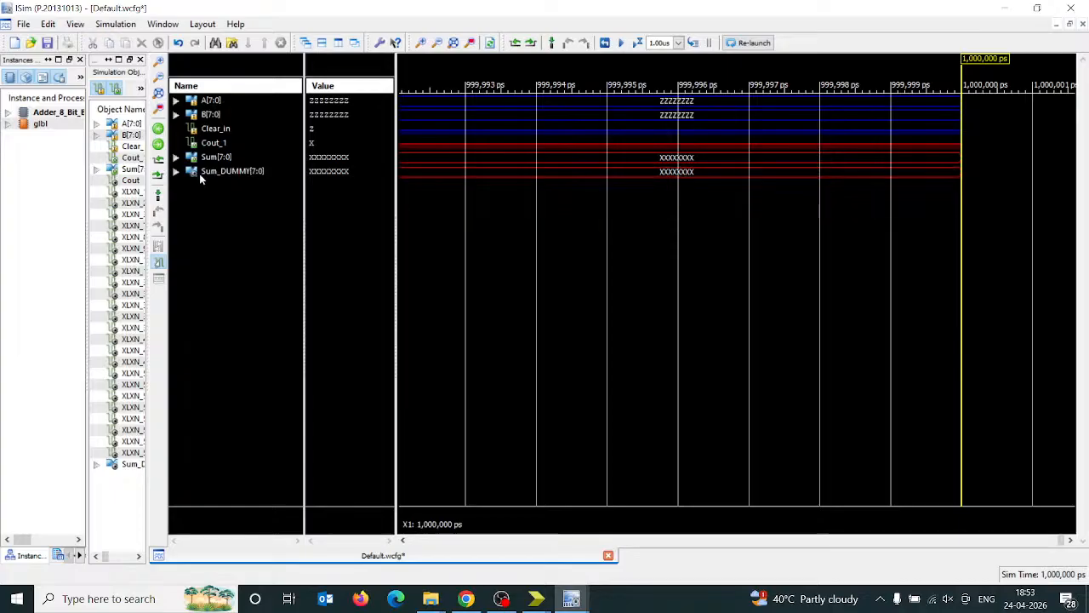
left_click(200, 173)
key("Delete")
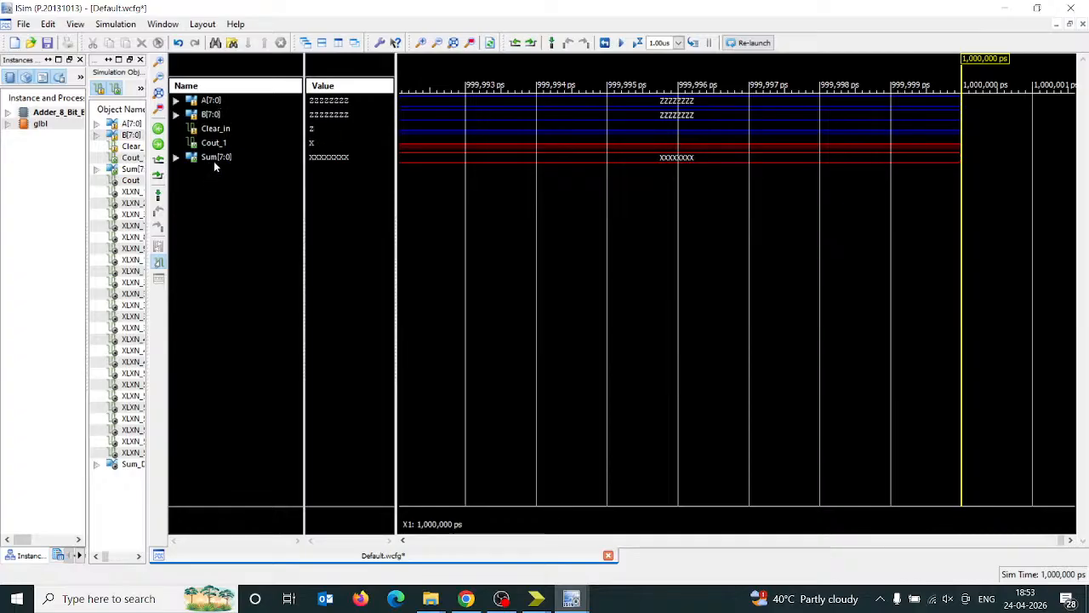
left_click_drag(224, 147, 220, 172)
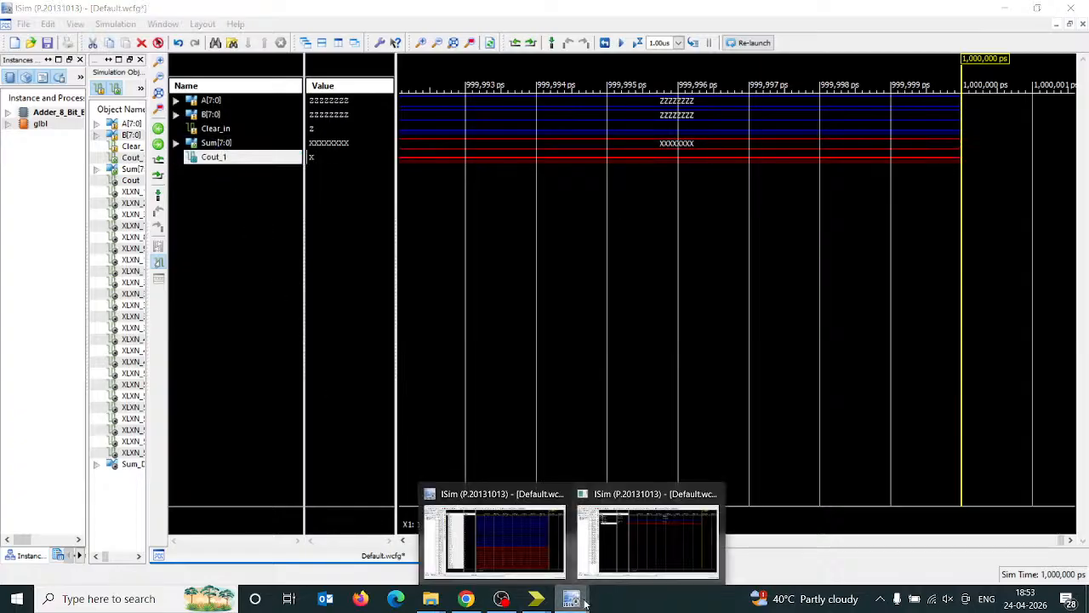
- Switch to the Bit_8_Adder_Clear ISim window and review the A0–A7, B0–B7, Clear, Cout and S0–S7 signals
mouse_move(585, 587)
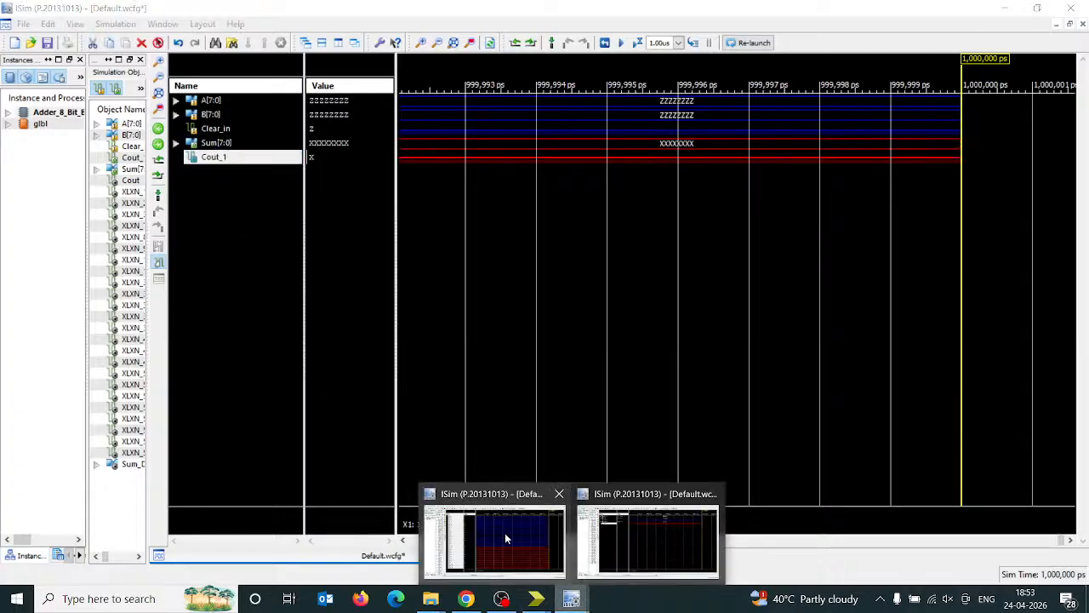
left_click(505, 533)
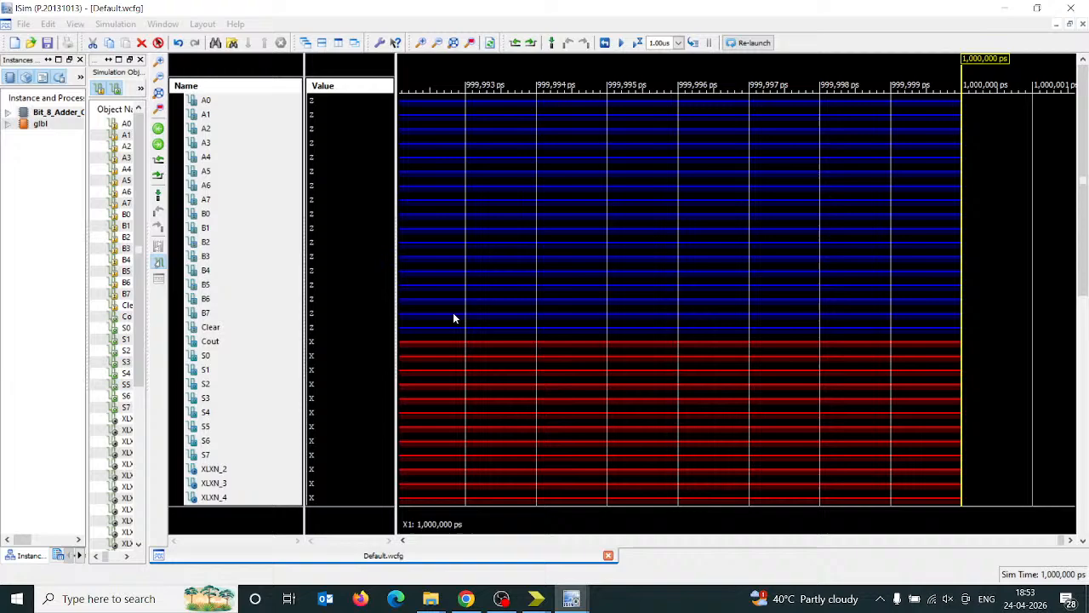
left_click(223, 101)
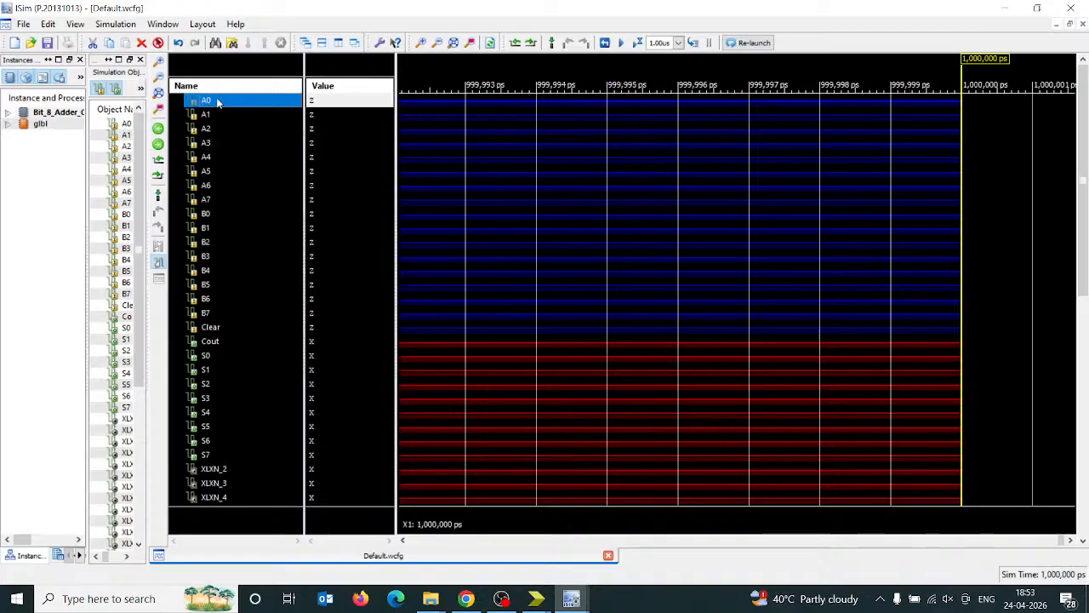
left_click(218, 202)
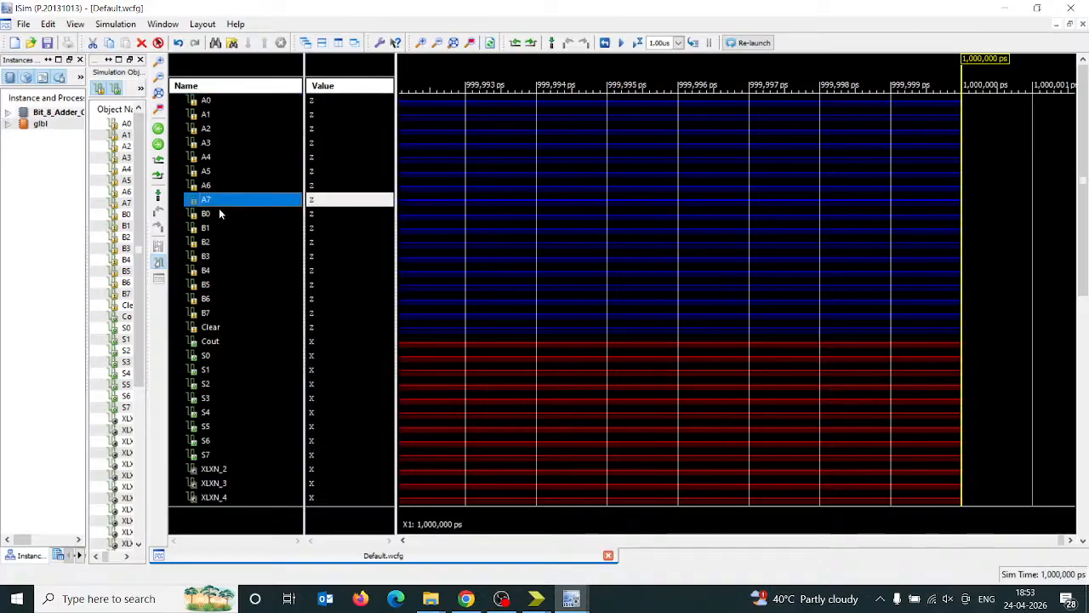
left_click(219, 211)
left_click(218, 314)
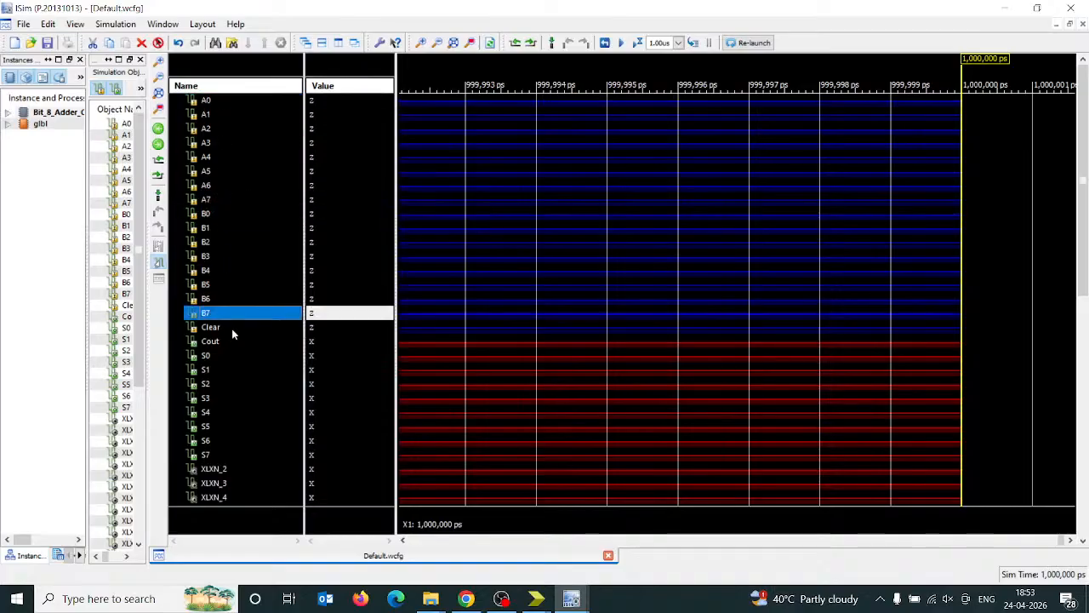
left_click(232, 326)
left_click(230, 341)
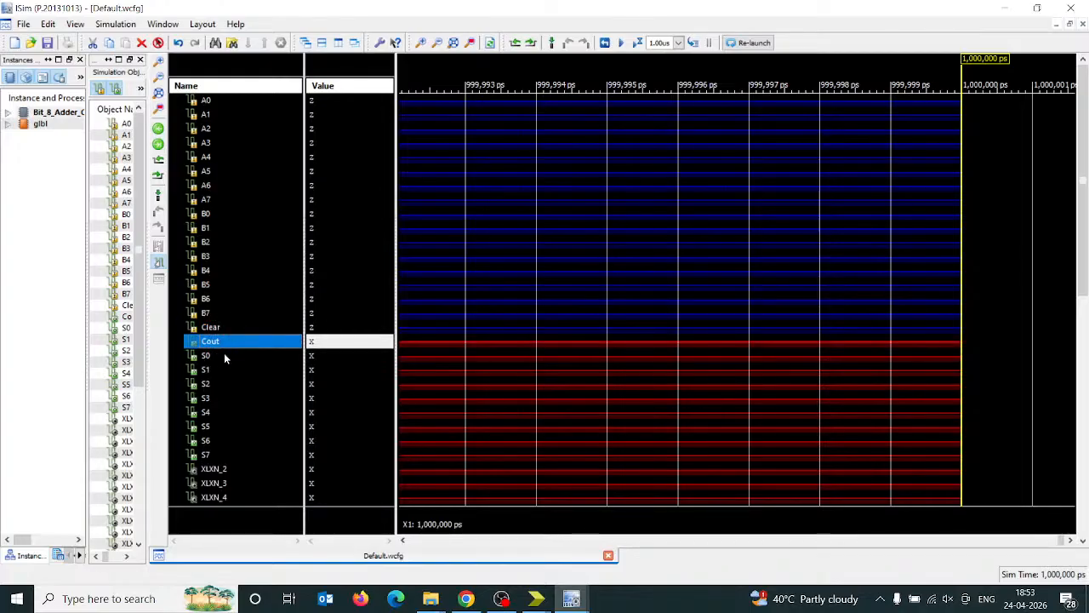
left_click(213, 454)
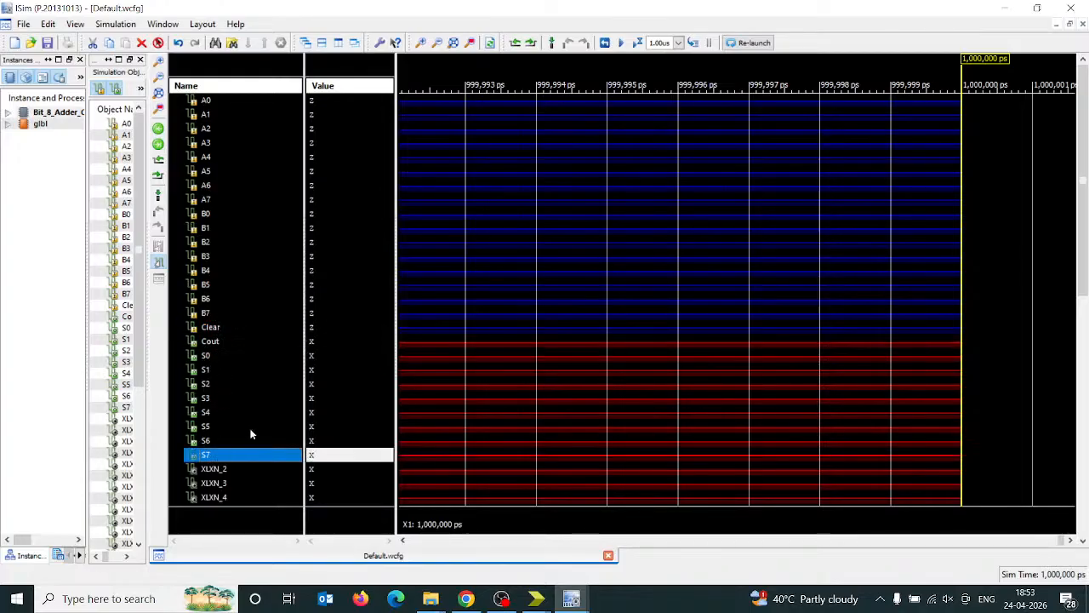
- Delete the internal signals XLXN_2 through XLXN_82 from the Bit_8_Adder_Clear waveform
scroll(247, 408, "down", 5)
left_click(223, 278)
scroll(264, 292, "down", 5)
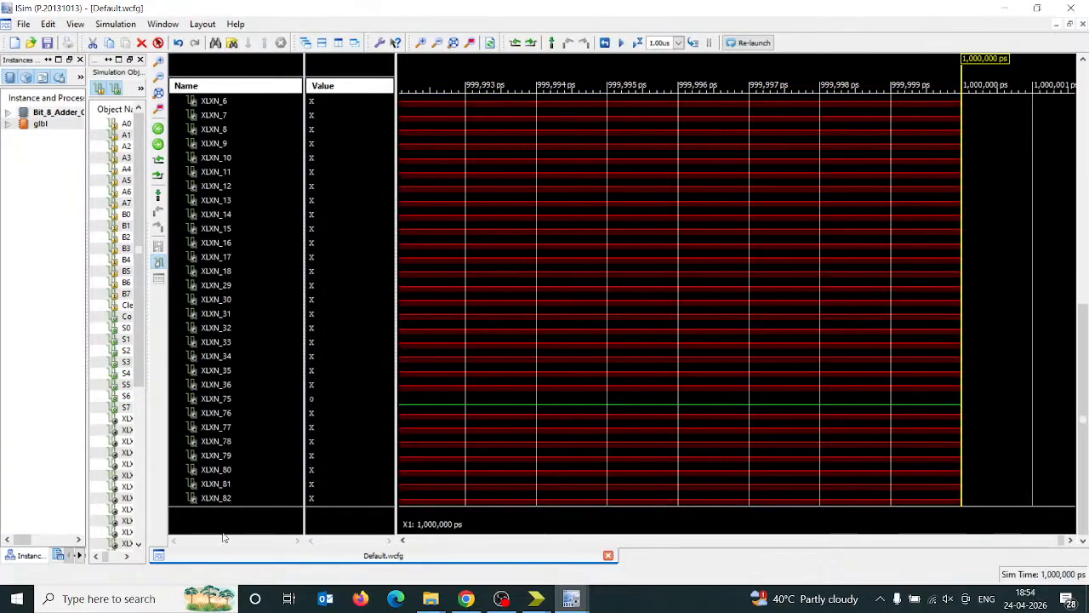
left_click(224, 500, "shift")
key("Delete")
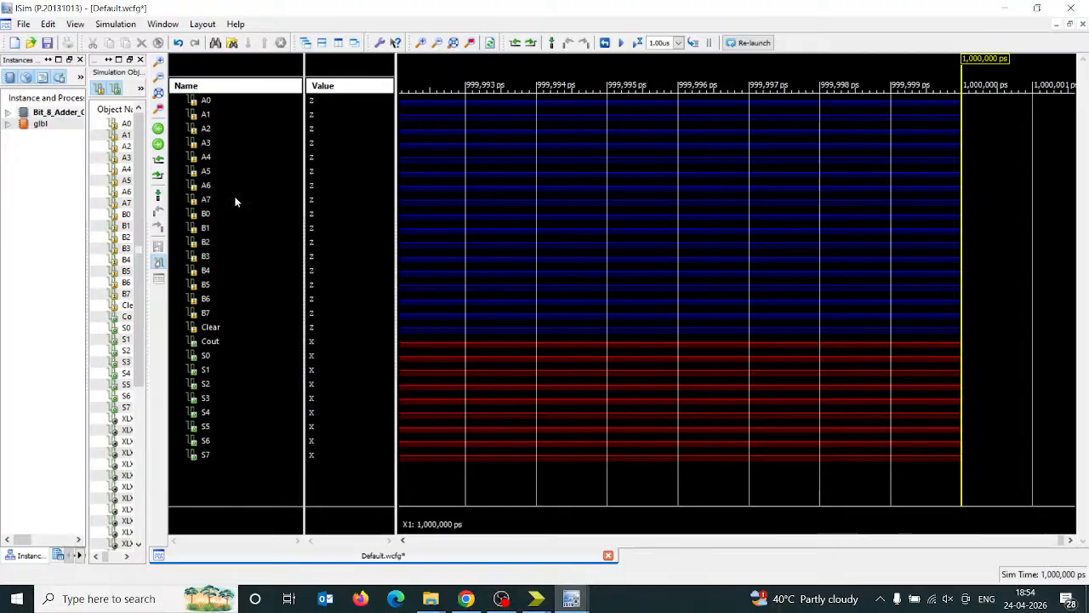
- Force input A0 of Bit_8_Adder_Clear to the binary constant 0
left_click(231, 100)
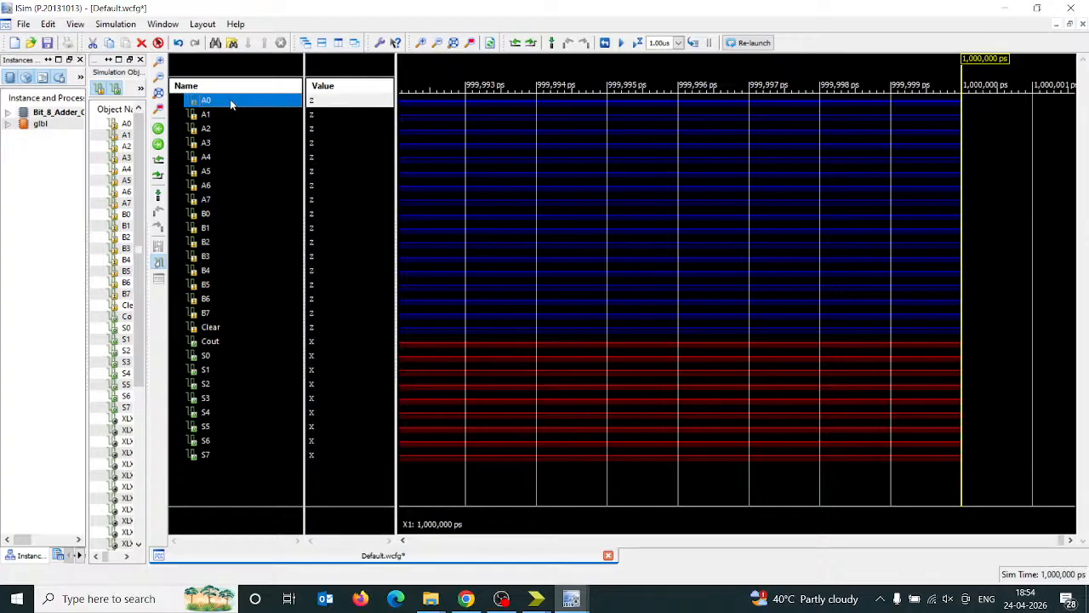
left_click(452, 42)
left_click(437, 45)
left_click(436, 43)
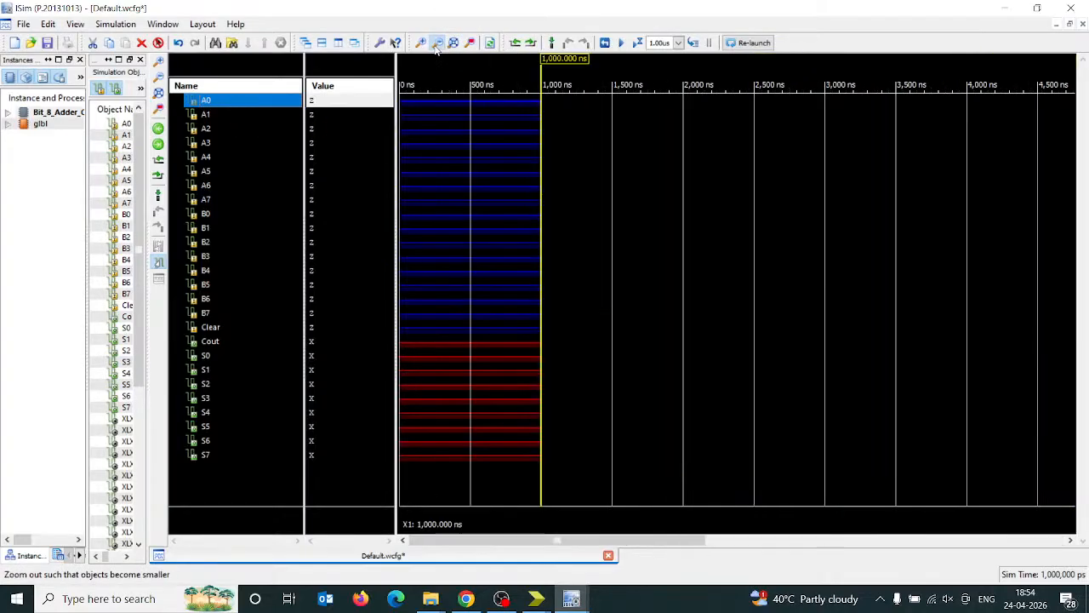
left_click(436, 42)
right_click(241, 102)
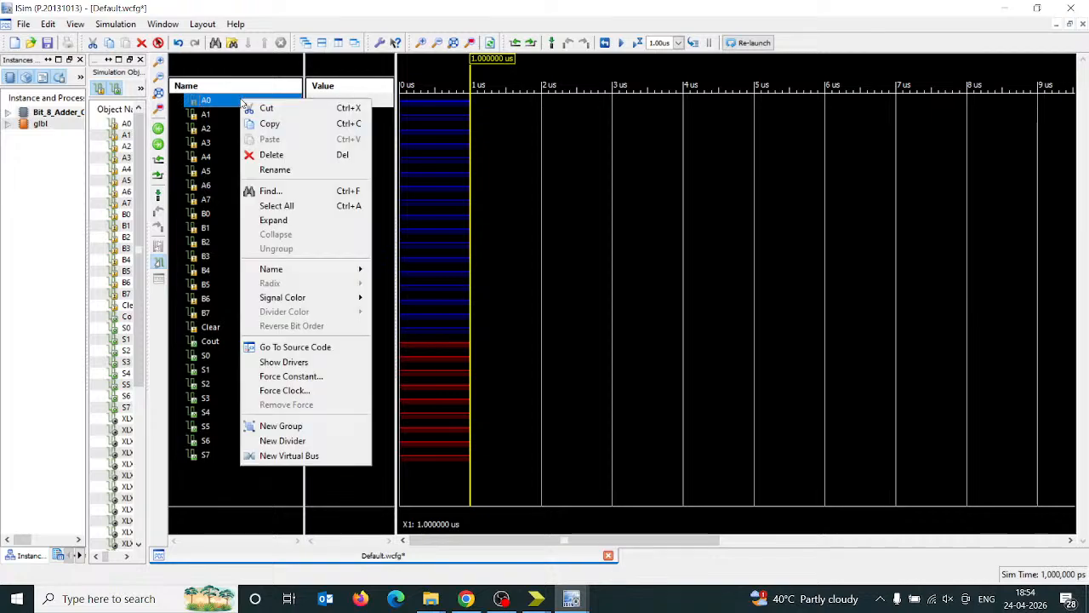
left_click(320, 378)
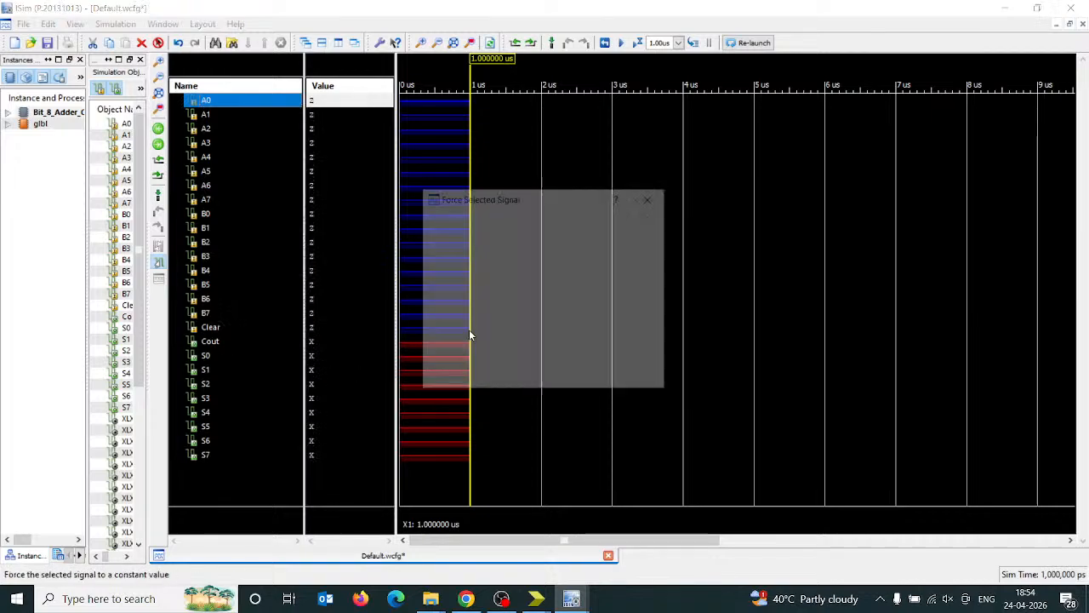
type("0")
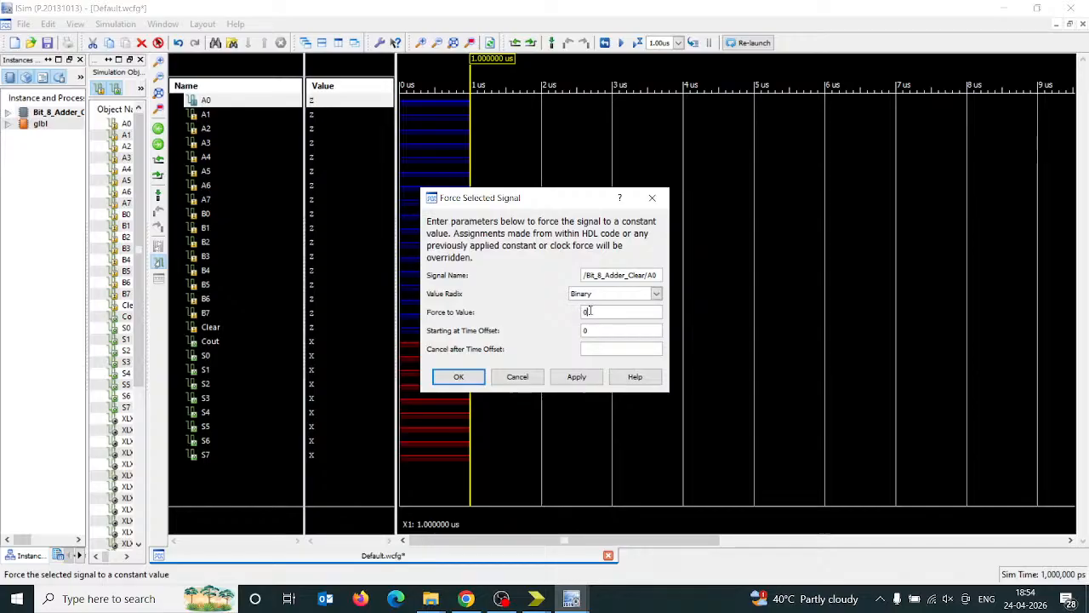
left_click(455, 384)
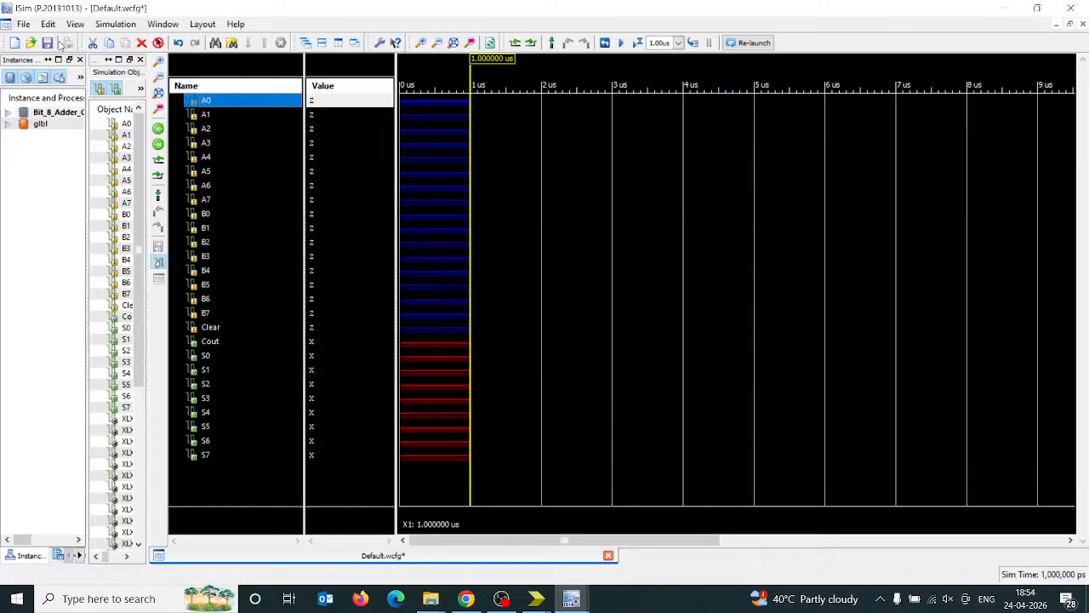
- Force input A1 to the binary constant 1 and input A2 to the binary constant 0
left_click(202, 116)
right_click(202, 117)
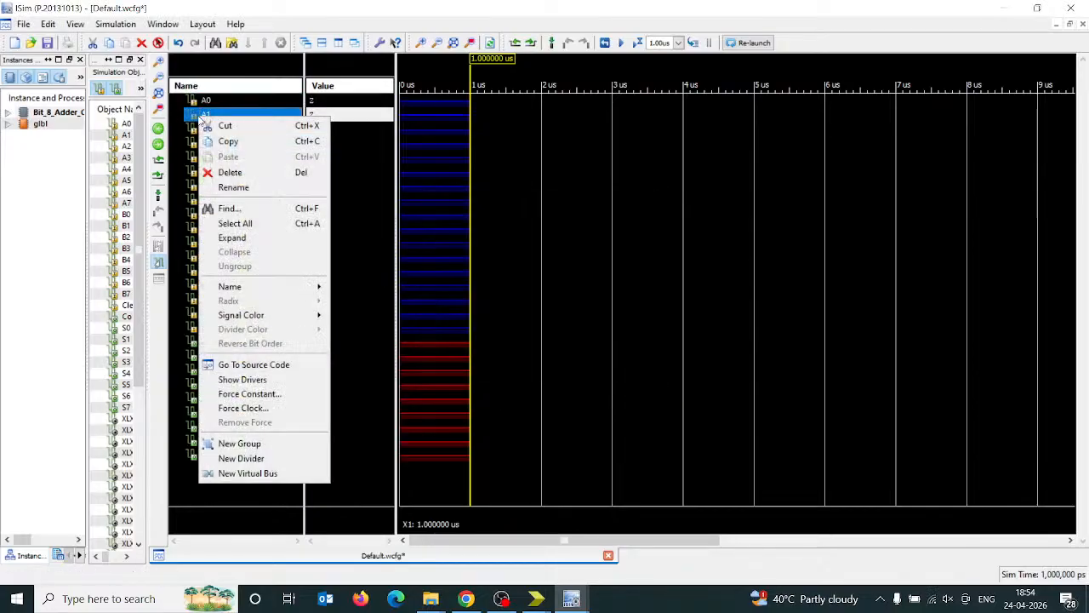
left_click(255, 393)
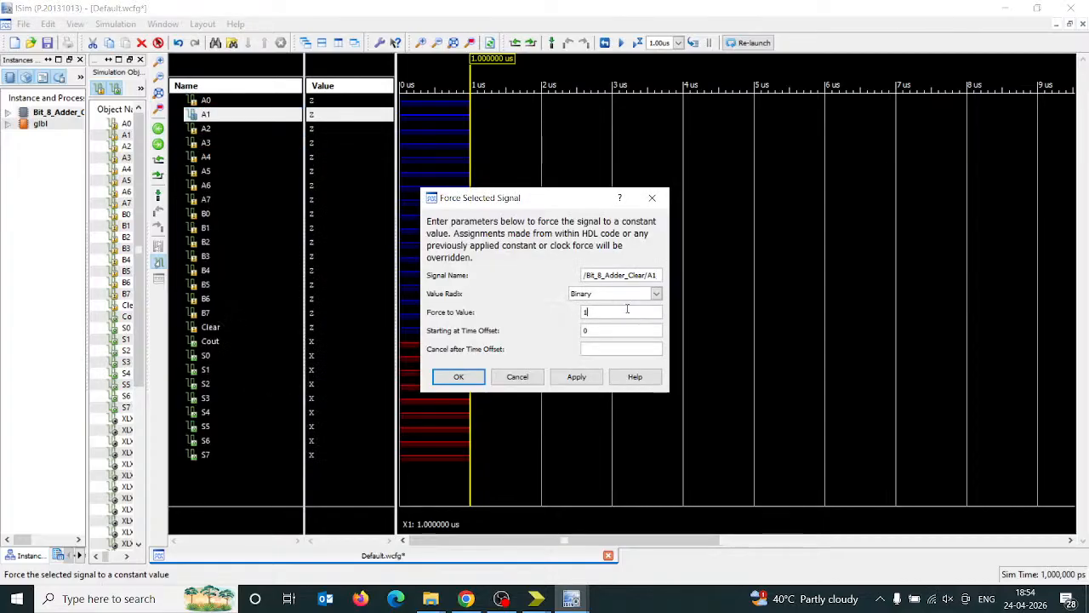
left_click(459, 376)
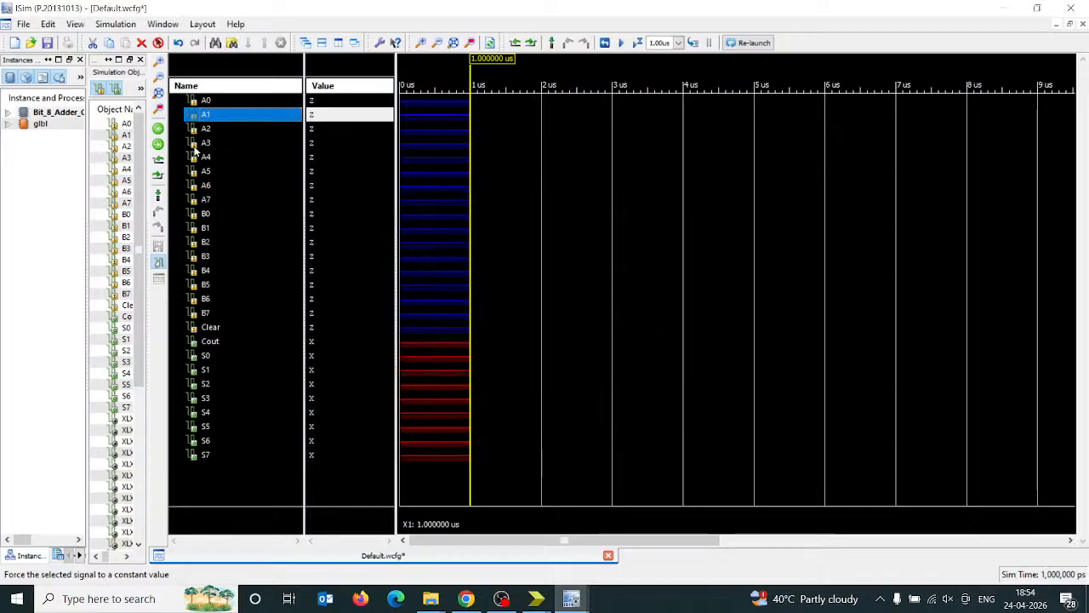
left_click(224, 129)
right_click(224, 128)
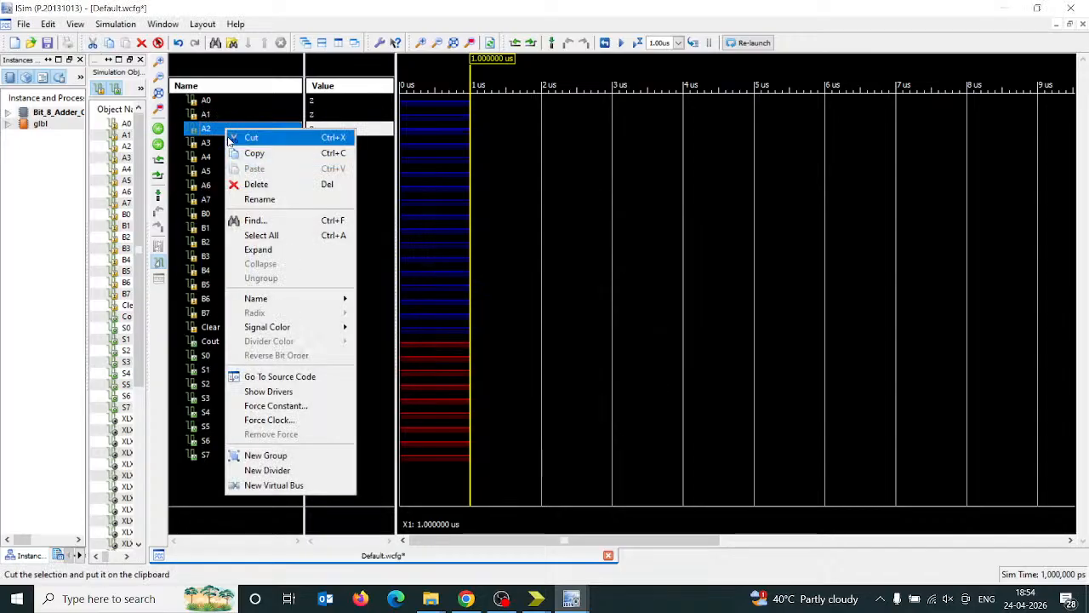
left_click(294, 406)
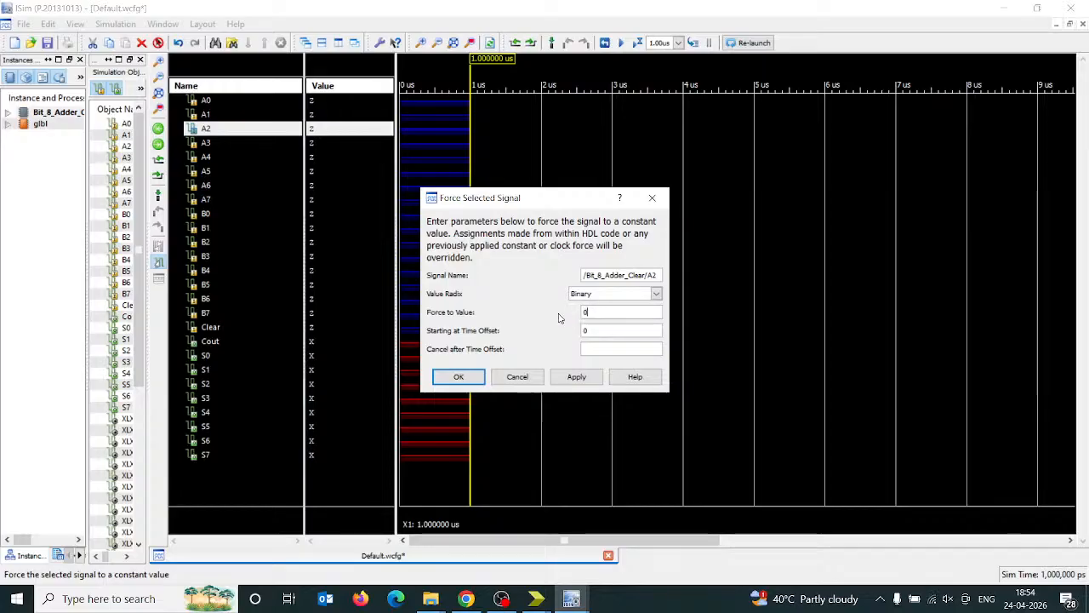
left_click(458, 376)
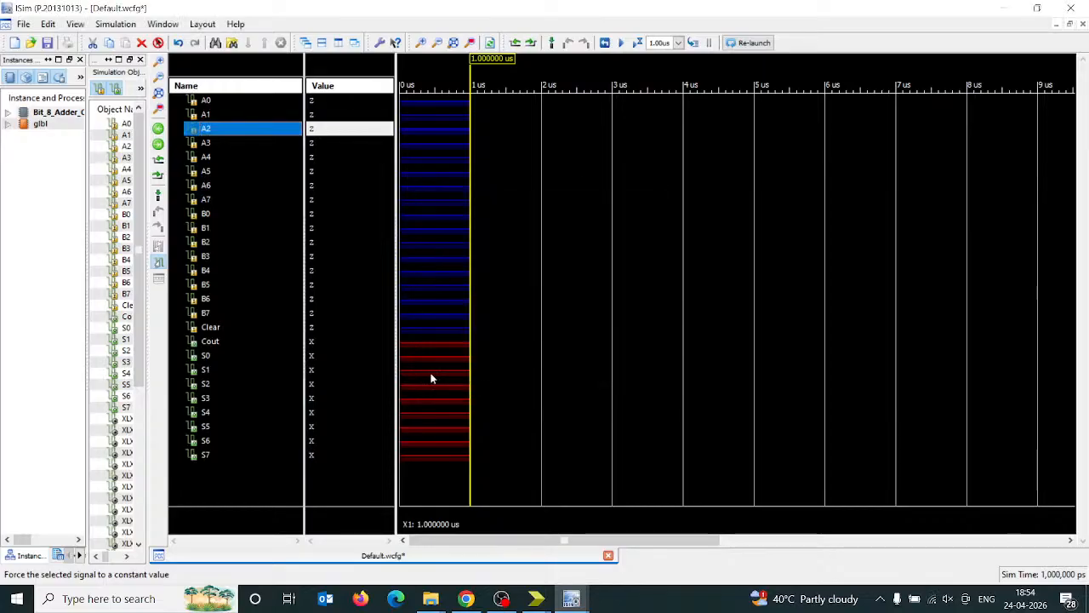
- Force input A3 to the binary constant 0 and force input A4 to a constant binary value
left_click(211, 145)
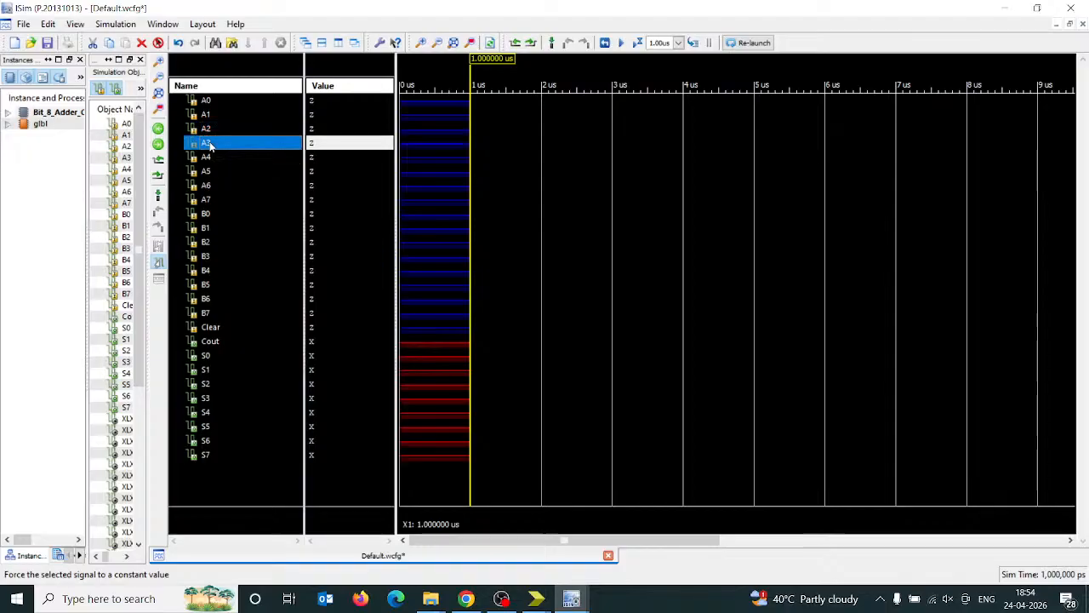
right_click(212, 145)
left_click(293, 420)
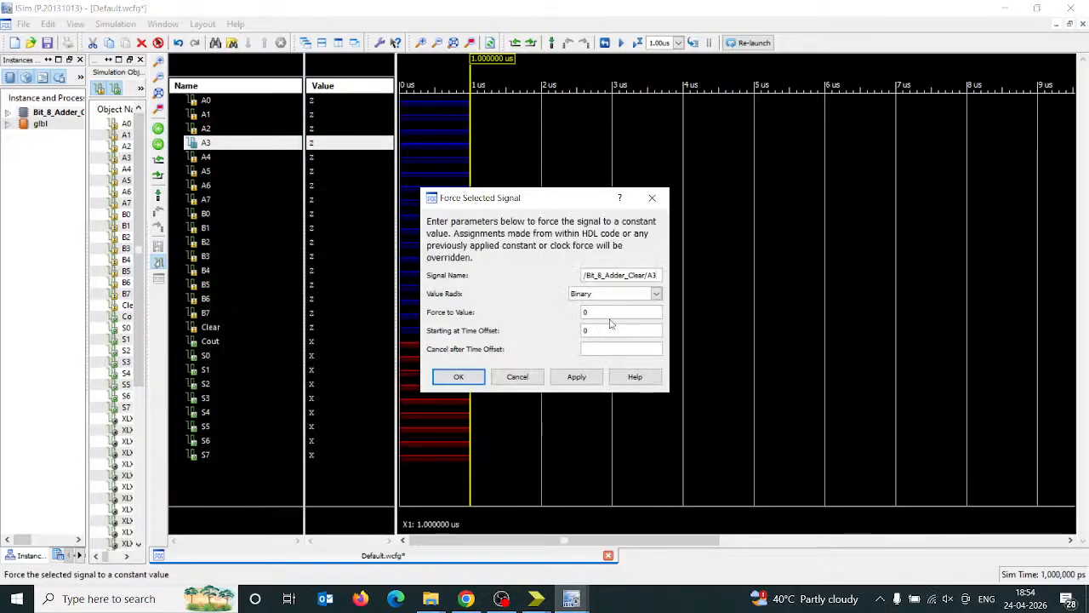
left_click(459, 376)
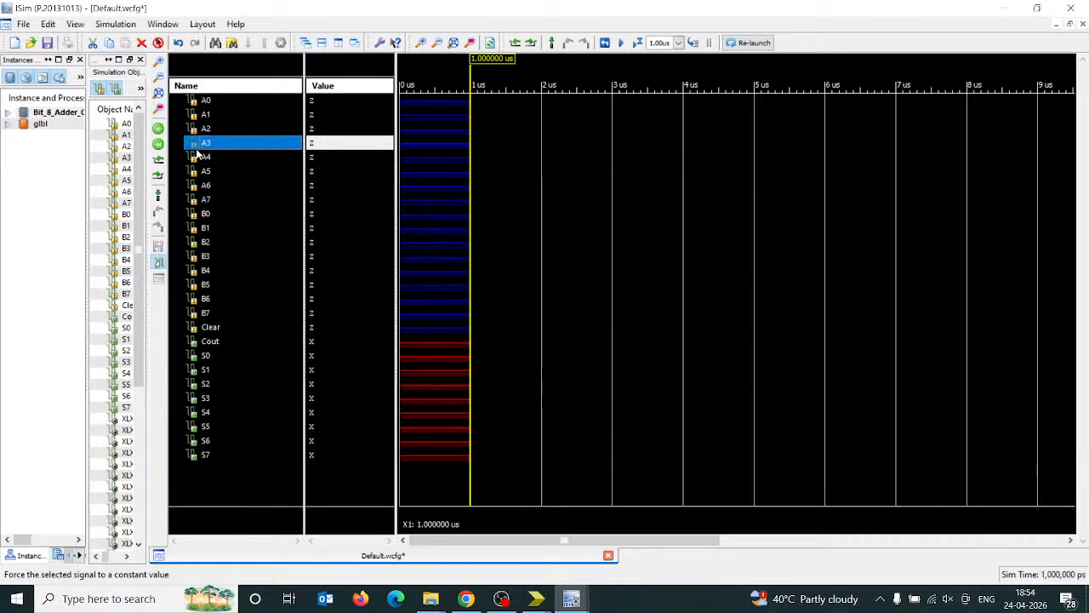
left_click(202, 157)
right_click(205, 157)
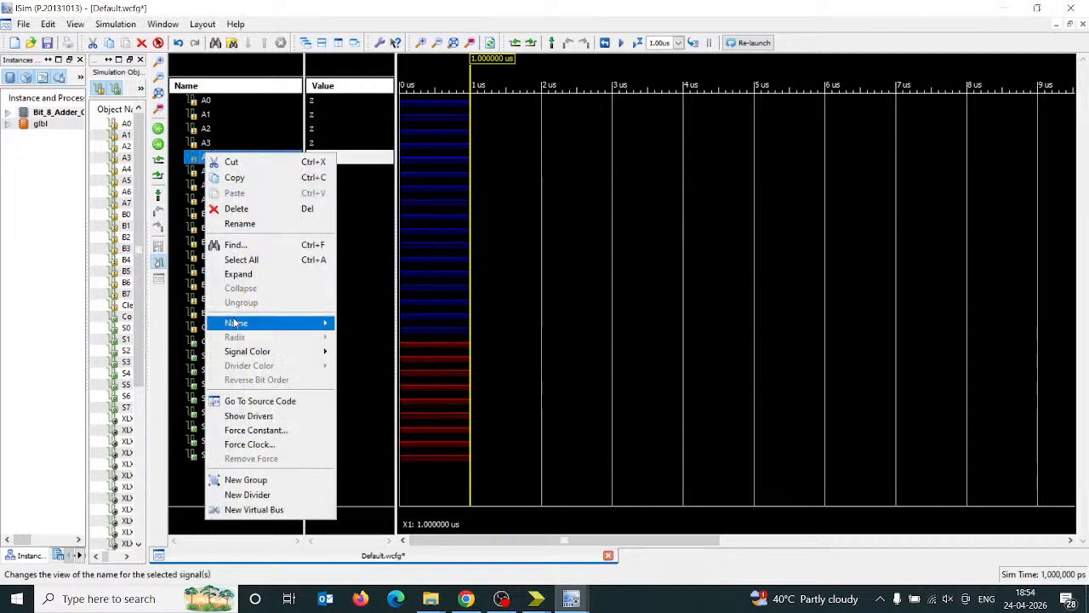
left_click(272, 430)
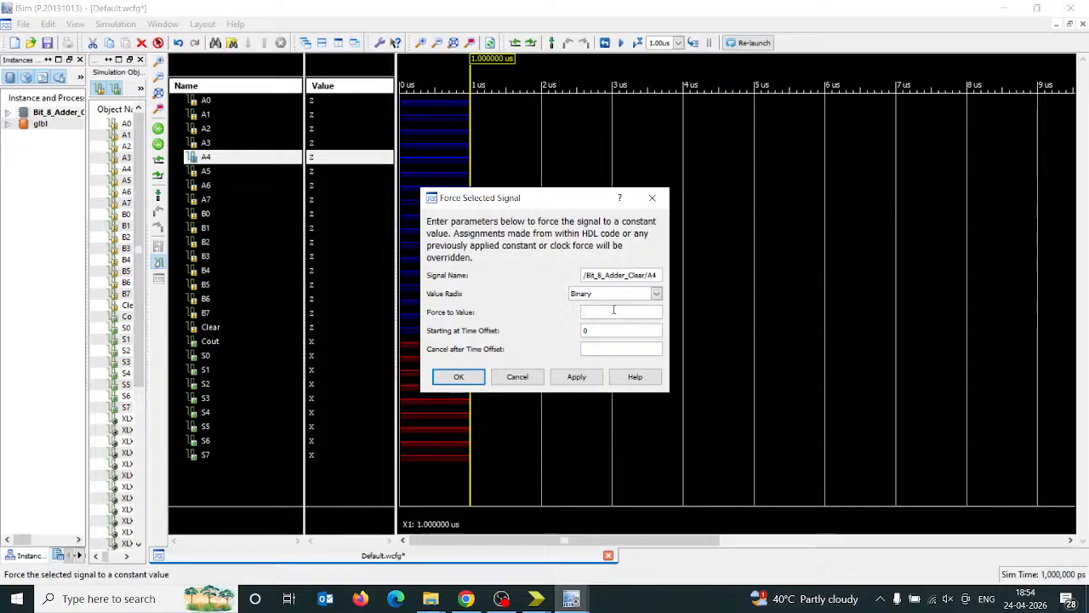
left_click(447, 377)
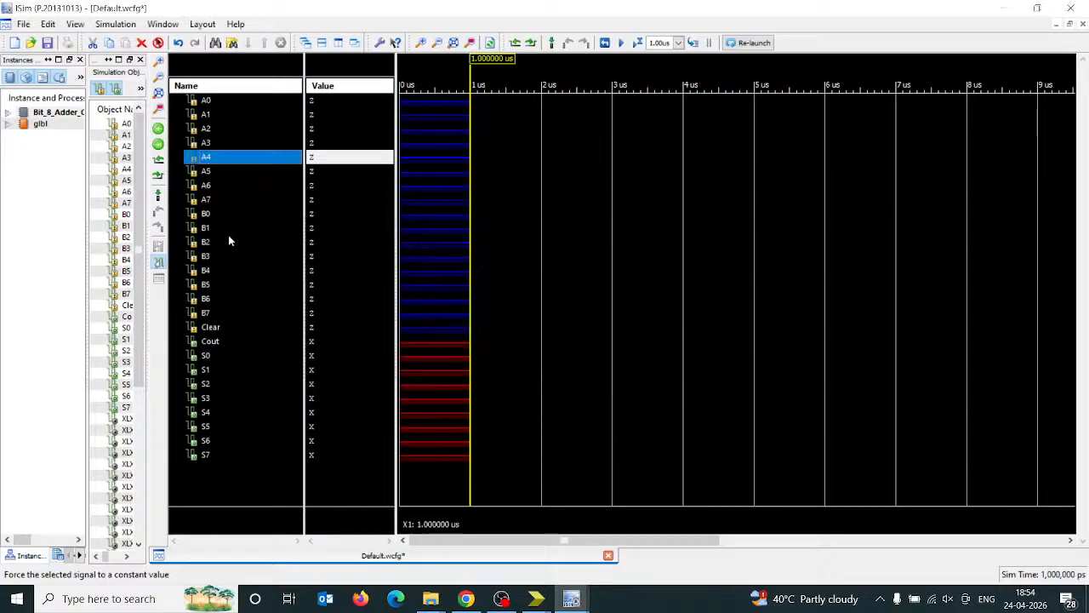
- Force input A5 to the binary constant 0 and input A6 to the binary constant 1
left_click(204, 172)
right_click(202, 173)
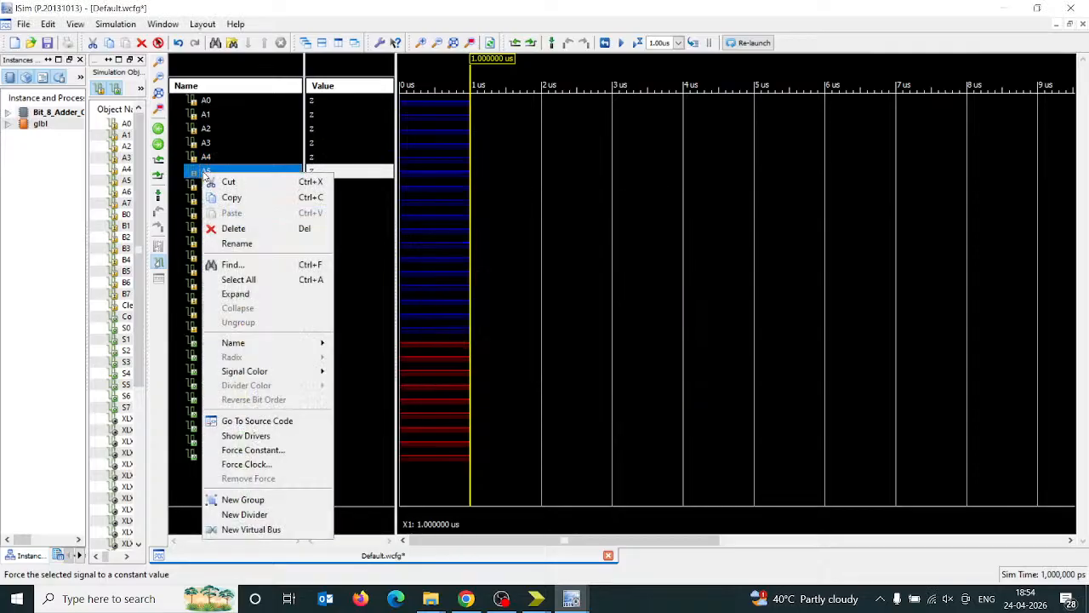
left_click(265, 453)
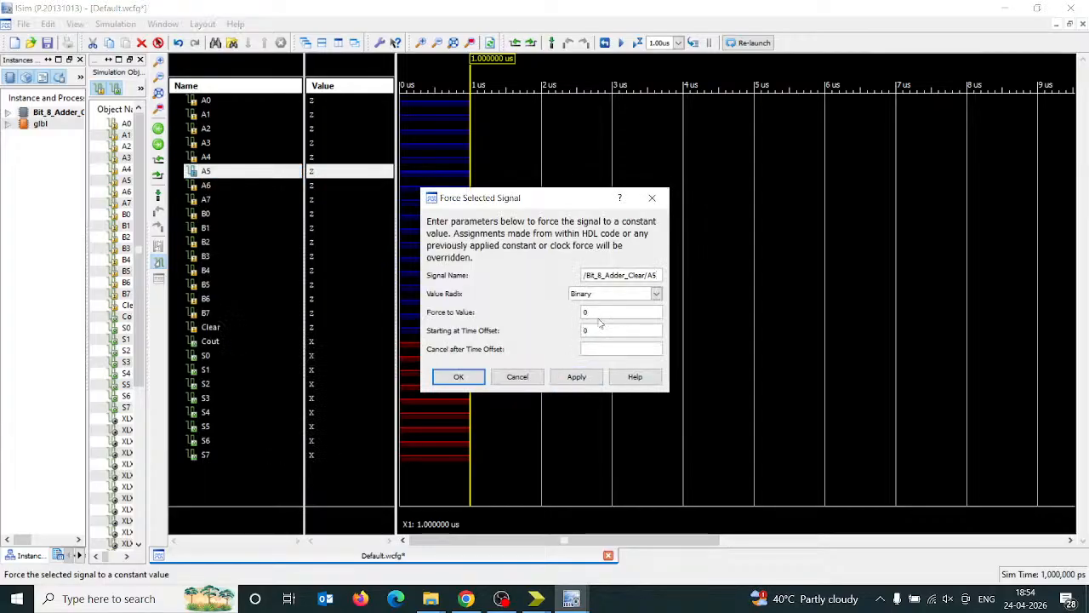
left_click(459, 378)
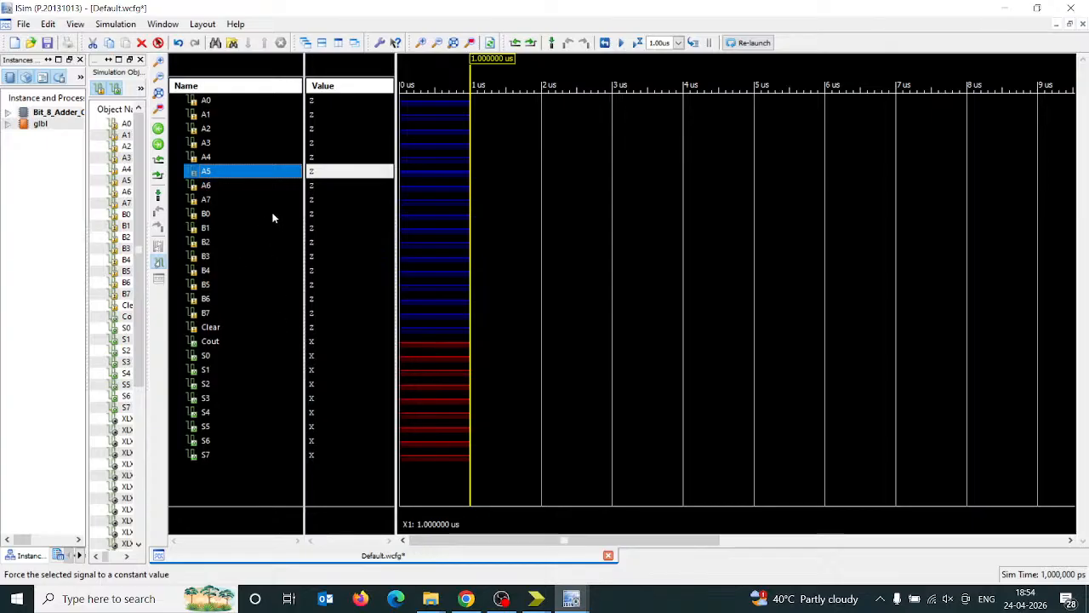
left_click(213, 186)
right_click(213, 185)
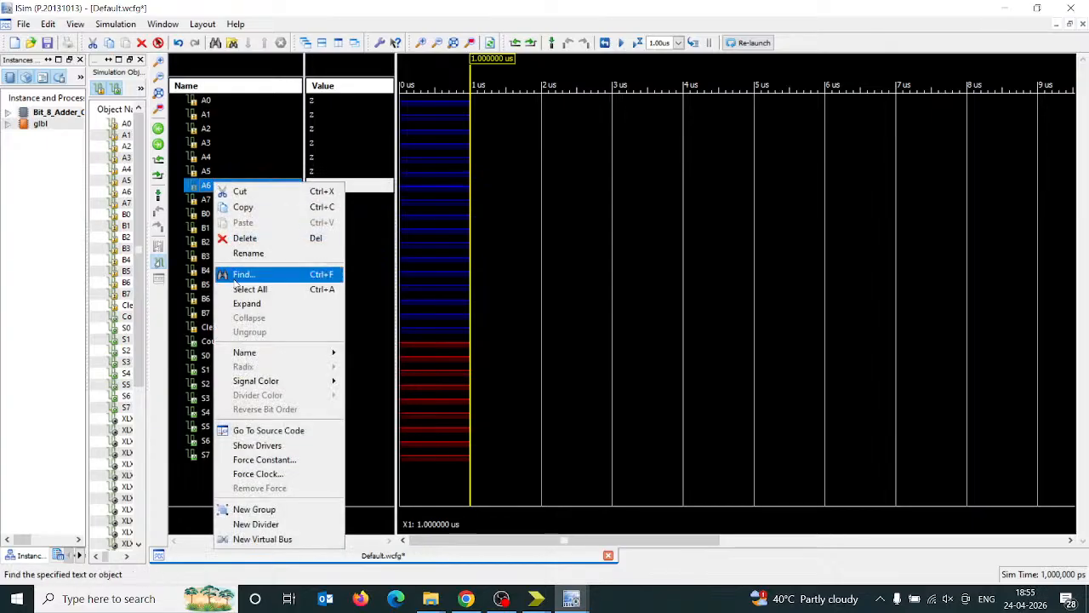
left_click(265, 462)
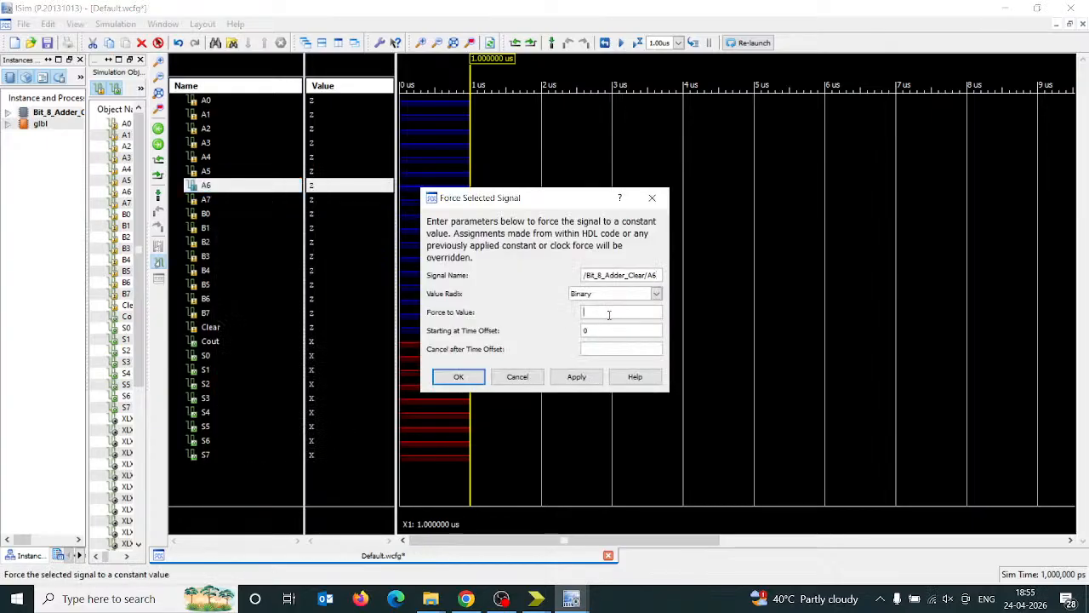
type("1")
left_click(459, 376)
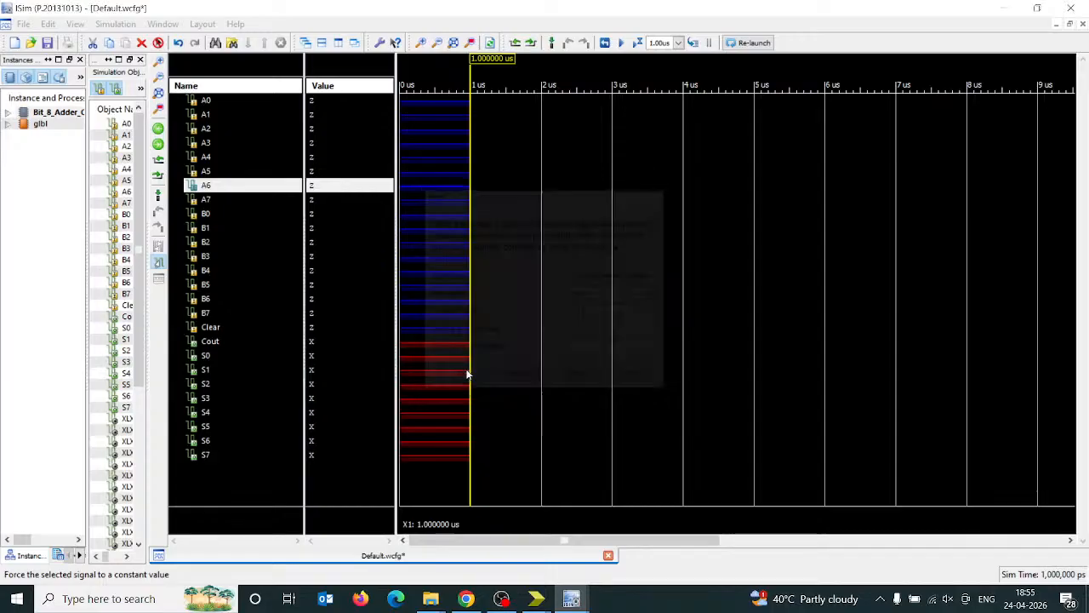
- Force input A7 of Bit_8_Adder_Clear to the binary constant 0
left_click(201, 199)
right_click(201, 199)
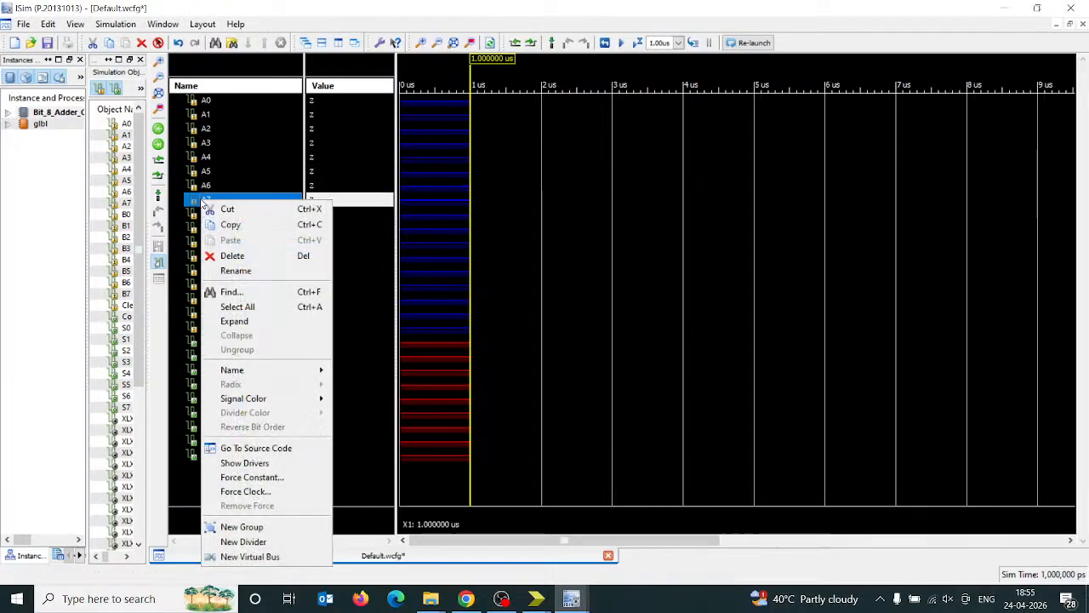
left_click(246, 477)
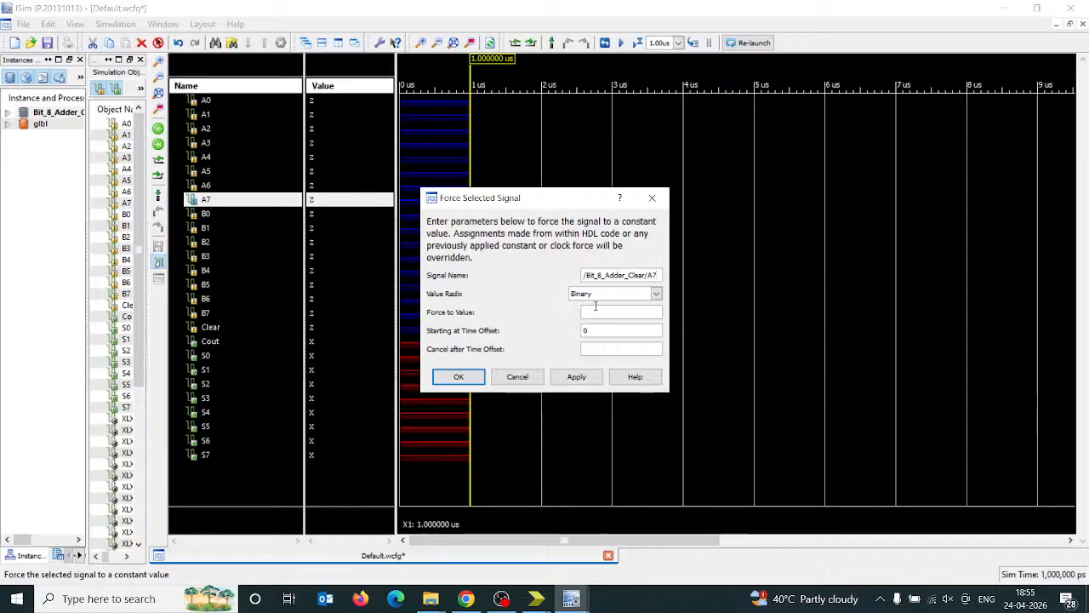
type("0")
left_click(458, 376)
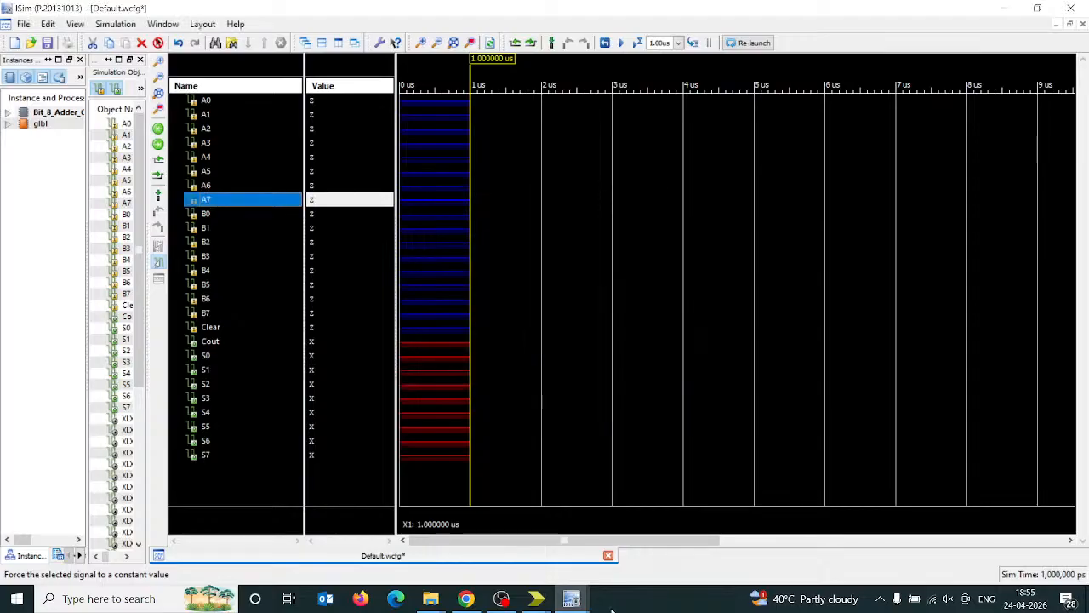
- Switch to the Adder_8_Bit_Bus_Clear ISim window and force bus A[7:0] to the binary constant 0000010
left_click(583, 603)
left_click(512, 551)
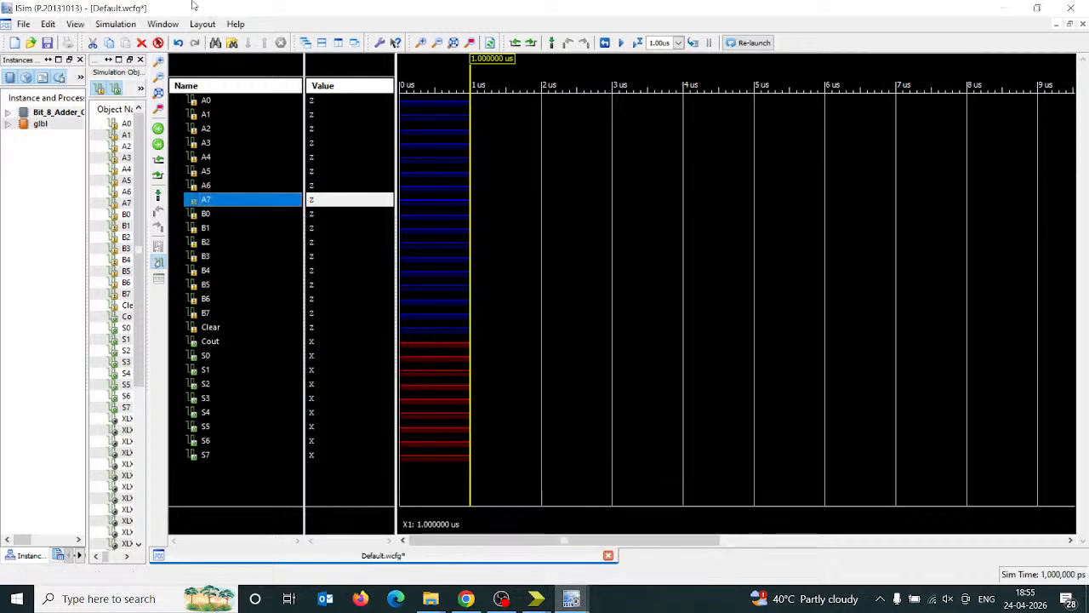
left_click(571, 598)
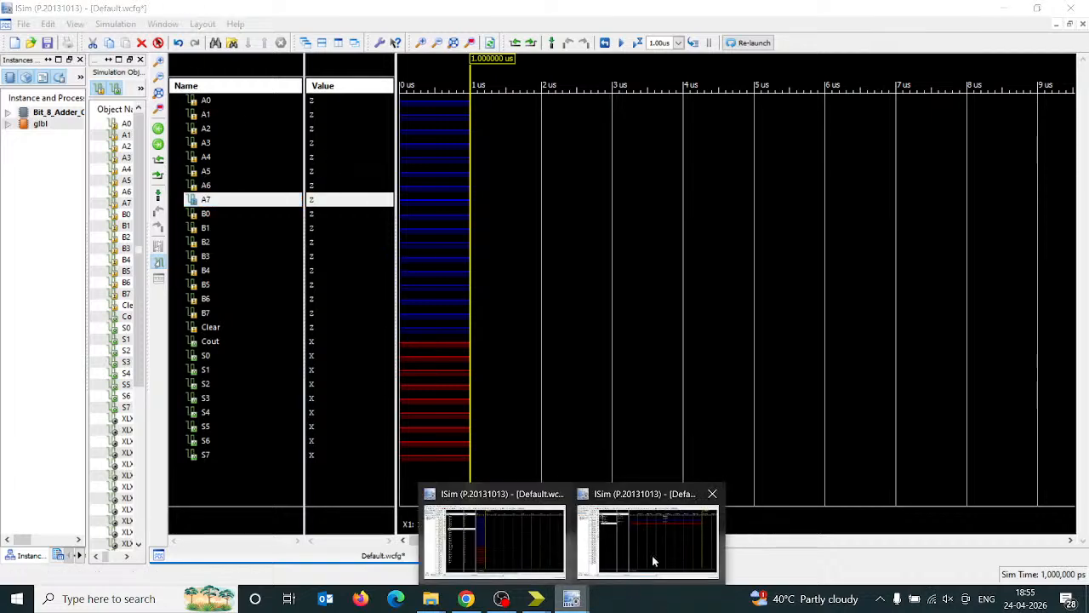
left_click(652, 555)
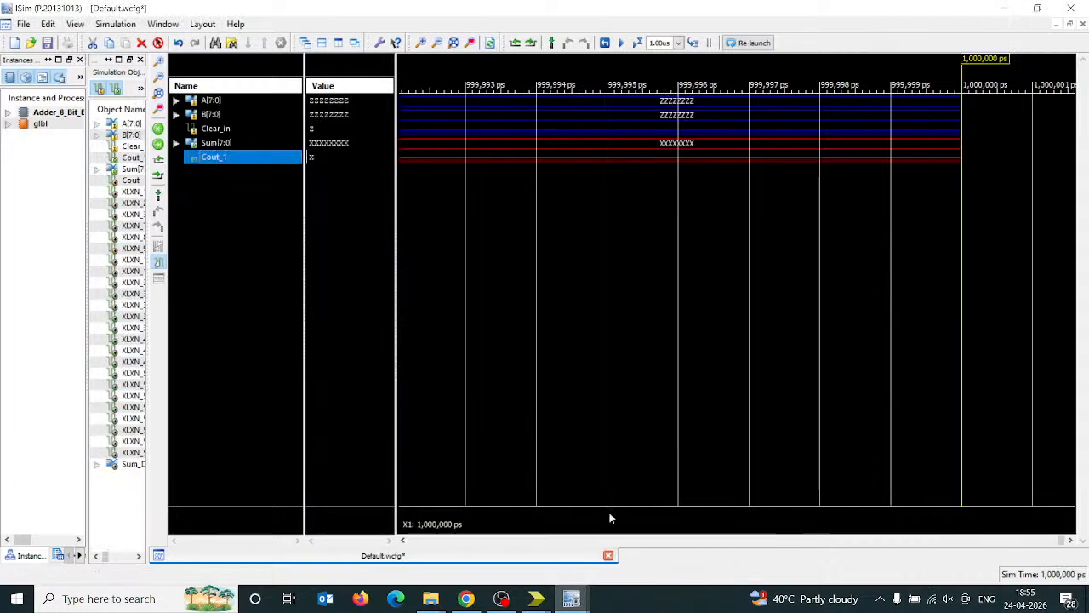
left_click(218, 102)
right_click(218, 101)
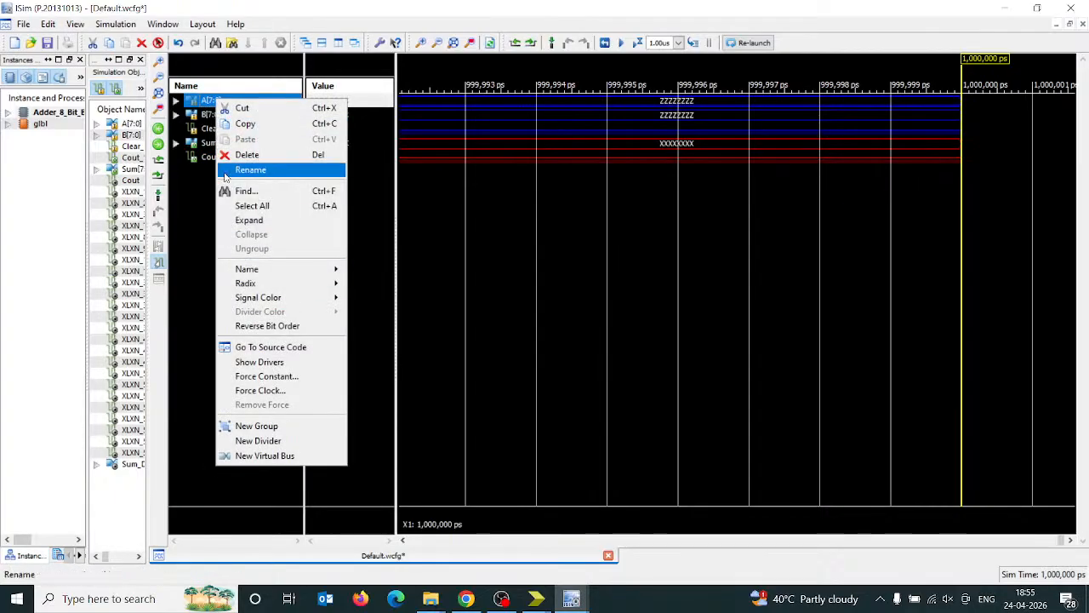
left_click(263, 381)
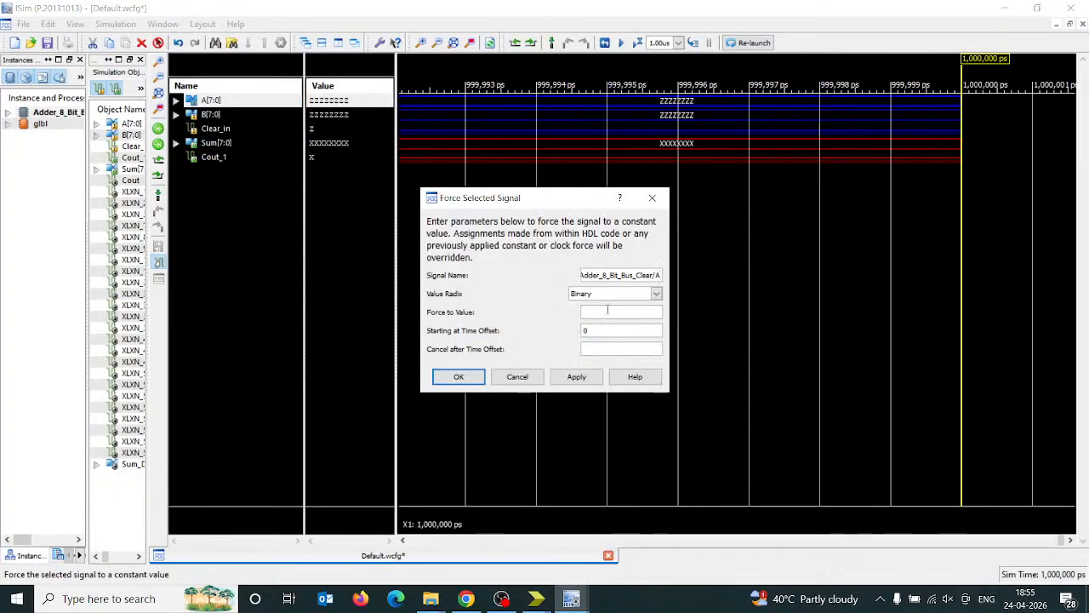
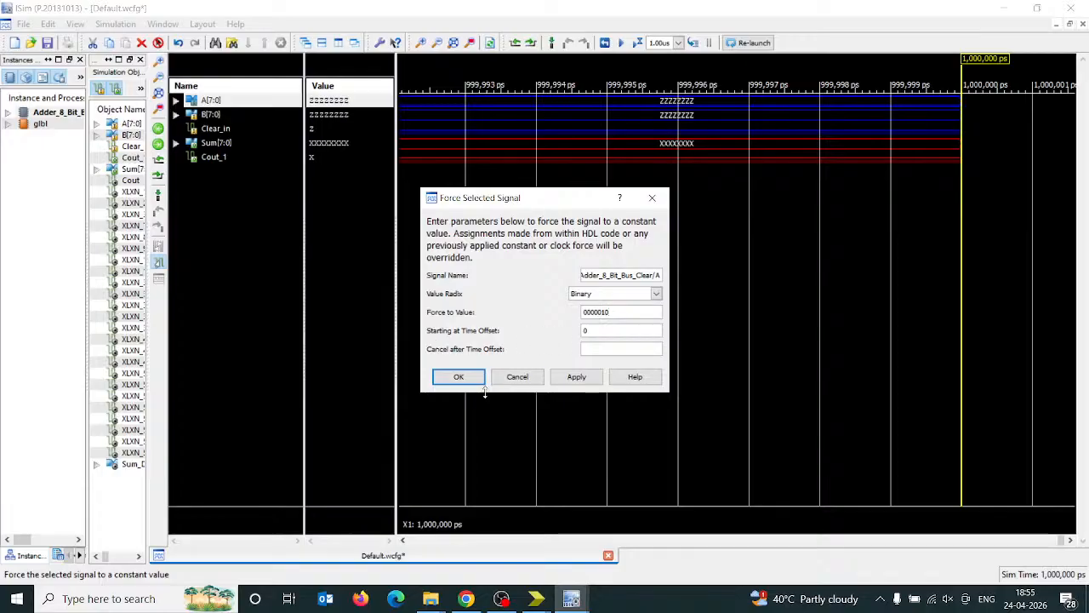
left_click(458, 377)
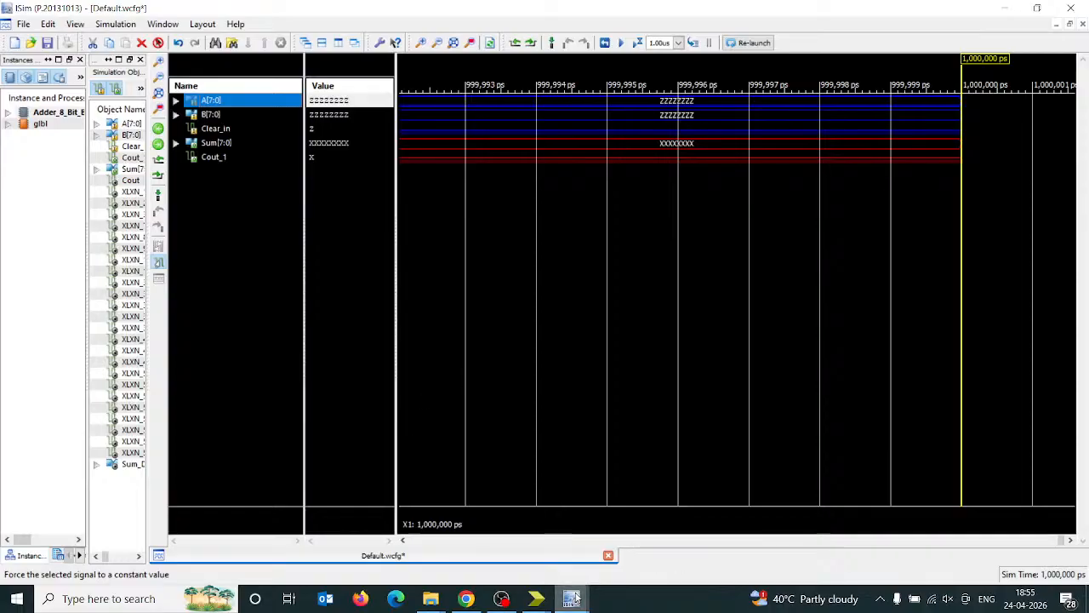
- Switch to the Bit_8_Adder_Clear ISim window and force input B0 to the binary constant 0
mouse_move(571, 598)
left_click(501, 521)
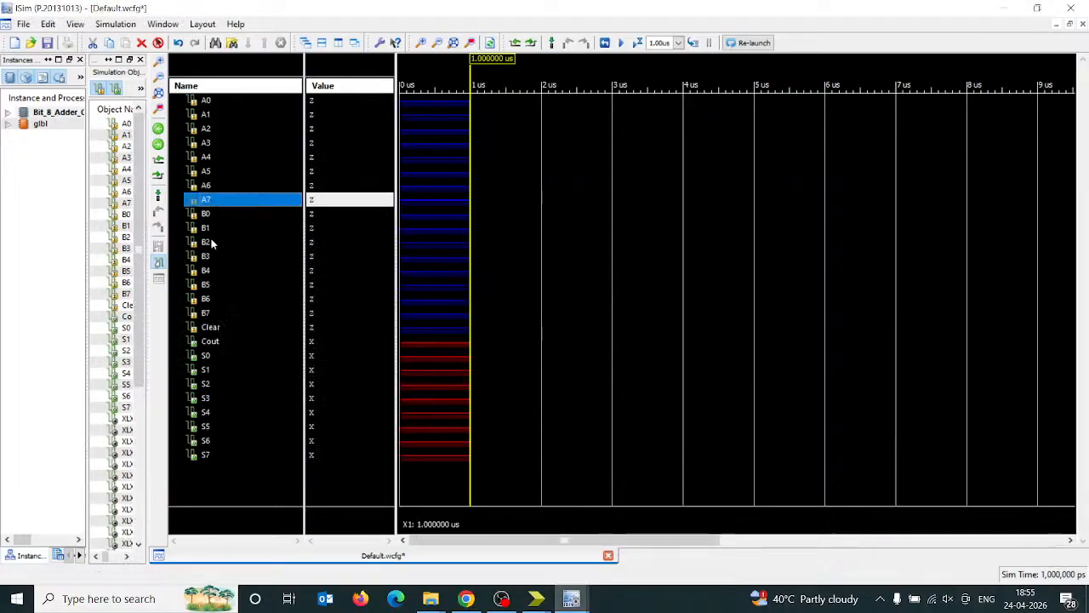
left_click(205, 213)
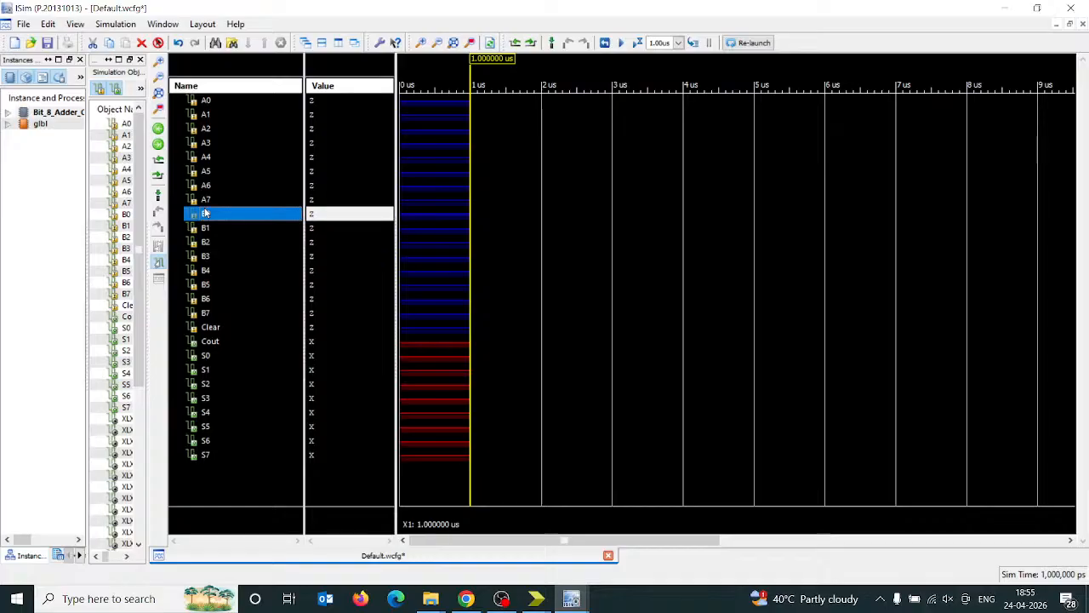
right_click(205, 214)
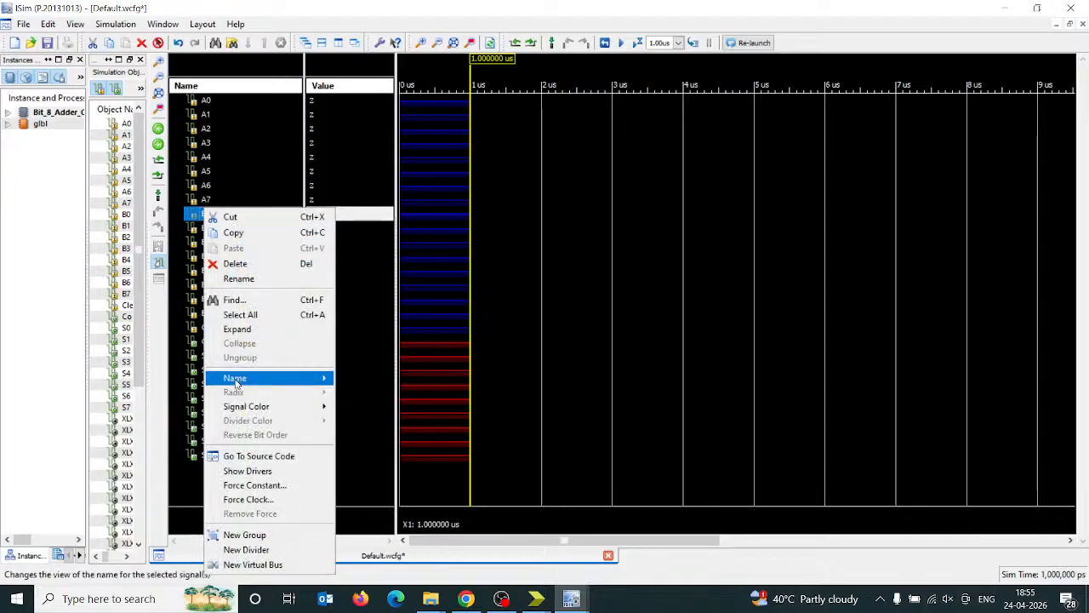
left_click(260, 485)
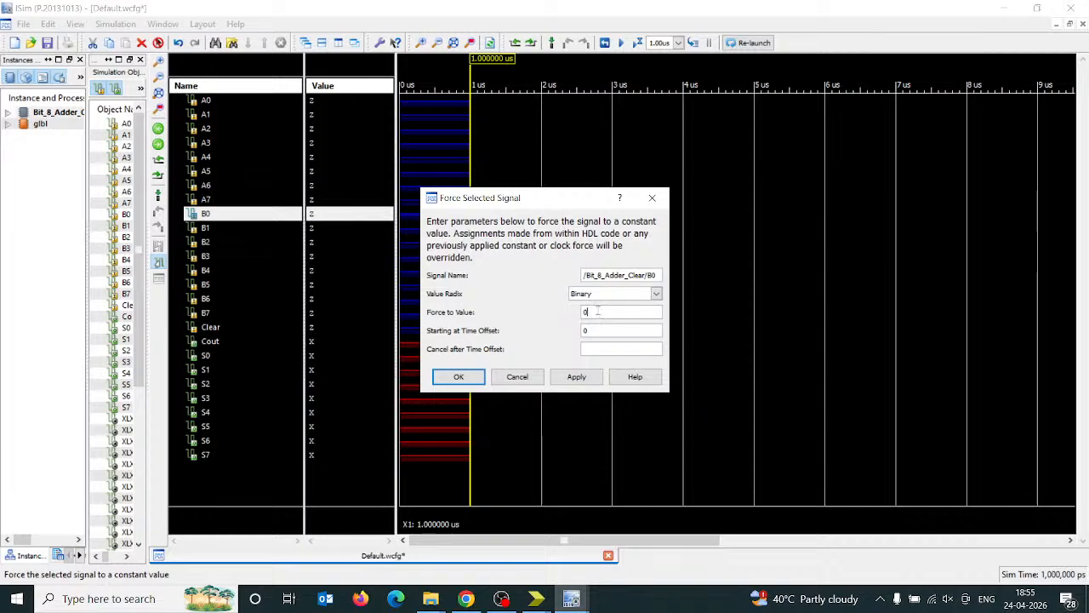
left_click(457, 376)
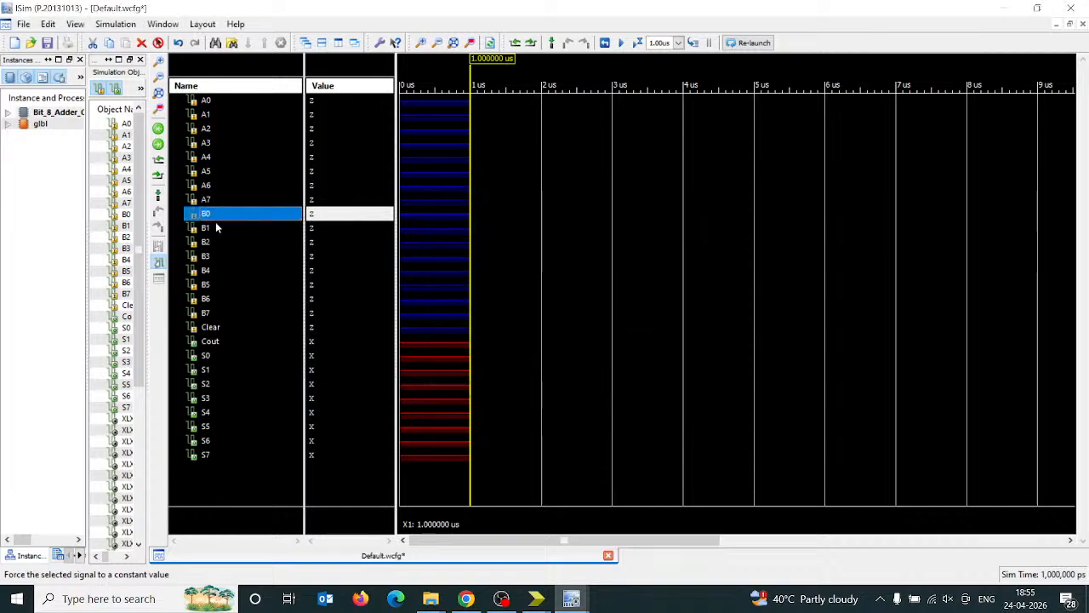
- Force input B1 to the binary constant 1 and input B2 to the binary constant 0
left_click(217, 227)
right_click(216, 227)
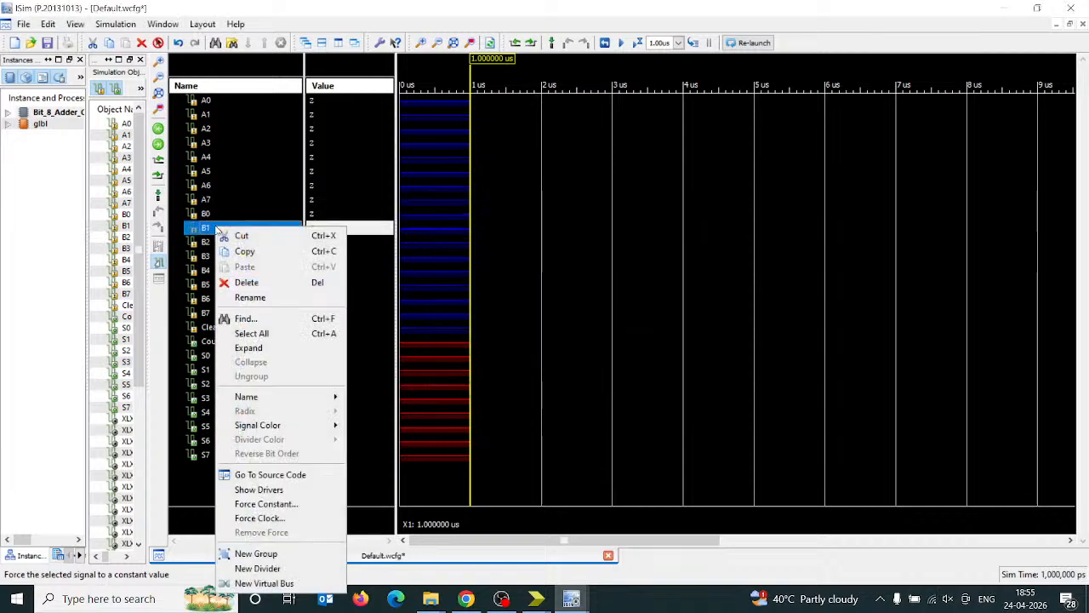
left_click(301, 504)
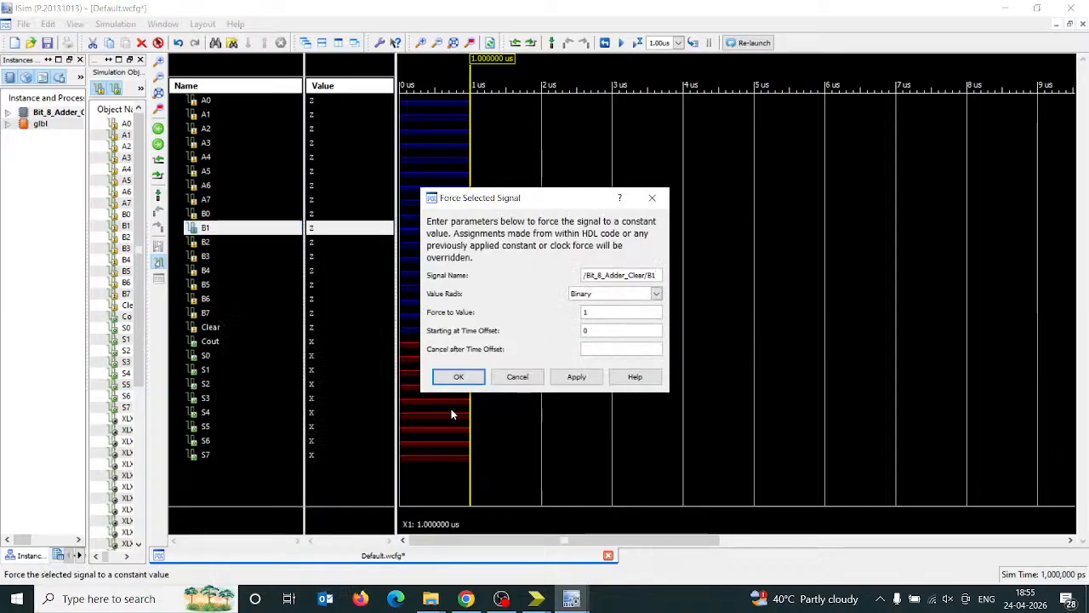
left_click(458, 376)
left_click(215, 244)
right_click(215, 243)
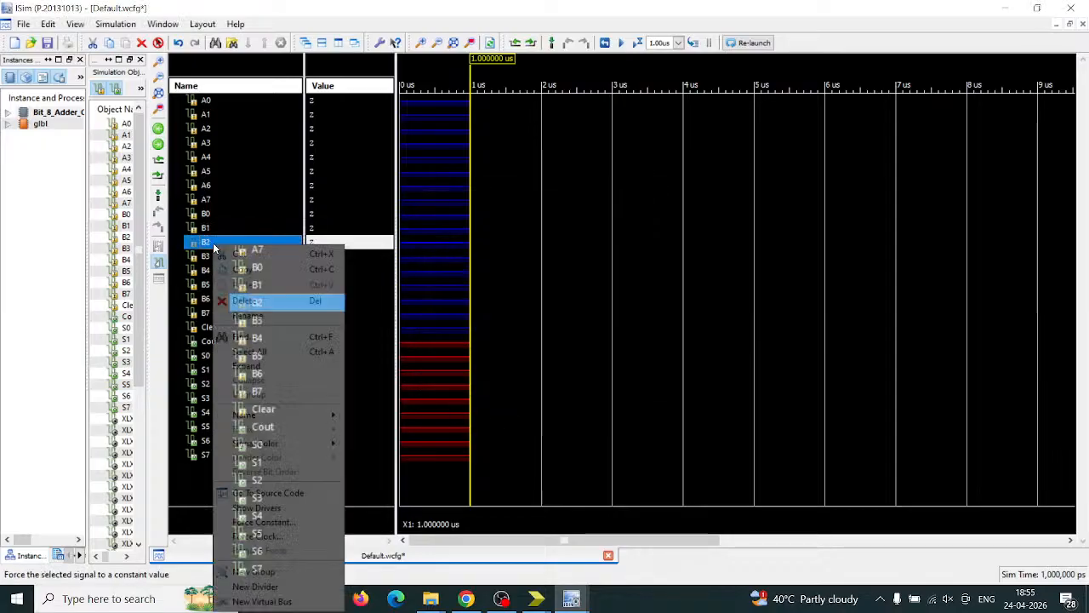
left_click(285, 521)
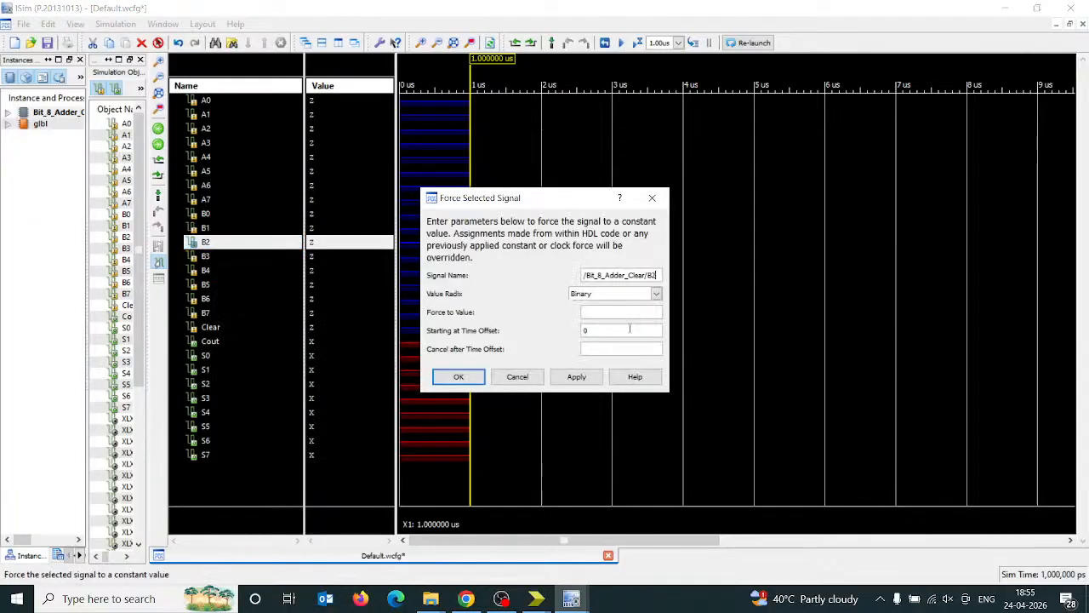
type("0")
left_click(472, 378)
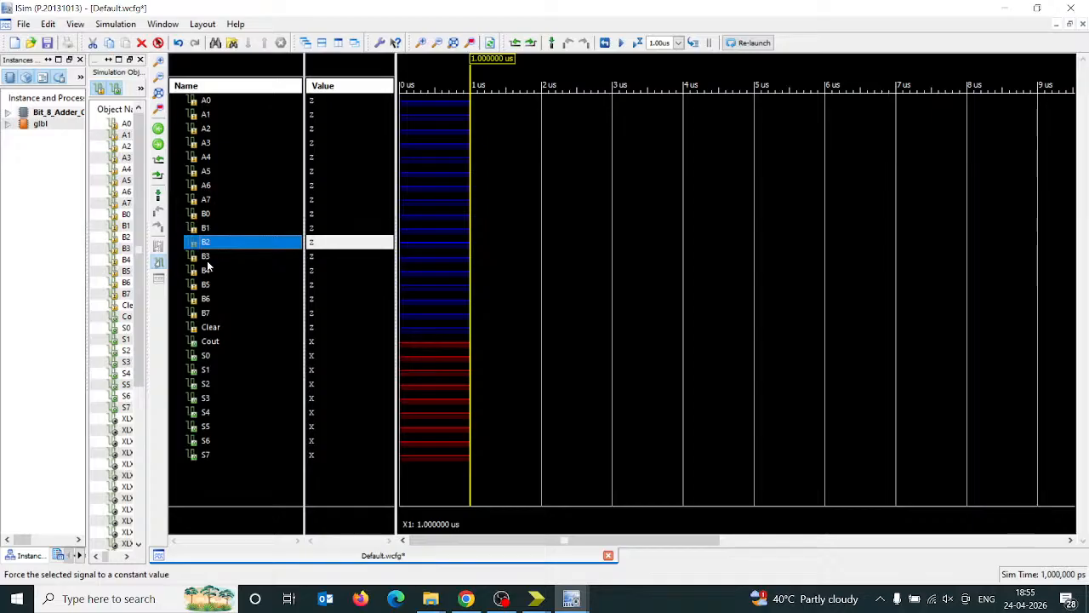
- Force inputs B3 and B4 of Bit_8_Adder_Clear to the binary constant 0
left_click(207, 257)
right_click(209, 256)
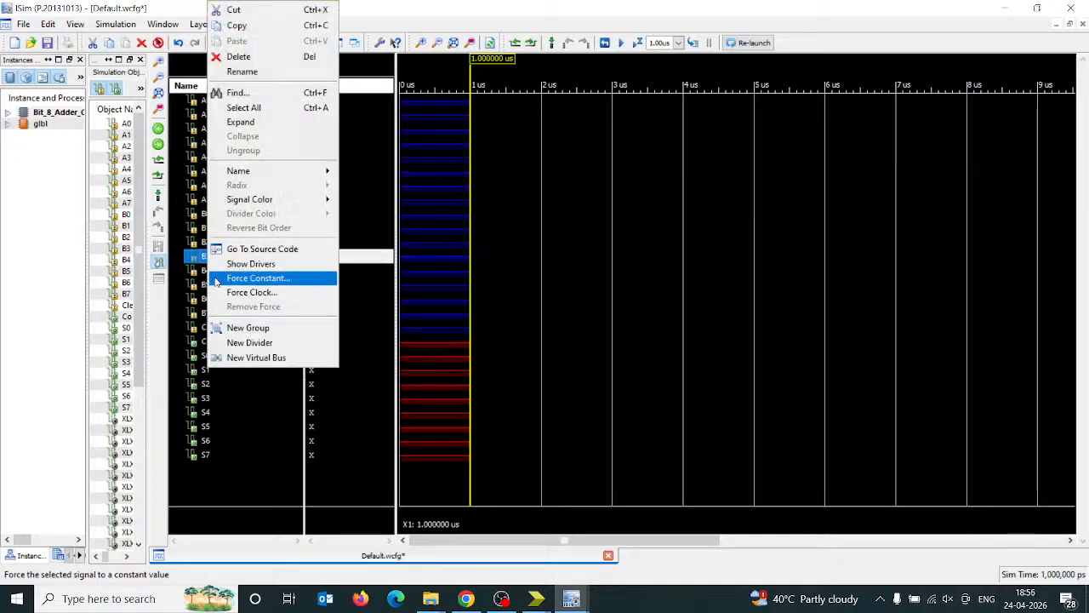
left_click(269, 282)
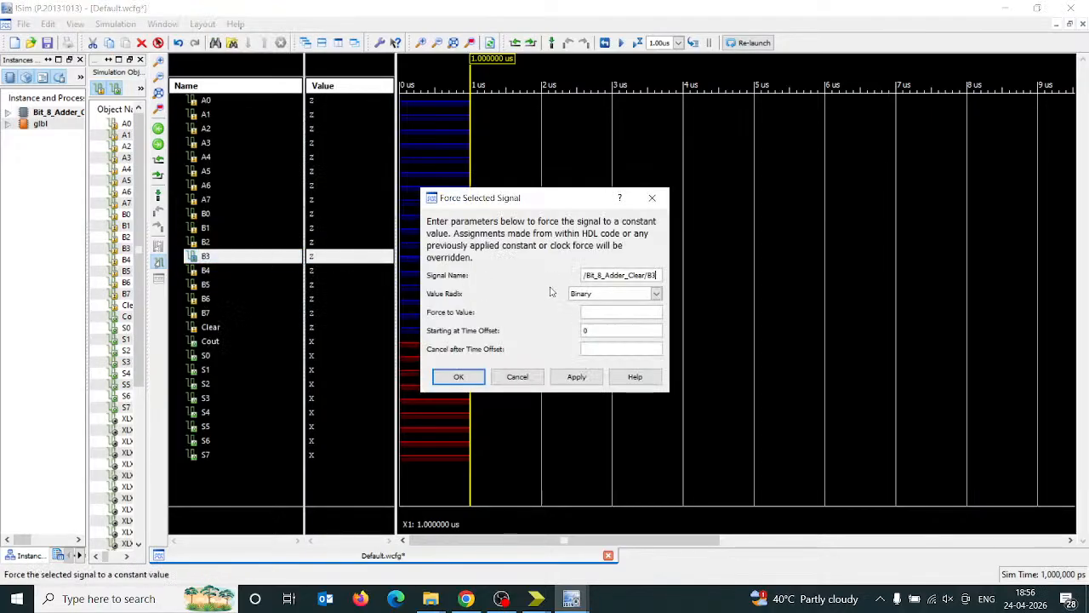
left_click(596, 313)
type("0")
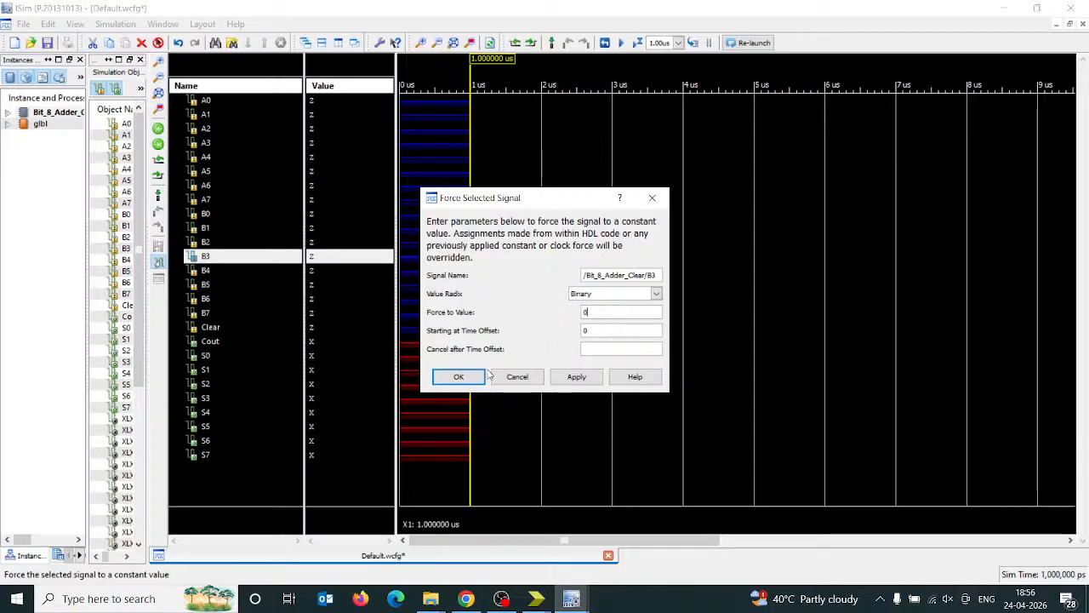
left_click(482, 376)
left_click(212, 270)
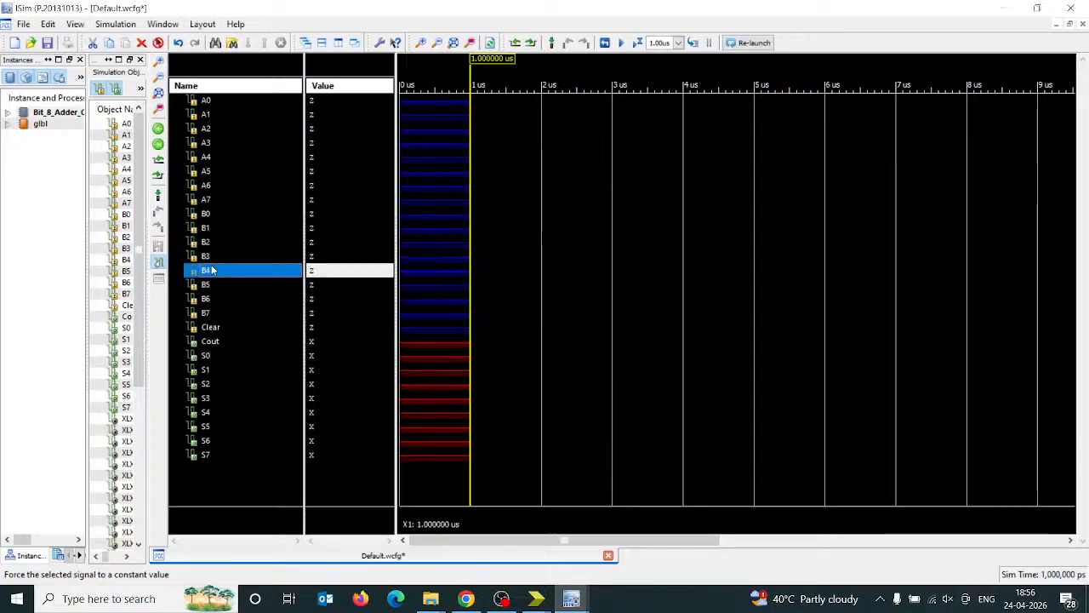
right_click(213, 269)
left_click(277, 277)
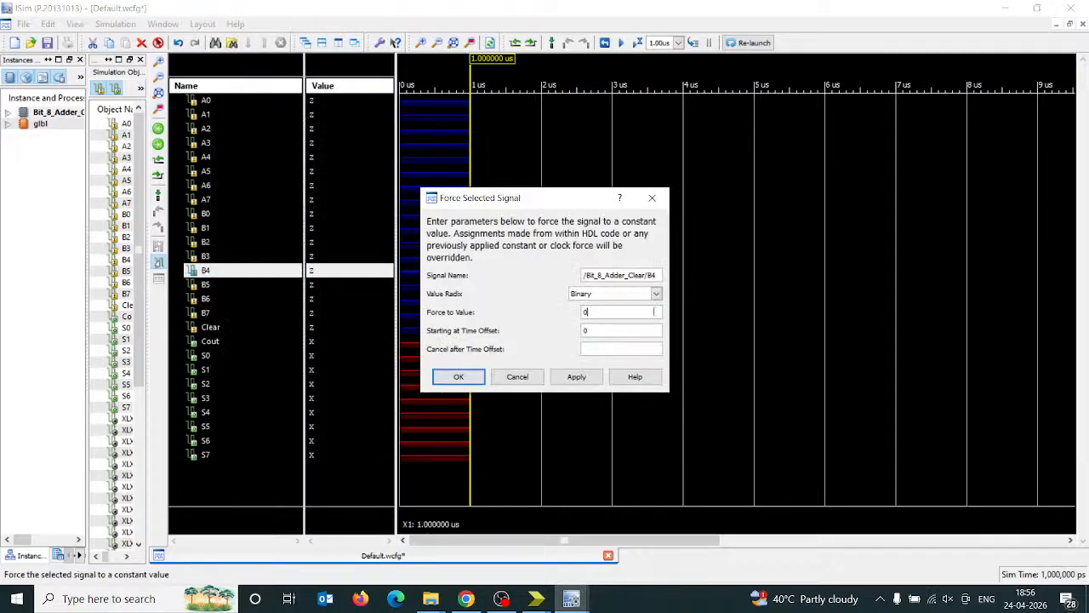
left_click(458, 376)
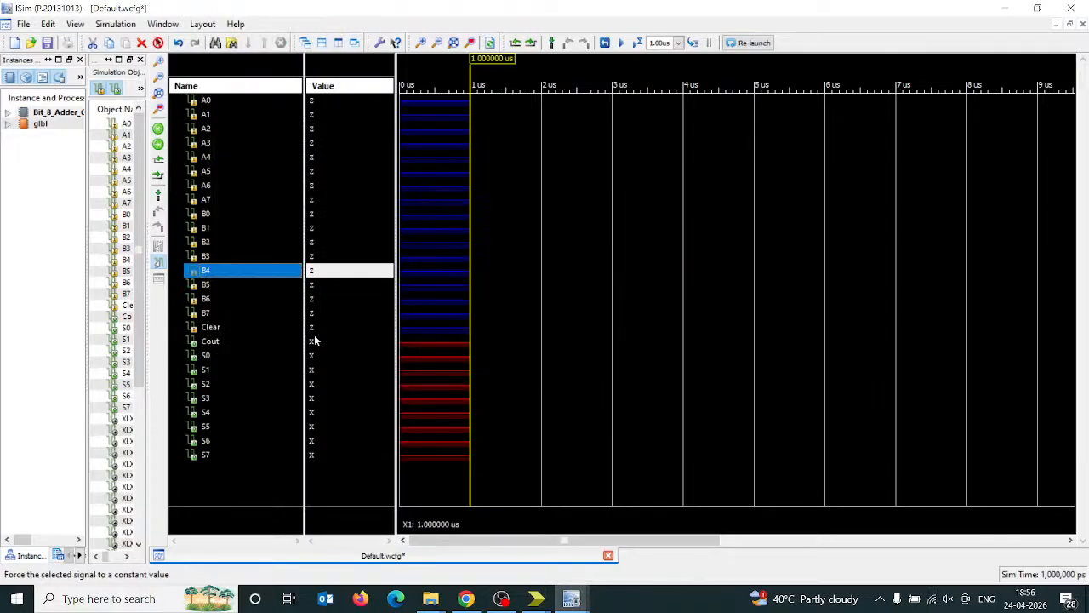
- Force inputs B5 and B6 of Bit_8_Adder_Clear to the binary constant 0
left_click(205, 285)
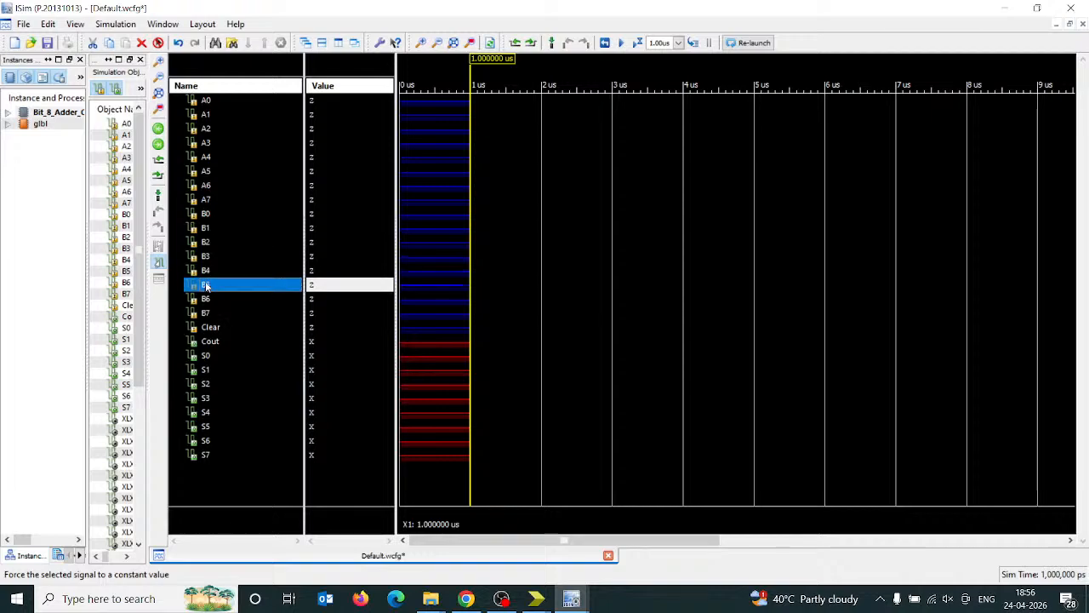
right_click(205, 285)
left_click(248, 280)
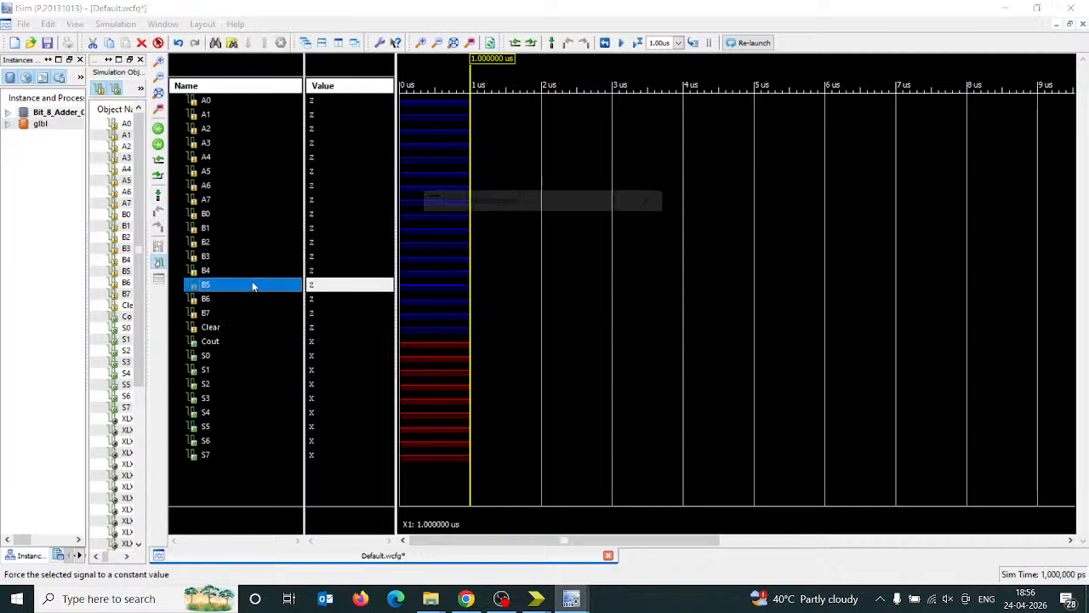
left_click(622, 311)
type("0")
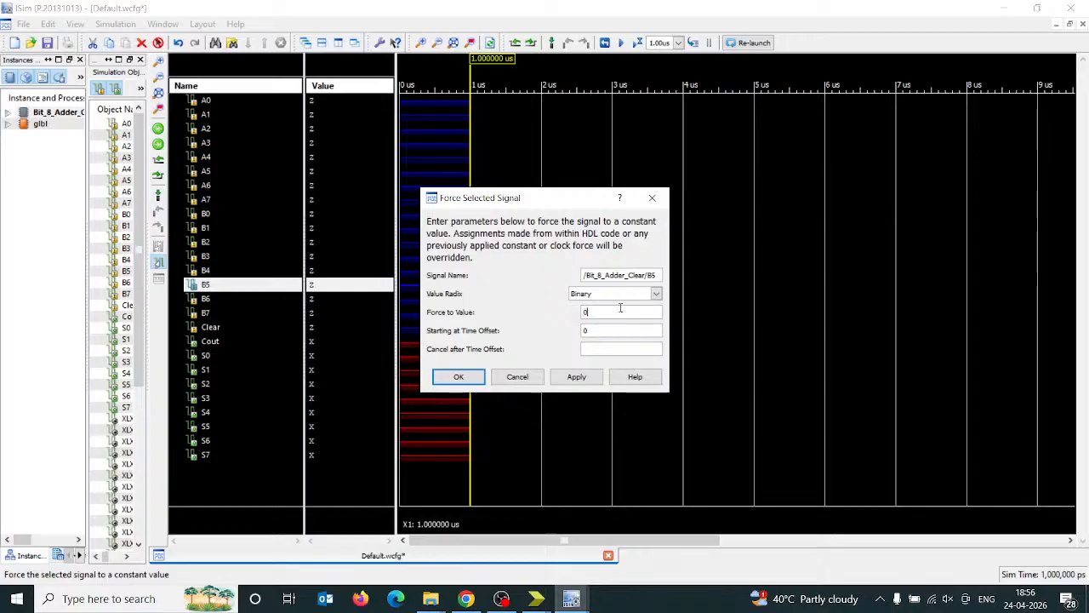
left_click(458, 376)
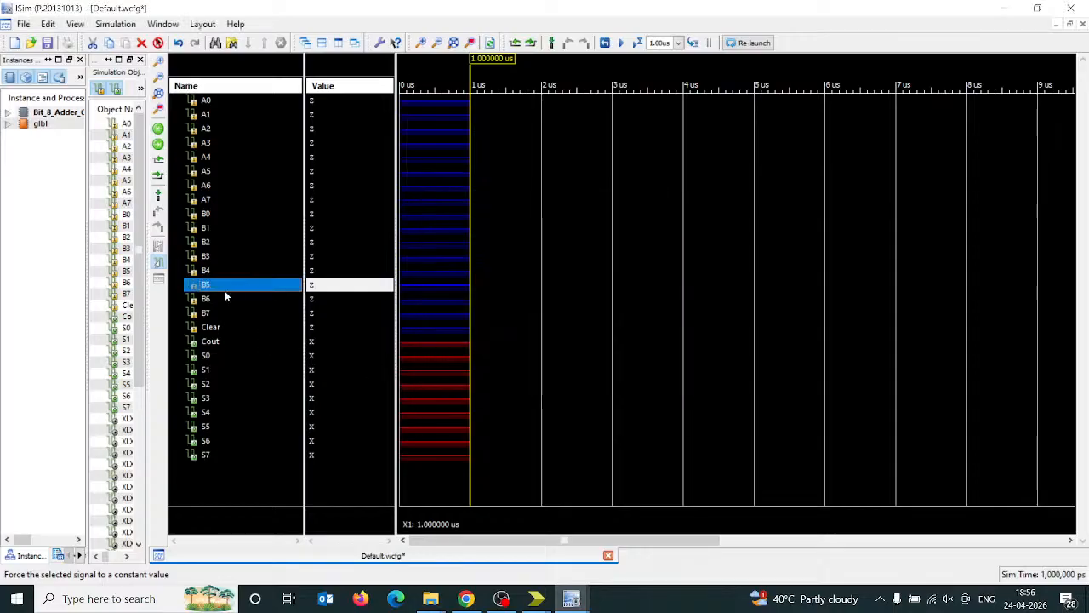
left_click(223, 299)
right_click(223, 299)
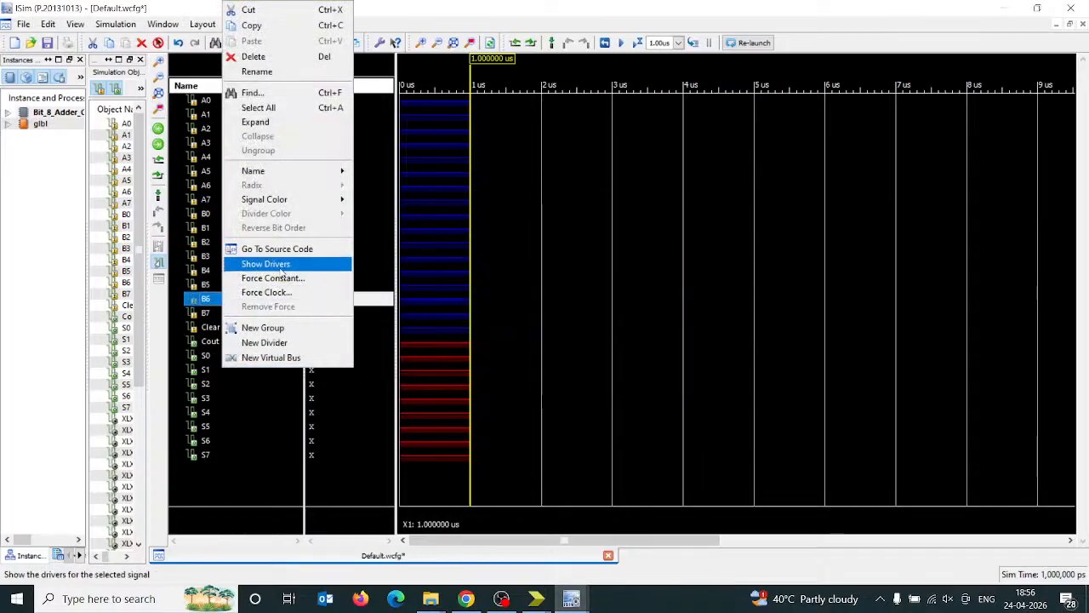
left_click(248, 278)
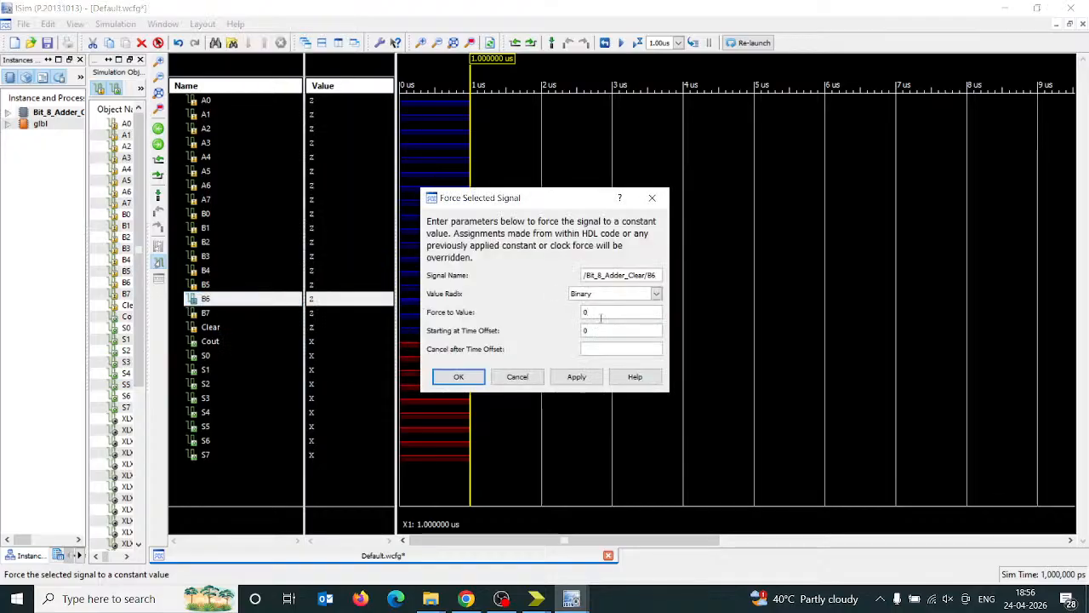
left_click(458, 376)
- Force input B7 of Bit_8_Adder_Clear to the binary constant 0
right_click(201, 315)
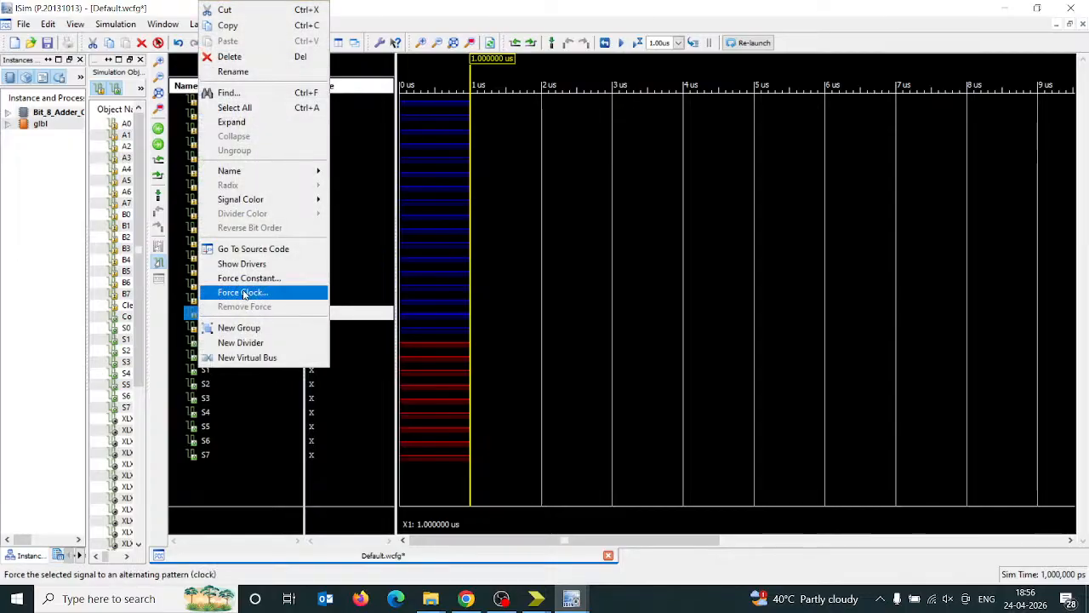
left_click(248, 293)
left_click(613, 311)
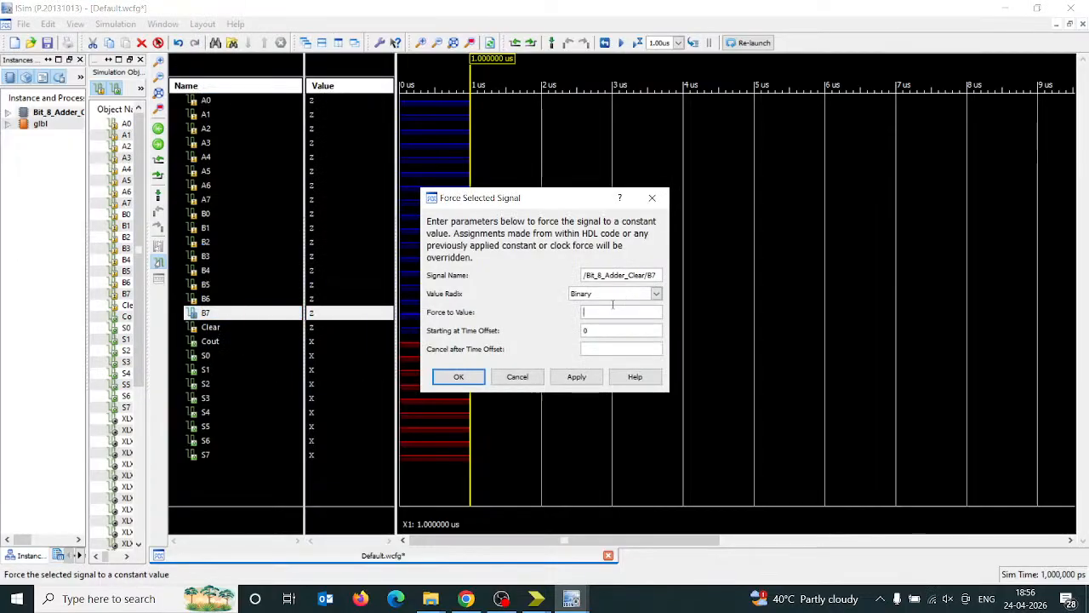
type("0")
left_click(458, 376)
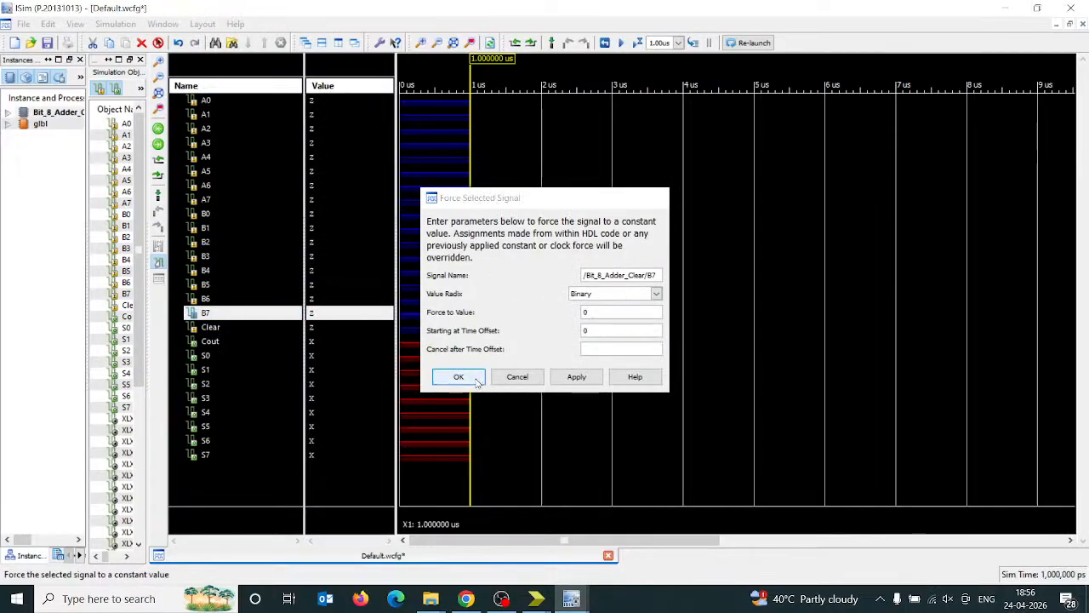
- Force the Clear input to the binary constant 0 and run the simulation for 1.00 us
left_click(223, 332)
right_click(223, 334)
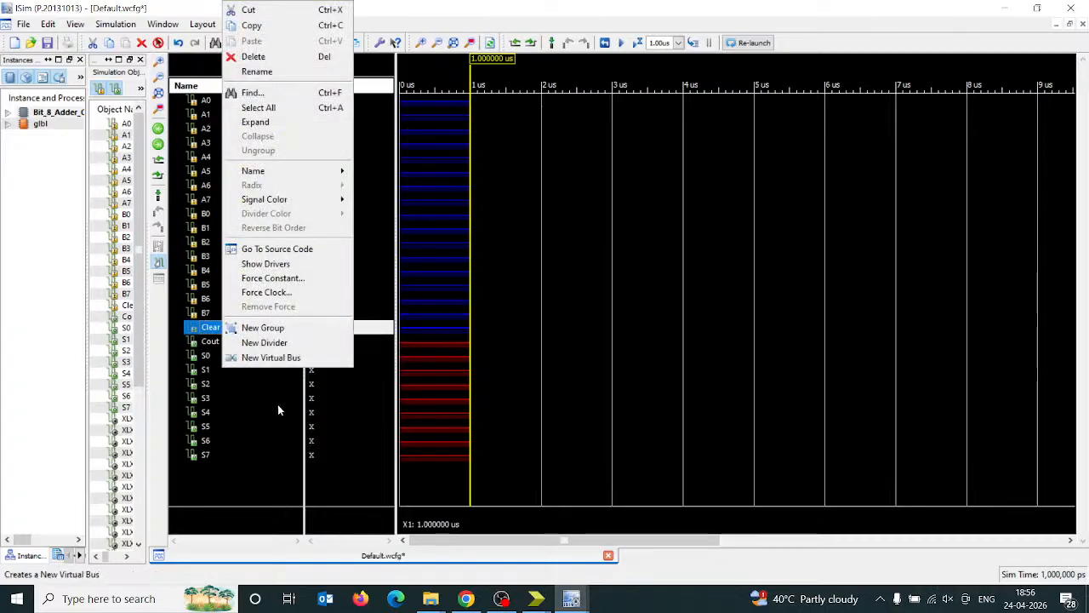
left_click(283, 280)
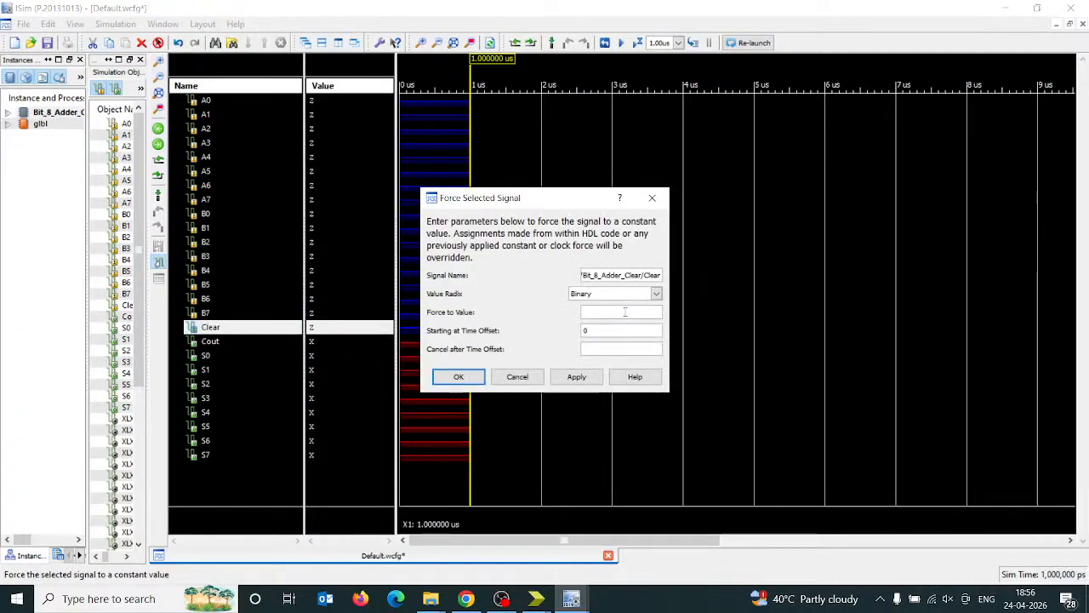
left_click(476, 378)
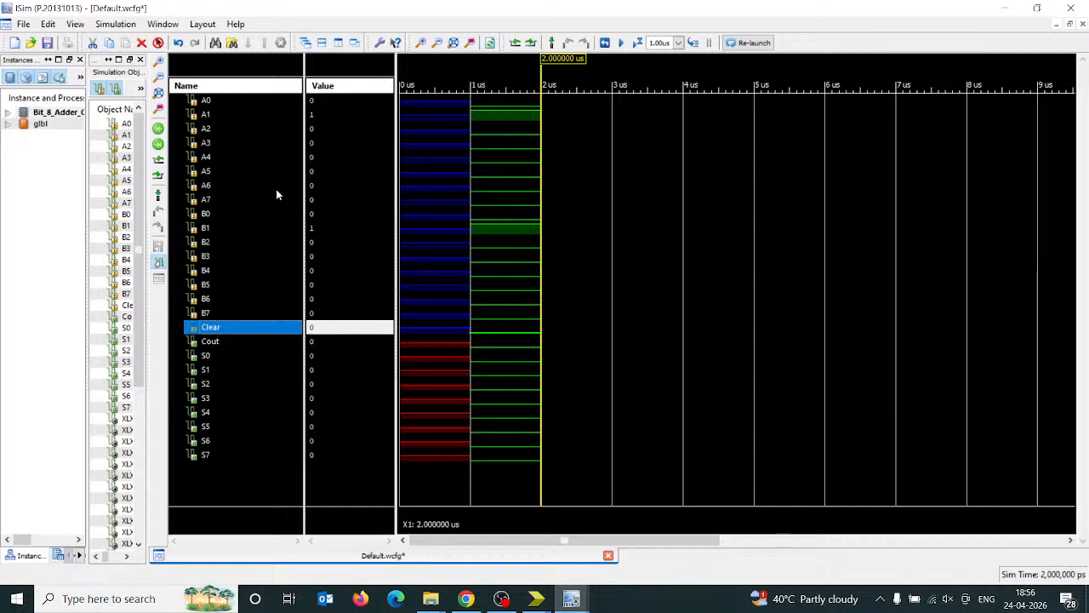
- Force the Clear input to the binary constant 1 and run the simulation for another 1.00 us
right_click(212, 328)
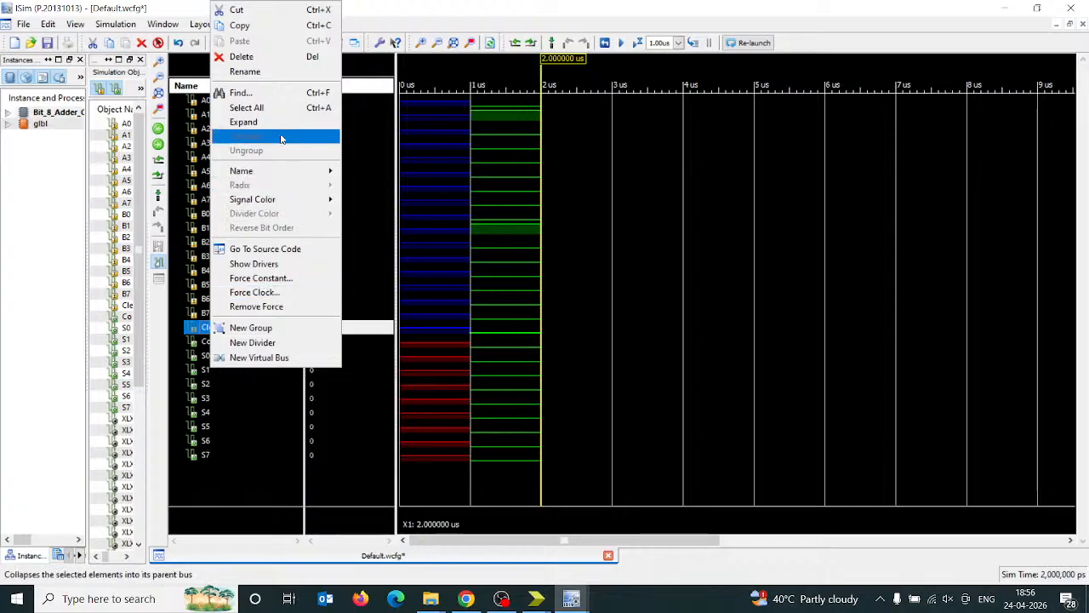
left_click(261, 278)
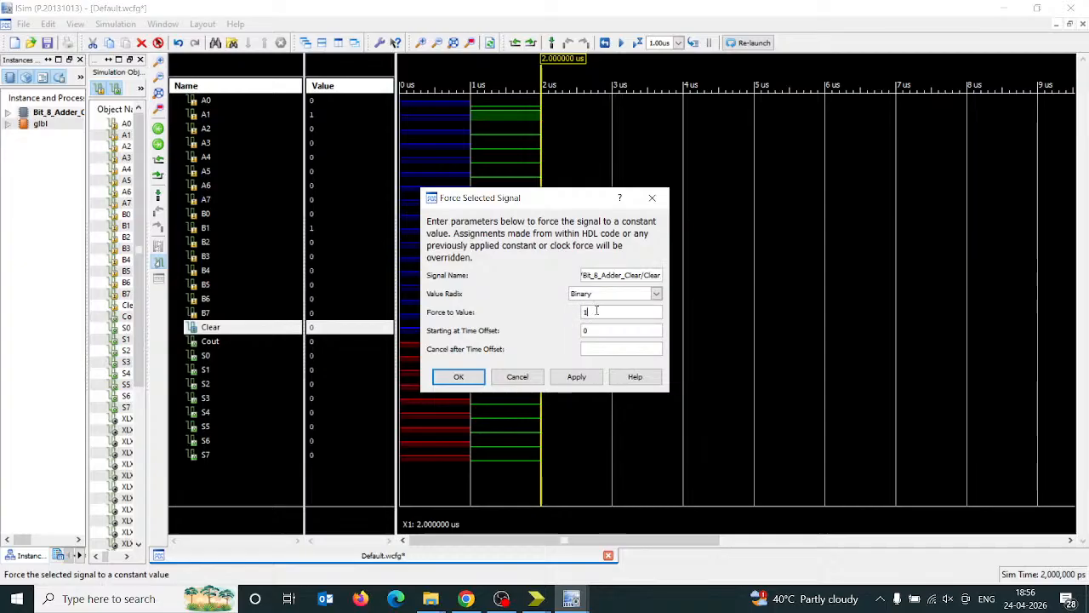
left_click(459, 377)
left_click(633, 46)
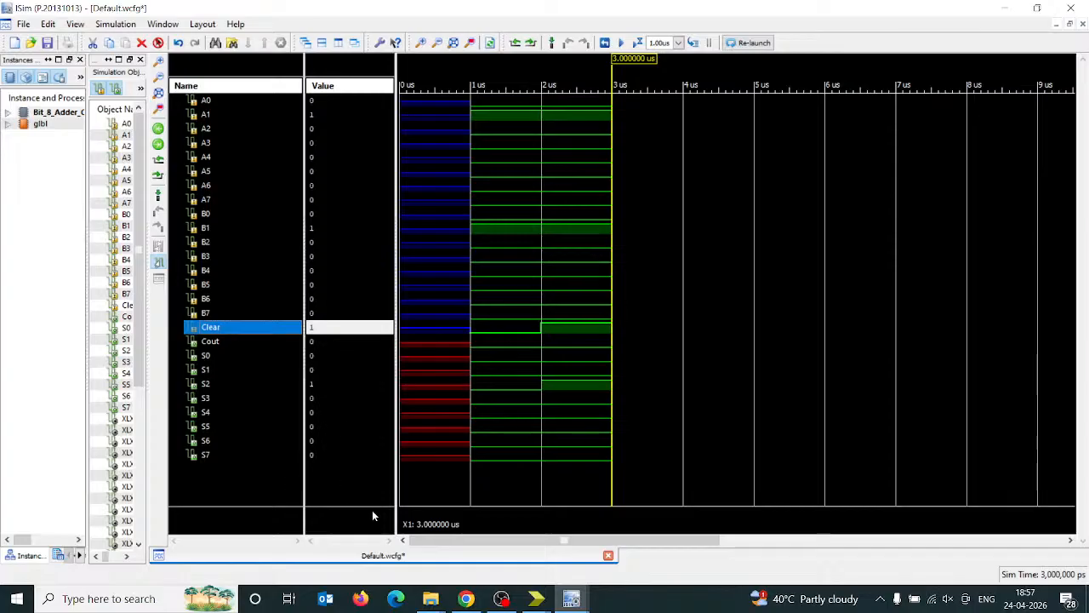
- Switch to the Adder_8_Bit_Bus_Clear ISim window and force bus B[7:0] to the binary constant 0000010
mouse_move(572, 598)
left_click(664, 541)
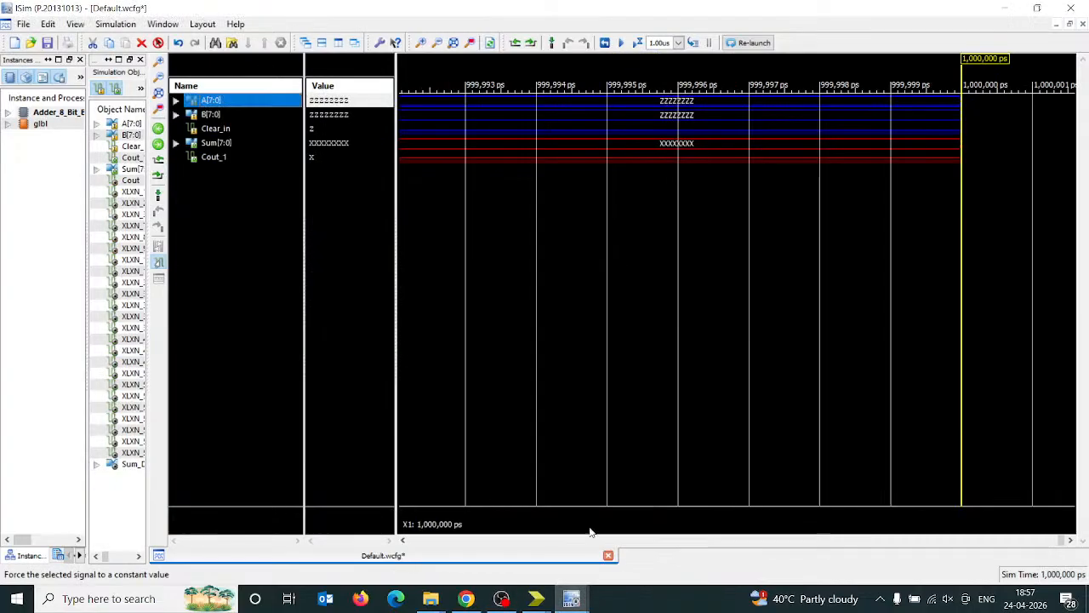
left_click(218, 116)
right_click(218, 116)
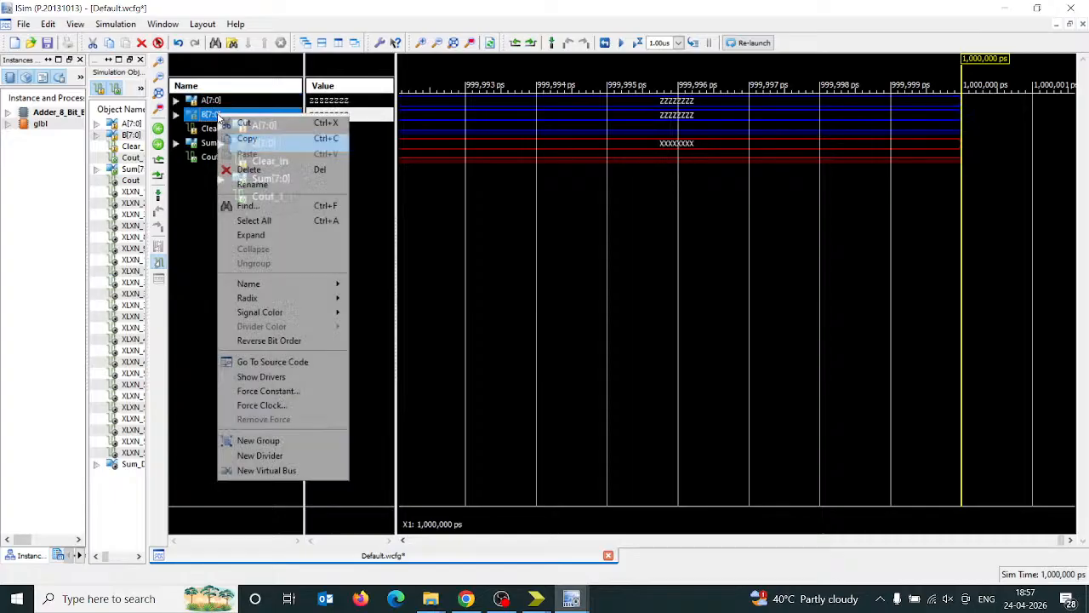
left_click(299, 391)
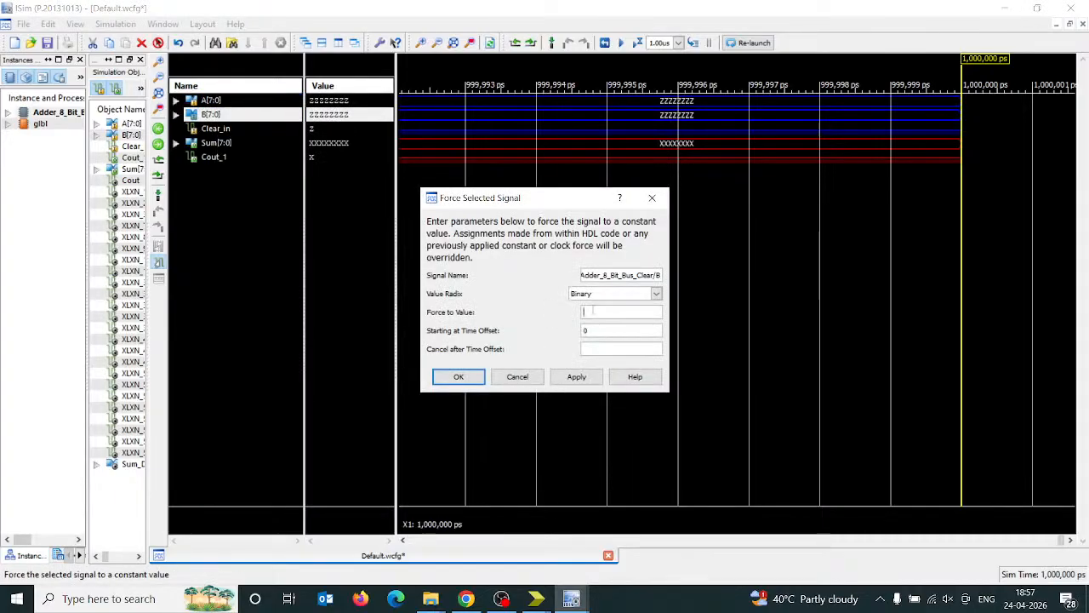
type("0000010")
left_click(442, 379)
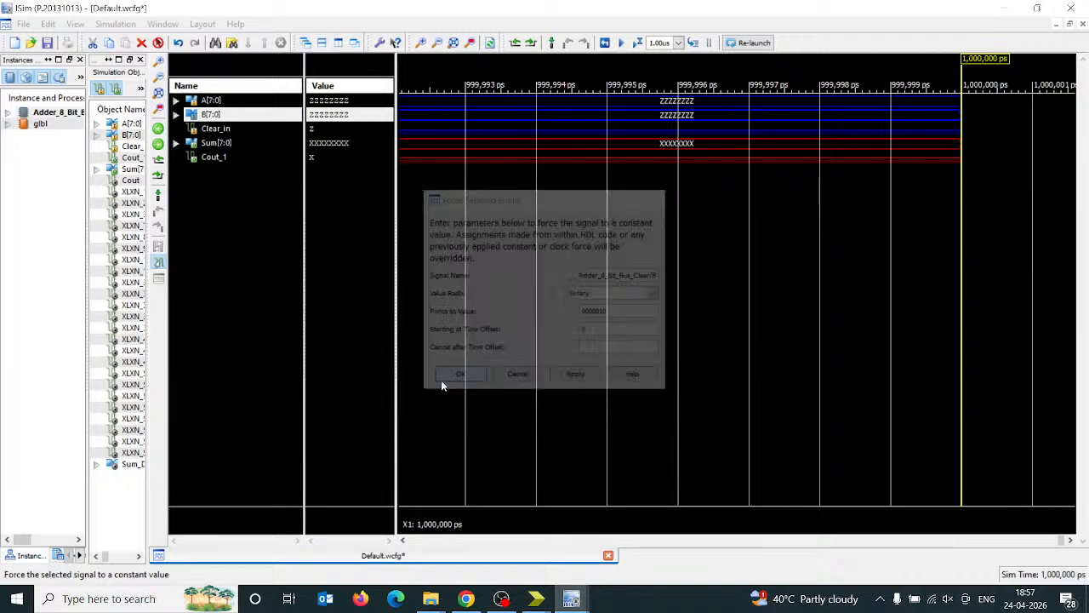
- Force the Clear_in input to the binary constant 0 and run the simulation for 1.00 us
left_click(232, 127)
right_click(232, 128)
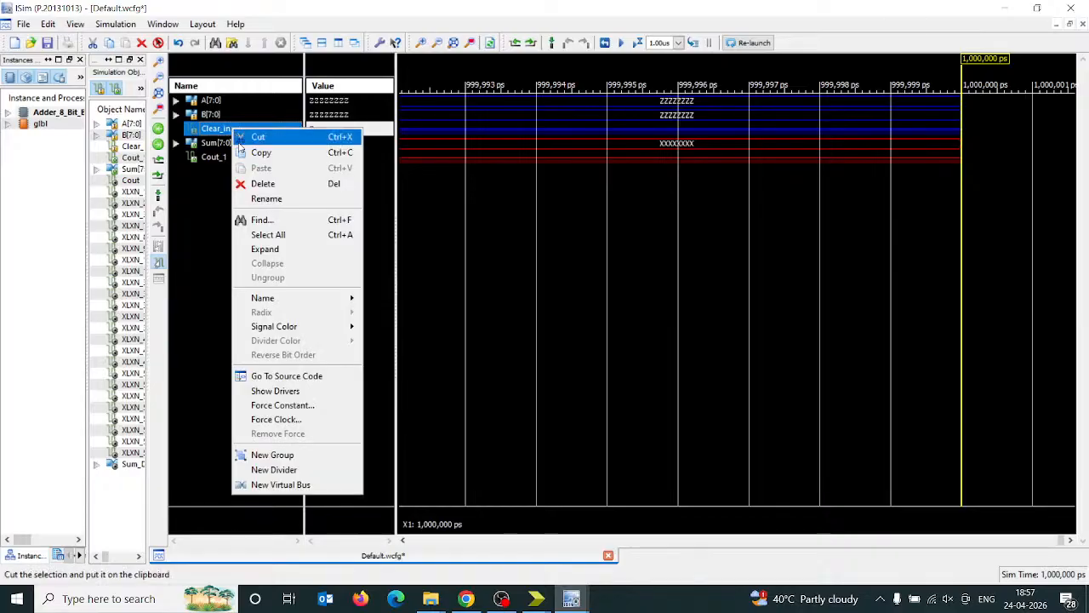
left_click(343, 409)
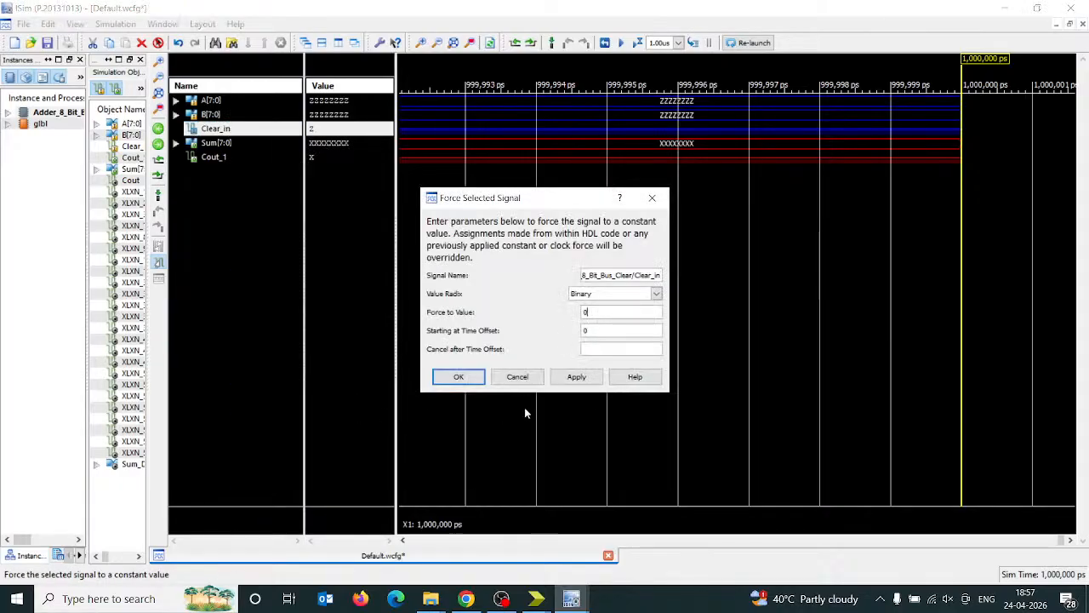
left_click(456, 376)
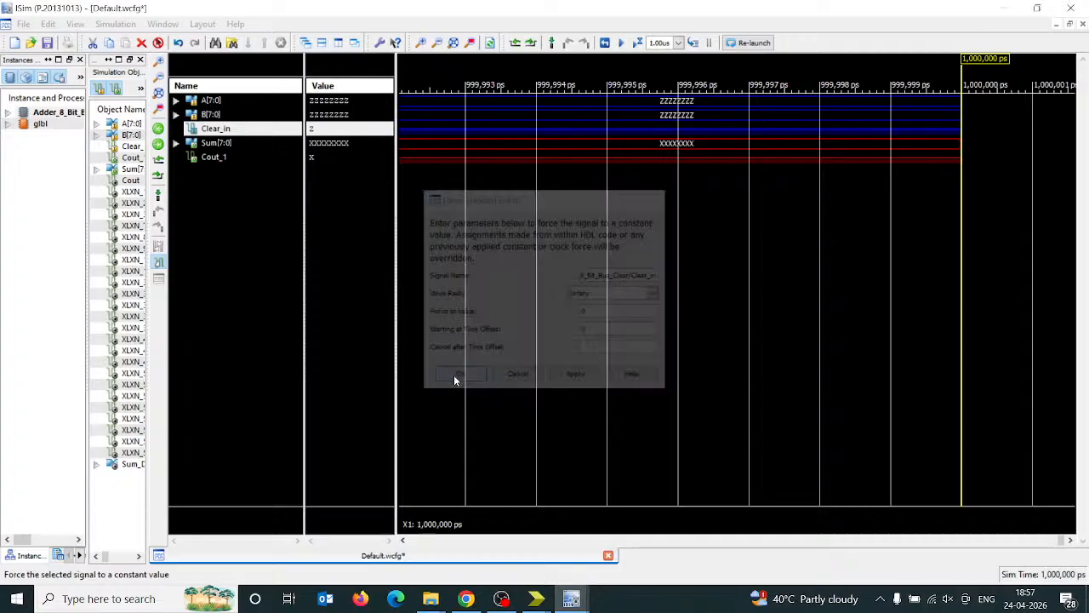
left_click(454, 43)
left_click(436, 43)
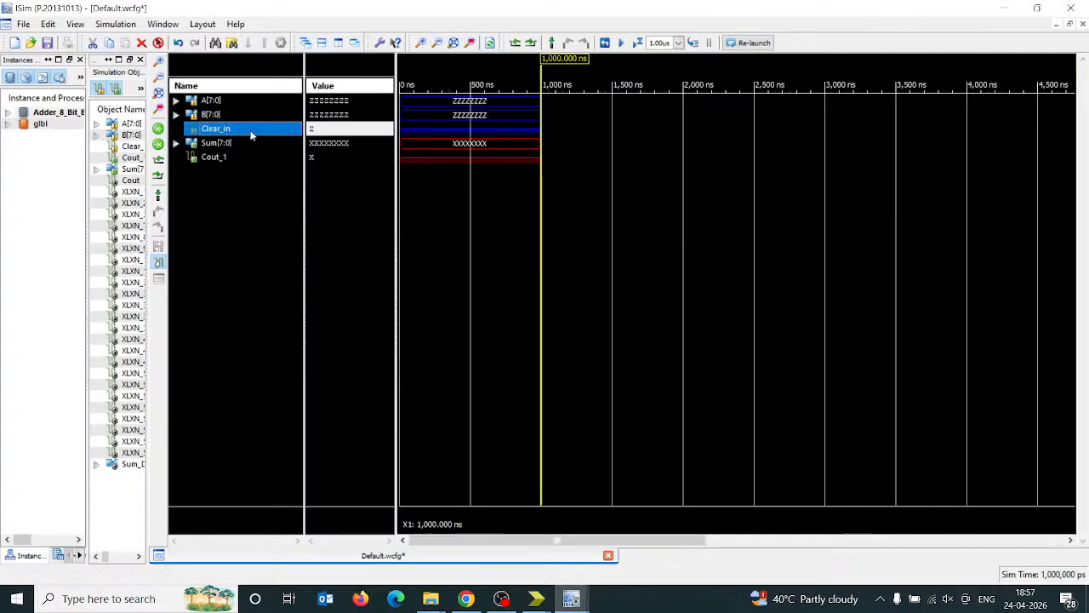
left_click(637, 43)
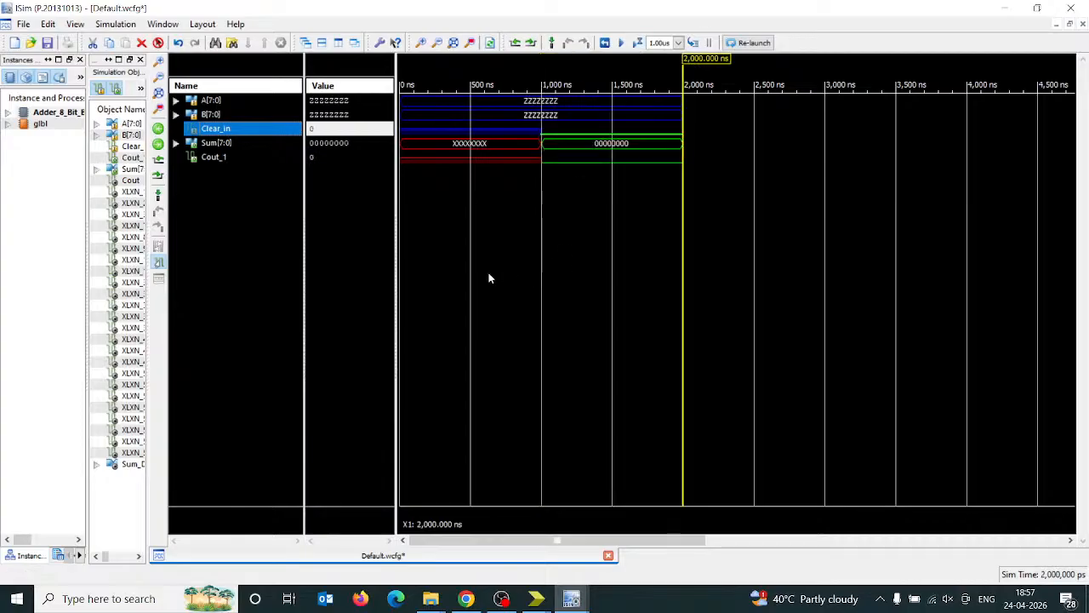
- Force bus A[7:0] to the binary constant 00000010
left_click(233, 102)
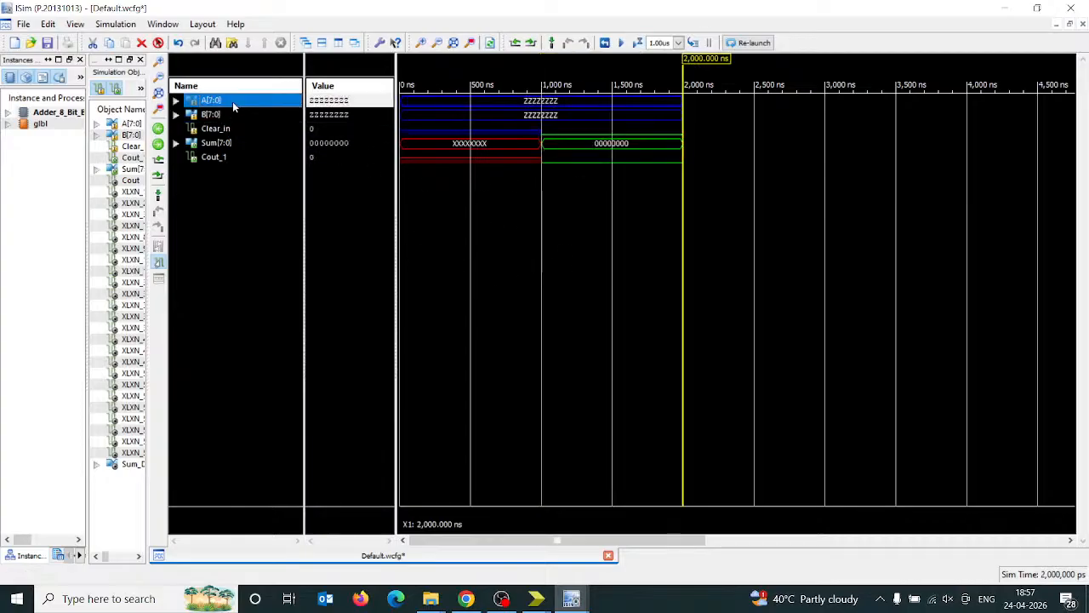
right_click(233, 103)
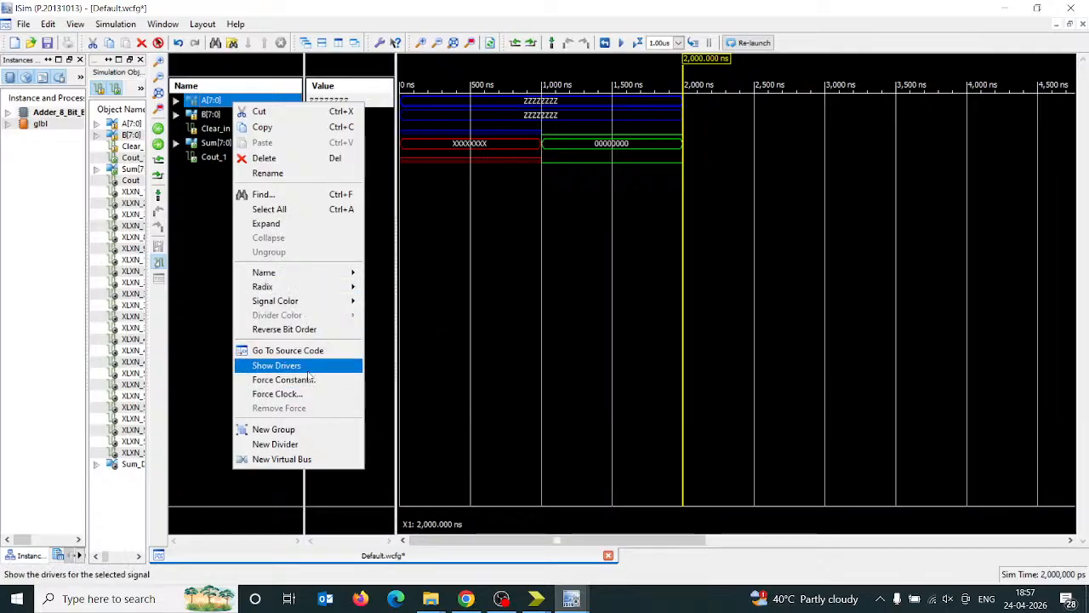
left_click(283, 379)
left_click(600, 314)
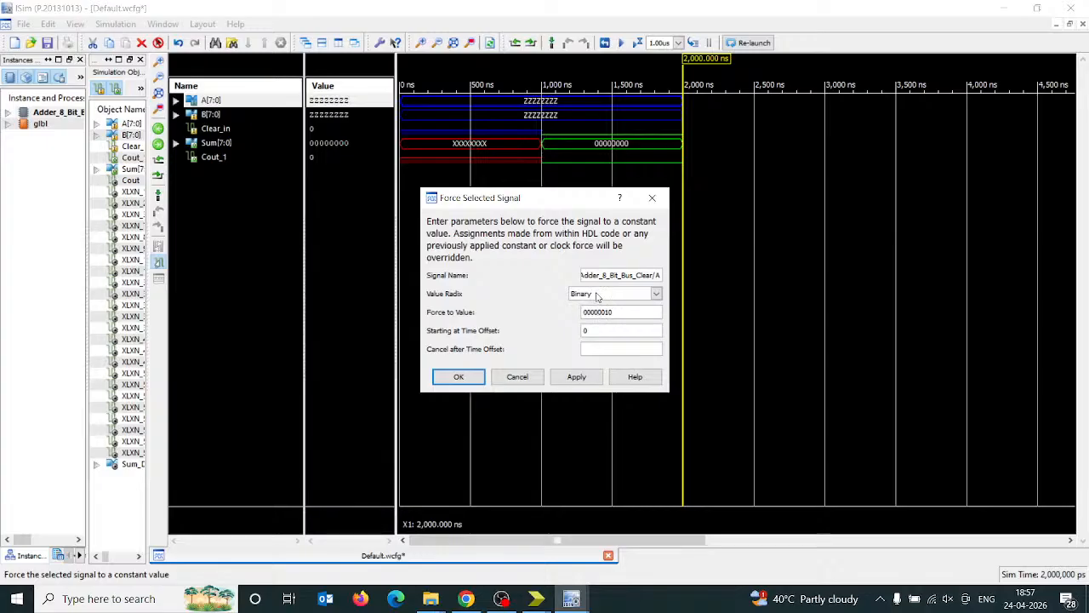
left_click_drag(615, 311, 576, 312)
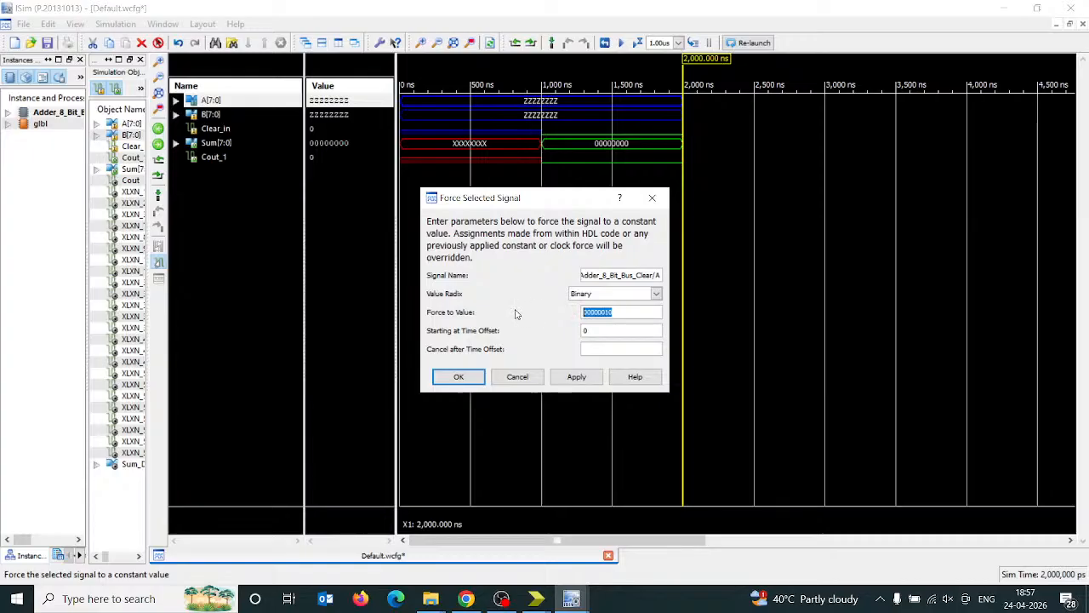
left_click_drag(612, 312, 550, 317)
type("00000")
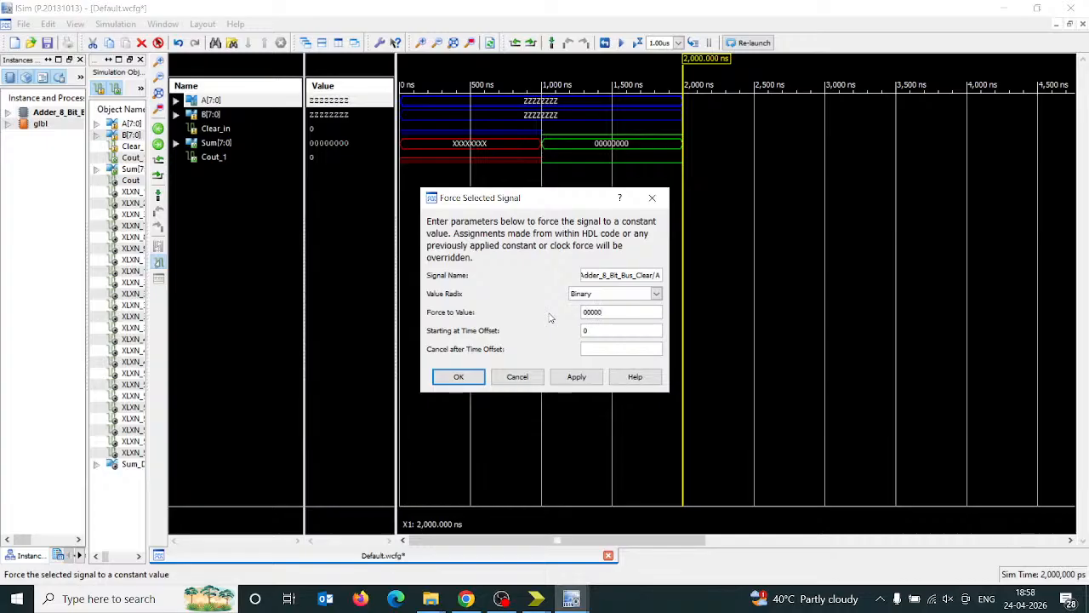
type("010")
key("ctrl+a")
left_click(457, 376)
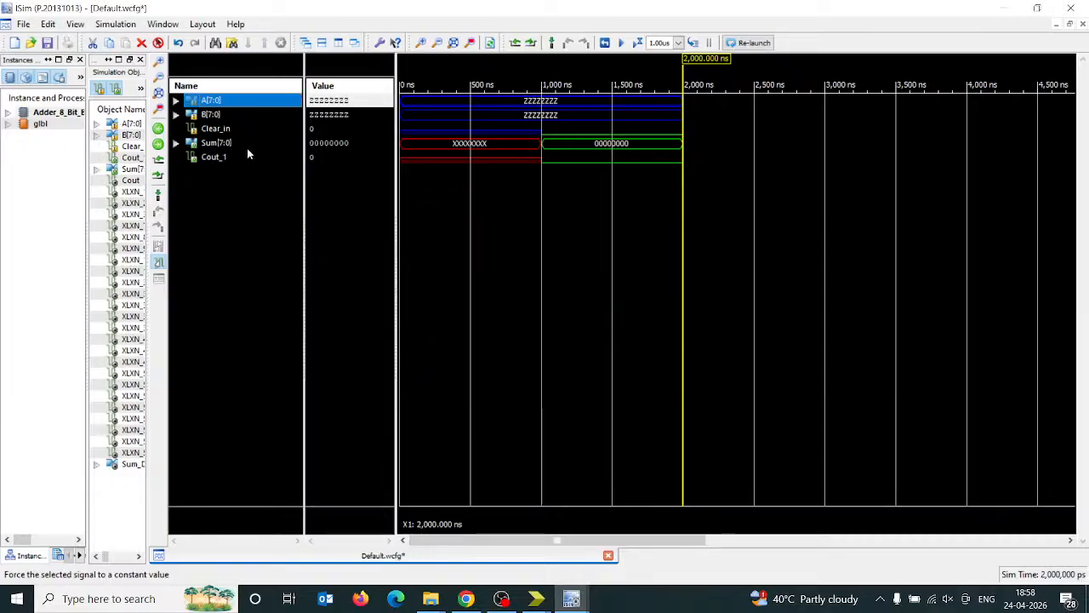
- Force bus B[7:0] to the binary constant 00000010 and run the simulation for another 1.00 us
left_click(225, 116)
right_click(226, 113)
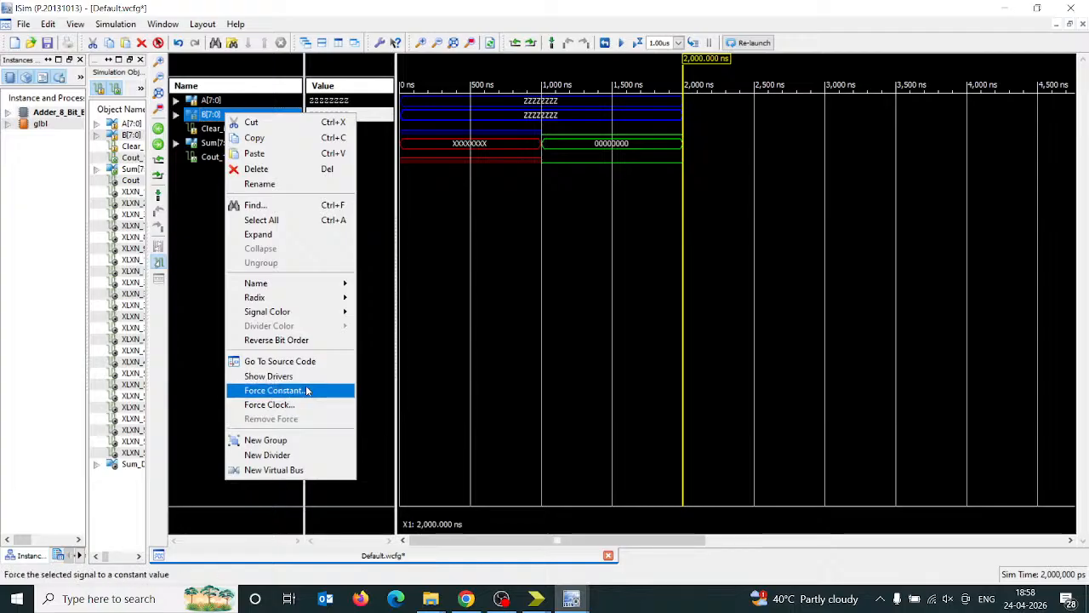
left_click(321, 393)
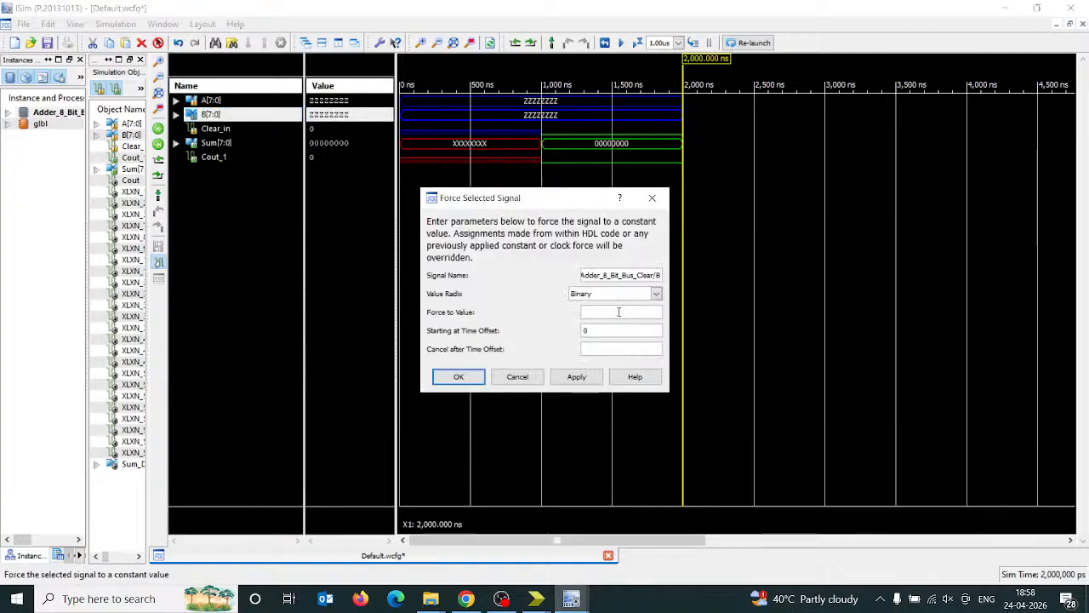
left_click(619, 312)
type("00000010")
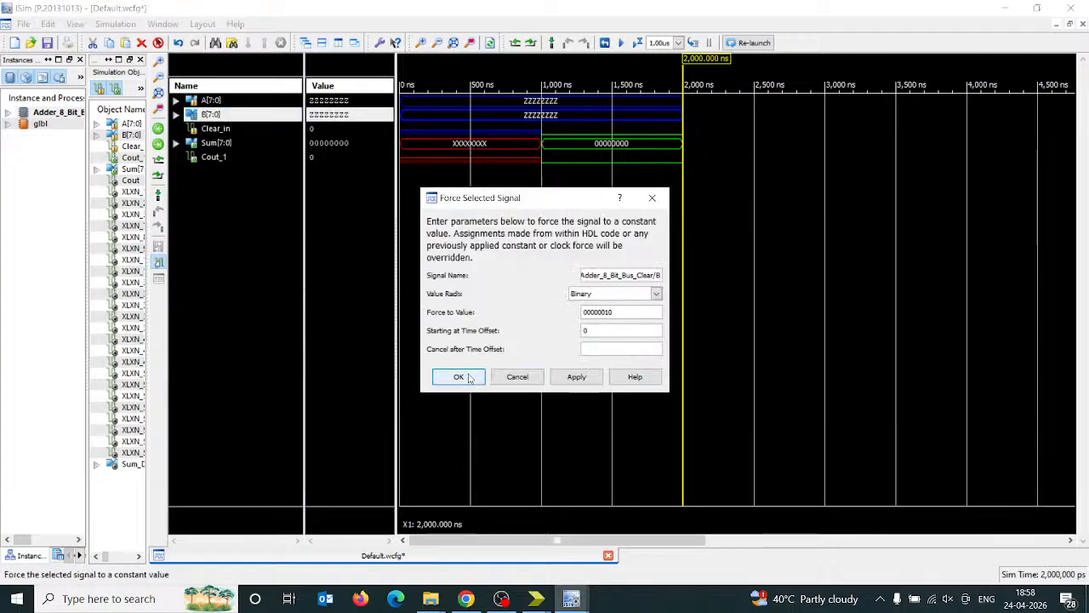
left_click(458, 376)
left_click(640, 41)
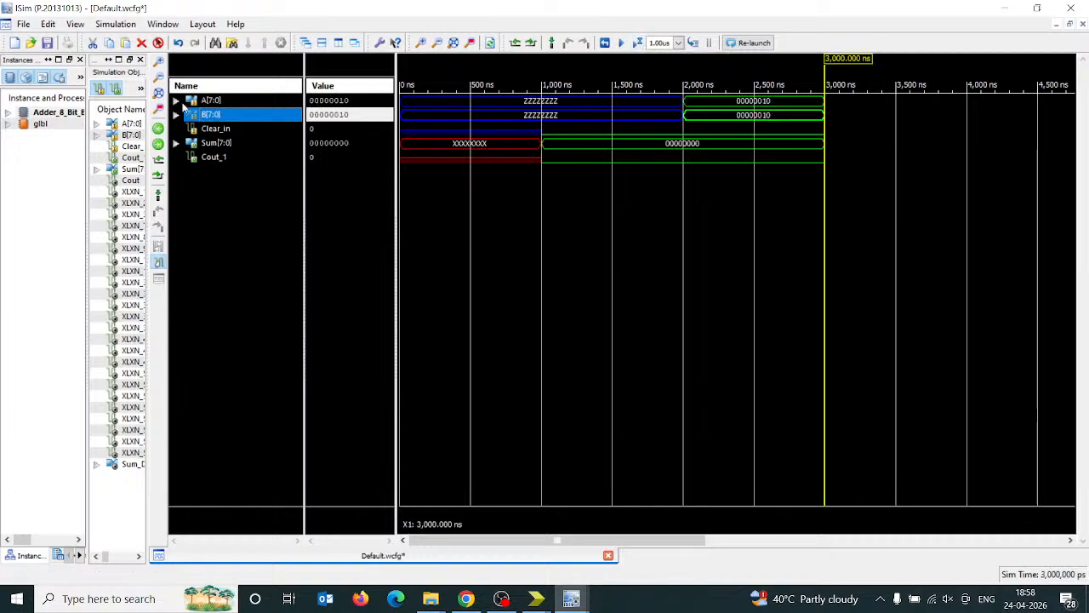
- Set the radix of buses A[7:0] and B[7:0] to Unsigned Decimal
left_click(200, 101)
right_click(200, 101)
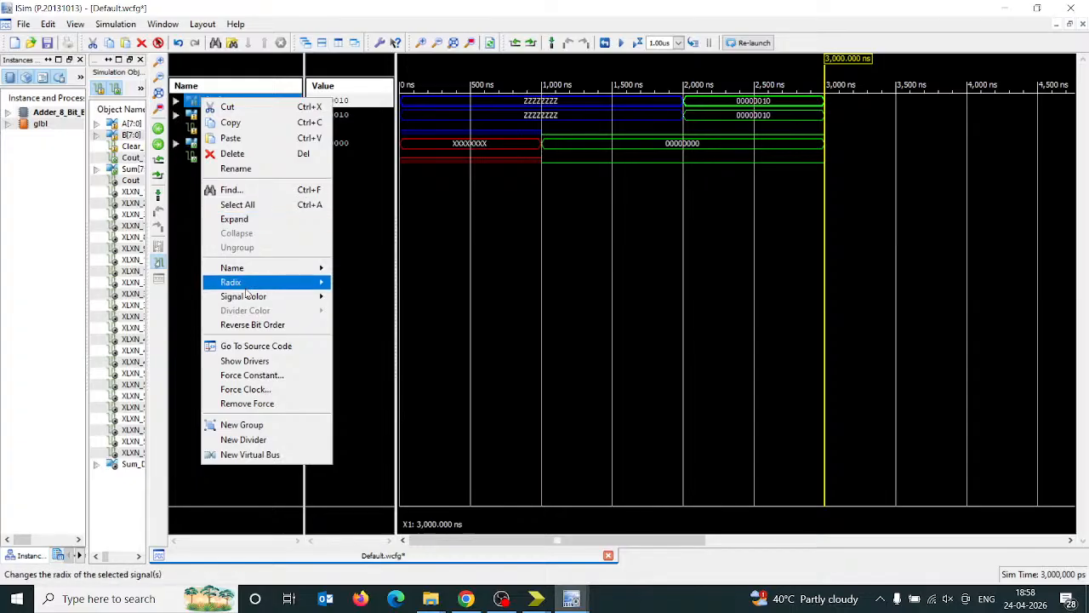
mouse_move(247, 284)
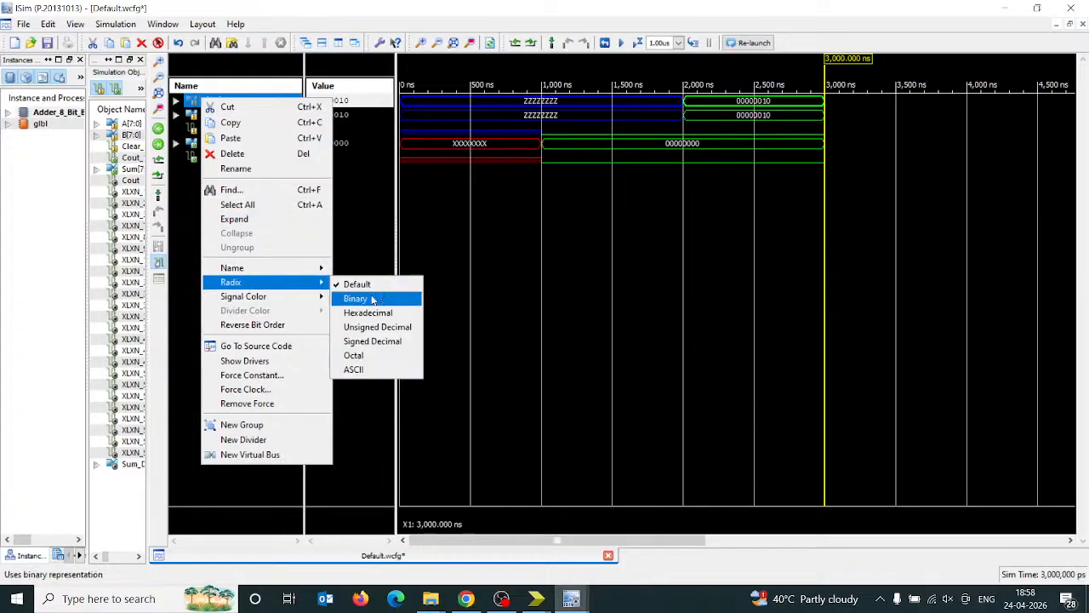
left_click(374, 326)
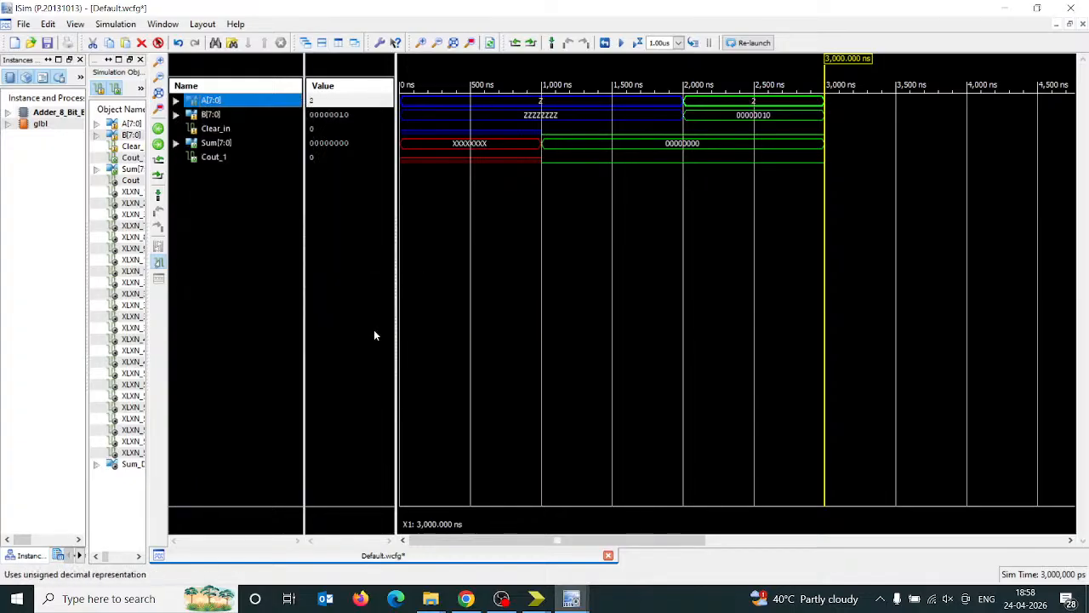
left_click(200, 114)
right_click(200, 114)
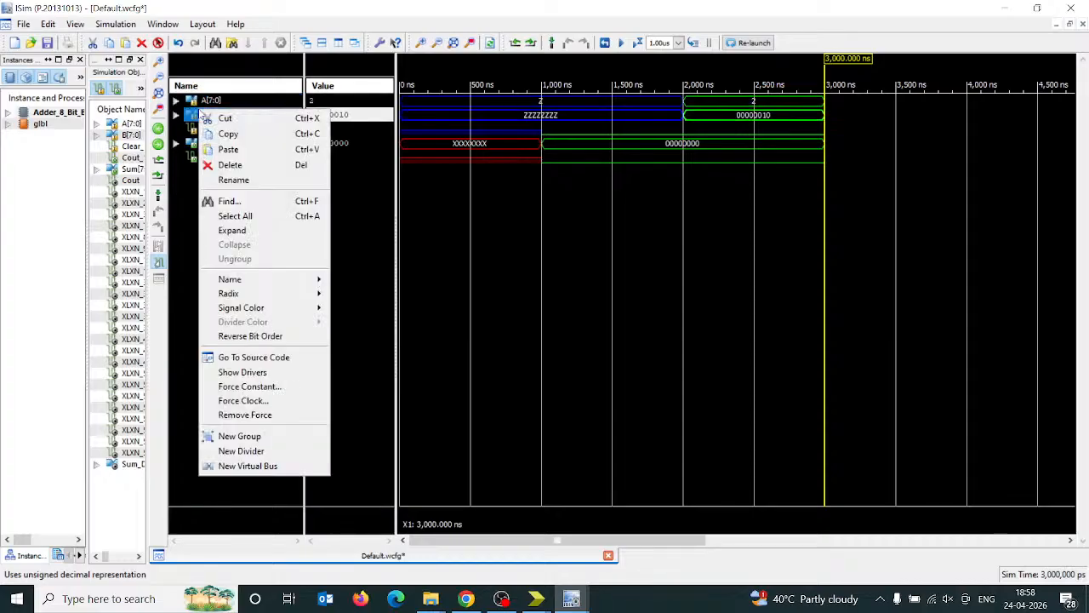
mouse_move(290, 293)
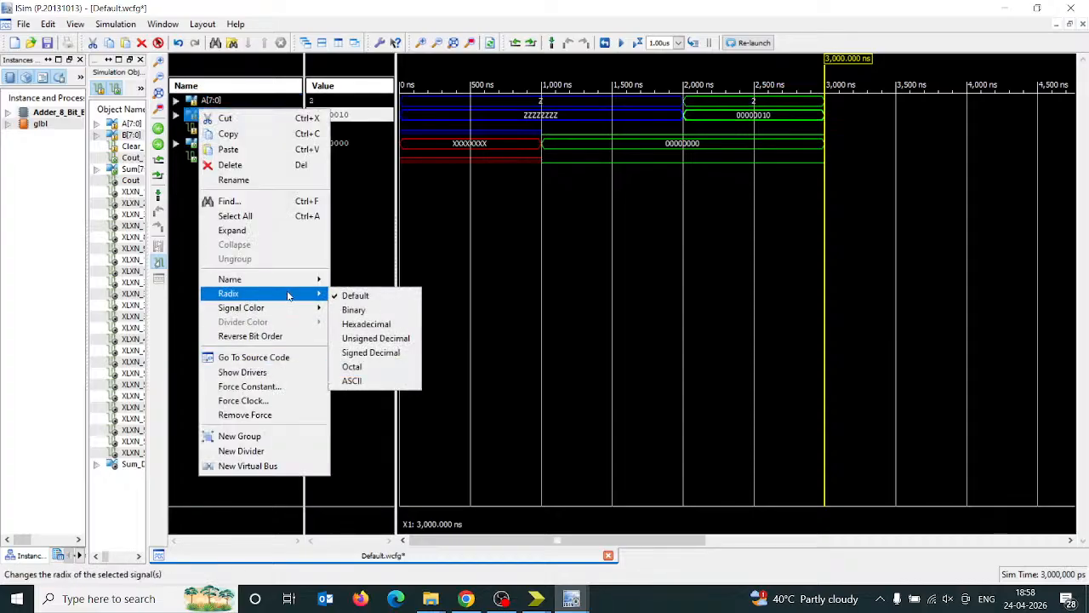
left_click(393, 339)
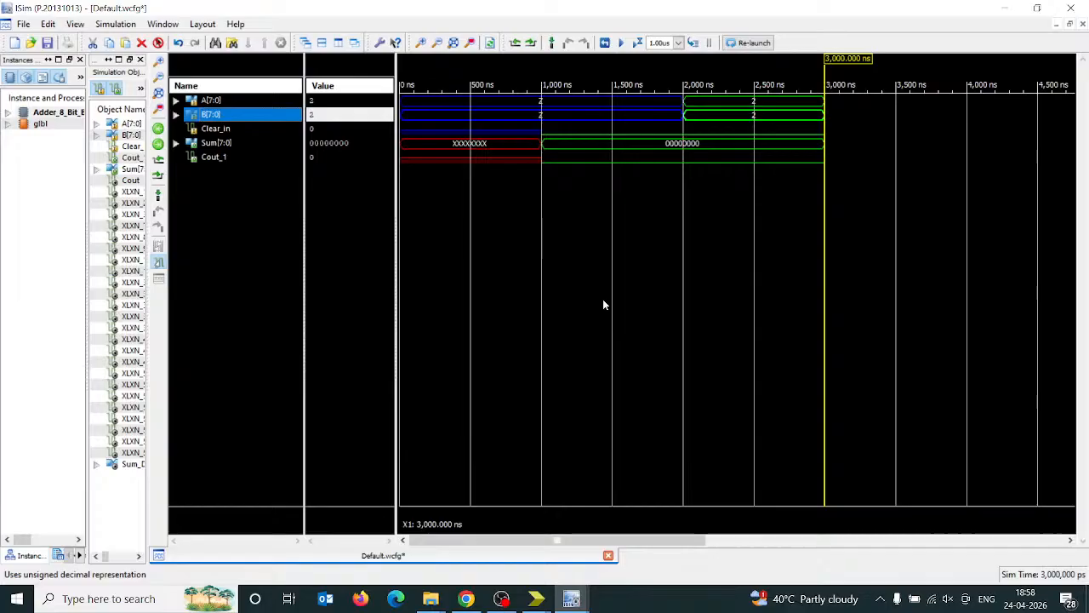
- Set the radix of the Sum[7:0] output bus to Unsigned Decimal
left_click(211, 143)
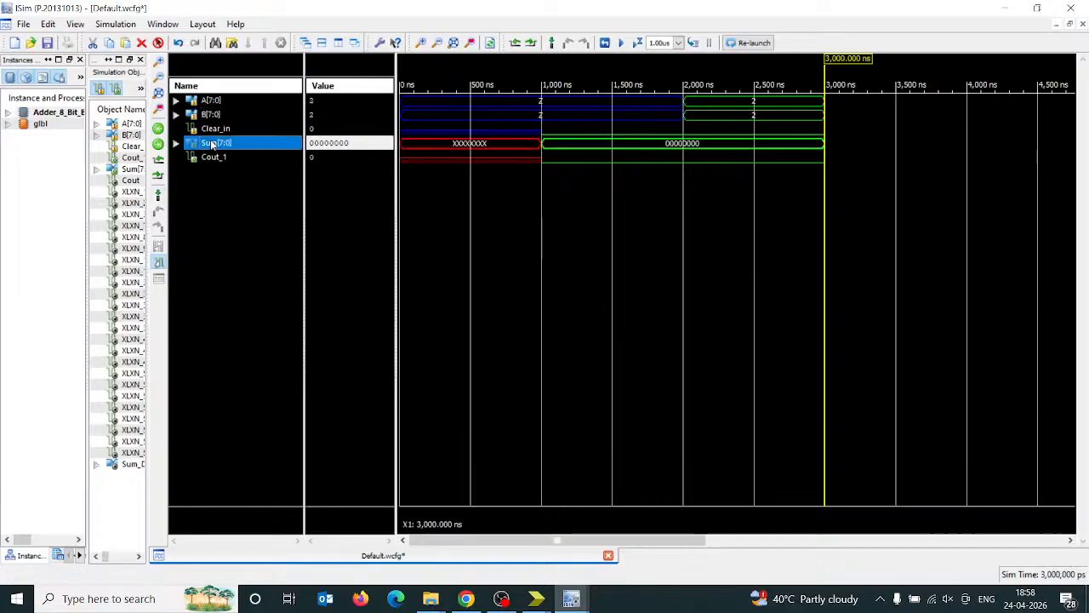
right_click(212, 143)
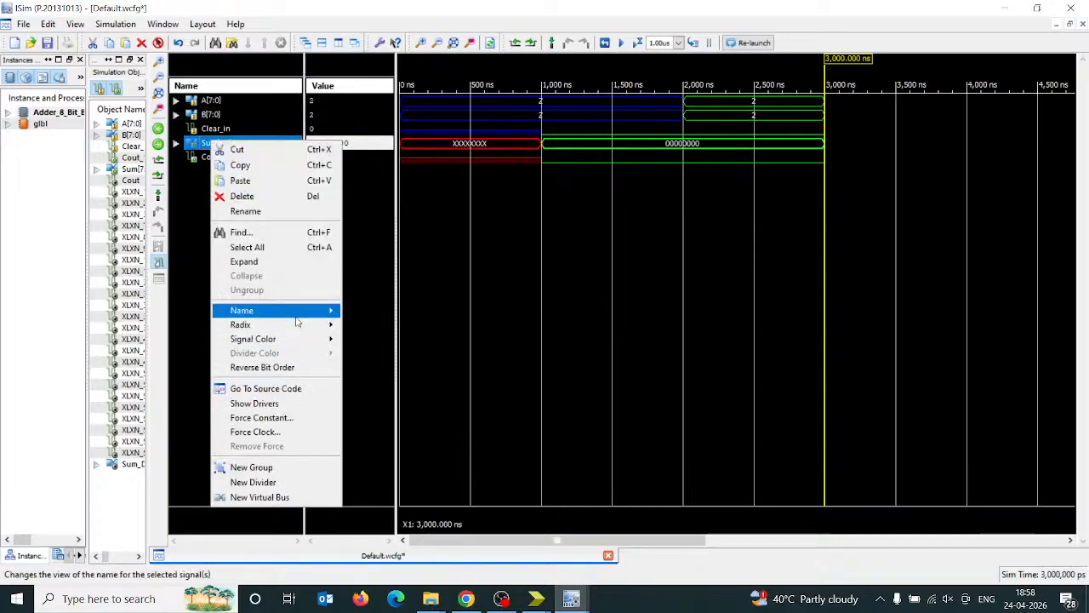
mouse_move(336, 325)
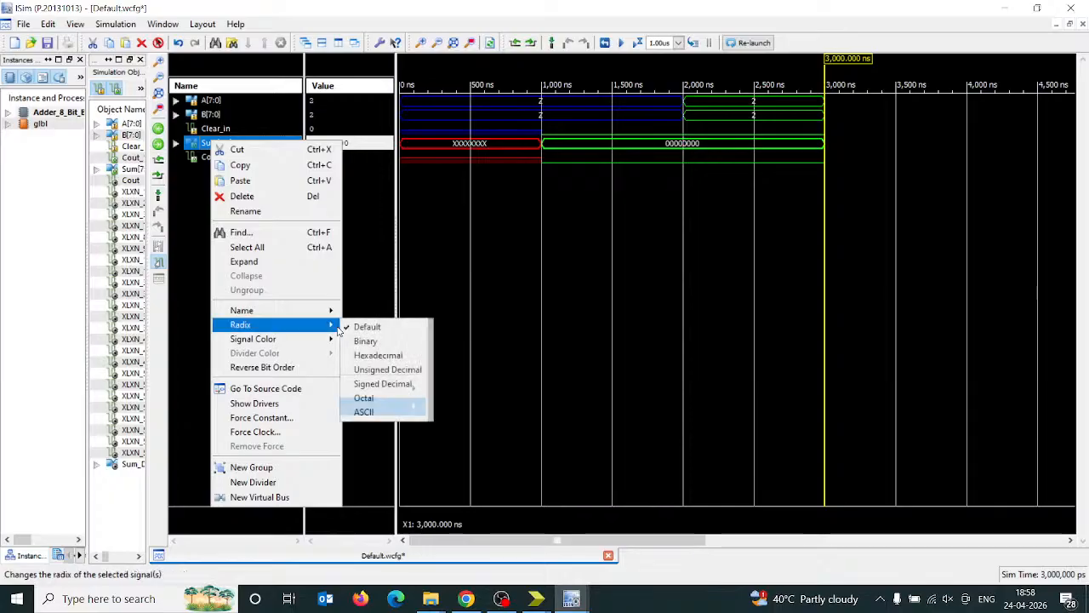
left_click(393, 372)
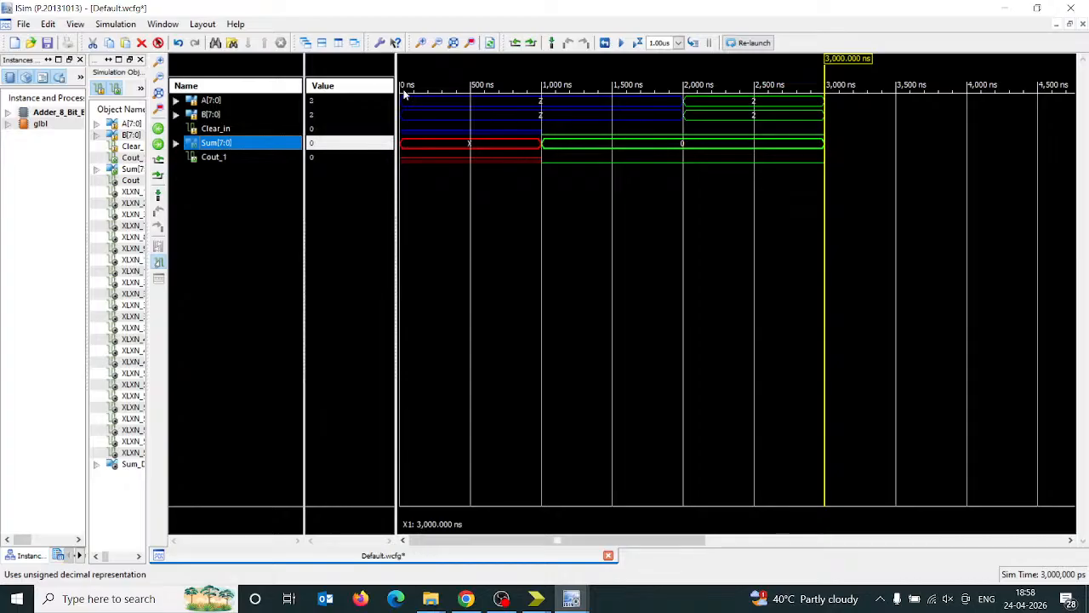
- Force the Clear_in input to the binary constant 1, run the simulation for another 1.00 us and review the Sum[7:0] waveform
left_click(225, 129)
right_click(225, 128)
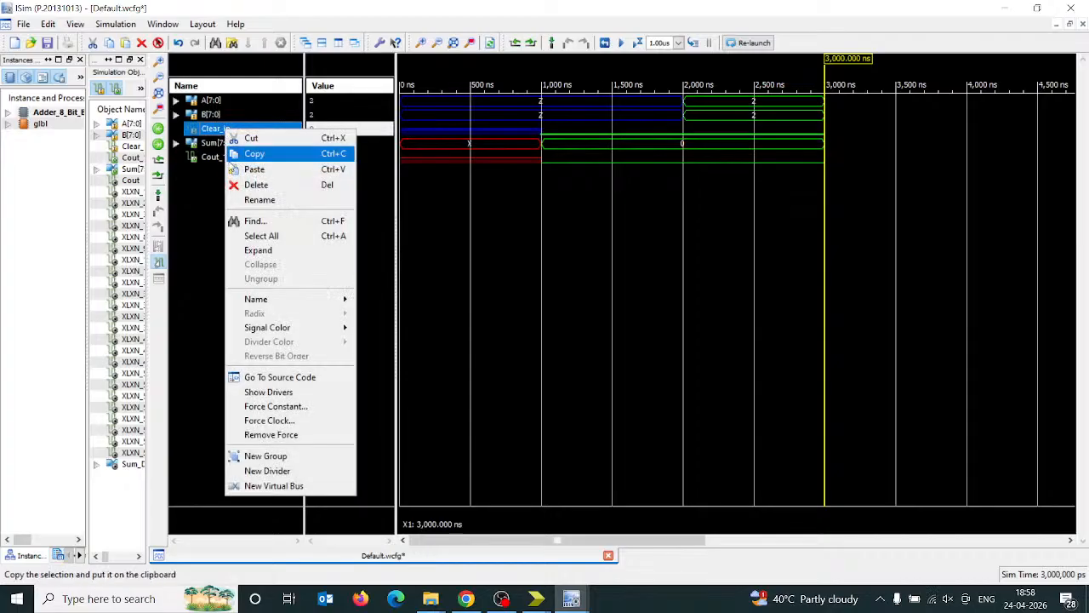
left_click(284, 411)
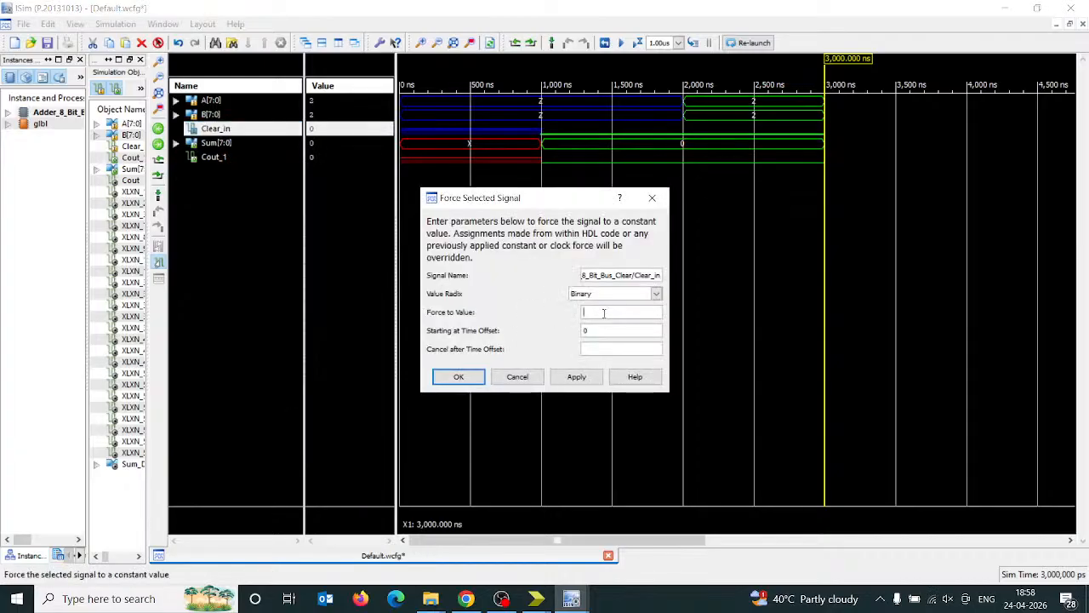
type("0")
left_click(459, 377)
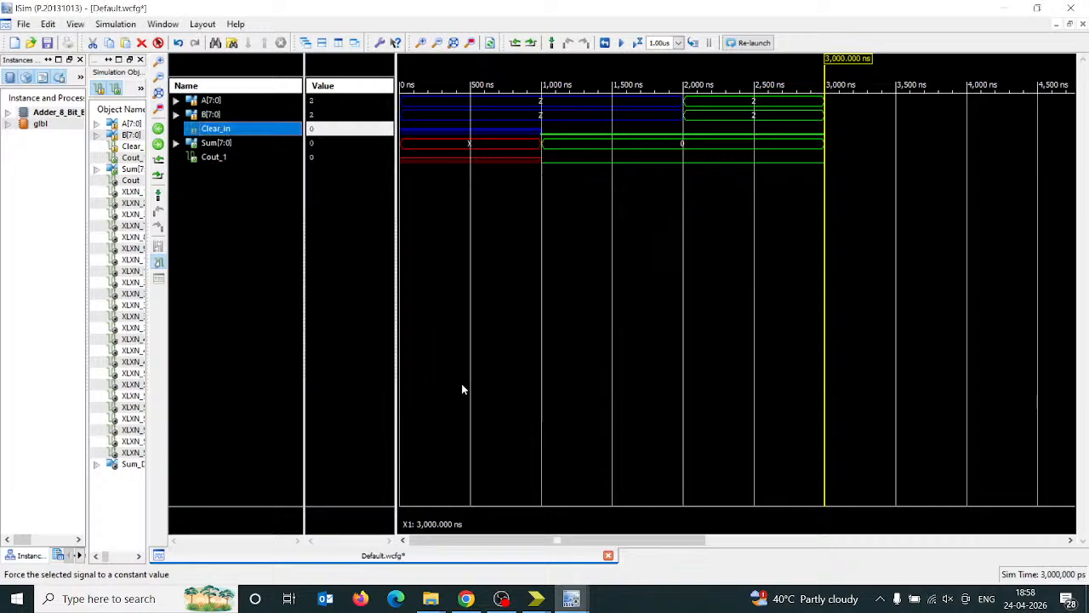
left_click(637, 42)
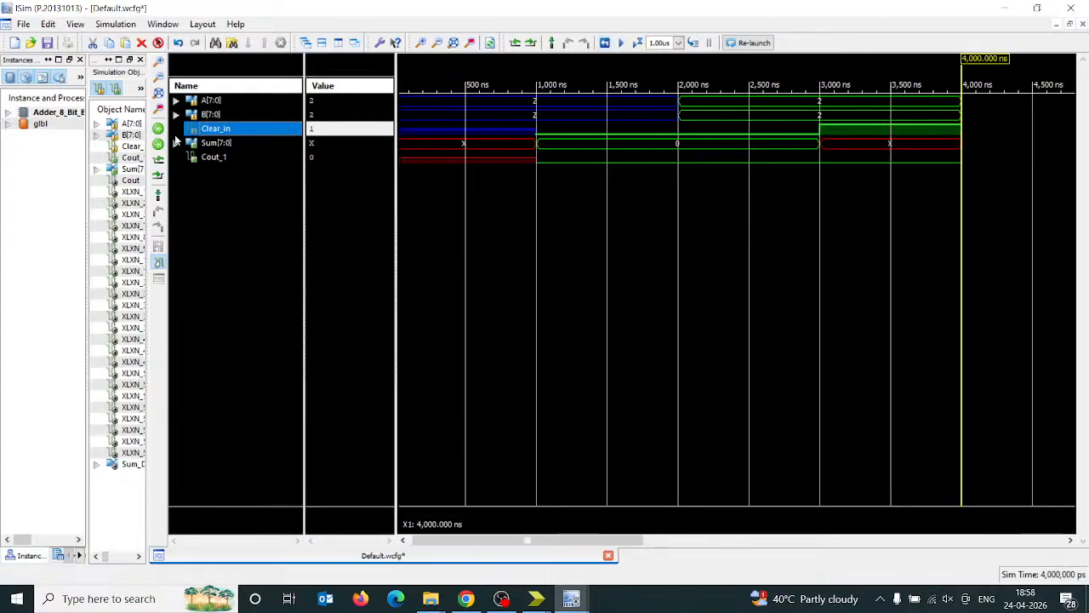
left_click(222, 143)
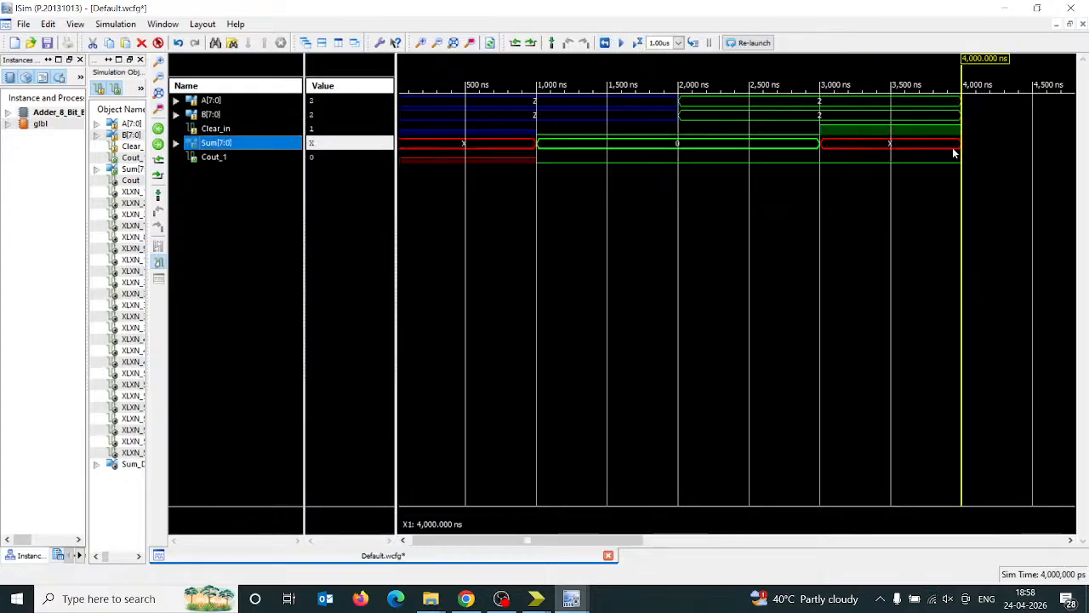
left_click(436, 42)
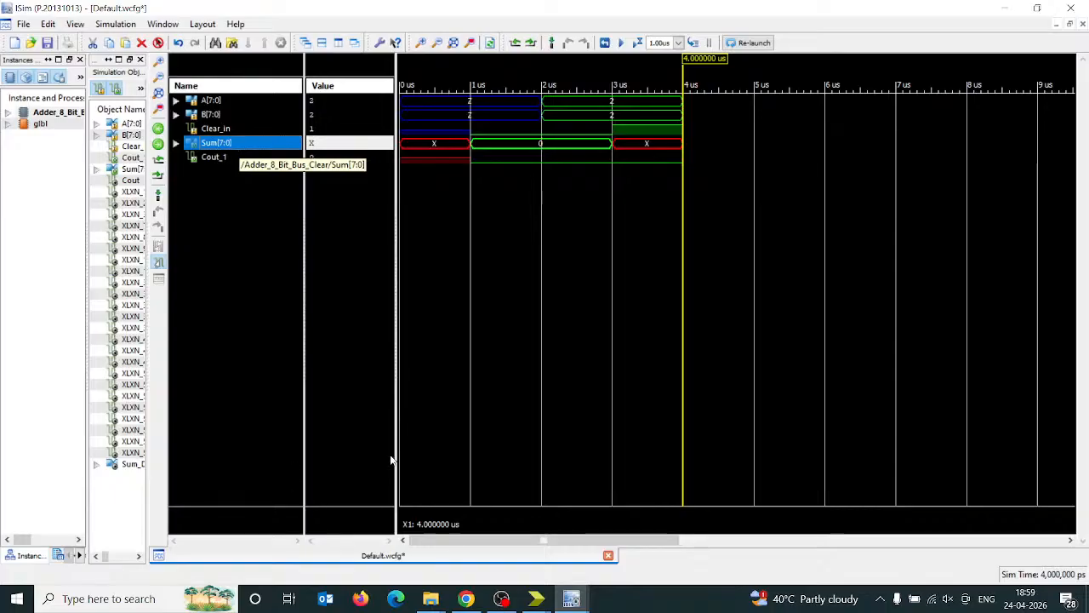
- Switch to ISE Project Navigator and inspect the Adder_8_Bit_Bus_Clear schematic from its inputs down to the Sum[7:0] output bus
left_click(536, 598)
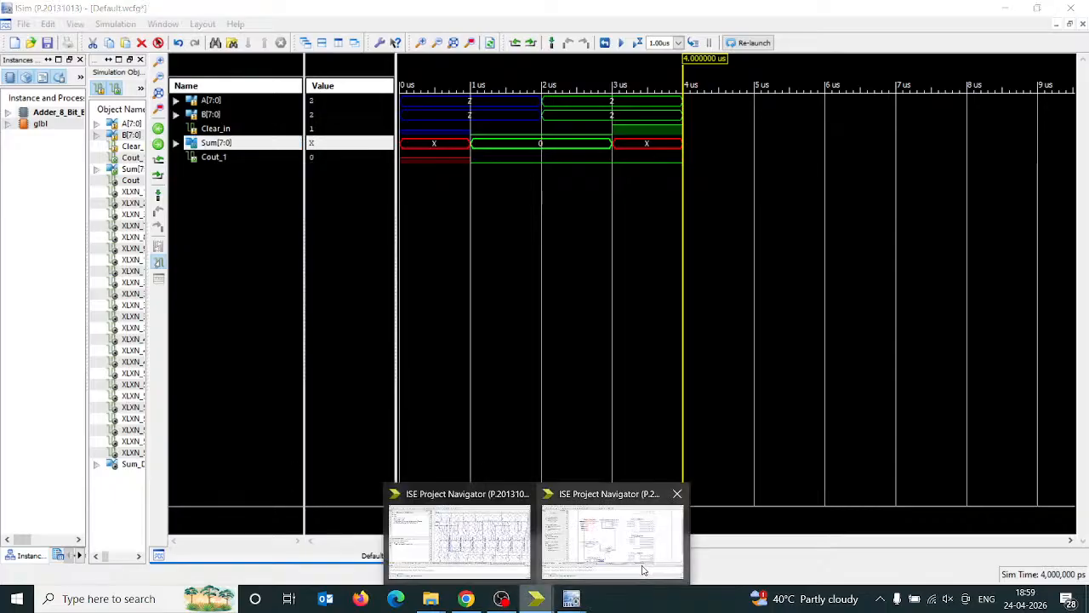
left_click(485, 543)
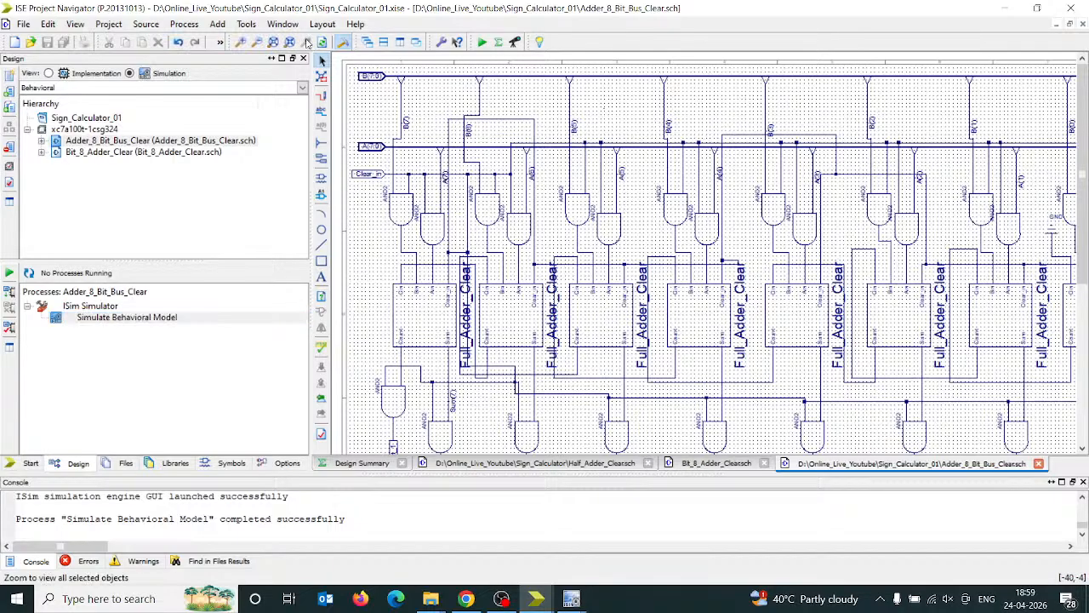
left_click(257, 41)
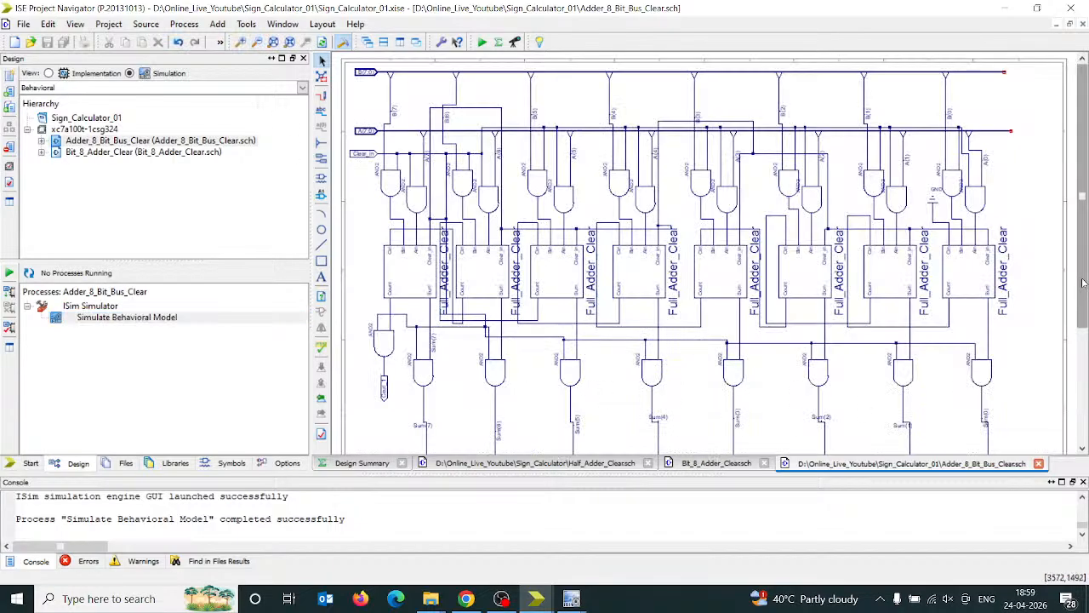
left_click_drag(1084, 278, 1083, 319)
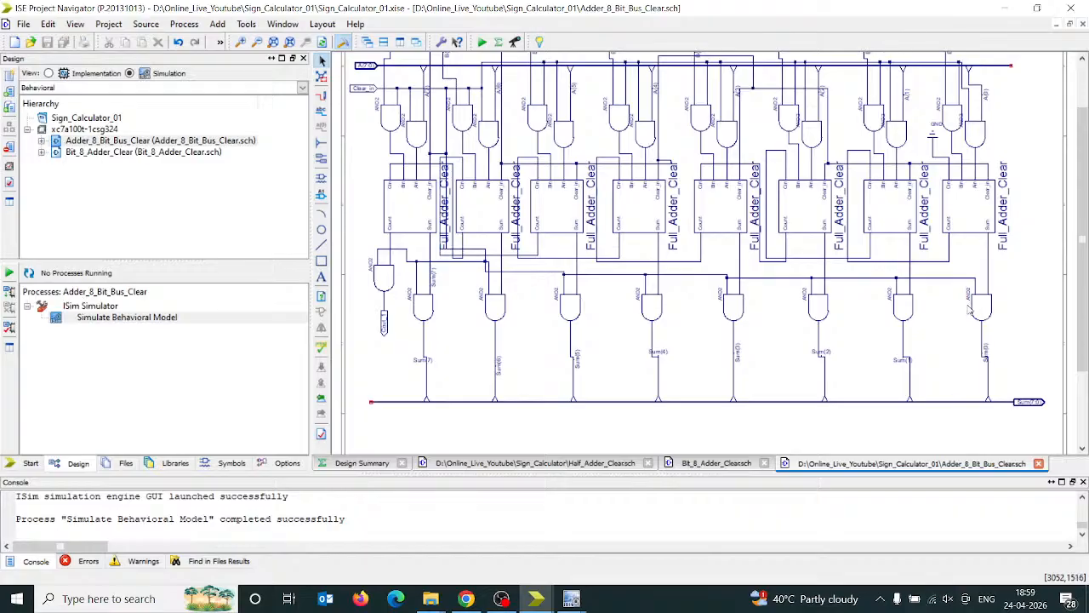
- Check the Sum(0) output branch in the bus adder schematic and switch to ISim's simulation of the bus version
left_click(988, 272)
left_click(987, 362)
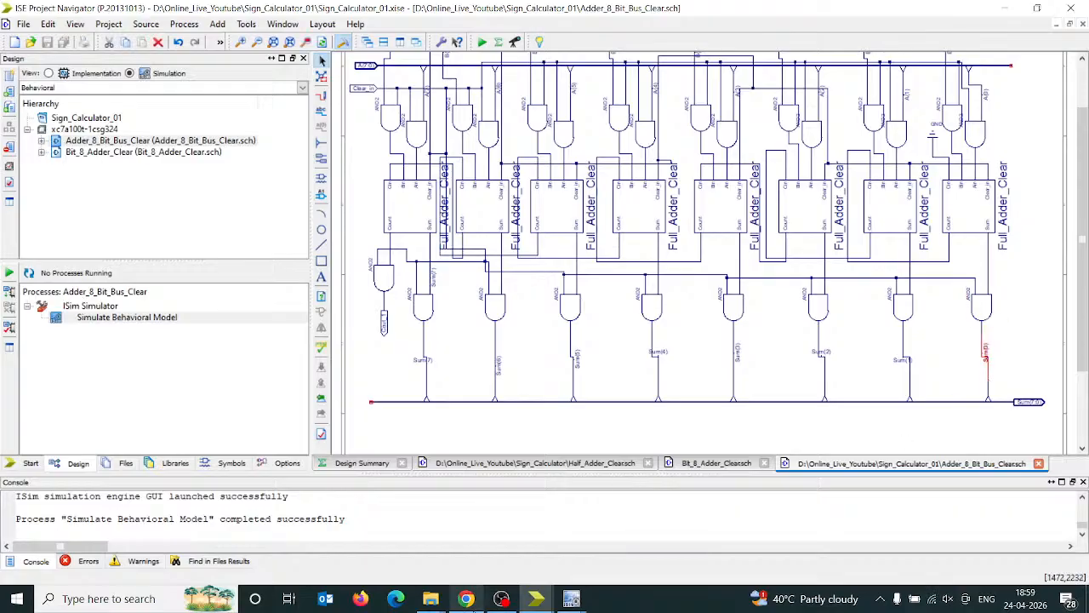
mouse_move(563, 603)
left_click(527, 552)
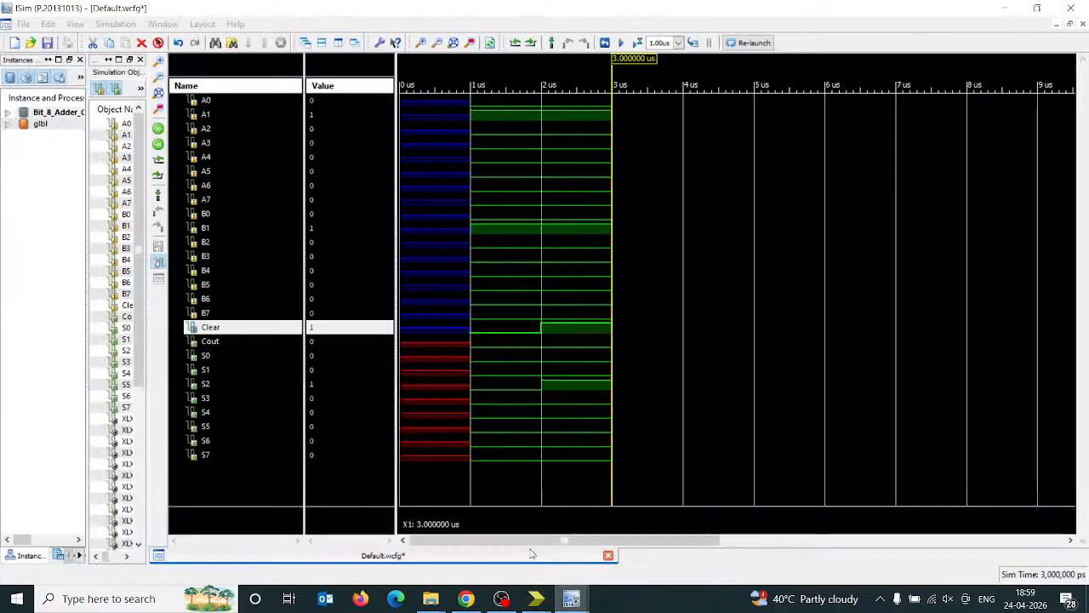
left_click(571, 598)
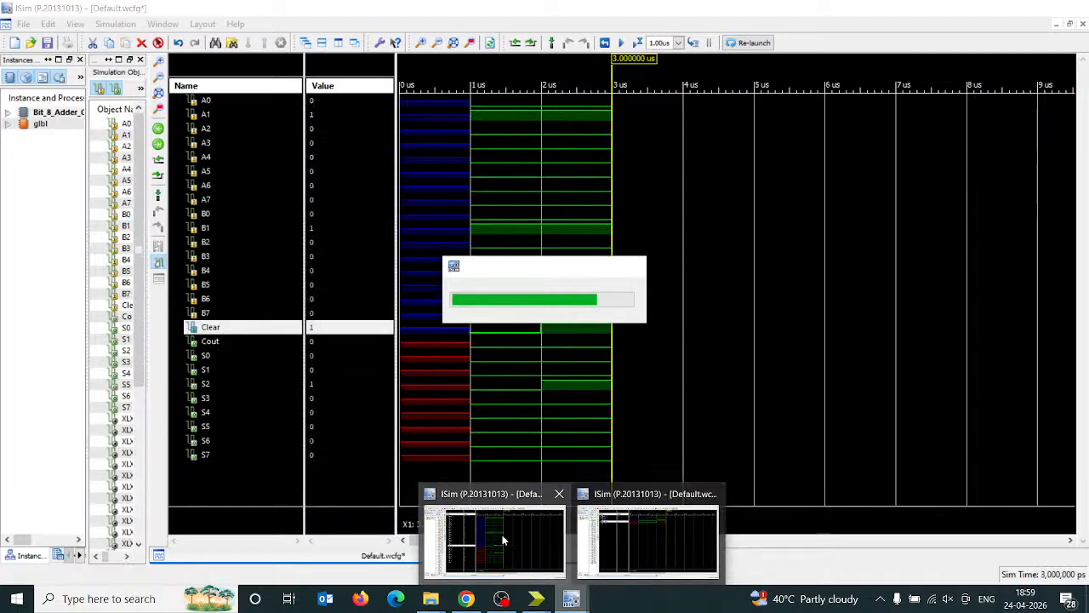
left_click(608, 529)
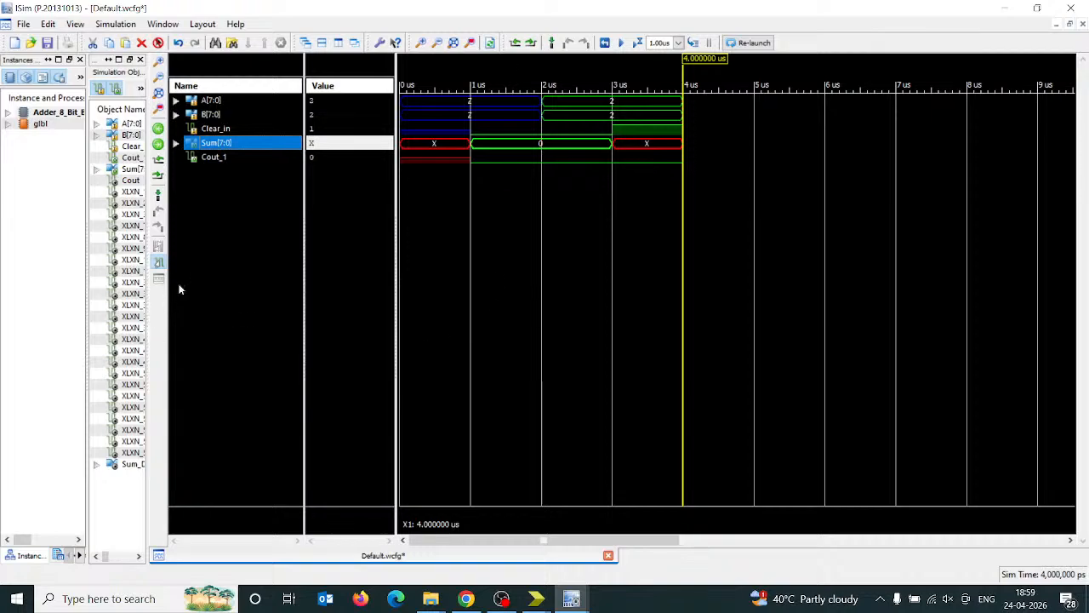
- Widen the simulation objects list and expand Sum[7:0] in the waveform to examine bit [2]
left_click_drag(149, 294, 371, 330)
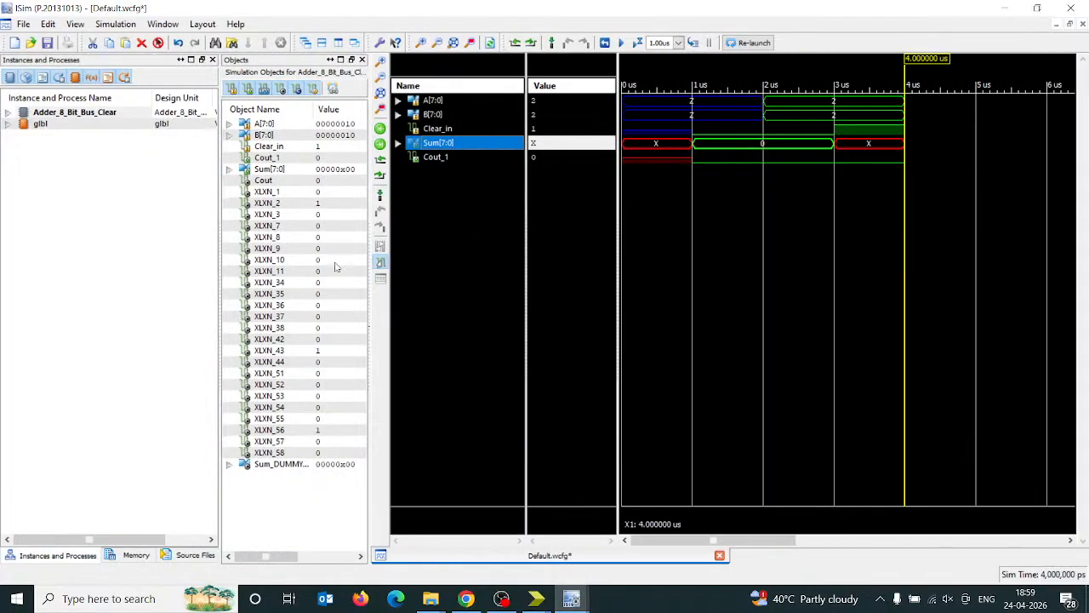
left_click(270, 170)
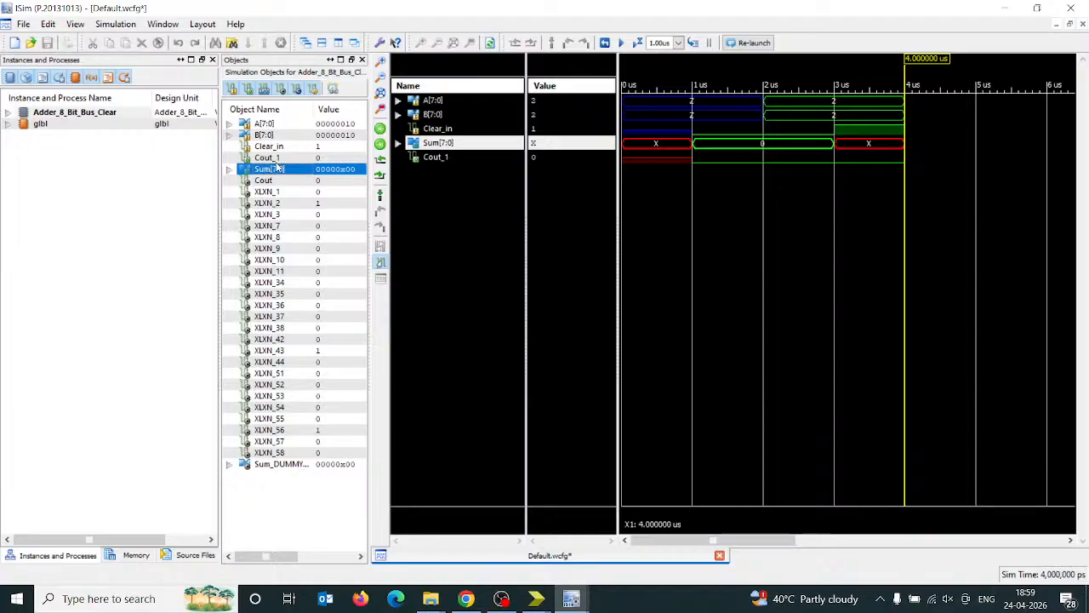
left_click(398, 144)
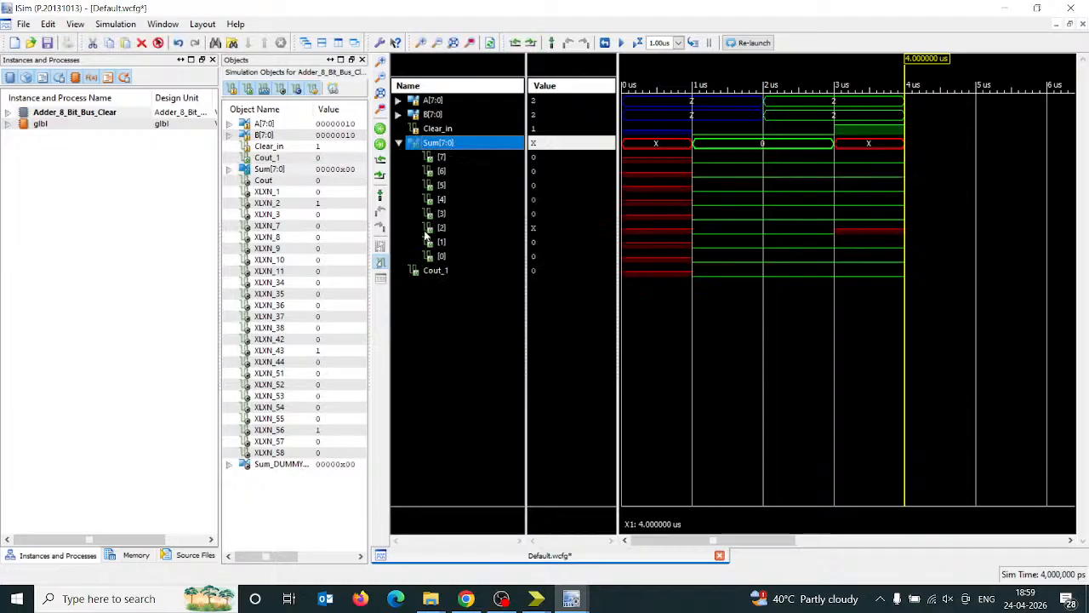
left_click(433, 230)
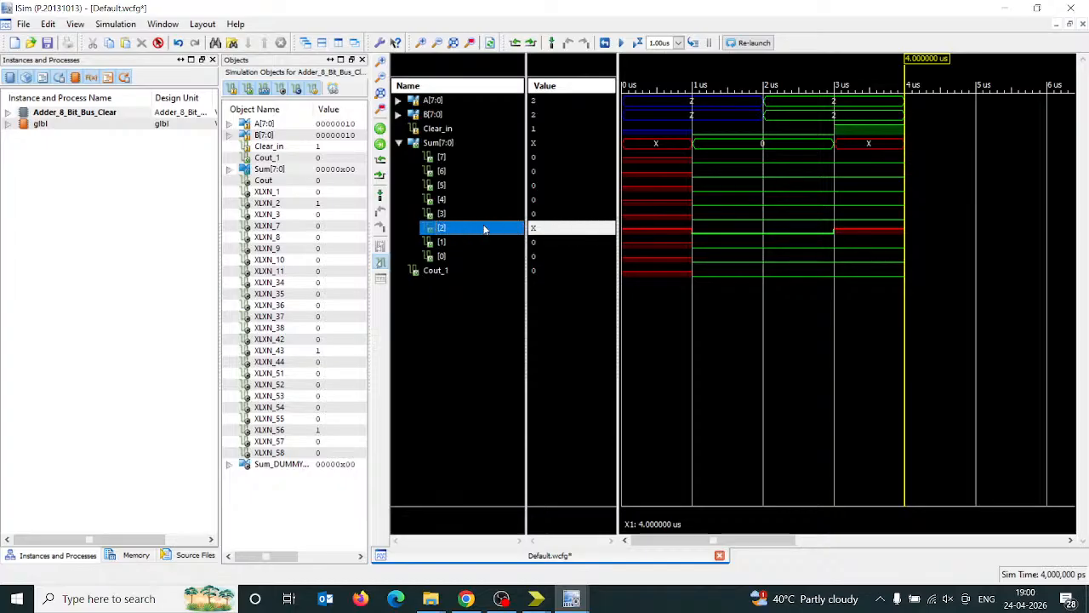
- Switch to ISE Project Navigator and inspect the carry net into the third full adder and the AND2 gate driving Sum(2)
left_click(536, 598)
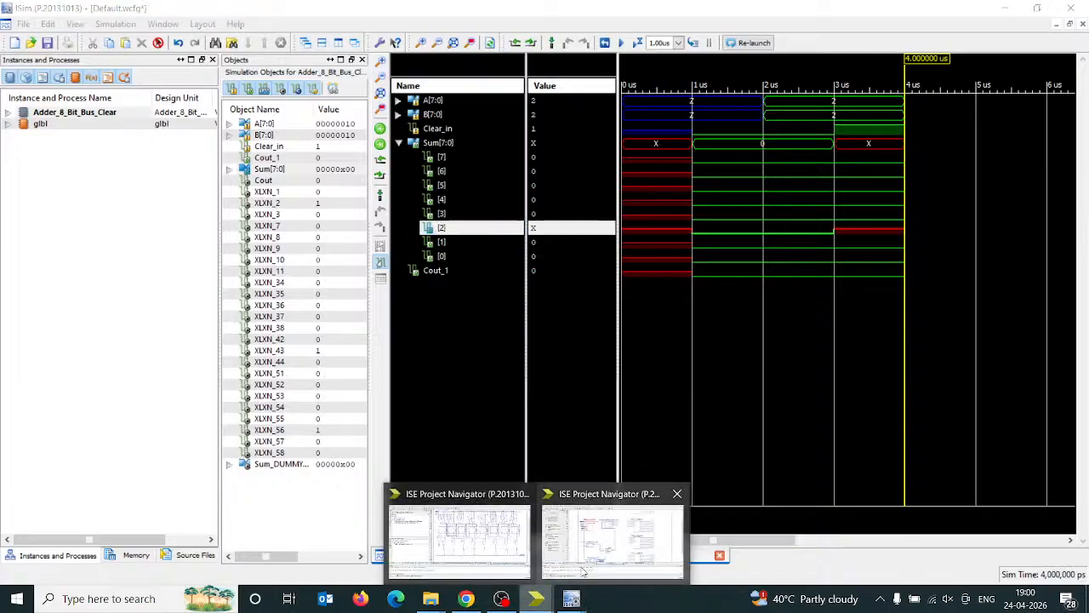
left_click(584, 571)
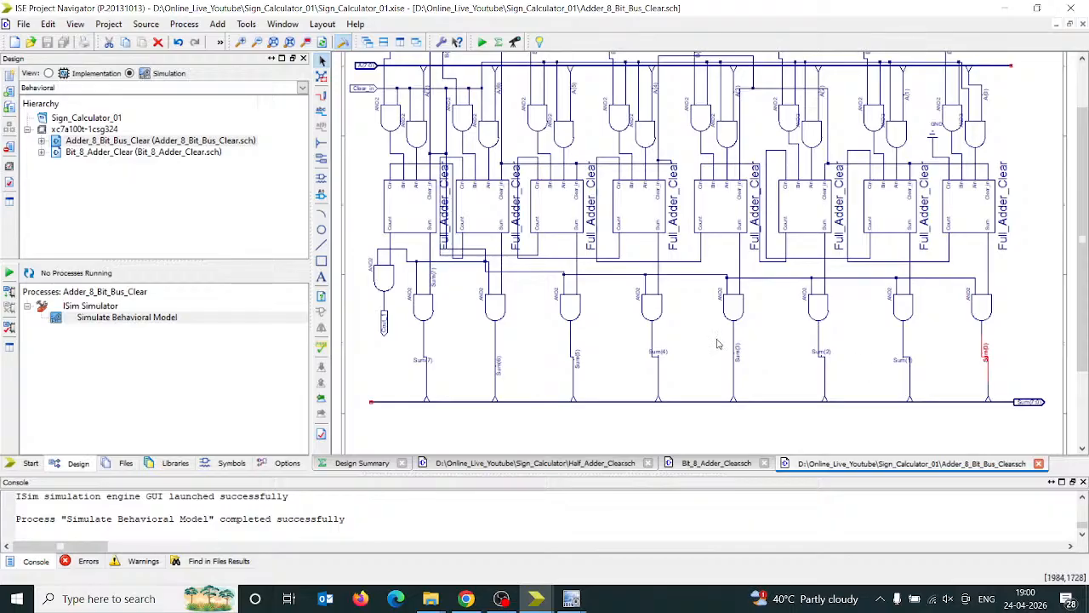
left_click(243, 43)
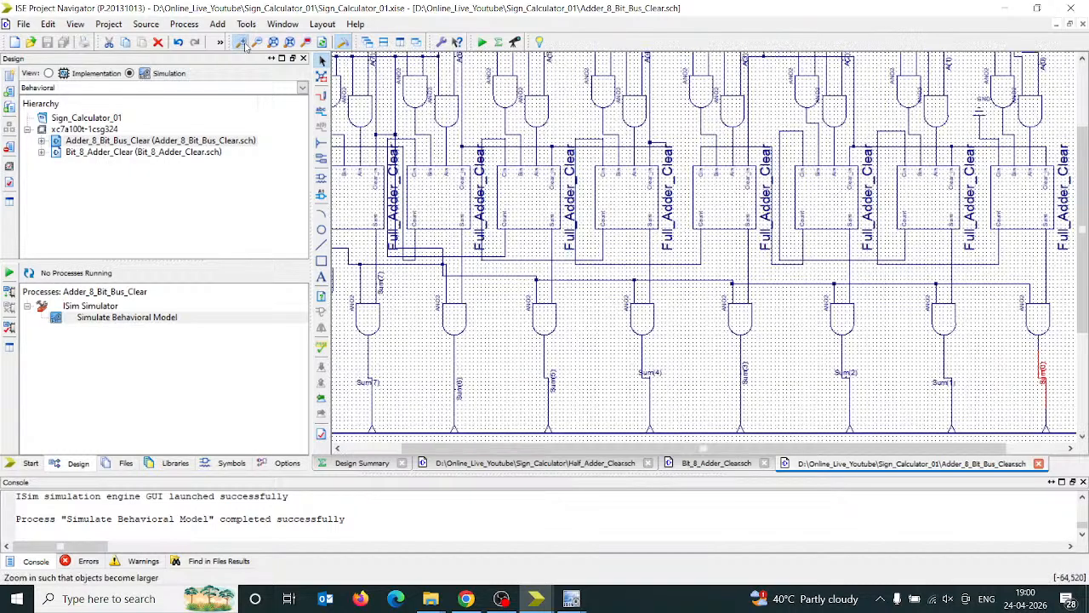
left_click(243, 44)
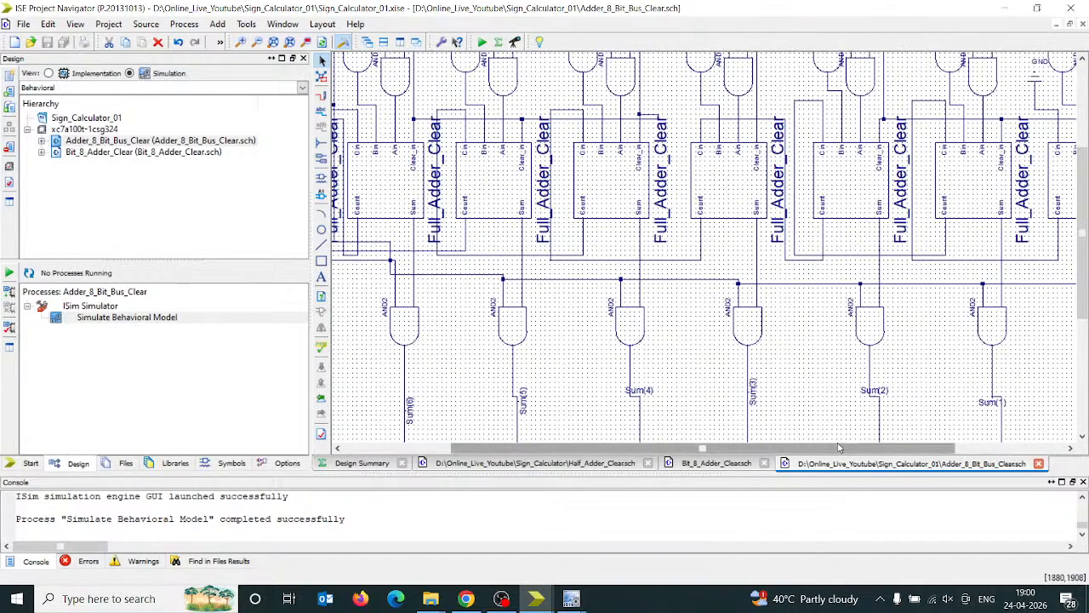
left_click_drag(851, 448, 944, 448)
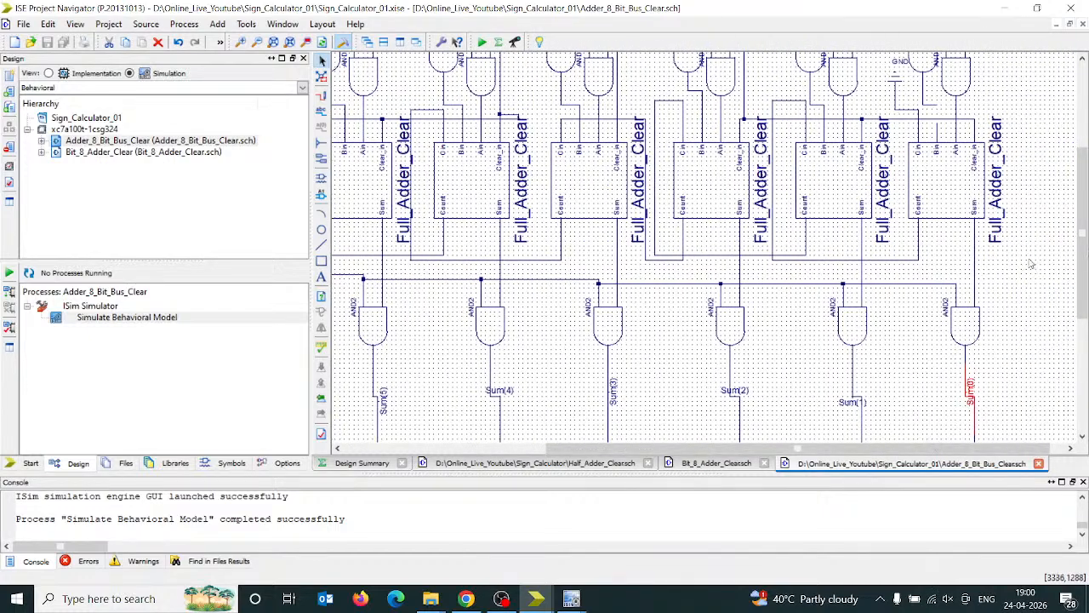
left_click(800, 256)
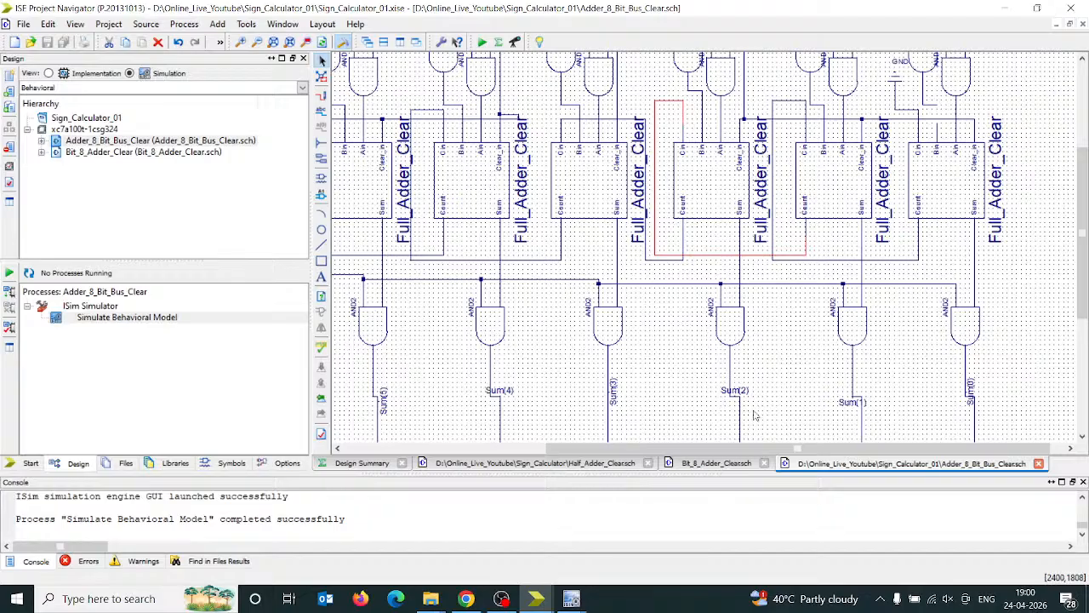
left_click(735, 326)
mouse_move(1081, 280)
left_mouse_down()
mouse_move(1079, 295)
mouse_move(1085, 265)
left_mouse_up()
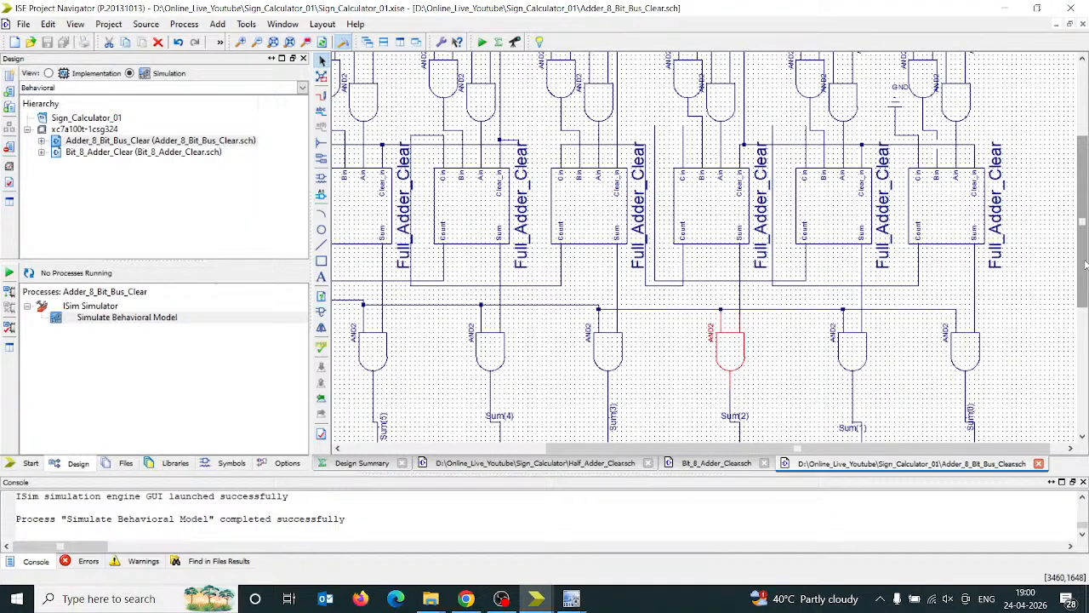
- Open the Bit_8_Adder_Clear schematic and check the Full_Adder_Clear symbol among the project's own symbols without placing it
left_click(720, 467)
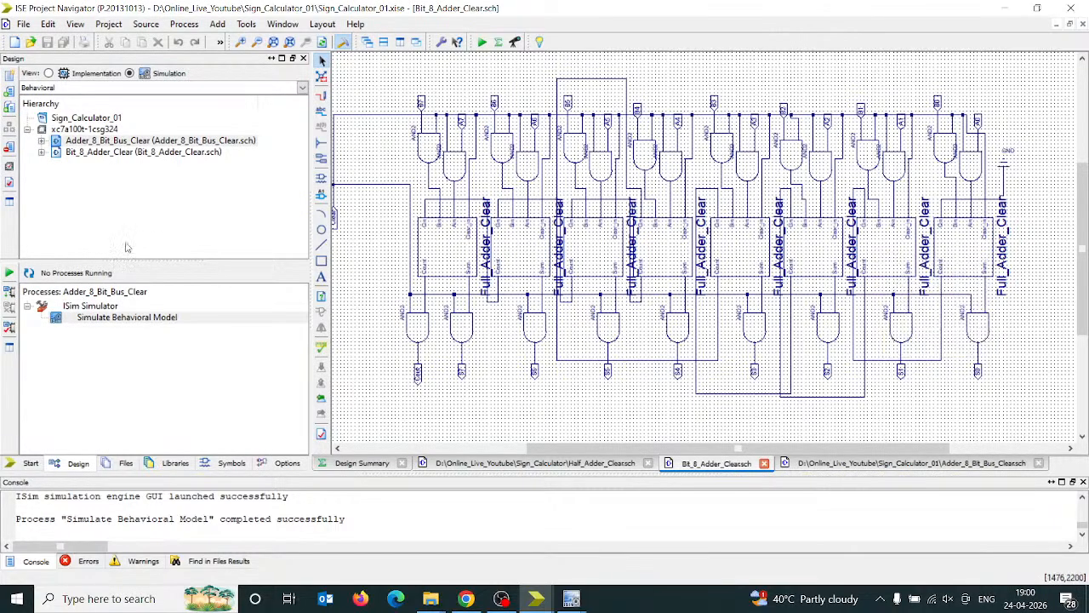
left_click(223, 466)
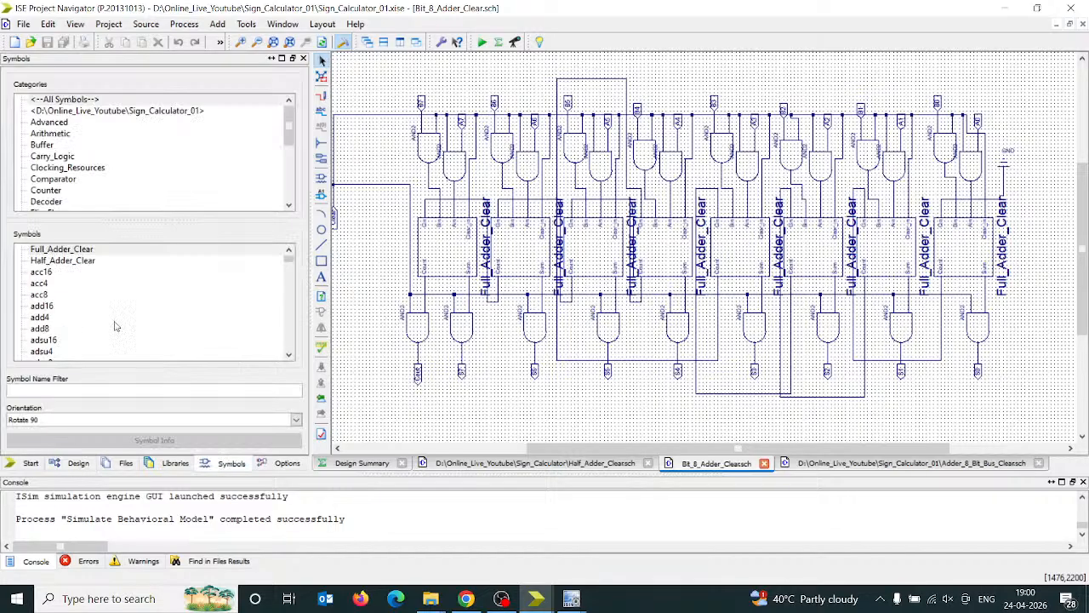
left_click(94, 111)
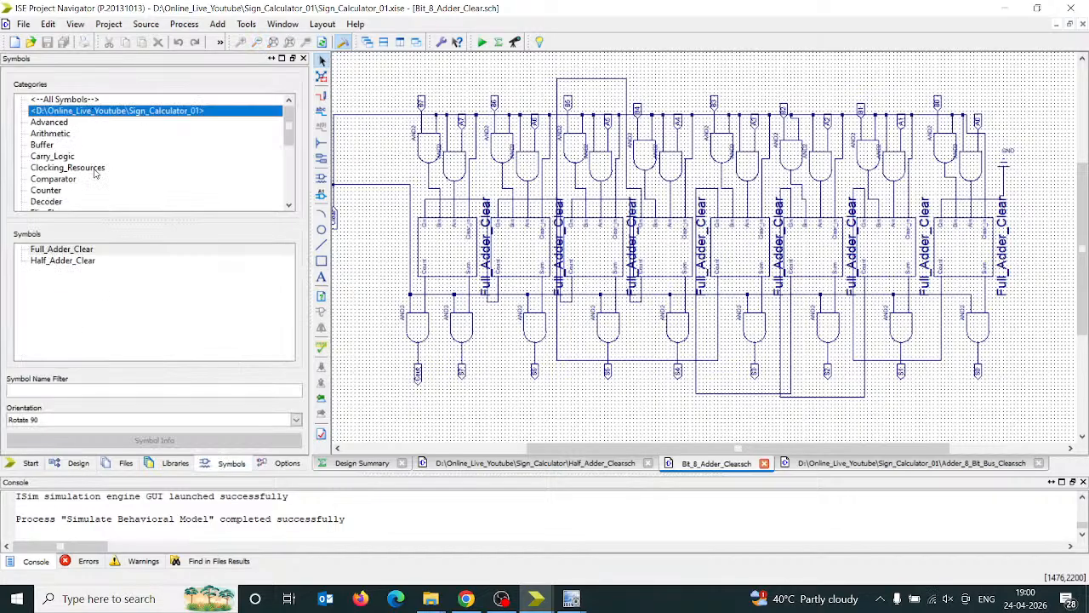
left_click(85, 250)
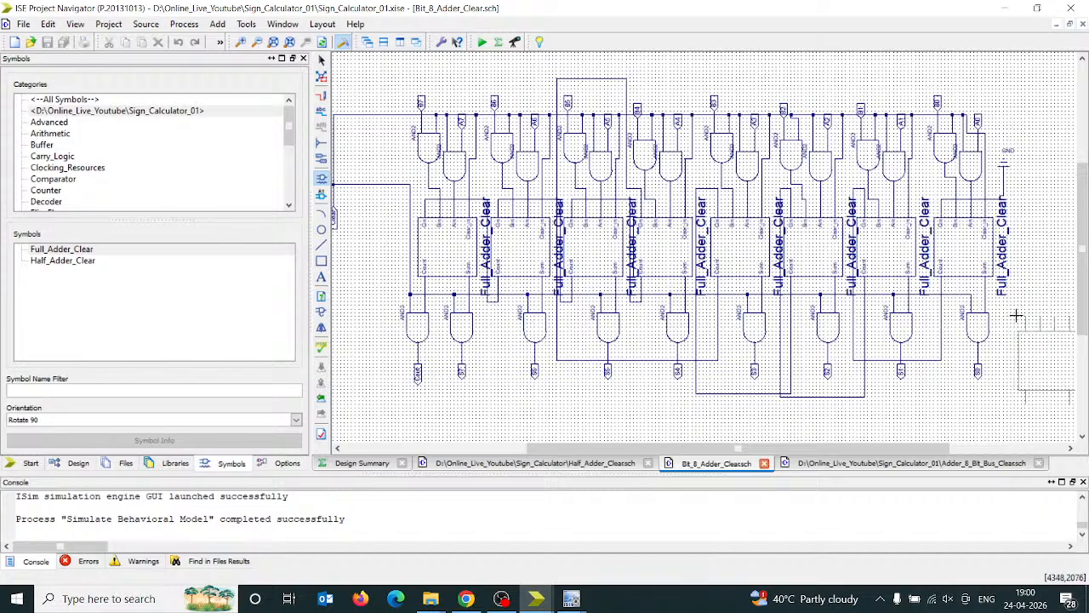
key("Escape")
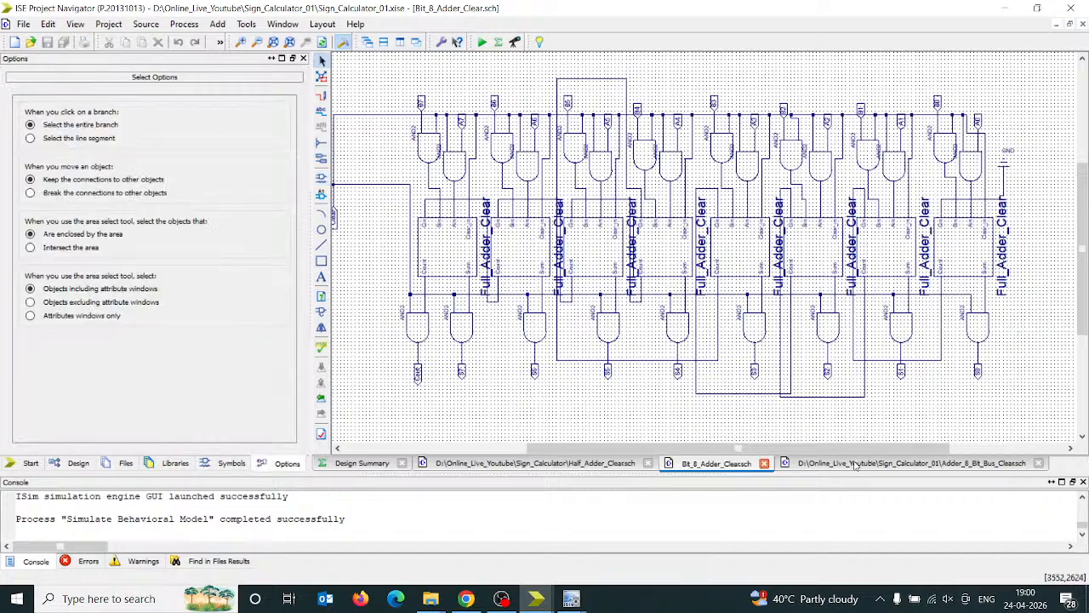
- Return to the Adder_8_Bit_Bus_Clear schematic and examine the AND2 output branches connecting to the Sum[7:0] bus
left_click(855, 464)
left_click(719, 465)
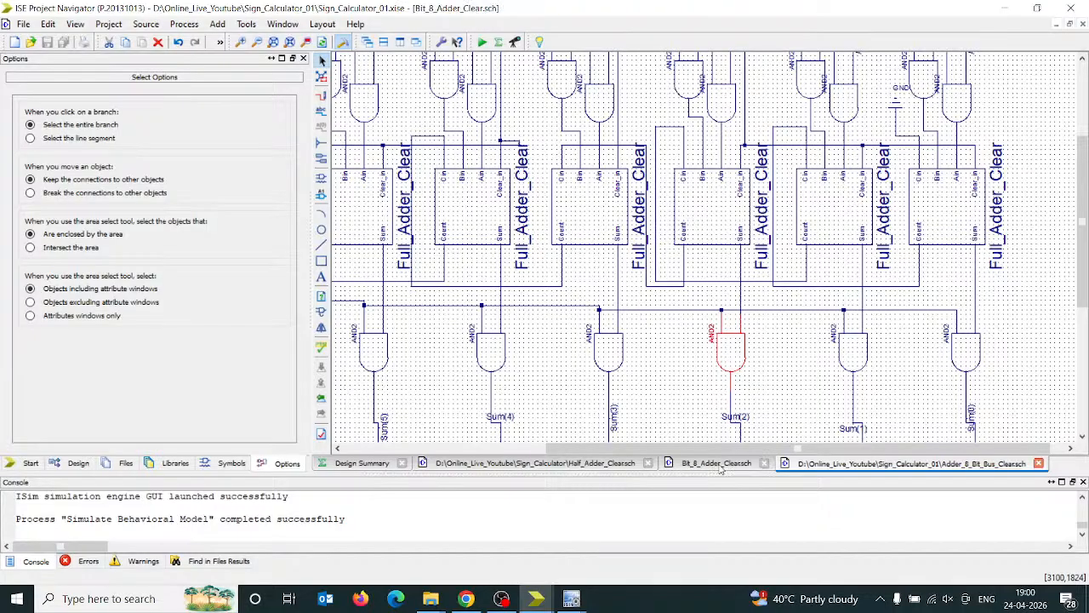
left_click(843, 464)
left_click(812, 382)
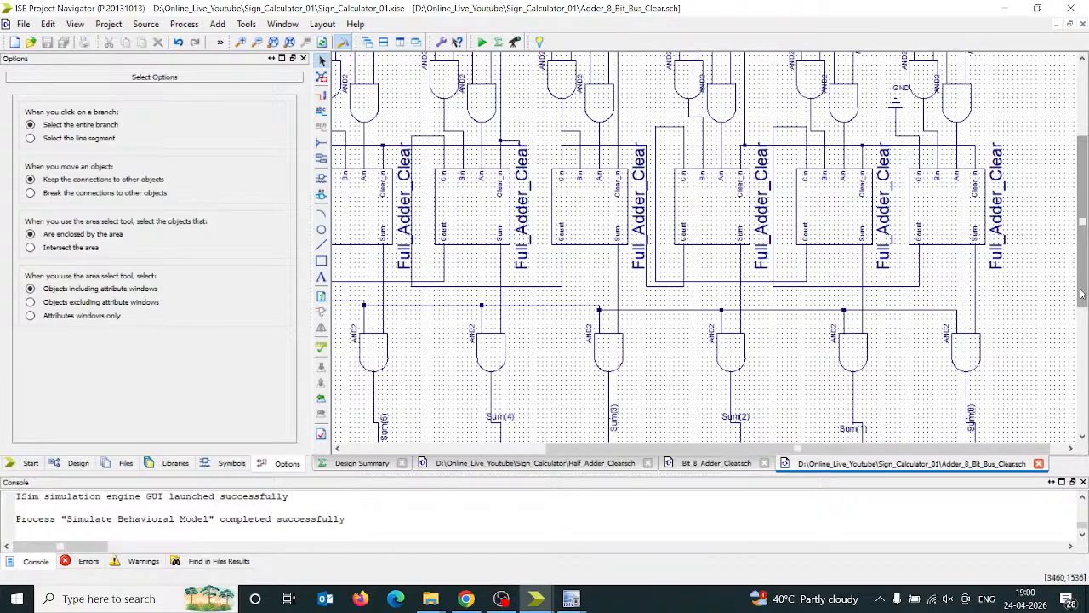
scroll(1084, 294, "down", 2)
left_click_drag(1084, 312, 1085, 316)
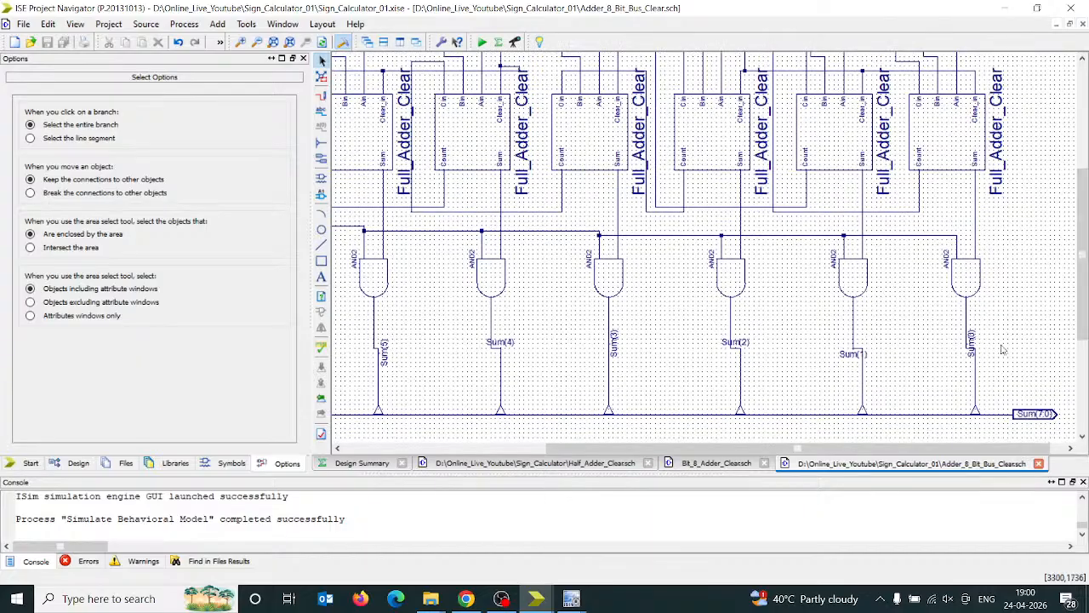
- Compare both adder simulations in ISim and examine Sum bits [7] and [2] of the bus version, with the cursor at 3.360 us and 3.850 us
mouse_move(575, 600)
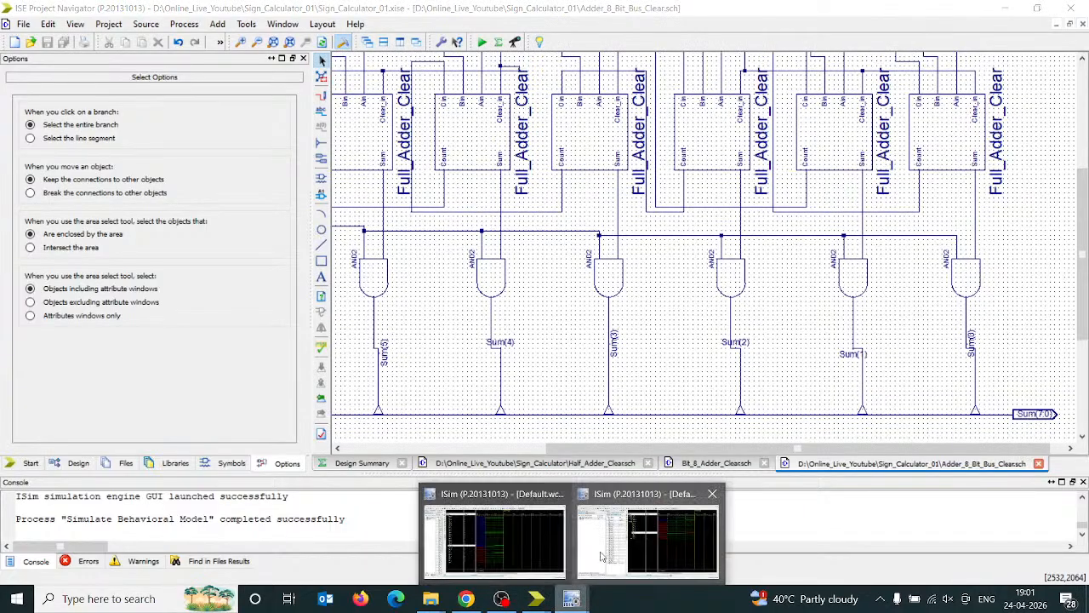
left_click(511, 547)
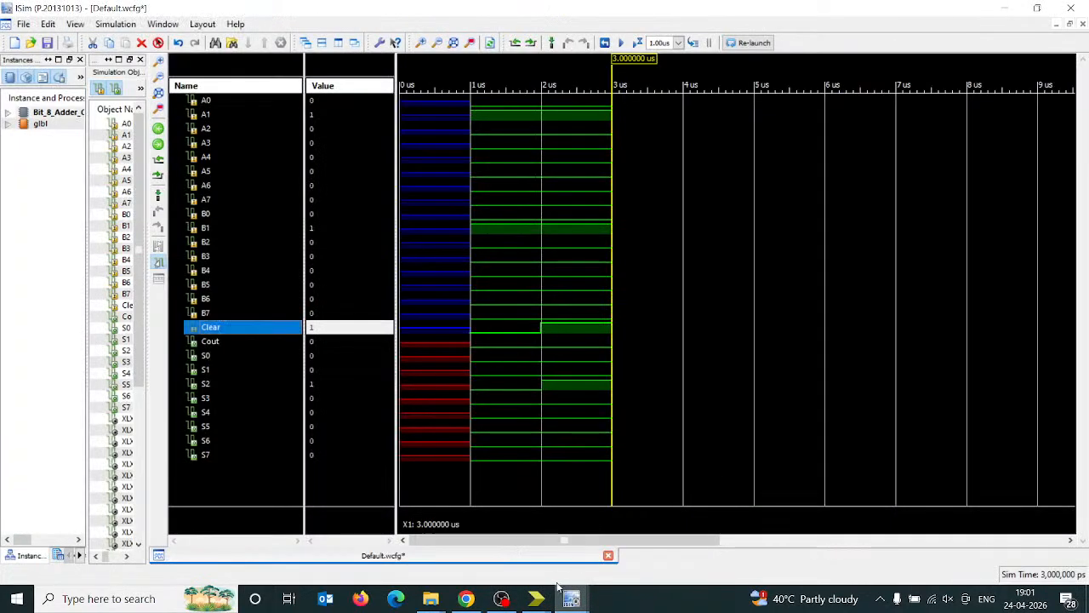
mouse_move(571, 599)
left_click(656, 537)
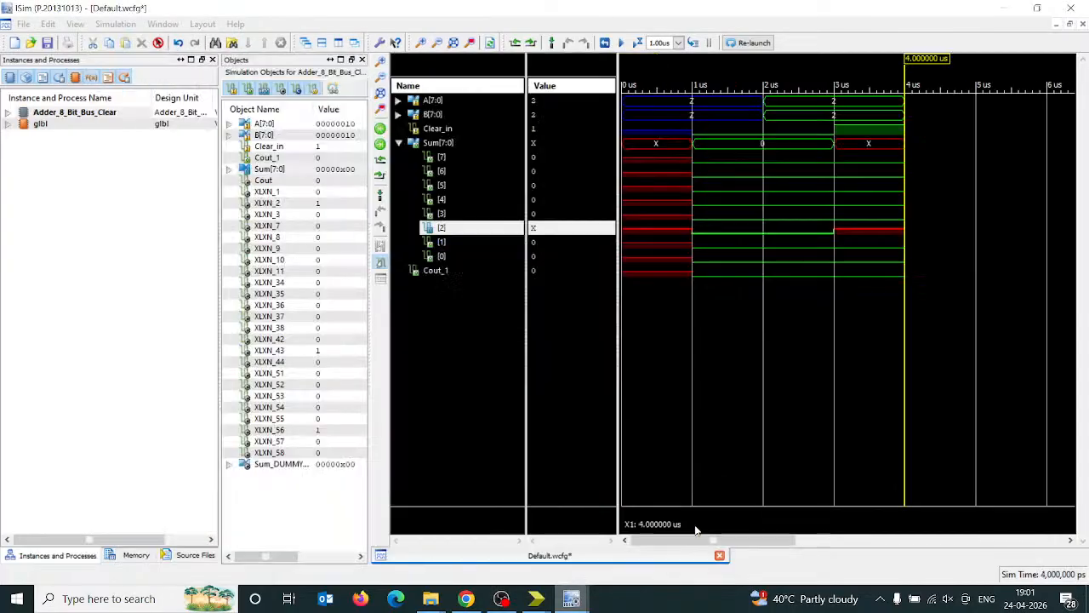
left_click(859, 230)
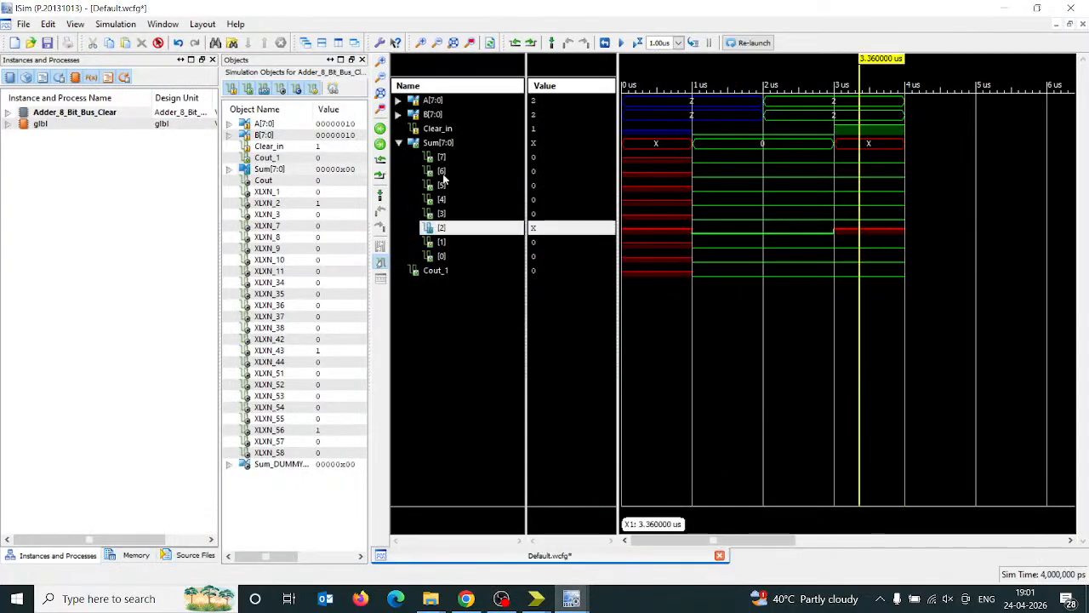
left_click(447, 157)
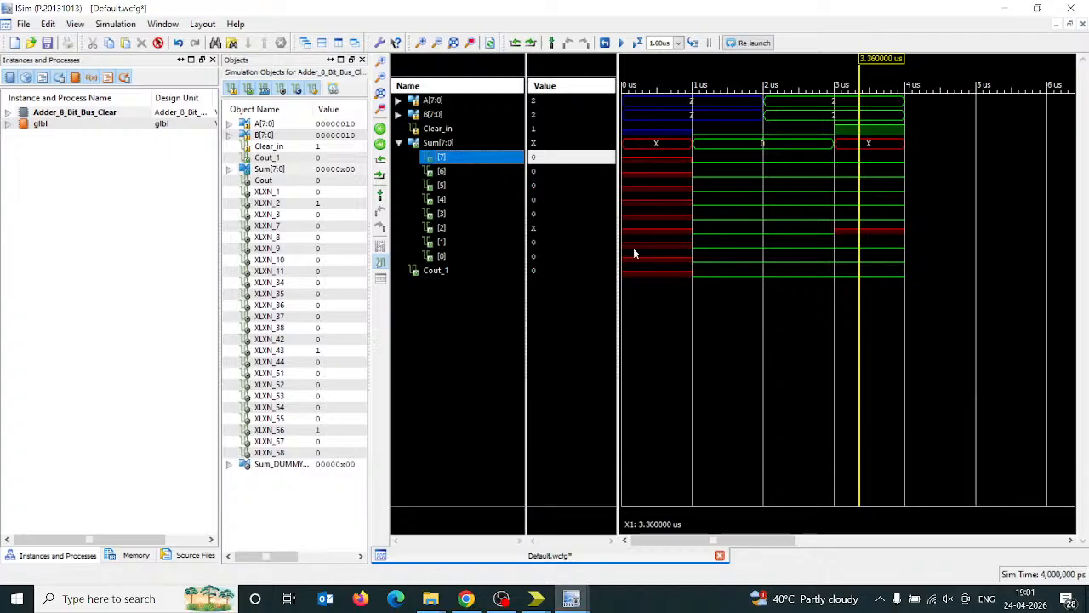
left_click(445, 230)
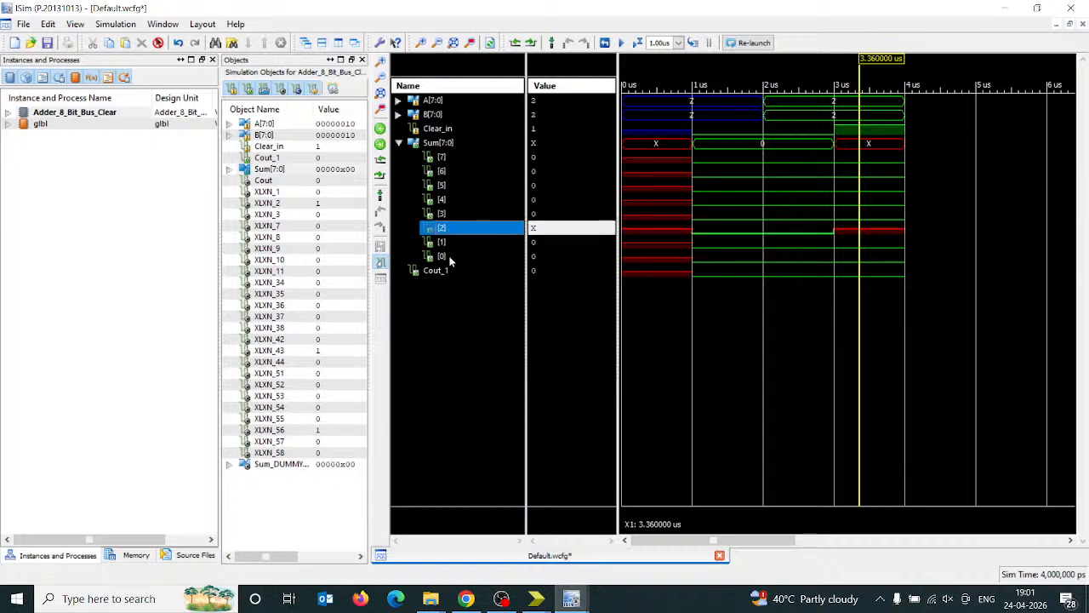
left_click(894, 230)
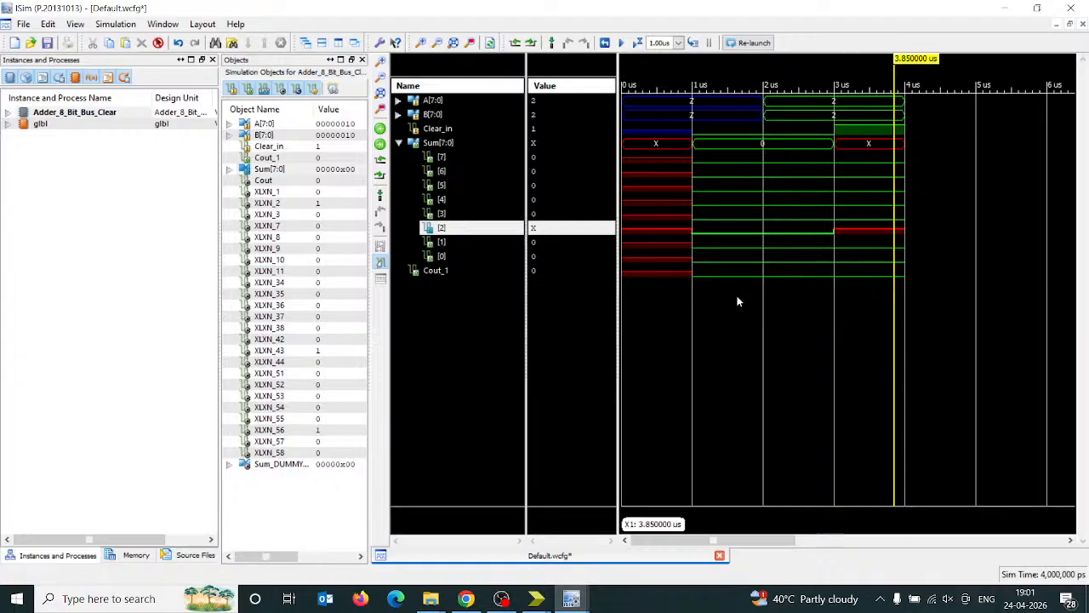
- Switch to ISE Project Navigator and trace the clear net through the full adders and AND2 gates of the bus adder schematic
left_click(536, 599)
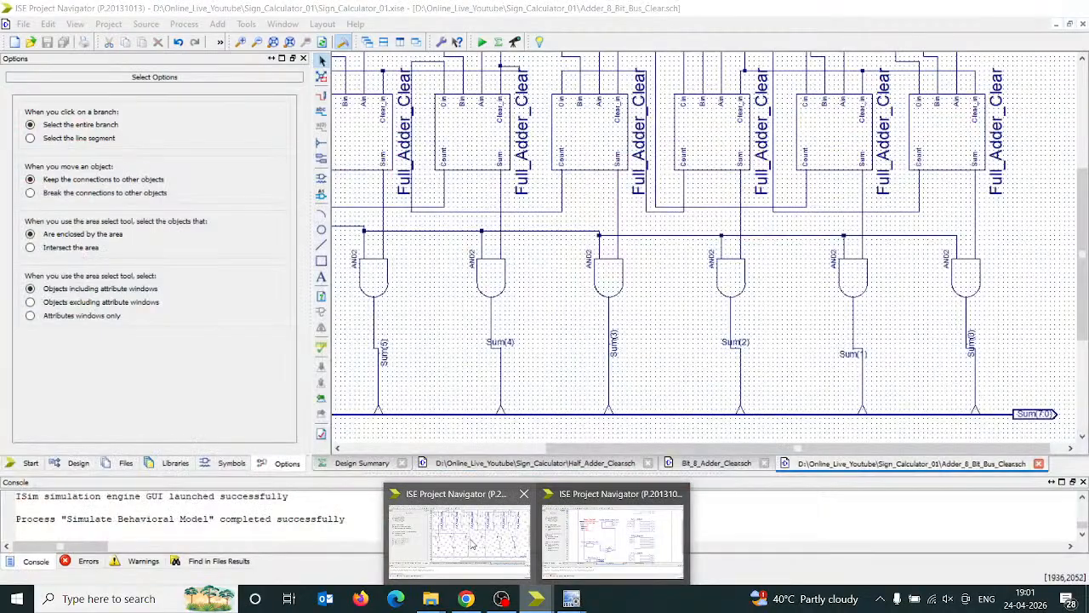
left_click(474, 529)
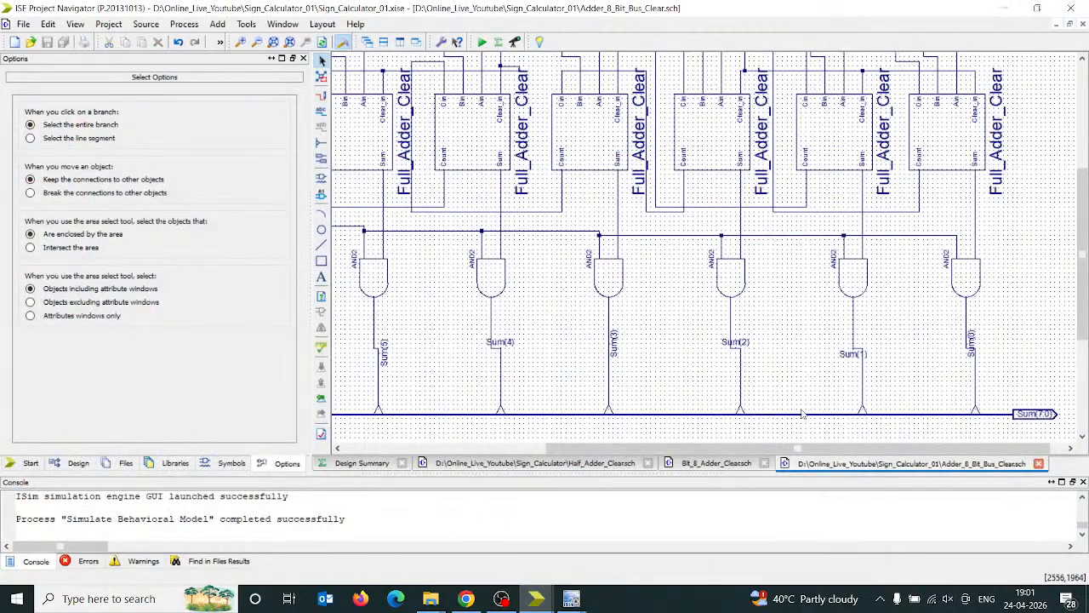
left_click_drag(1083, 334, 1083, 296)
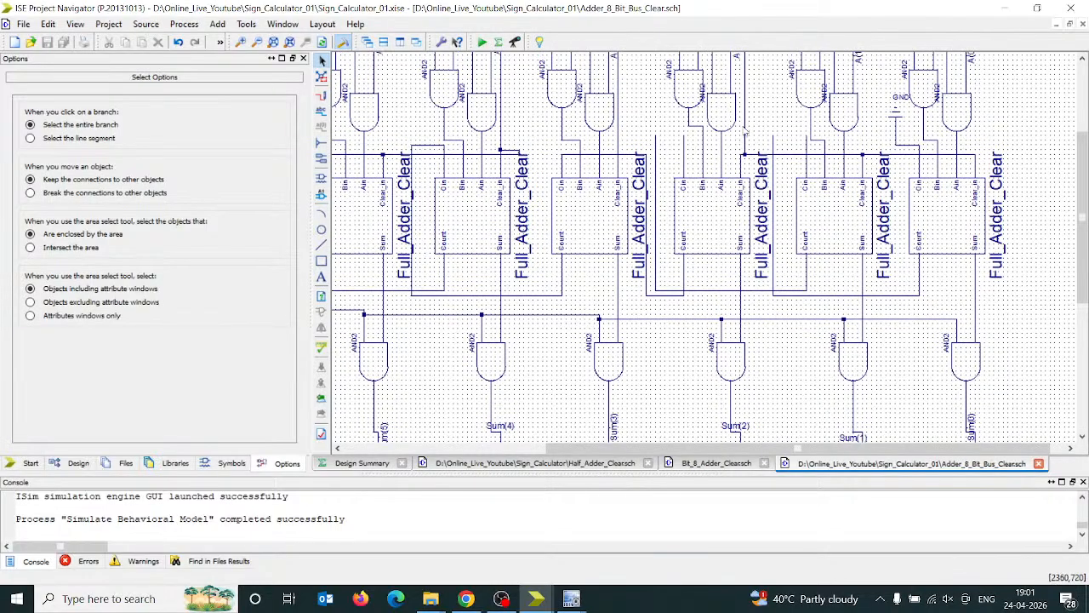
left_click(744, 131)
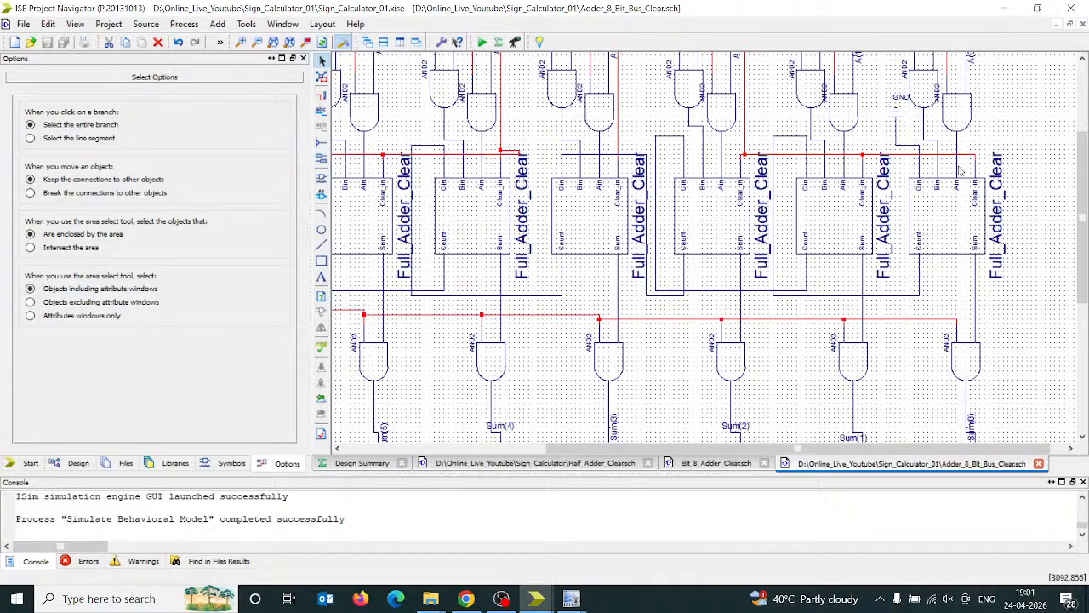
scroll(774, 140, "up", 1)
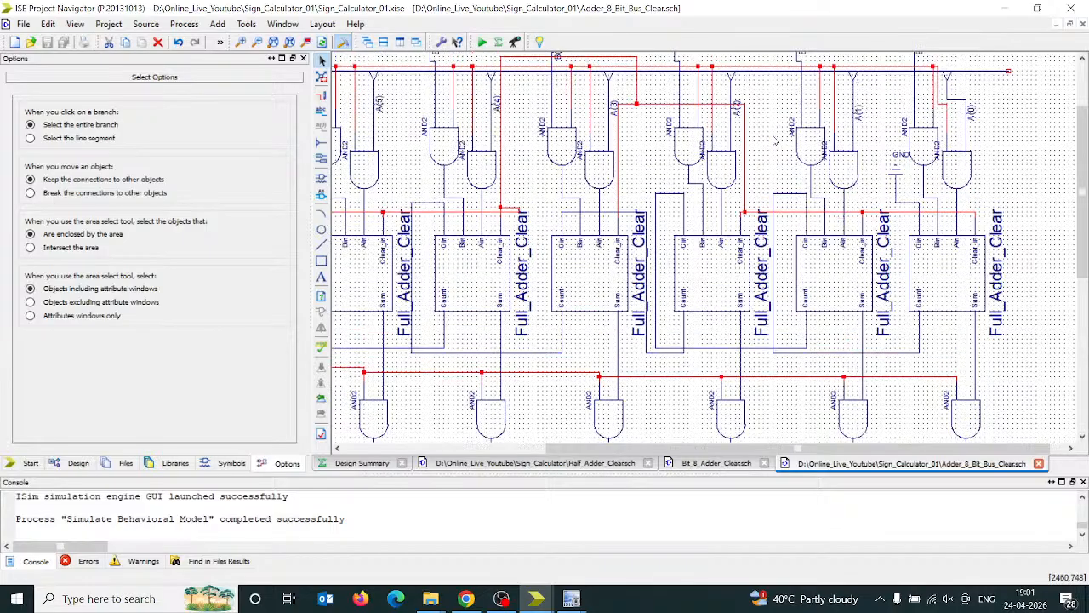
- Examine the AND2 output branches along the Sum bus and select the extra Sum(7) label between the full adder and its AND2 gate
scroll(774, 140, "up", 1)
scroll(775, 140, "down", 1)
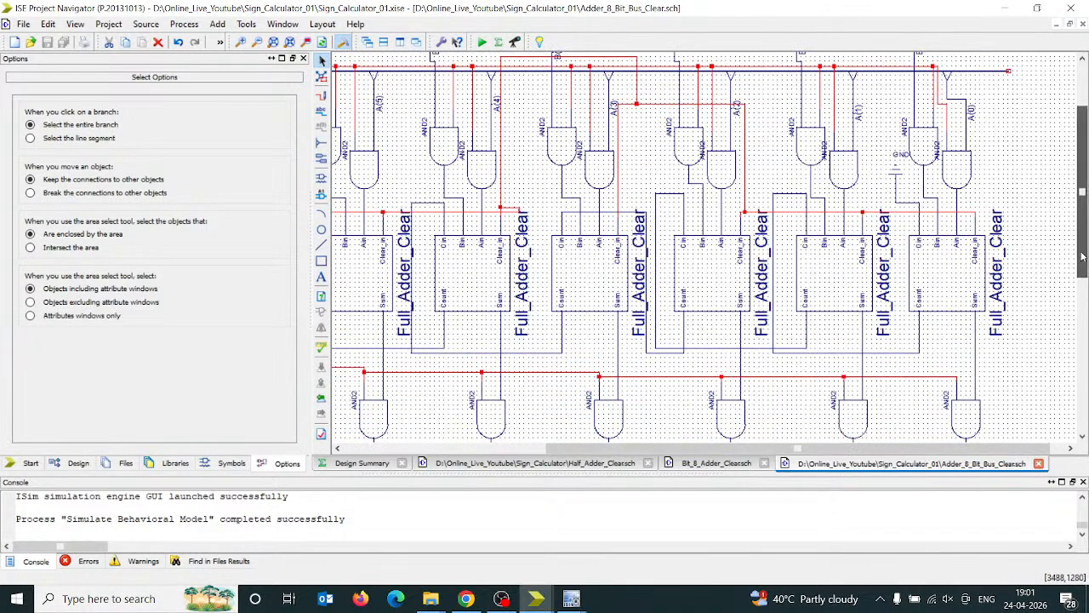
left_click_drag(1083, 260, 1083, 336)
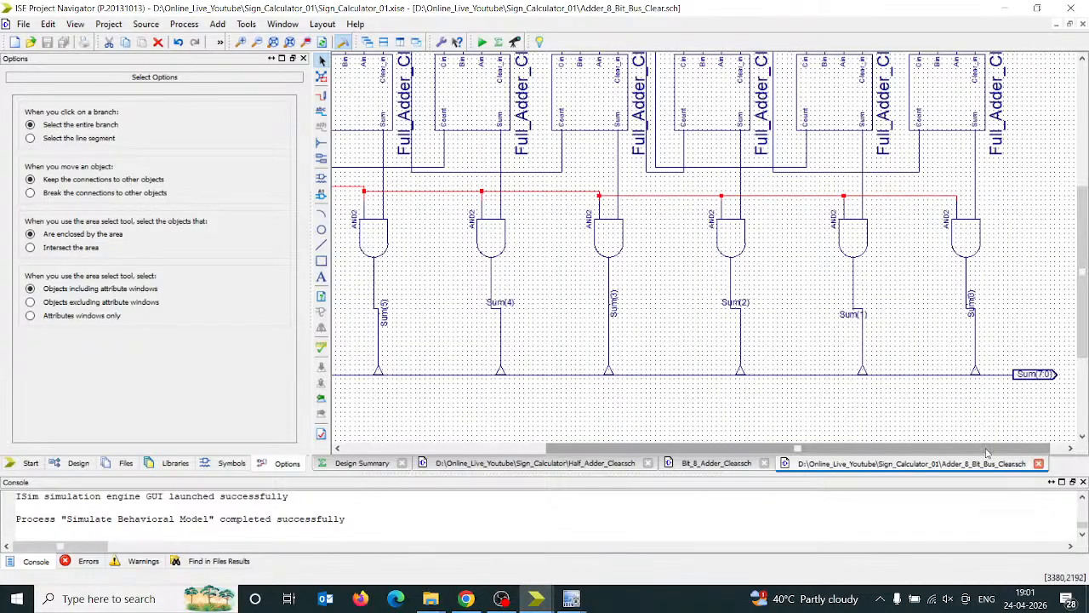
left_click_drag(851, 448, 770, 458)
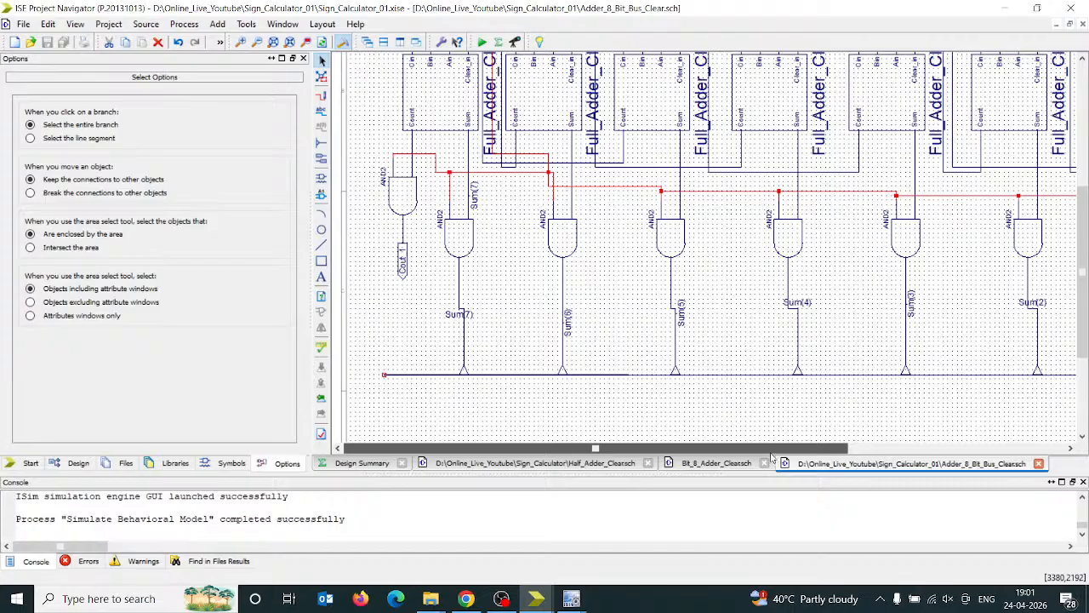
left_click(479, 202)
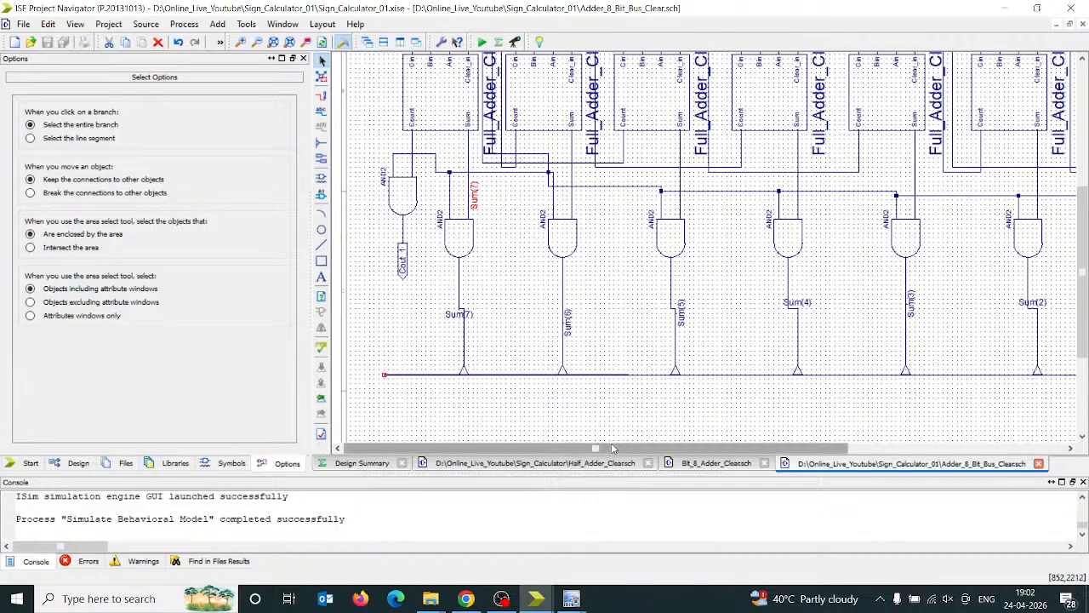
left_click_drag(612, 448, 669, 460)
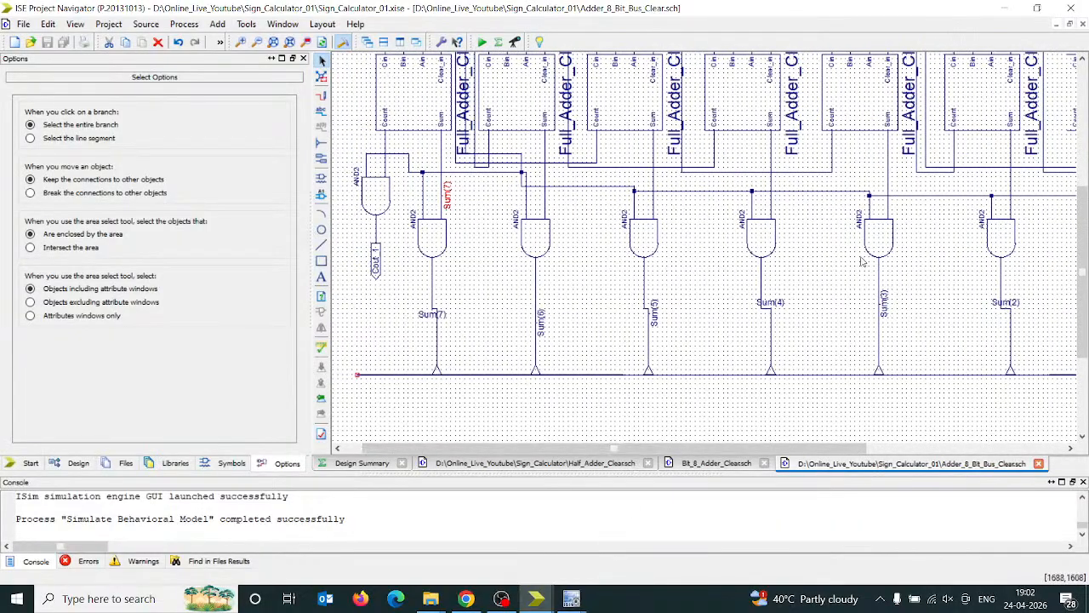
- Trace the bus adder from the B(7:0), A(7:0) and Clear_in inputs through the full adders down to the Sum bus branches
left_click_drag(1081, 206, 1082, 94)
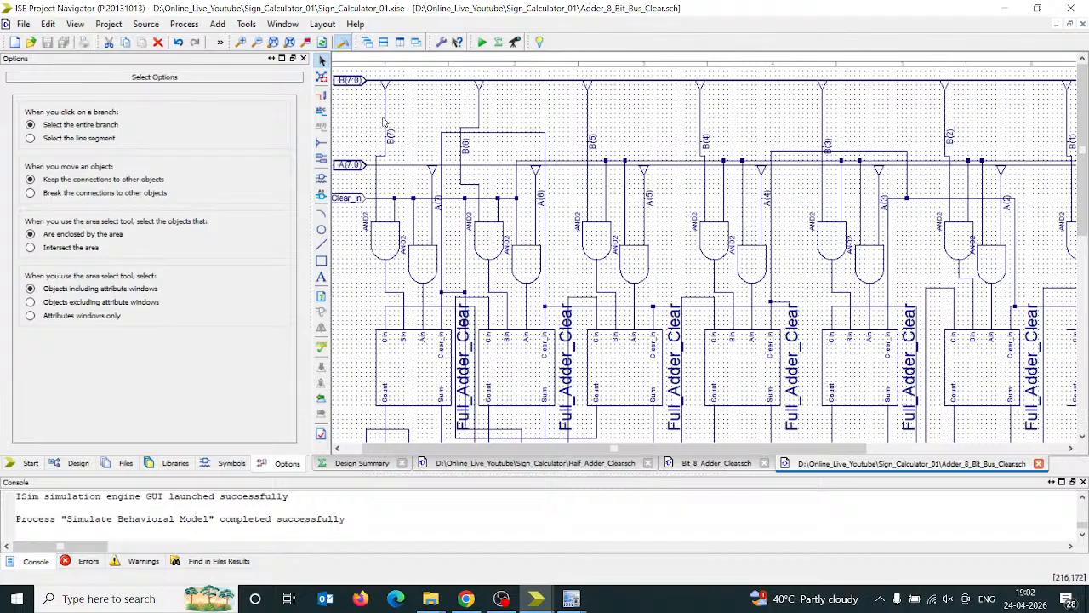
scroll(510, 245, "down", 3)
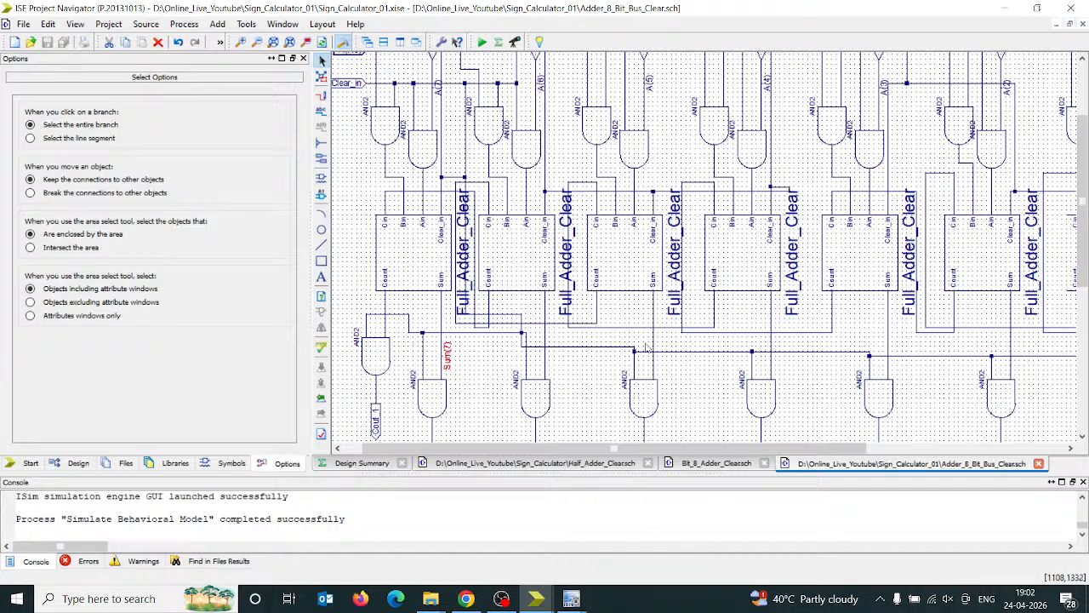
left_click_drag(1083, 242, 1083, 327)
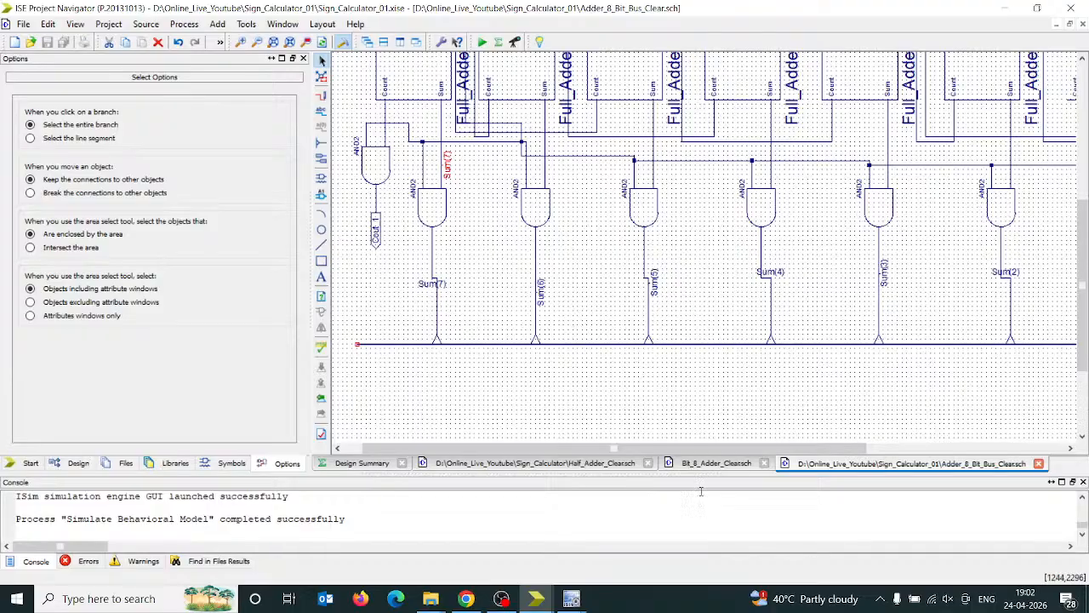
left_click_drag(717, 449, 766, 450)
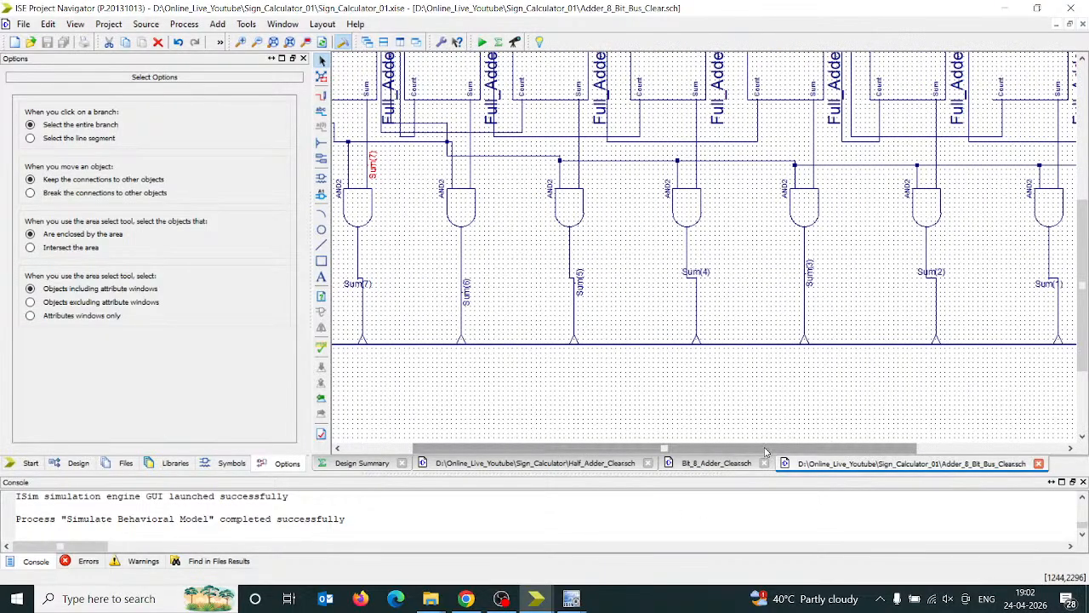
left_click(509, 600)
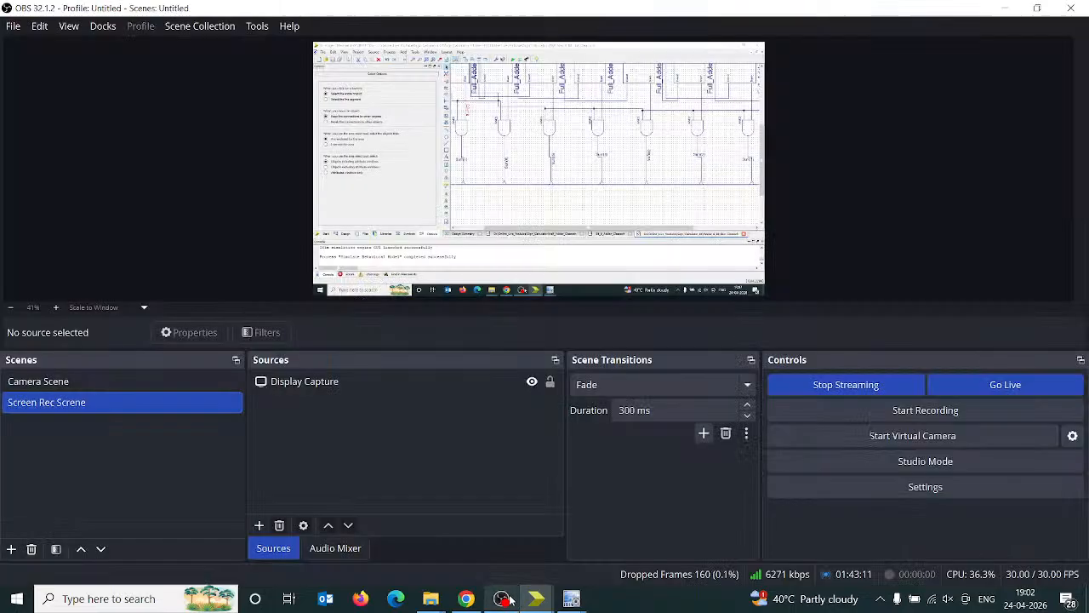